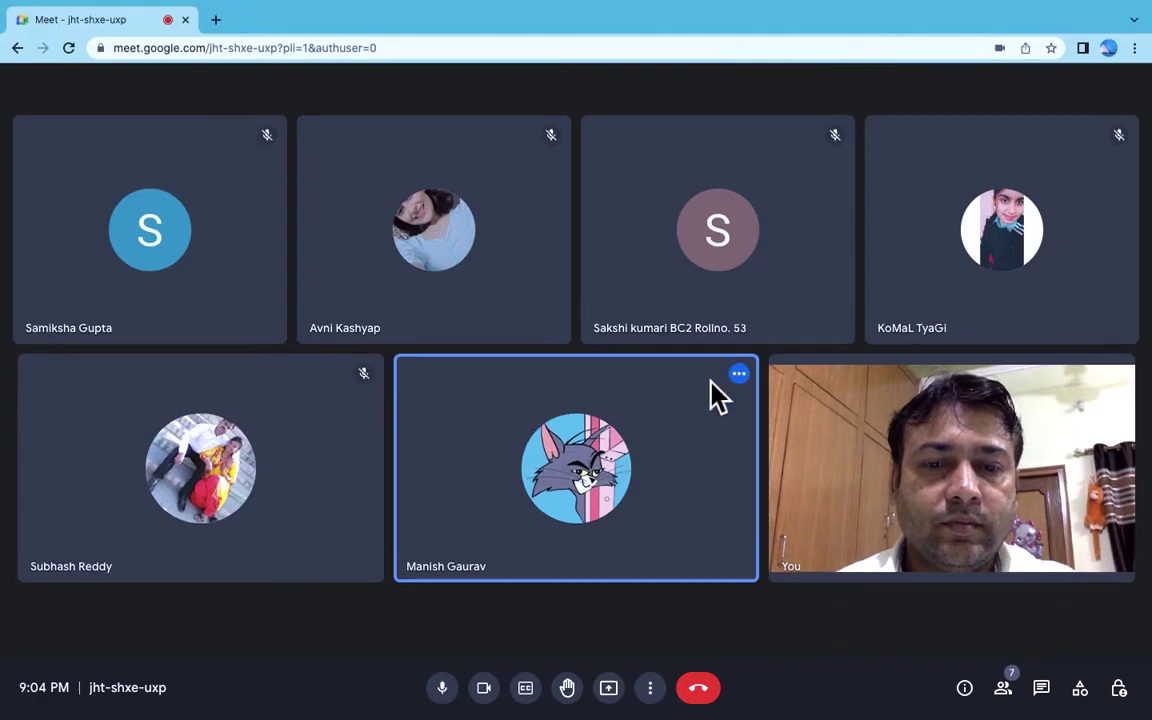
# Turn off the Meet camera and choose to present the entire screen.
pyautogui.moveTo(672, 488)
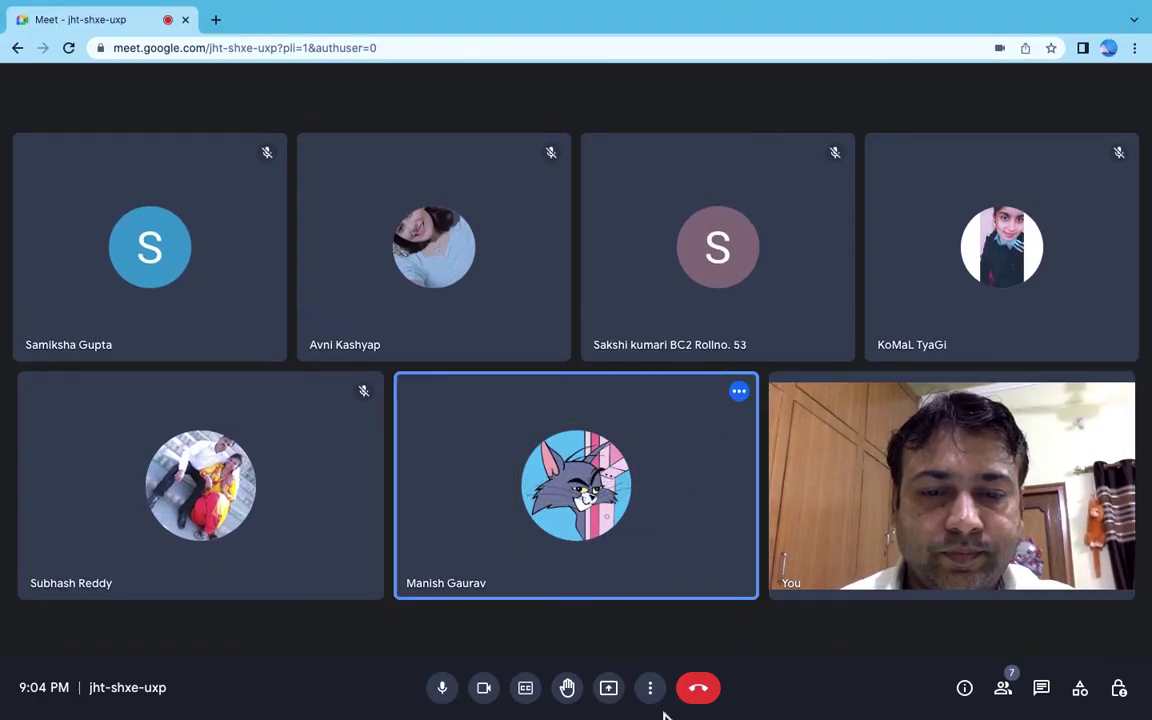
pyautogui.click(488, 707)
pyautogui.click(608, 687)
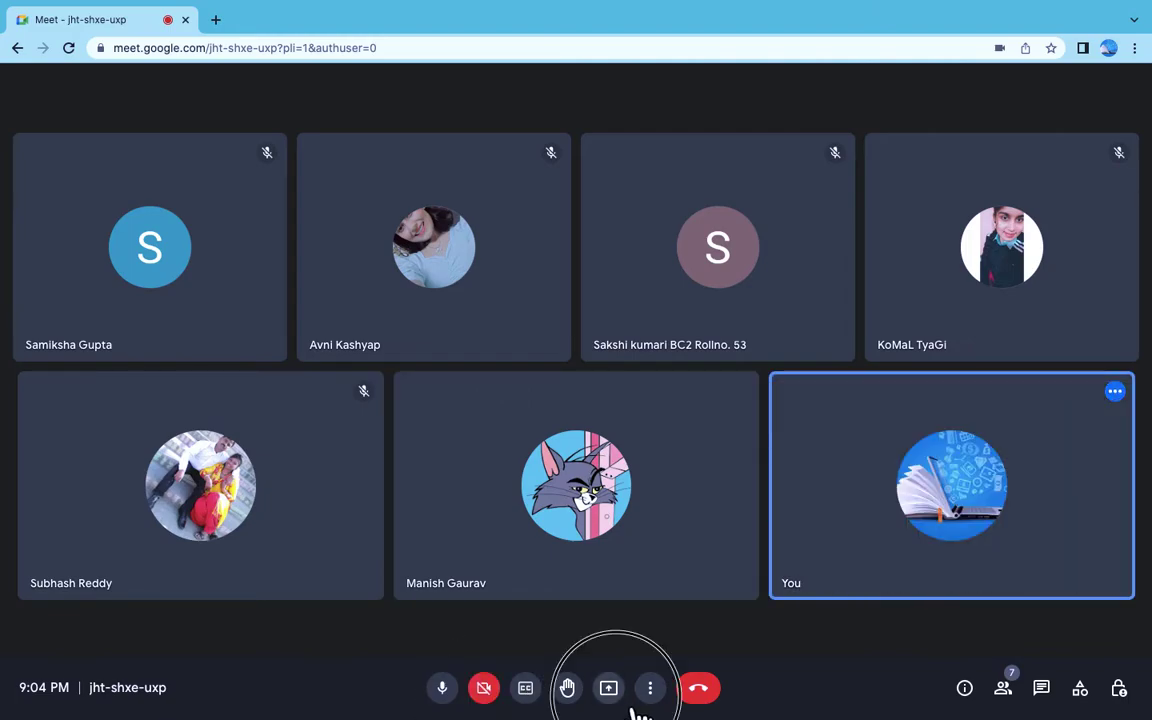
pyautogui.click(741, 590)
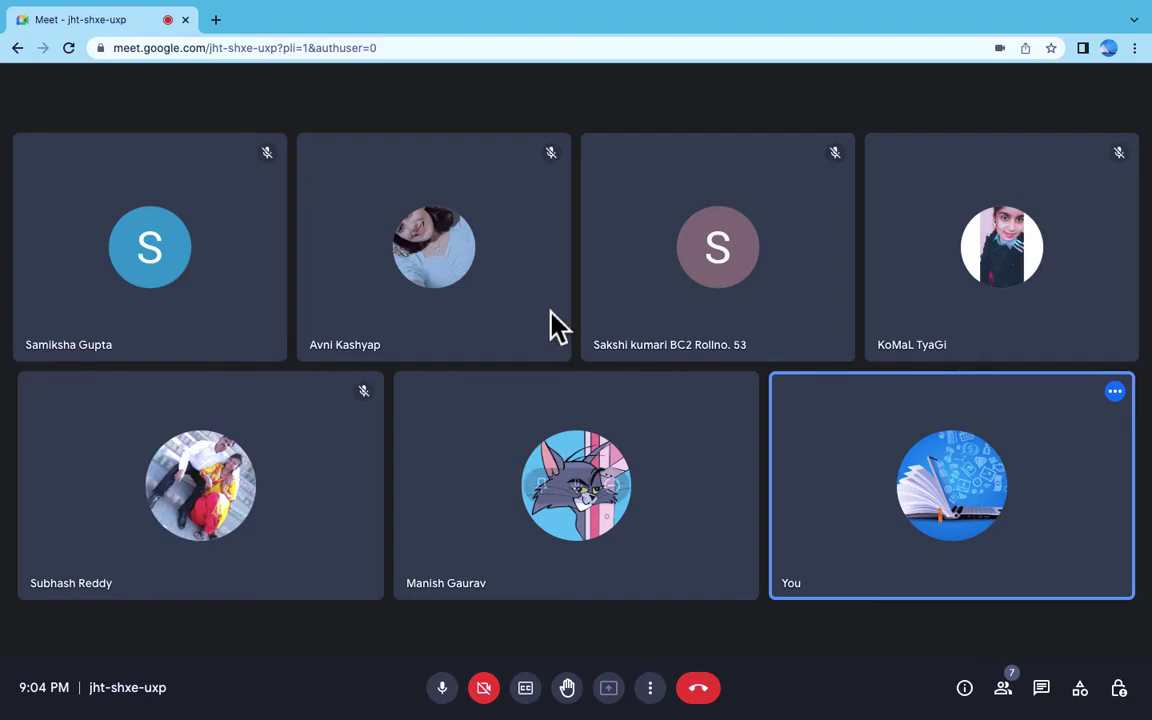
# Share the chosen screen, dismiss the sharing notice, and bring the INSERT-CHARTS workbook forward.
pyautogui.click(594, 249)
pyautogui.press('Return')
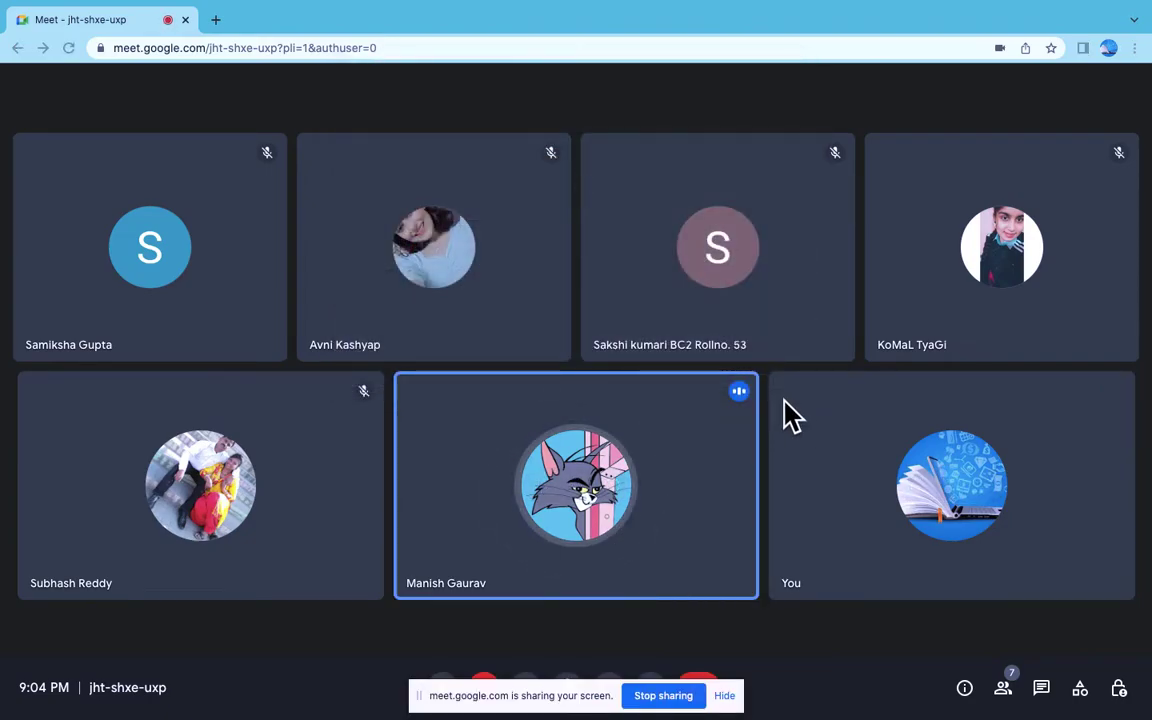
pyautogui.click(724, 695)
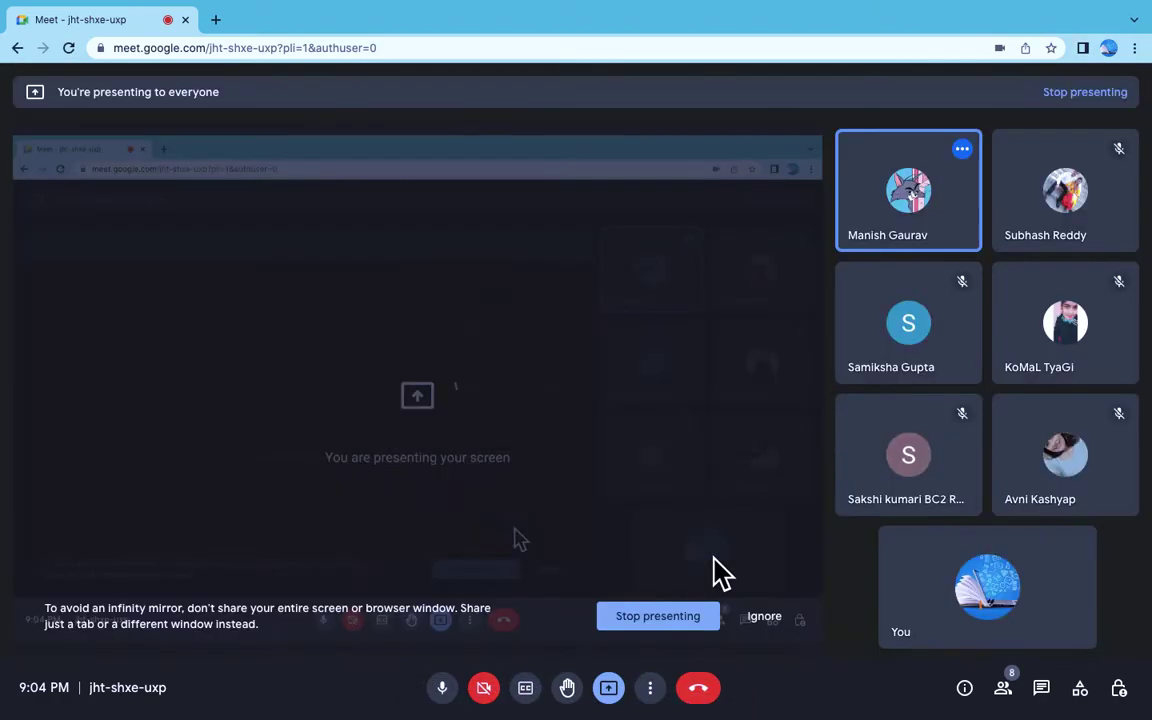
pyautogui.press('super+Tab')
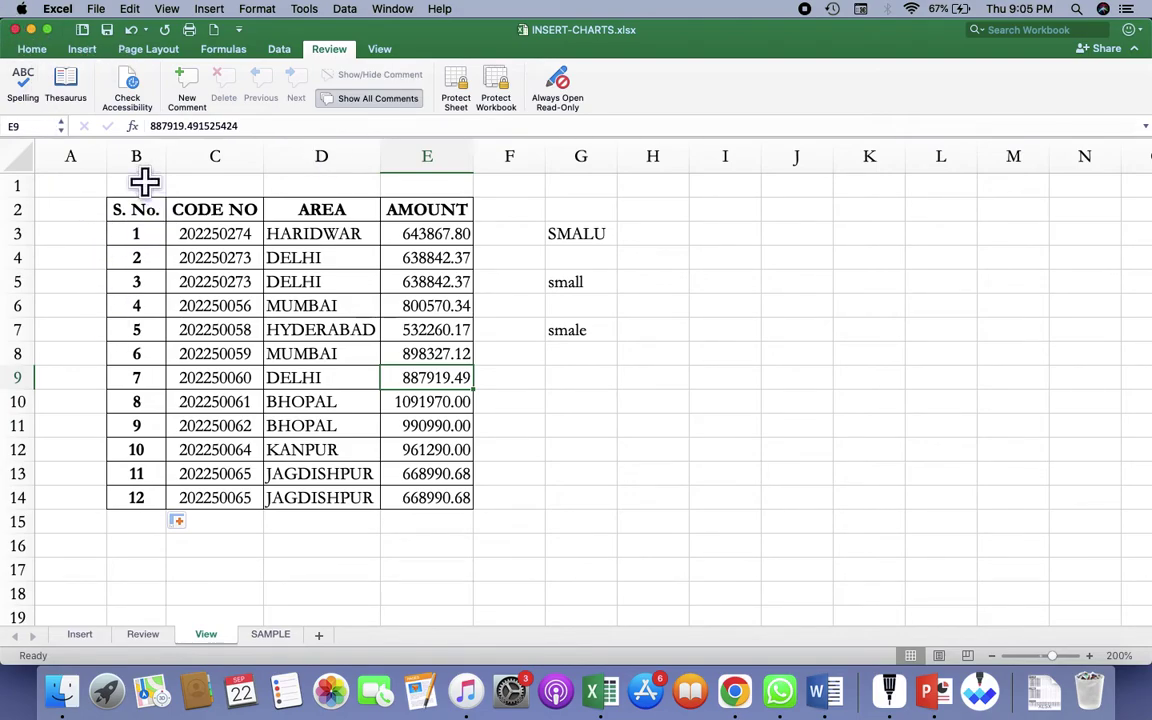
# Select cell A2, then browse the Formulas, Data, Home, Insert and Review tools, ending on View.
pyautogui.click(72, 209)
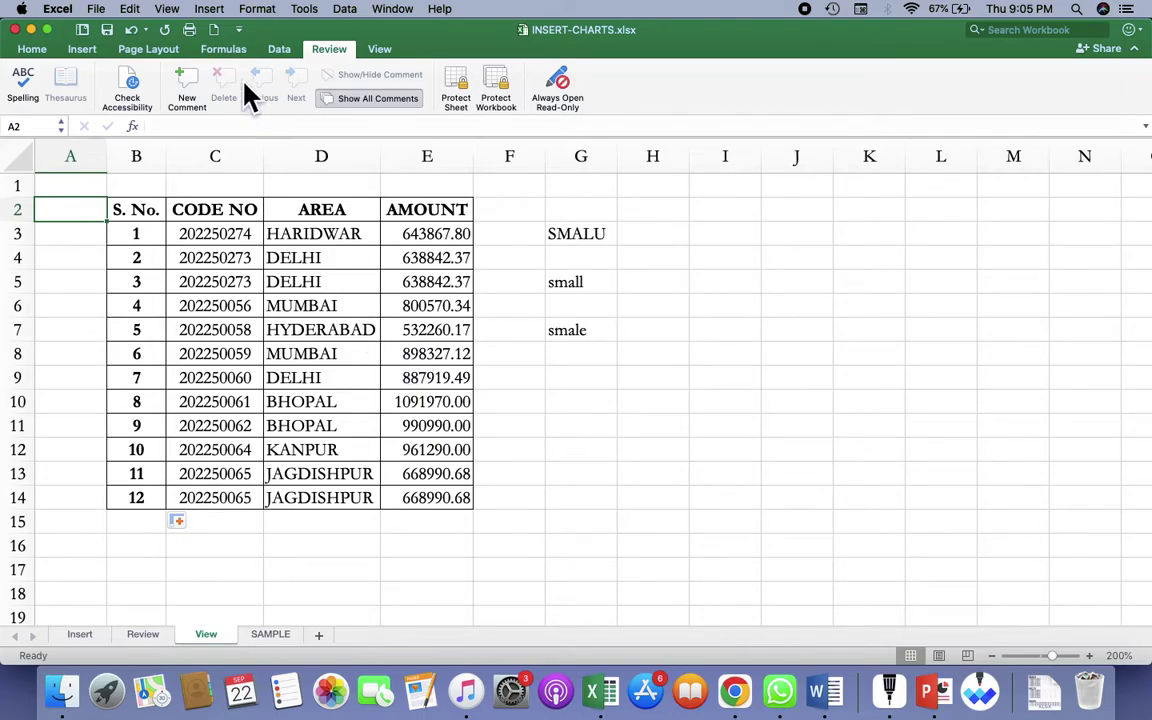
pyautogui.click(224, 56)
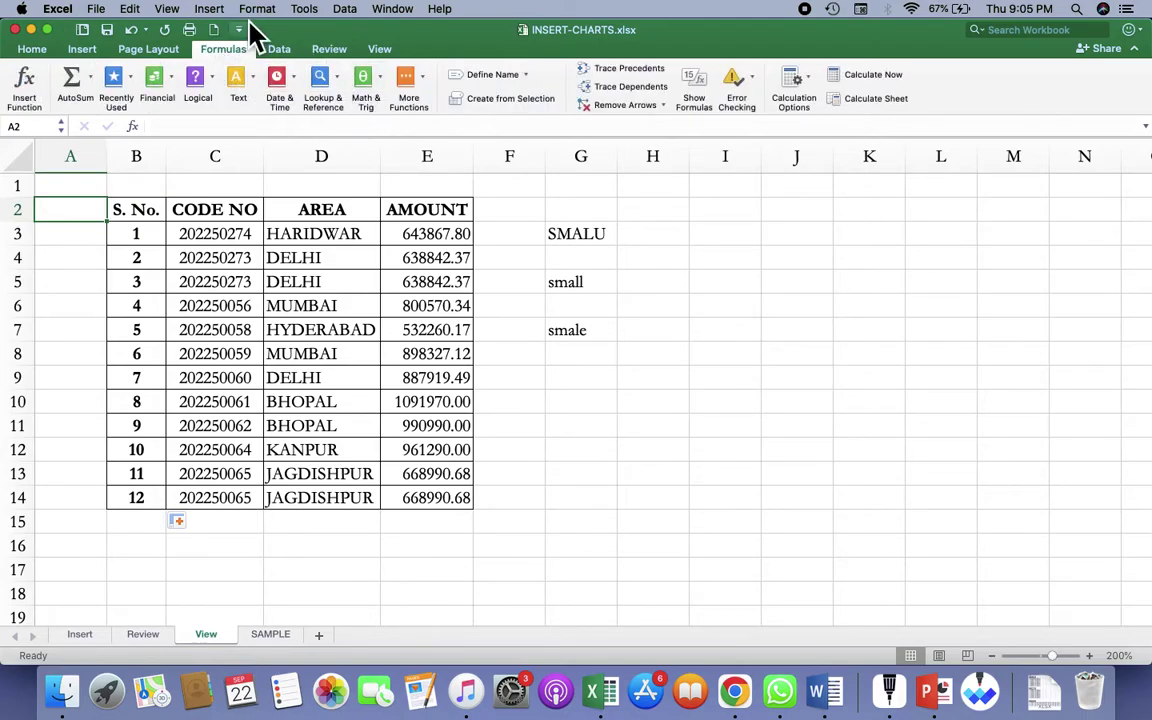
pyautogui.click(279, 60)
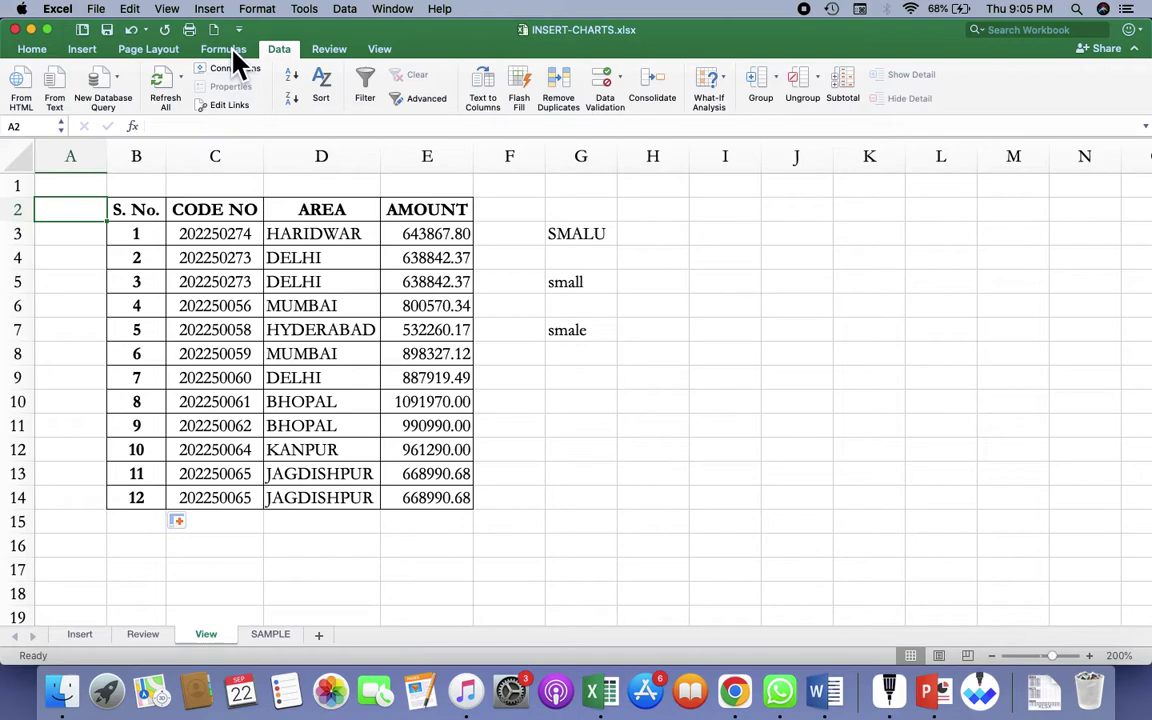
pyautogui.click(39, 54)
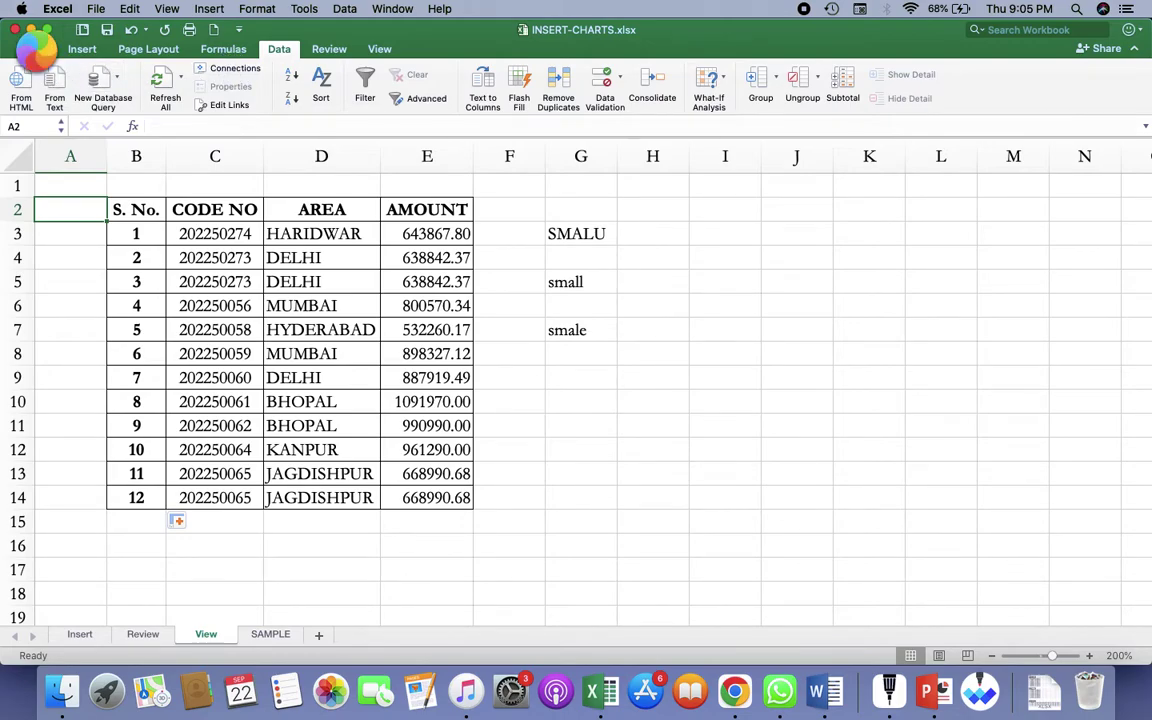
pyautogui.doubleClick(91, 52)
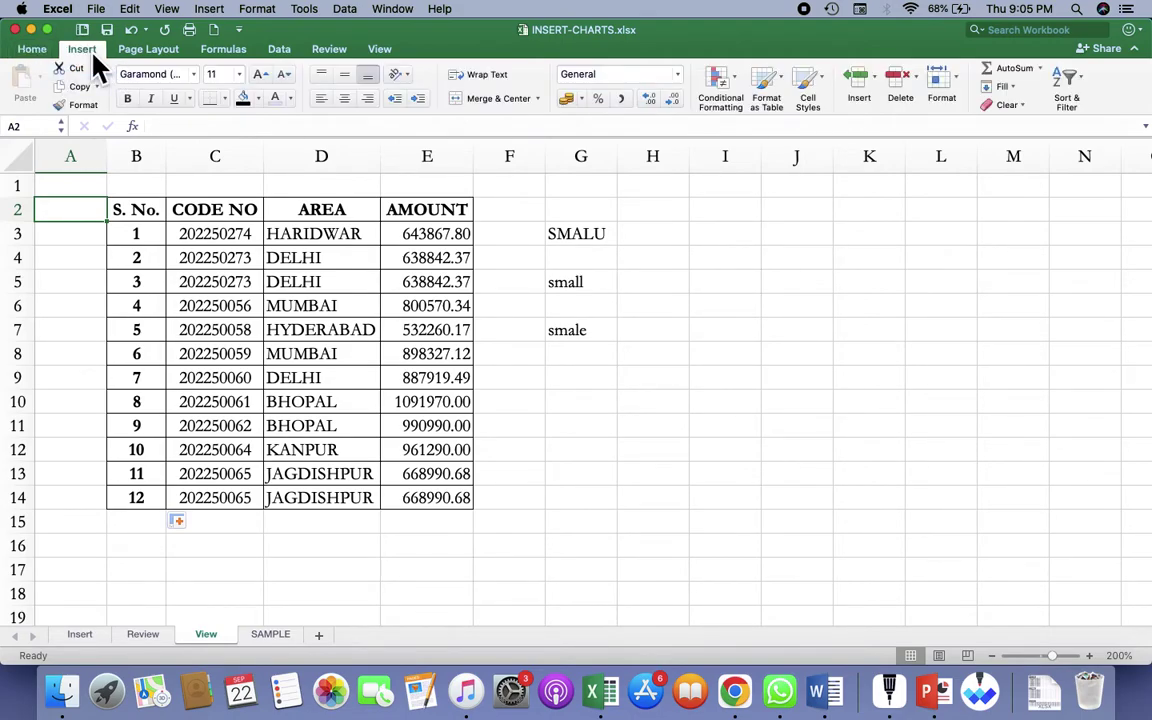
pyautogui.click(88, 50)
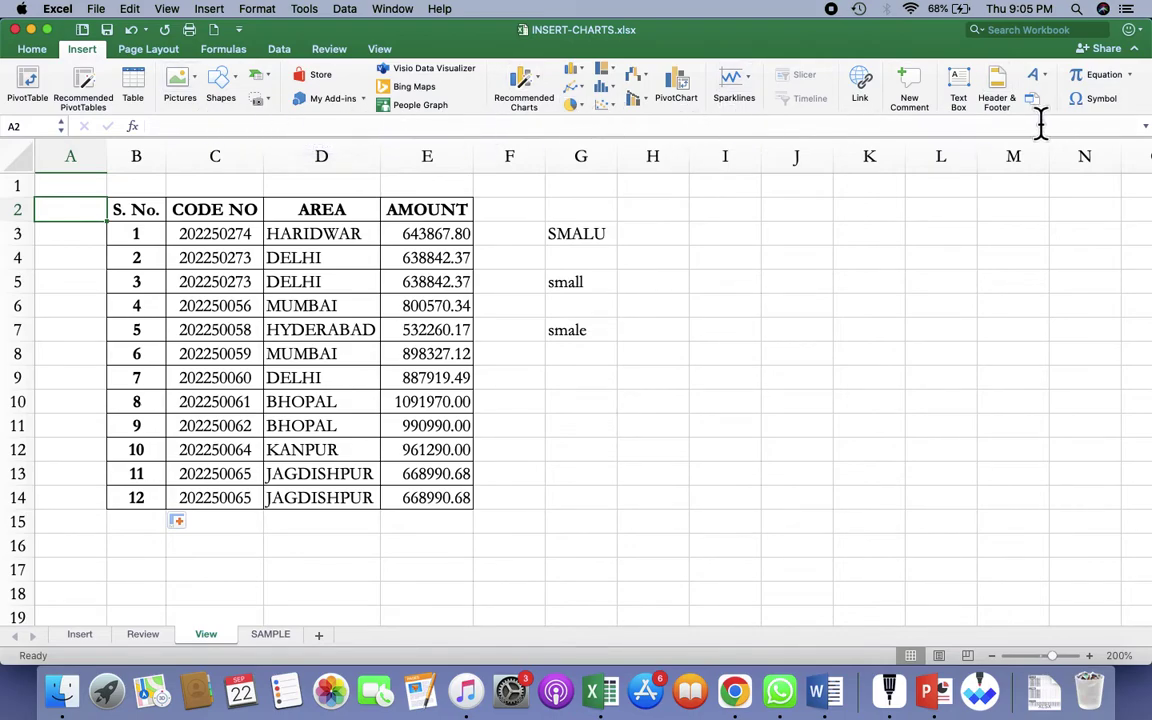
pyautogui.click(330, 50)
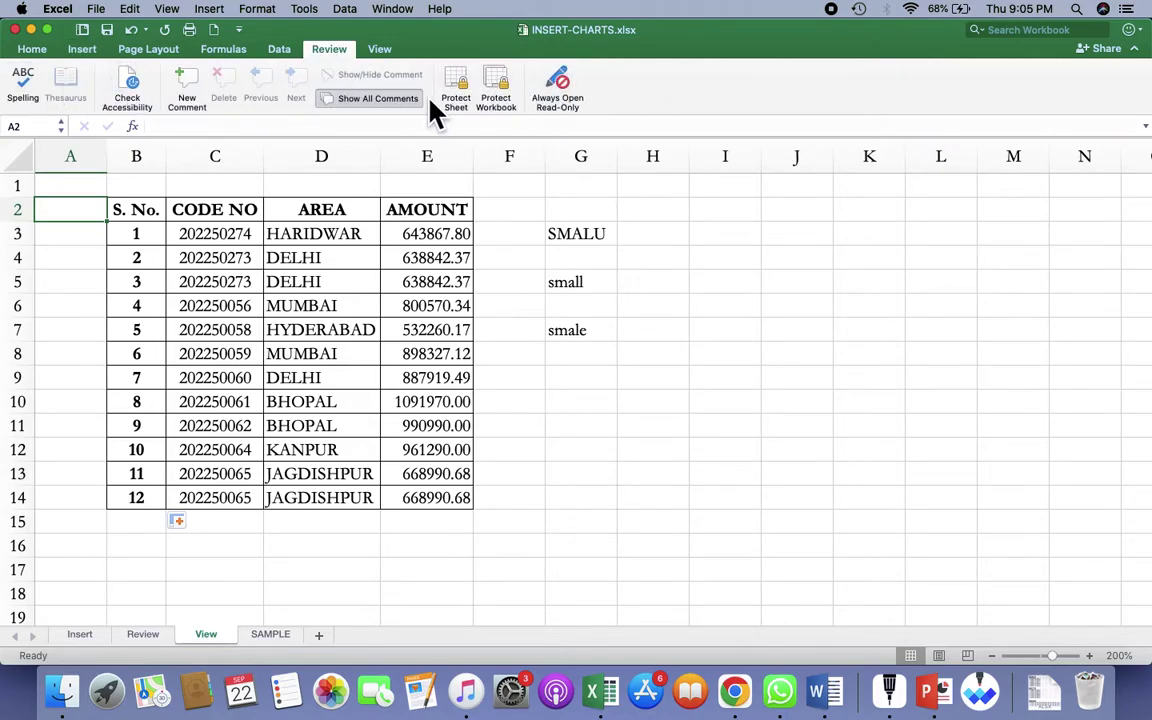
pyautogui.click(383, 55)
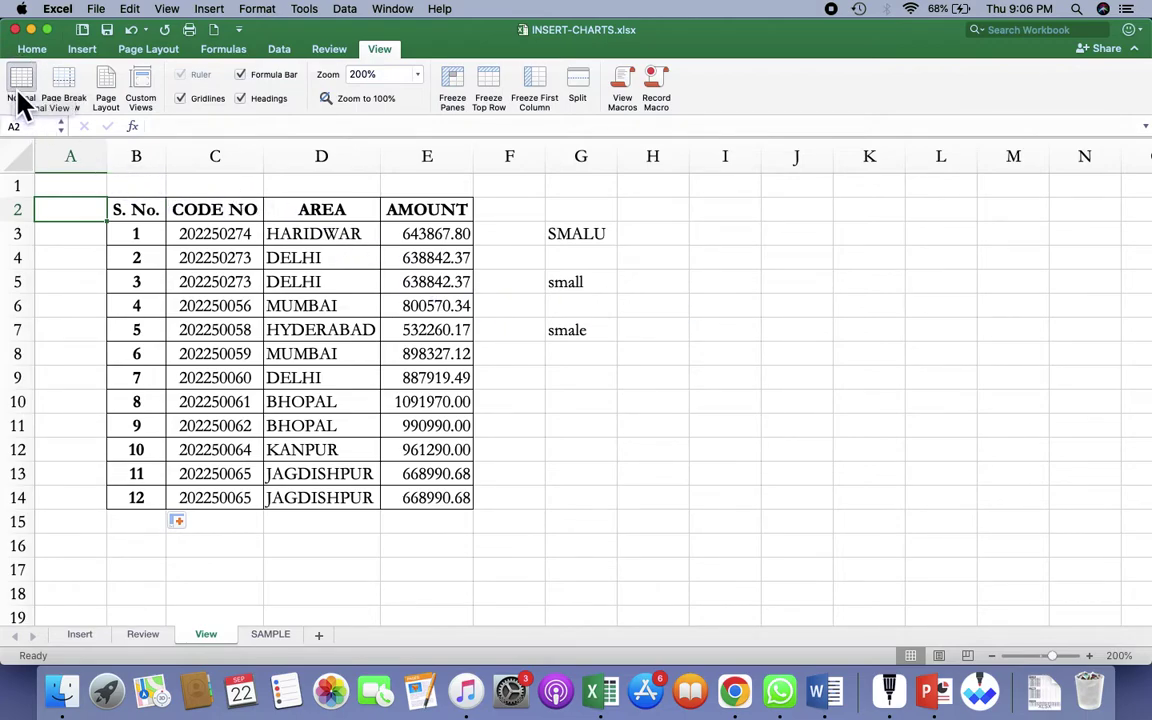
# In Page Break Preview, extend the print area to column T, row 44, after admitting a Meet guest.
pyautogui.click(296, 238)
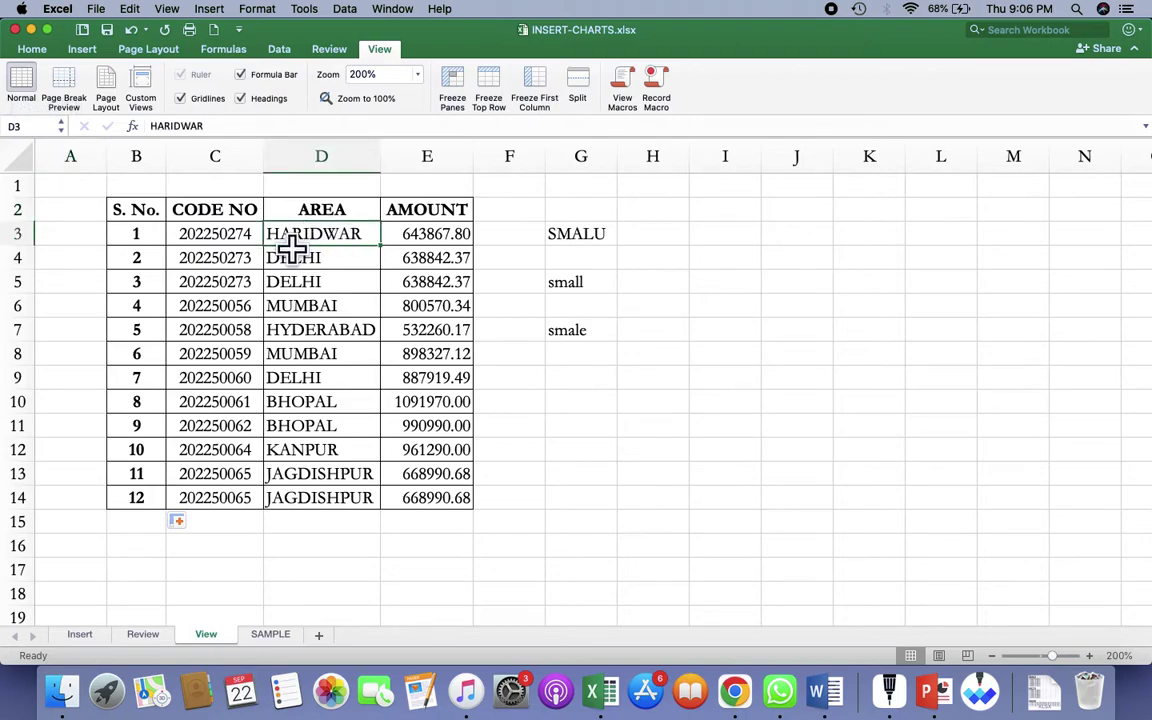
pyautogui.click(78, 92)
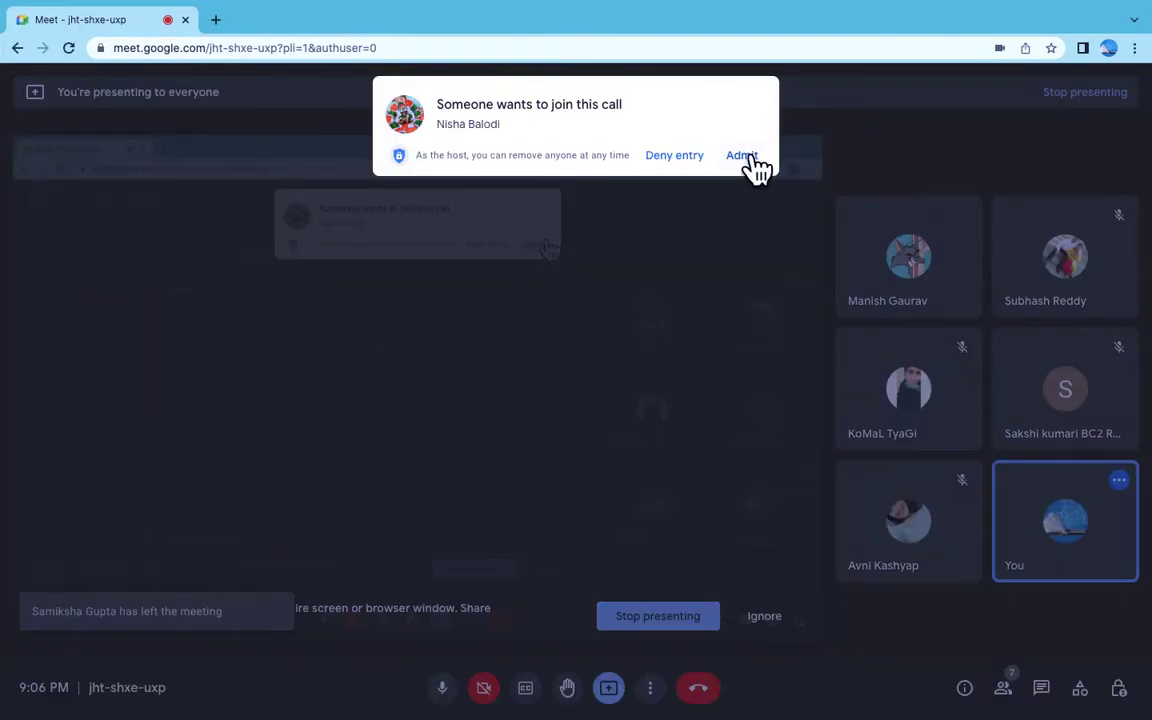
pyautogui.click(752, 160)
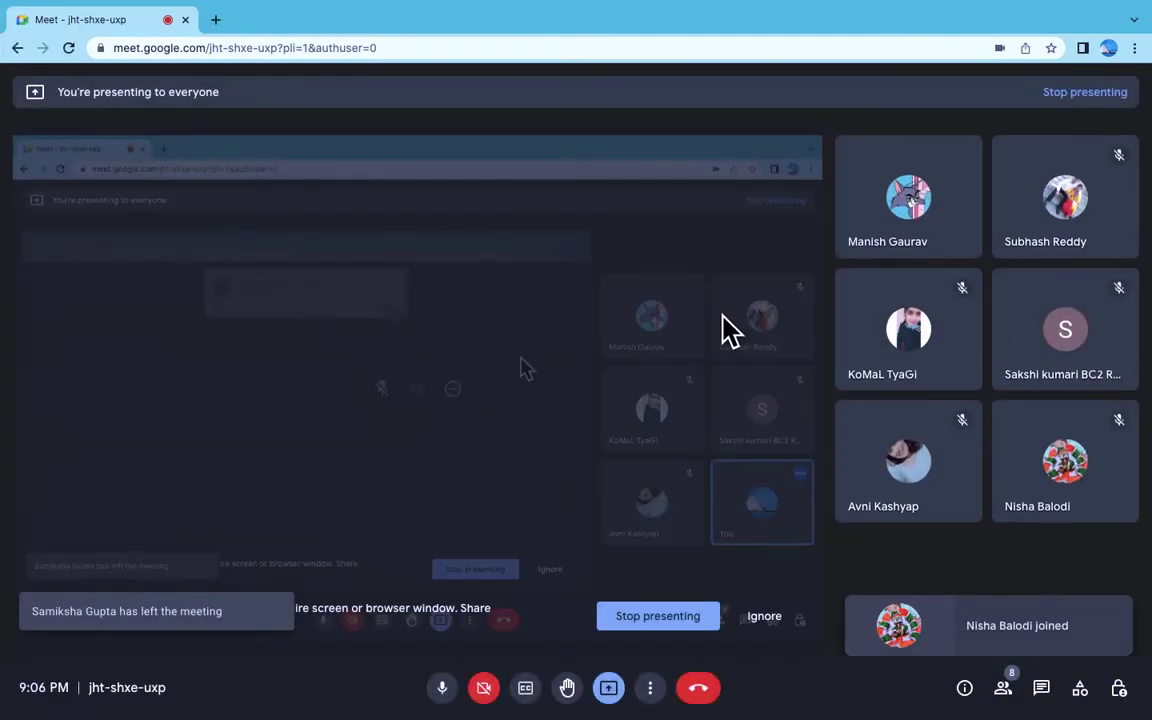
pyautogui.hotkey('ctrl', 'Left')
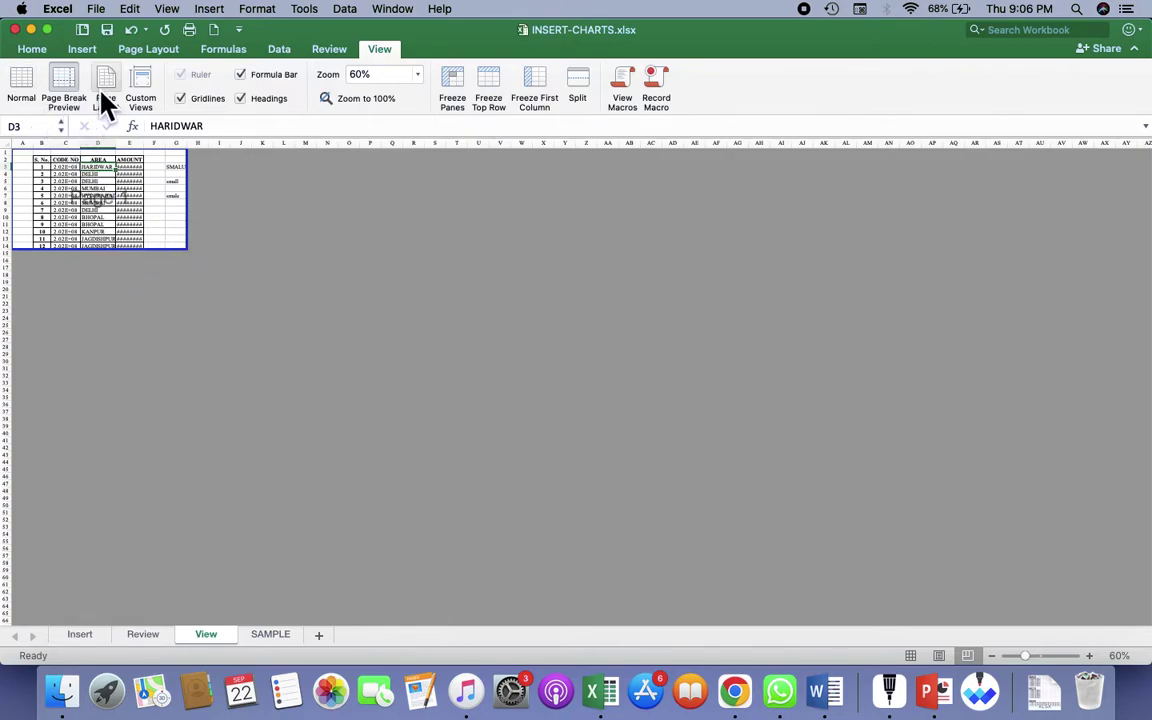
pyautogui.moveTo(187, 251); pyautogui.dragTo(368, 507)
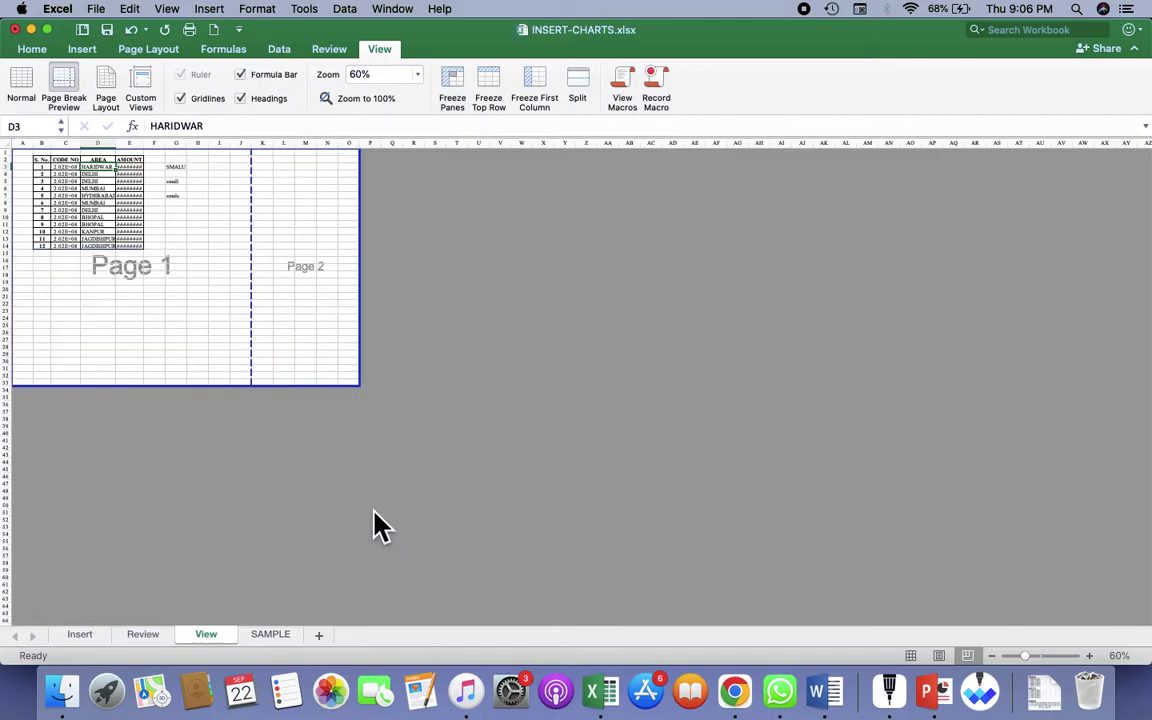
pyautogui.moveTo(361, 387); pyautogui.dragTo(467, 464)
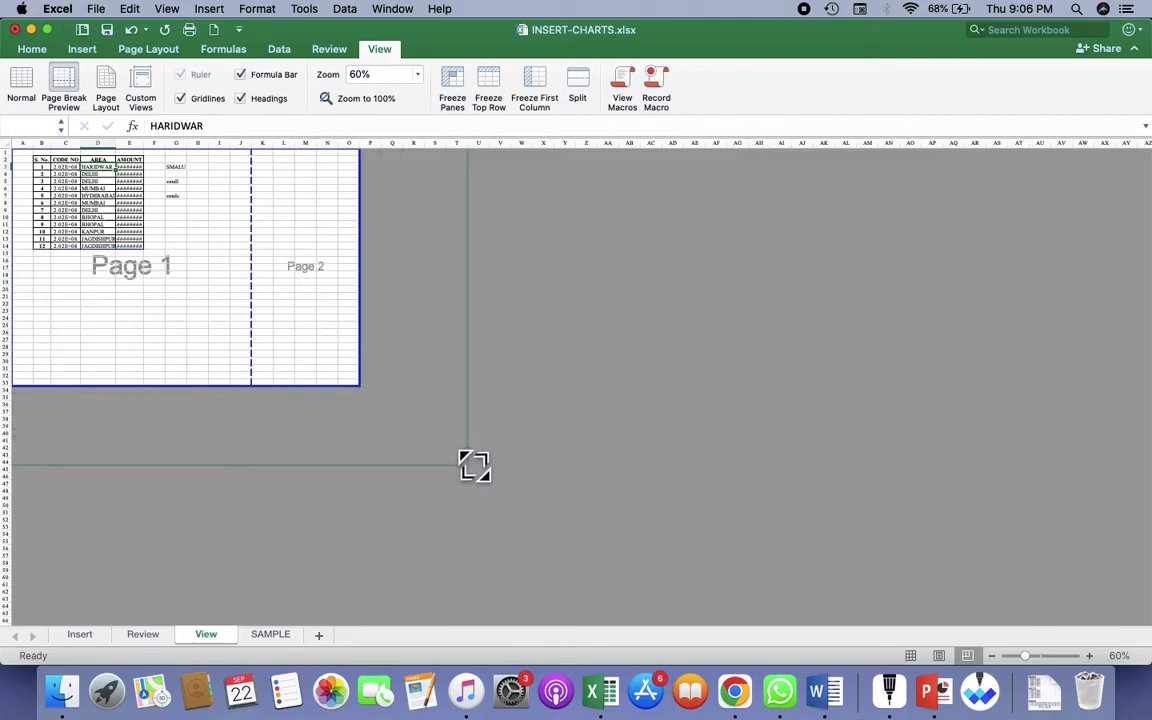
# Look over the Page Layout and Review tools, then return the sheet to Normal view.
pyautogui.click(155, 49)
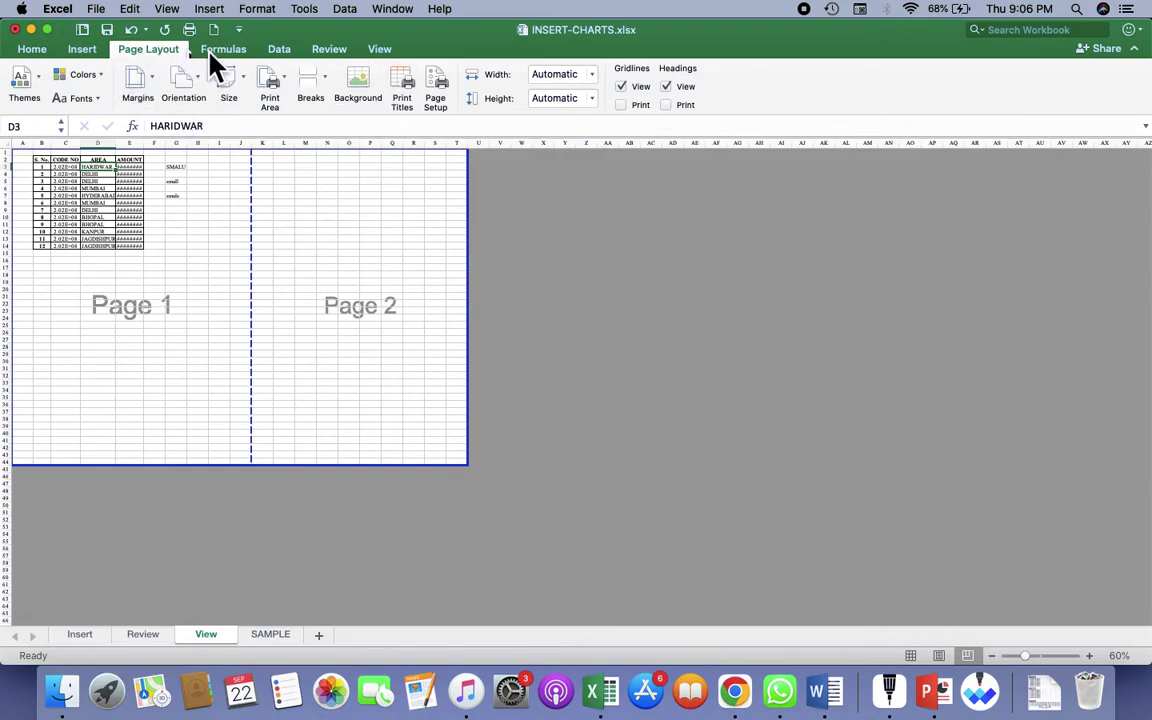
pyautogui.click(340, 54)
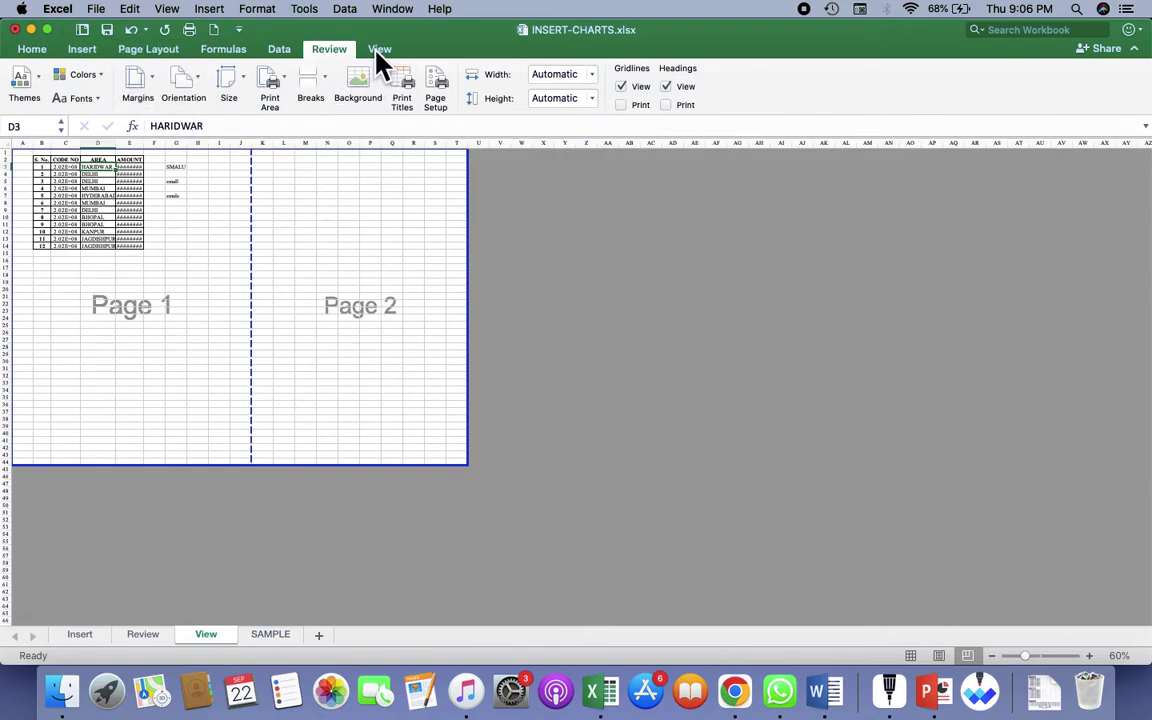
pyautogui.click(376, 52)
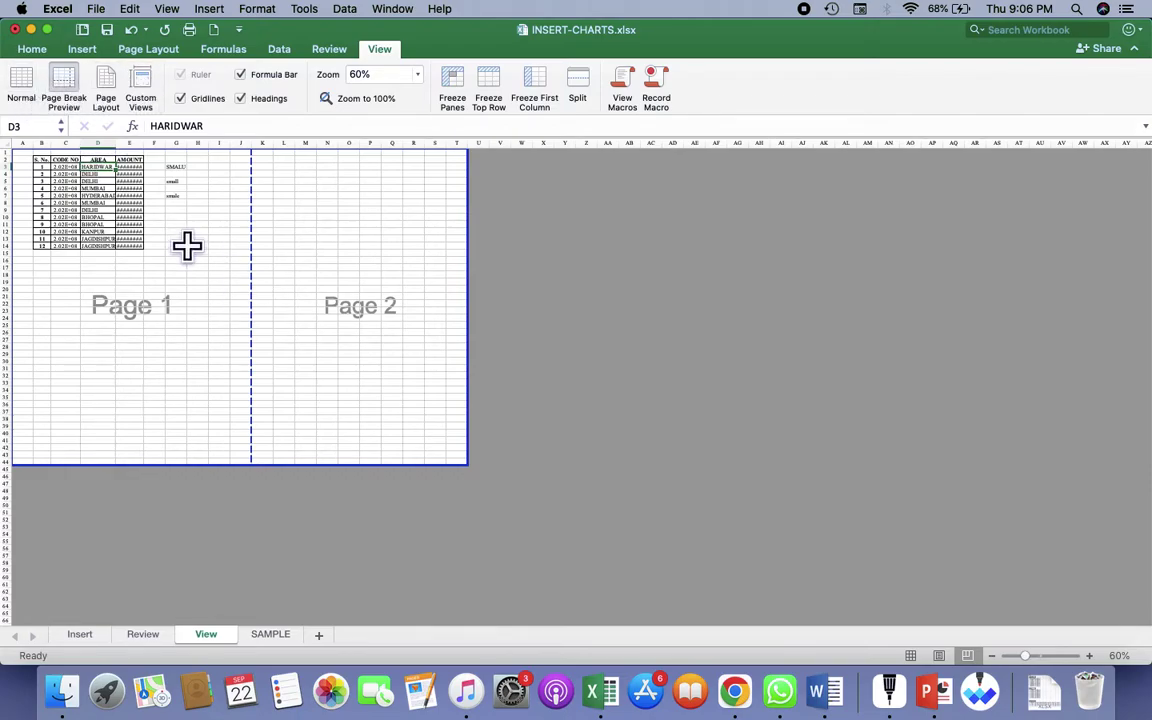
pyautogui.click(19, 80)
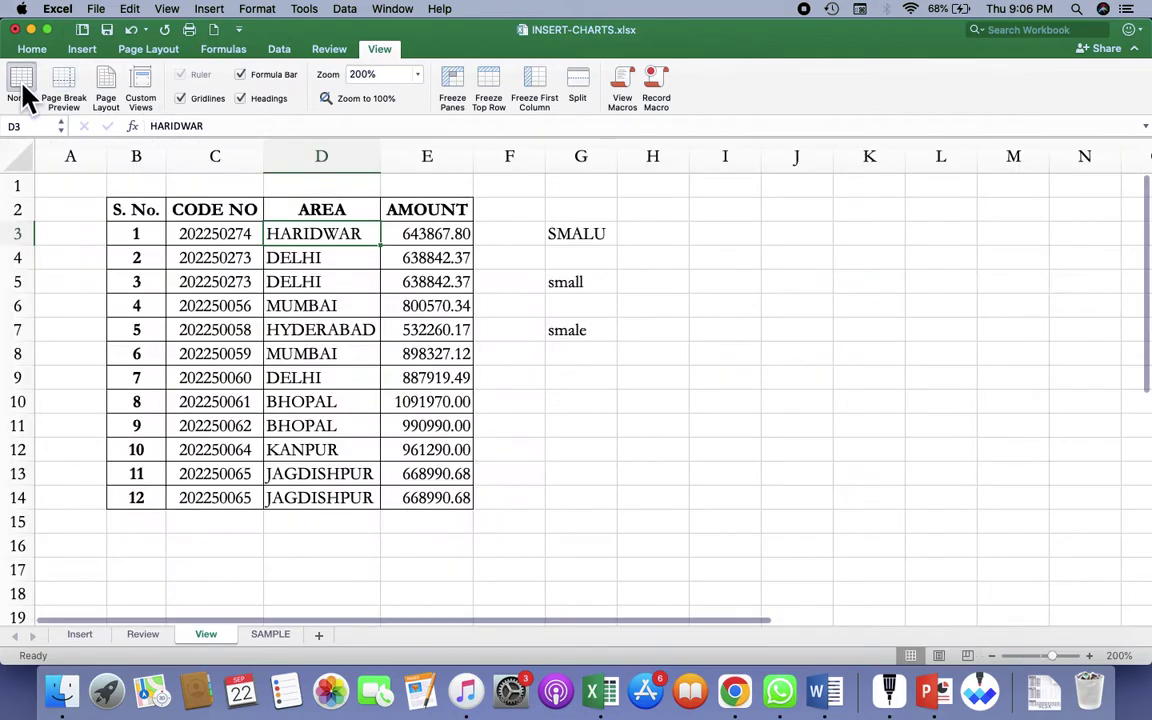
# Hide the View sheet's gridlines, then show them again, after admitting a waiting Meet participant.
pyautogui.click(664, 329)
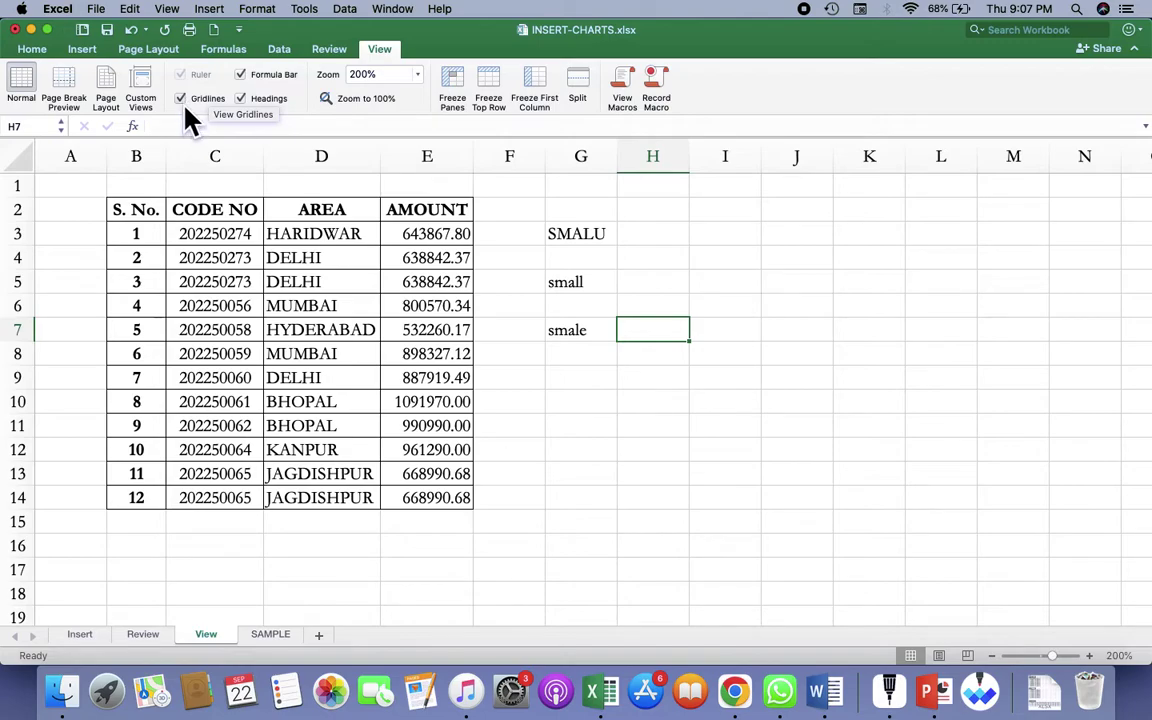
pyautogui.click(181, 99)
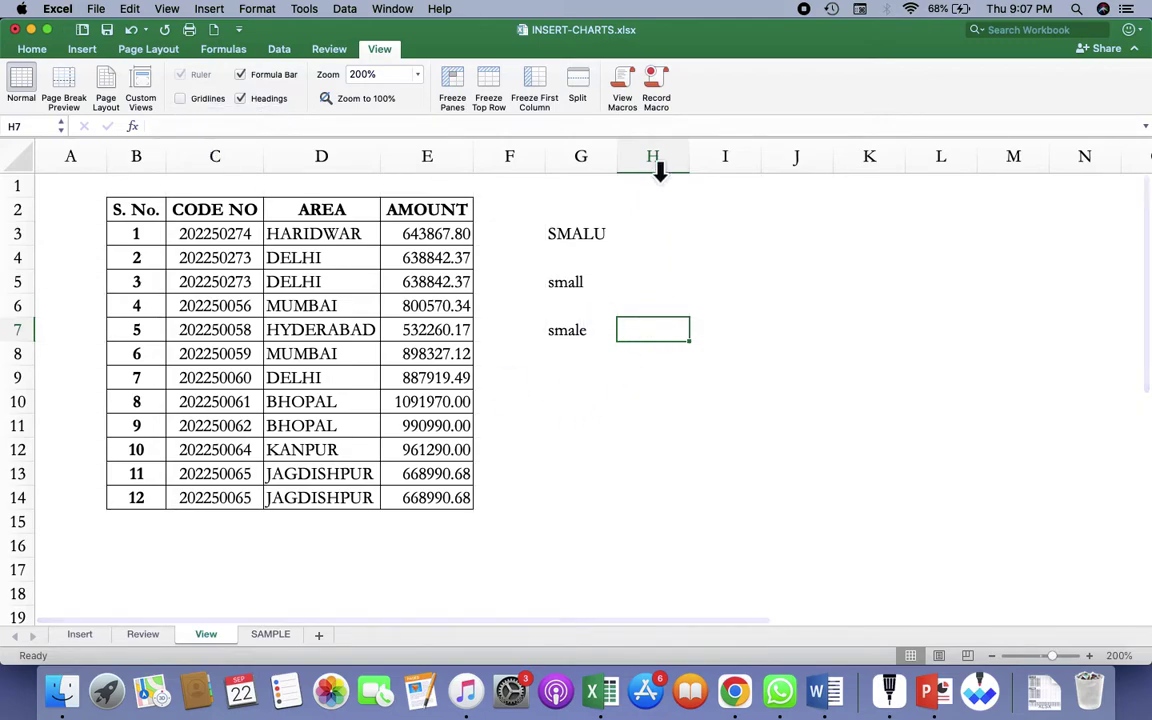
pyautogui.press('super+Tab')
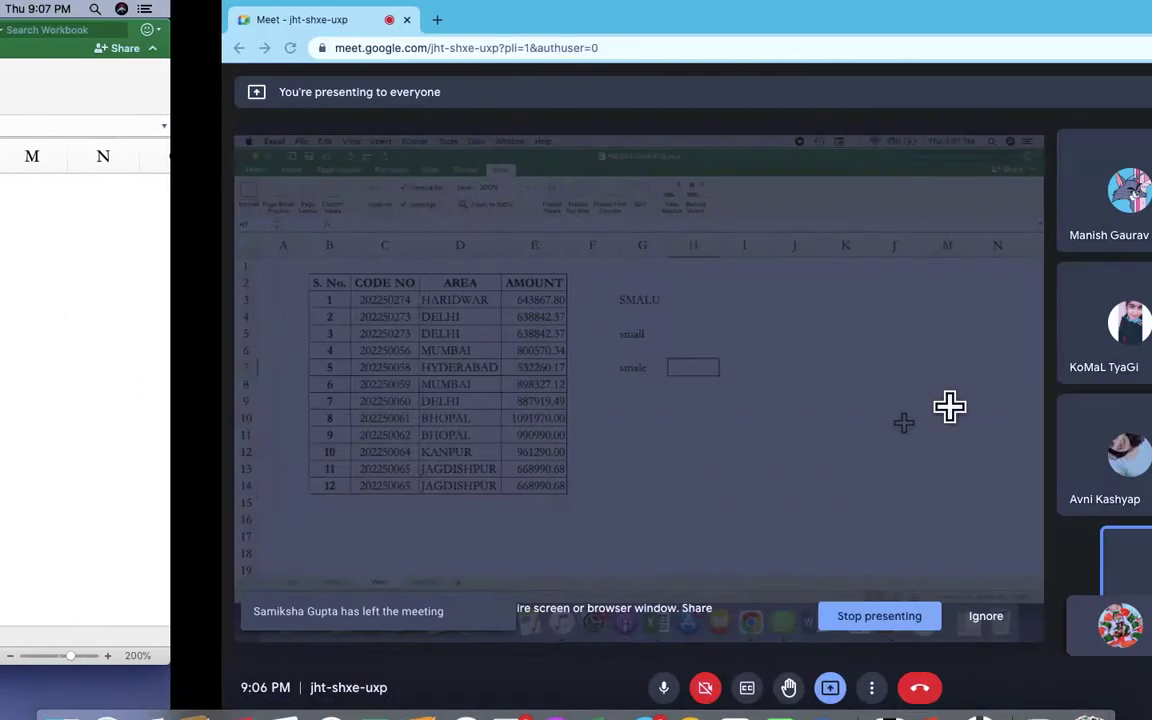
pyautogui.click(740, 160)
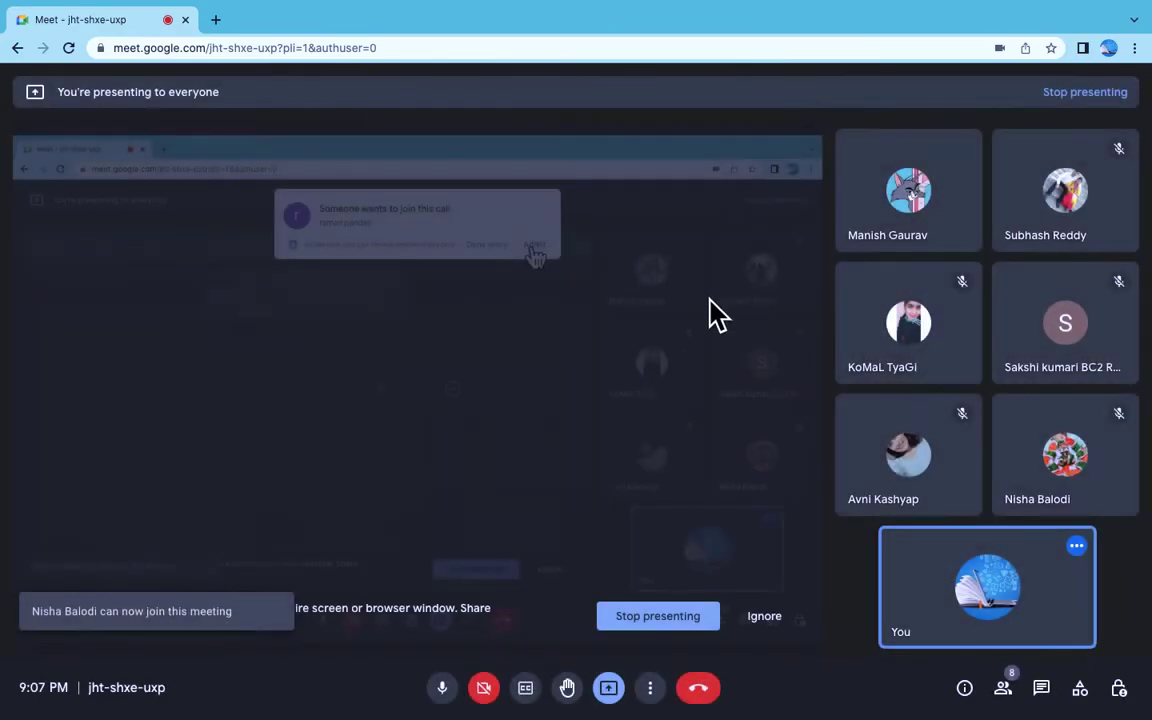
pyautogui.press('super+Tab')
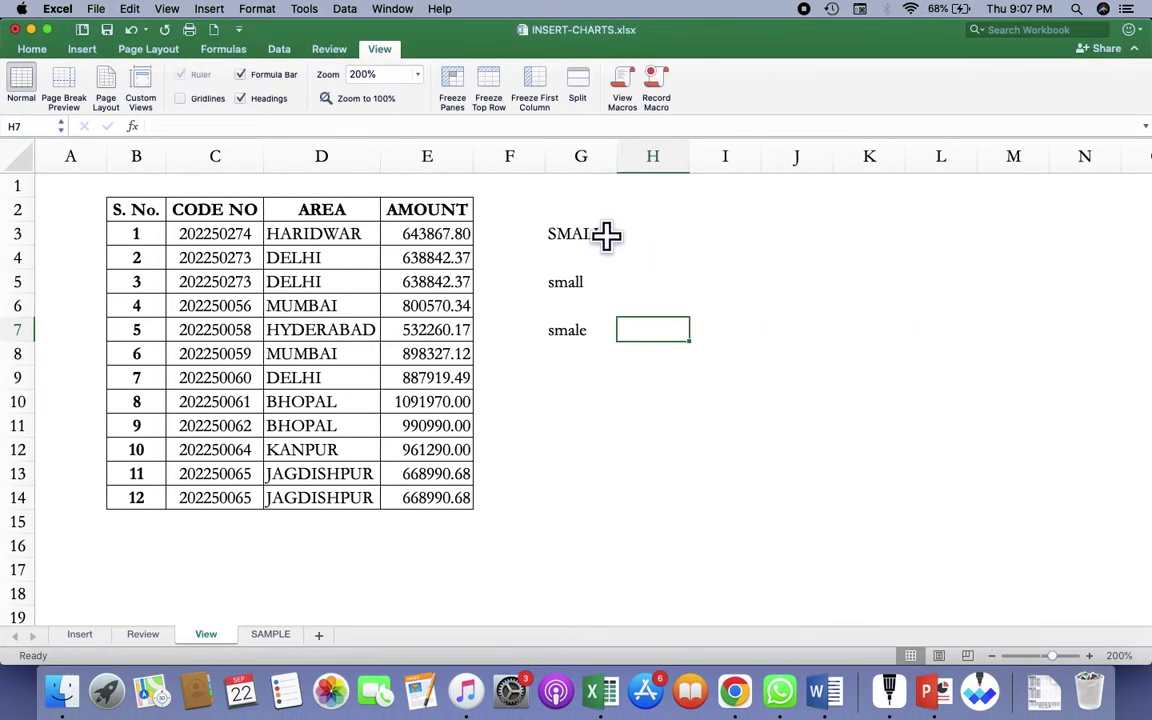
pyautogui.click(782, 274)
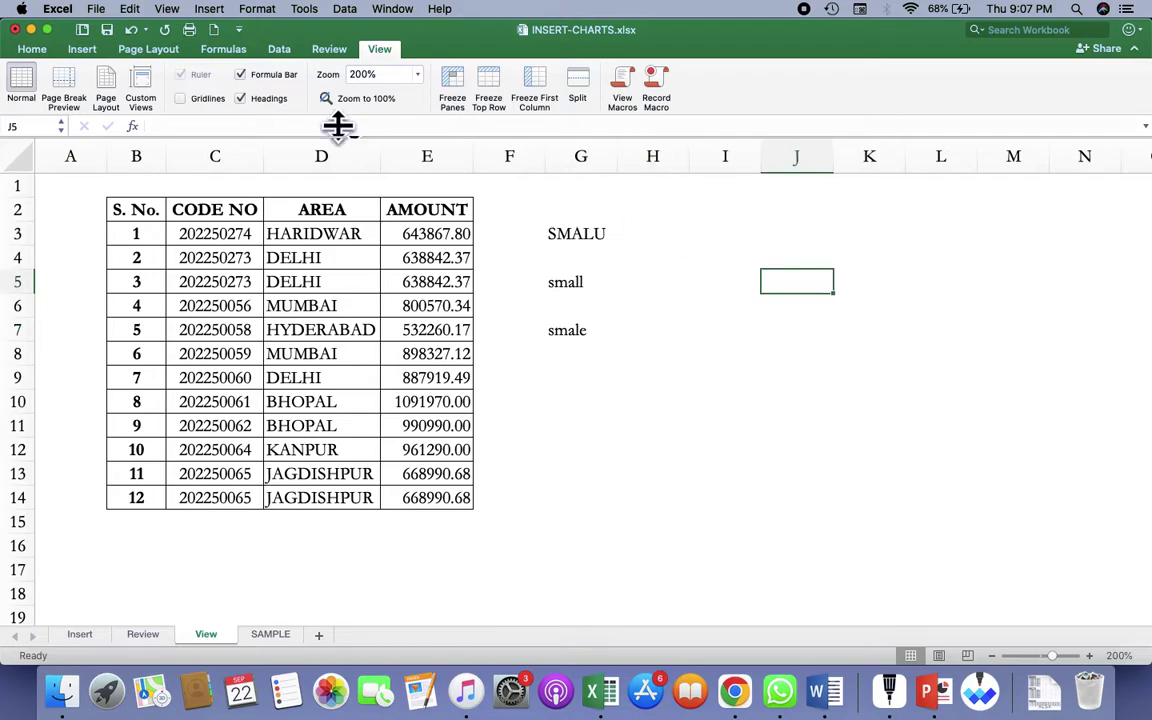
pyautogui.click(205, 99)
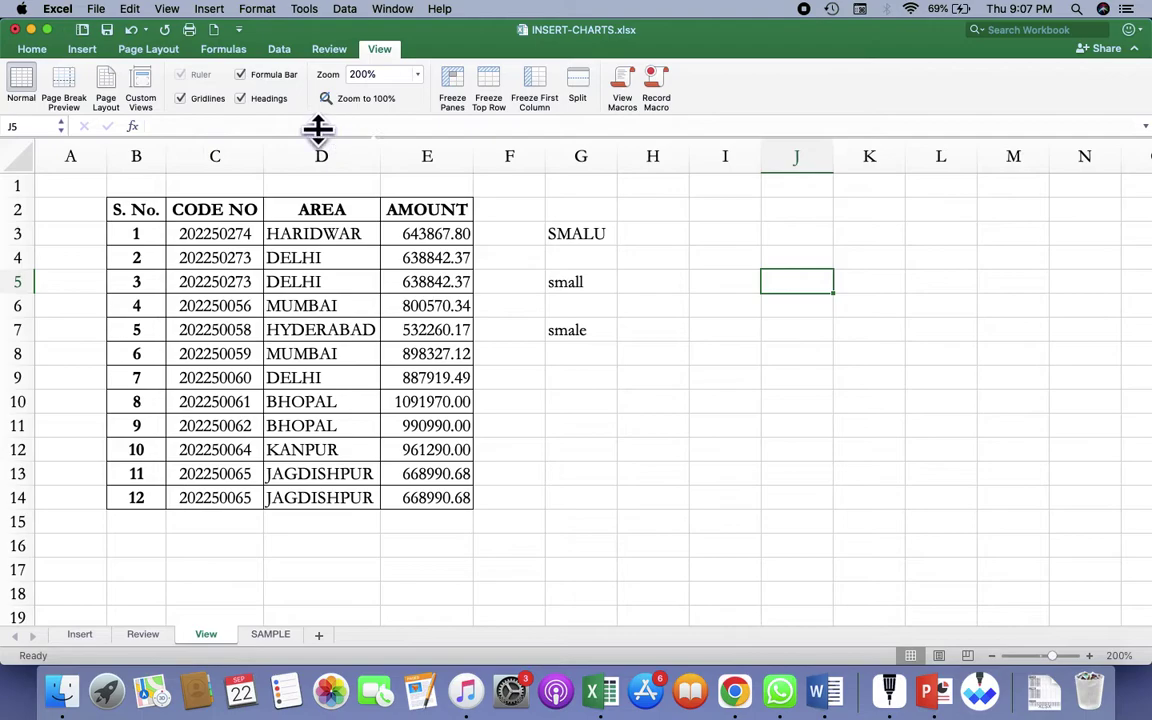
pyautogui.click(270, 76)
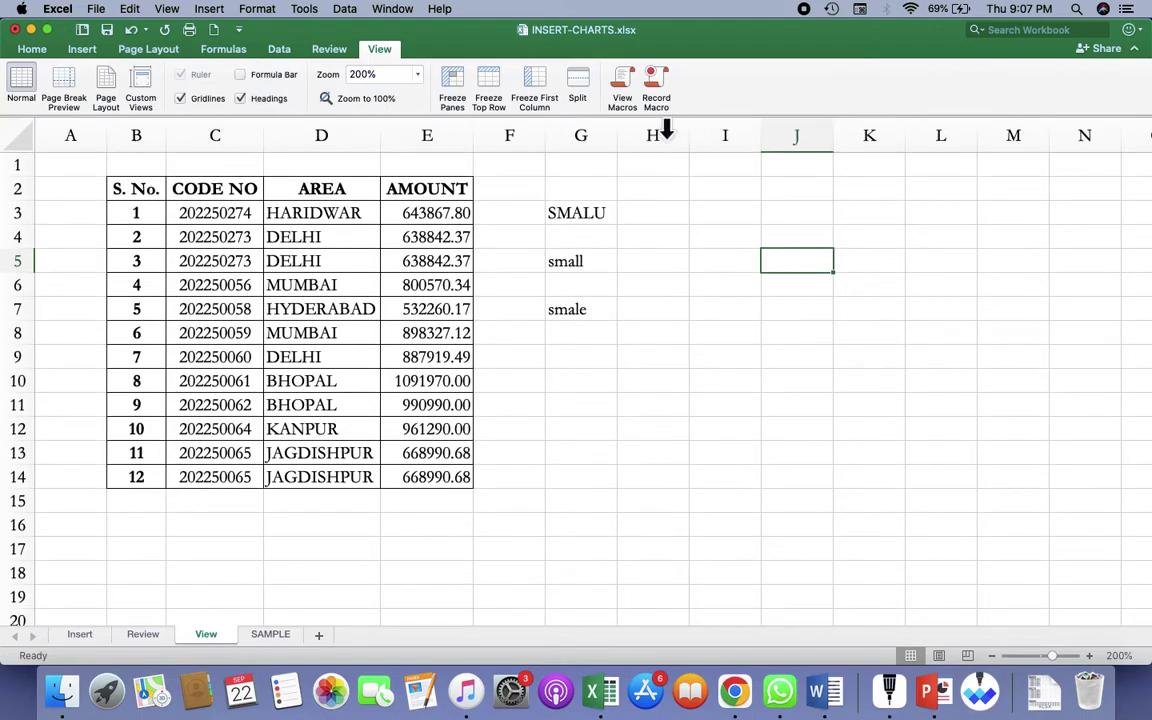
pyautogui.click(263, 80)
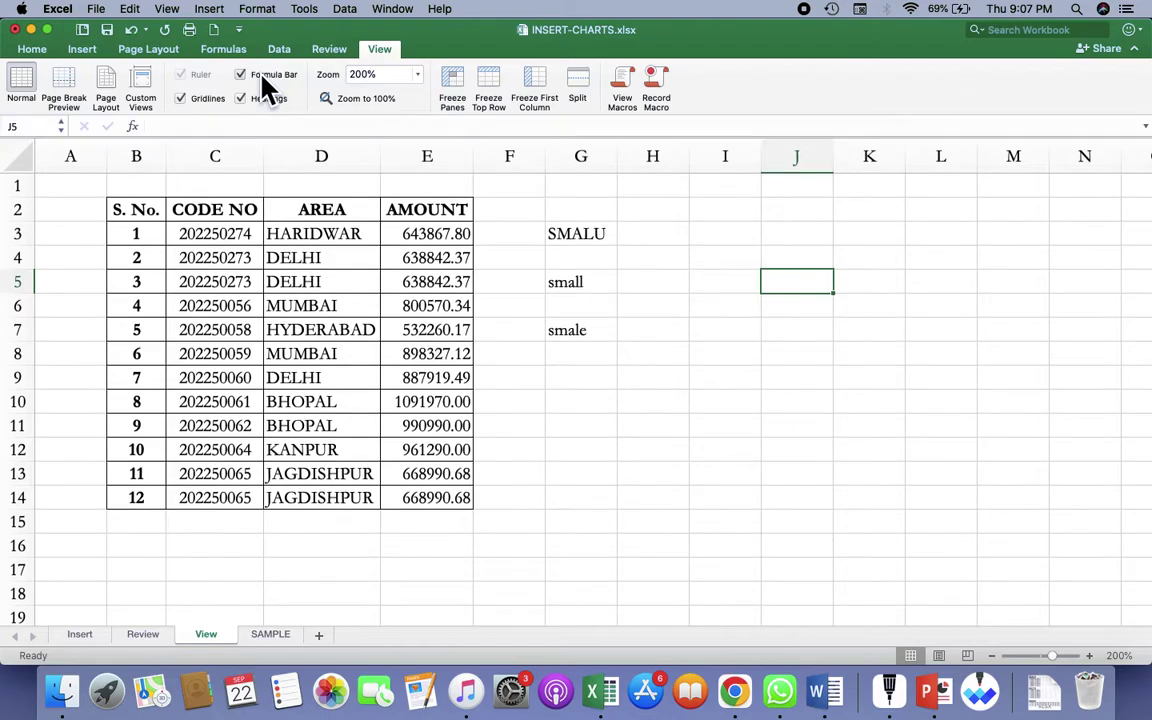
pyautogui.click(738, 216)
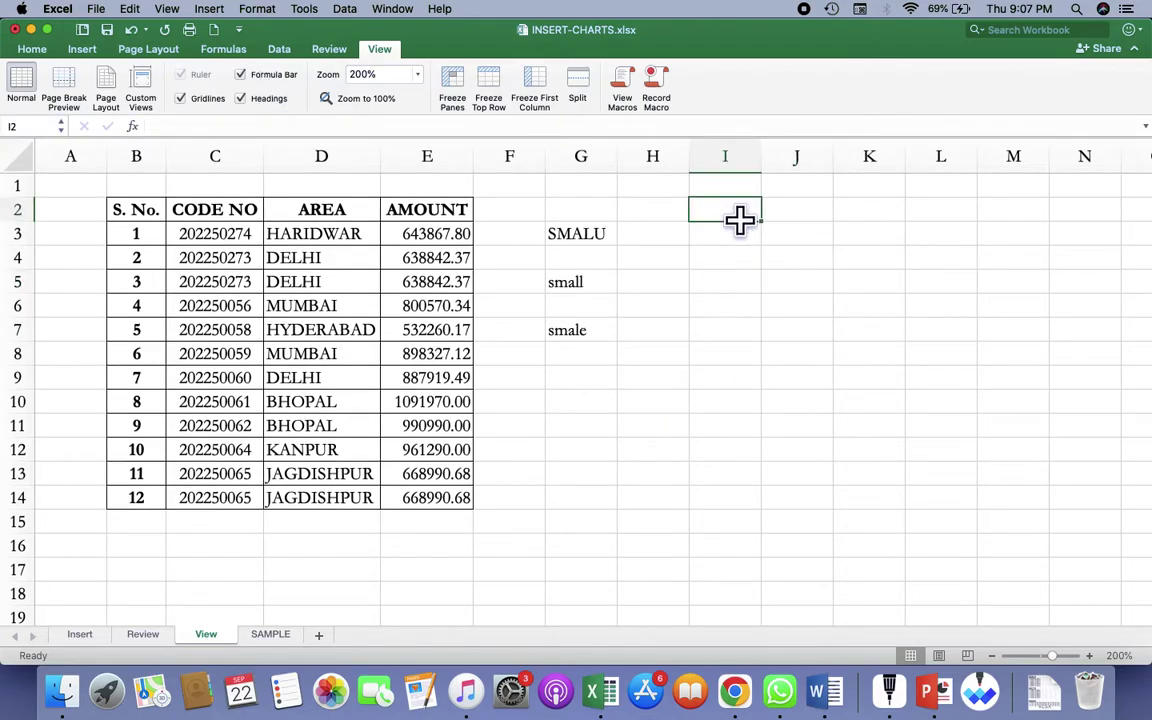
pyautogui.write('=SUM')
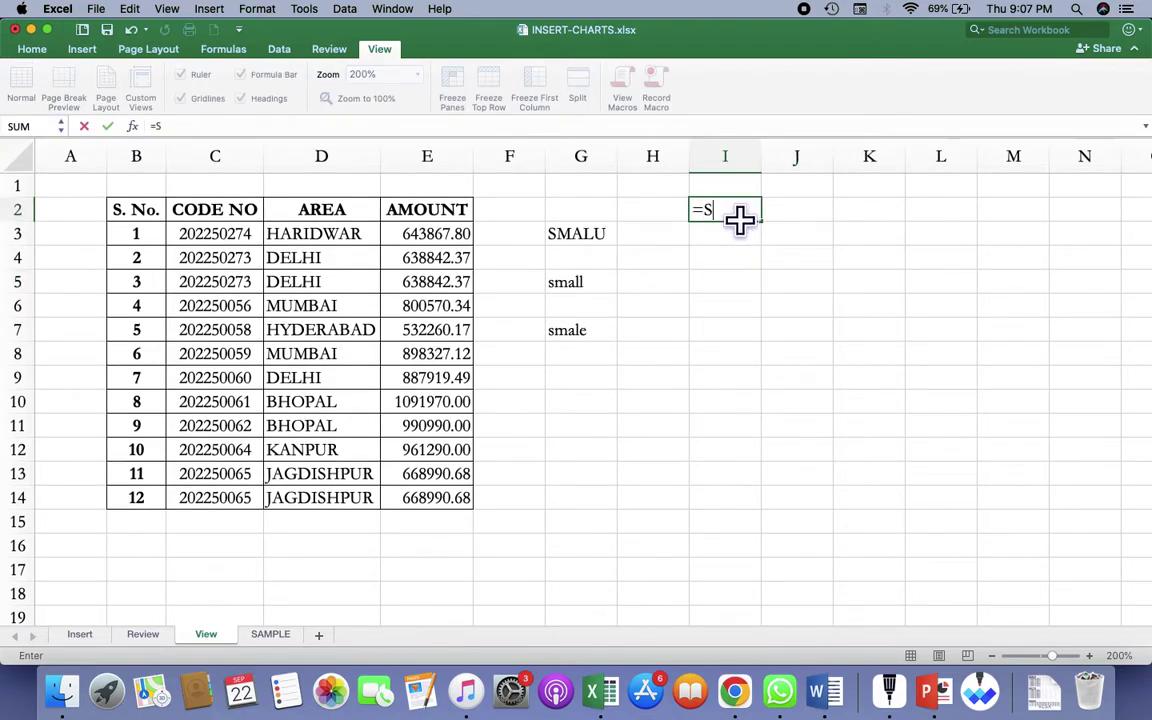
pyautogui.write('(')
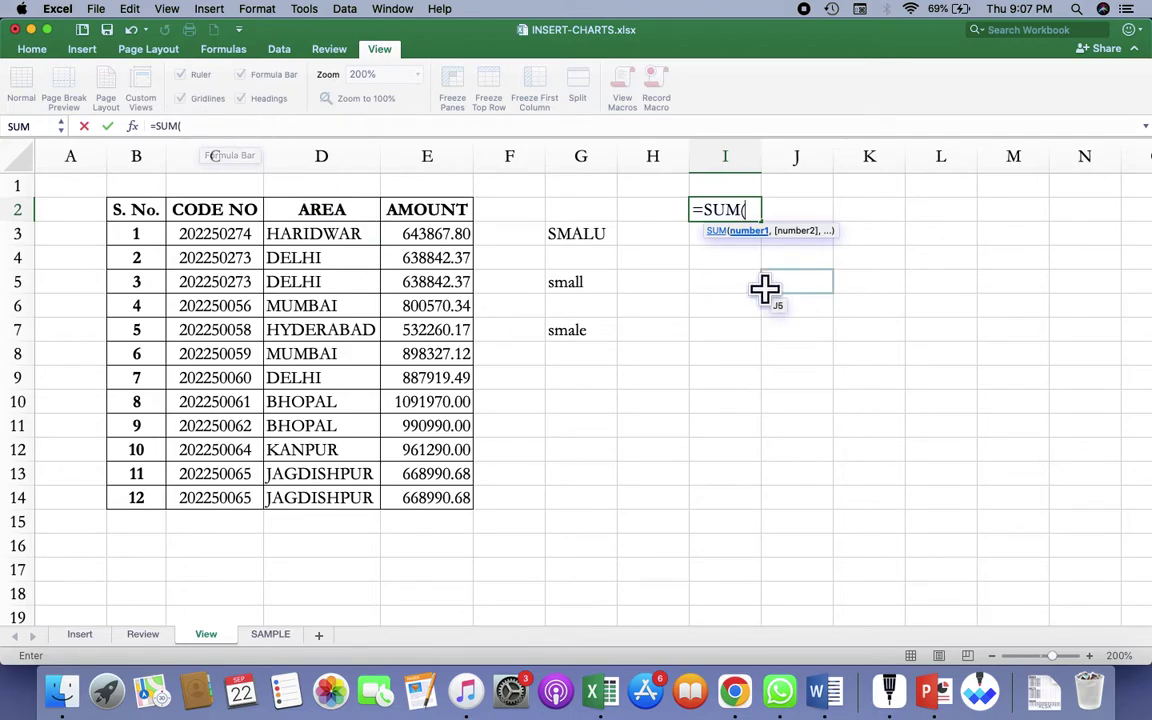
pyautogui.press('Escape')
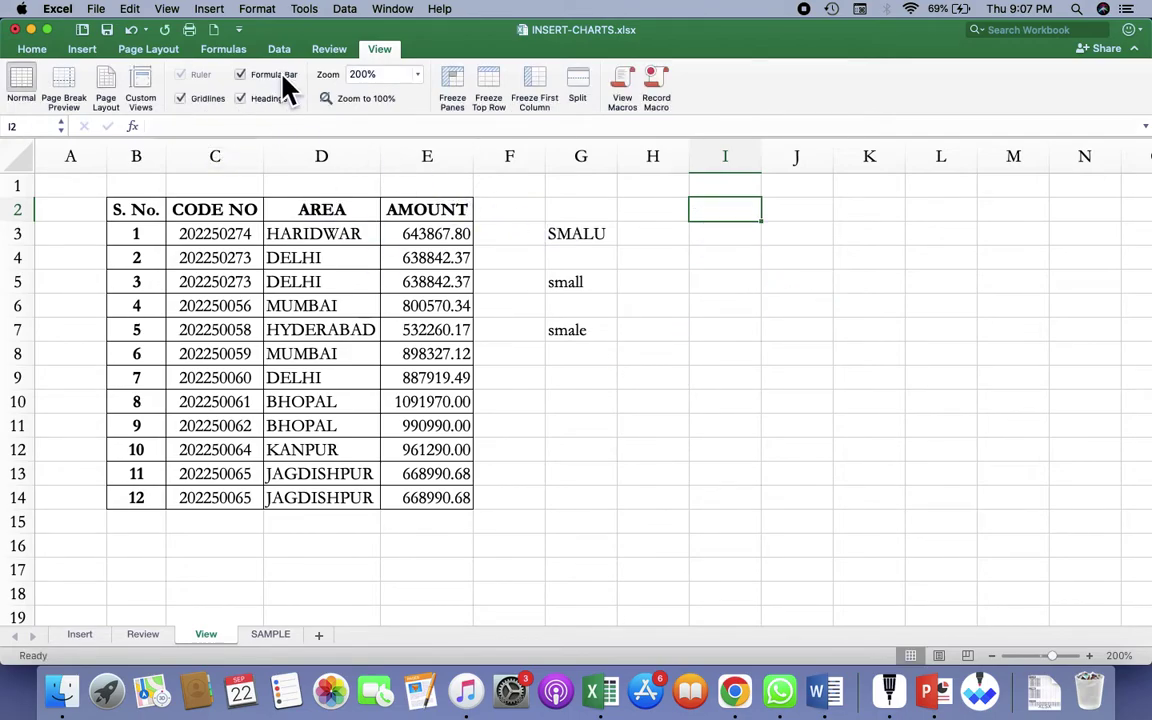
pyautogui.click(280, 76)
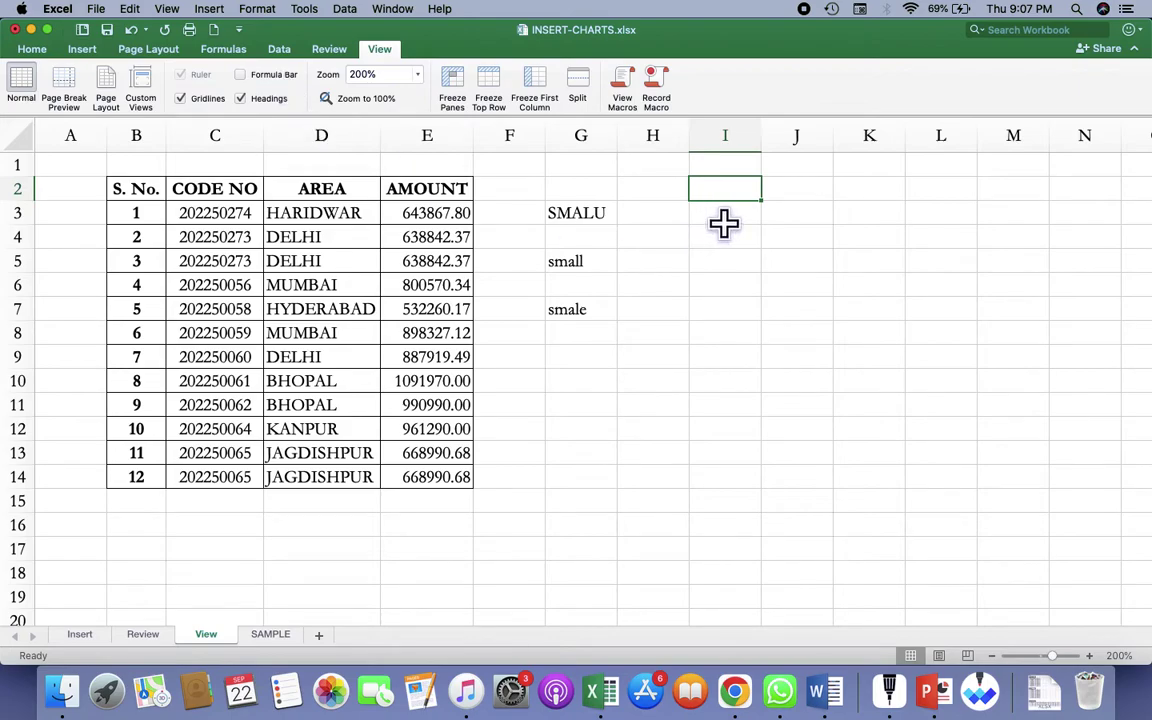
pyautogui.write('=SUM')
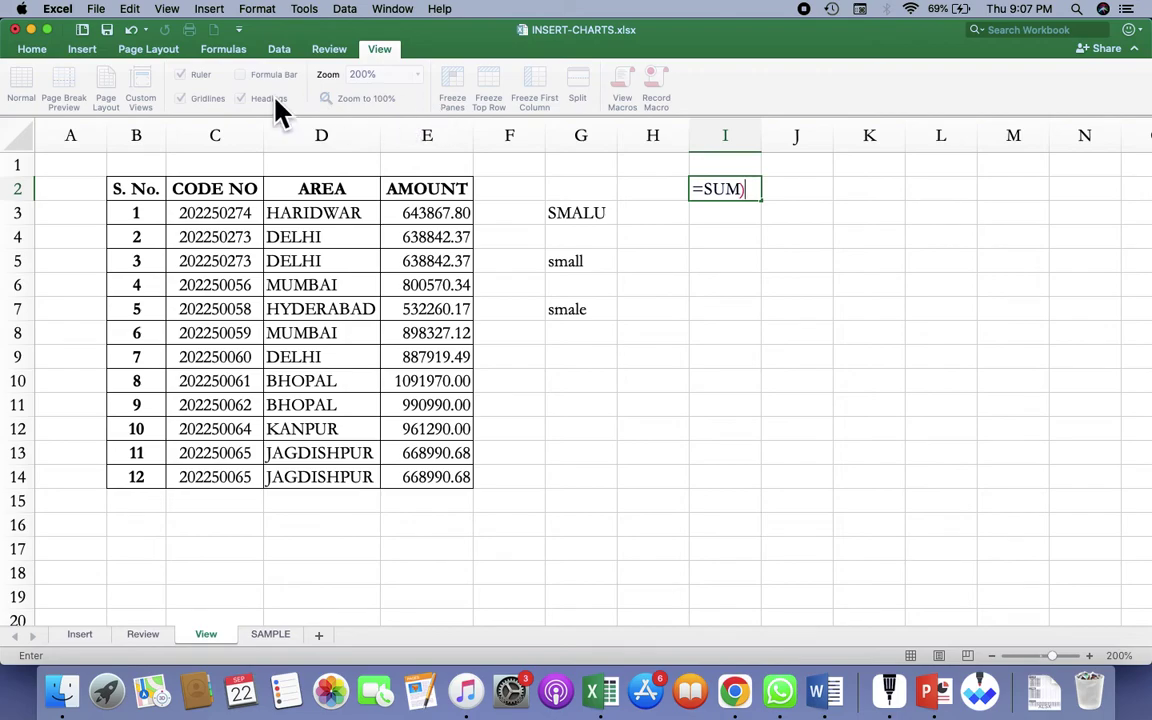
pyautogui.press('Escape')
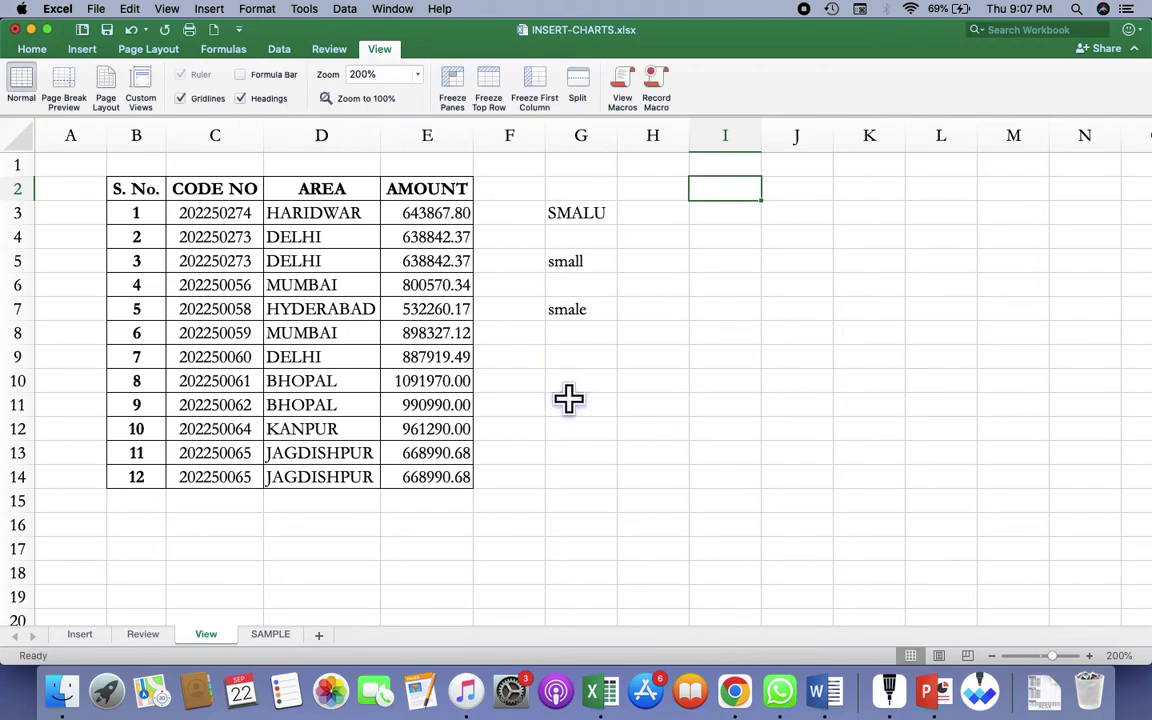
pyautogui.click(257, 76)
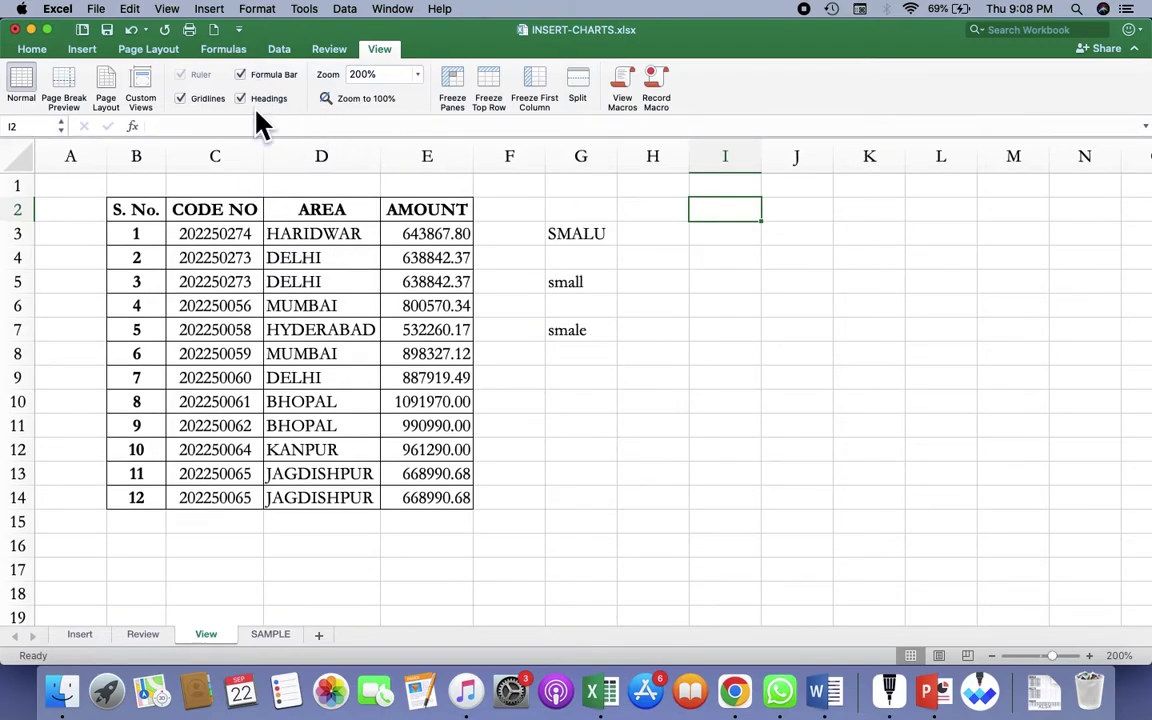
pyautogui.click(264, 99)
pyautogui.click(264, 99)
# Toggle the row and column headings off and back on, then select cell H6.
pyautogui.click(278, 98)
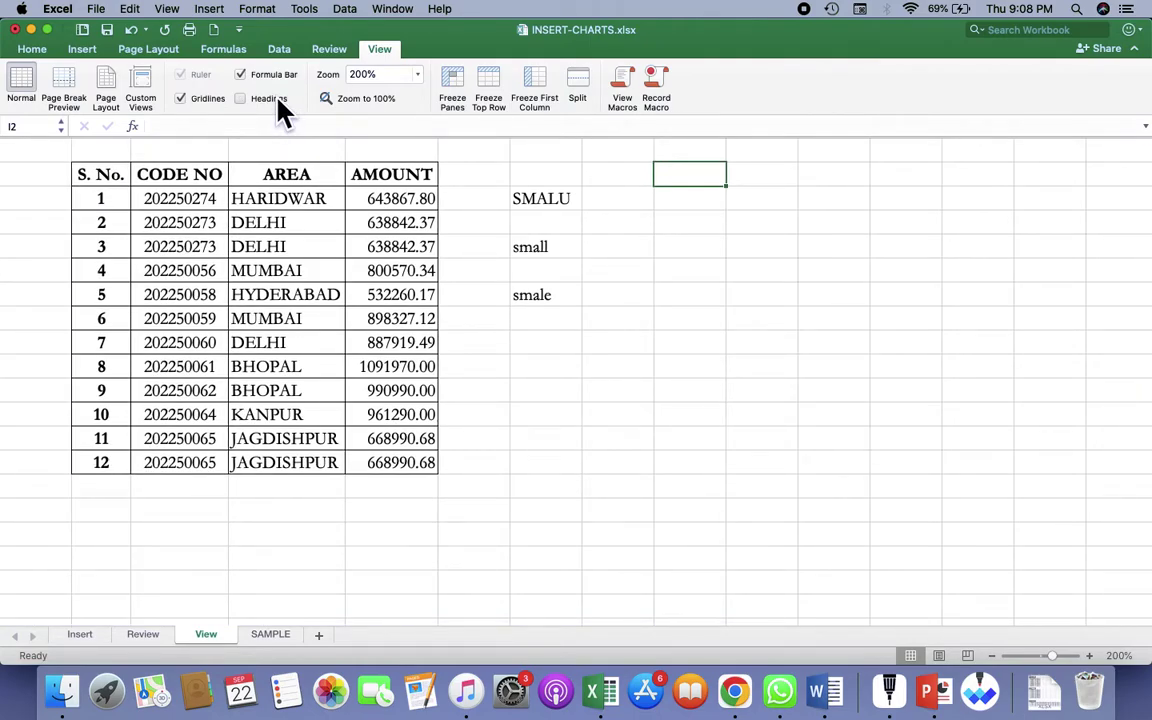
pyautogui.click(278, 98)
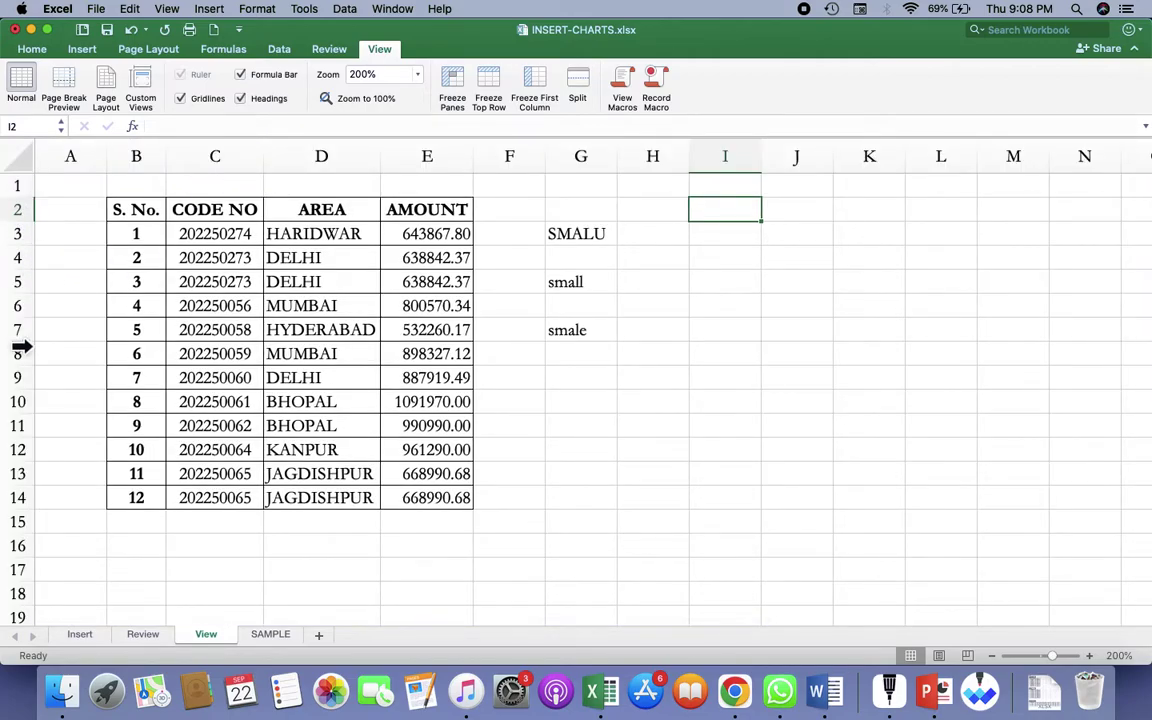
pyautogui.click(630, 306)
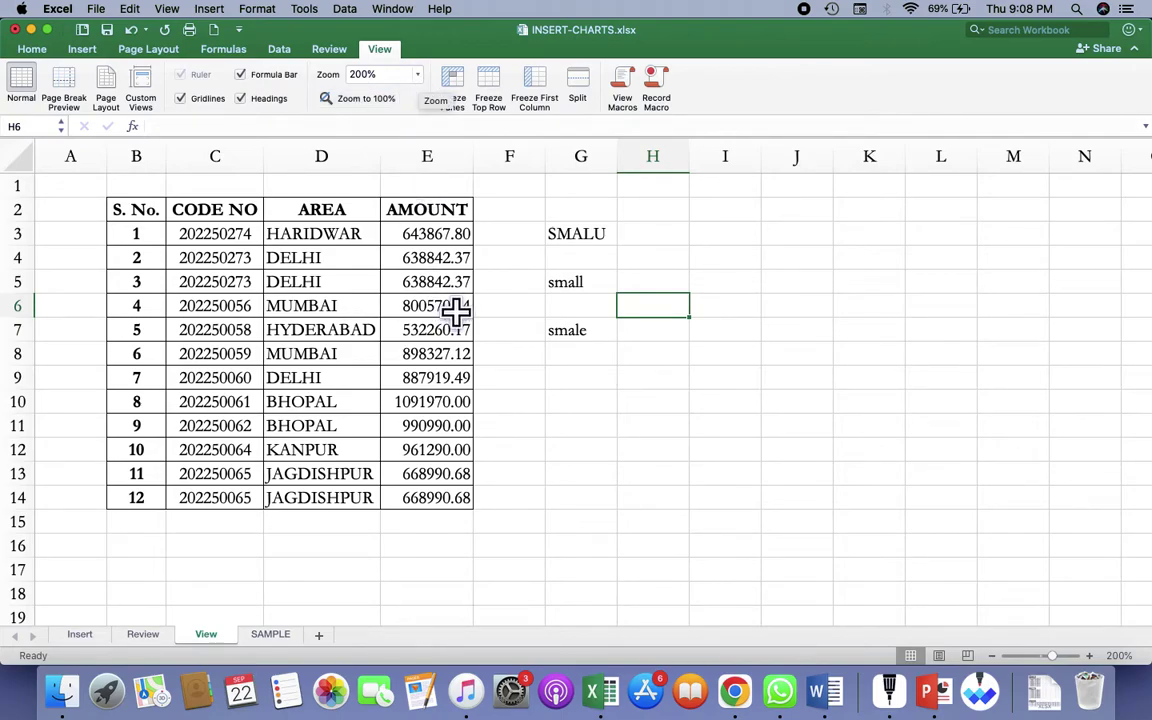
# Zoom the View sheet in to 349% with the scroll wheel.
pyautogui.scroll(2, 456, 312)
pyautogui.scroll(2, 456, 312)
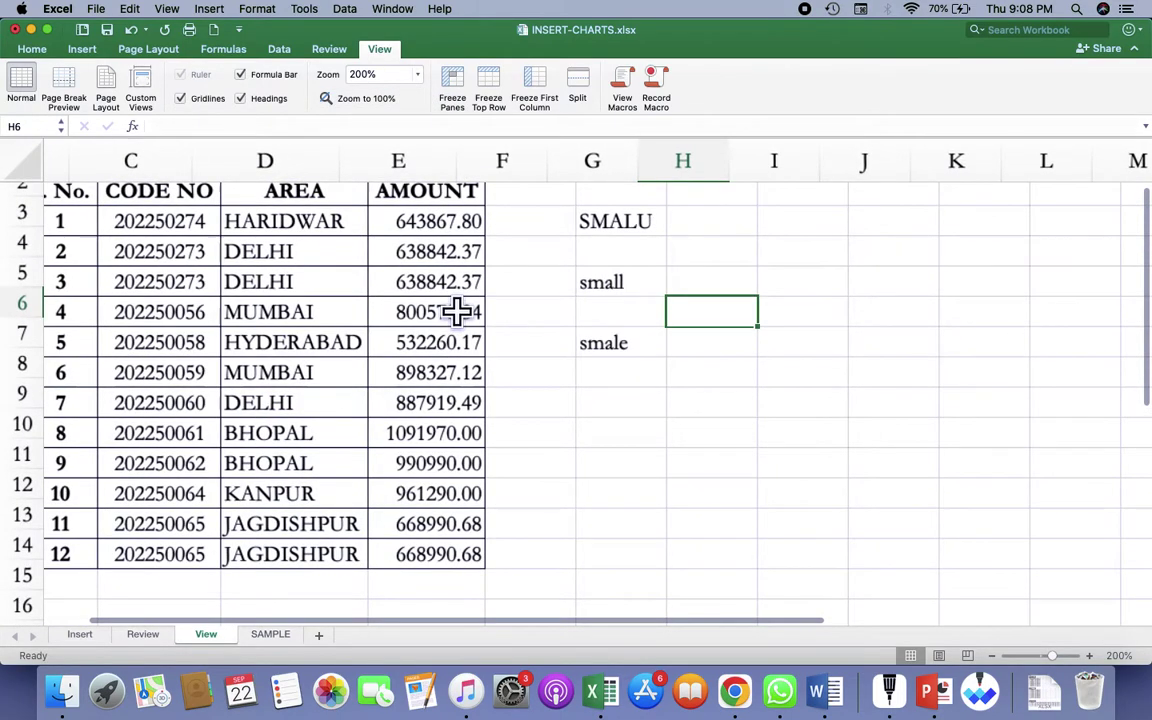
pyautogui.scroll(2, 458, 316)
pyautogui.scroll(1, 463, 325)
pyautogui.scroll(2, 463, 325)
pyautogui.scroll(2, 463, 325)
pyautogui.scroll(2, 463, 325)
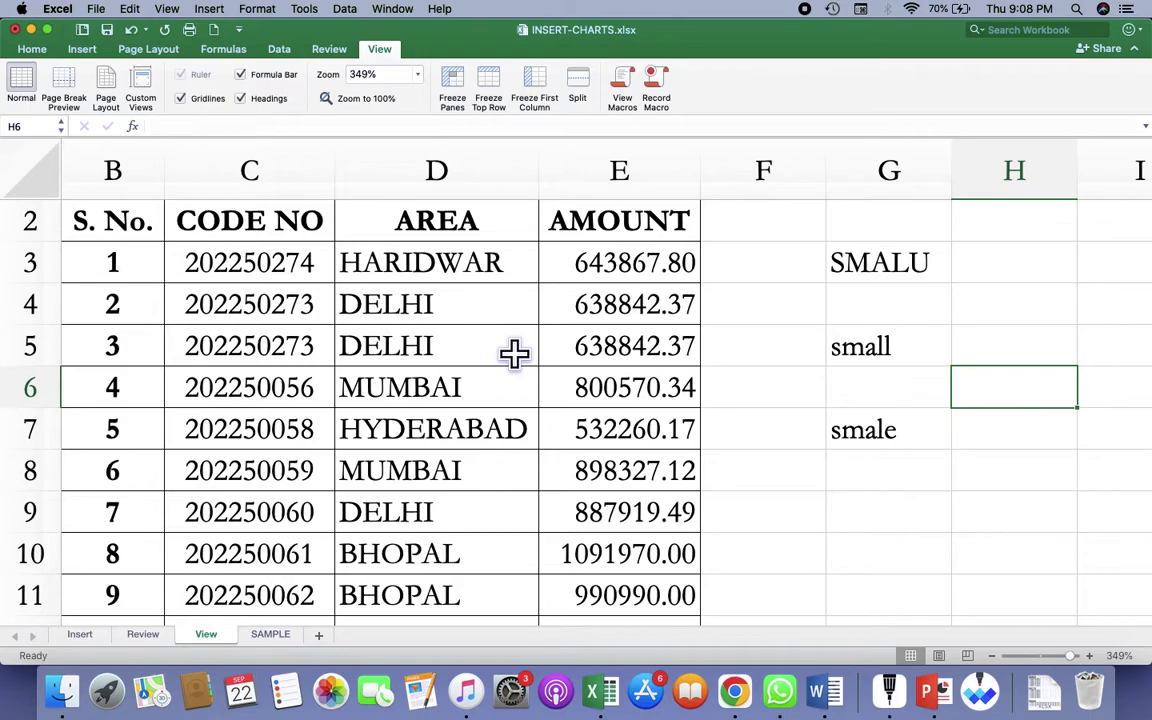
pyautogui.scroll(-3, 514, 352)
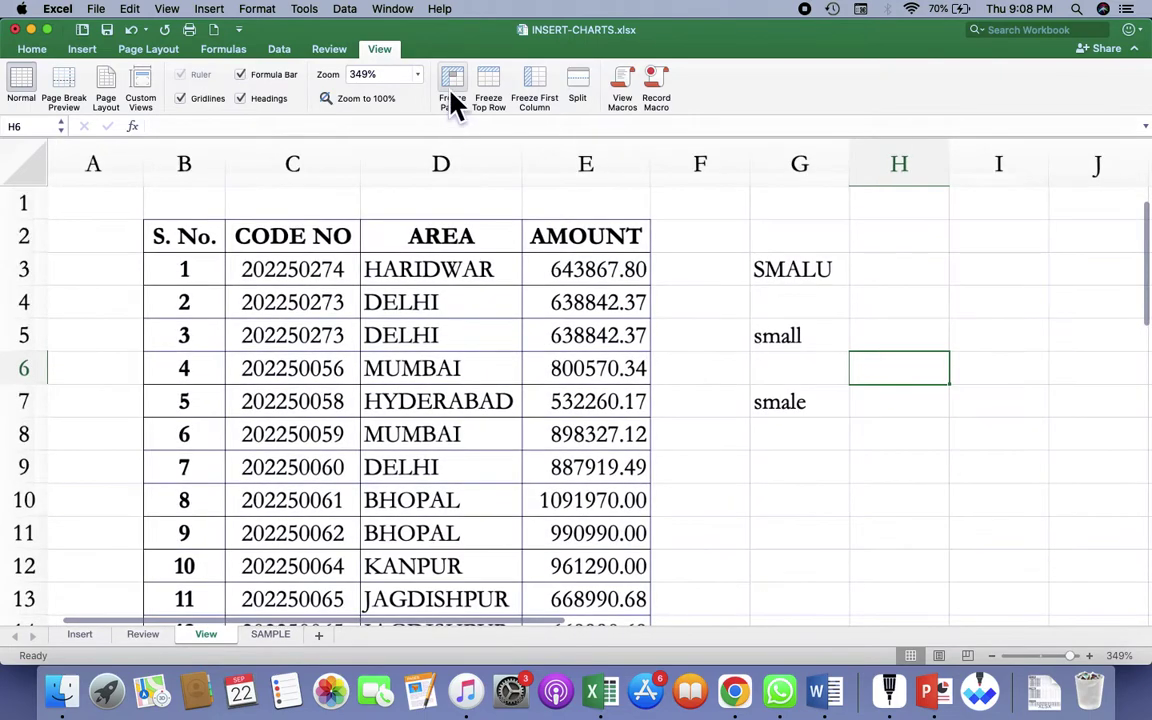
pyautogui.click(418, 76)
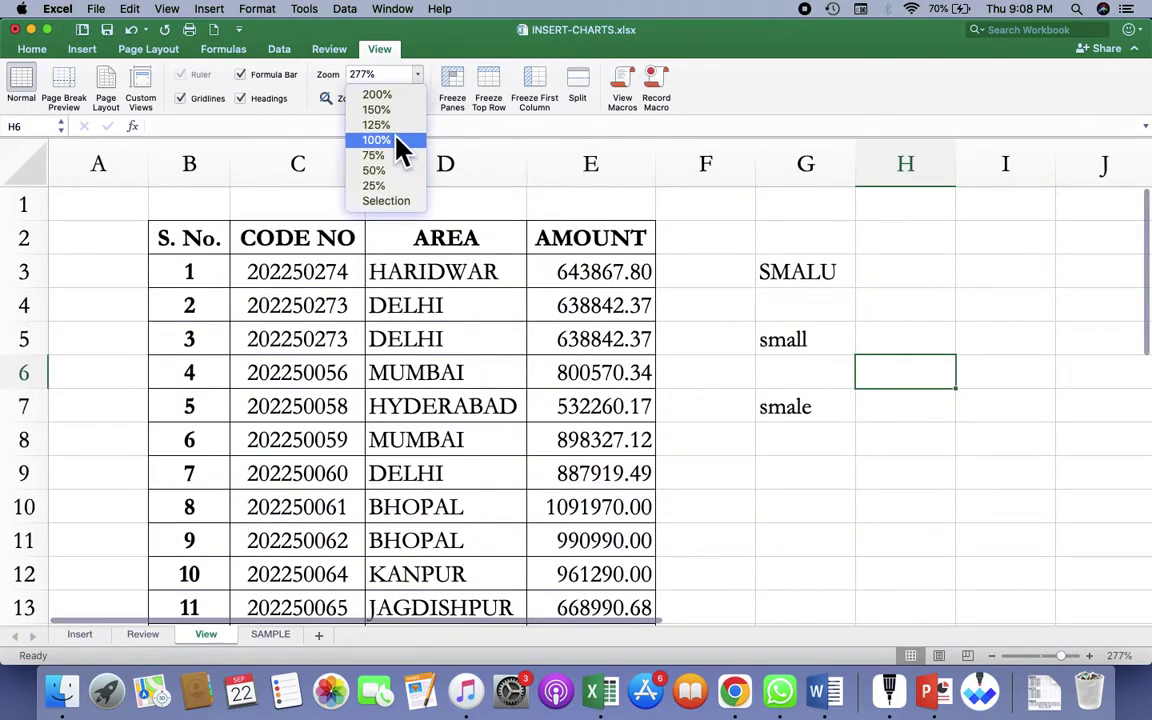
# Try the 75% and 25% zoom presets, then return the sheet to 100%.
pyautogui.click(416, 74)
pyautogui.click(416, 74)
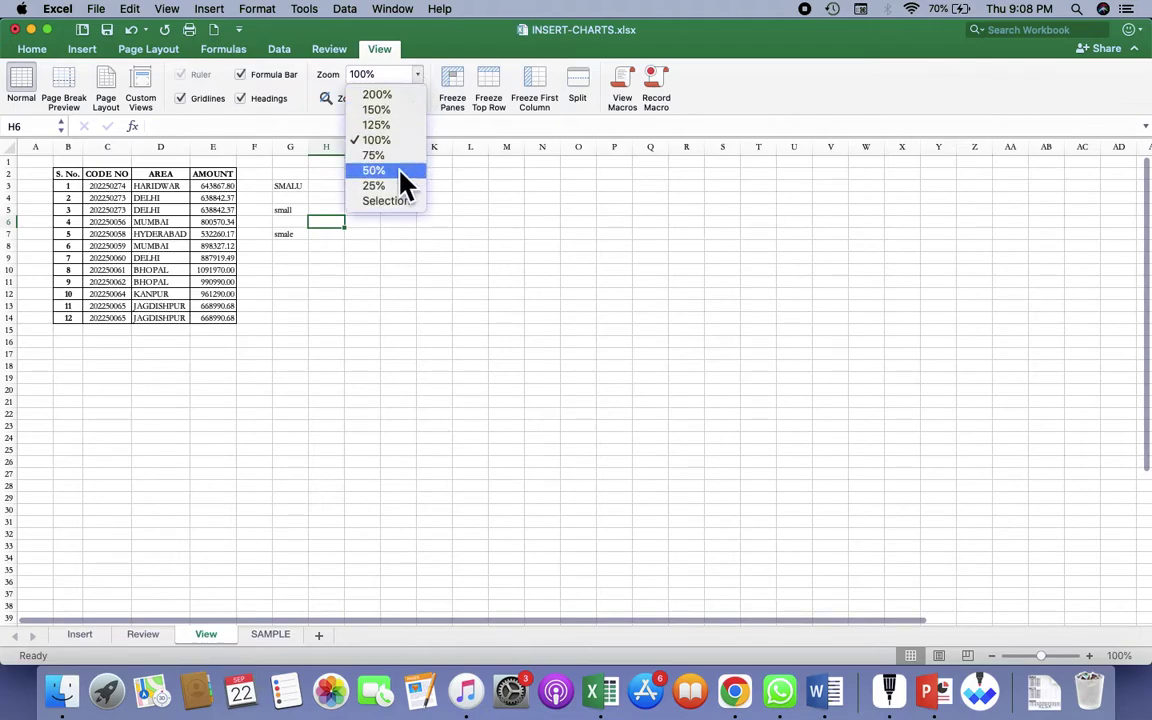
pyautogui.click(422, 108)
pyautogui.click(418, 76)
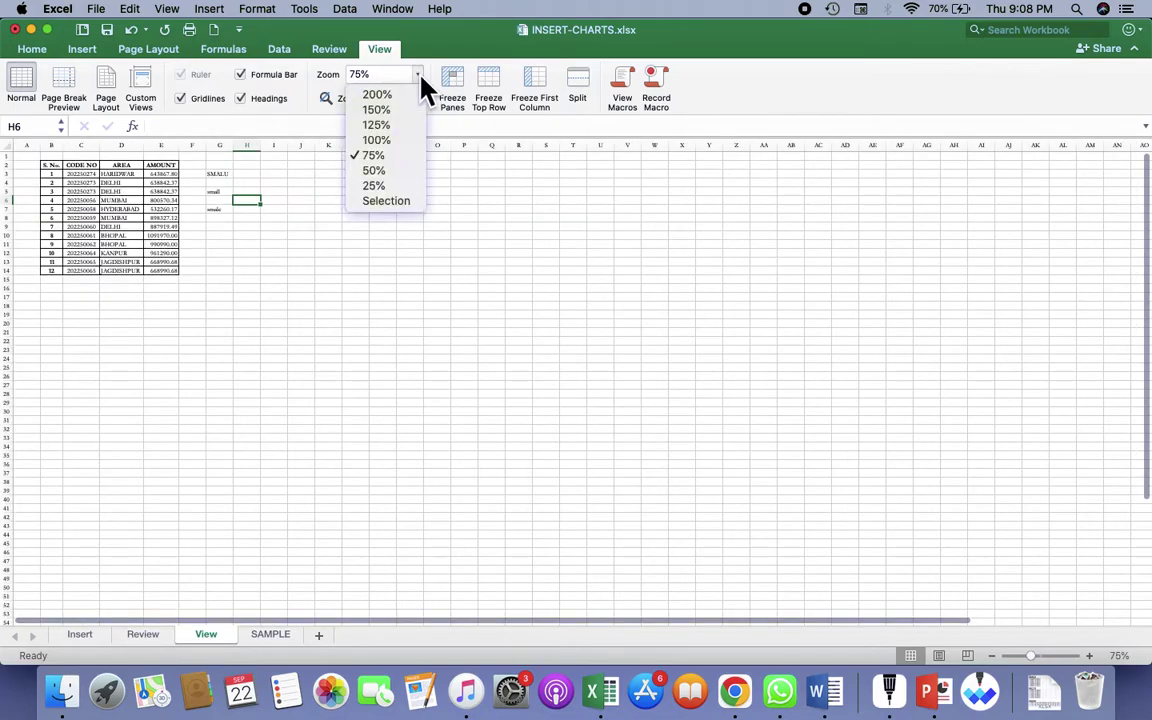
pyautogui.click(412, 186)
pyautogui.click(418, 74)
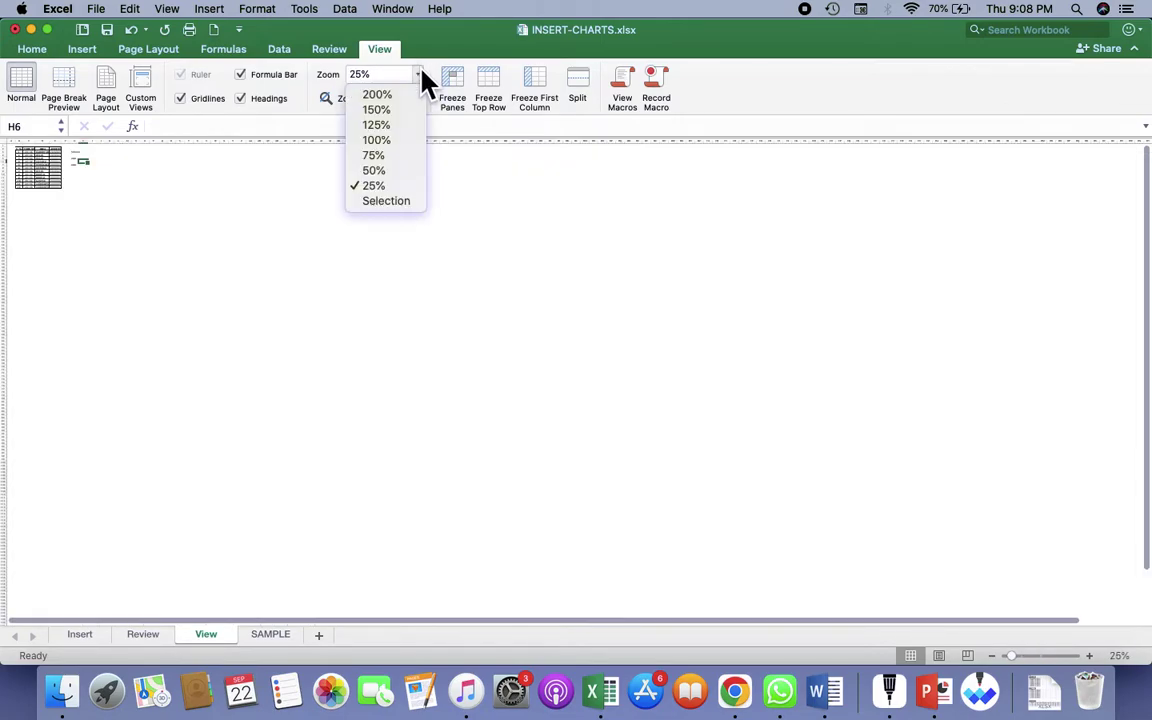
pyautogui.click(465, 139)
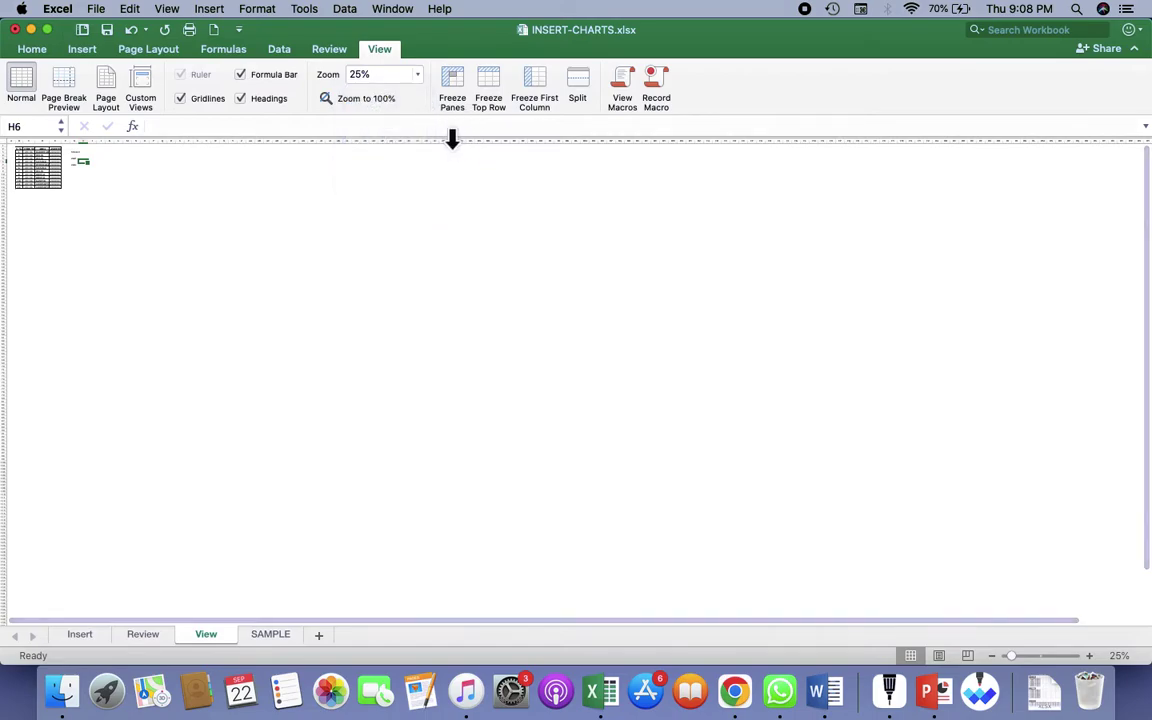
pyautogui.click(365, 104)
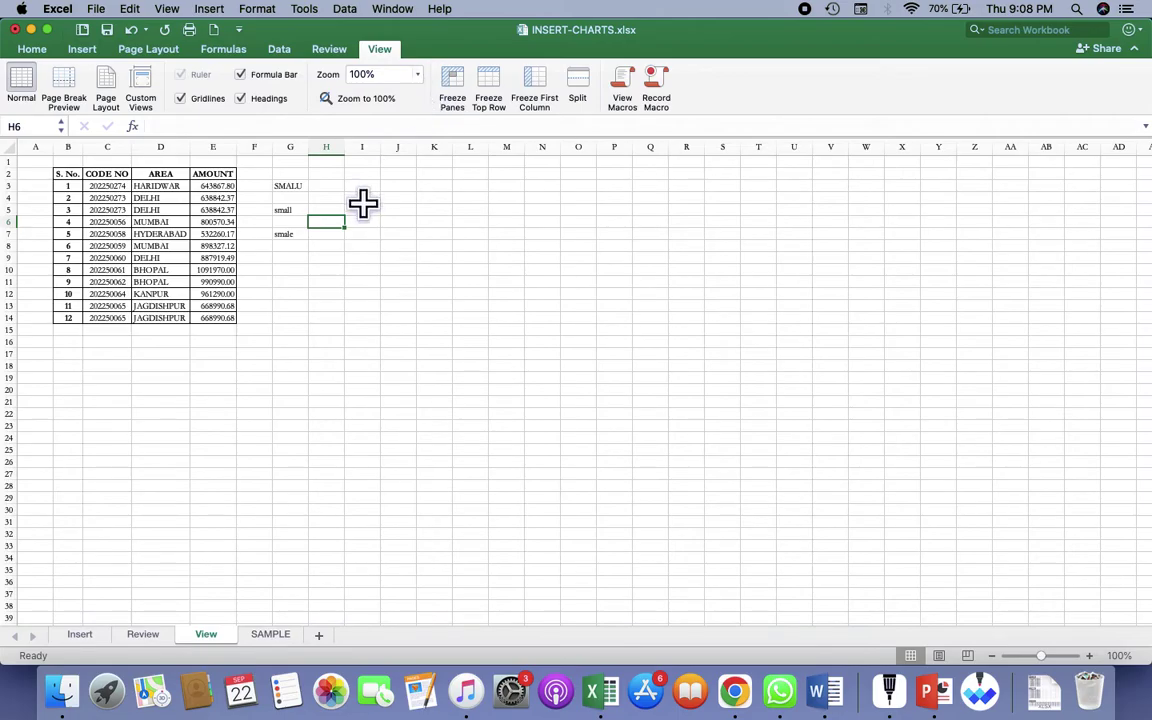
# Select HARIDWAR cell D3, zoom to fit the selection, and move around it with the arrow keys.
pyautogui.scroll(3, 366, 203)
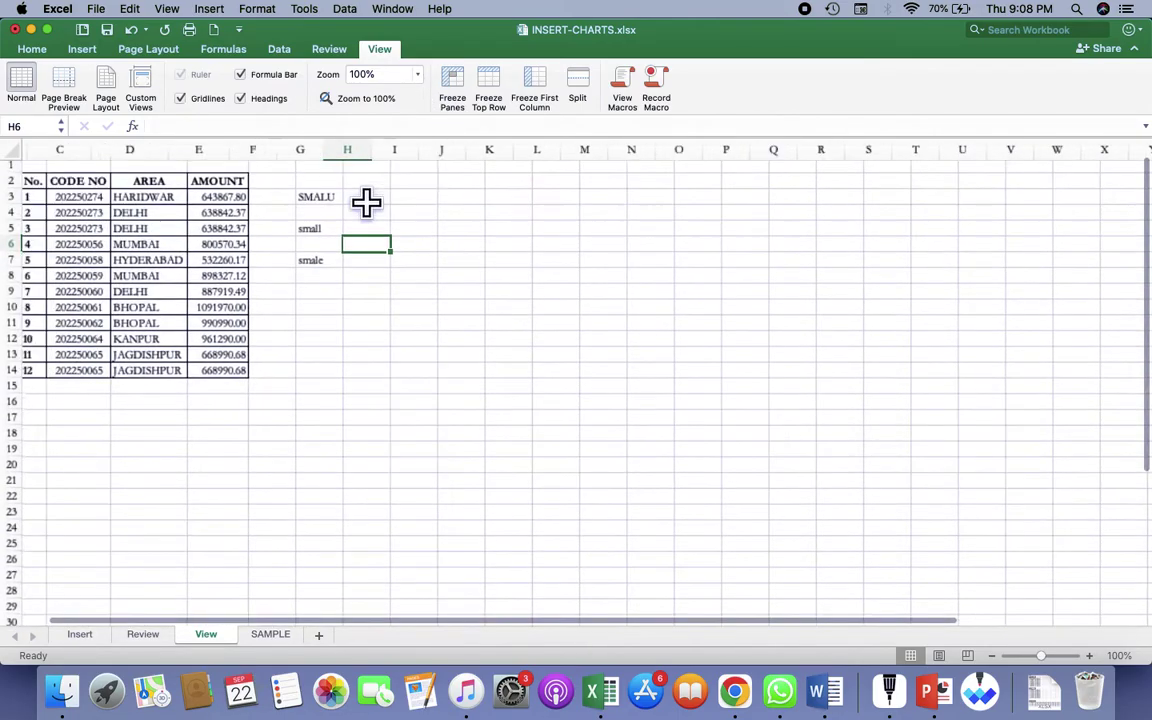
pyautogui.click(474, 344)
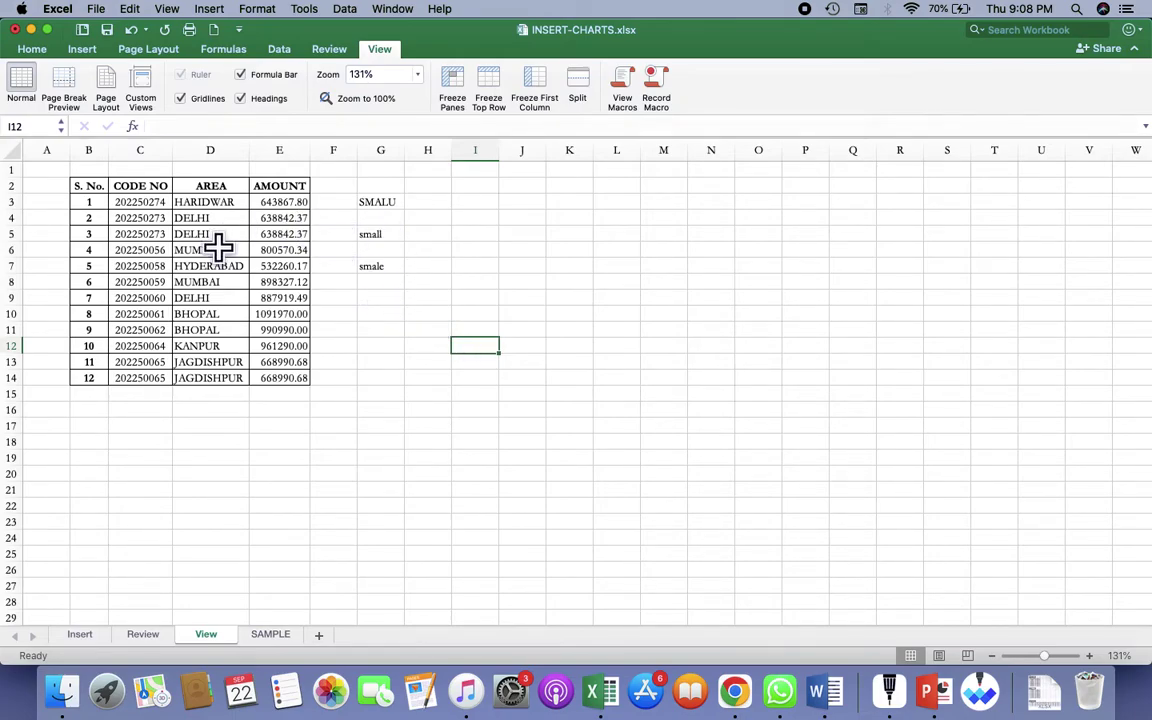
pyautogui.click(203, 200)
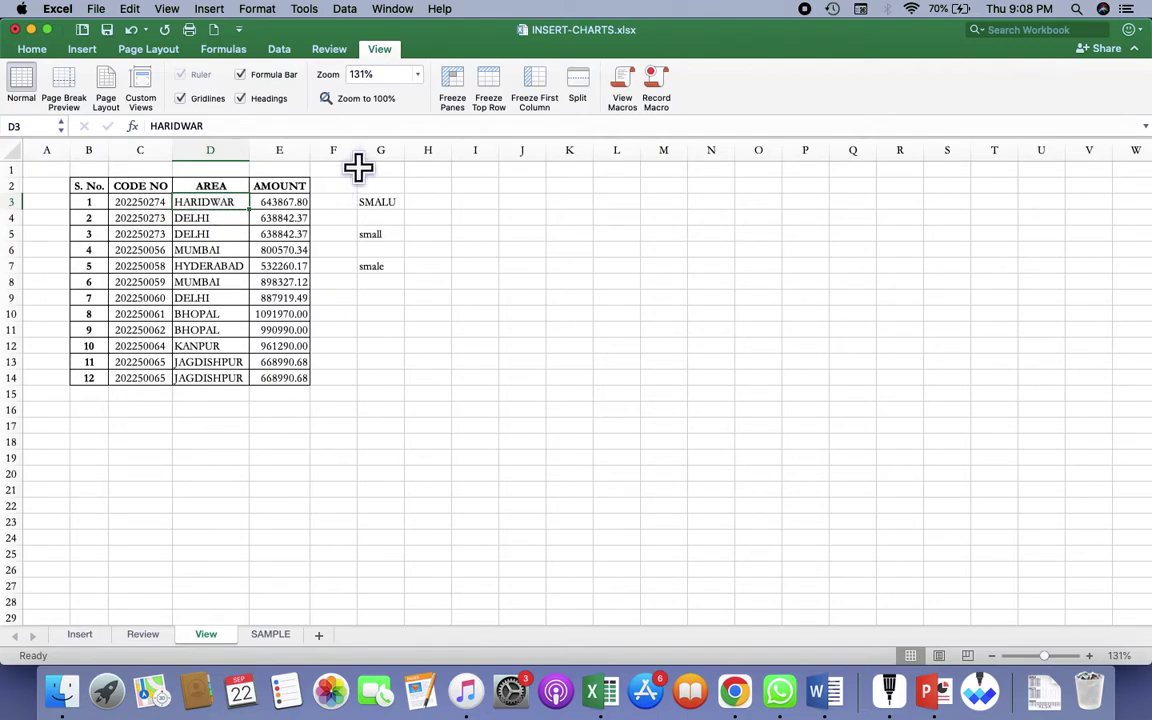
pyautogui.click(418, 75)
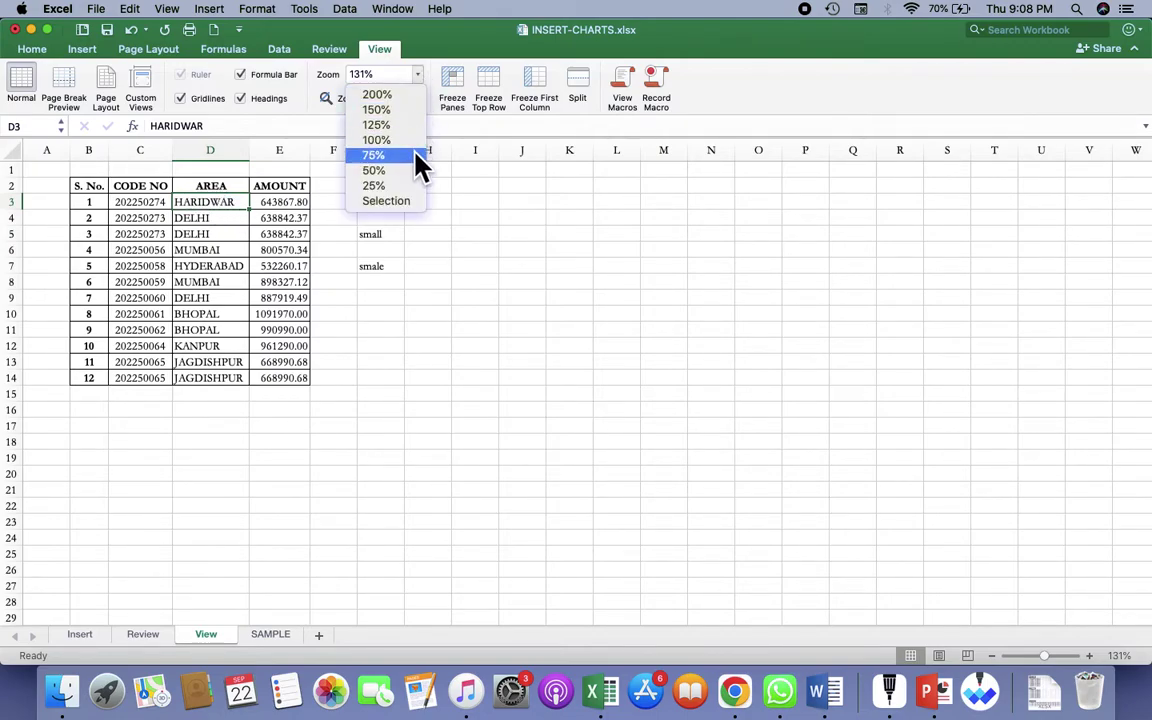
pyautogui.click(373, 201)
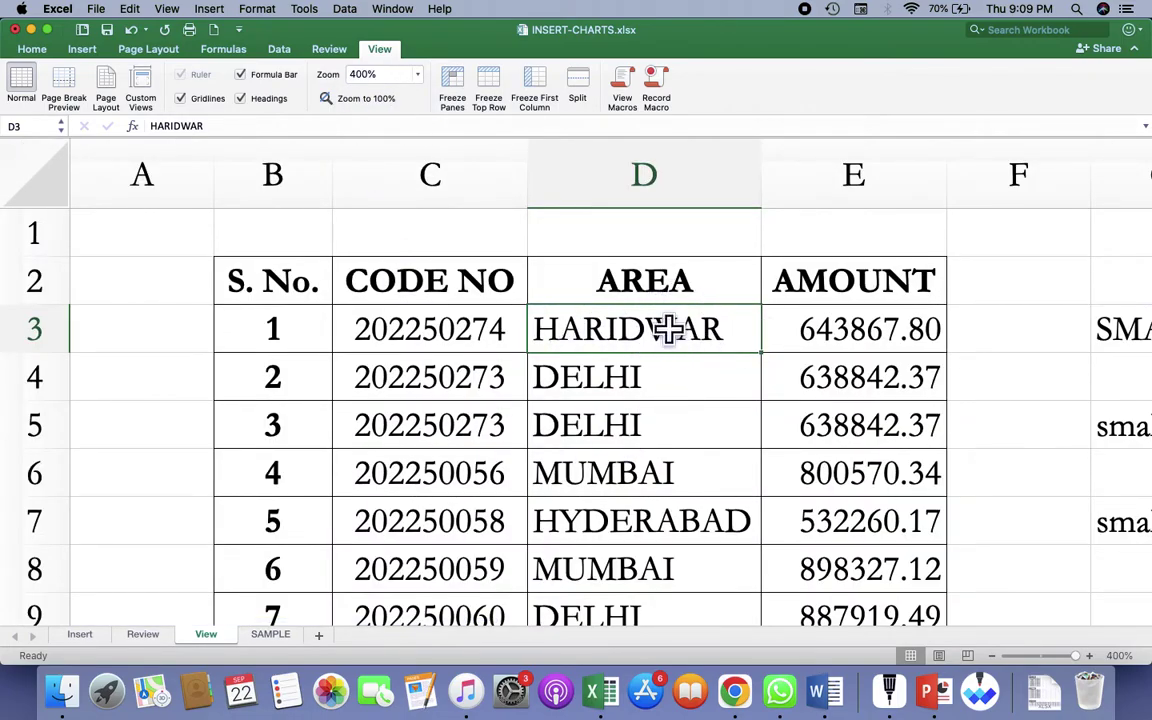
pyautogui.press('Right')
pyautogui.press('Left')
pyautogui.press('Up')
pyautogui.press('Down')
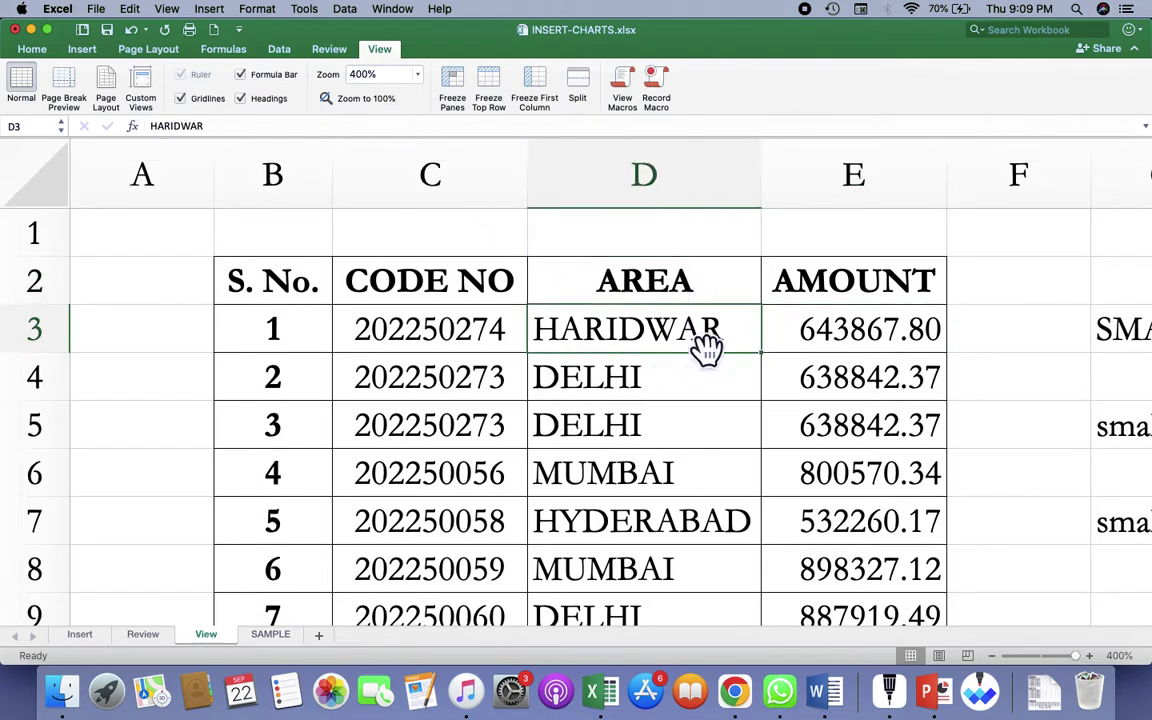
# Return the sheet to 100% zoom, scroll back up, and switch over to the Google Meet call.
pyautogui.click(372, 104)
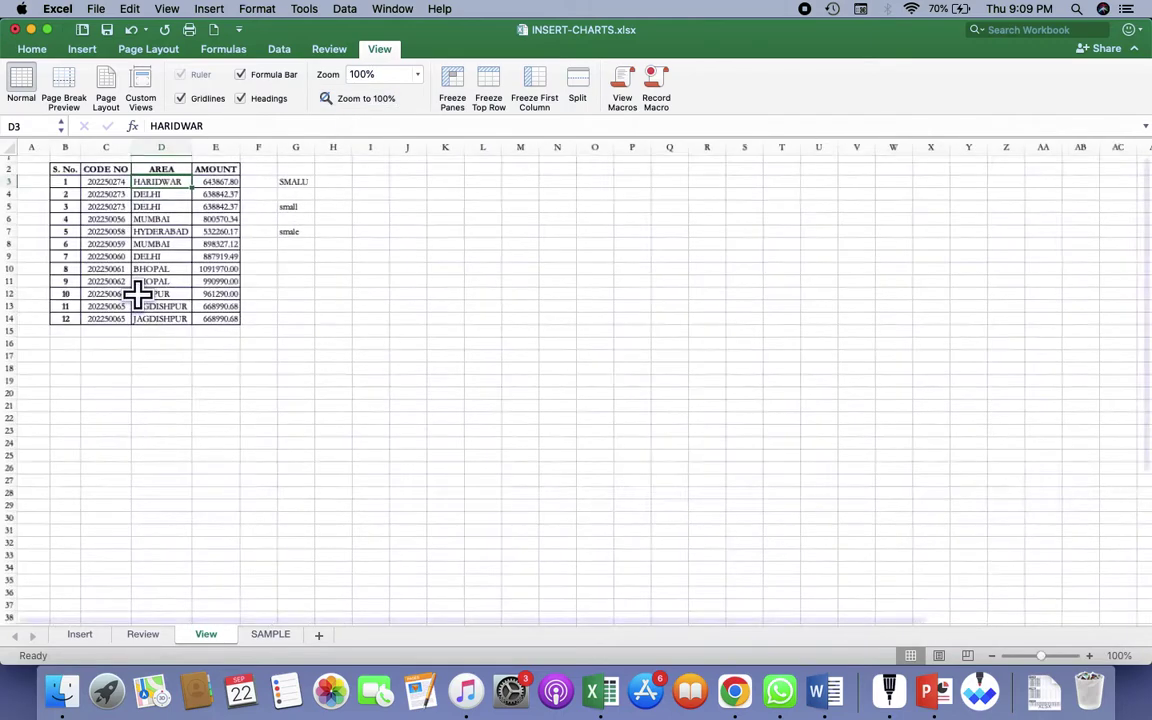
pyautogui.scroll(-1, 140, 293)
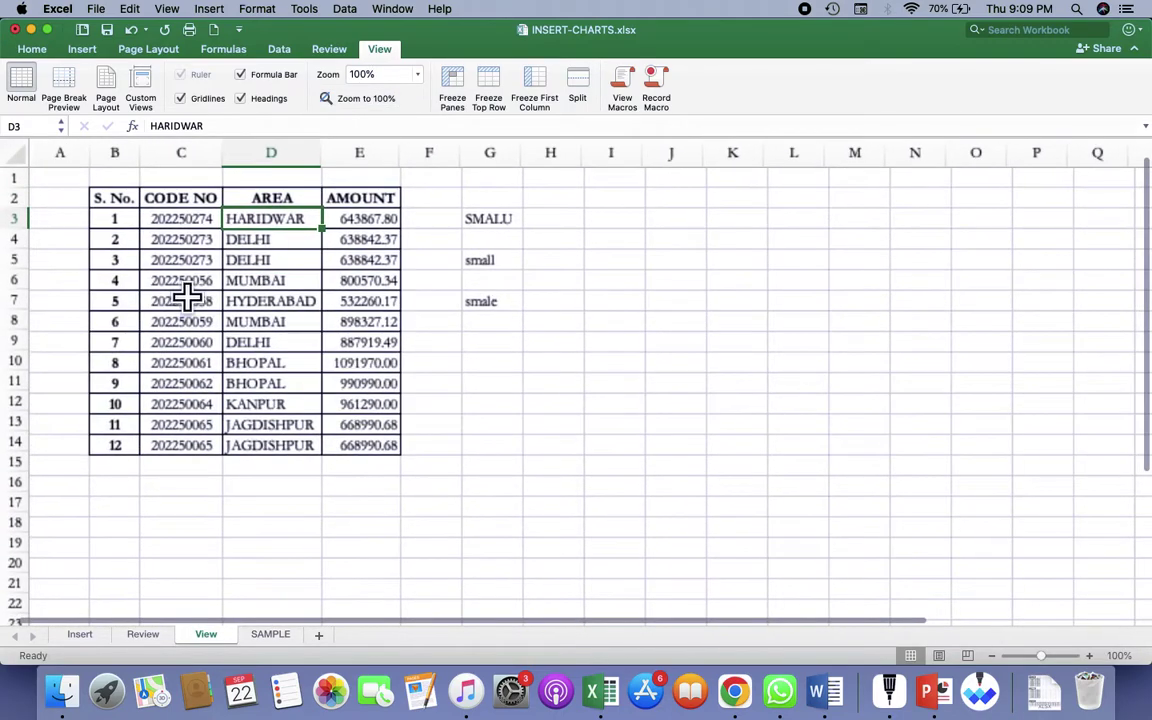
pyautogui.scroll(5, 185, 298)
pyautogui.scroll(3, 219, 291)
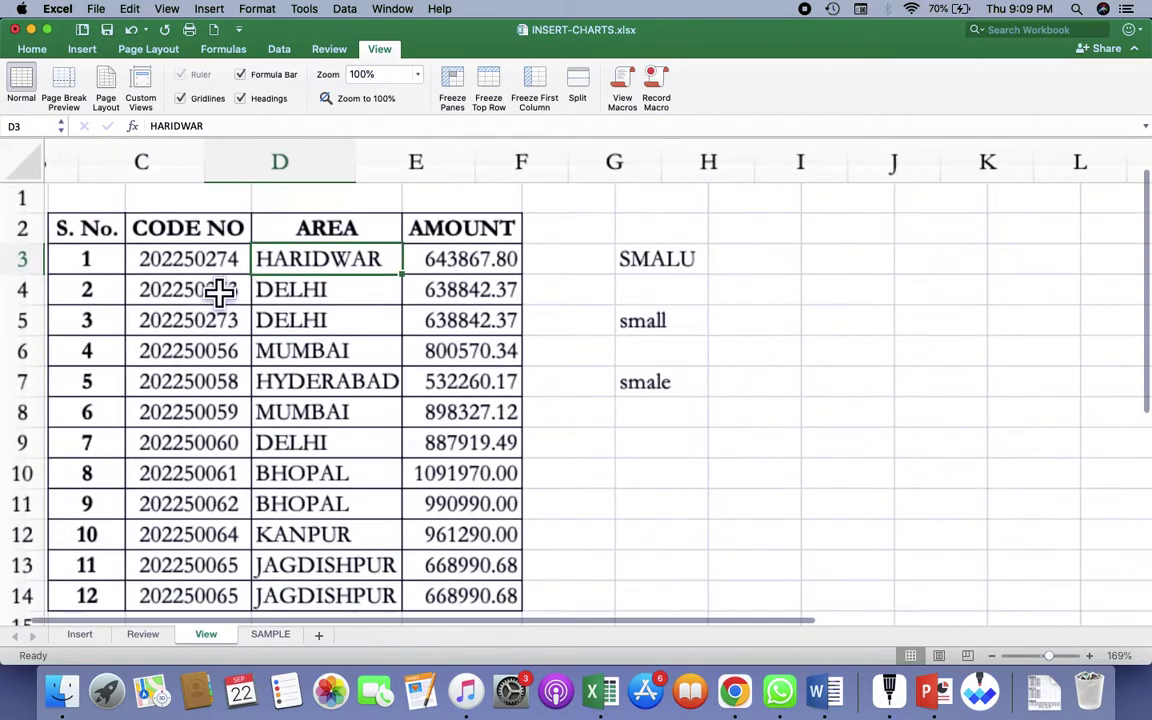
pyautogui.scroll(5, 219, 291)
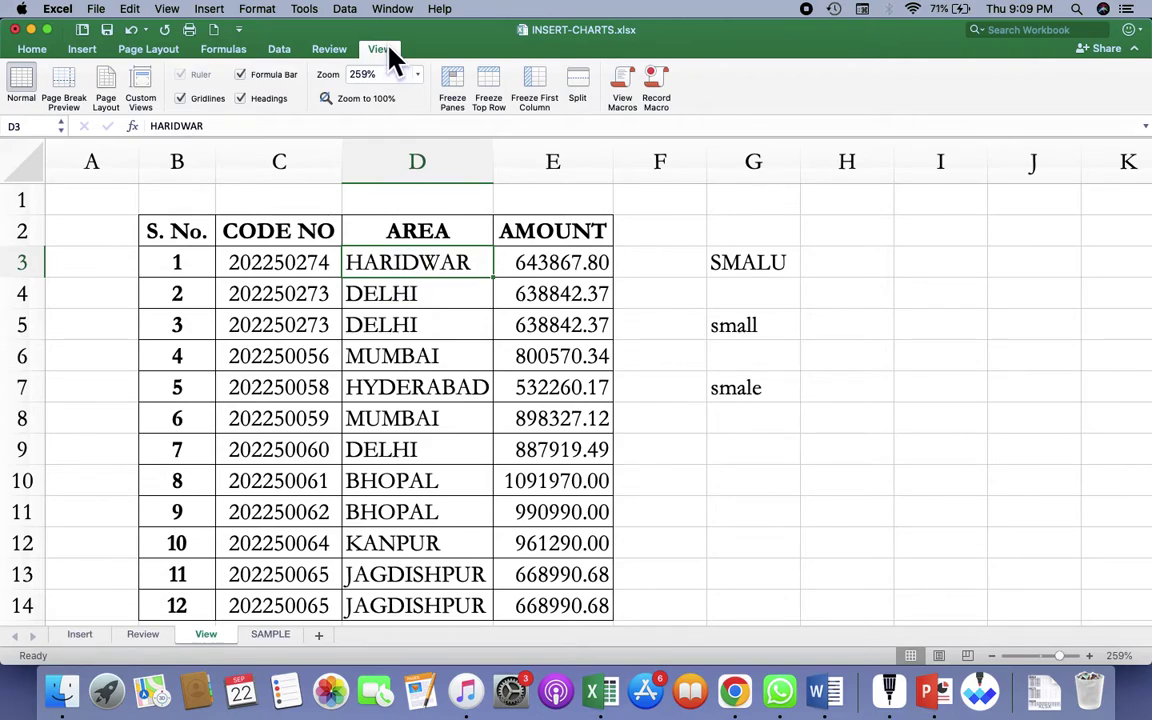
pyautogui.hotkey('ctrl', 'Right')
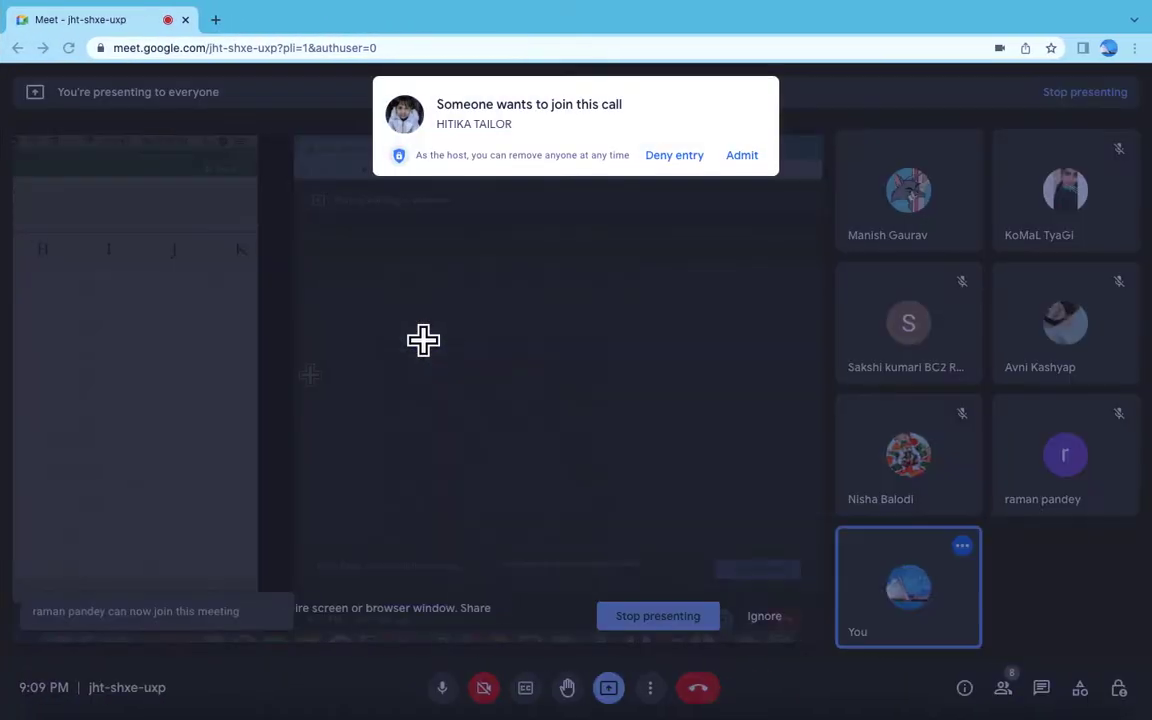
# Admit the waiting participant, which brings the call to 9 people, and go back to Excel.
pyautogui.click(740, 157)
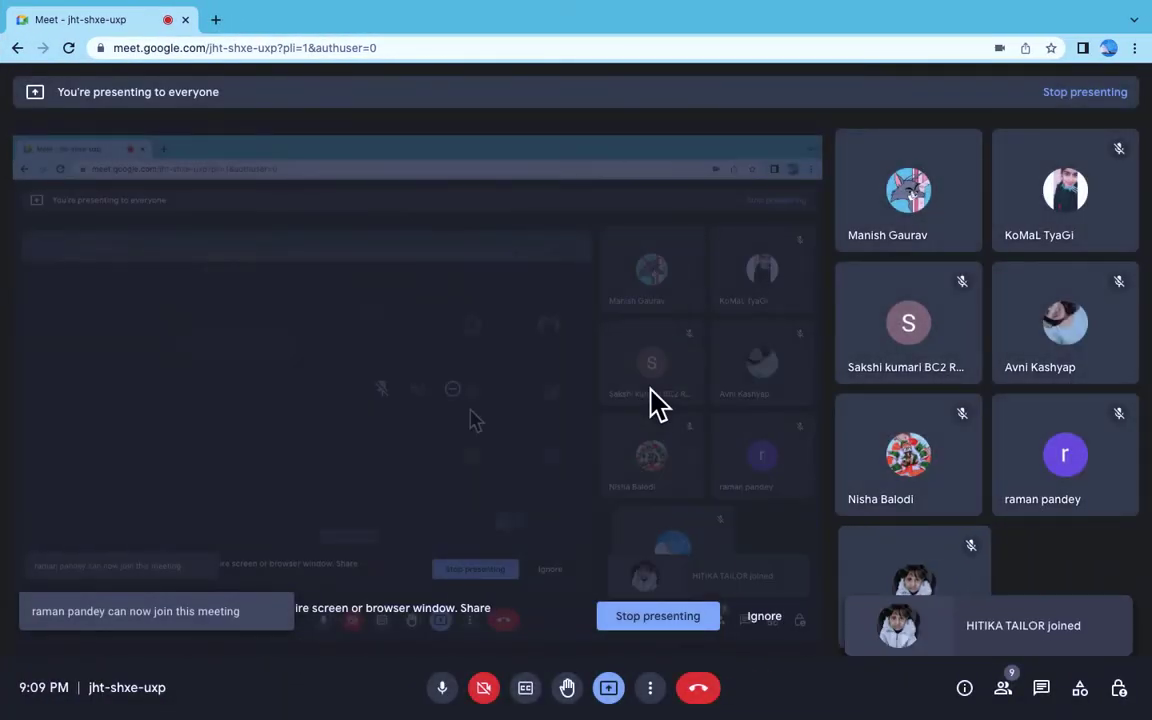
pyautogui.hotkey('ctrl', 'Left')
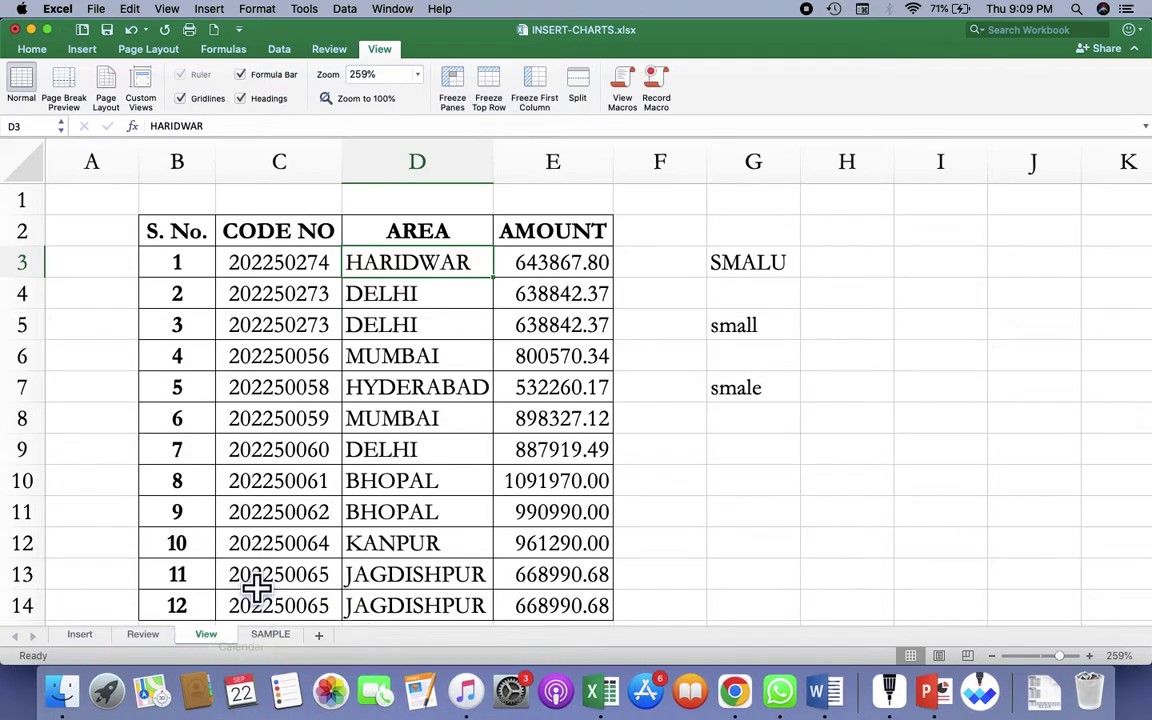
# Open the SAMPLE sheet, clear the table selection, and select header row 1.
pyautogui.click(270, 634)
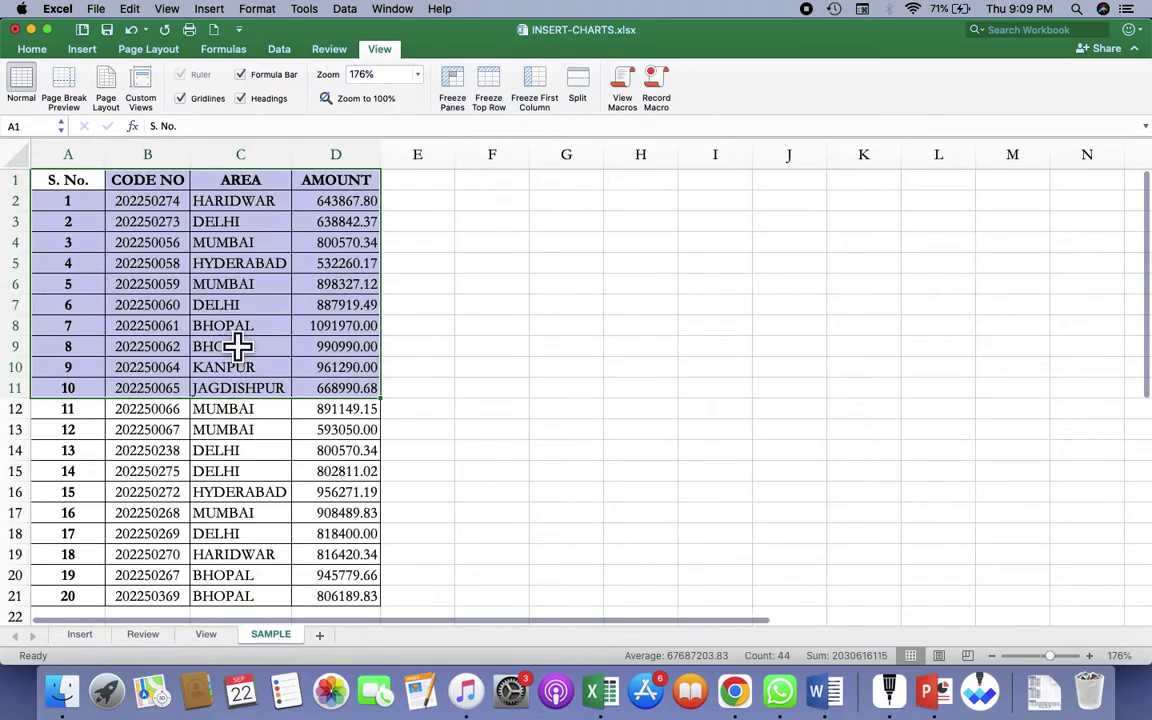
pyautogui.click(550, 300)
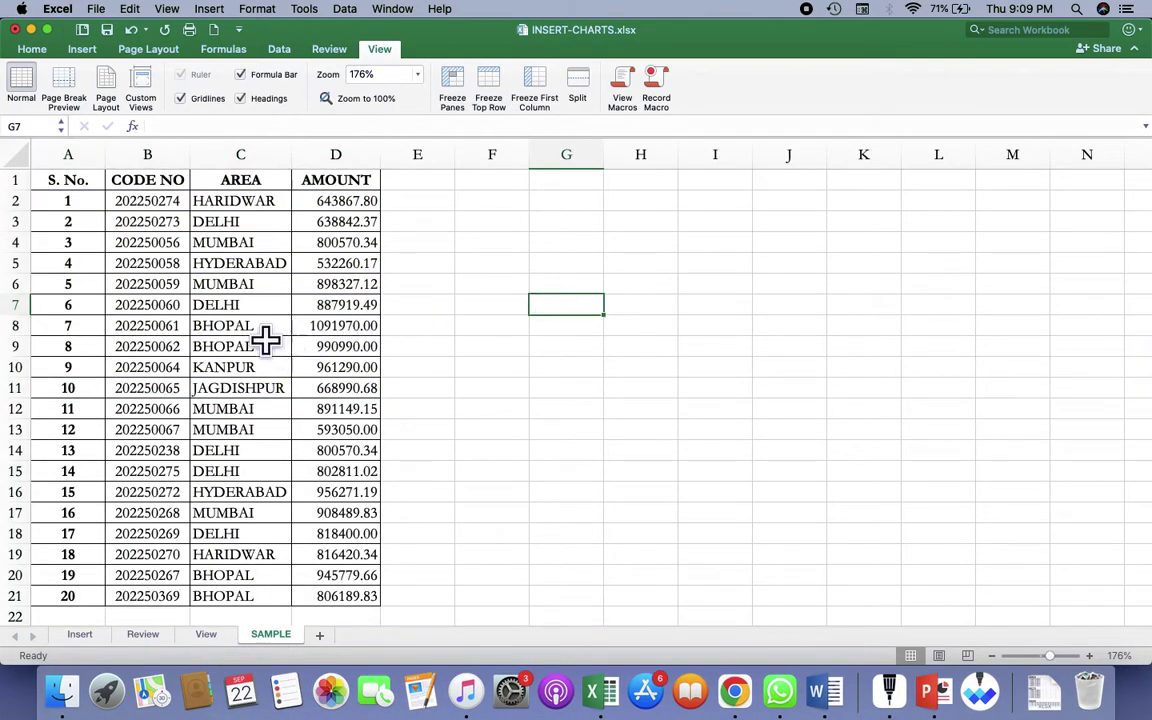
pyautogui.click(22, 180)
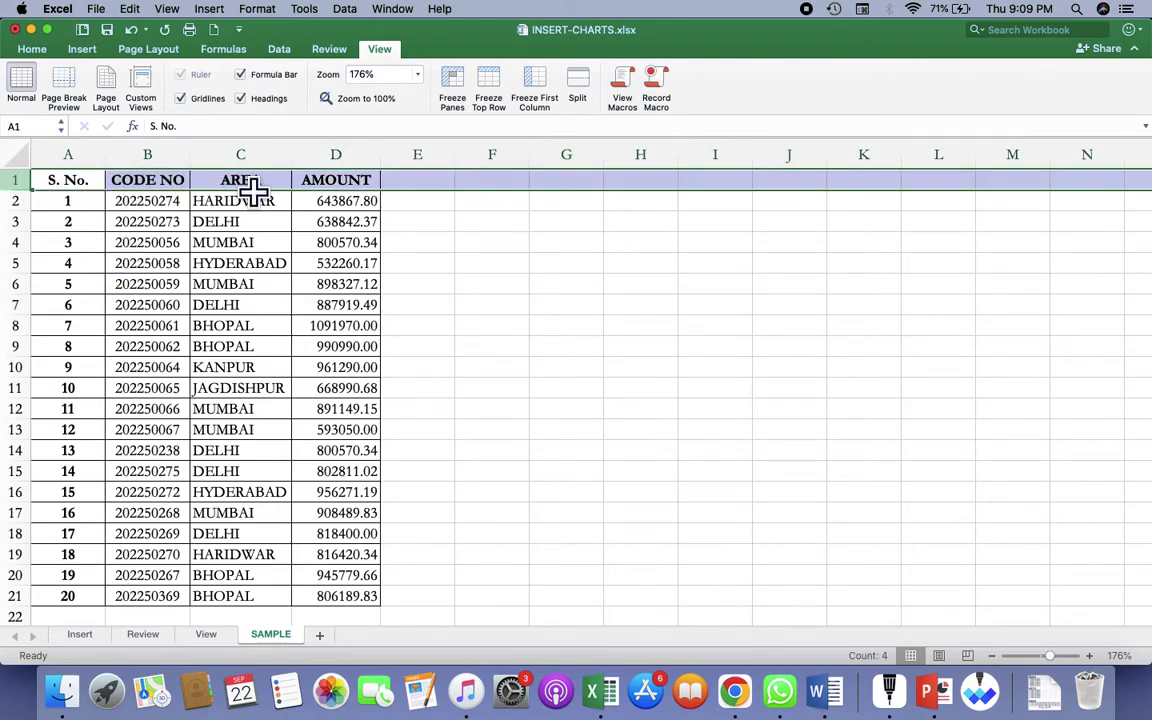
# Scroll through the SAMPLE table, select B18 and DELHI cell C18, then the block C14:N22.
pyautogui.scroll(-3, 165, 491)
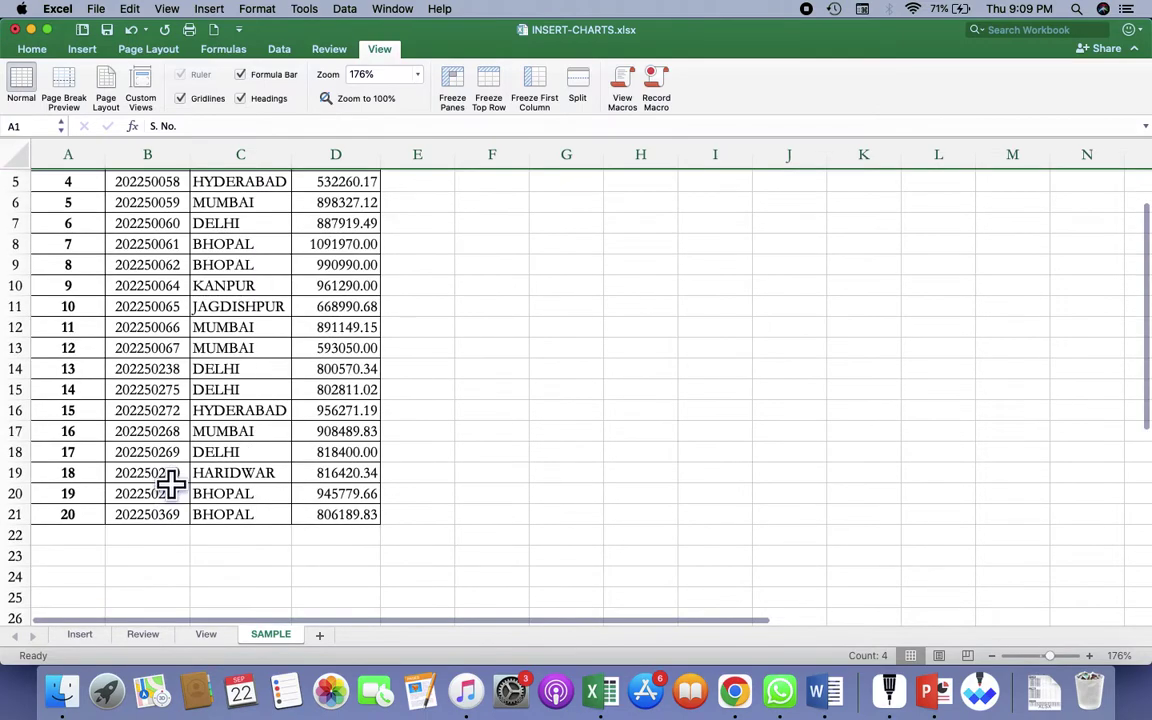
pyautogui.scroll(-1, 167, 484)
pyautogui.scroll(-4, 170, 484)
pyautogui.scroll(-6, 172, 484)
pyautogui.scroll(-6, 172, 484)
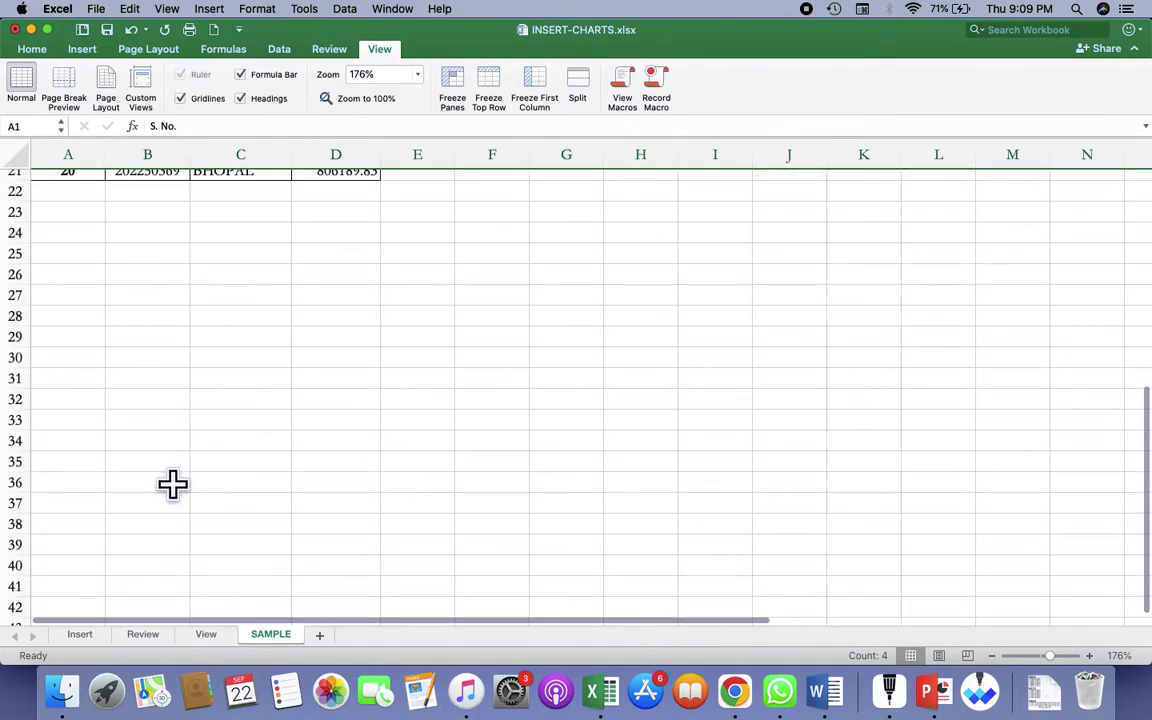
pyautogui.scroll(-8, 172, 484)
pyautogui.scroll(-12, 172, 484)
pyautogui.scroll(-12, 177, 483)
pyautogui.scroll(10, 180, 480)
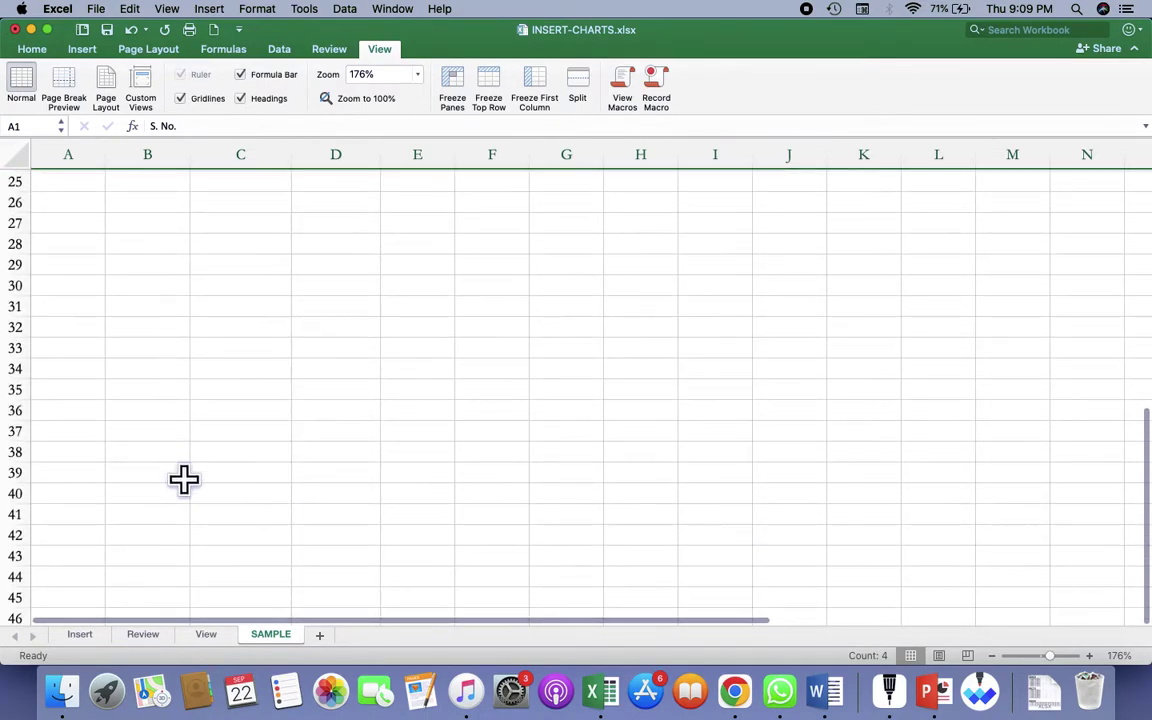
pyautogui.scroll(8, 185, 475)
pyautogui.scroll(-5, 186, 475)
pyautogui.click(119, 260)
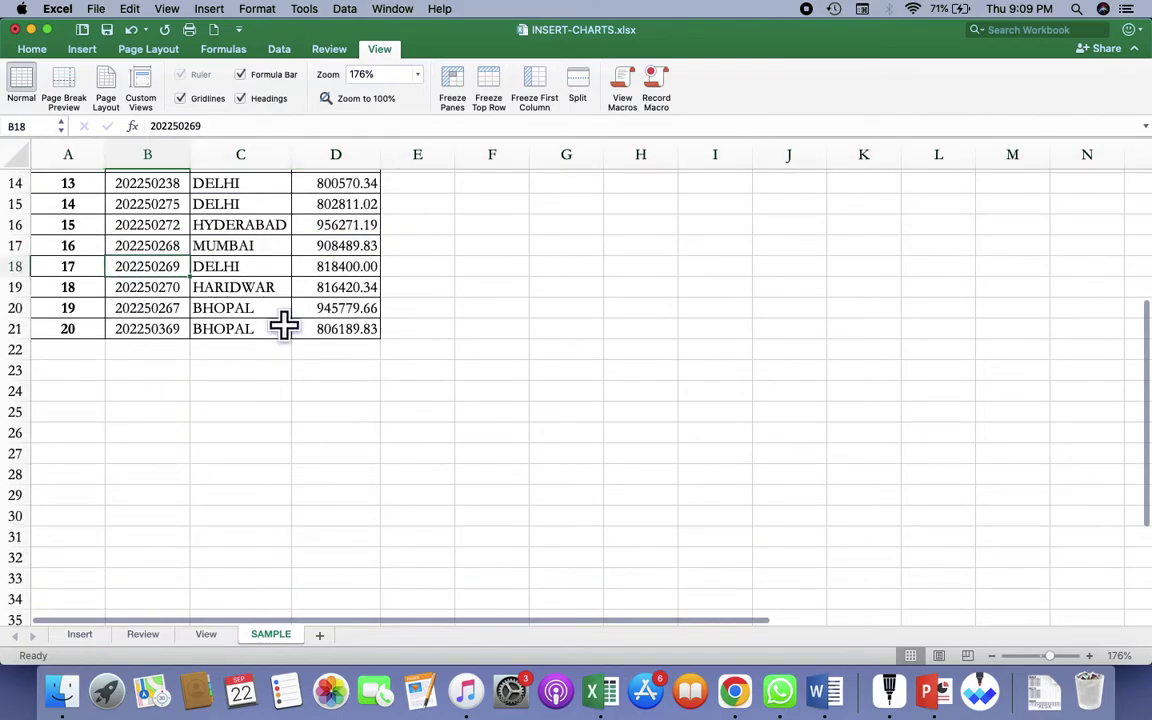
pyautogui.click(224, 267)
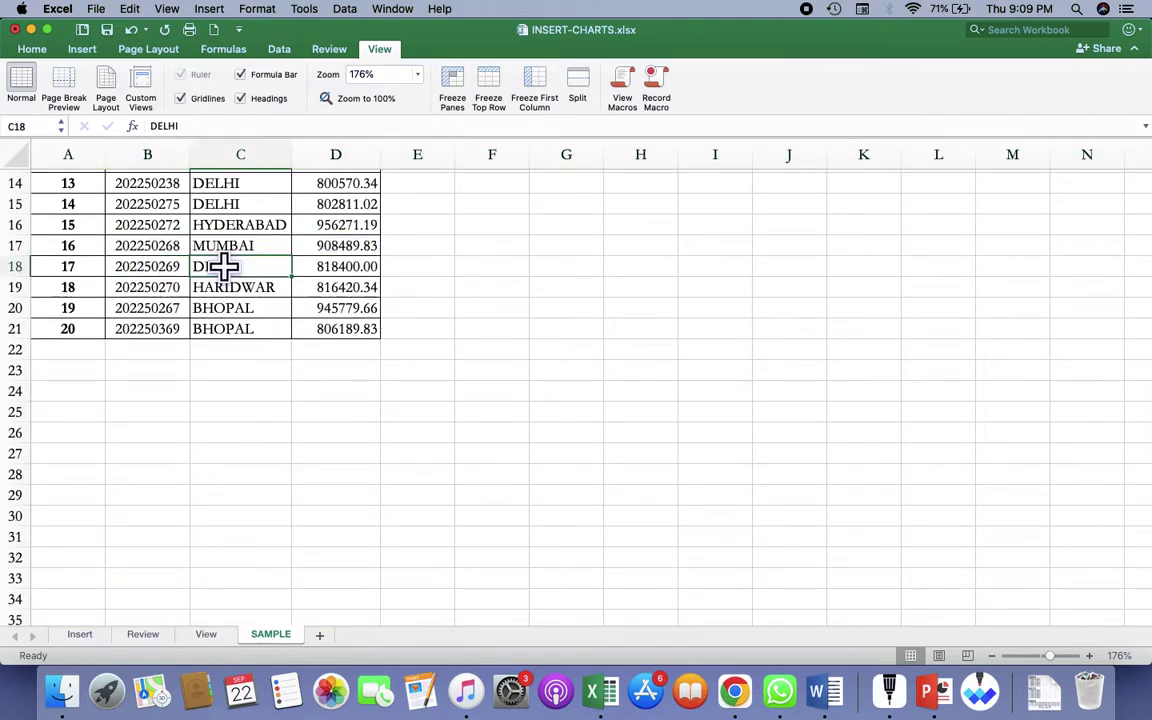
pyautogui.moveTo(267, 175); pyautogui.dragTo(1142, 347)
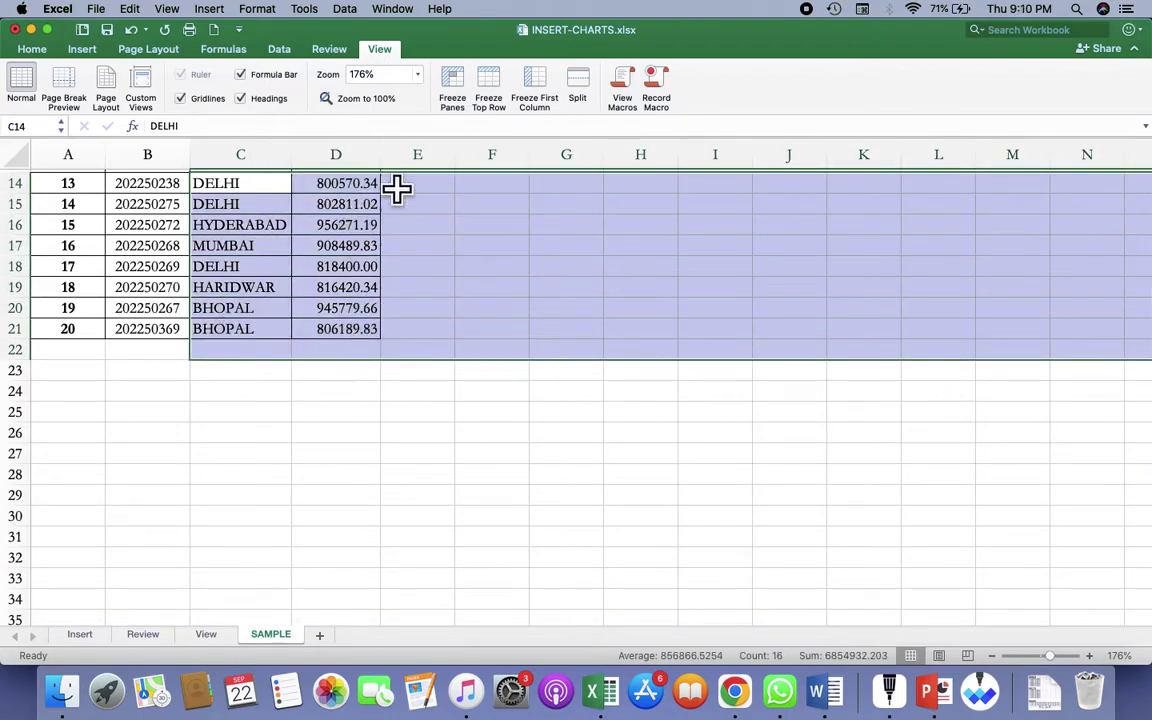
# Select C1 and B7, move along row 7 with the arrow keys, then select header row 1.
pyautogui.scroll(-2, 451, 271)
pyautogui.scroll(-5, 451, 271)
pyautogui.scroll(5, 451, 271)
pyautogui.scroll(5, 451, 271)
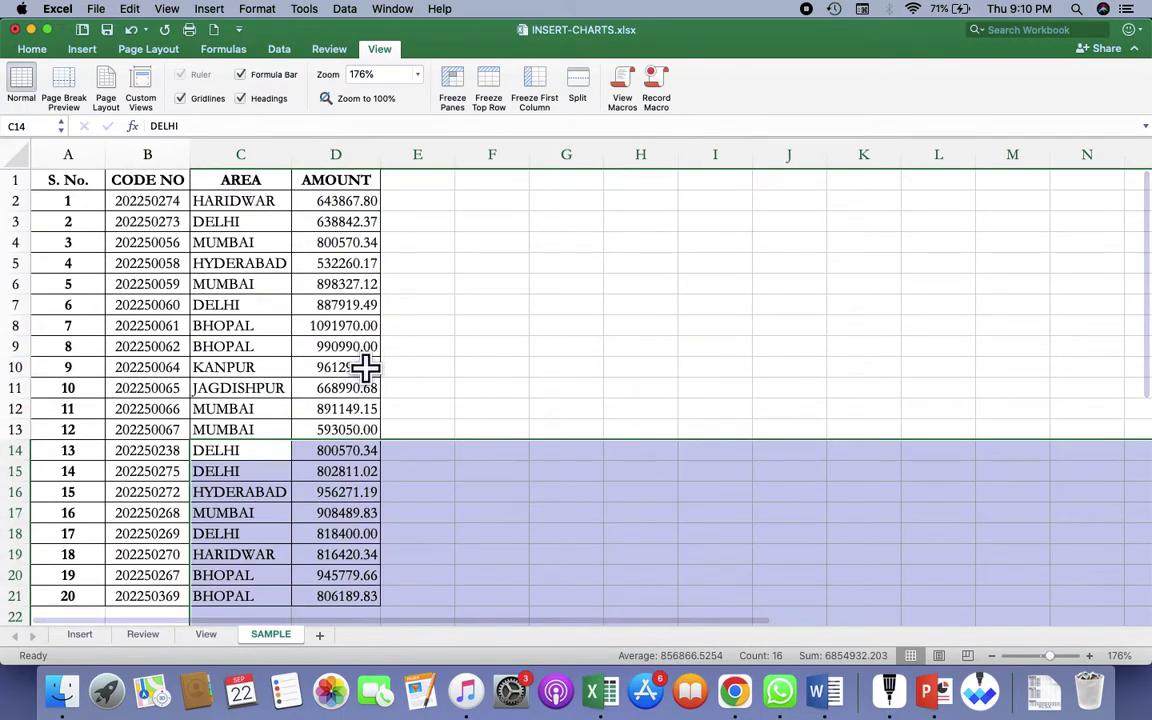
pyautogui.scroll(-6, 368, 366)
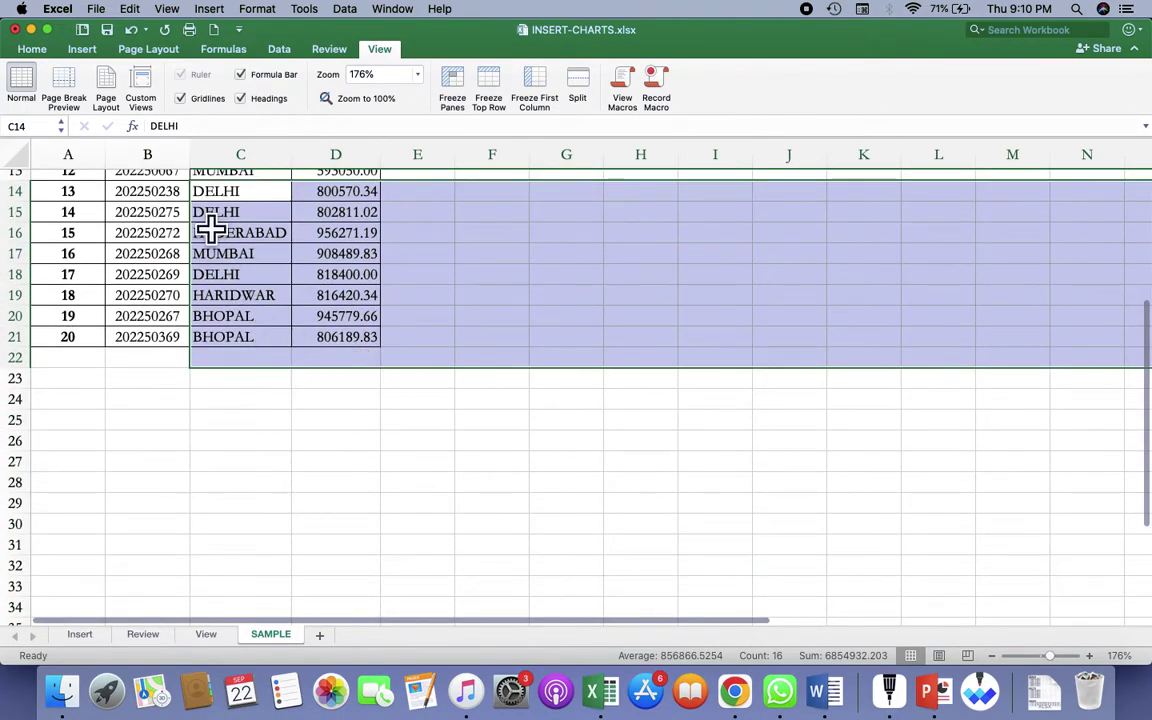
pyautogui.scroll(-9, 216, 232)
pyautogui.scroll(8, 224, 239)
pyautogui.scroll(8, 229, 272)
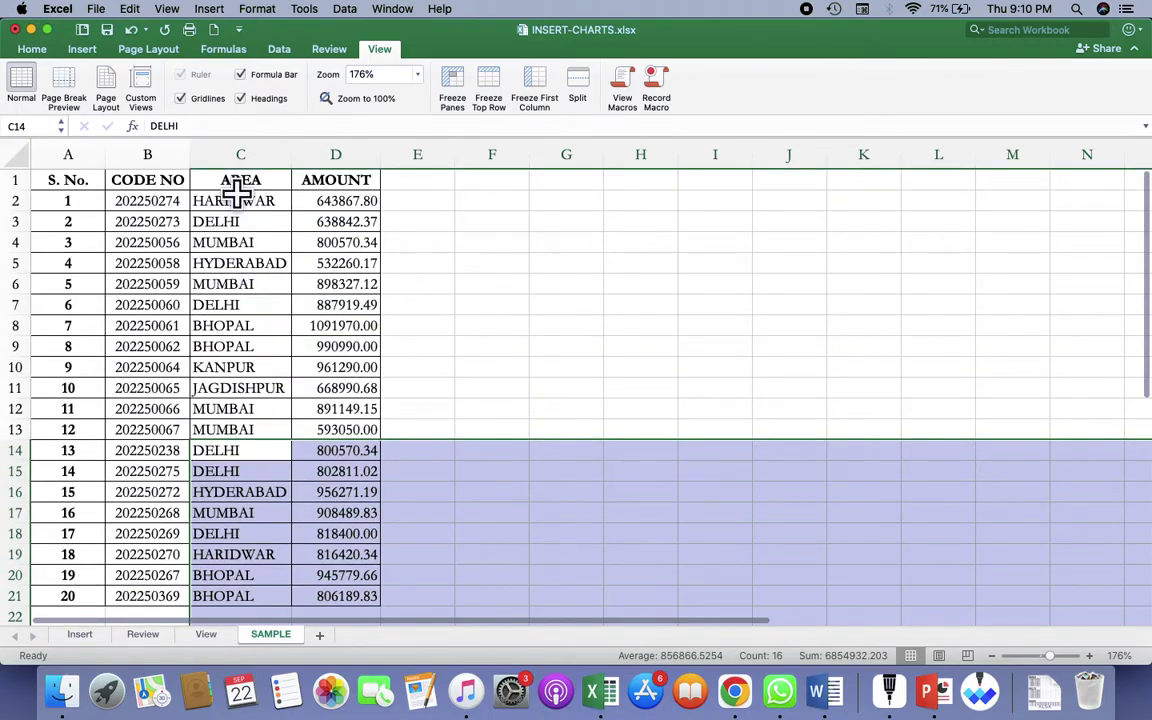
pyautogui.click(234, 180)
pyautogui.click(118, 298)
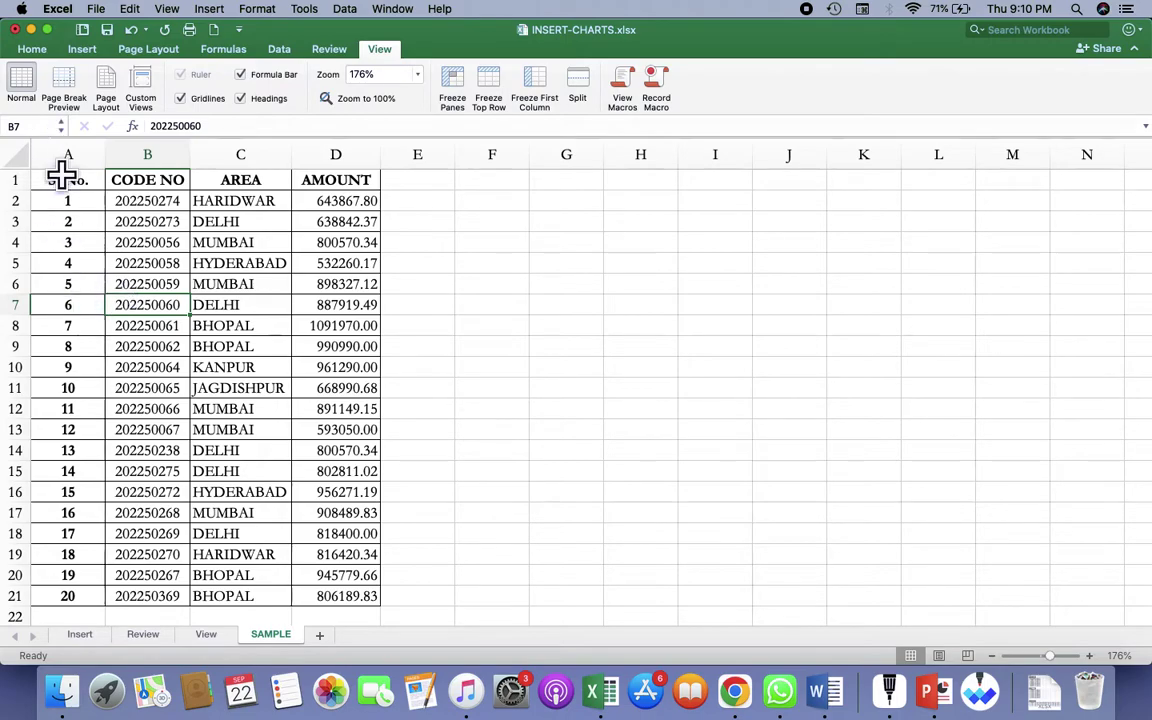
pyautogui.press('Right')
pyautogui.press('Right')
pyautogui.press('Right')
pyautogui.press('Right')
pyautogui.press('Right')
pyautogui.press('Right')
pyautogui.press('Right')
pyautogui.press('Right')
pyautogui.press('Right')
pyautogui.press('Right')
pyautogui.press('Right')
pyautogui.press('Right')
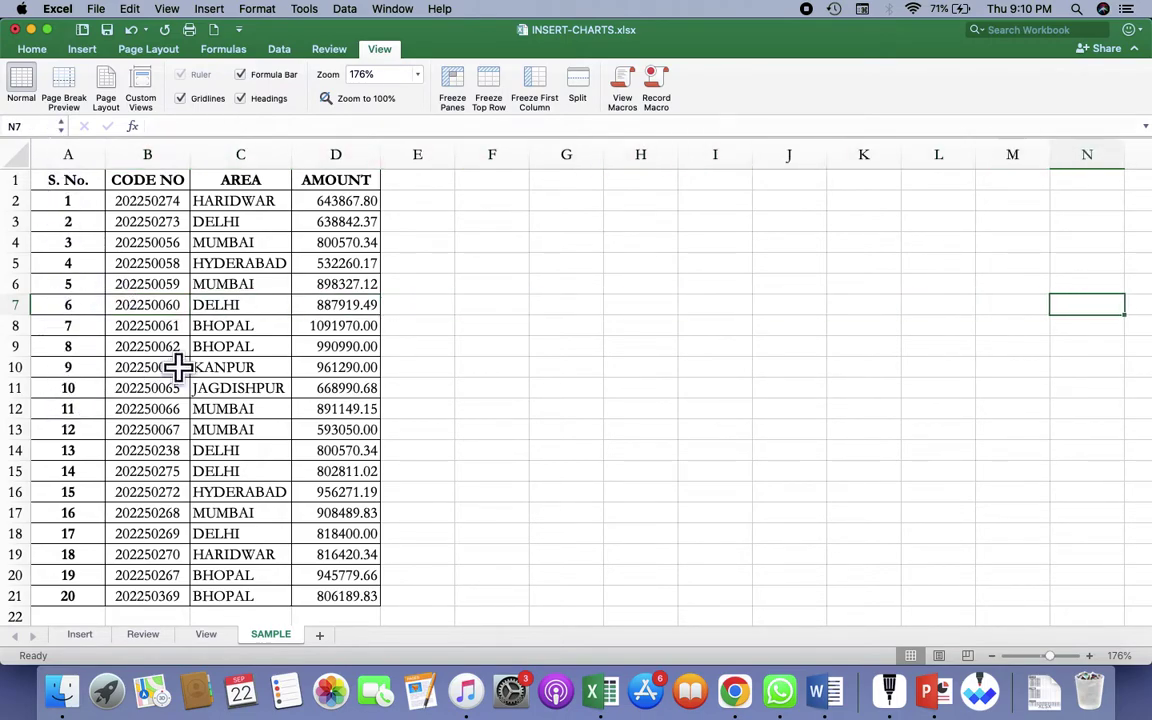
pyautogui.press('Right')
pyautogui.press('Right')
pyautogui.press('Right')
pyautogui.press('Right')
pyautogui.press('Right')
pyautogui.press('Right')
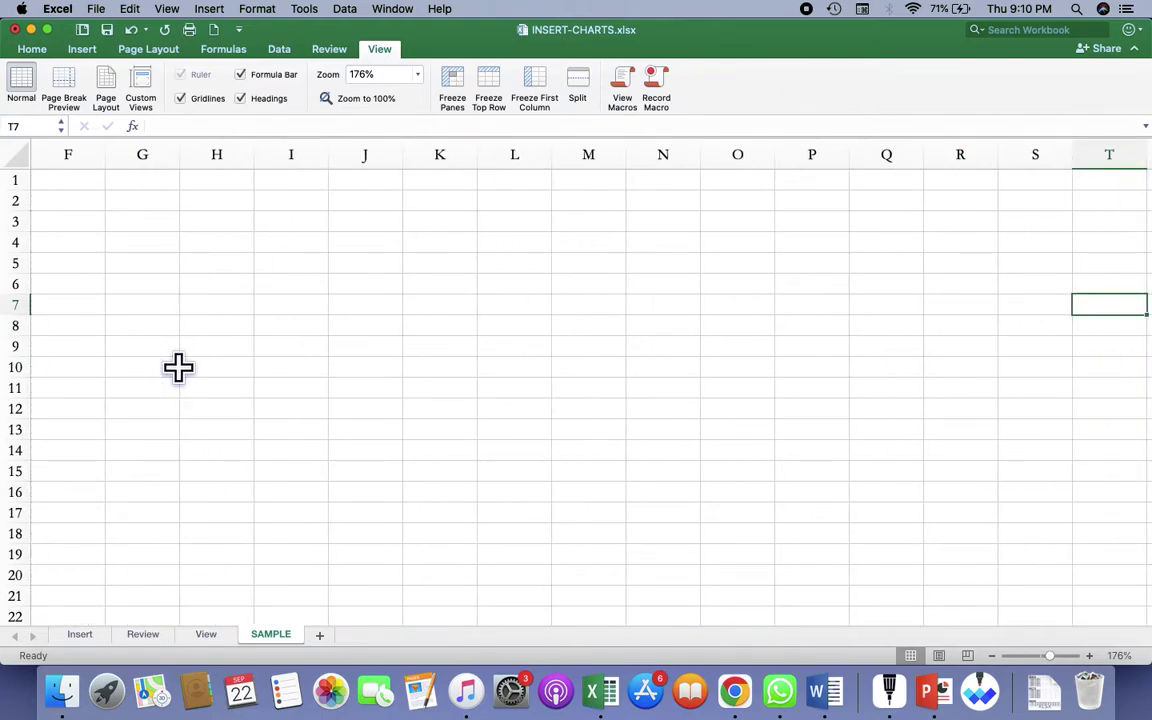
pyautogui.press('Left')
pyautogui.press('Left')
pyautogui.press('Left')
pyautogui.press('Left')
pyautogui.press('Left')
pyautogui.press('Left')
pyautogui.press('Left')
pyautogui.press('Left')
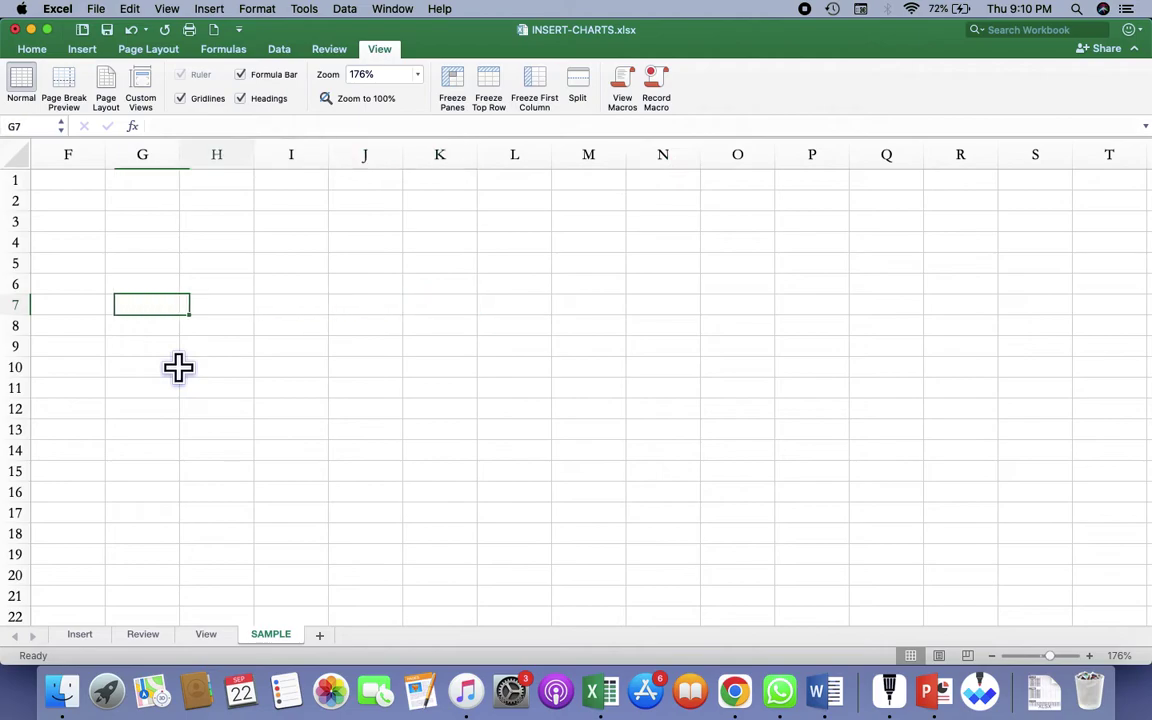
pyautogui.press('Left')
pyautogui.press('Left')
pyautogui.press('Left')
pyautogui.press('Left')
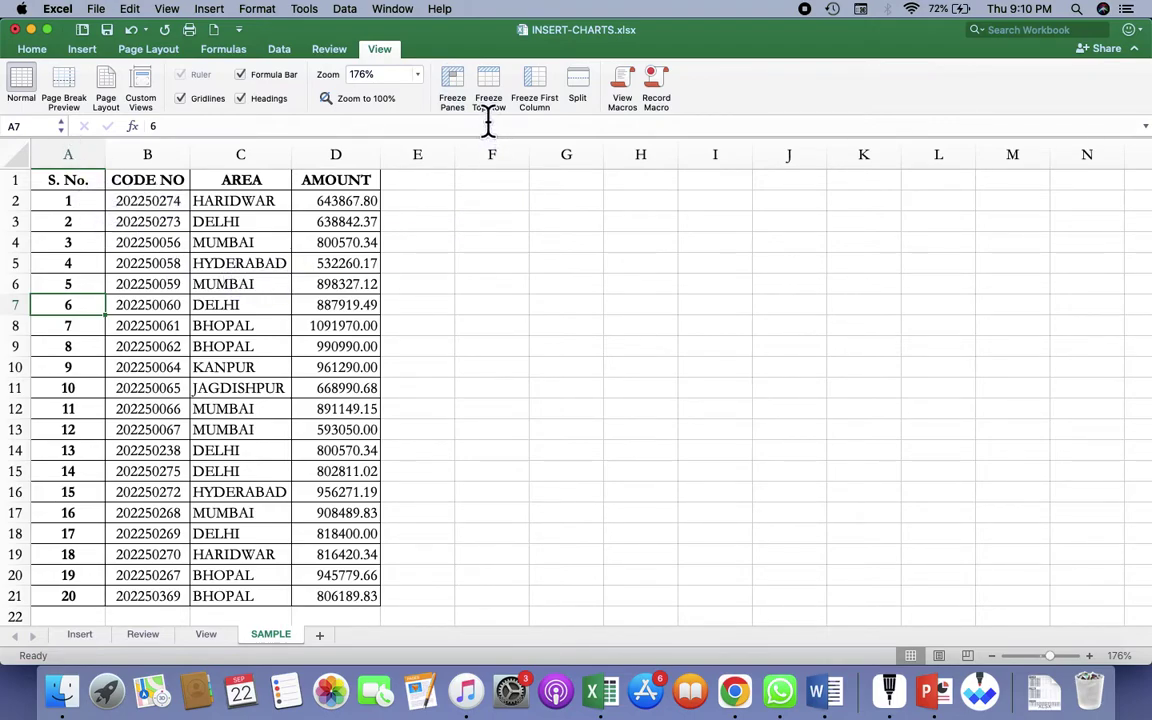
pyautogui.click(12, 181)
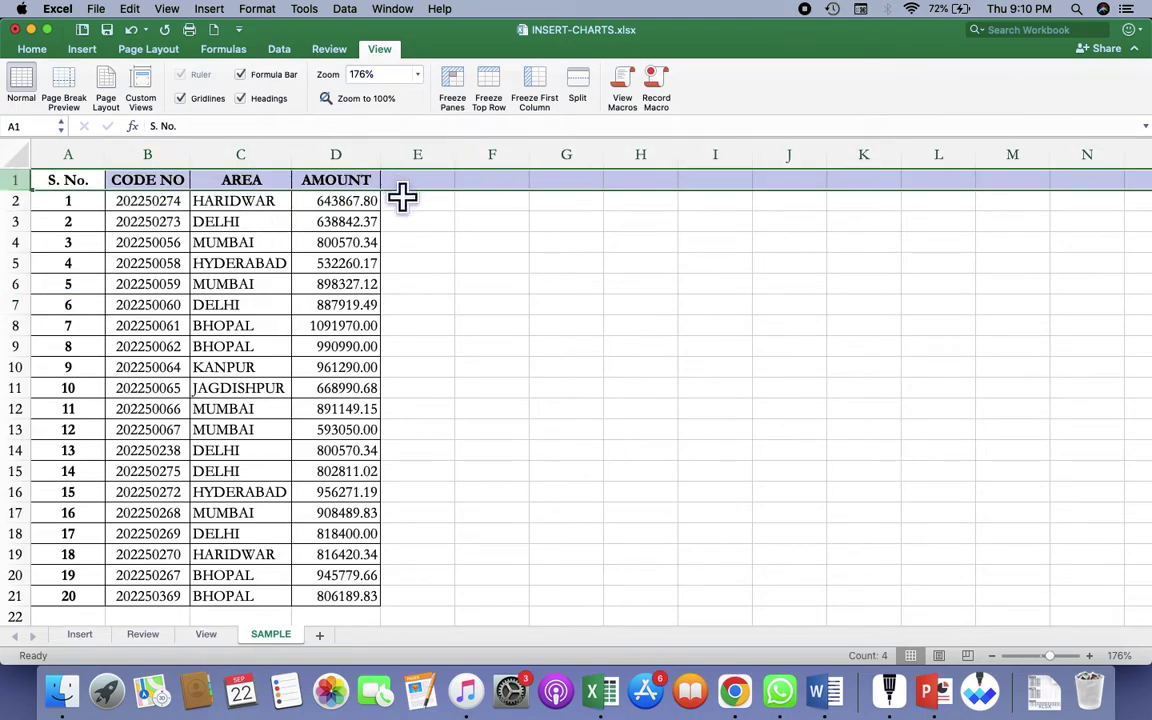
# Freeze the header row from cell E2 and scroll to confirm it stays fixed.
pyautogui.click(442, 200)
pyautogui.click(488, 89)
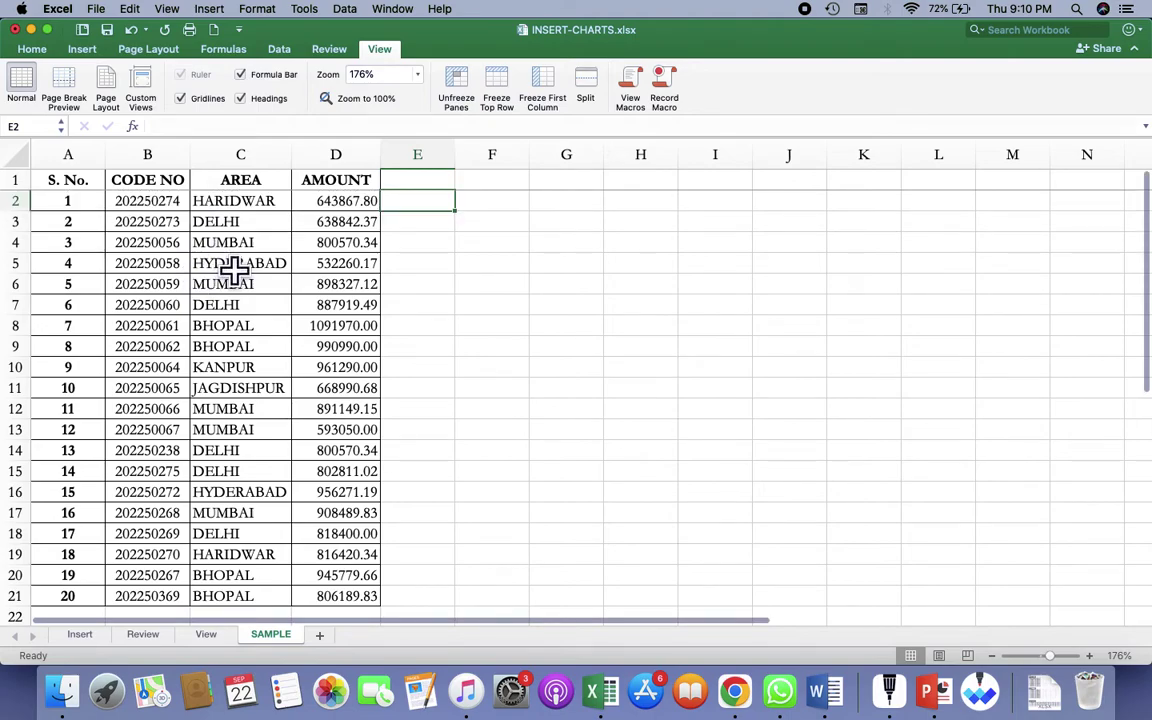
pyautogui.scroll(-3, 294, 336)
pyautogui.scroll(-5, 300, 337)
pyautogui.scroll(8, 306, 345)
pyautogui.scroll(-1, 311, 350)
pyautogui.scroll(-10, 312, 350)
pyautogui.scroll(-7, 313, 350)
pyautogui.scroll(-6, 315, 350)
pyautogui.scroll(15, 315, 350)
pyautogui.scroll(10, 322, 347)
pyautogui.scroll(-7, 322, 347)
pyautogui.scroll(-4, 322, 347)
pyautogui.scroll(-7, 322, 347)
pyautogui.scroll(15, 325, 345)
pyautogui.scroll(3, 325, 345)
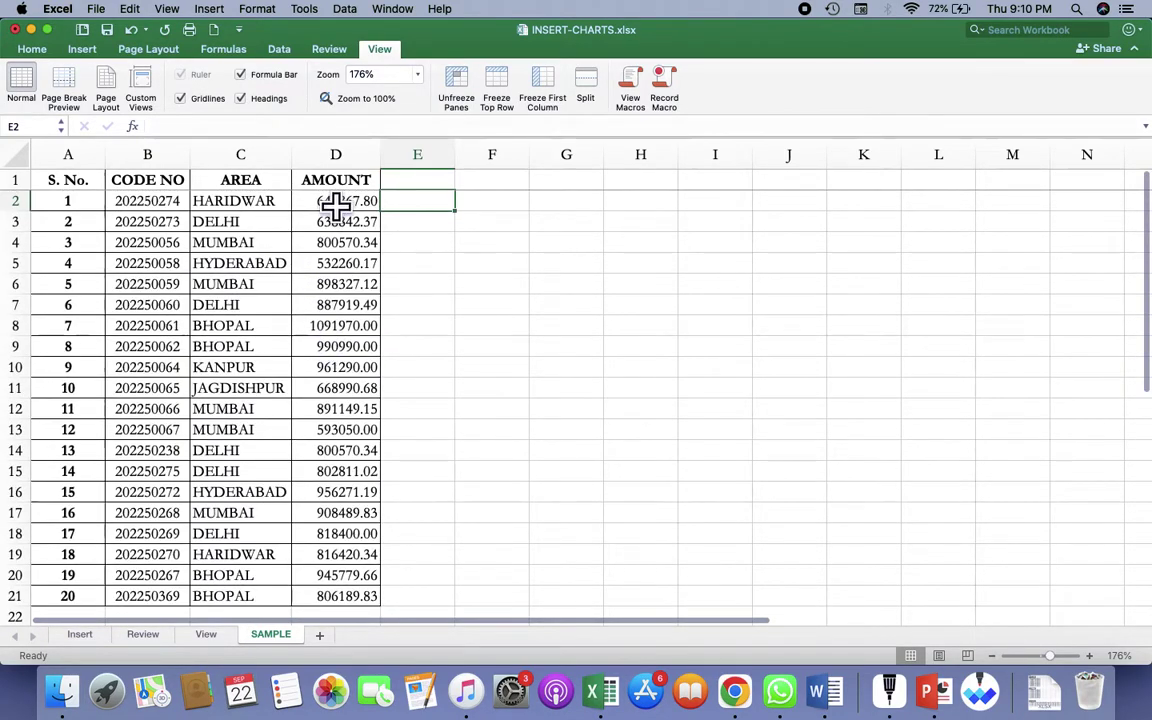
# Edit the AMOUNT header in D1, then scroll down through the table again.
pyautogui.click(339, 187)
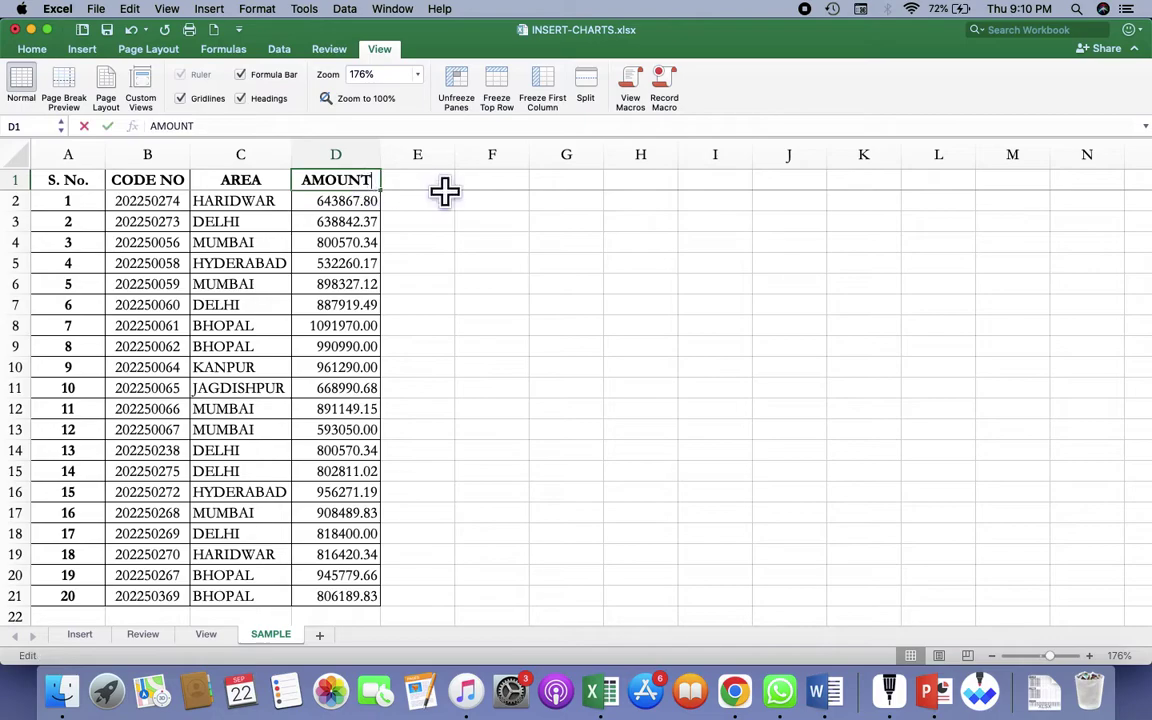
pyautogui.doubleClick(378, 184)
pyautogui.press('Return')
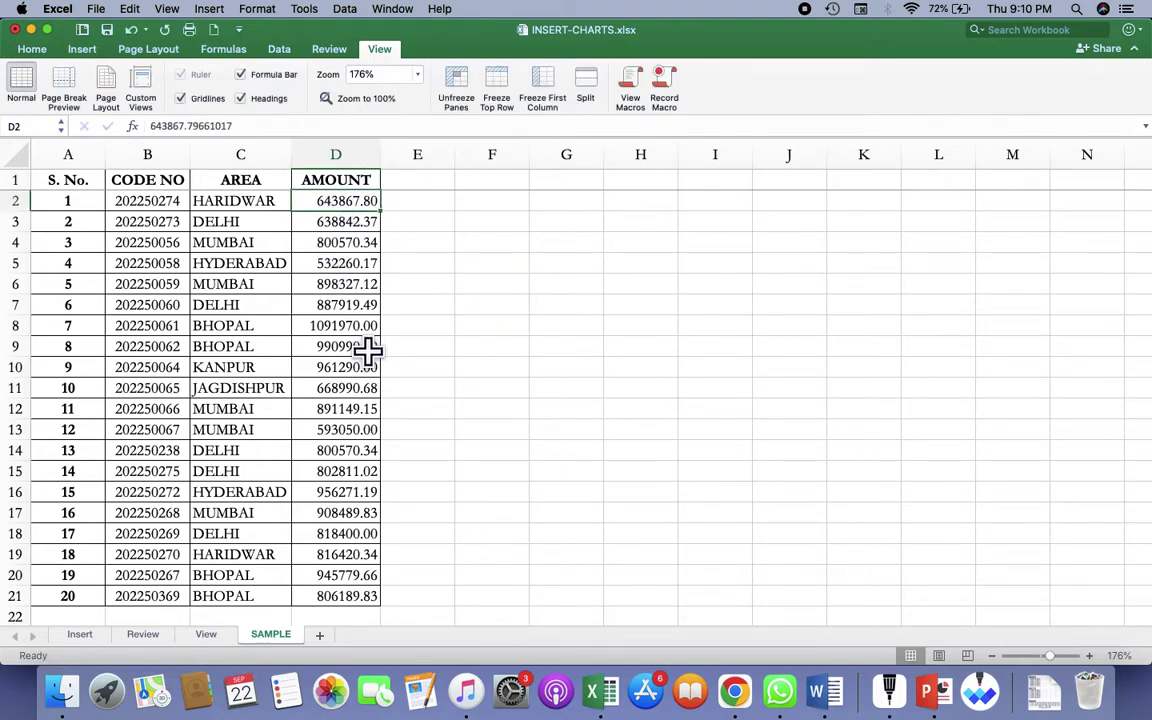
pyautogui.scroll(-5, 345, 337)
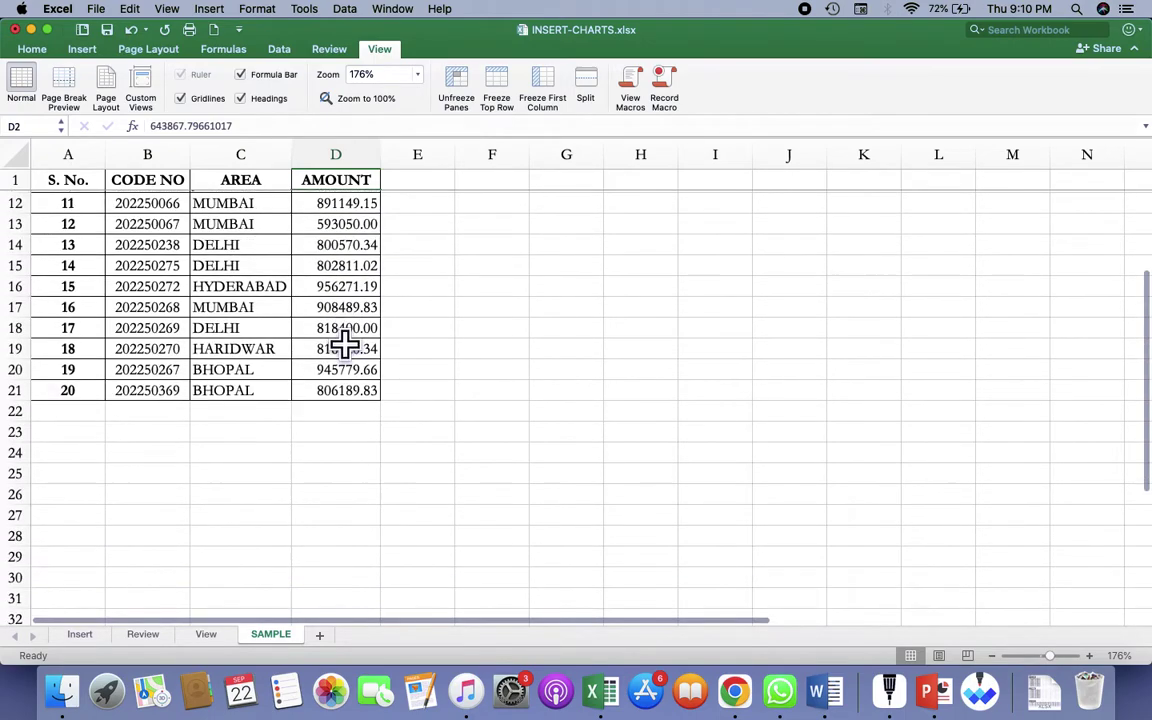
pyautogui.scroll(-3, 345, 342)
pyautogui.scroll(-2, 345, 344)
pyautogui.scroll(-6, 347, 342)
pyautogui.scroll(-5, 352, 345)
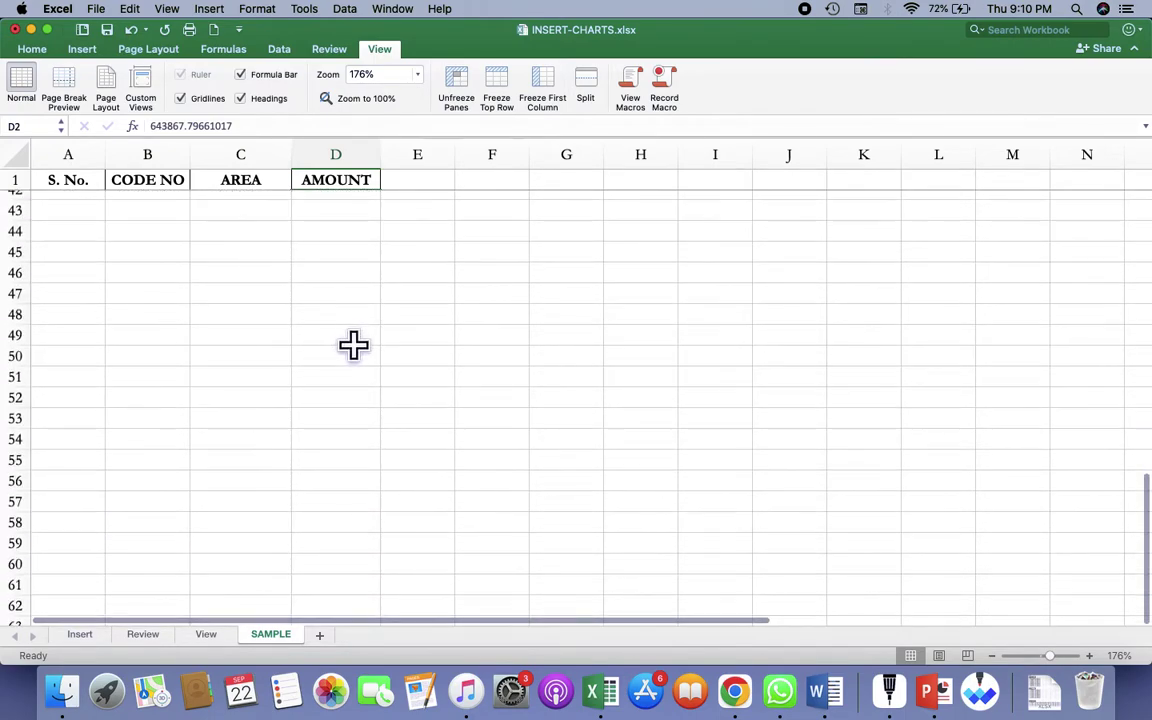
pyautogui.scroll(11, 357, 345)
pyautogui.scroll(6, 359, 344)
pyautogui.scroll(-3, 359, 344)
pyautogui.scroll(-1, 359, 344)
pyautogui.scroll(-1, 359, 344)
pyautogui.scroll(-1, 359, 344)
pyautogui.scroll(-1, 358, 344)
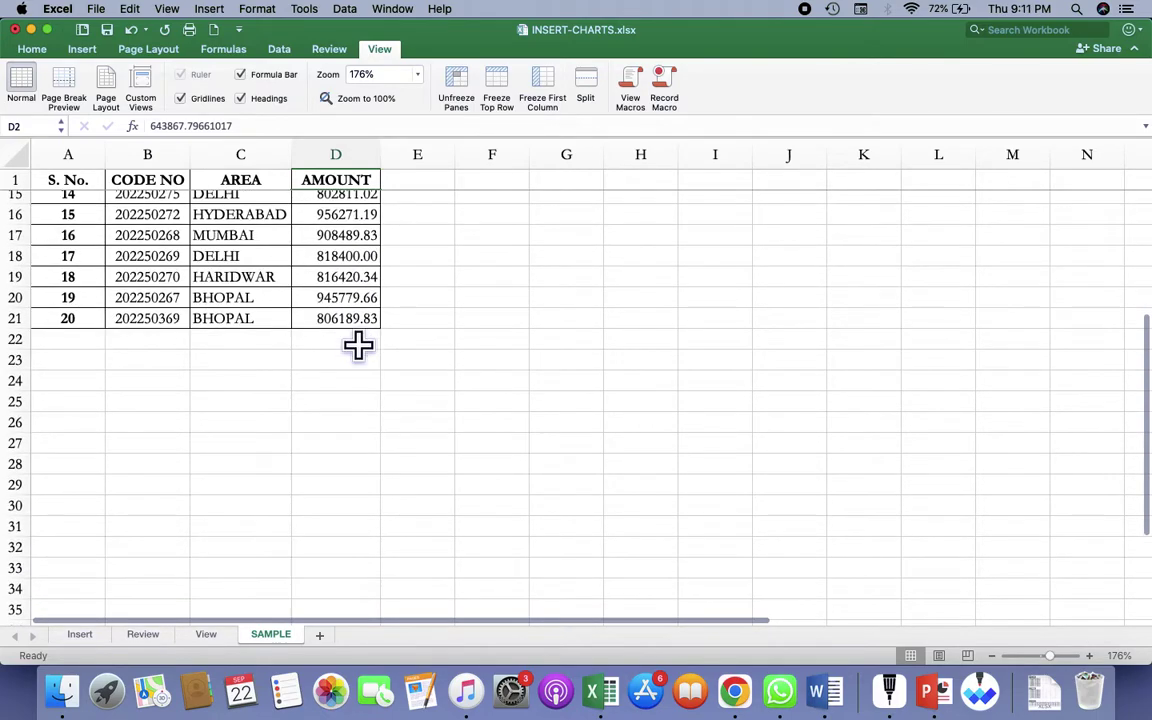
pyautogui.scroll(-1, 355, 344)
pyautogui.scroll(-2, 350, 344)
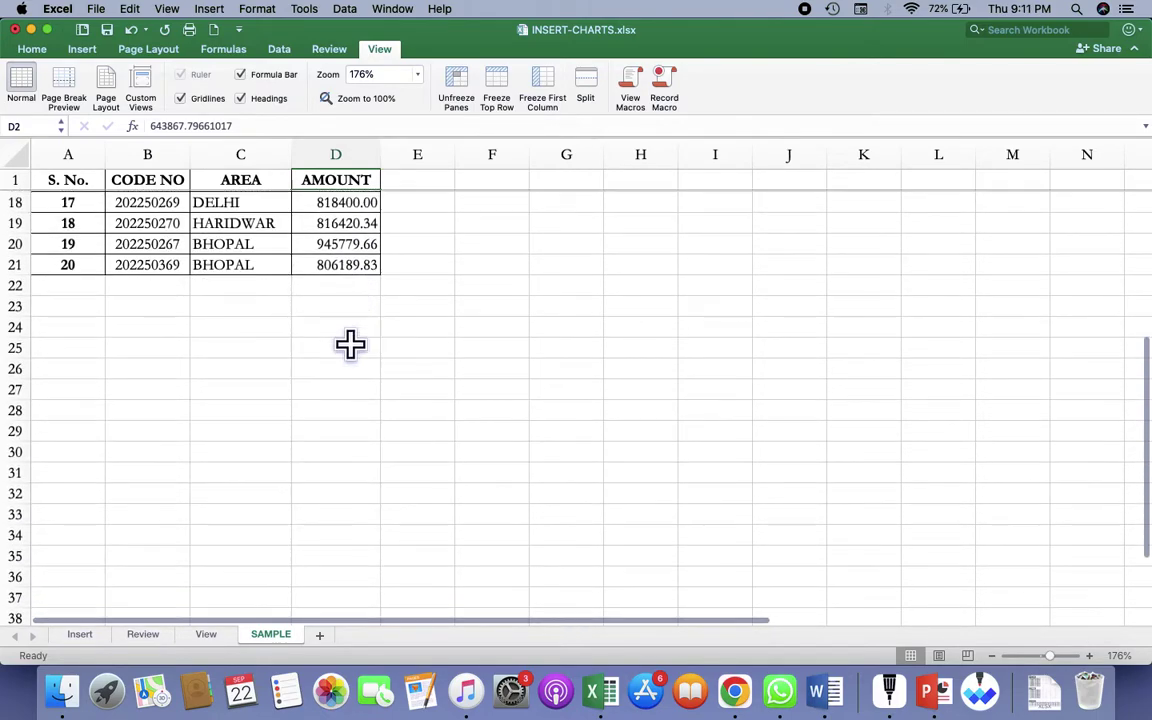
# Select cell D18, scroll back up, and unfreeze the panes on the SAMPLE sheet.
pyautogui.click(343, 202)
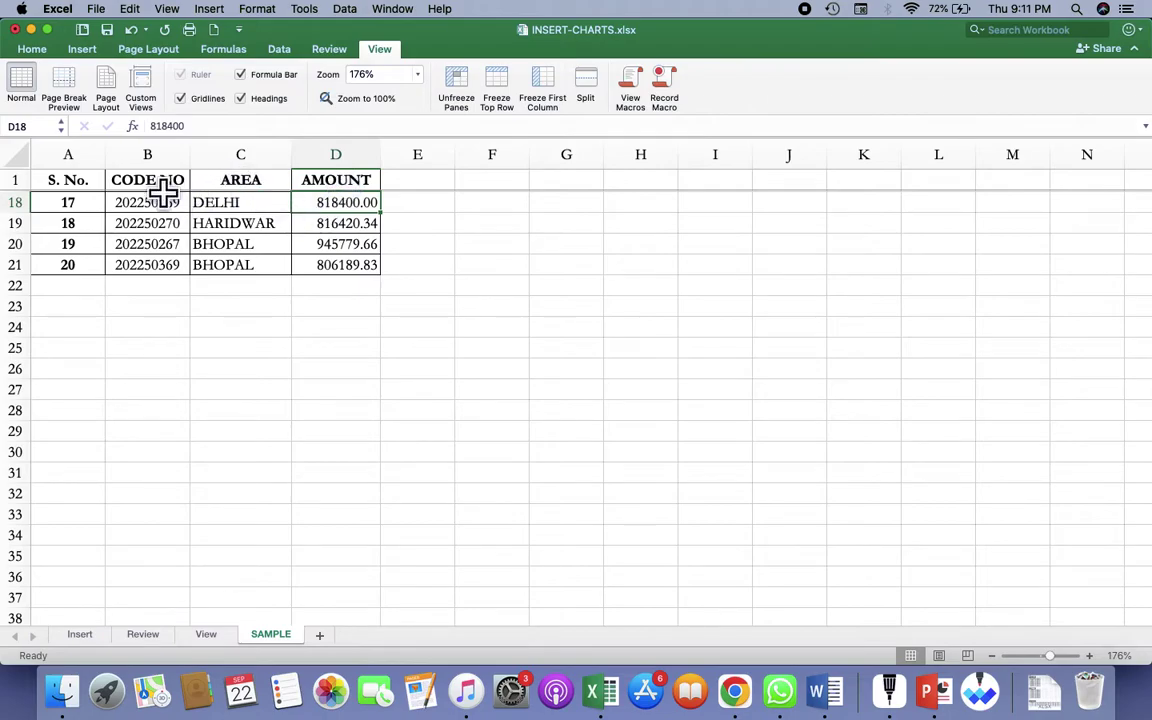
pyautogui.scroll(10, 296, 330)
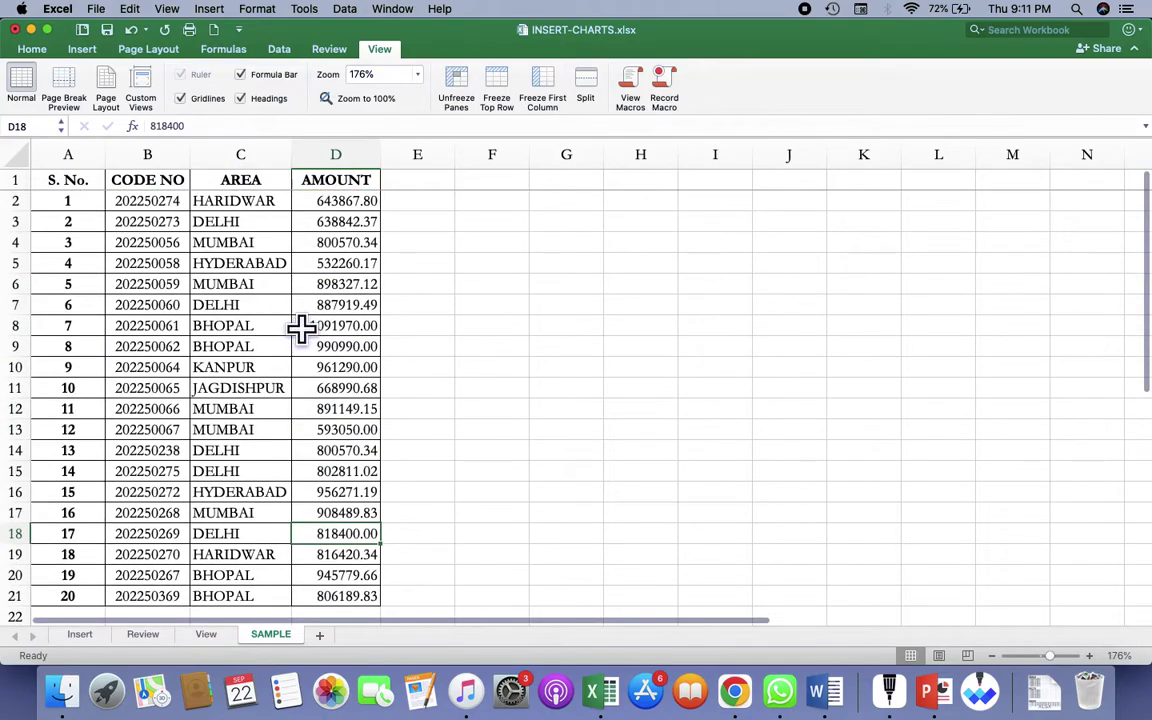
pyautogui.click(462, 90)
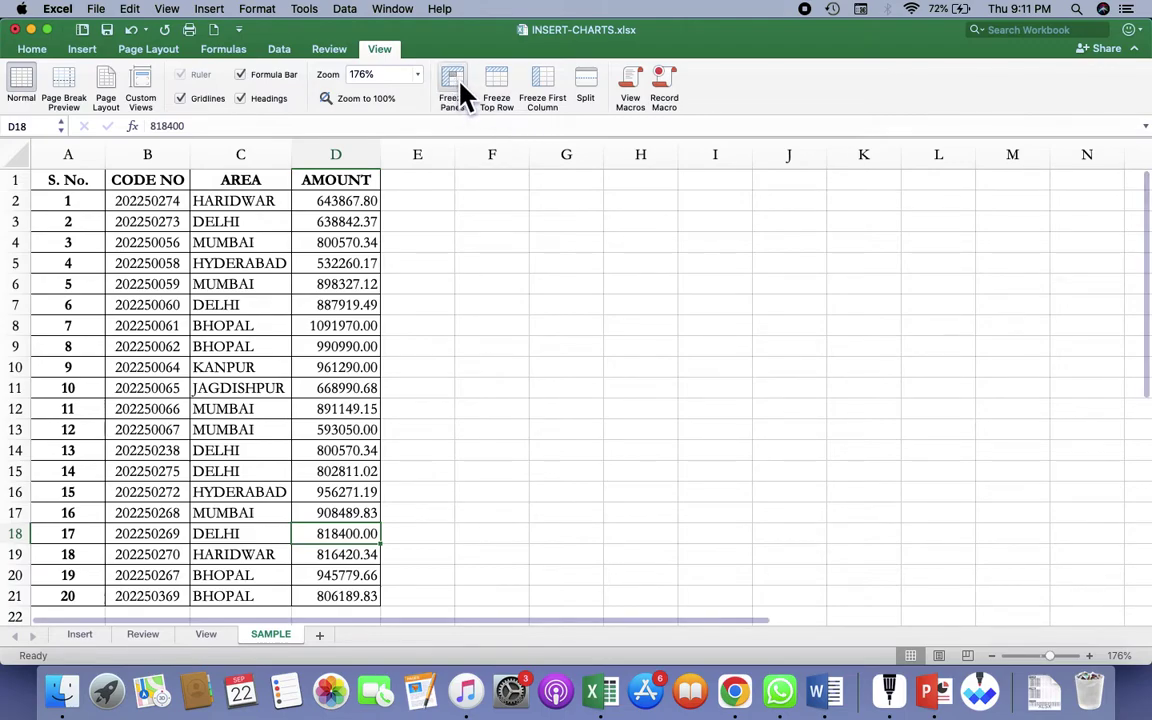
pyautogui.scroll(-10, 334, 321)
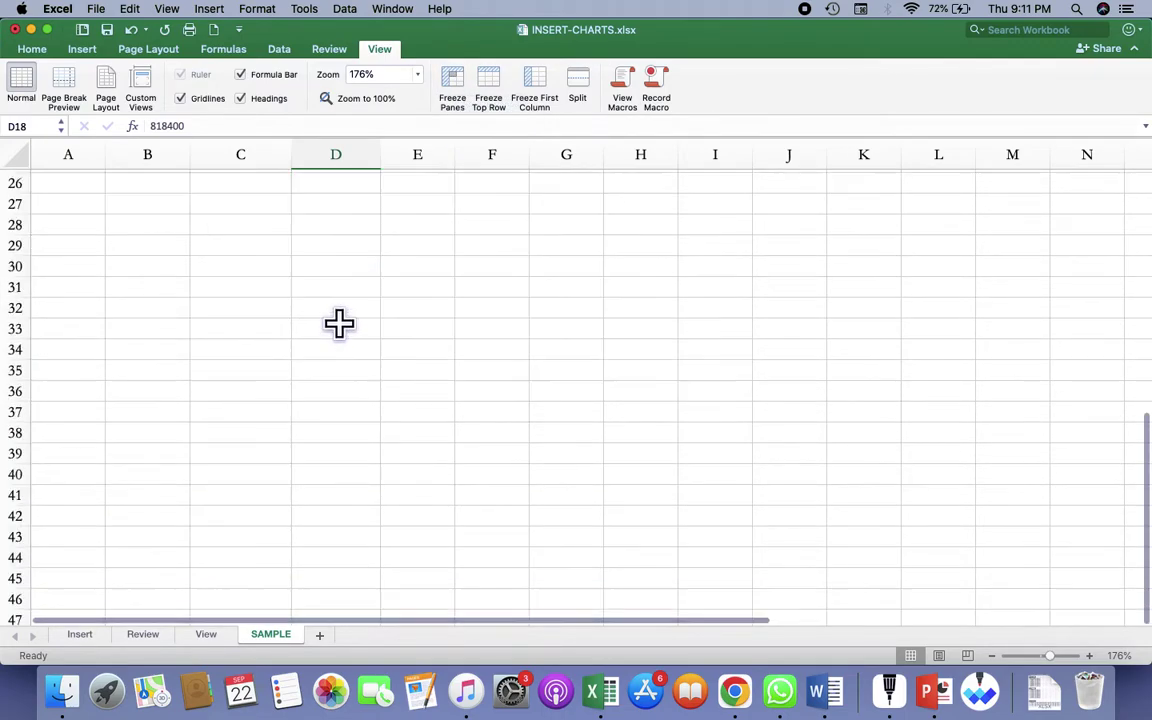
pyautogui.scroll(5, 334, 321)
pyautogui.scroll(5, 340, 322)
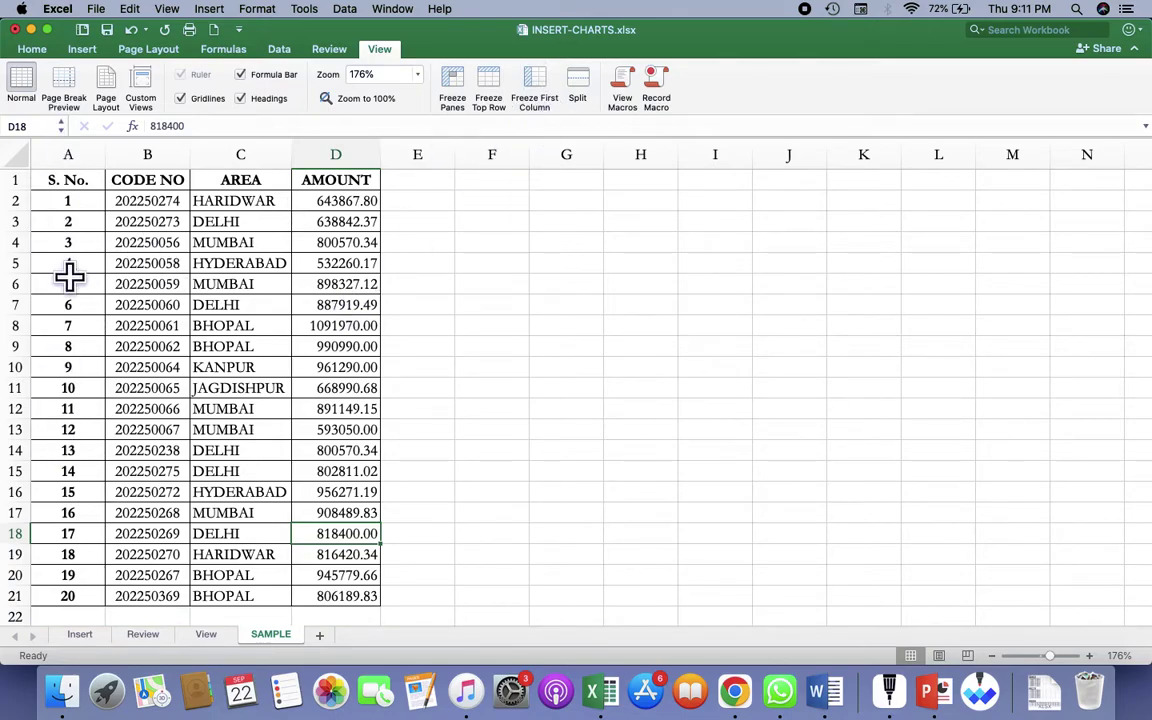
pyautogui.click(540, 88)
pyautogui.scroll(-4, 122, 348)
pyautogui.scroll(4, 279, 389)
pyautogui.scroll(-2, 292, 388)
pyautogui.scroll(-2, 296, 393)
pyautogui.scroll(4, 340, 330)
pyautogui.click(436, 250)
pyautogui.press('Right')
pyautogui.press('Right')
pyautogui.press('Right')
pyautogui.press('Right')
pyautogui.press('Right')
pyautogui.press('Right')
pyautogui.press('Right')
pyautogui.press('Right')
pyautogui.press('Right')
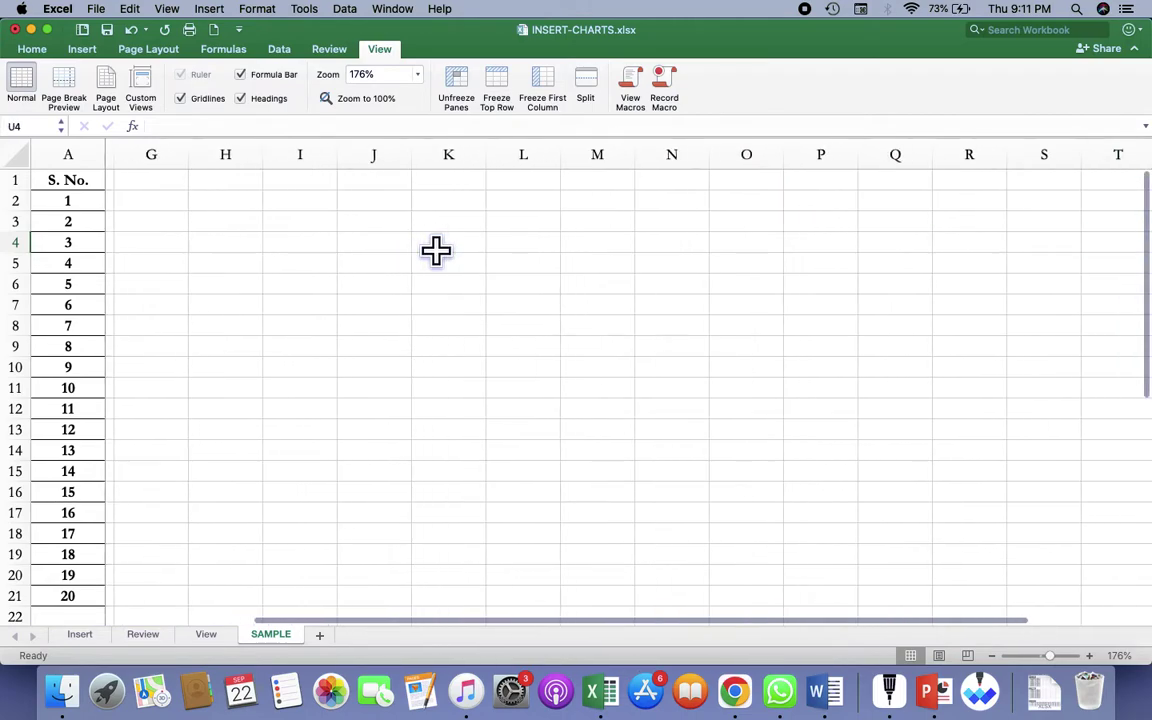
pyautogui.press('Right')
pyautogui.press('Right')
pyautogui.press('Left')
pyautogui.press('Left')
pyautogui.press('Left')
pyautogui.press('Left')
pyautogui.press('Left')
pyautogui.press('Left')
pyautogui.press('Left')
pyautogui.press('Left')
pyautogui.press('Left')
pyautogui.press('Left')
pyautogui.press('Left')
pyautogui.press('Left')
pyautogui.press('Left')
pyautogui.press('Left')
pyautogui.press('Left')
pyautogui.press('Left')
pyautogui.press('Left')
pyautogui.press('Left')
pyautogui.press('Right')
pyautogui.press('Right')
pyautogui.press('Right')
pyautogui.press('Right')
pyautogui.press('Right')
pyautogui.press('Right')
pyautogui.press('Right')
pyautogui.press('Right')
pyautogui.press('Right')
pyautogui.press('Right')
pyautogui.press('Right')
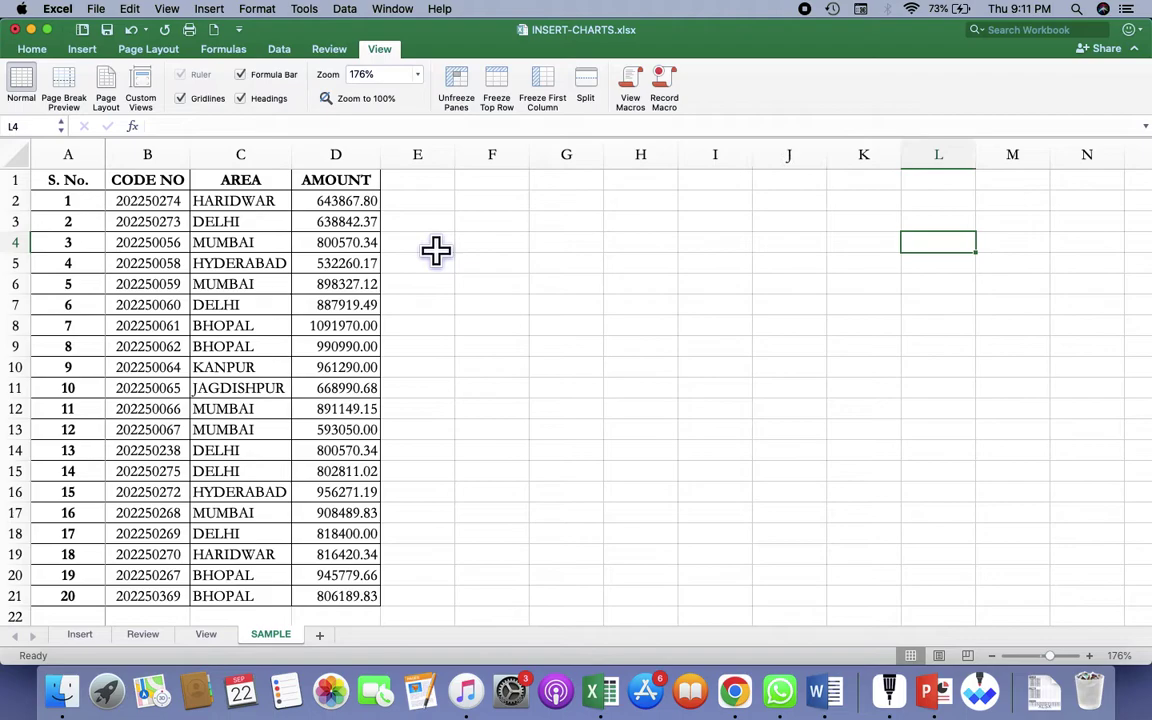
pyautogui.press('Right')
pyautogui.press('Right')
pyautogui.press('Right')
pyautogui.press('Right')
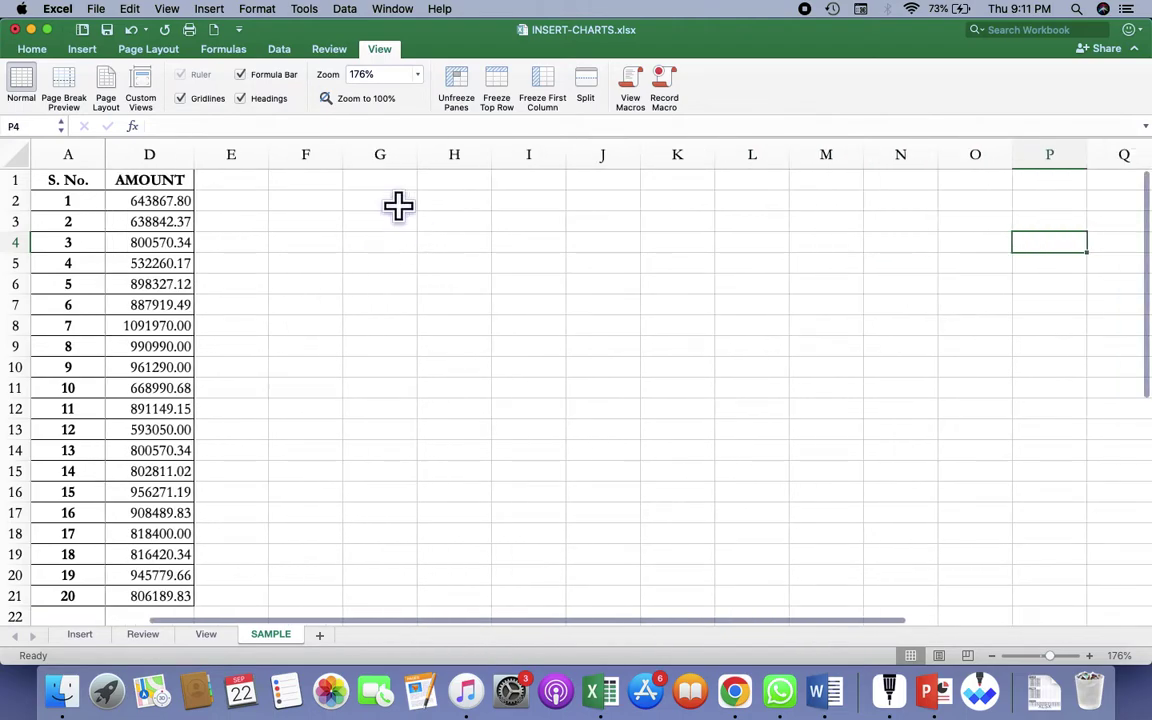
pyautogui.click(160, 263)
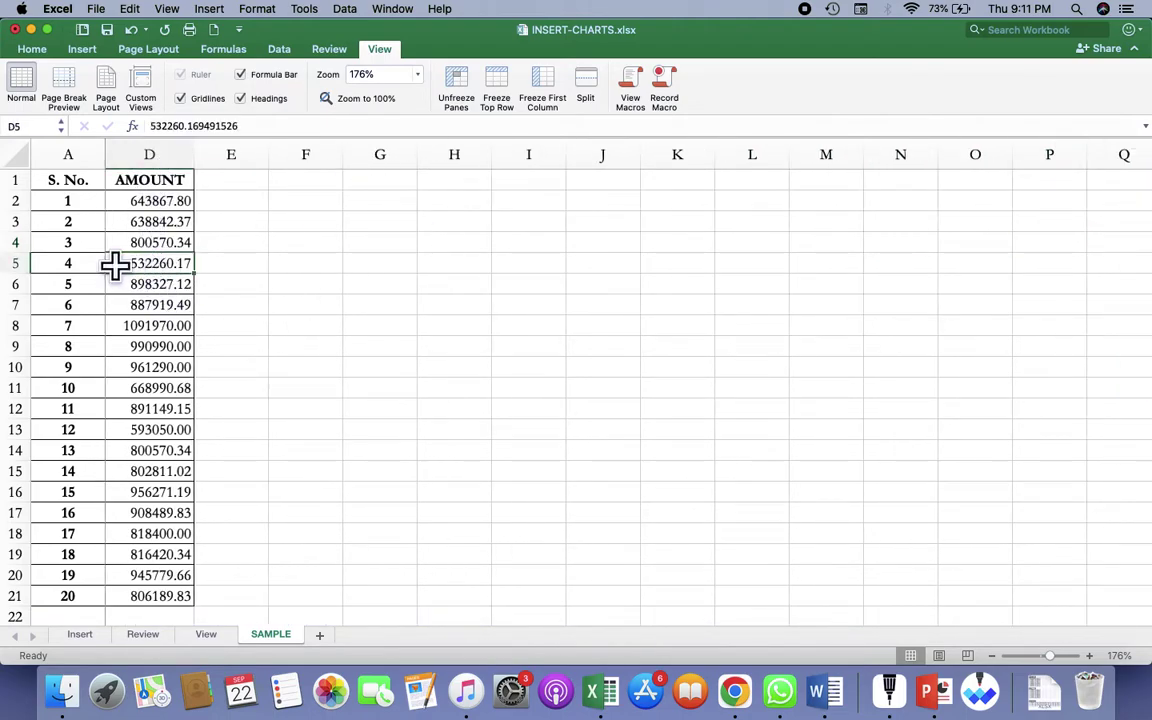
pyautogui.click(68, 260)
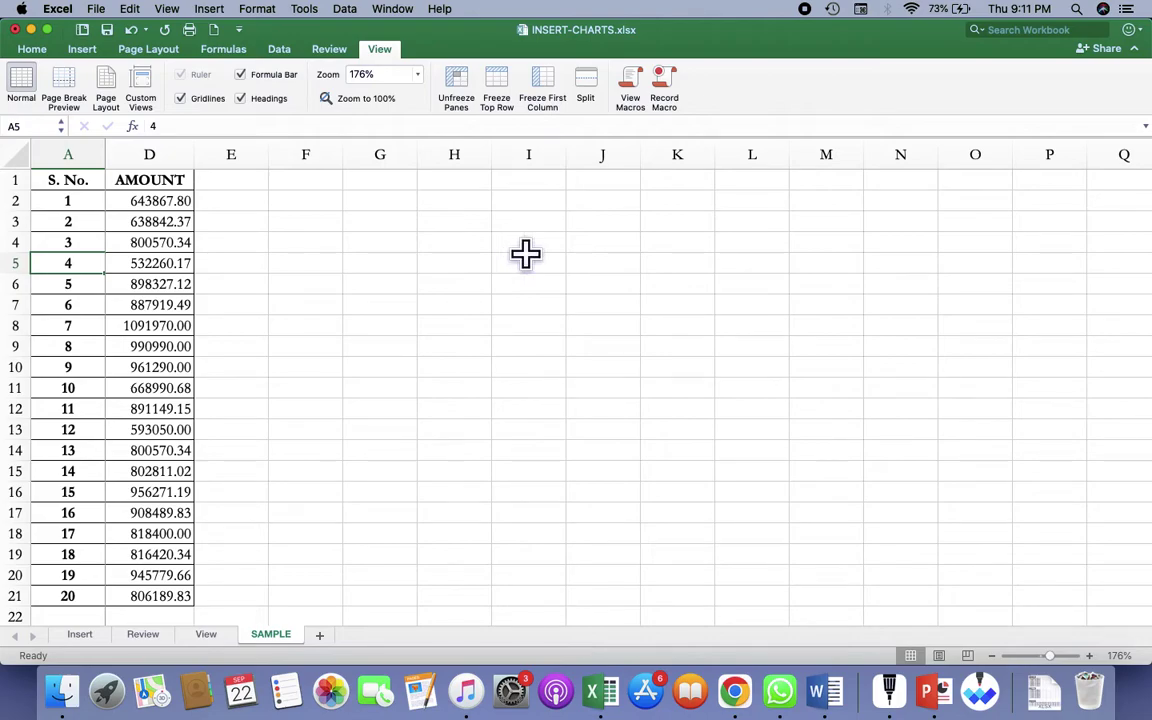
pyautogui.click(449, 101)
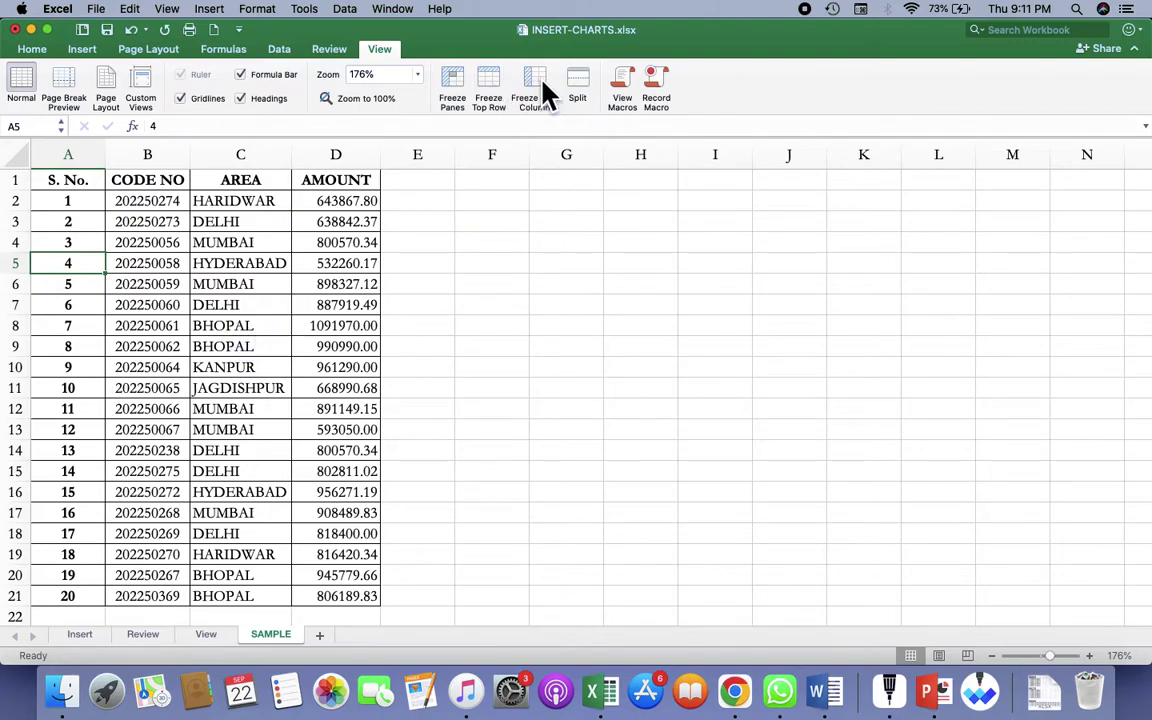
# Insert one blank row above the SAMPLE table at row 1.
pyautogui.click(462, 286)
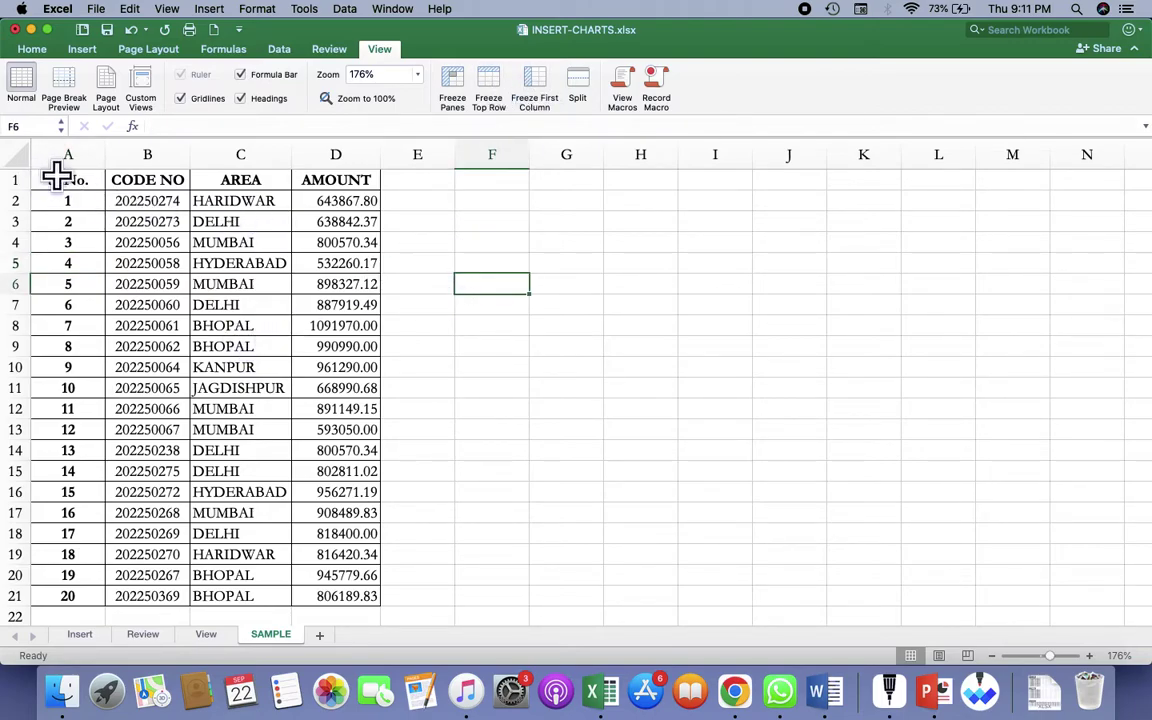
pyautogui.click(29, 181)
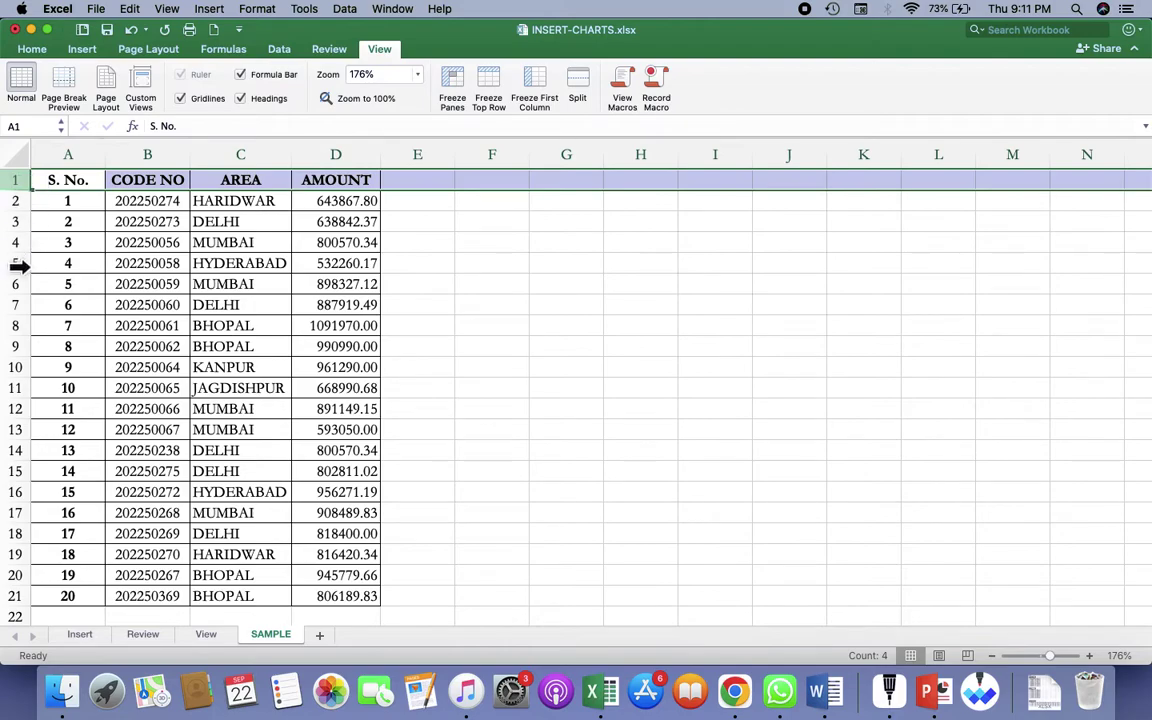
pyautogui.rightClick(12, 181)
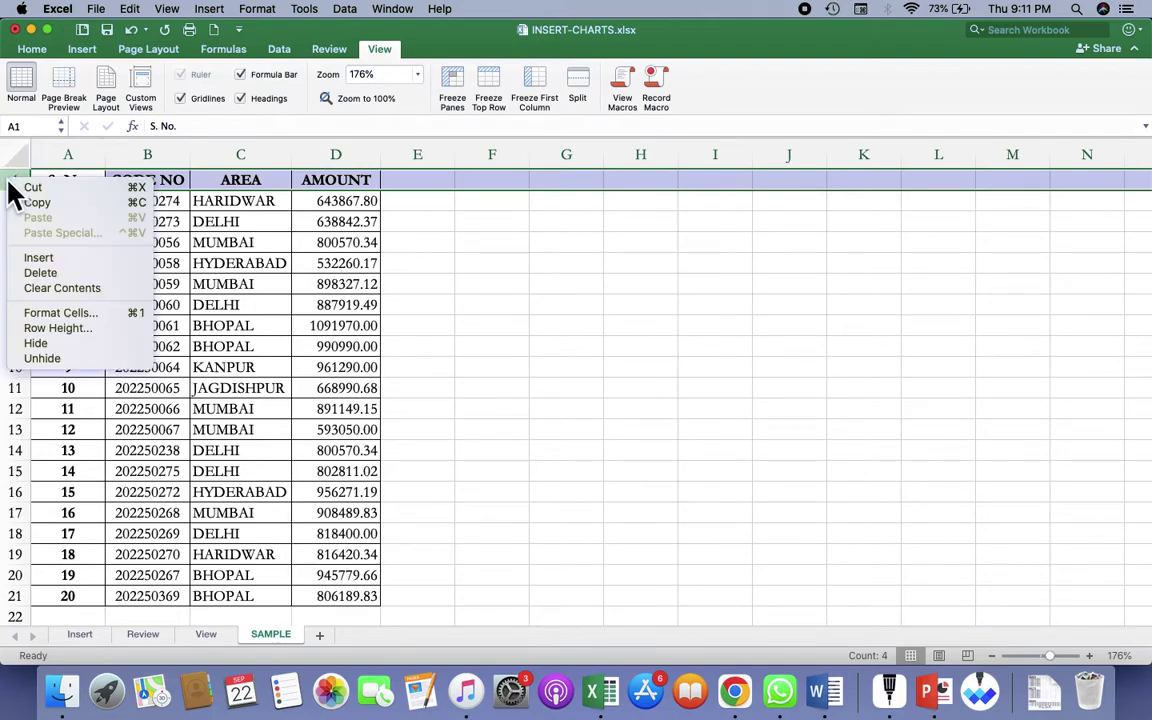
pyautogui.click(44, 259)
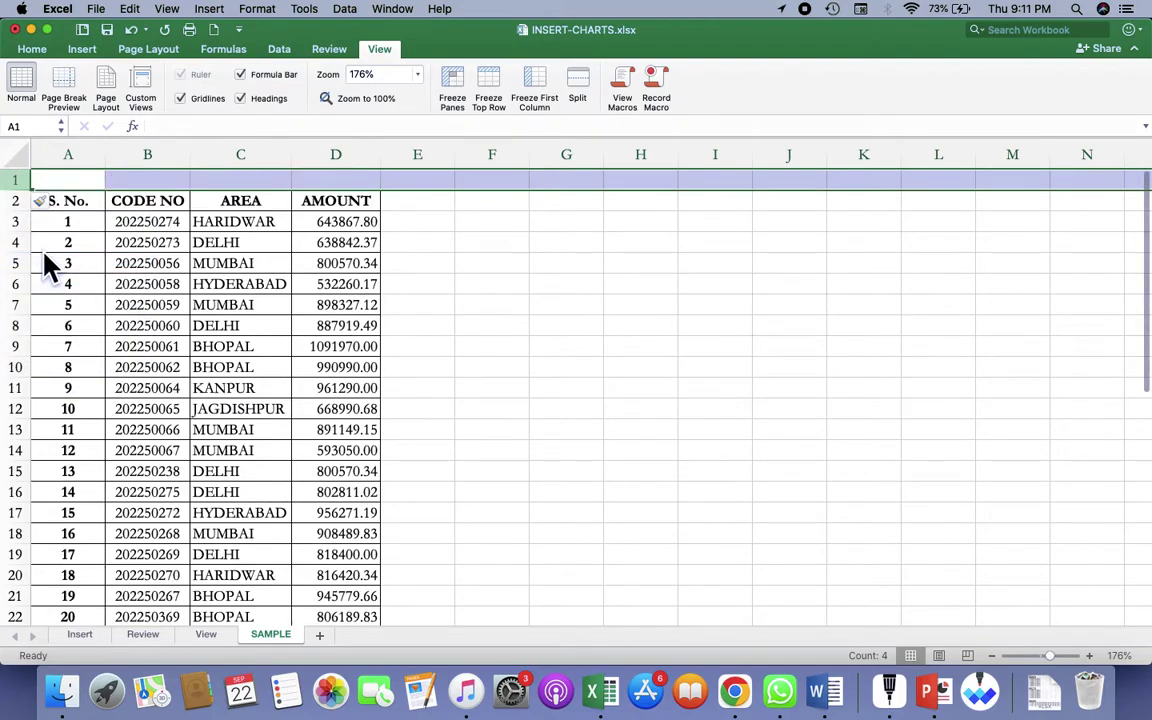
# Insert four more blank rows above the table so the header moves to row 6, and freeze the top row.
pyautogui.moveTo(12, 181); pyautogui.dragTo(14, 243)
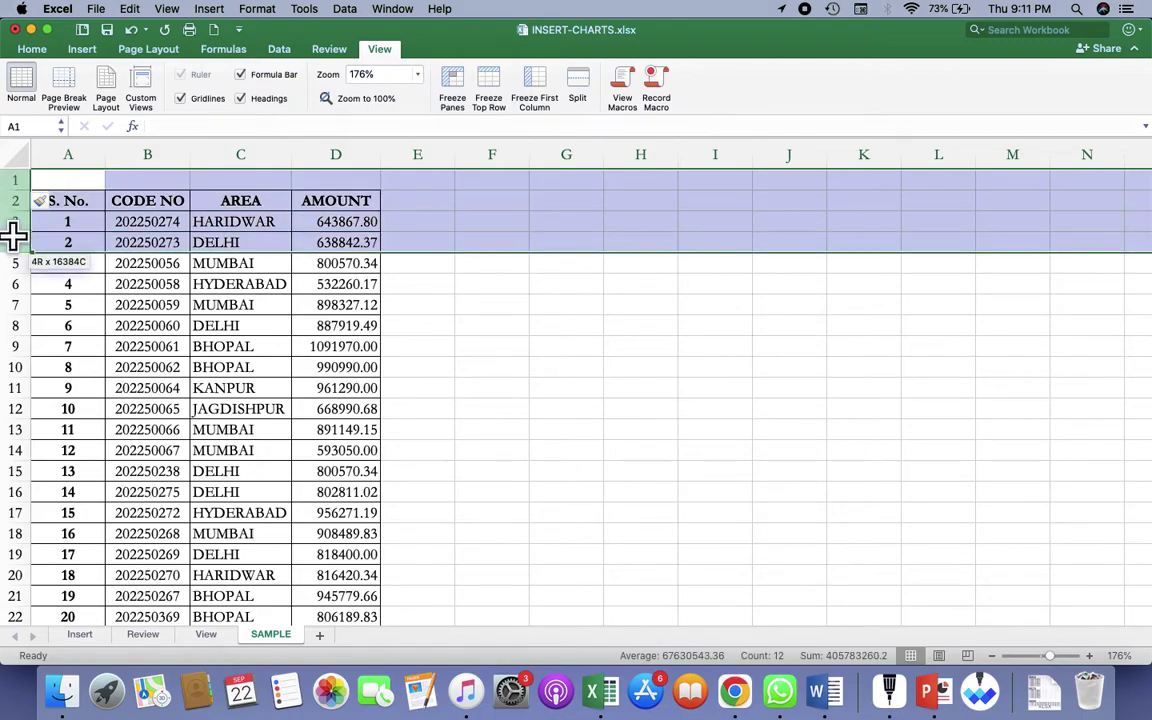
pyautogui.rightClick(15, 245)
pyautogui.click(64, 317)
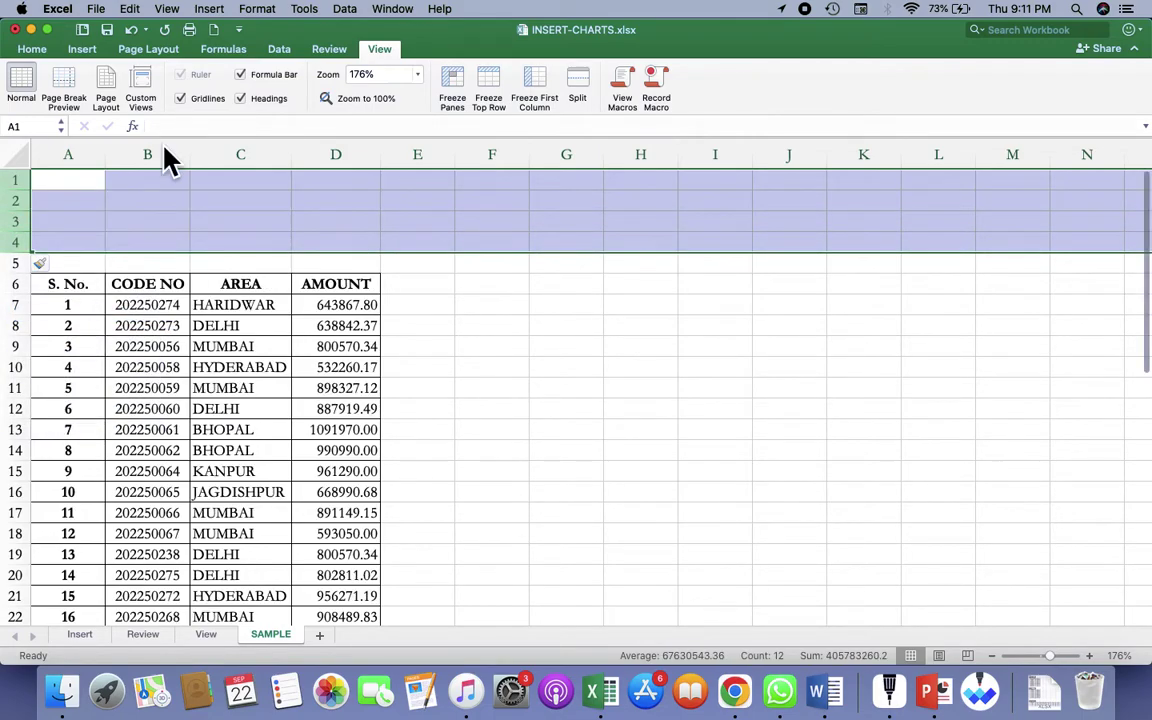
pyautogui.click(188, 199)
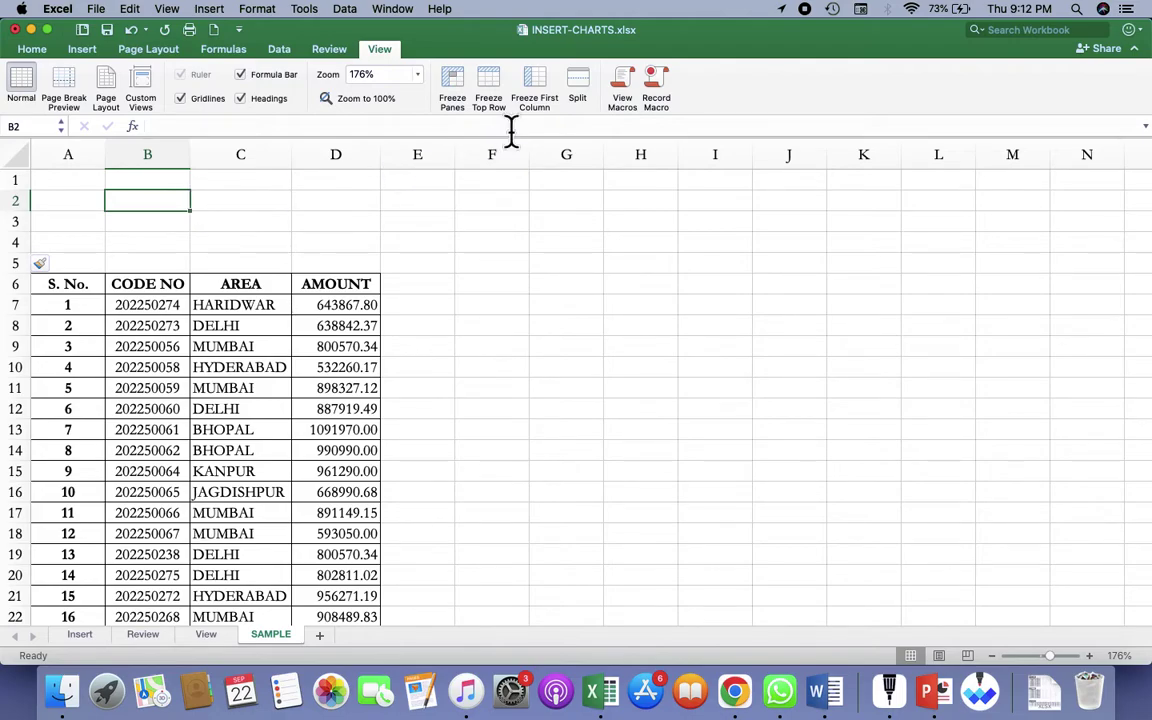
pyautogui.click(494, 86)
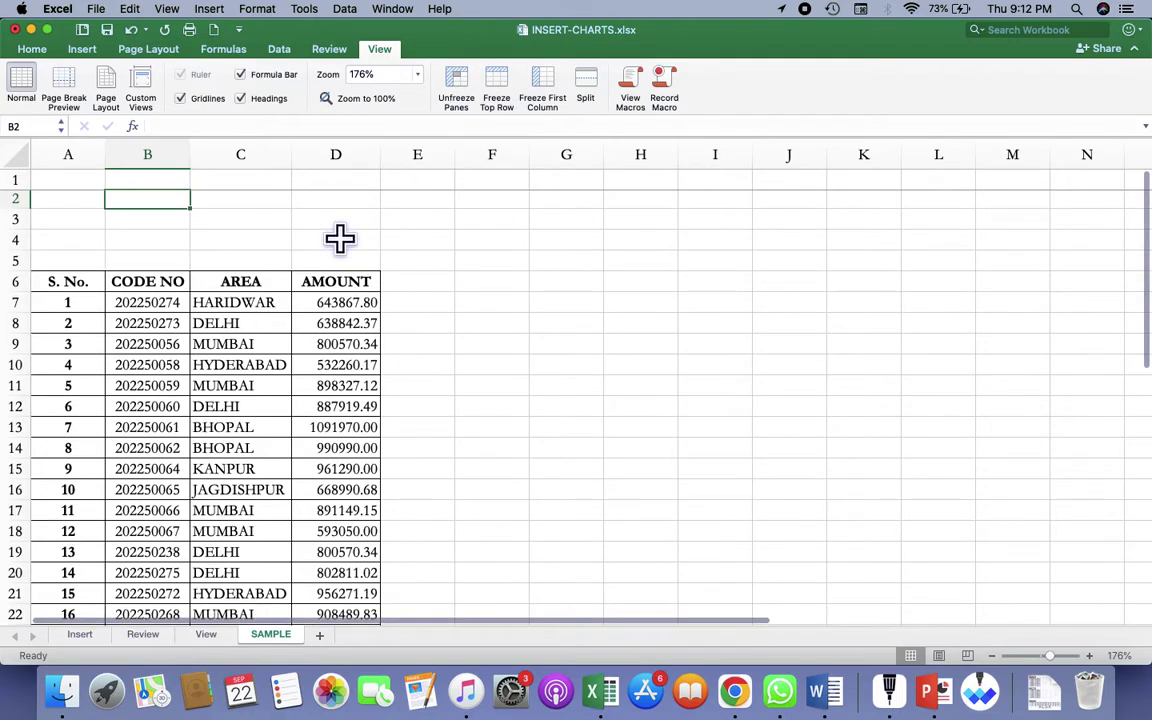
# Scroll the sheet to test the top-row freeze, then unfreeze the panes.
pyautogui.scroll(-5, 342, 238)
pyautogui.scroll(2, 342, 238)
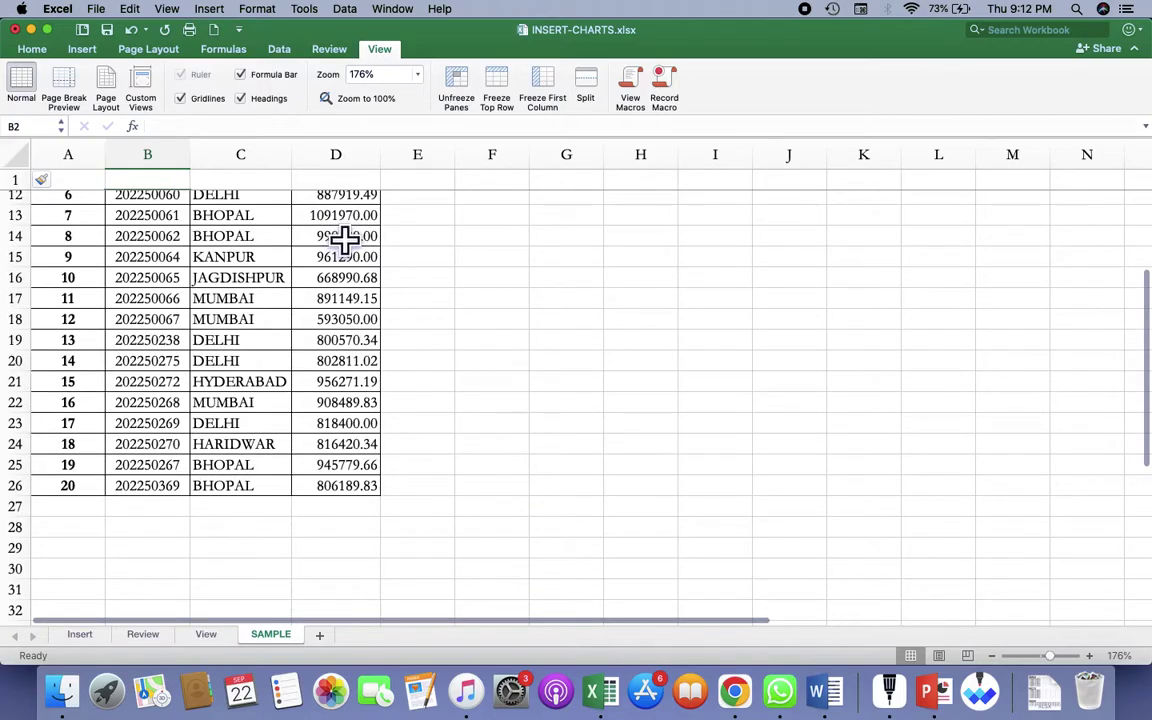
pyautogui.scroll(-5, 342, 238)
pyautogui.scroll(7, 345, 239)
pyautogui.scroll(-5, 345, 239)
pyautogui.scroll(-8, 347, 240)
pyautogui.scroll(-2, 347, 240)
pyautogui.scroll(12, 349, 242)
pyautogui.scroll(3, 351, 244)
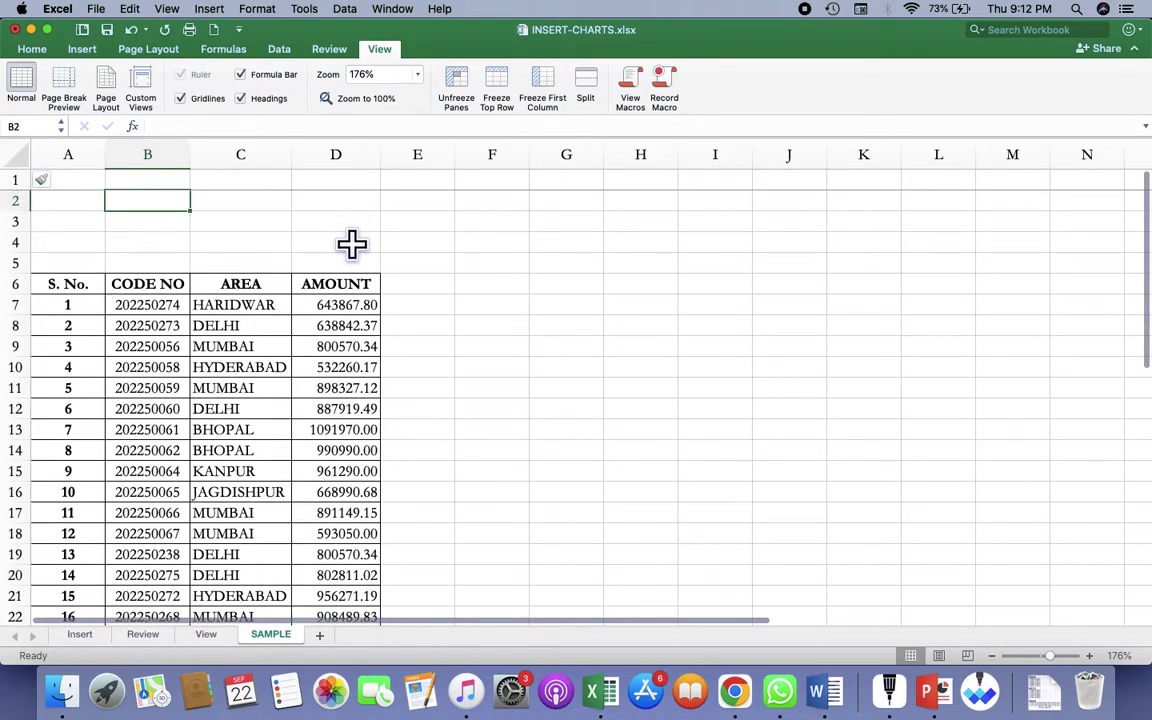
pyautogui.click(456, 88)
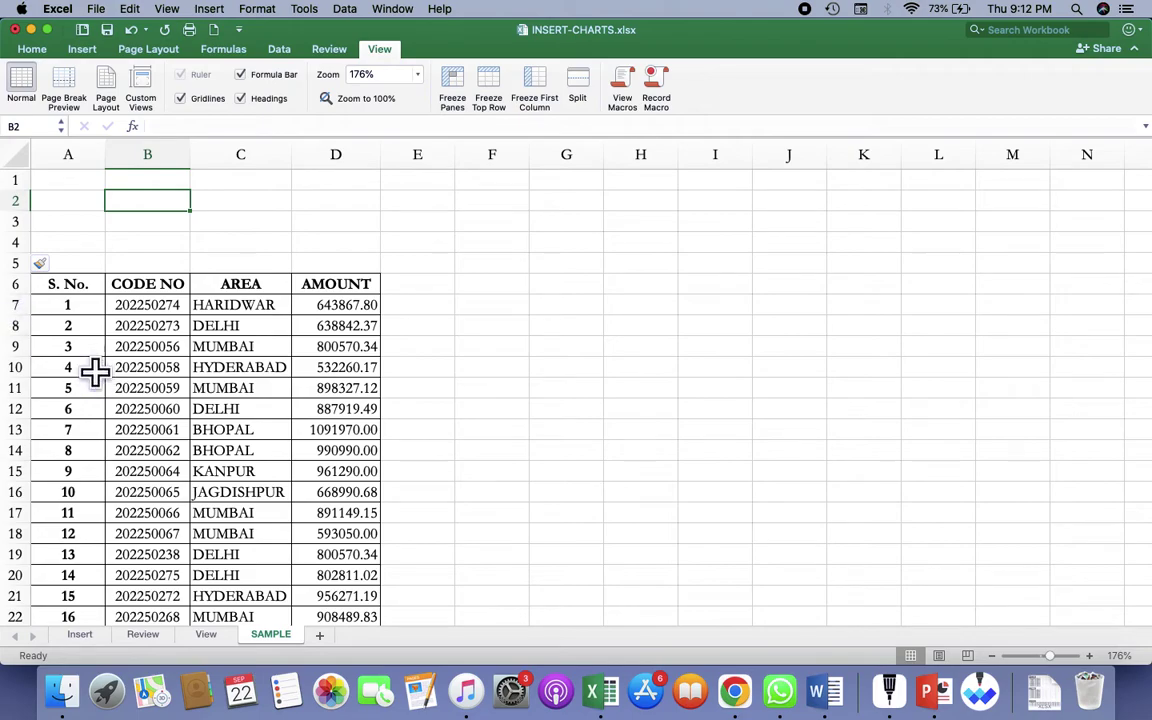
# Freeze all rows above row 7, scroll to test it, then unfreeze again.
pyautogui.click(12, 304)
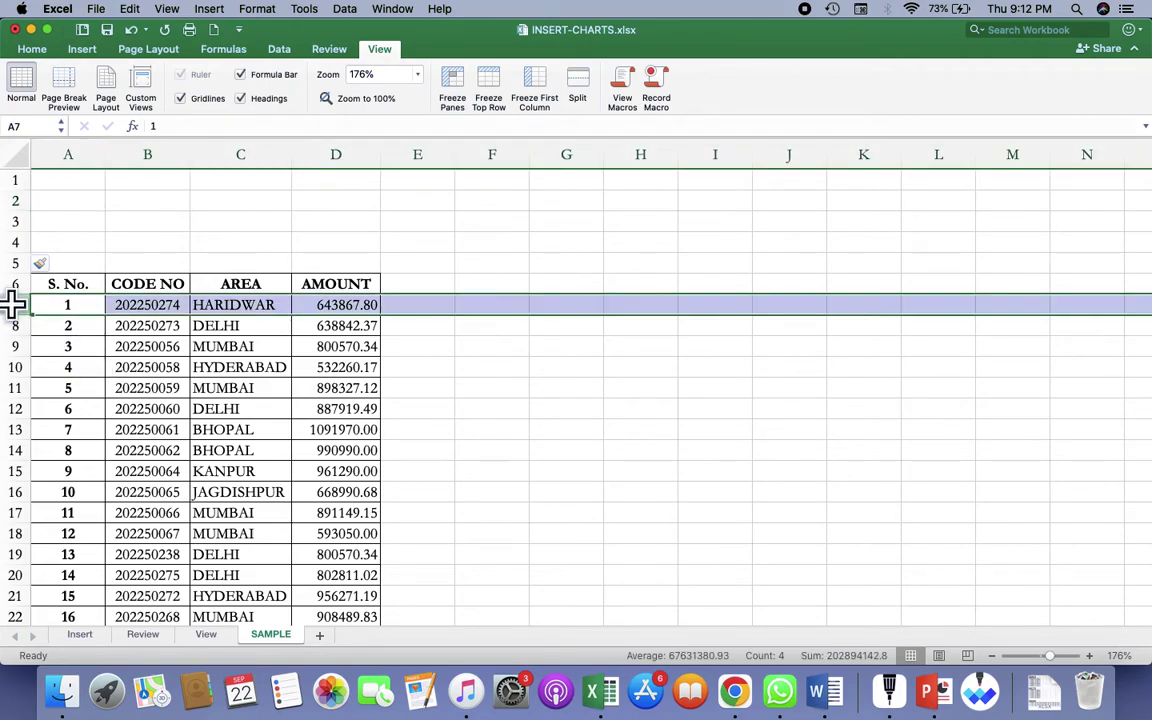
pyautogui.click(457, 82)
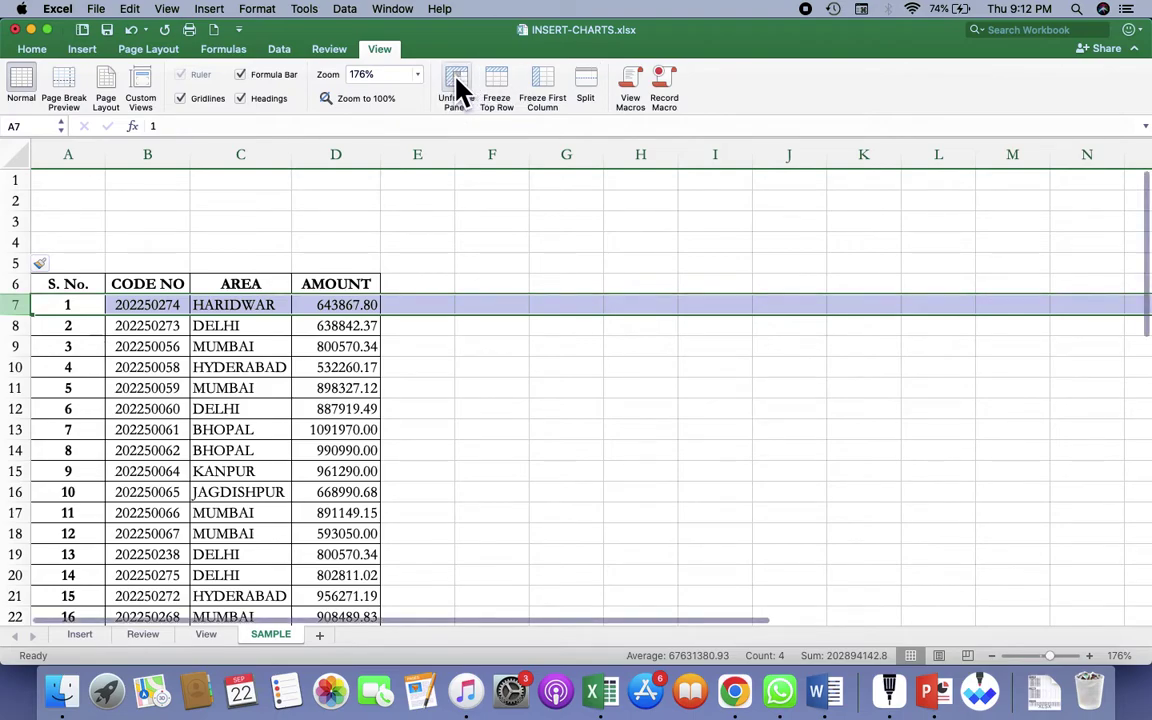
pyautogui.scroll(-3, 422, 393)
pyautogui.scroll(-3, 422, 393)
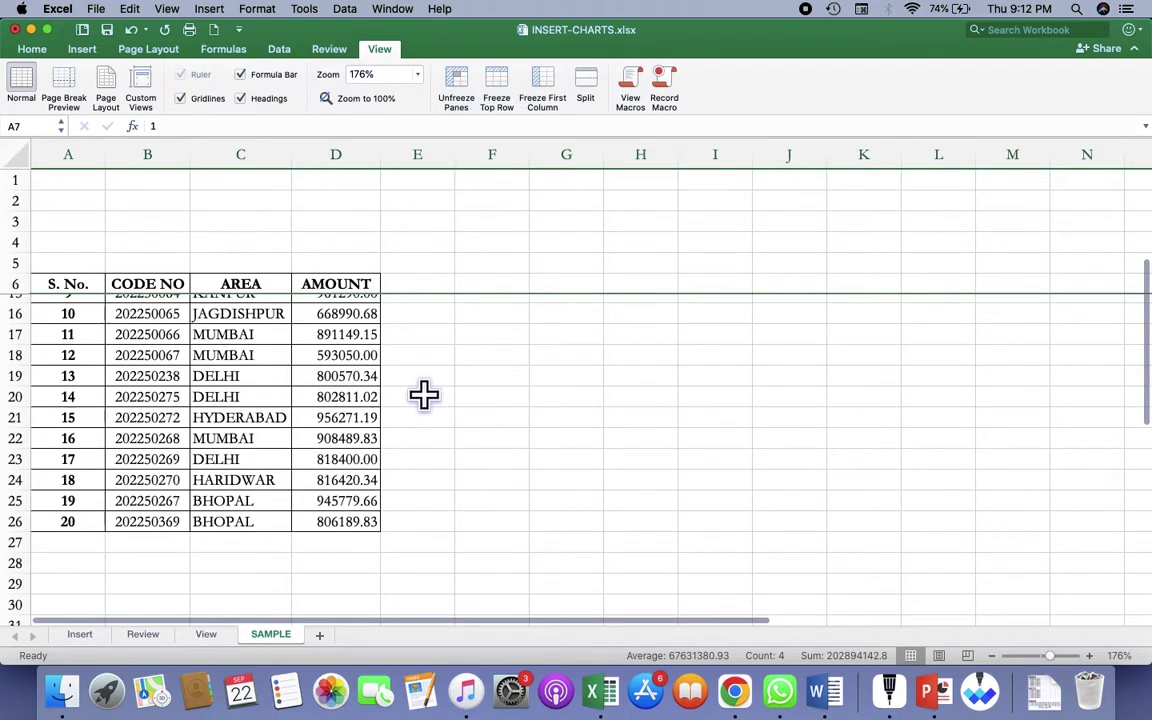
pyautogui.scroll(-3, 424, 395)
pyautogui.scroll(-3, 424, 395)
pyautogui.scroll(-3, 424, 395)
pyautogui.scroll(7, 424, 395)
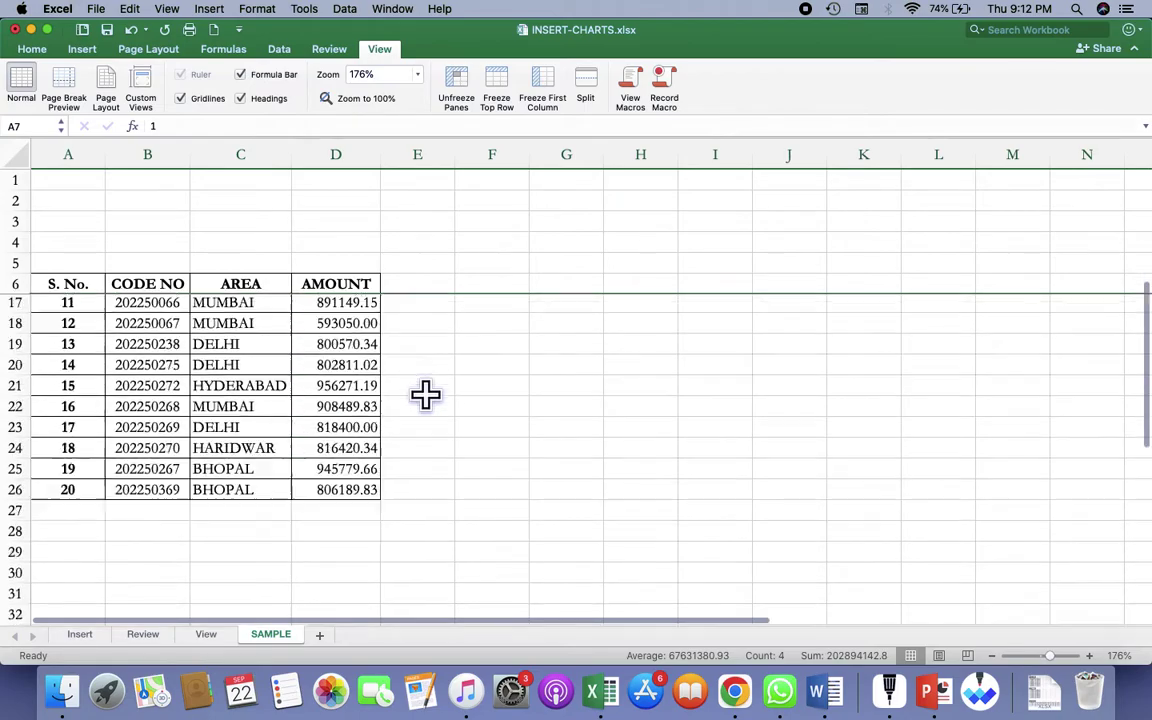
pyautogui.scroll(3, 425, 395)
pyautogui.scroll(-2, 425, 395)
pyautogui.scroll(-3, 425, 395)
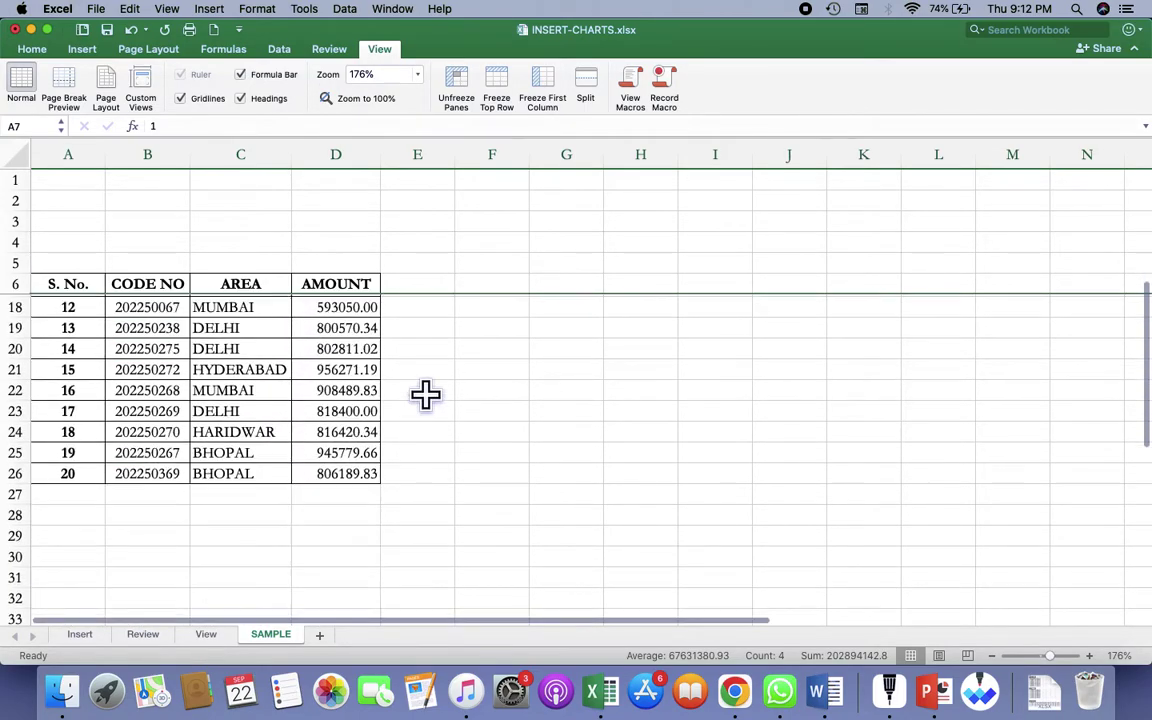
pyautogui.scroll(-4, 425, 395)
pyautogui.scroll(1, 425, 395)
pyautogui.scroll(8, 427, 395)
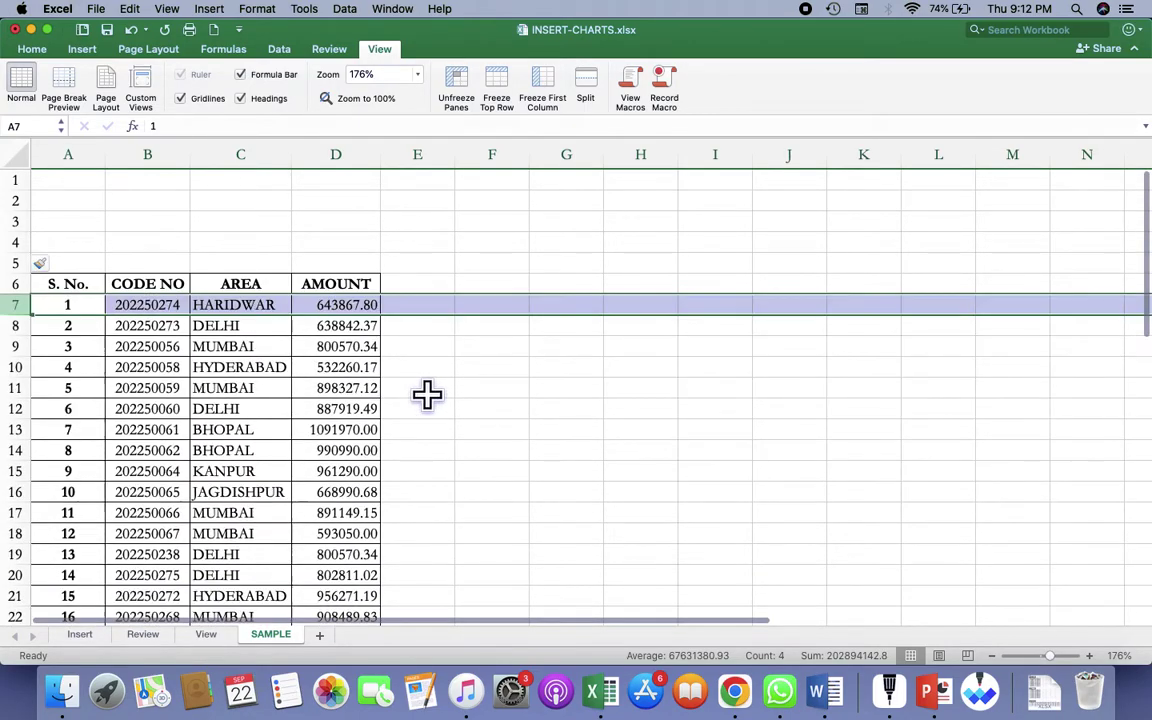
pyautogui.click(455, 92)
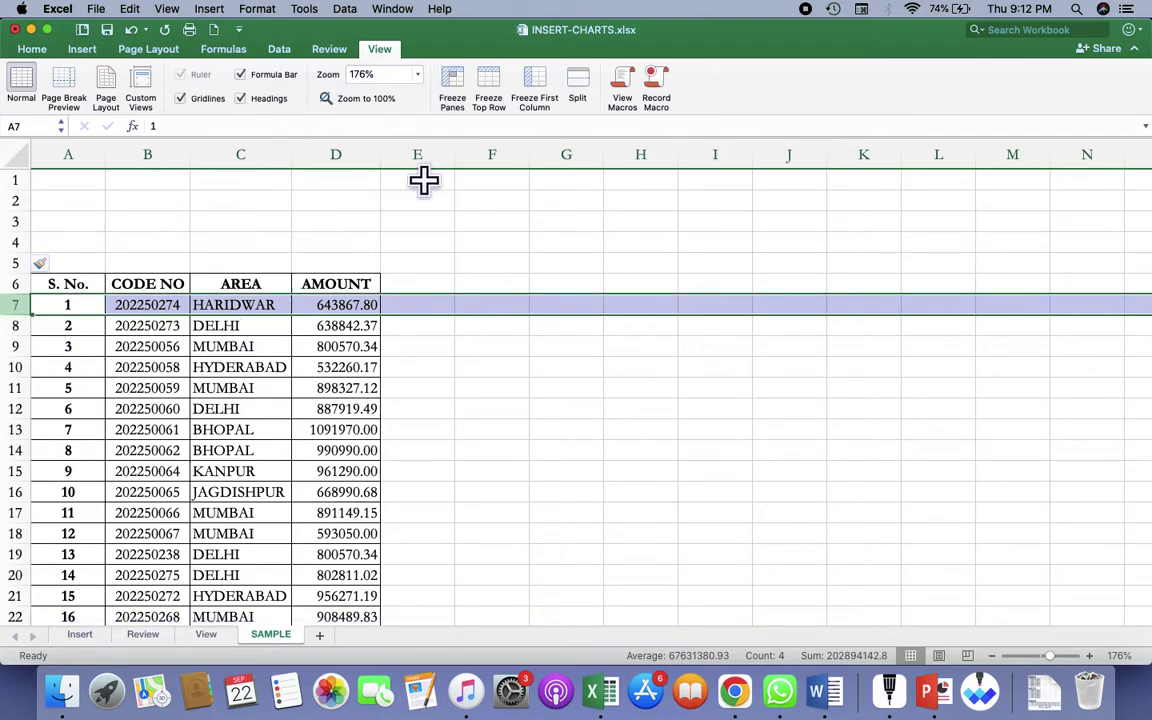
# Freeze rows 1–13 above row 14, scroll to check it, then unfreeze the panes.
pyautogui.click(18, 450)
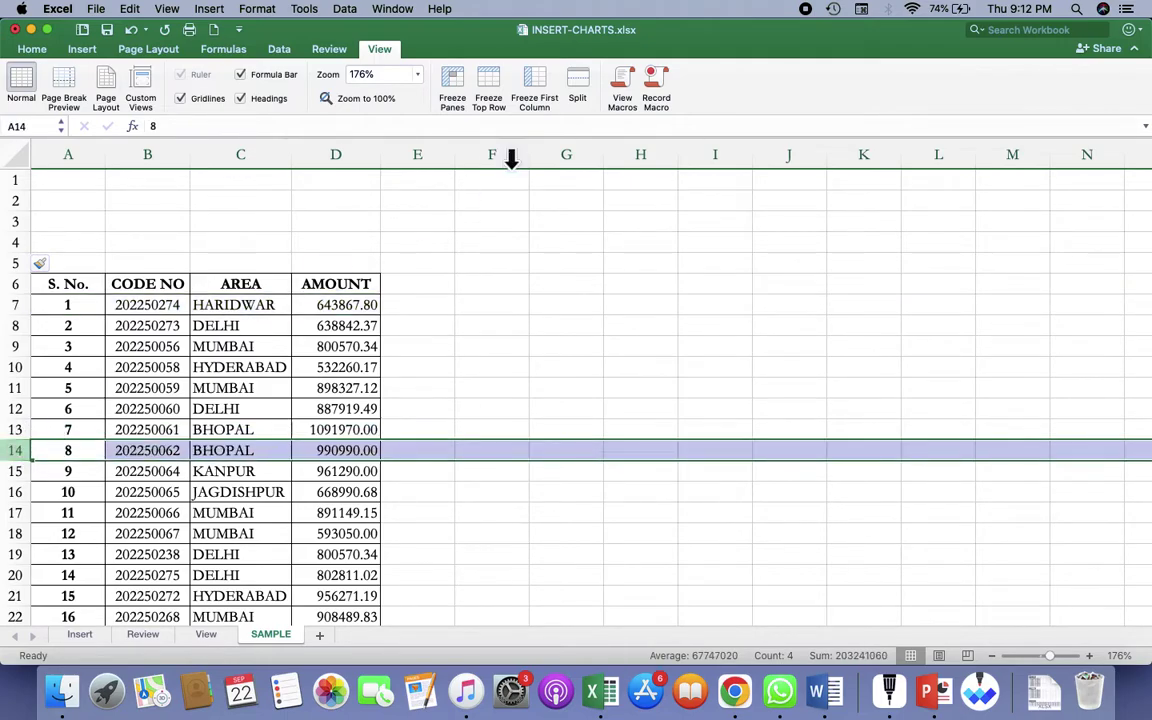
pyautogui.click(453, 86)
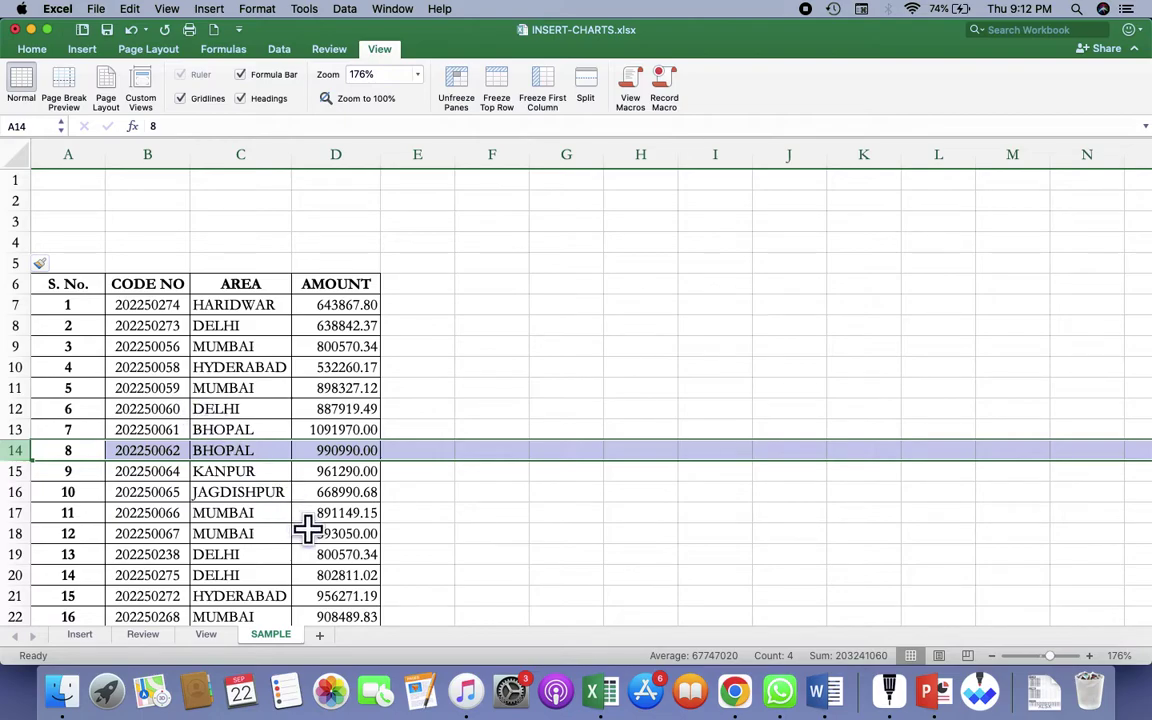
pyautogui.click(461, 511)
pyautogui.scroll(-10, 462, 511)
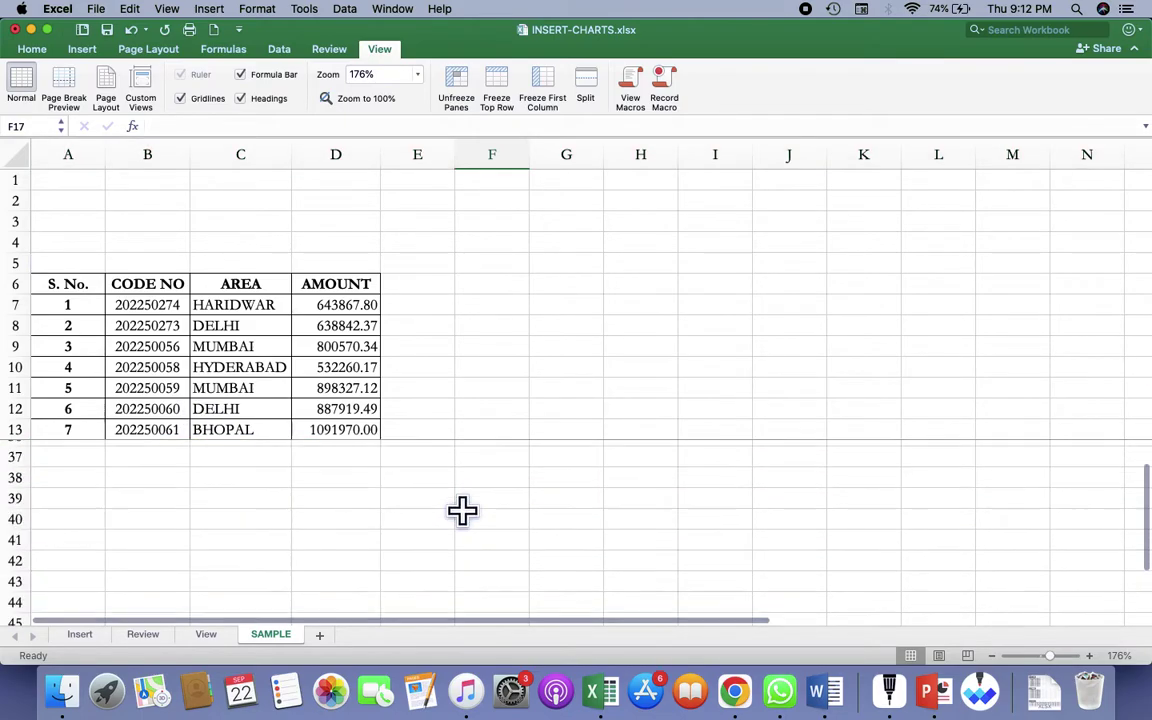
pyautogui.scroll(-5, 462, 511)
pyautogui.scroll(15, 462, 511)
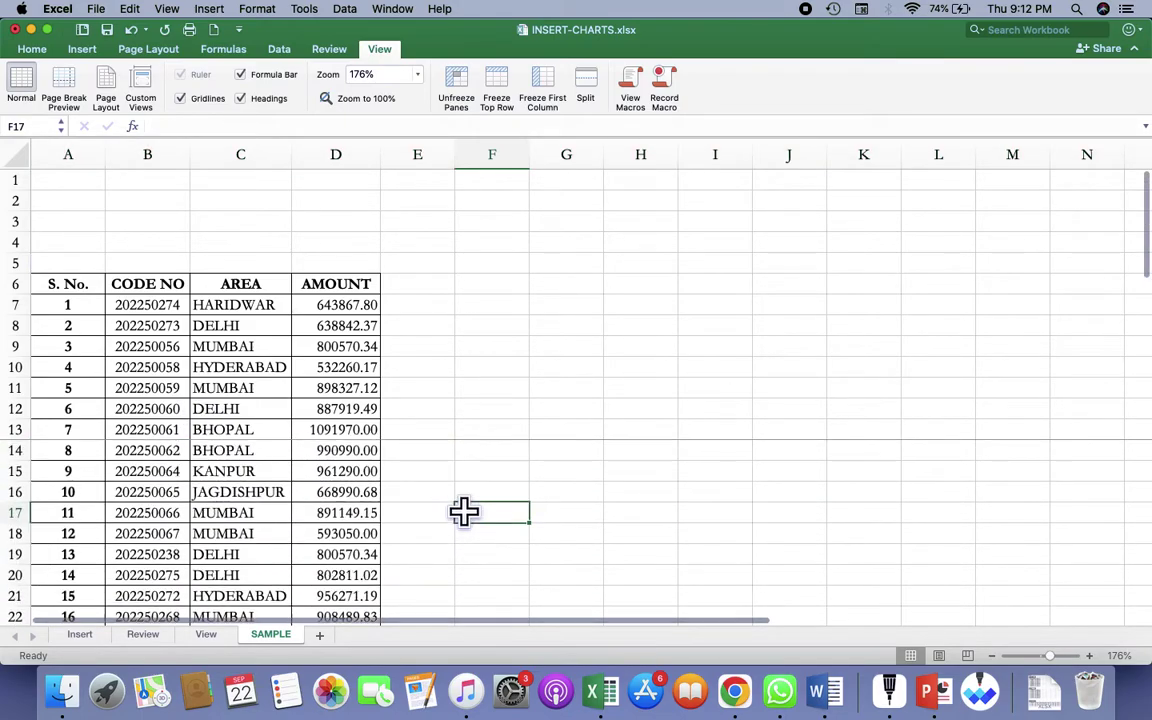
pyautogui.click(458, 88)
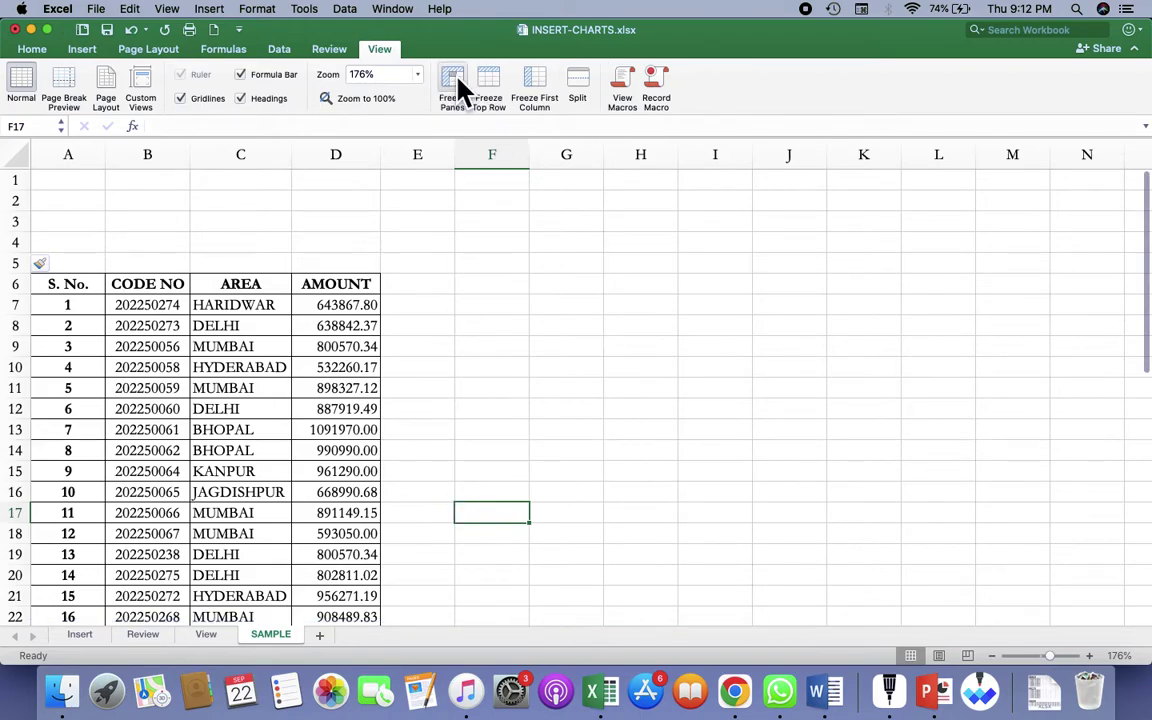
# Freeze panes at column D so columns A–C stay fixed, then test with the arrow keys.
pyautogui.click(352, 154)
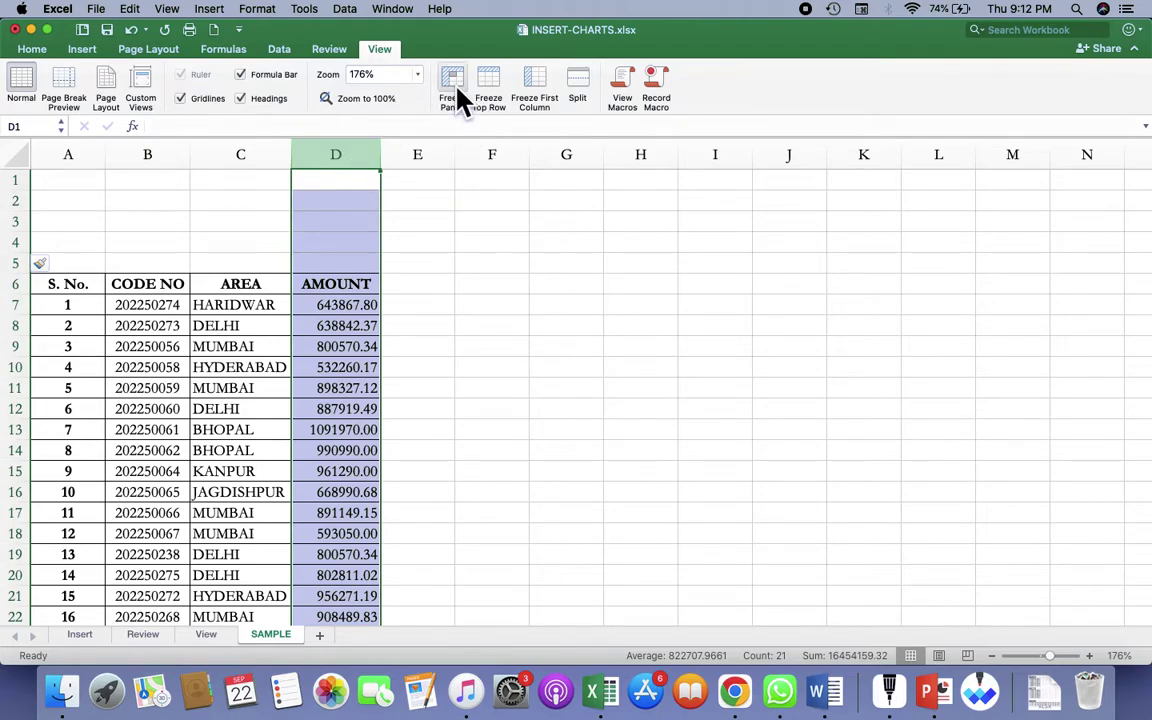
pyautogui.click(458, 97)
pyautogui.click(457, 285)
pyautogui.press('Right')
pyautogui.press('Right')
pyautogui.press('Right')
pyautogui.press('Right')
pyautogui.press('Right')
pyautogui.press('Right')
pyautogui.press('Right')
pyautogui.press('Right')
pyautogui.press('Right')
pyautogui.press('Right')
pyautogui.press('Right')
pyautogui.press('Right')
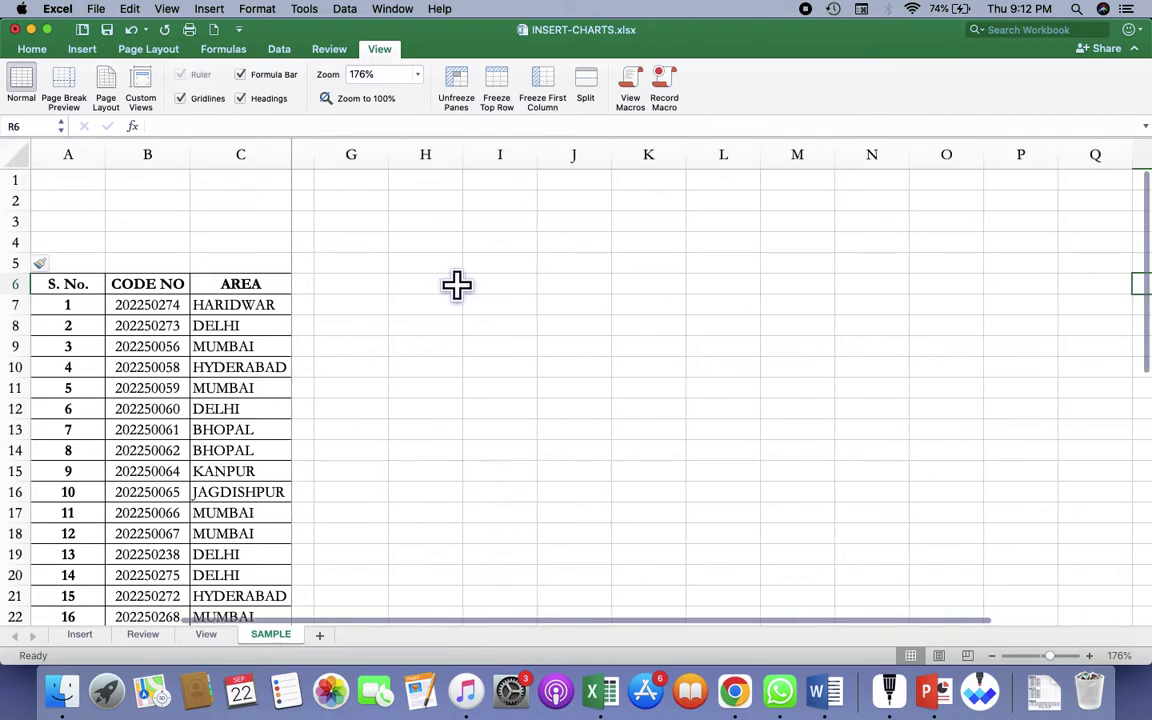
pyautogui.press('Right')
pyautogui.press('Right')
pyautogui.press('Right')
pyautogui.press('Right')
pyautogui.press('Left')
pyautogui.press('Left')
pyautogui.press('Left')
pyautogui.press('Left')
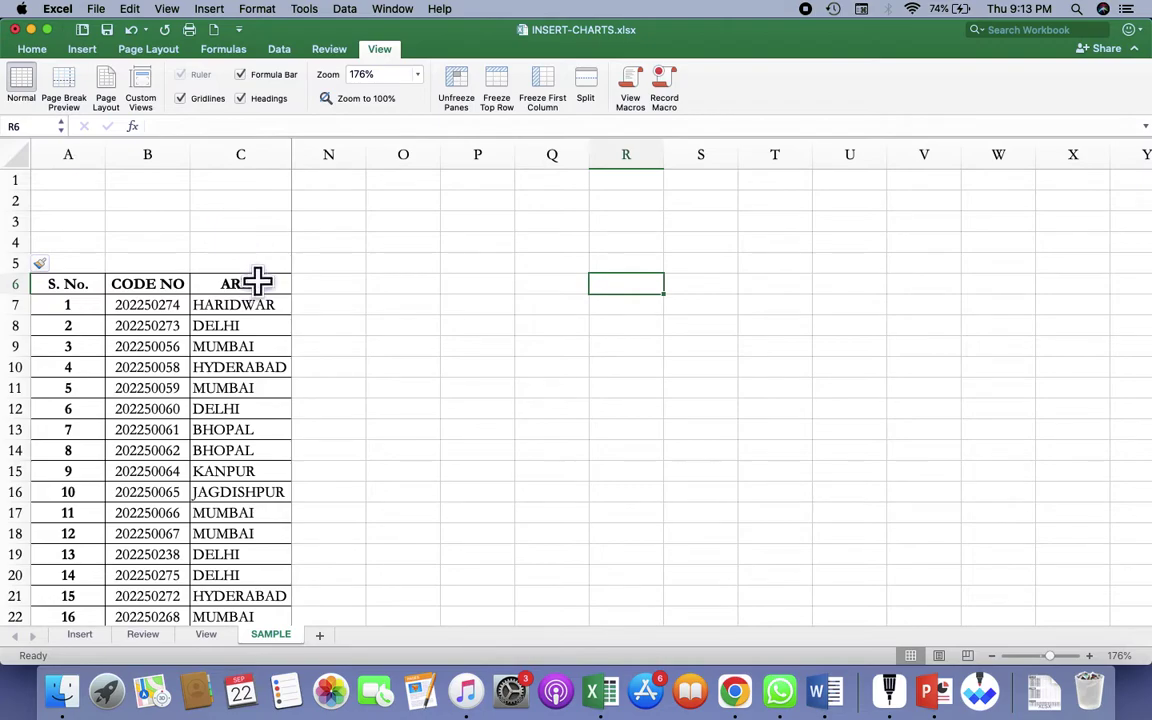
pyautogui.click(330, 302)
pyautogui.press('Left')
pyautogui.press('Left')
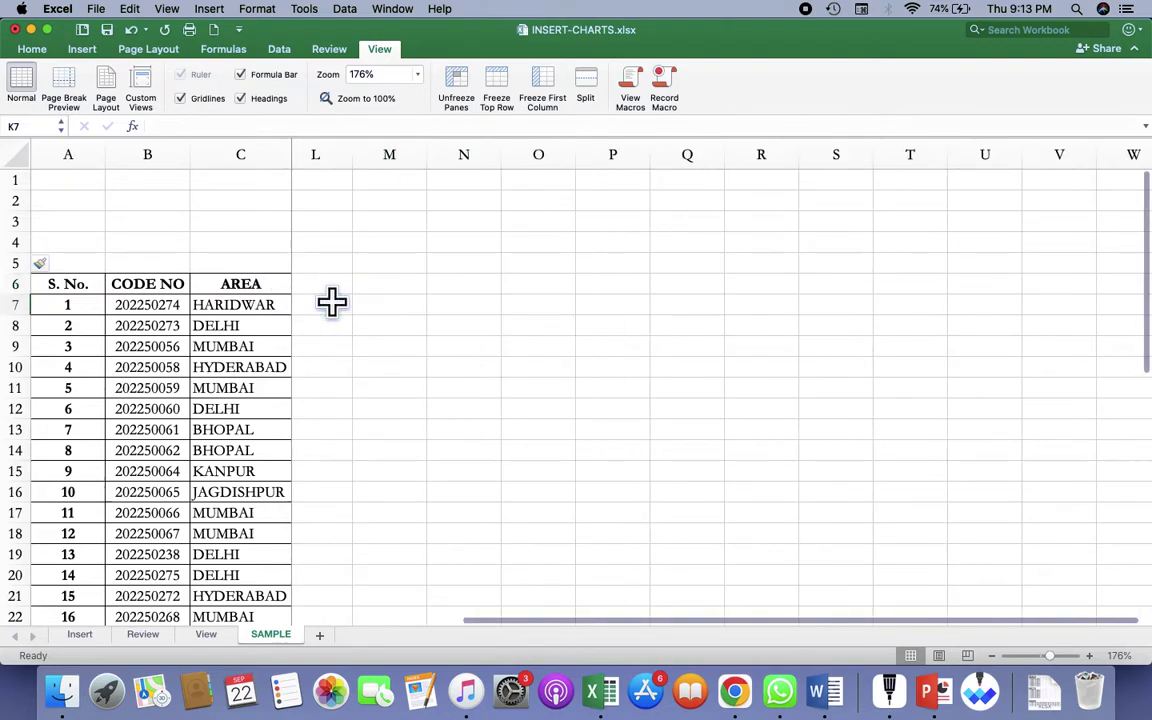
pyautogui.press('Left')
pyautogui.press('Left')
pyautogui.press('Left')
pyautogui.press('Left')
pyautogui.press('Left')
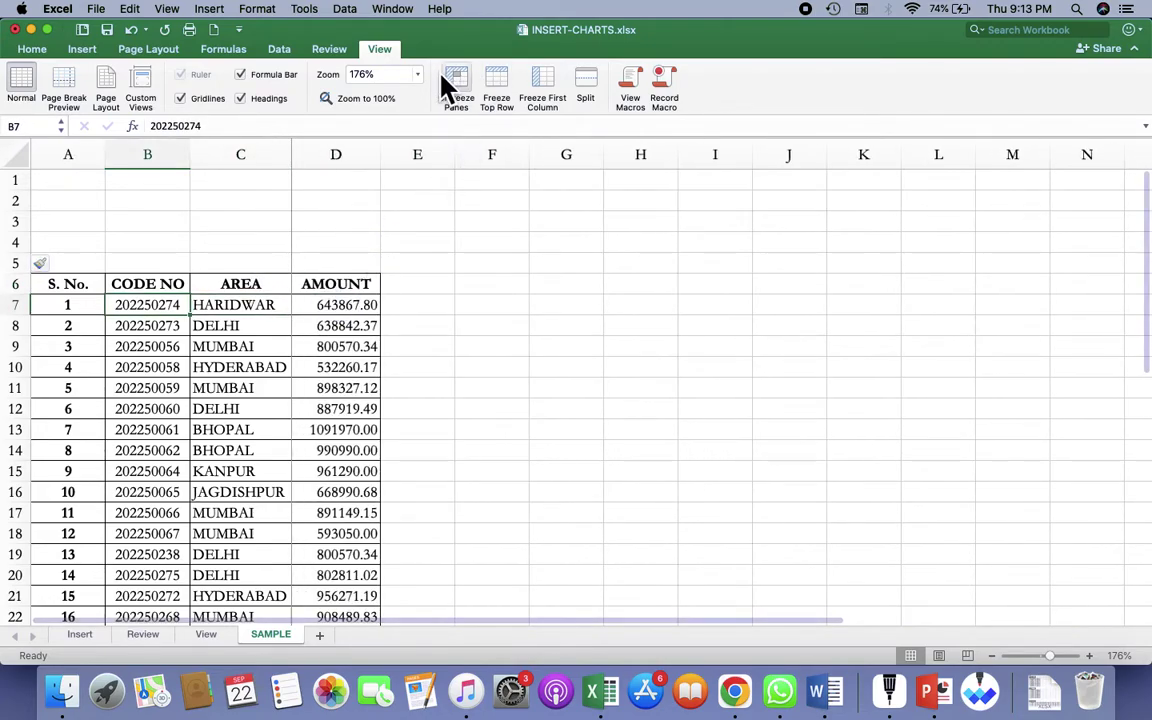
# Unfreeze the columns, then select row 1, columns A and D, and finally blank rows 1–5.
pyautogui.click(452, 88)
pyautogui.click(435, 305)
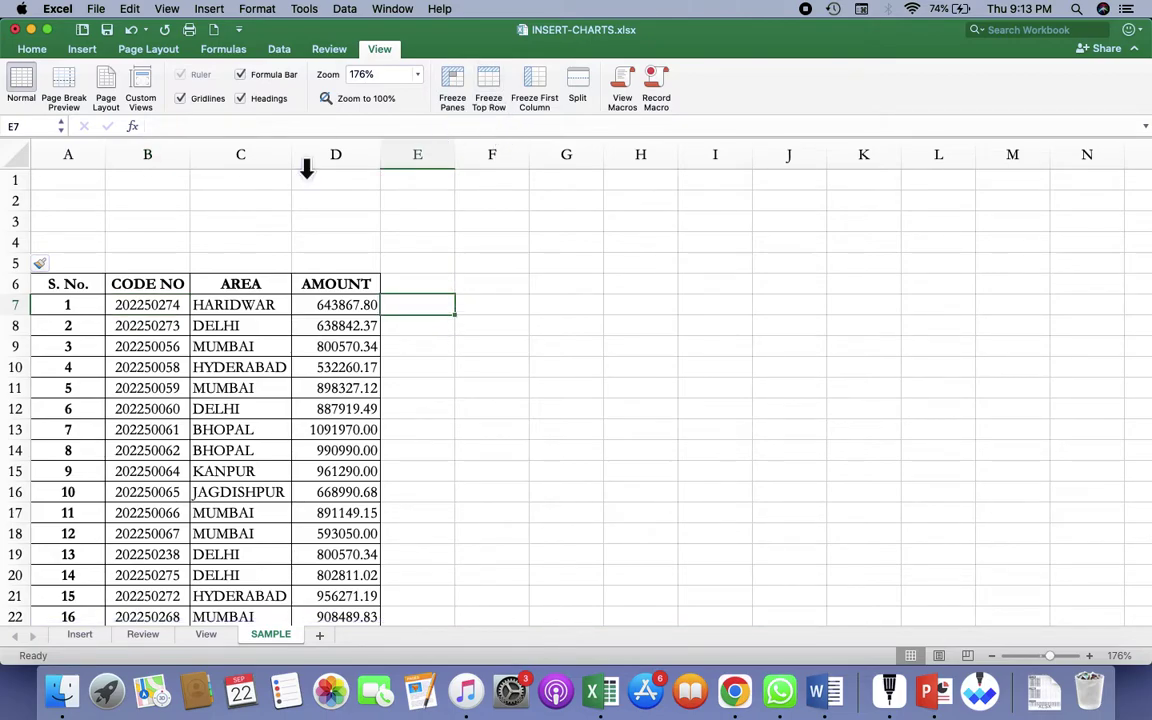
pyautogui.click(8, 180)
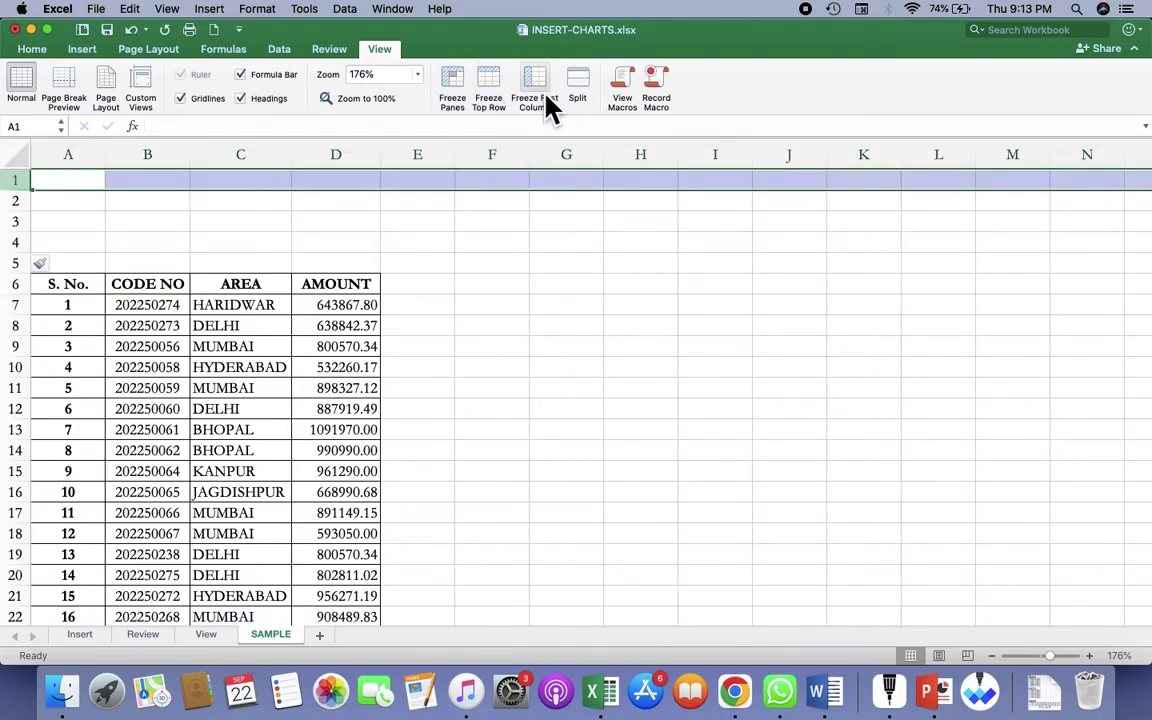
pyautogui.click(69, 150)
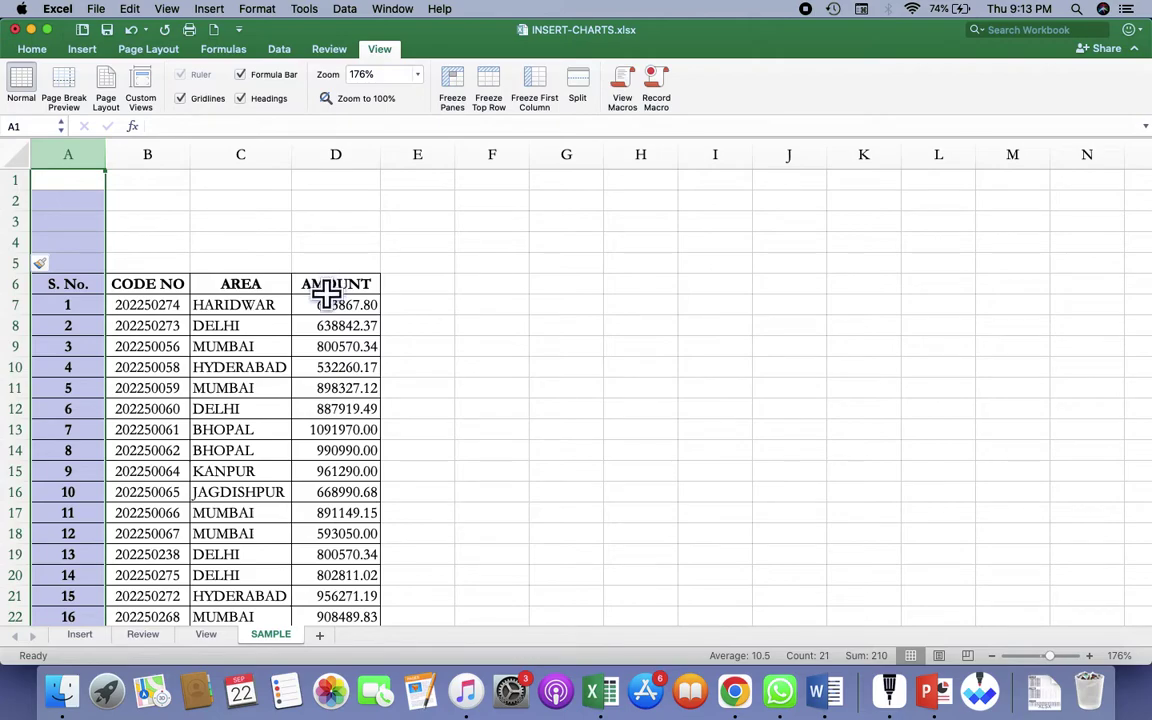
pyautogui.click(349, 152)
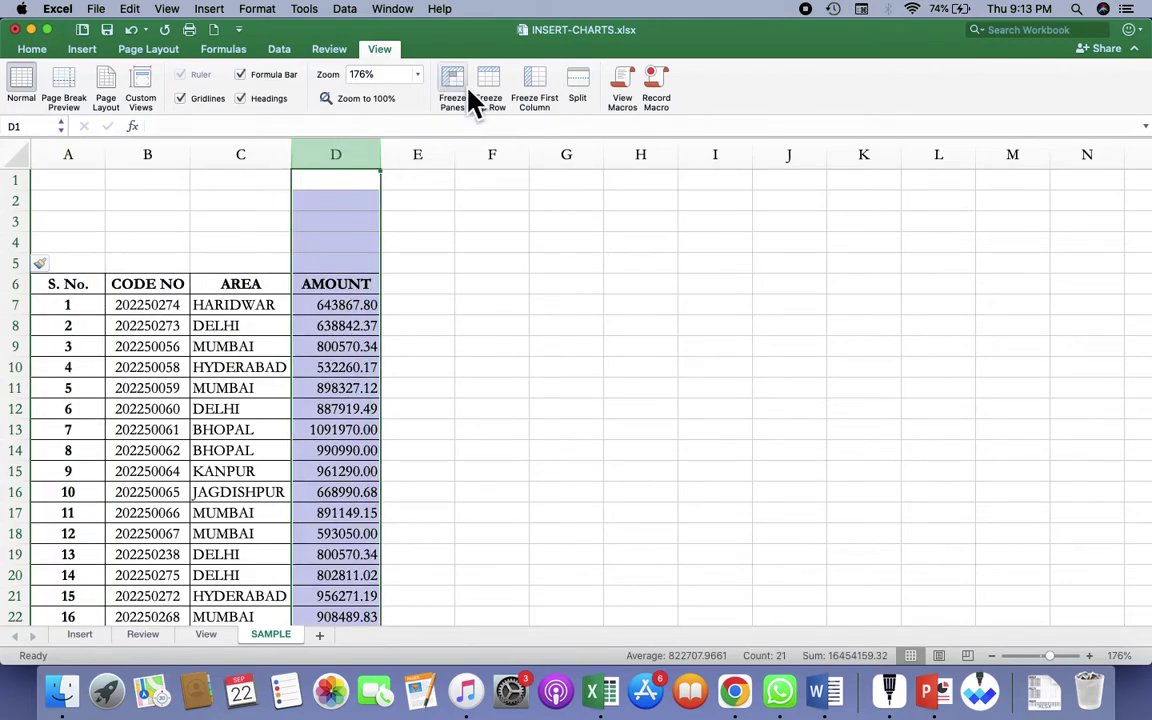
pyautogui.moveTo(14, 257); pyautogui.dragTo(20, 181)
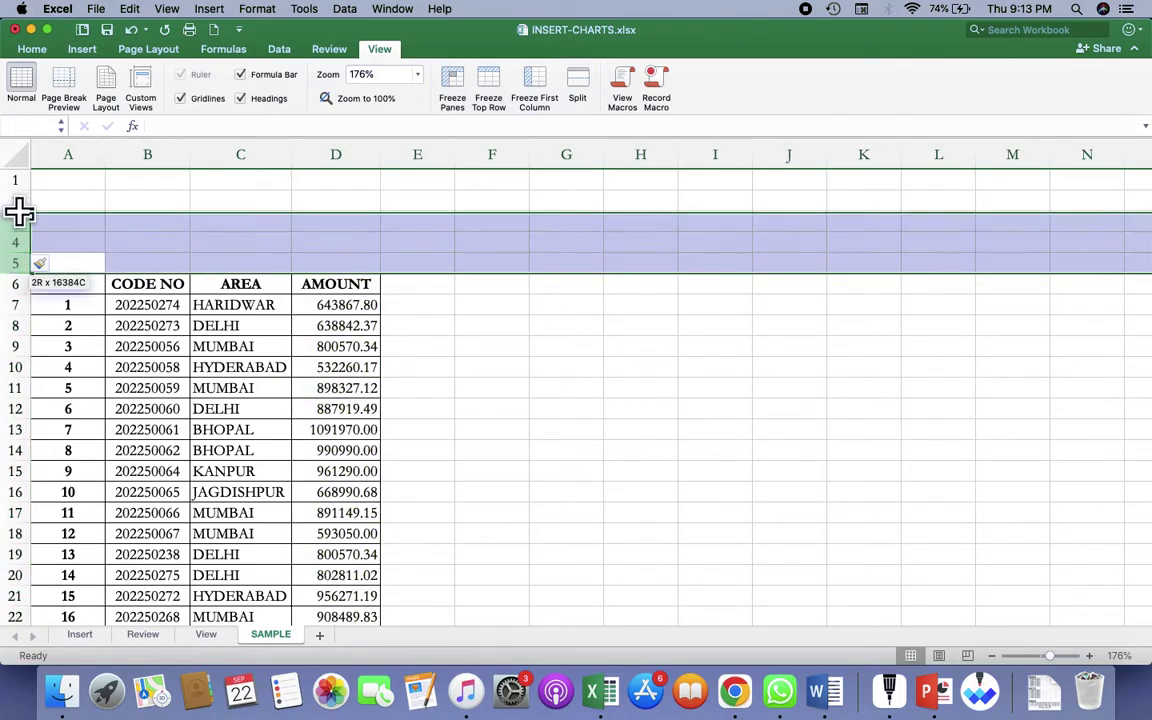
# Delete blank rows 1–5 so the header returns to row 1.
pyautogui.rightClick(20, 181)
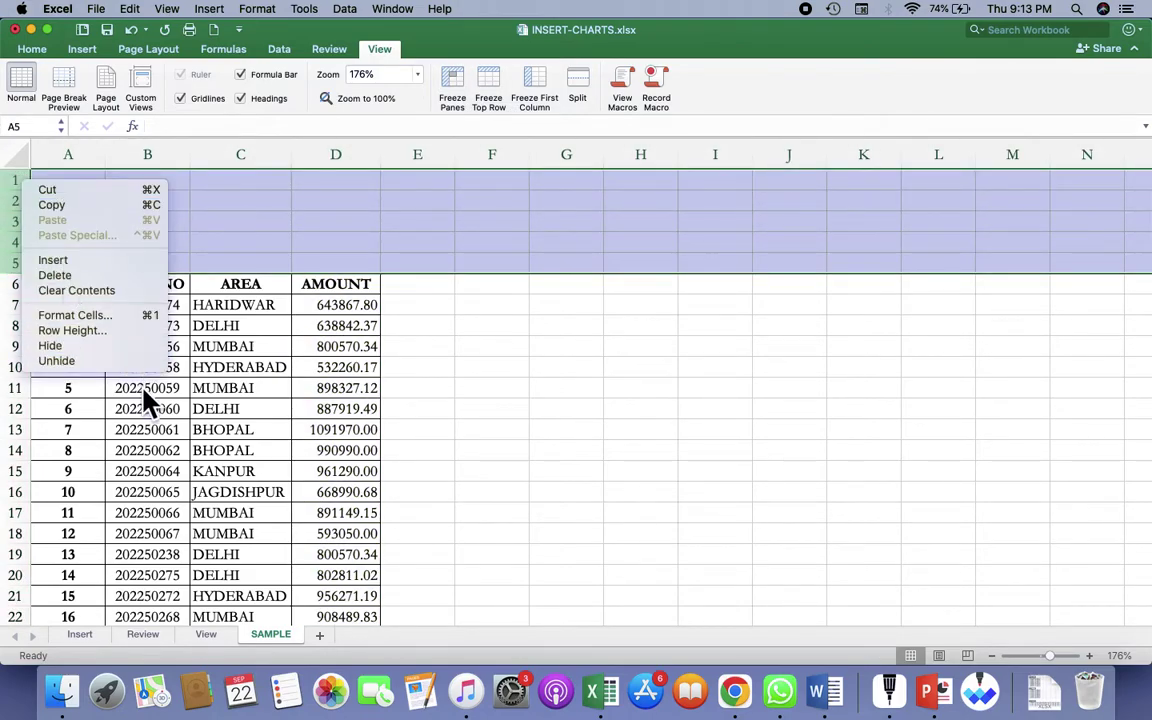
pyautogui.click(95, 275)
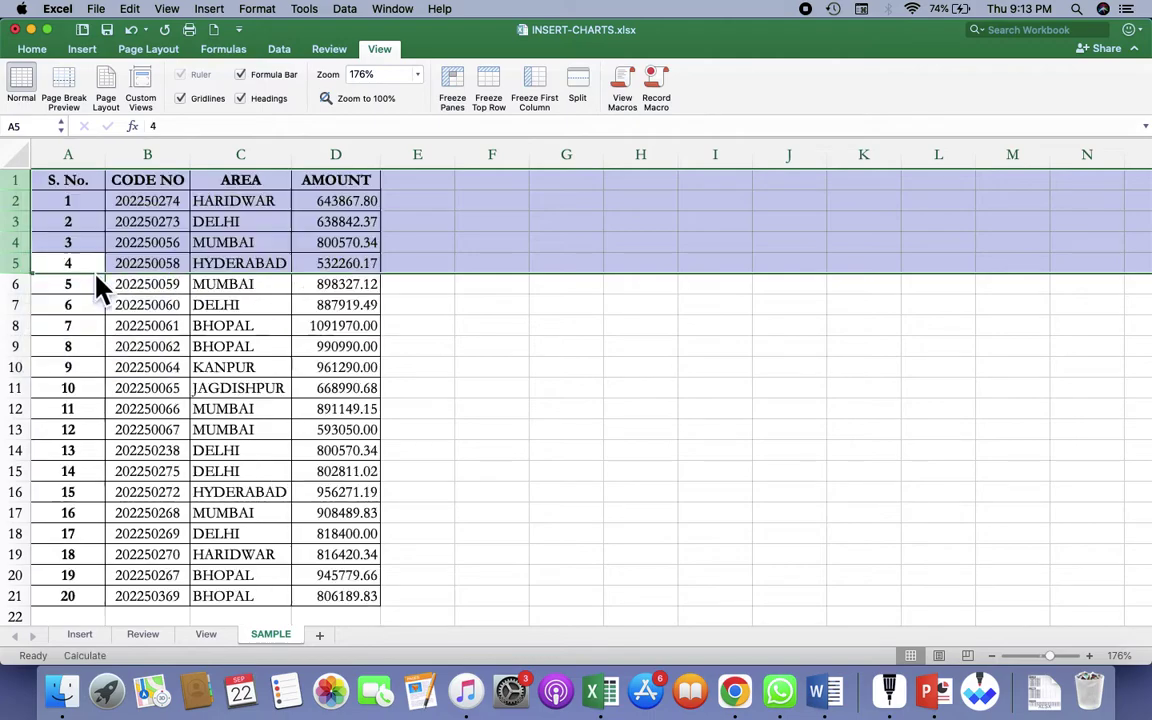
pyautogui.click(457, 263)
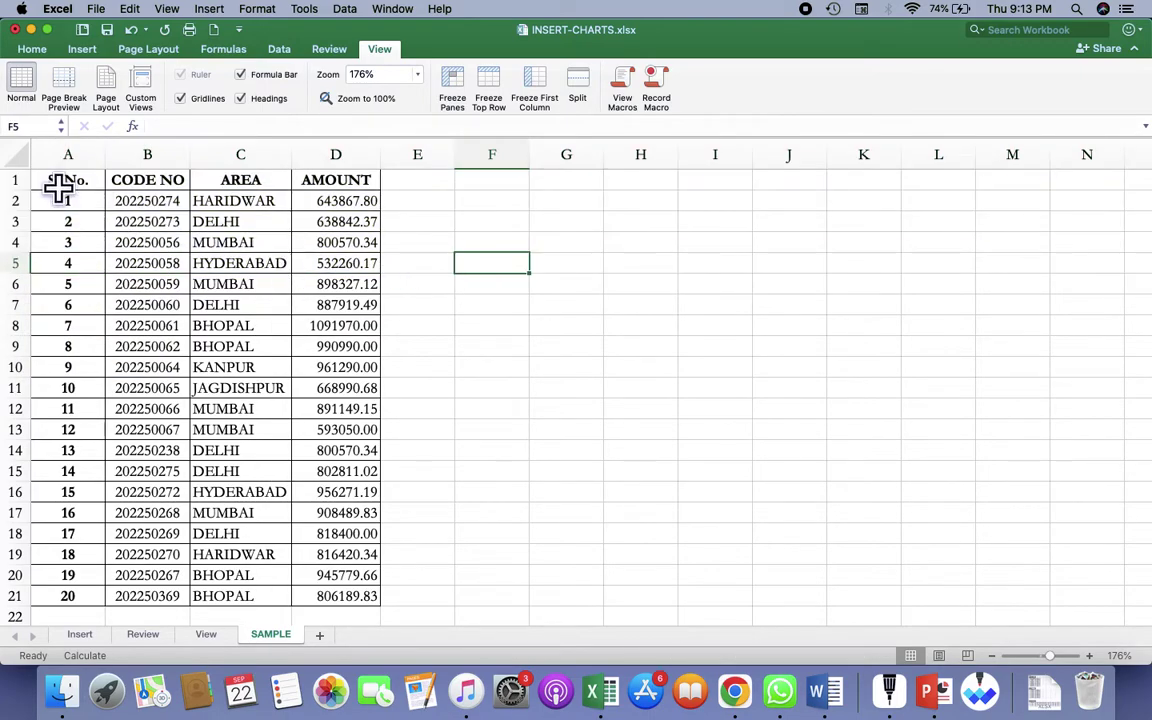
# Freeze panes at cell B2 to lock the header row and S. No. column.
pyautogui.click(68, 154)
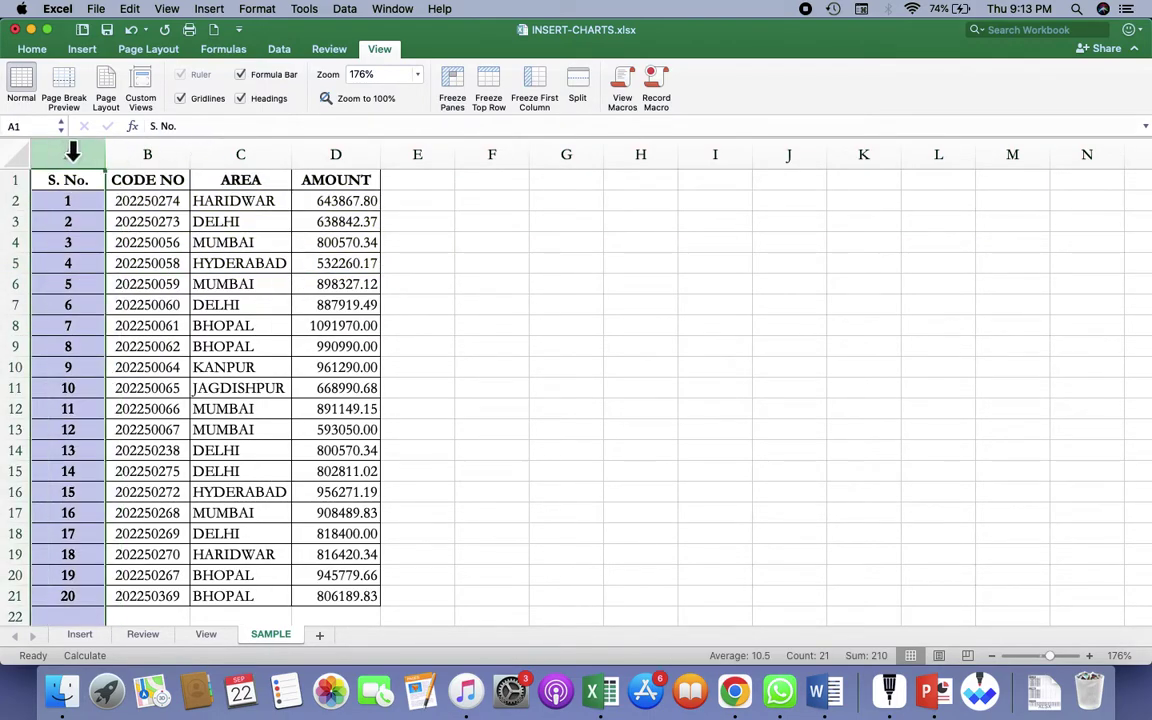
pyautogui.click(15, 176)
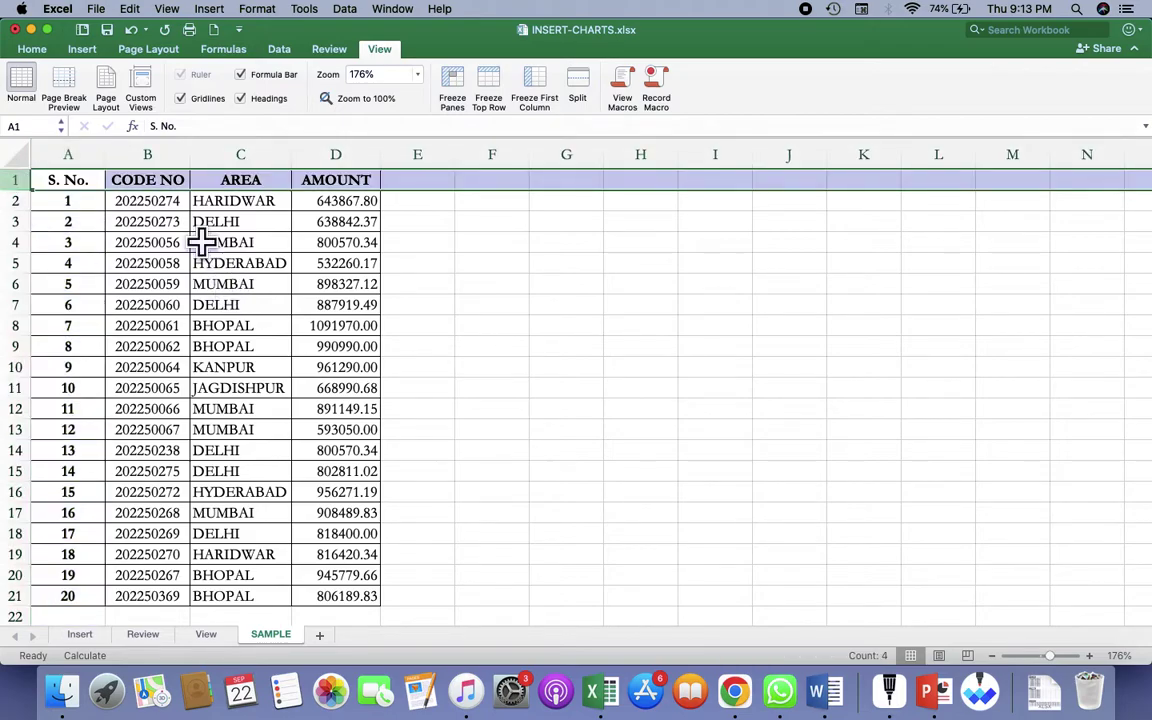
pyautogui.click(144, 200)
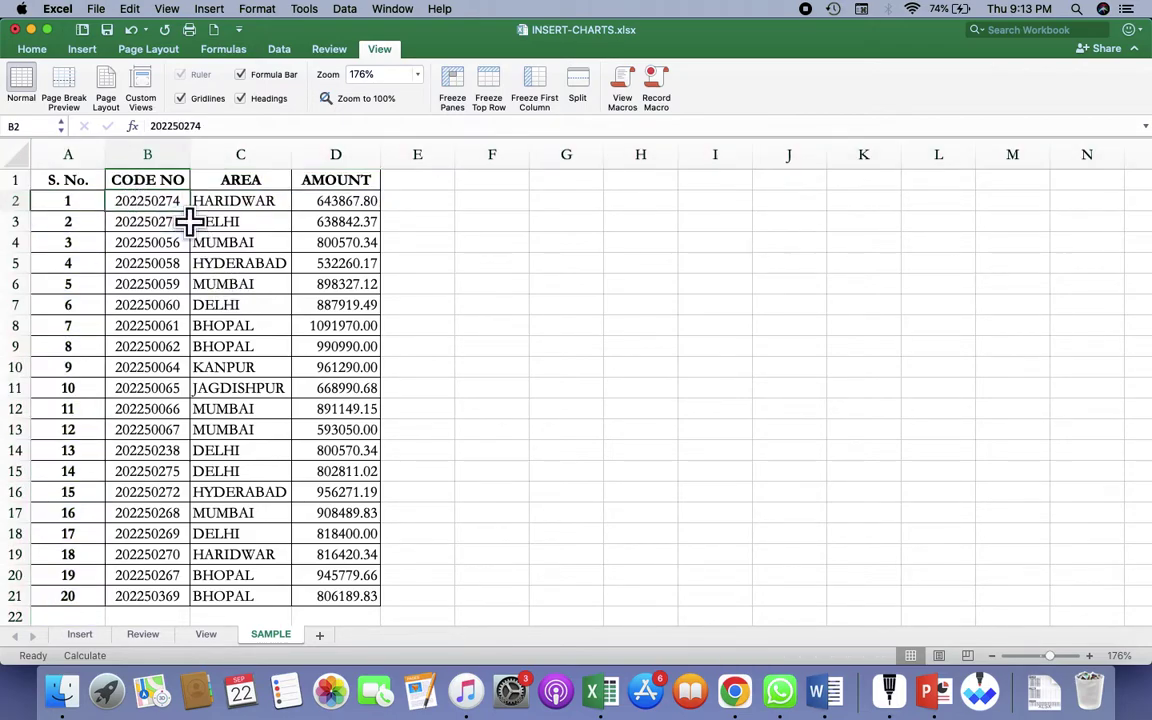
pyautogui.click(453, 88)
# Move down and right through the table to test the B2 freeze.
pyautogui.press('Down')
pyautogui.press('Down')
pyautogui.press('Down')
pyautogui.press('Down')
pyautogui.press('Down')
pyautogui.press('Down')
pyautogui.press('Down')
pyautogui.press('Down')
pyautogui.press('Down')
pyautogui.press('Down')
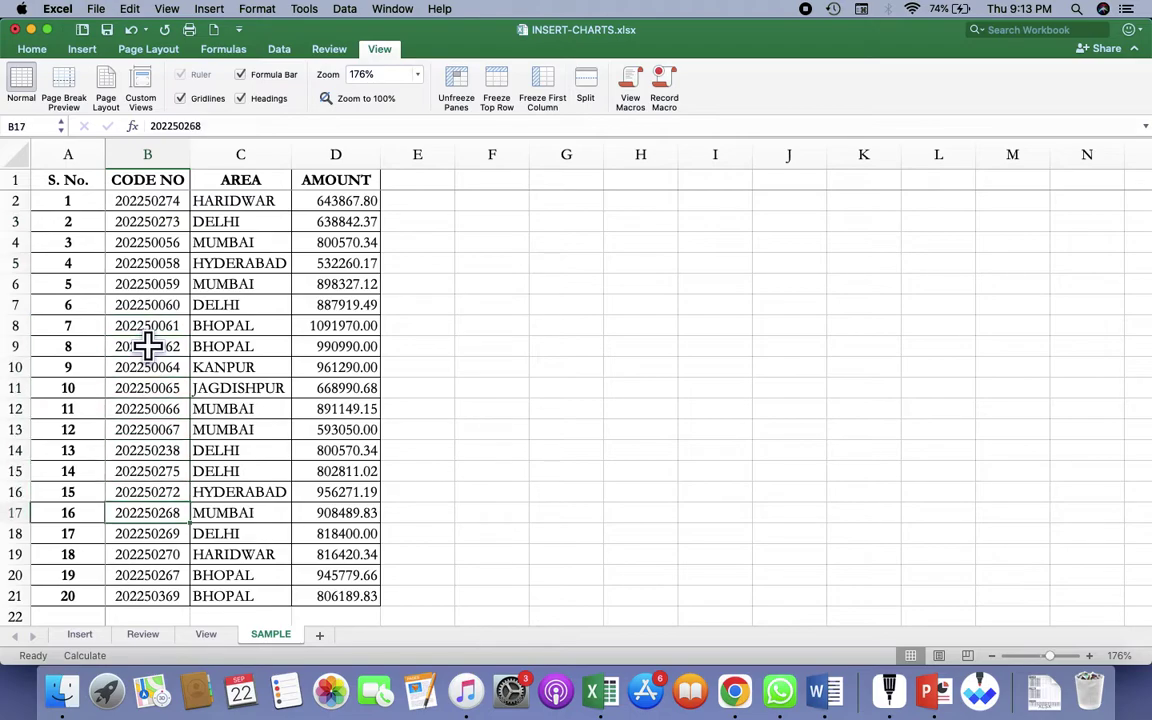
pyautogui.press('Down')
pyautogui.press('Down')
pyautogui.press('Down')
pyautogui.press('Down')
pyautogui.press('Down')
pyautogui.press('Down')
pyautogui.press('Down')
pyautogui.press('Down')
pyautogui.press('Down')
pyautogui.press('Right')
pyautogui.press('Right')
pyautogui.press('Right')
pyautogui.press('Right')
pyautogui.press('Right')
pyautogui.press('Right')
pyautogui.press('Right')
pyautogui.press('Right')
pyautogui.press('Right')
pyautogui.press('Left')
pyautogui.press('Left')
pyautogui.press('Left')
pyautogui.press('Left')
pyautogui.press('Left')
pyautogui.press('Left')
pyautogui.press('Left')
pyautogui.press('Left')
pyautogui.press('Left')
pyautogui.press('Left')
pyautogui.press('Left')
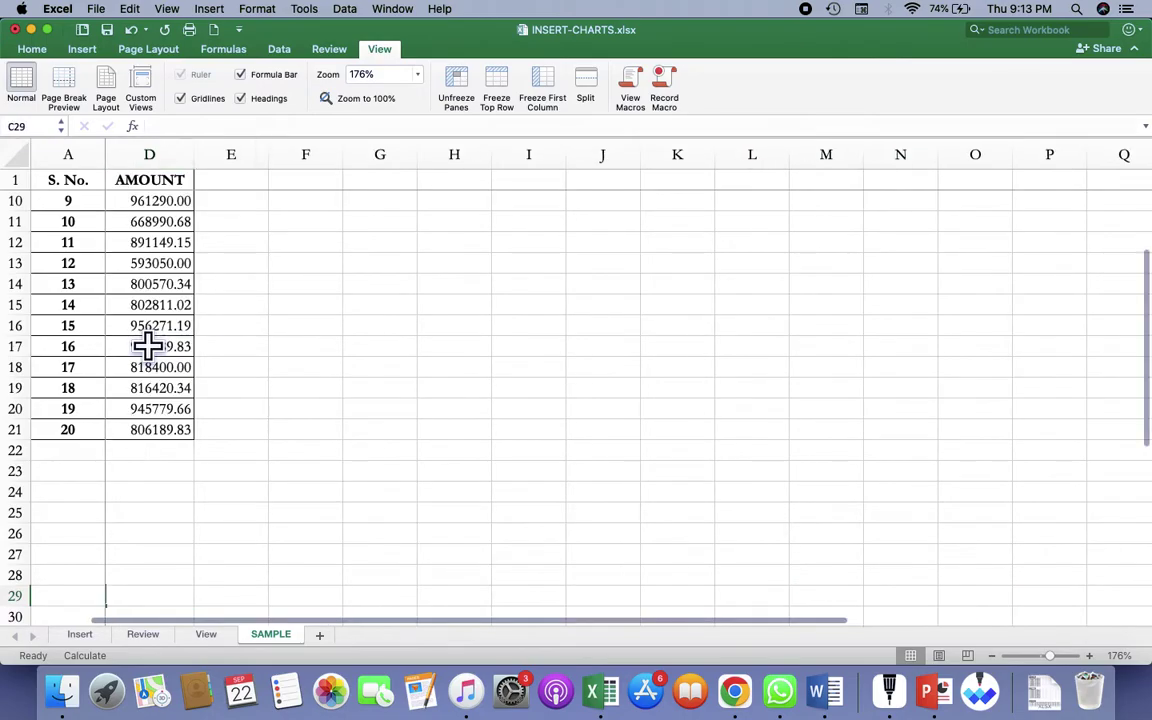
pyautogui.press('Left')
pyautogui.press('Right')
pyautogui.press('Right')
pyautogui.press('Right')
pyautogui.press('Right')
pyautogui.press('Right')
pyautogui.scroll(-3, 152, 344)
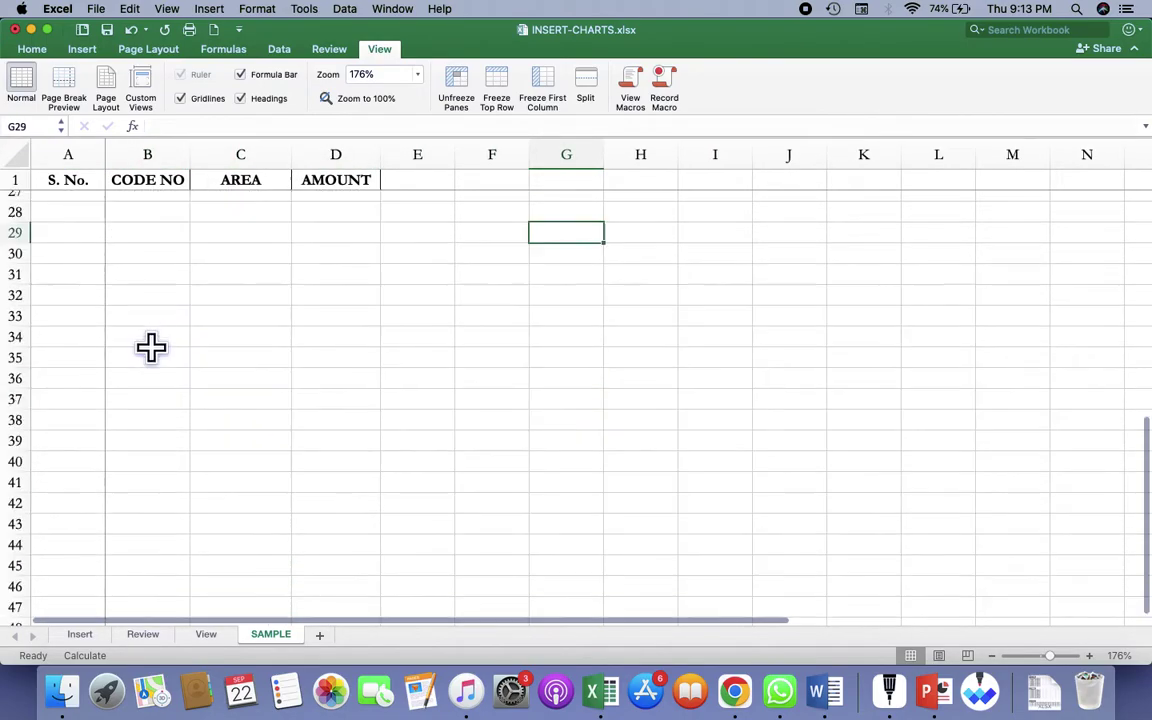
pyautogui.scroll(5, 152, 350)
pyautogui.scroll(3, 152, 355)
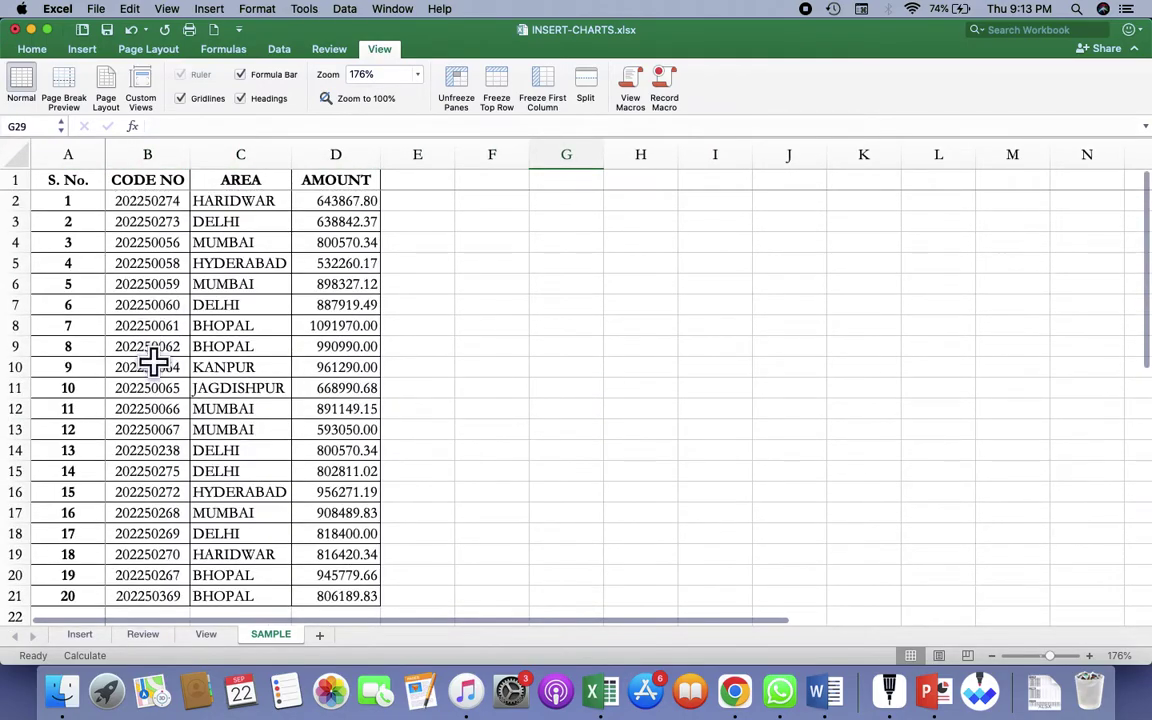
# Unfreeze and refreeze panes at B2, then recheck row 1 and column A stay fixed.
pyautogui.click(147, 200)
pyautogui.click(458, 88)
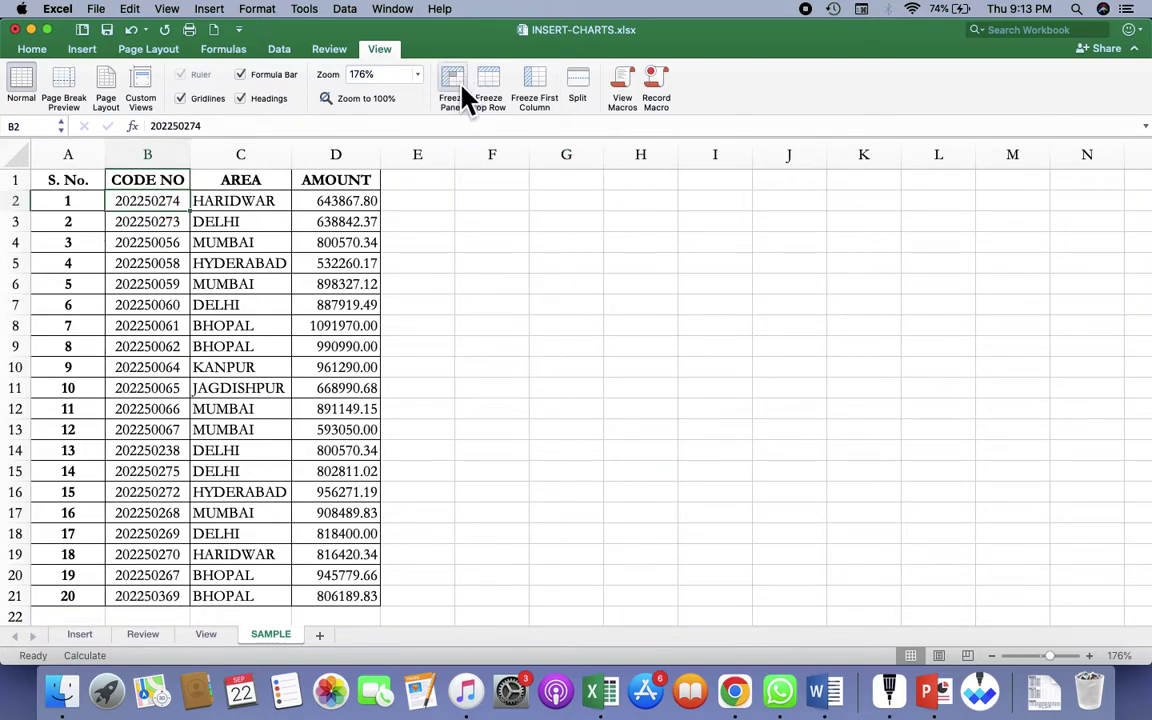
pyautogui.click(460, 92)
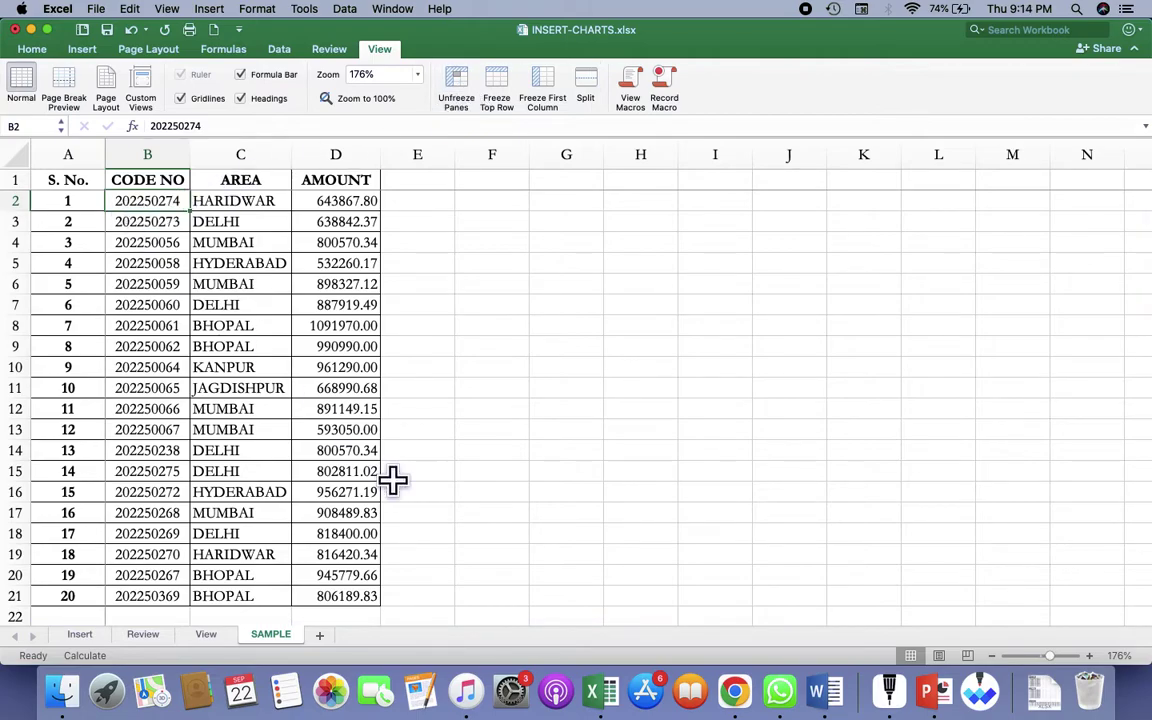
pyautogui.press('Right')
pyautogui.press('Right')
pyautogui.press('Right')
pyautogui.press('Right')
pyautogui.press('Right')
pyautogui.press('Right')
pyautogui.press('Right')
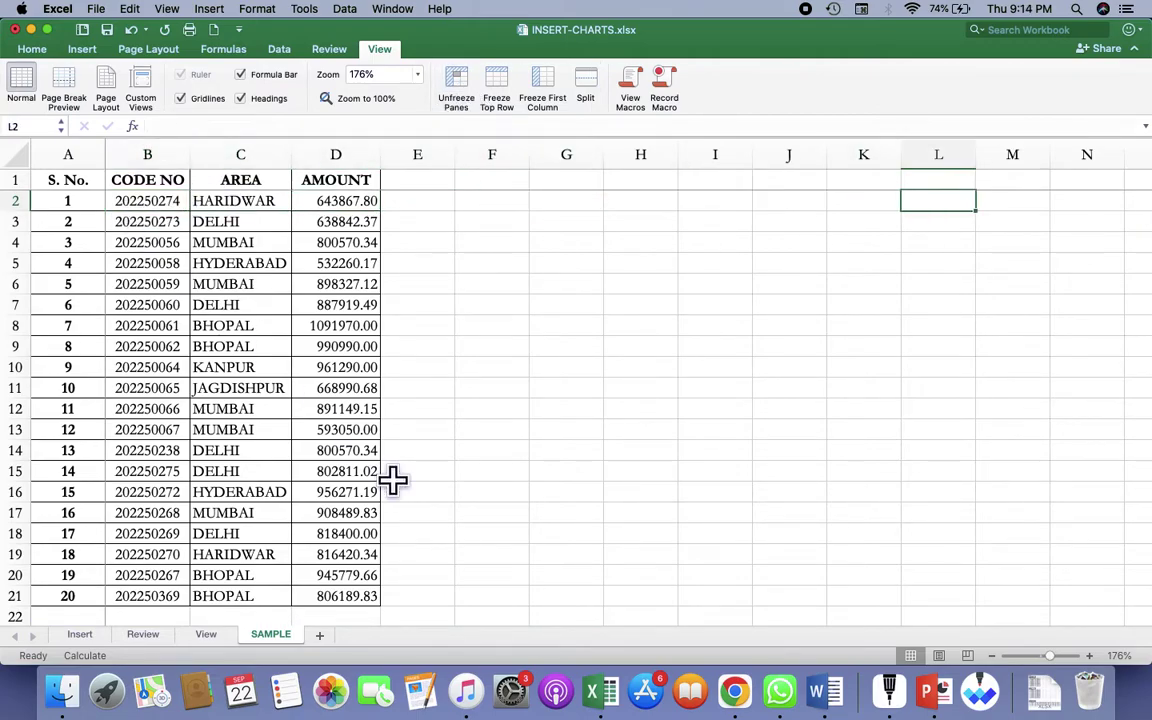
pyautogui.press('Right')
pyautogui.press('Right')
pyautogui.press('Right')
pyautogui.press('Left')
pyautogui.press('Left')
pyautogui.press('Left')
pyautogui.press('Left')
pyautogui.press('Left')
pyautogui.press('Left')
pyautogui.press('Left')
pyautogui.press('Left')
pyautogui.press('Left')
pyautogui.press('Left')
pyautogui.press('Left')
pyautogui.press('Left')
pyautogui.press('Down')
pyautogui.press('Down')
pyautogui.press('Down')
pyautogui.press('Down')
pyautogui.press('Down')
pyautogui.press('Down')
pyautogui.press('Down')
pyautogui.press('Down')
pyautogui.press('Down')
pyautogui.press('Down')
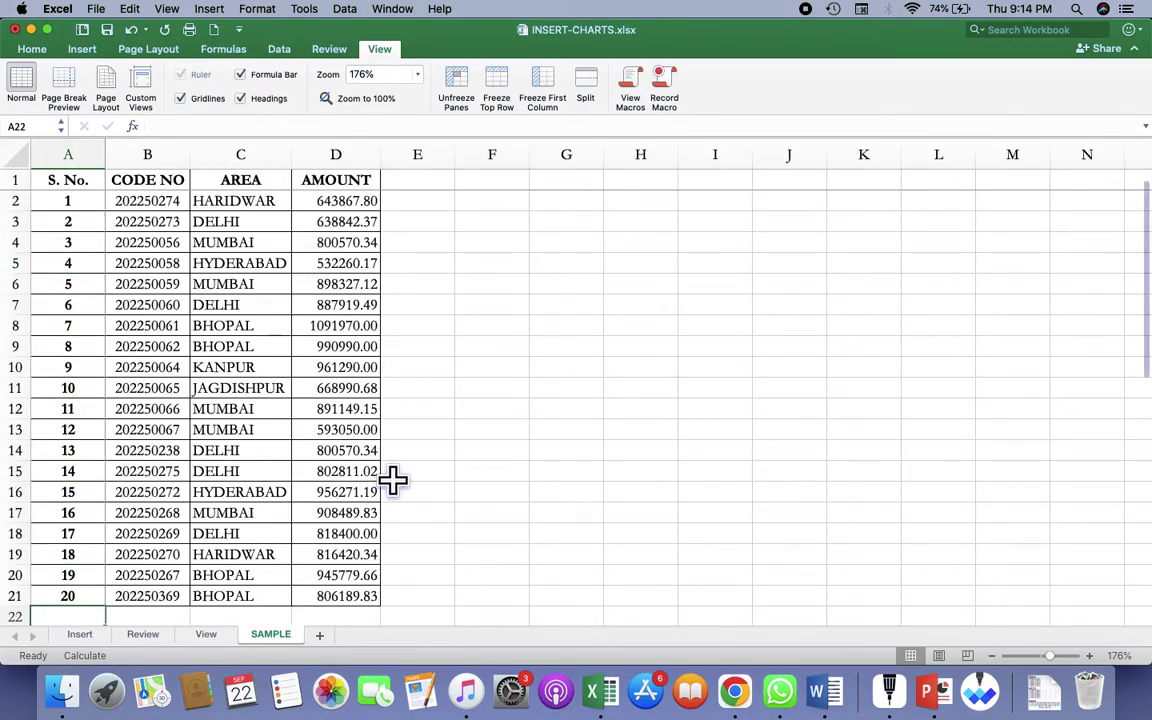
pyautogui.press('Down')
pyautogui.press('Down')
pyautogui.press('Down')
pyautogui.press('Down')
pyautogui.press('Down')
pyautogui.press('Down')
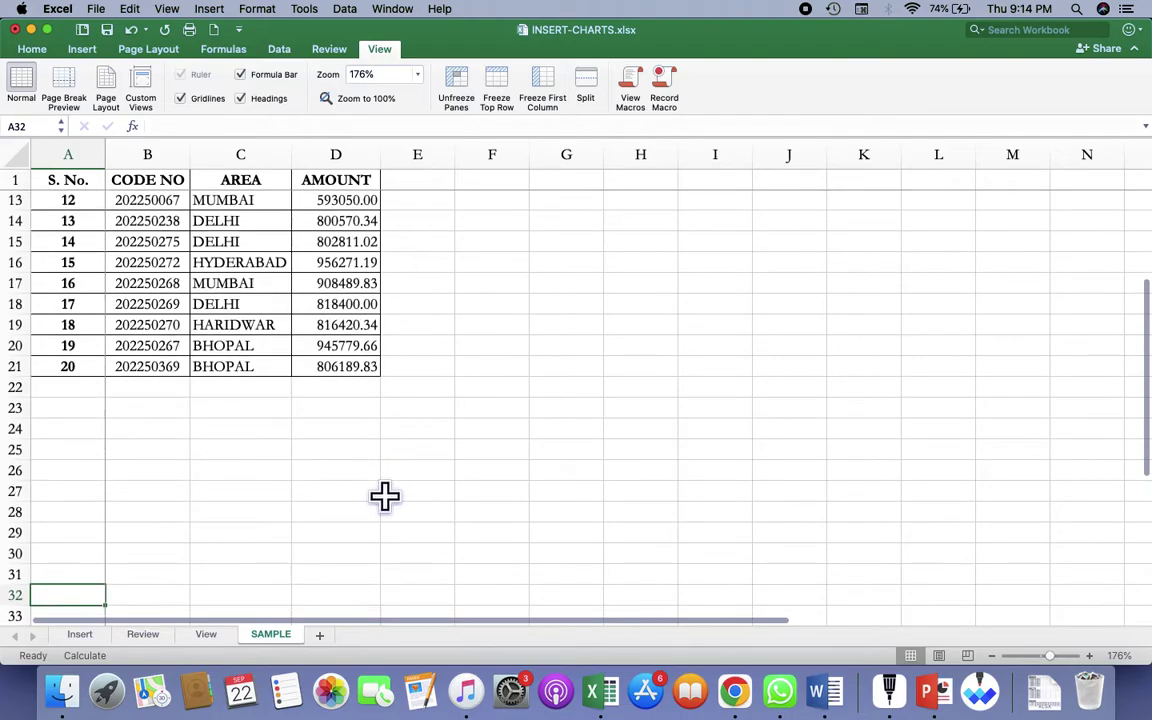
pyautogui.scroll(-5, 385, 496)
pyautogui.scroll(8, 392, 496)
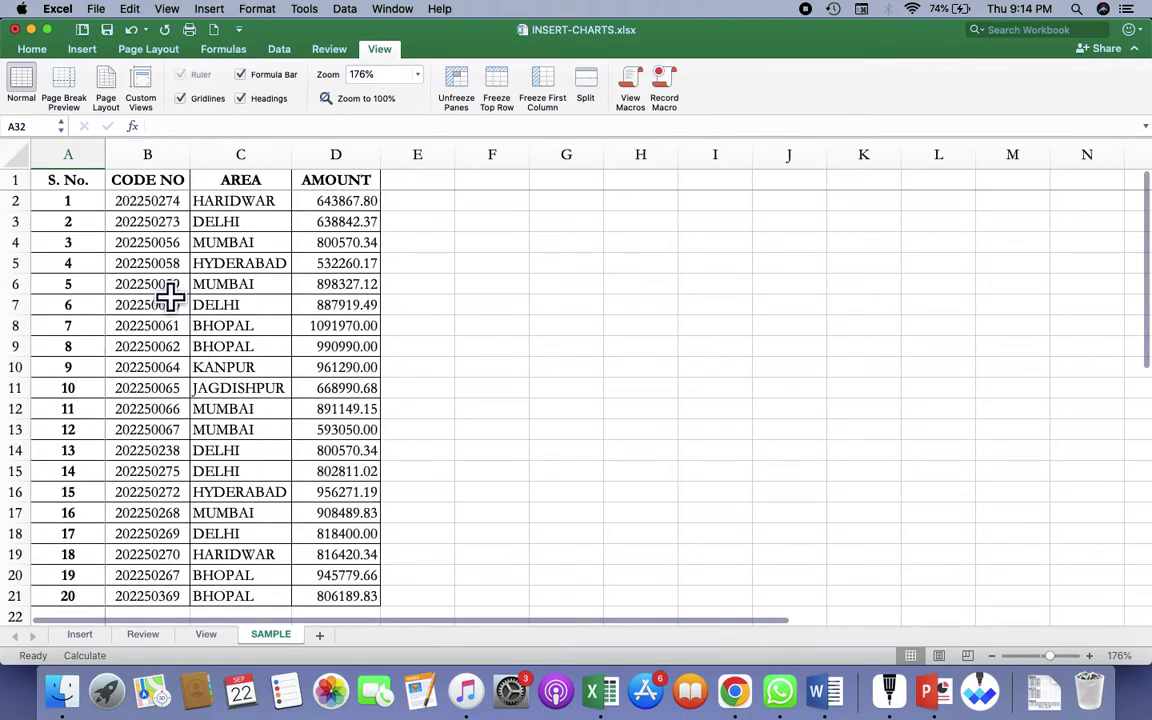
pyautogui.click(139, 195)
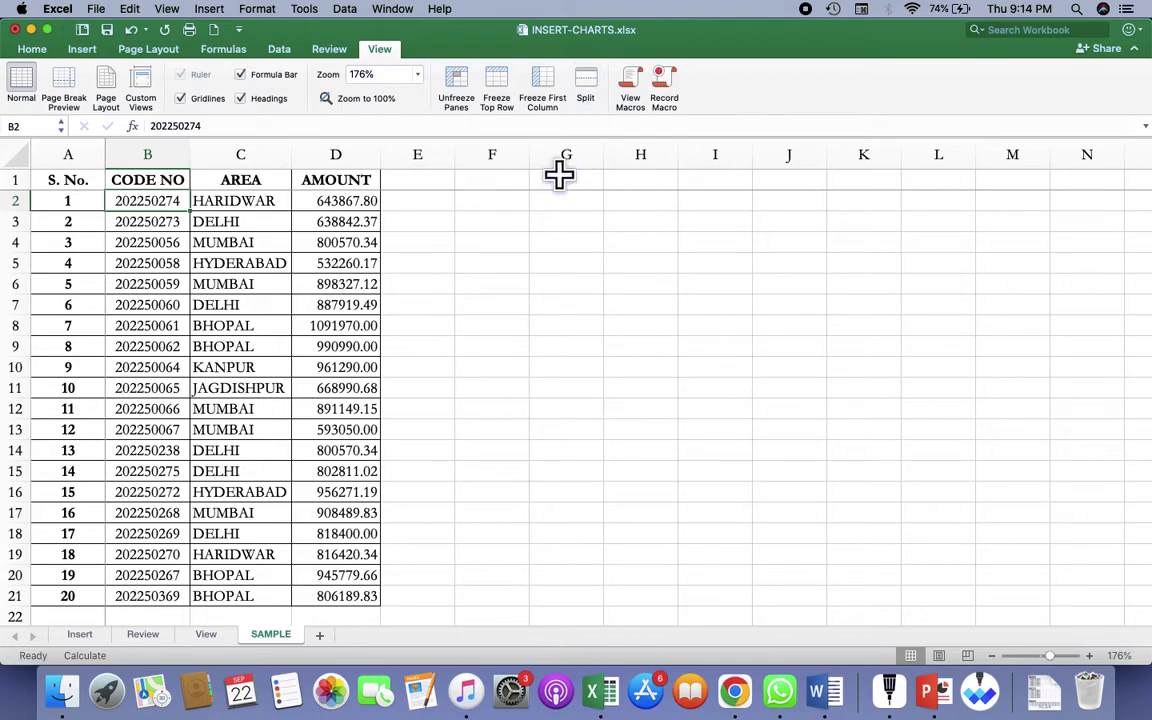
pyautogui.click(591, 92)
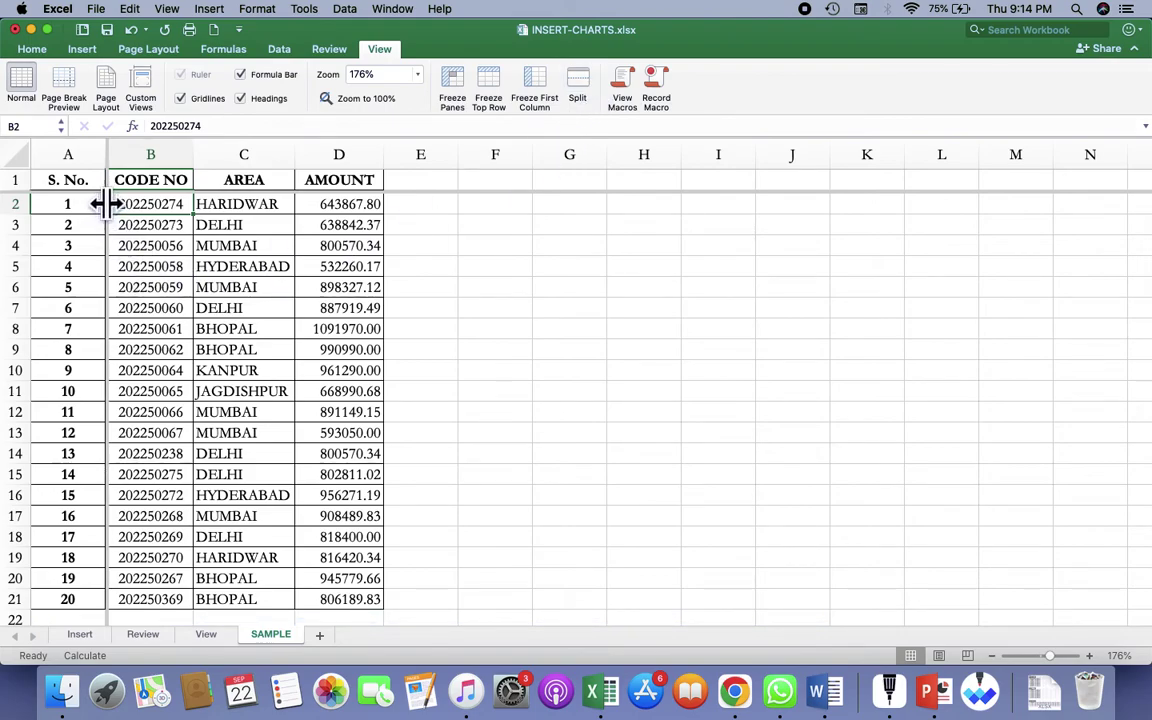
pyautogui.moveTo(105, 190); pyautogui.dragTo(604, 385)
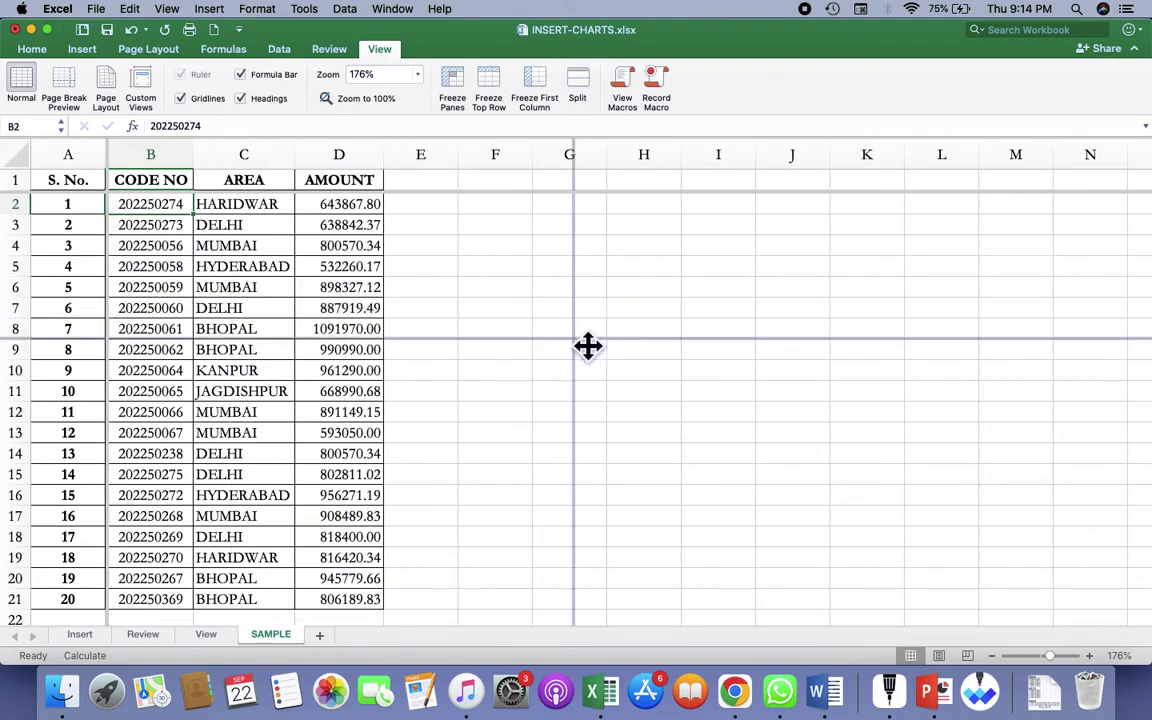
pyautogui.click(478, 283)
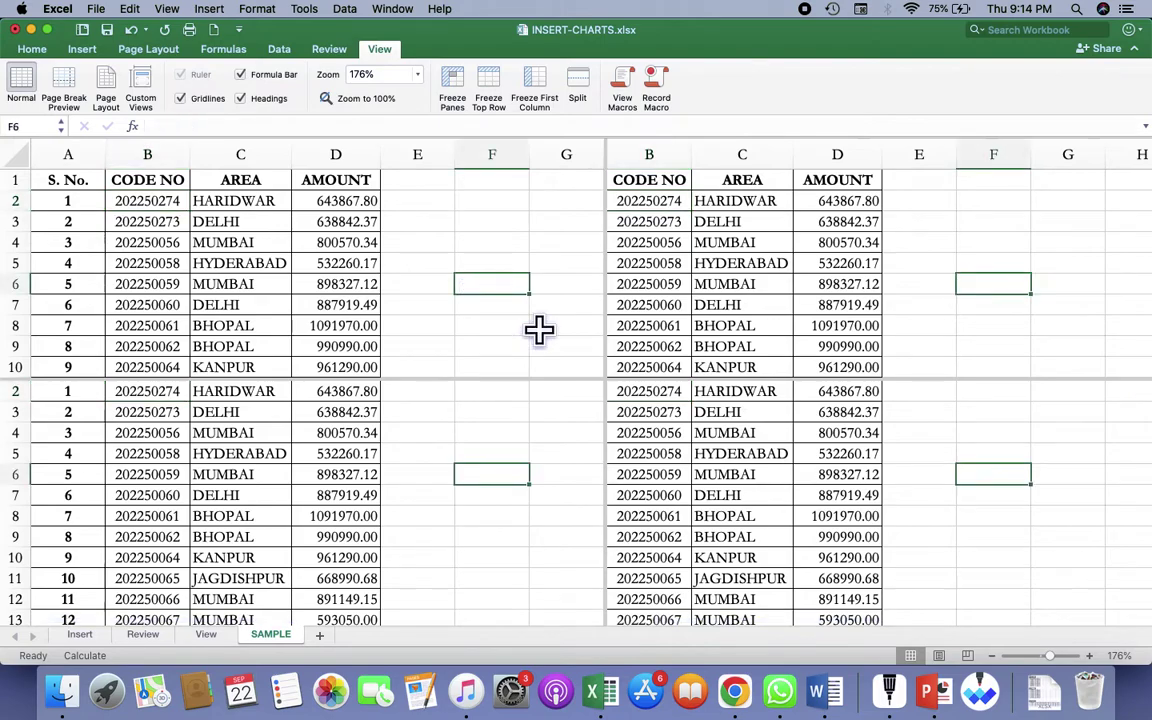
pyautogui.click(928, 258)
pyautogui.click(512, 474)
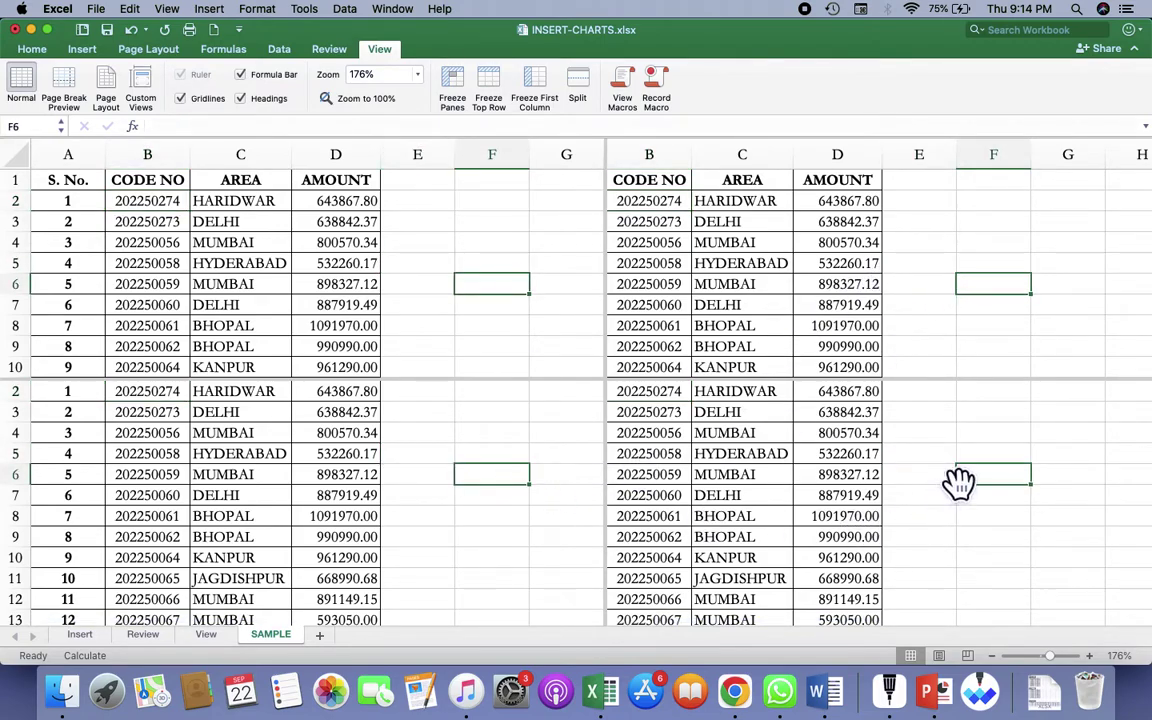
pyautogui.click(915, 300)
pyautogui.click(491, 453)
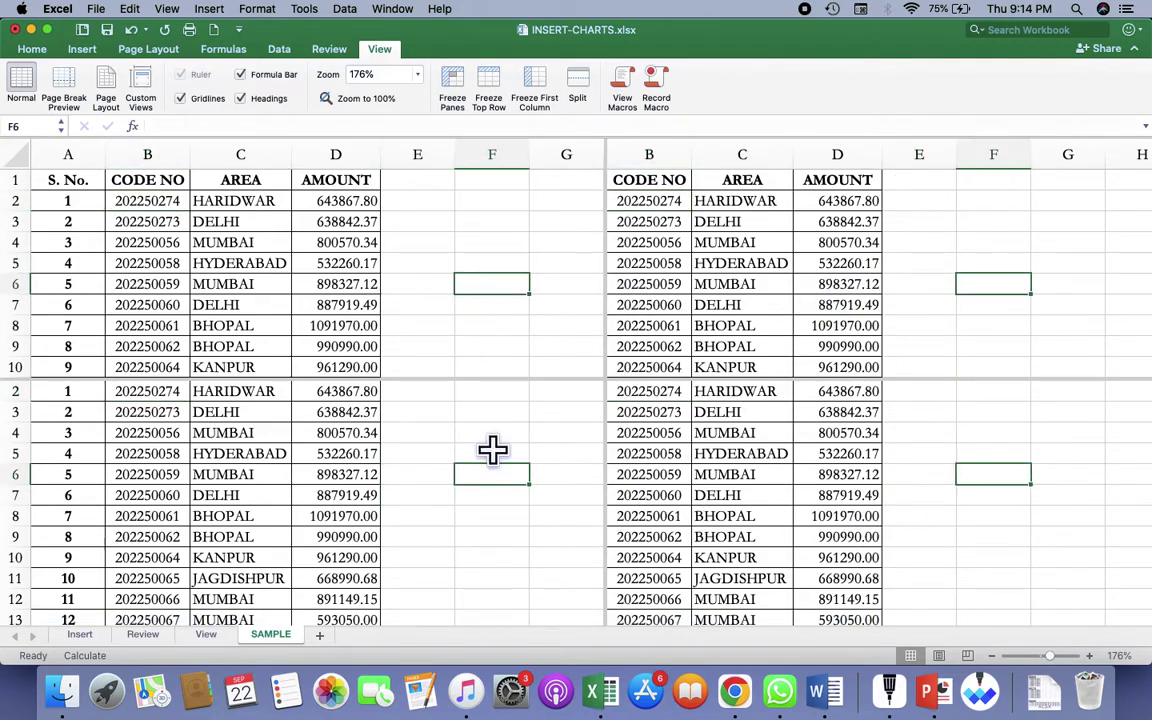
pyautogui.doubleClick(478, 283)
pyautogui.write('AAAA')
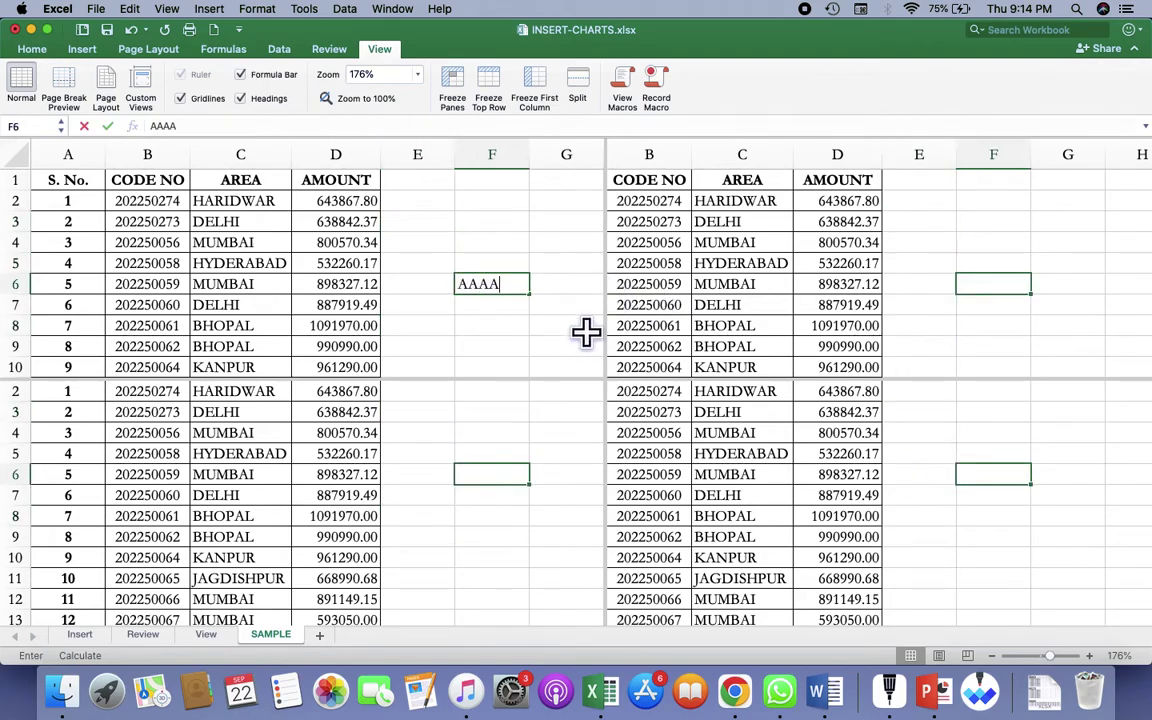
pyautogui.press('Return')
pyautogui.click(506, 285)
pyautogui.press('Delete')
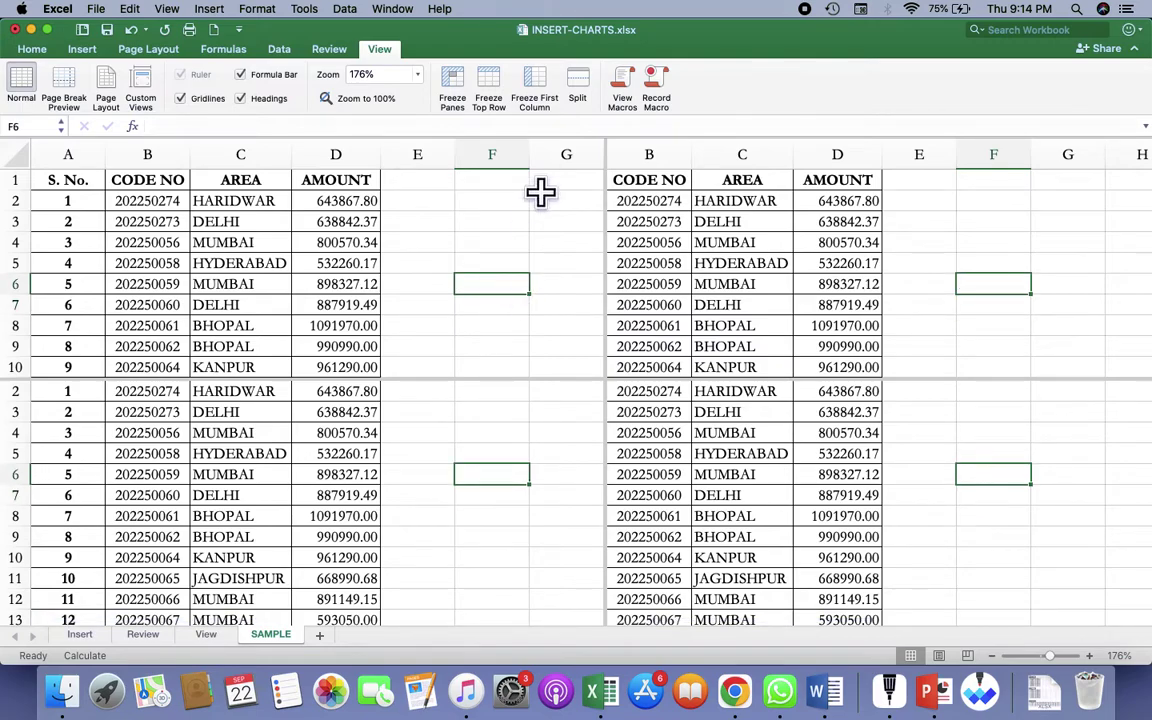
pyautogui.click(586, 92)
pyautogui.scroll(-2, 406, 394)
pyautogui.scroll(2, 406, 394)
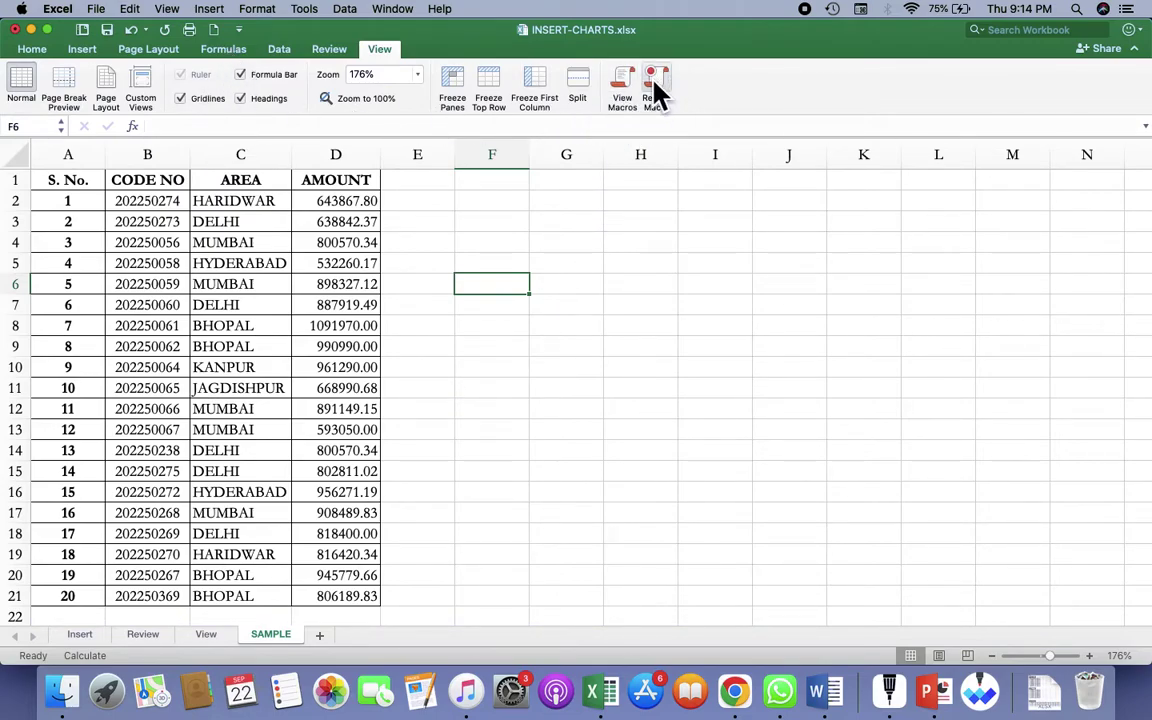
# Show the Review ribbon, browse the Review and Insert sheets, then select G3 (SMALU) on the View sheet.
pyautogui.click(332, 54)
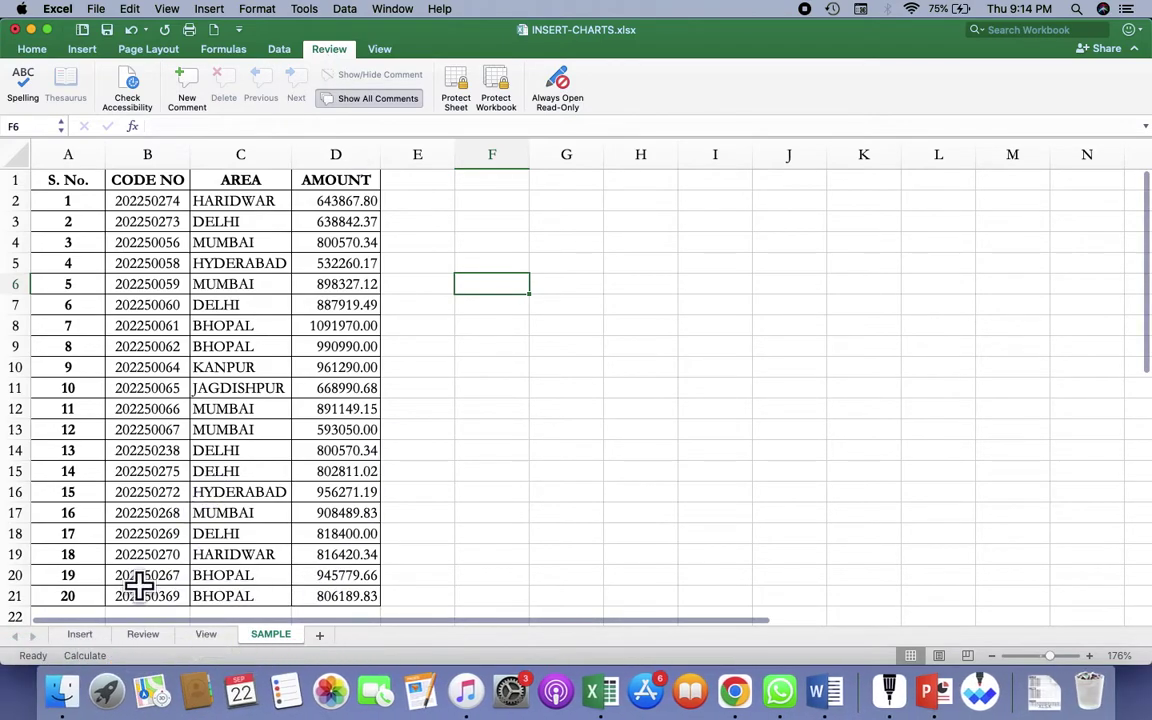
pyautogui.click(136, 636)
pyautogui.scroll(-2, 240, 523)
pyautogui.scroll(2, 240, 523)
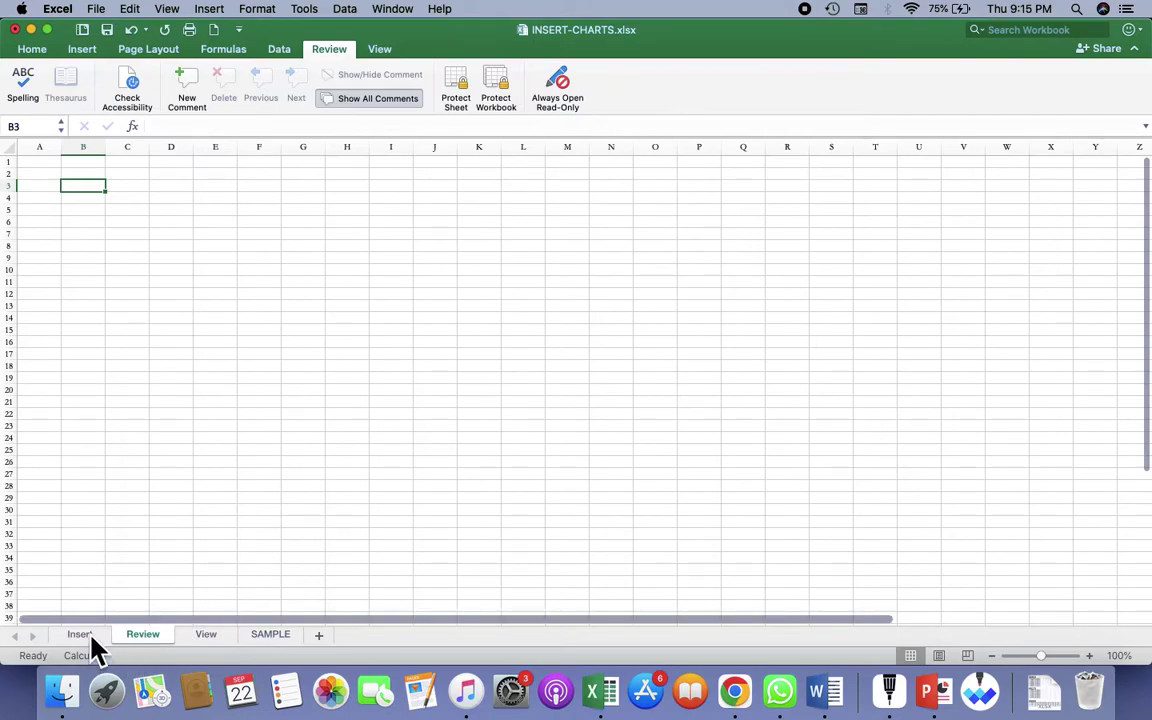
pyautogui.click(88, 638)
pyautogui.click(218, 638)
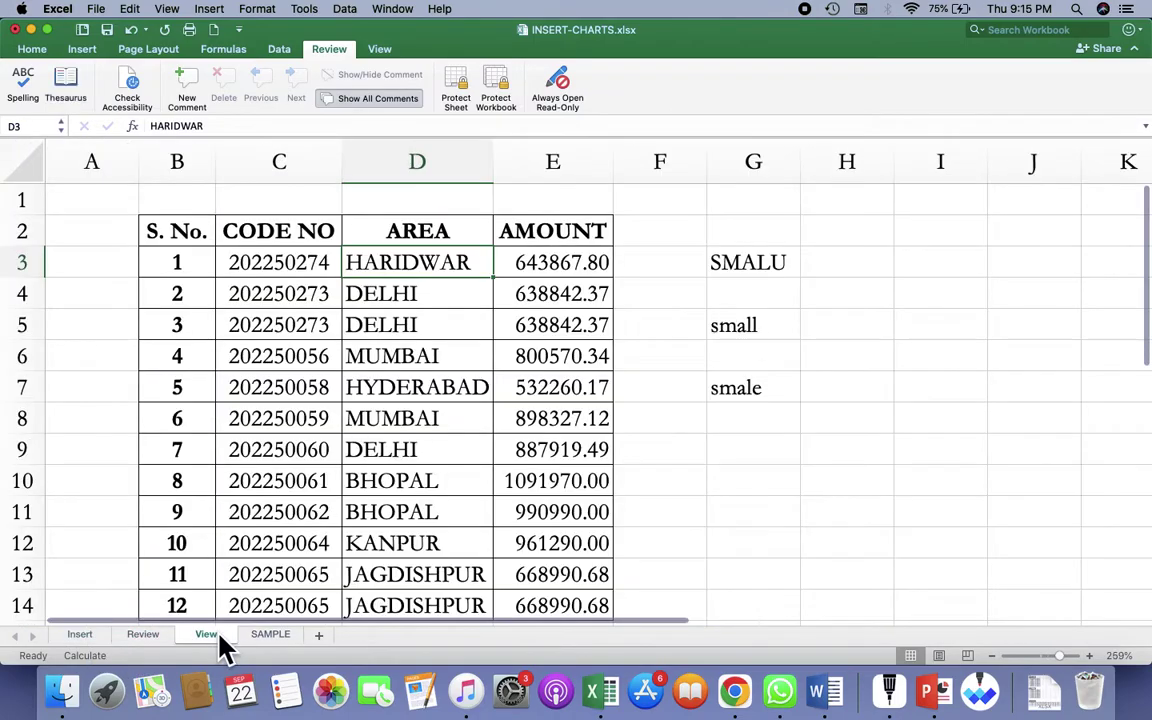
pyautogui.click(813, 320)
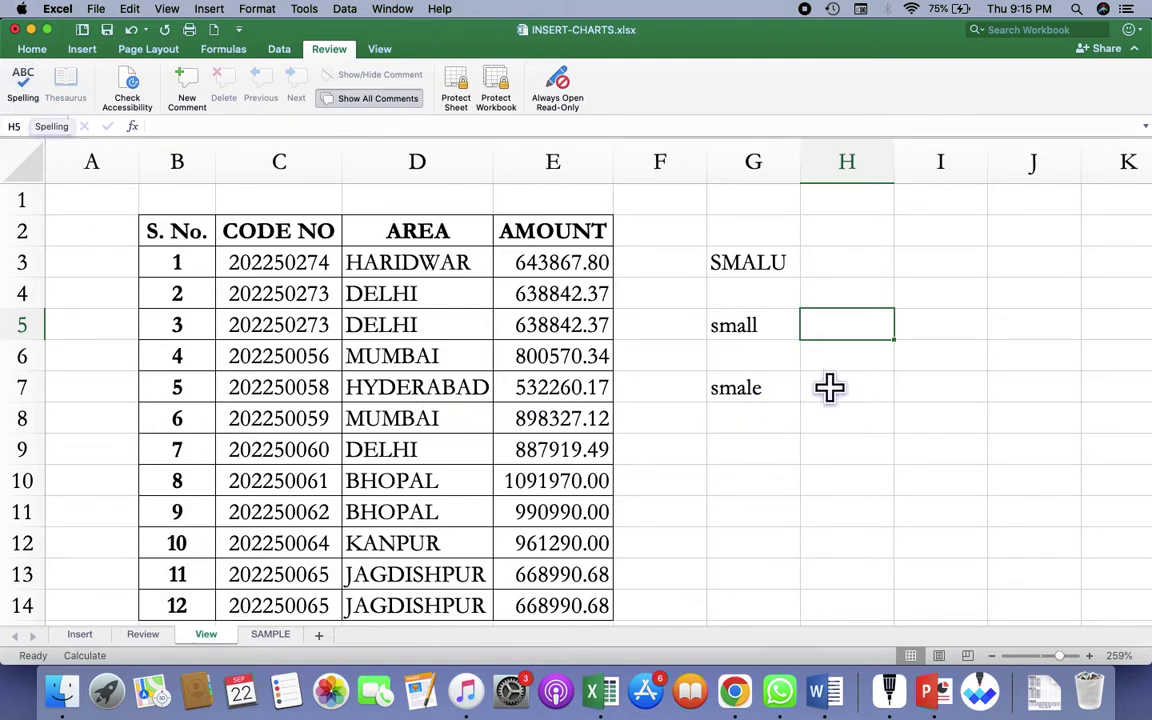
pyautogui.click(768, 264)
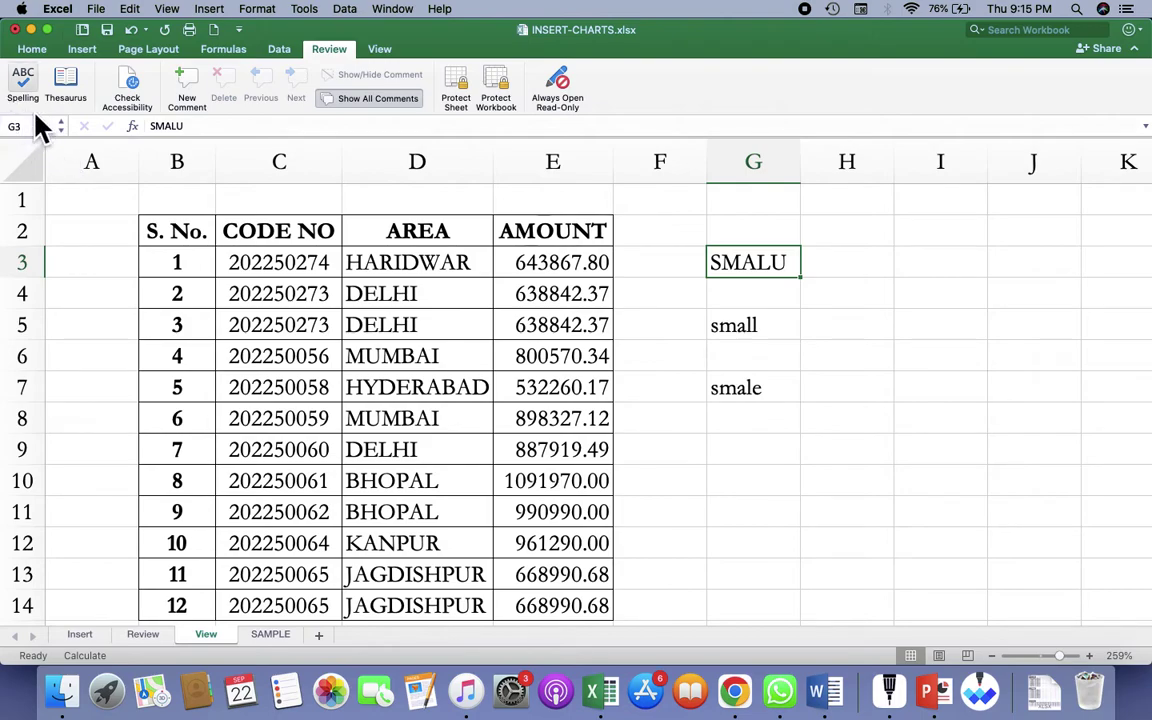
# Spell-check the sheet, replacing smale in G7 with 'small', and finish the check.
pyautogui.click(24, 80)
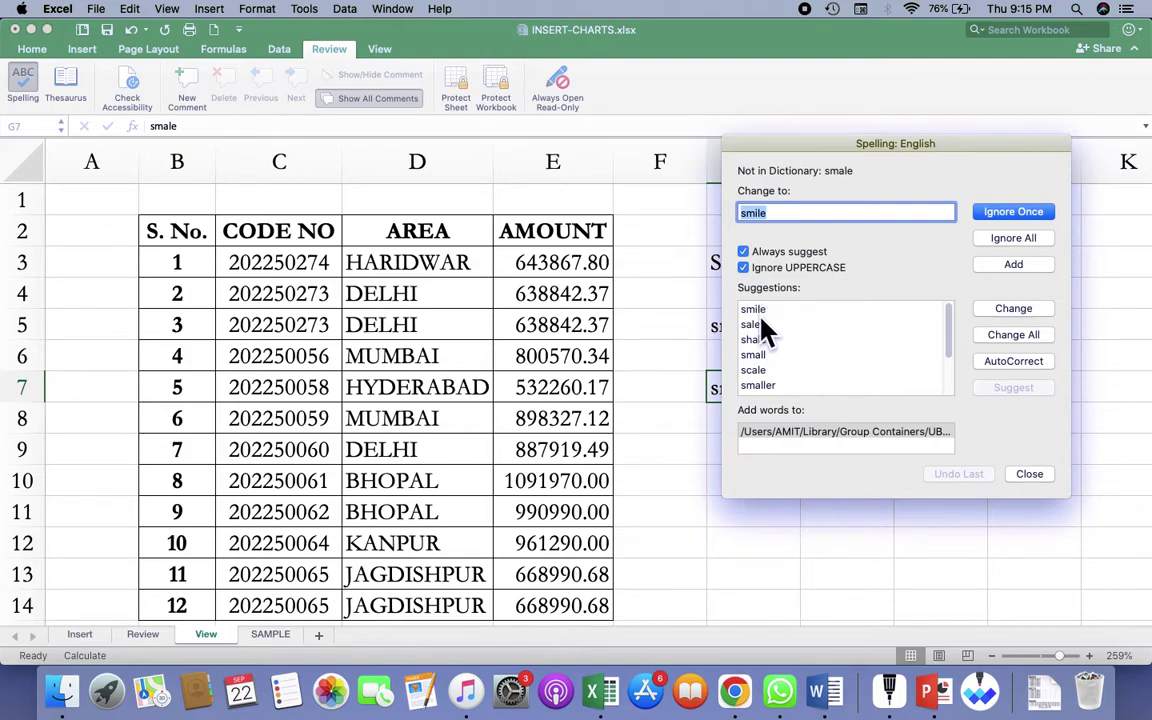
pyautogui.moveTo(861, 150); pyautogui.dragTo(1017, 150)
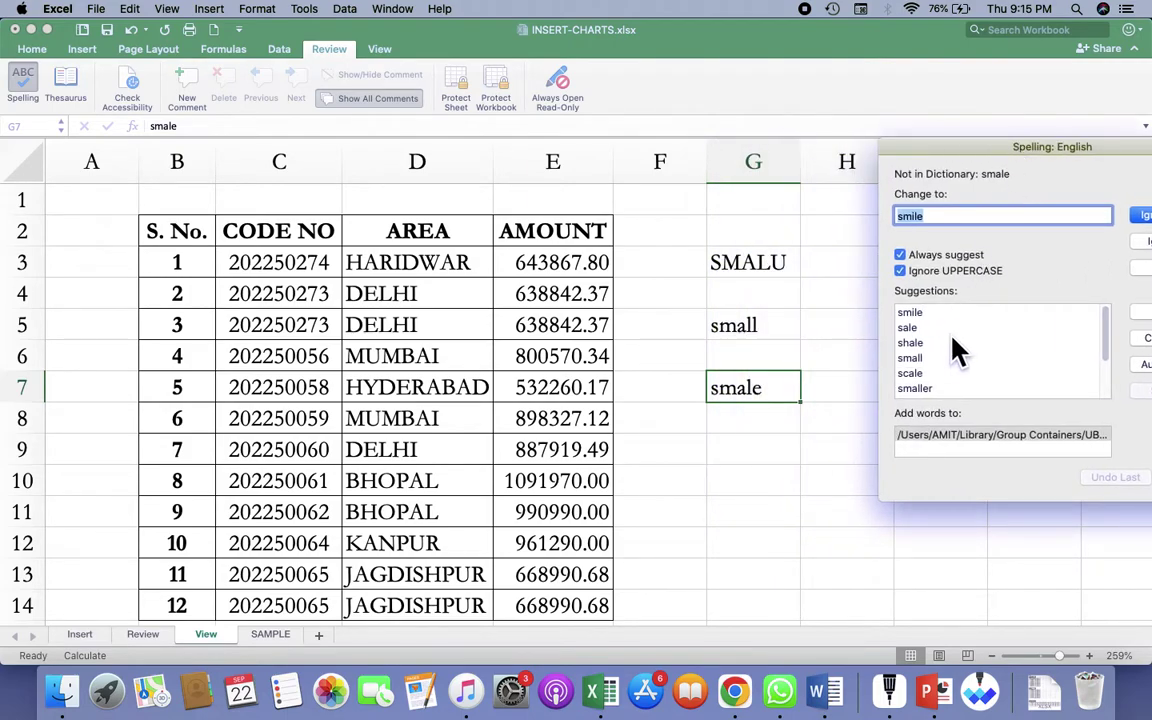
pyautogui.click(920, 320)
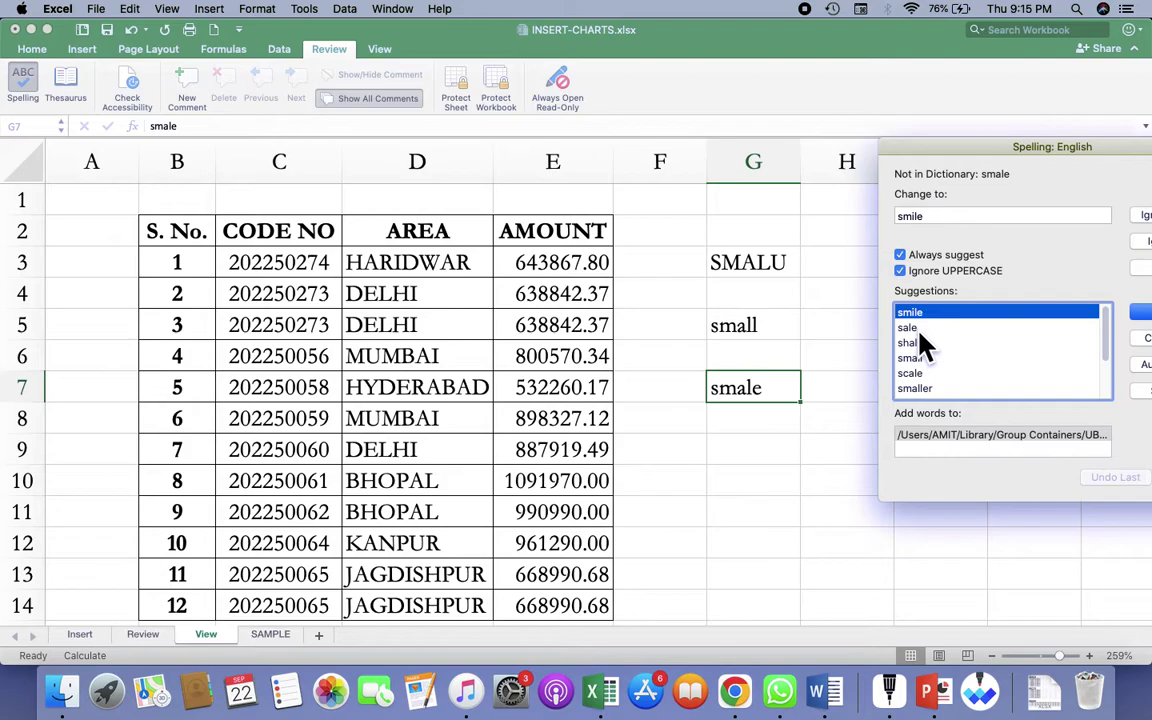
pyautogui.click(912, 328)
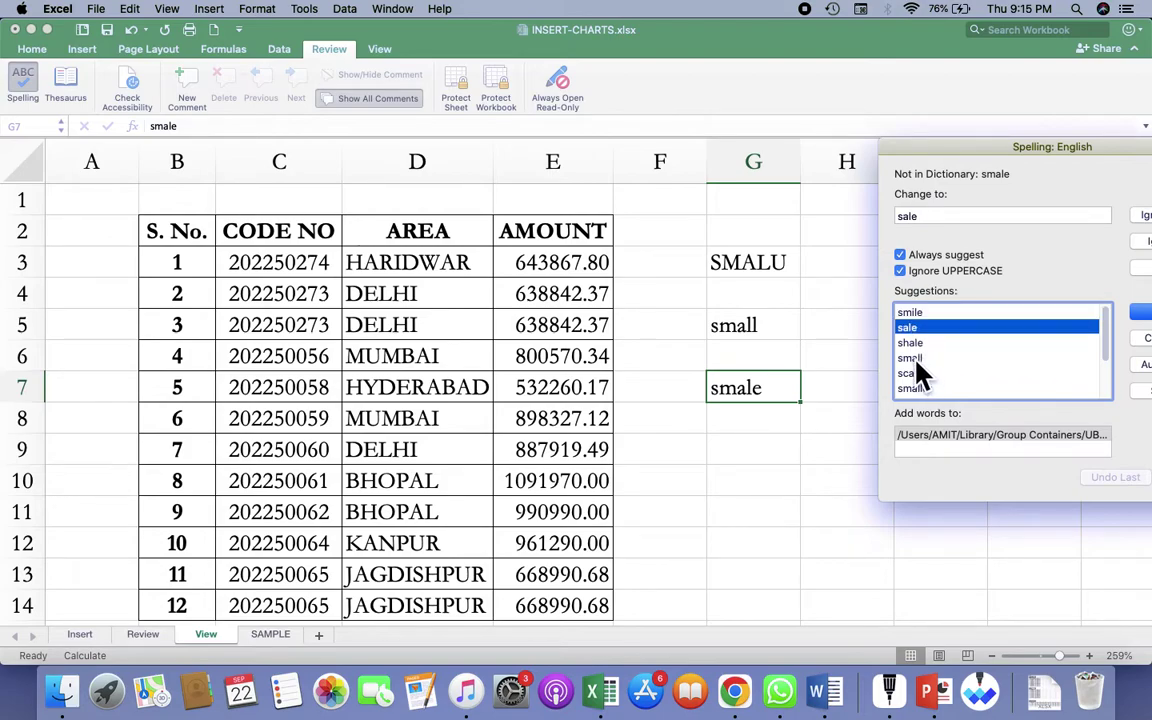
pyautogui.click(958, 358)
pyautogui.moveTo(1024, 162)
pyautogui.mouseDown()
pyautogui.moveTo(978, 150)
pyautogui.moveTo(485, 248)
pyautogui.moveTo(473, 218)
pyautogui.mouseUp()
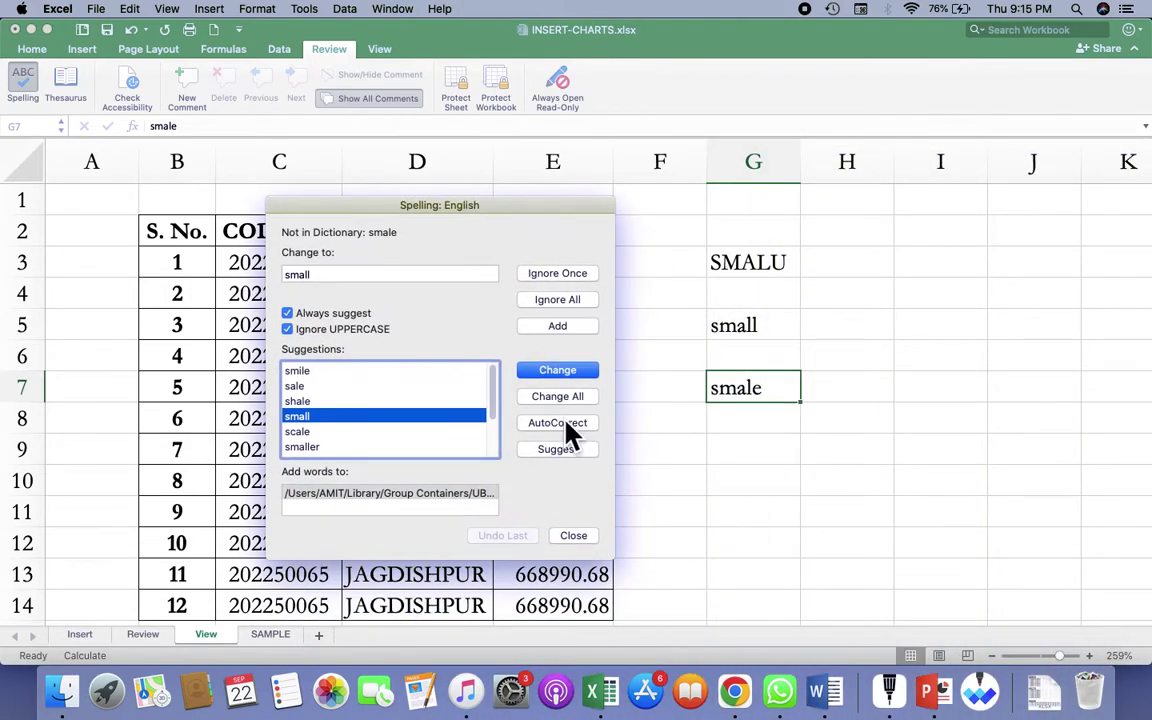
pyautogui.click(578, 372)
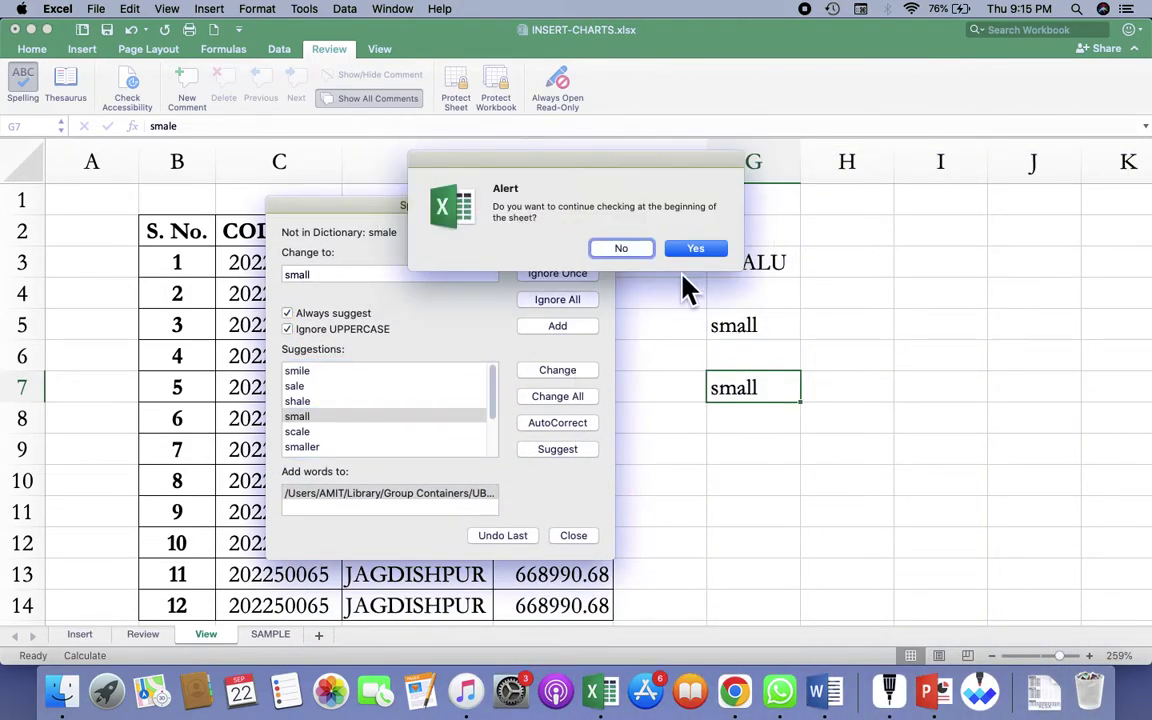
pyautogui.click(700, 250)
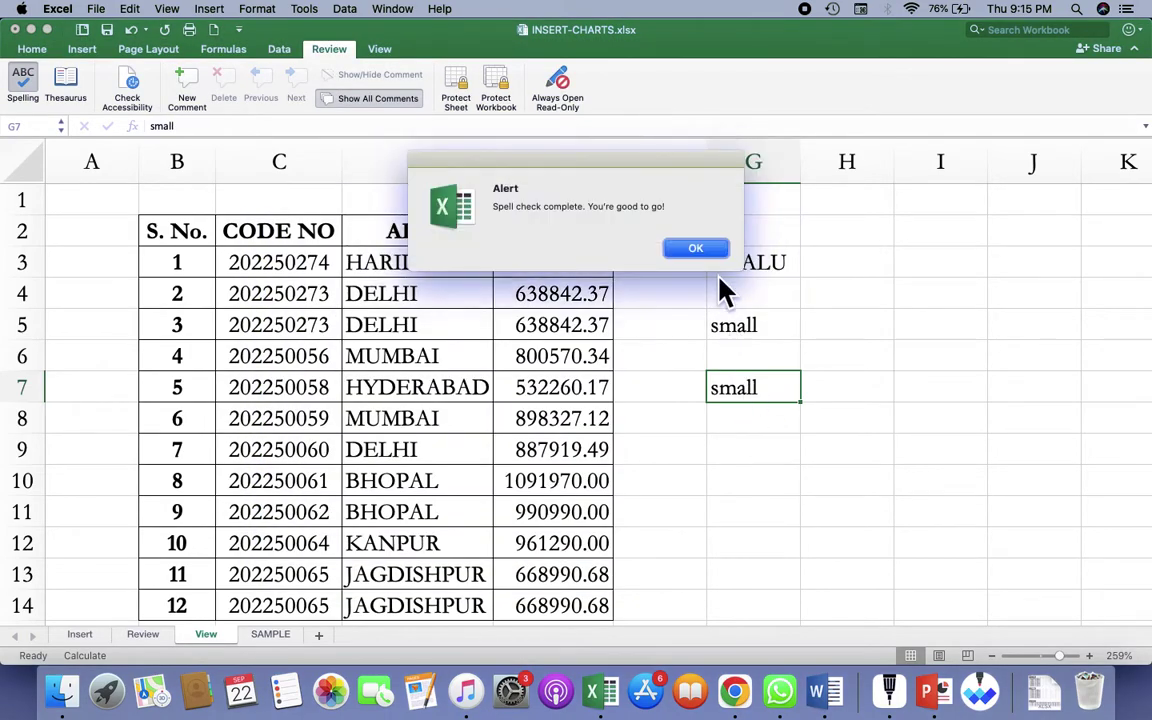
pyautogui.click(718, 249)
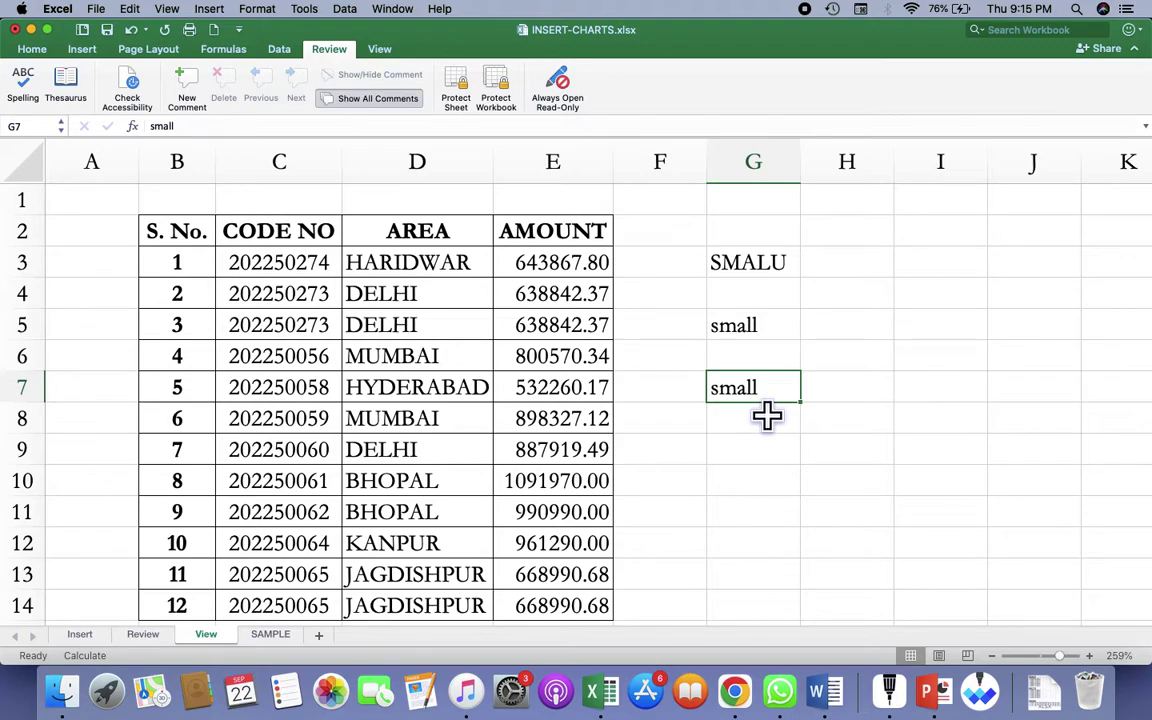
pyautogui.click(772, 254)
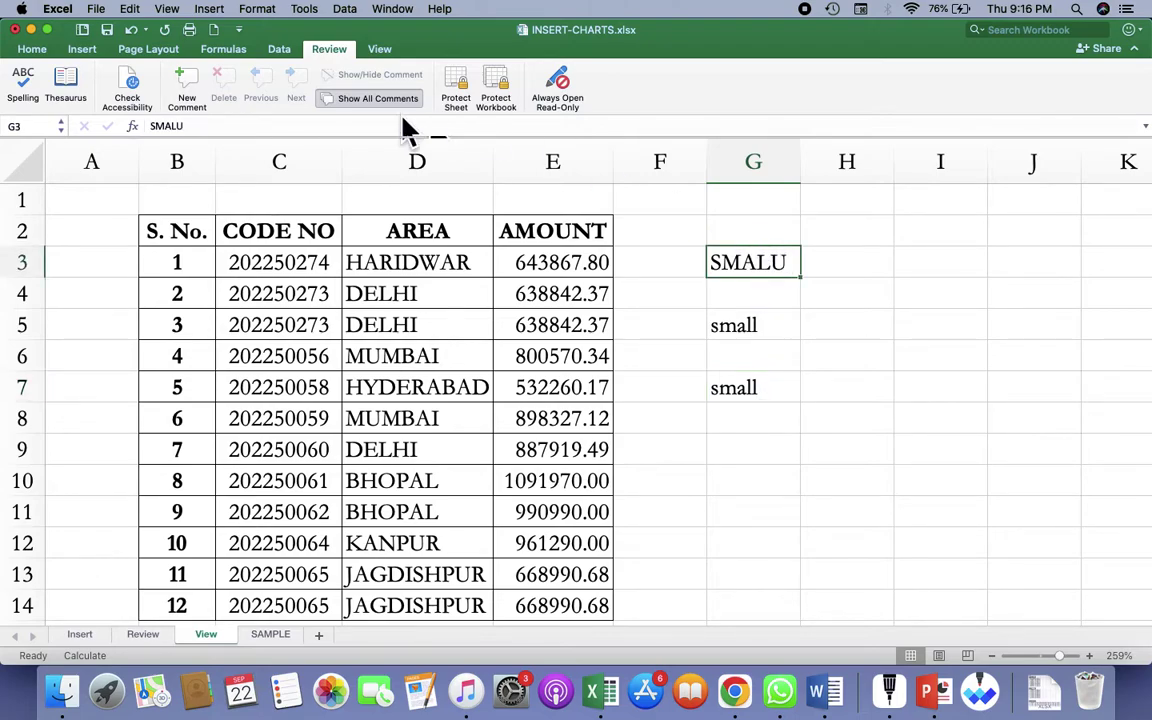
# Rerun the spell check, then enter SMAE in I3 so it autocorrects to SMILE.
pyautogui.click(25, 95)
pyautogui.click(721, 249)
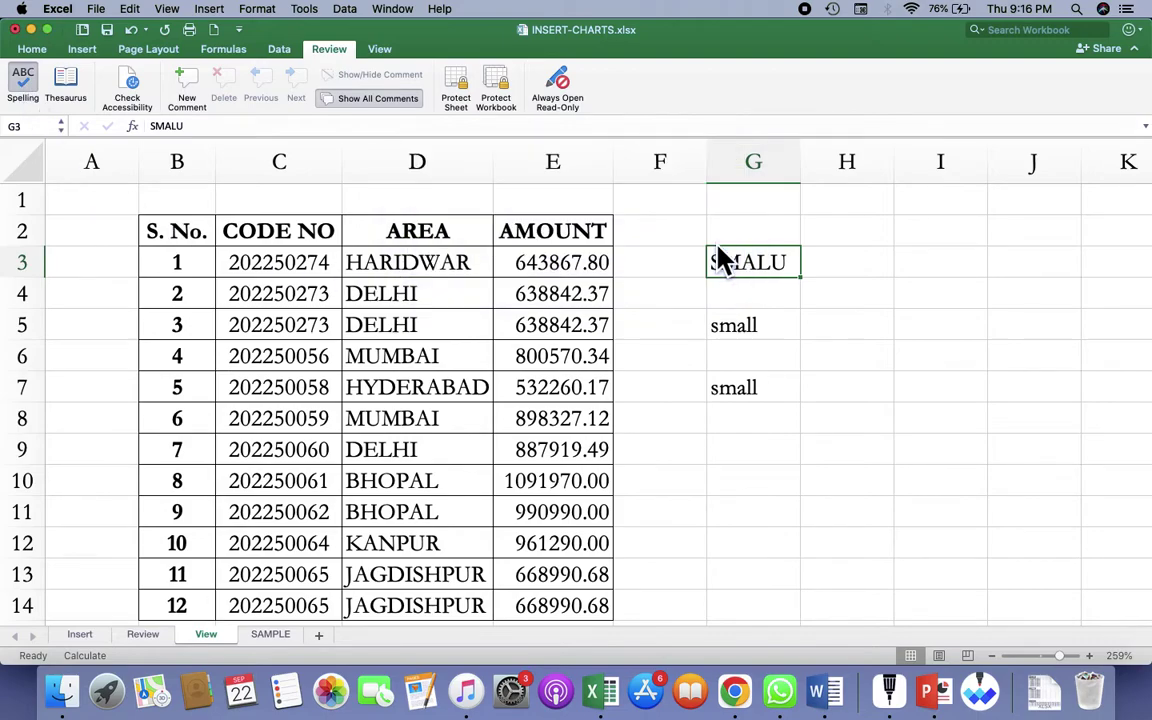
pyautogui.click(714, 255)
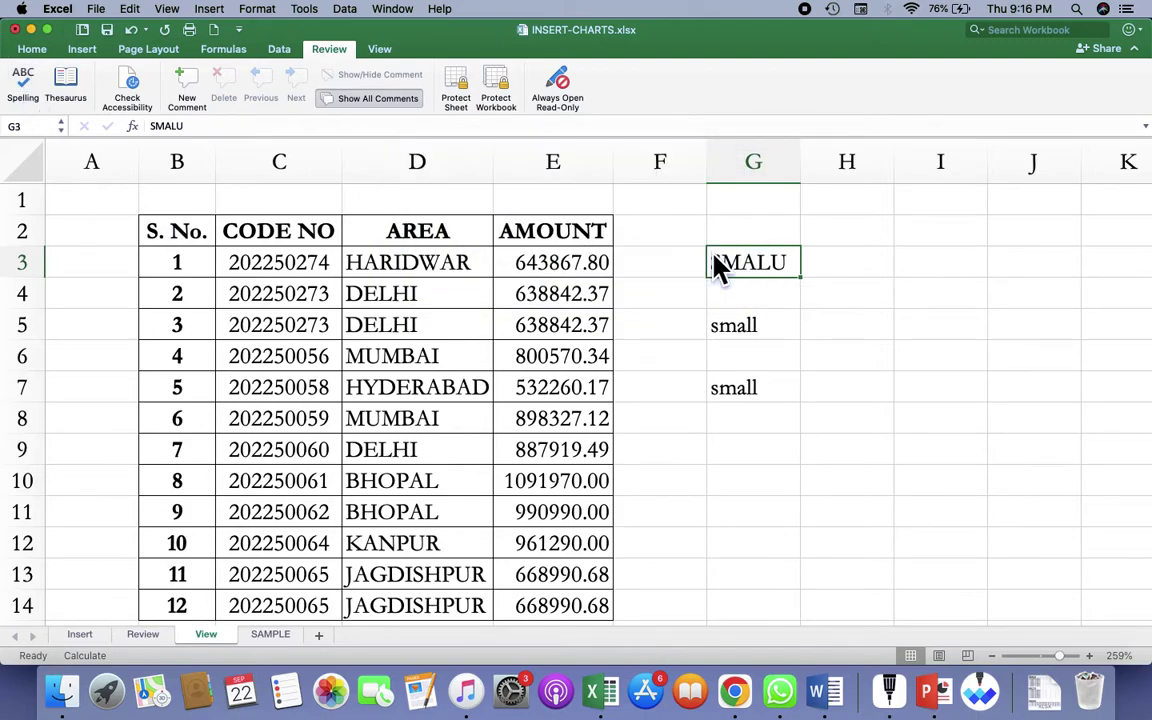
pyautogui.click(883, 265)
pyautogui.click(941, 270)
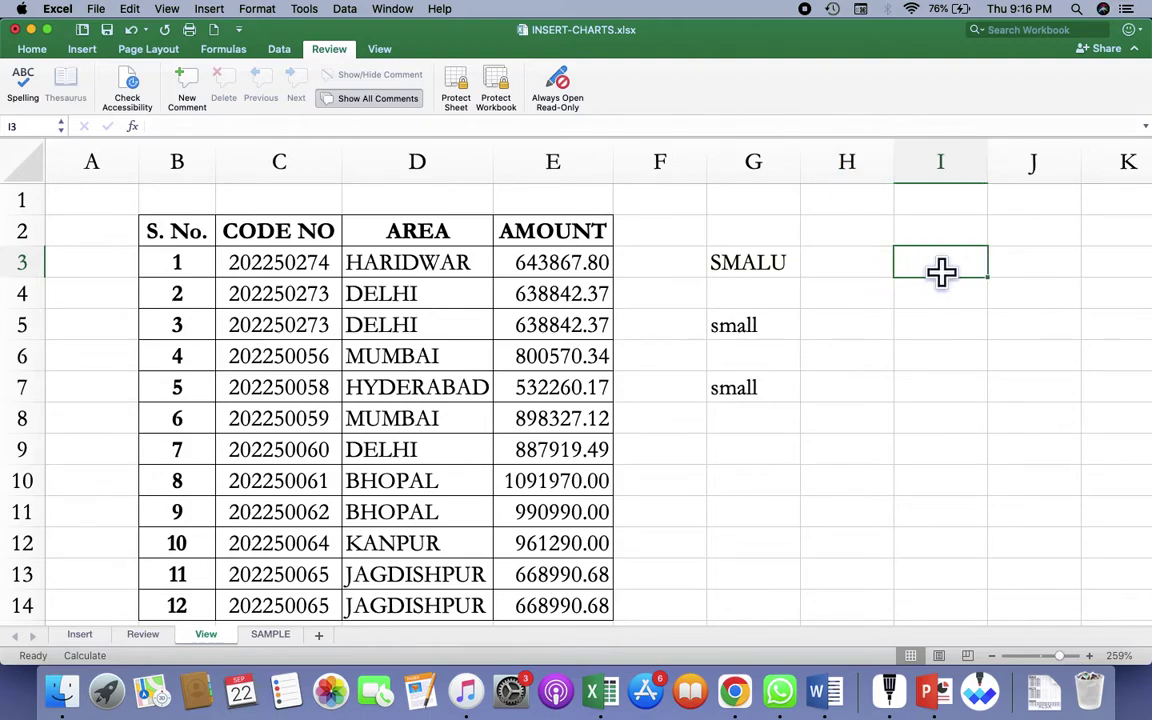
pyautogui.write('SMA')
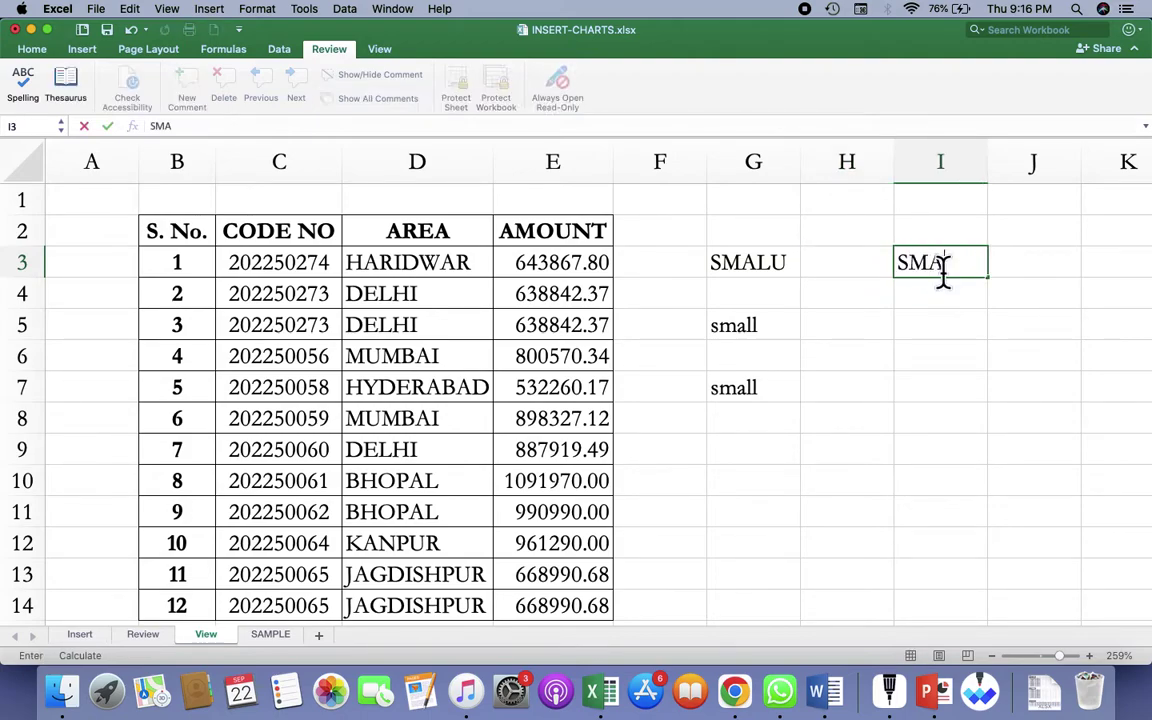
pyautogui.write('E')
pyautogui.click(1008, 326)
pyautogui.click(950, 260)
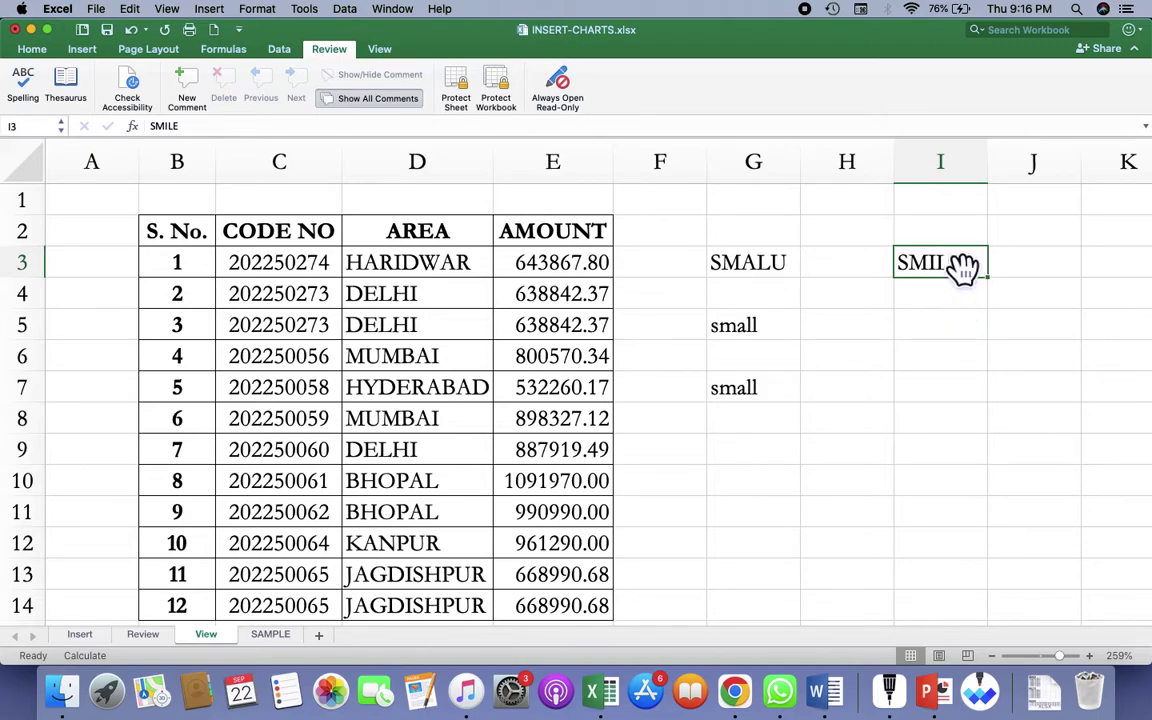
# Run the spell check again to confirm the sheet is complete.
pyautogui.click(23, 88)
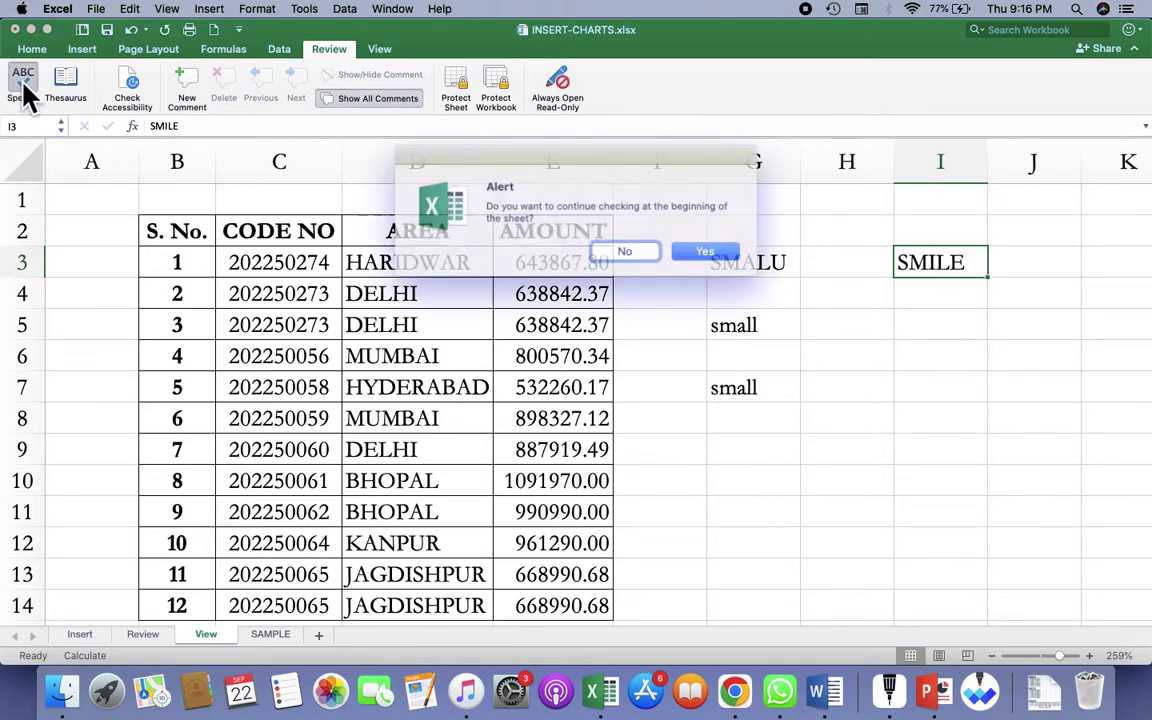
pyautogui.click(718, 251)
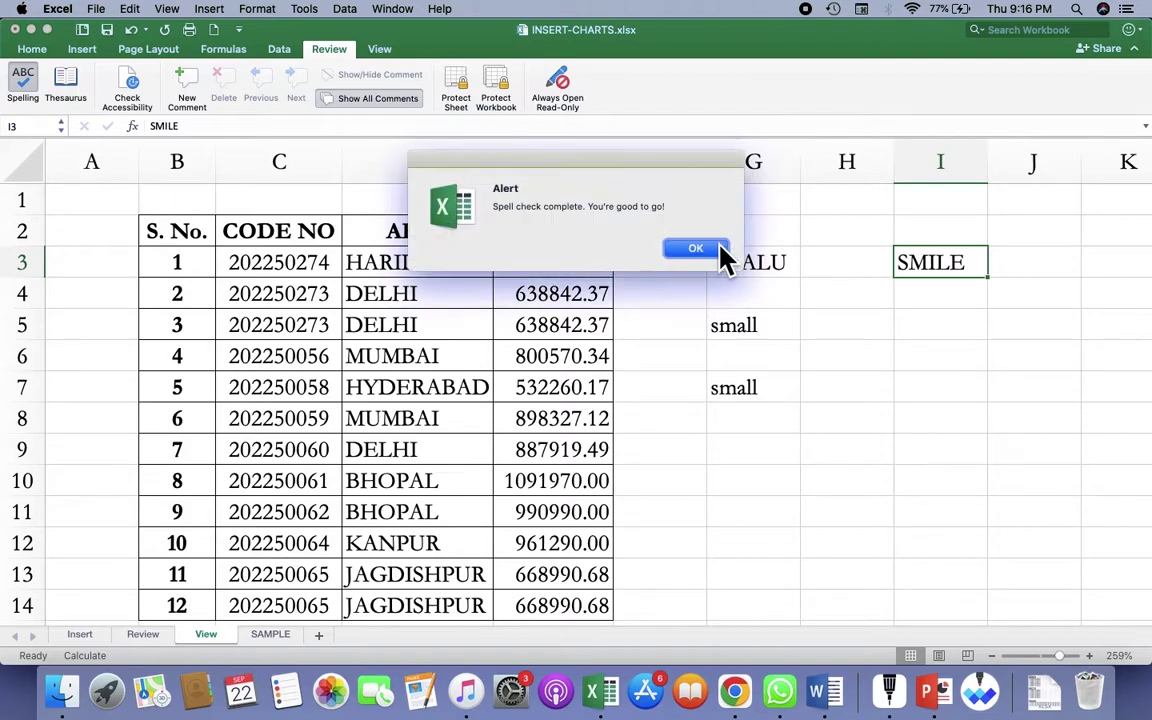
pyautogui.click(721, 253)
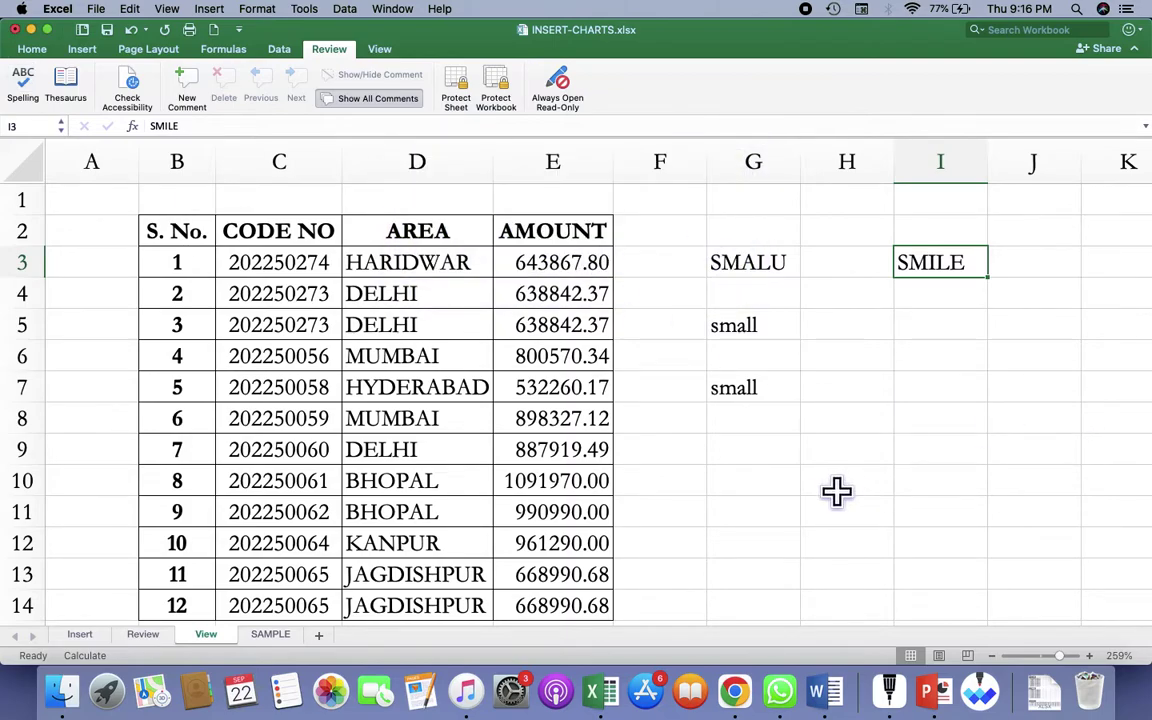
pyautogui.click(946, 443)
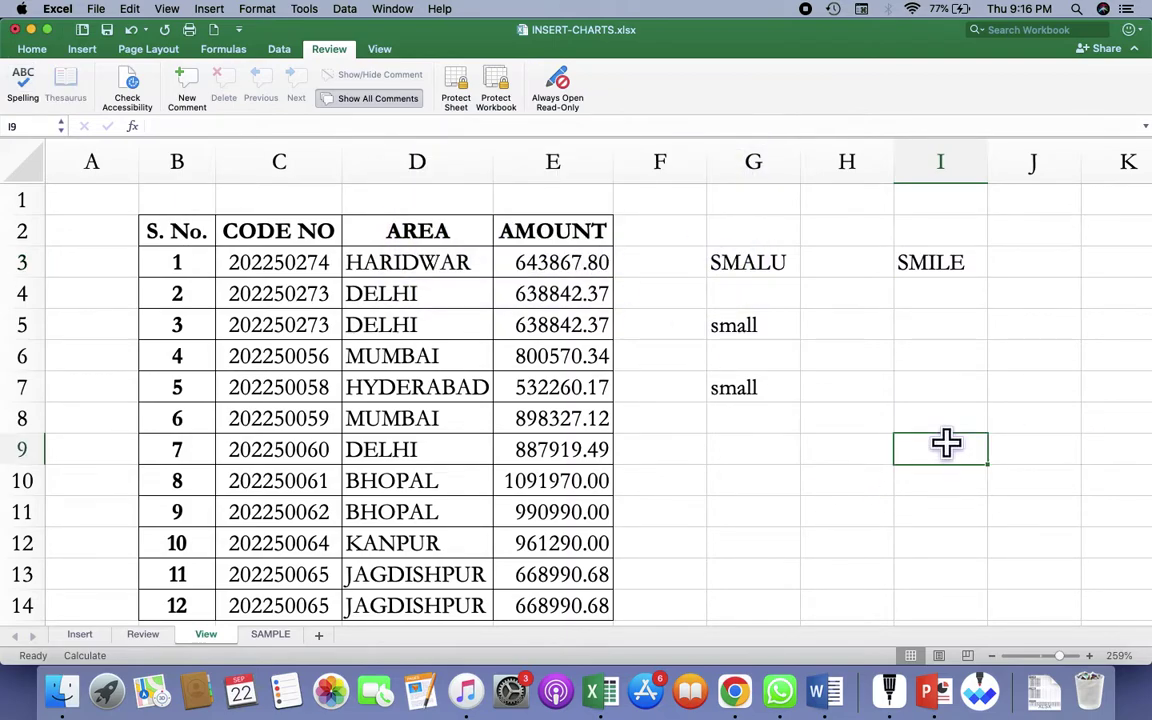
pyautogui.write('Smile')
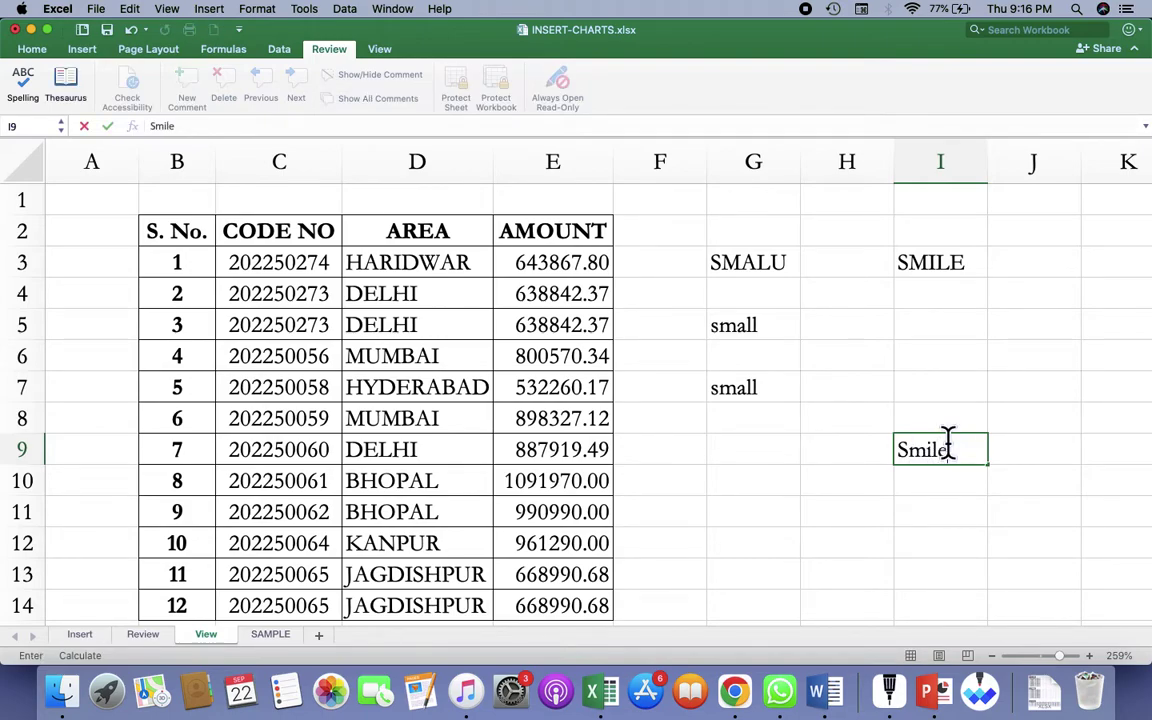
pyautogui.press('Return')
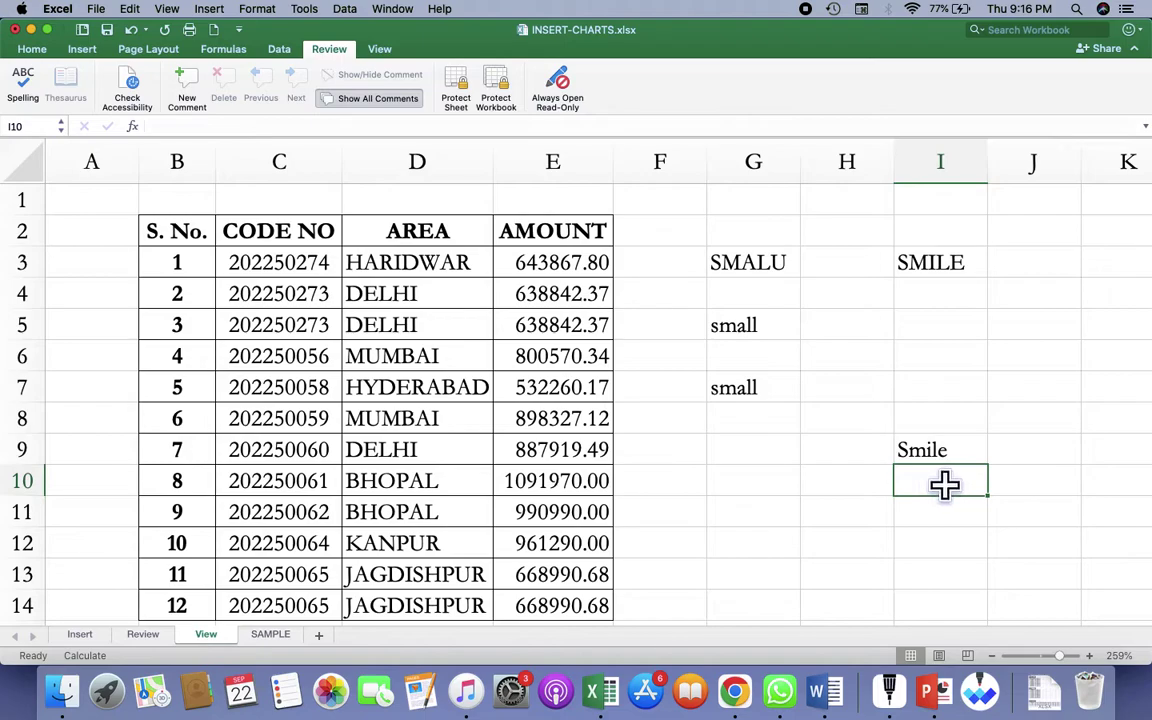
pyautogui.click(954, 452)
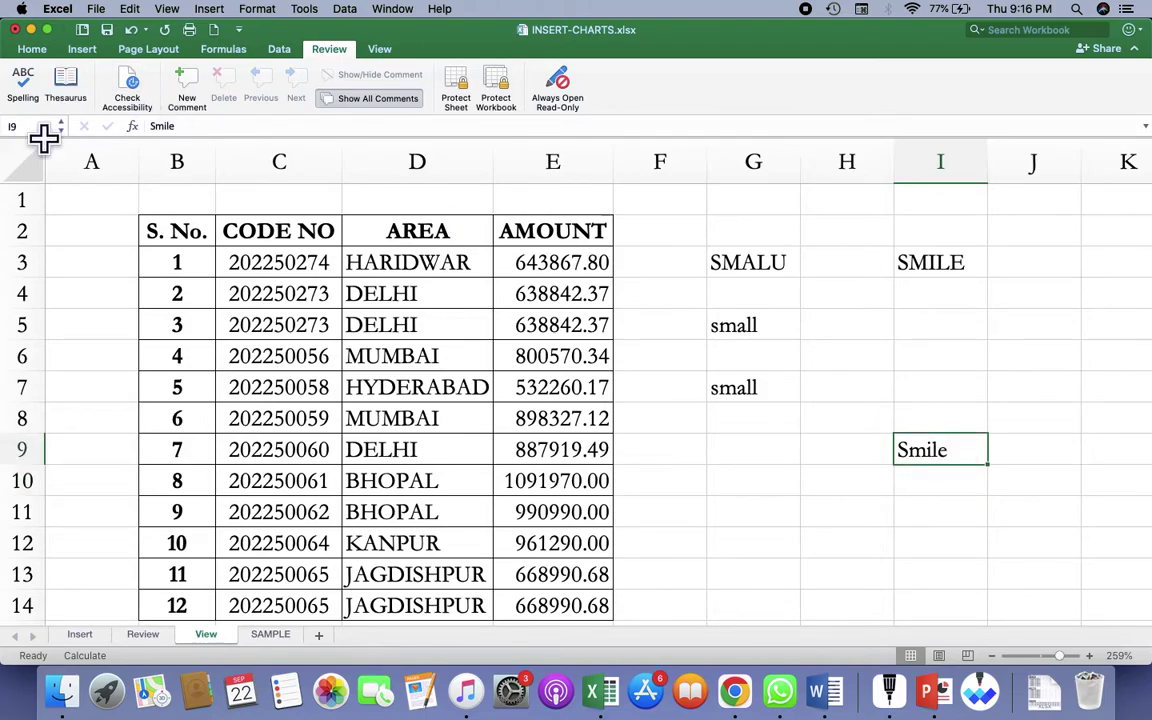
pyautogui.click(24, 86)
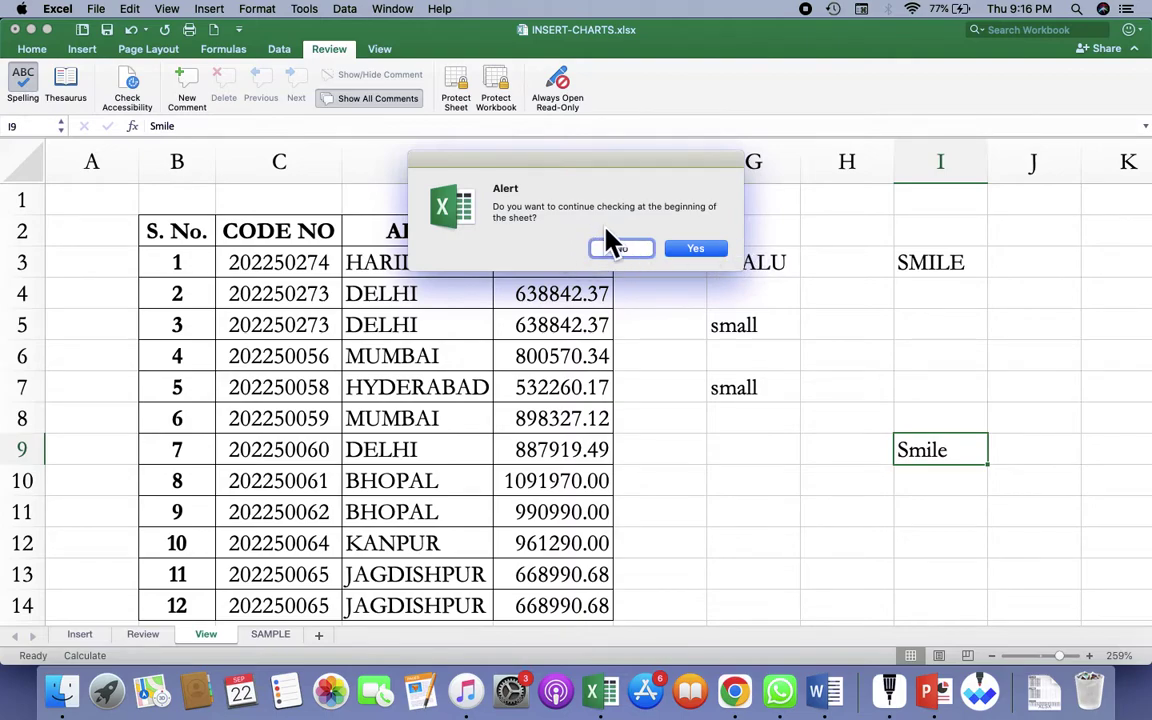
pyautogui.click(714, 254)
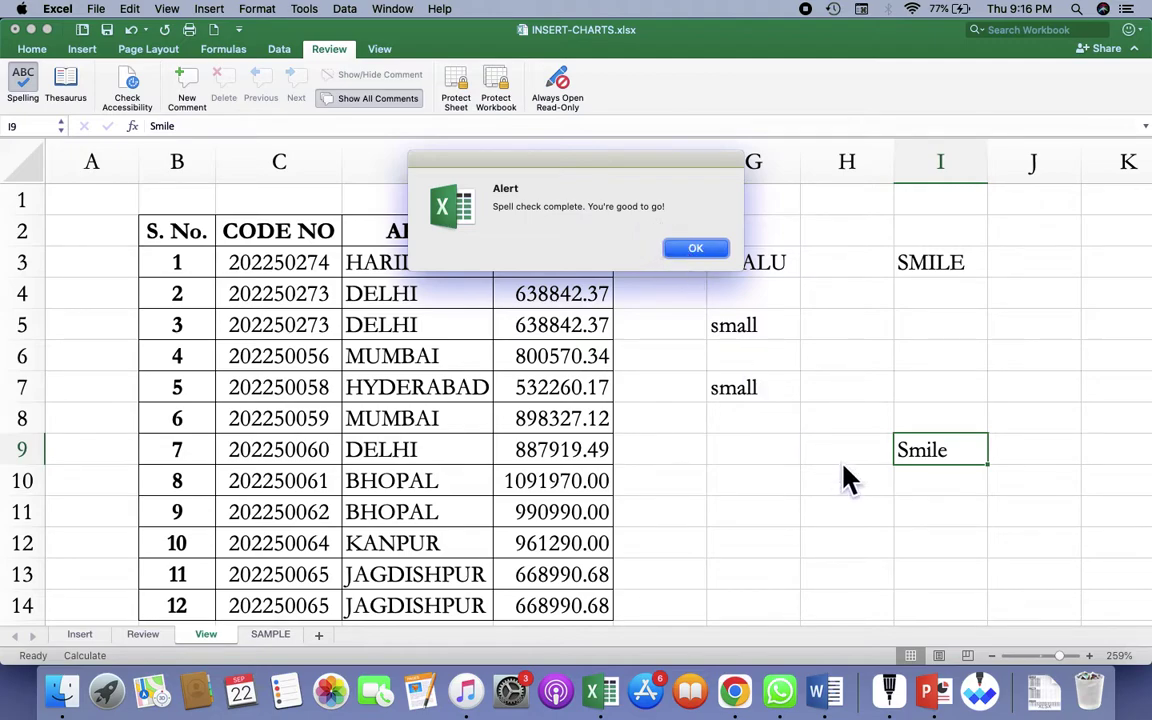
pyautogui.click(695, 247)
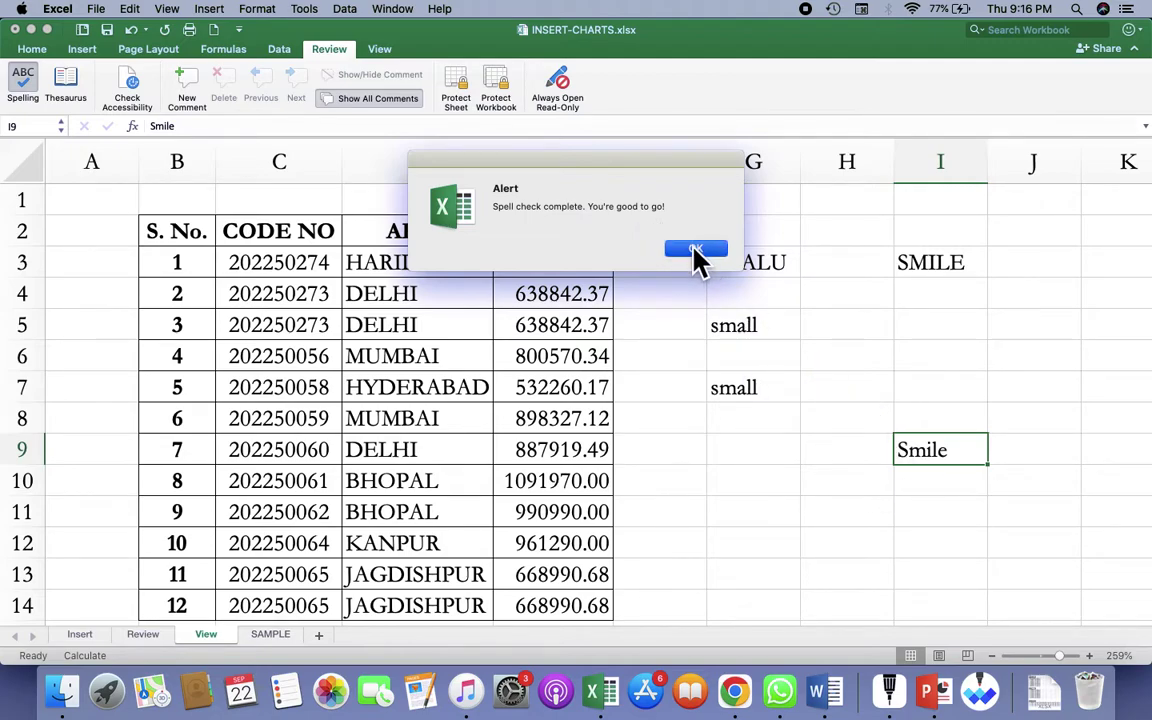
# Edit cell I9 so Smile becomes the misspelling Smilp.
pyautogui.doubleClick(946, 450)
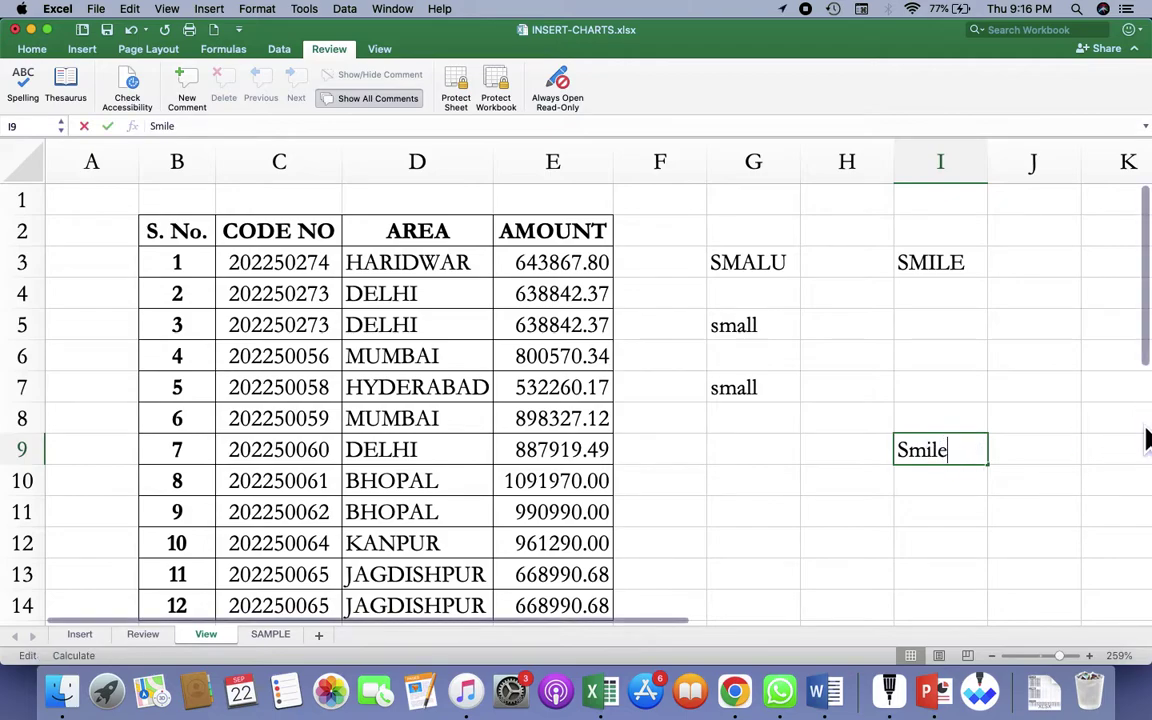
pyautogui.press('BackSpace')
pyautogui.write('p')
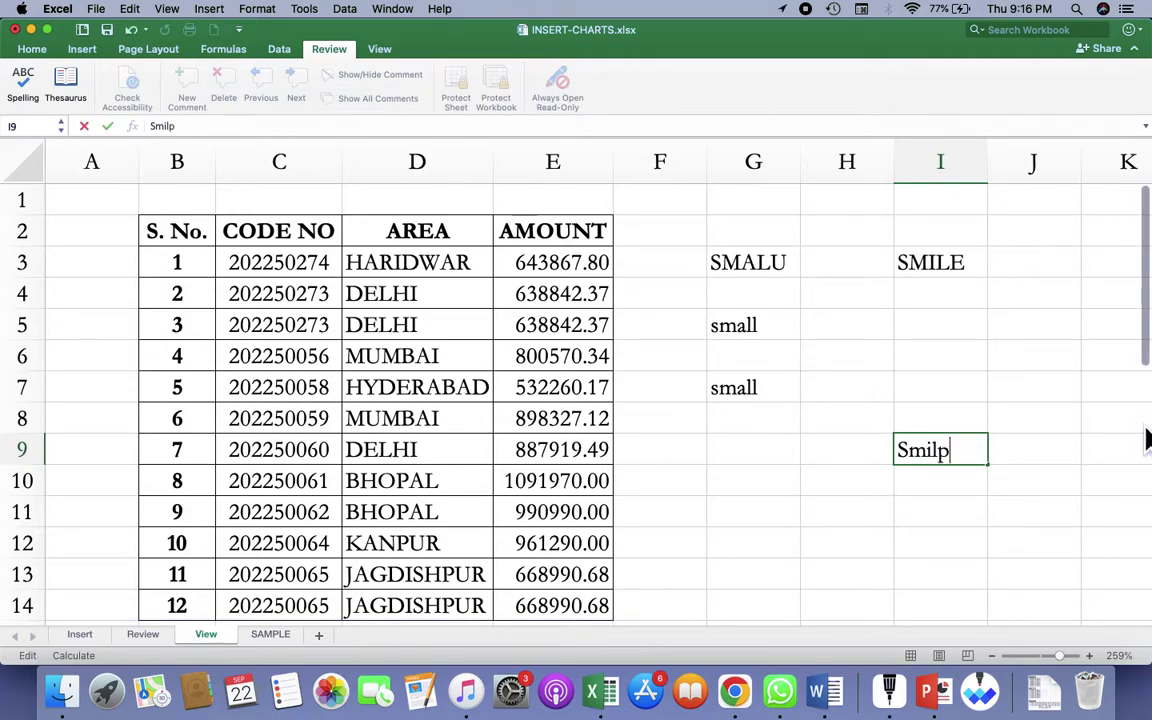
pyautogui.press('Return')
pyautogui.click(915, 453)
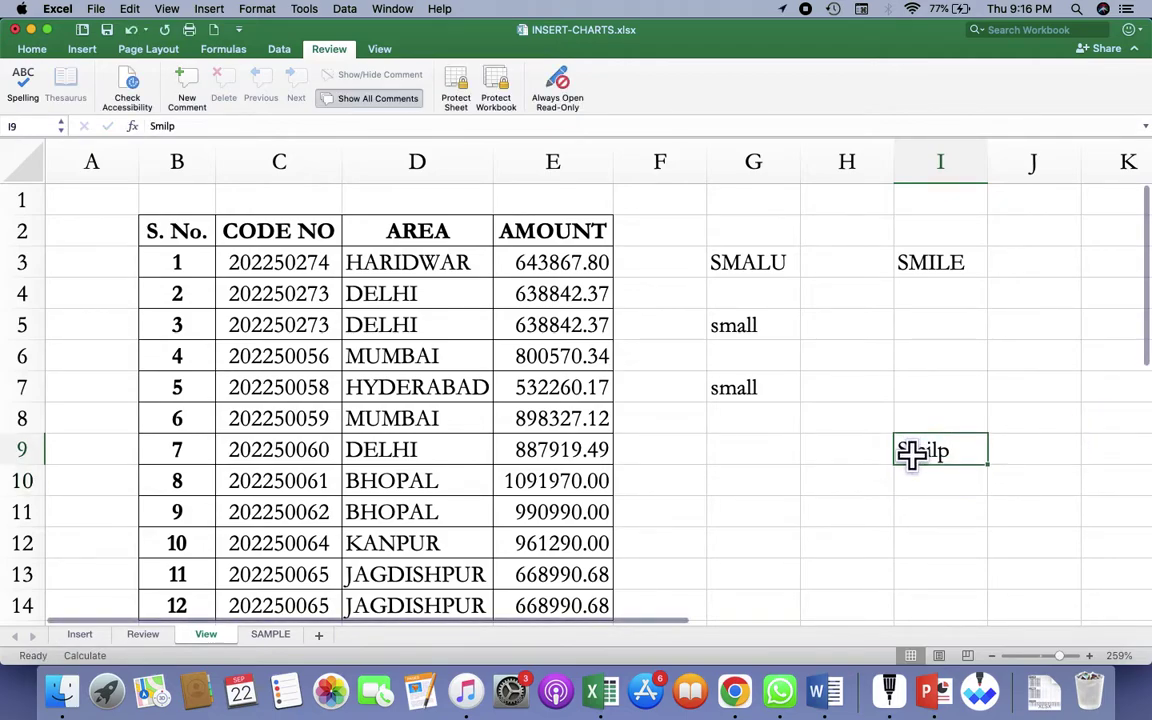
# Spell-check the sheet, replacing Smilp in I9 with Smell, and finish the check.
pyautogui.click(24, 86)
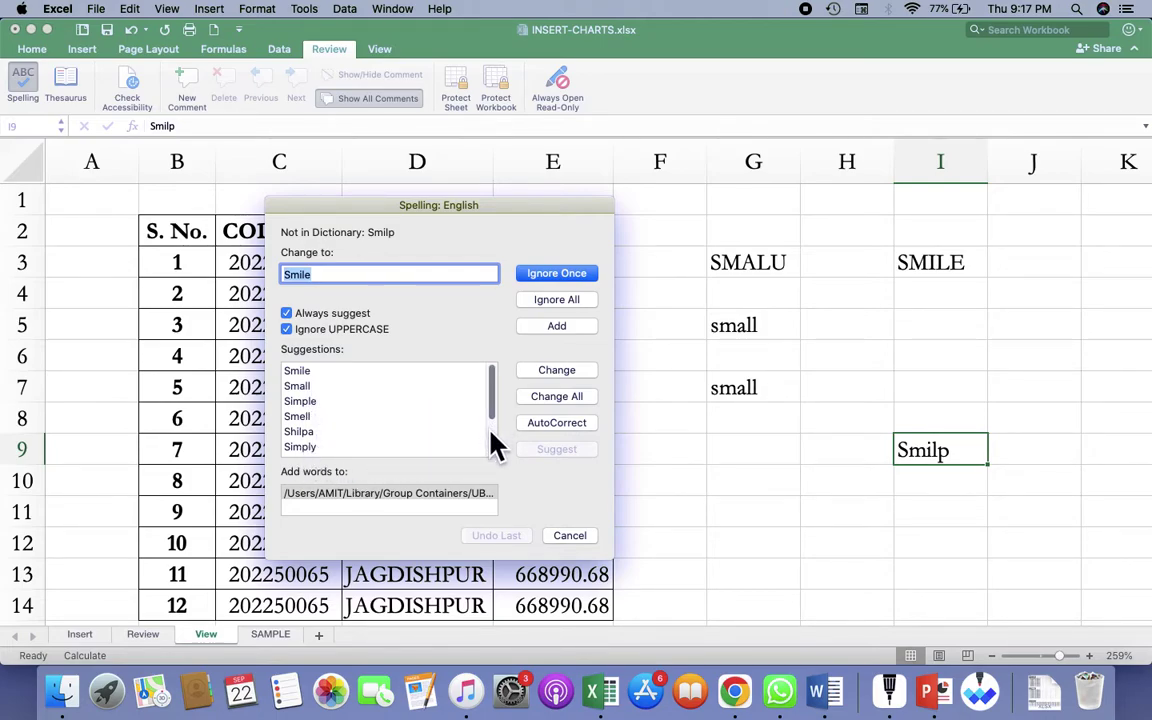
pyautogui.moveTo(494, 414)
pyautogui.mouseDown()
pyautogui.moveTo(495, 455)
pyautogui.moveTo(505, 430)
pyautogui.mouseUp()
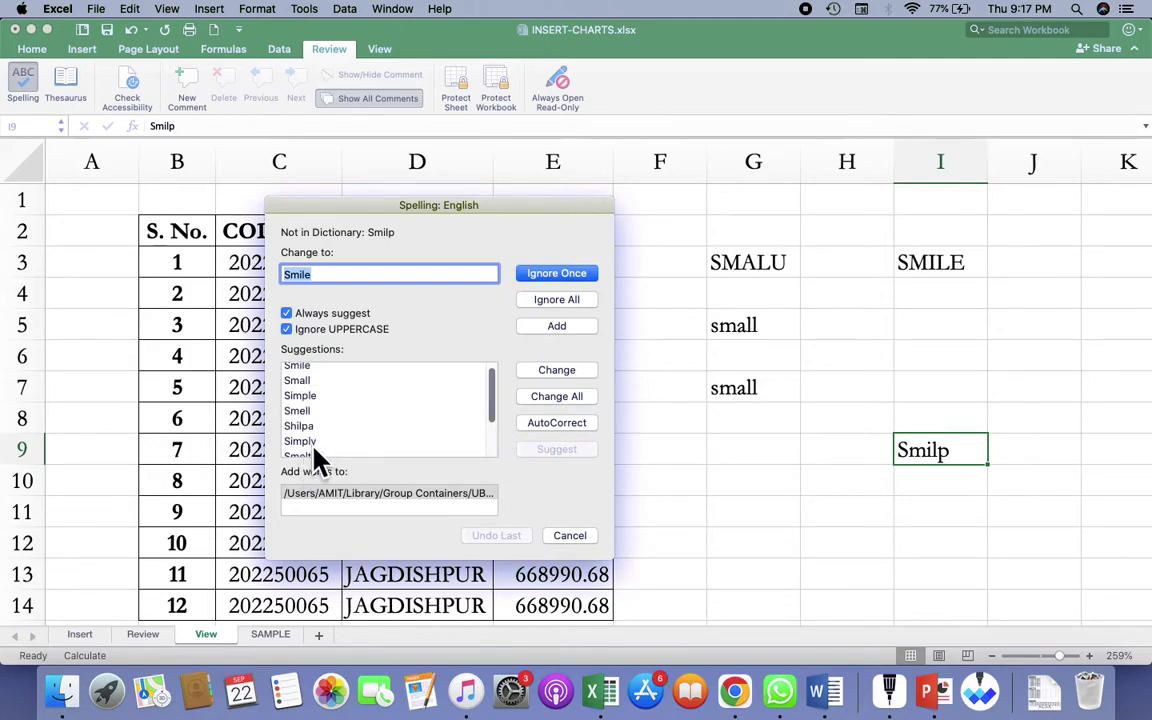
pyautogui.click(300, 411)
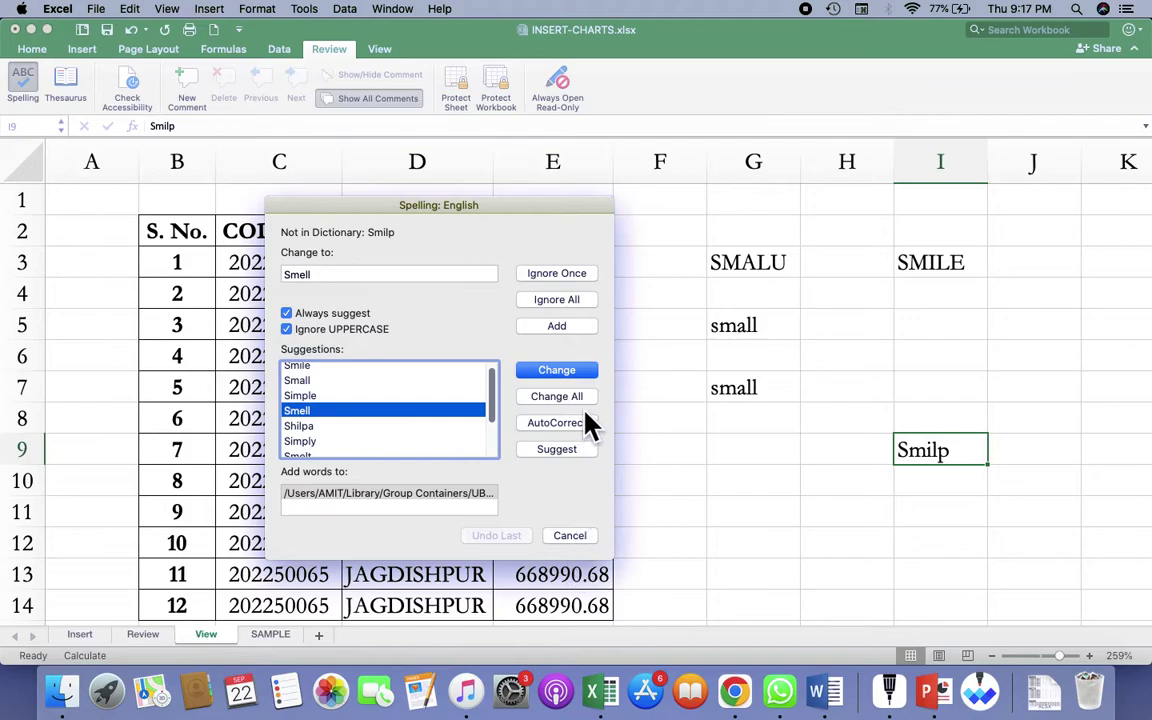
pyautogui.click(556, 371)
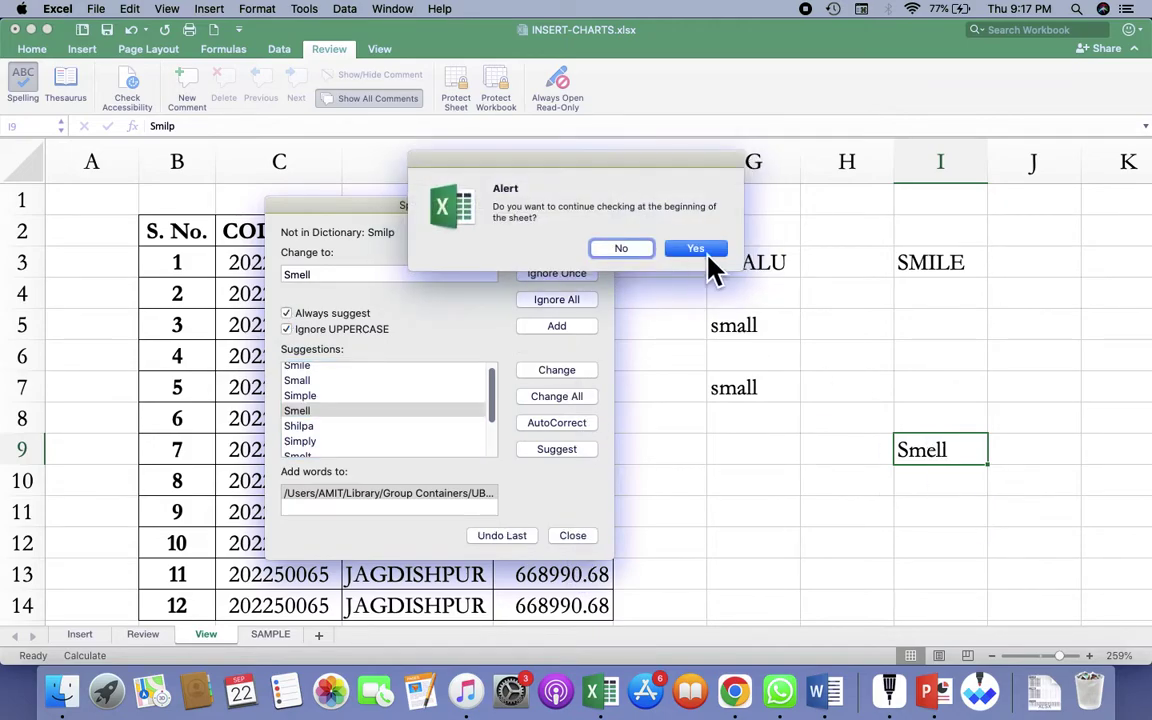
pyautogui.click(697, 250)
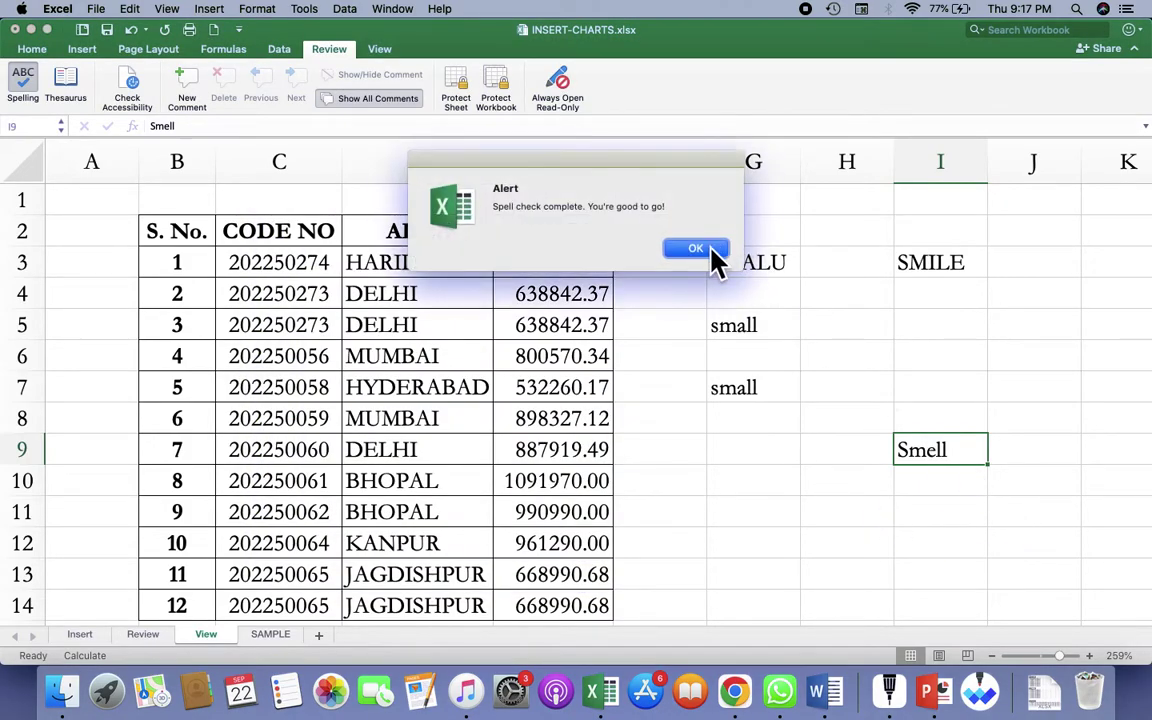
pyautogui.click(712, 250)
pyautogui.click(977, 486)
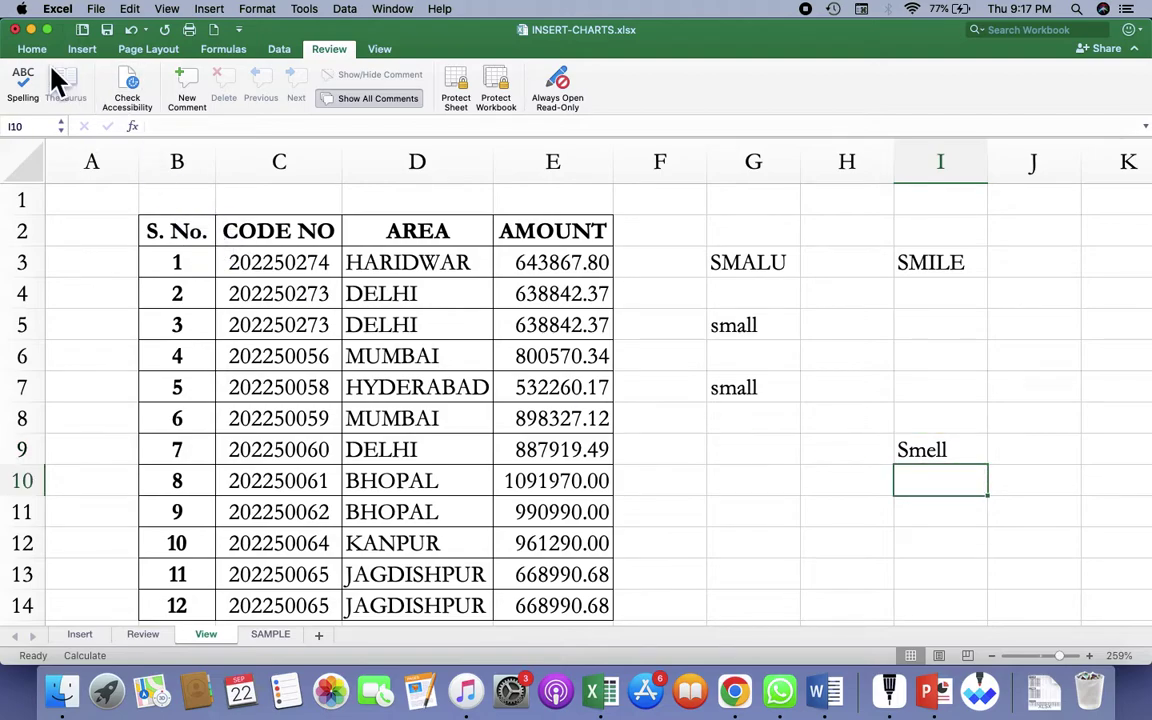
# Switch to the video meeting to admit a waiting participant, then return to Excel.
pyautogui.hotkey('ctrl', 'Right')
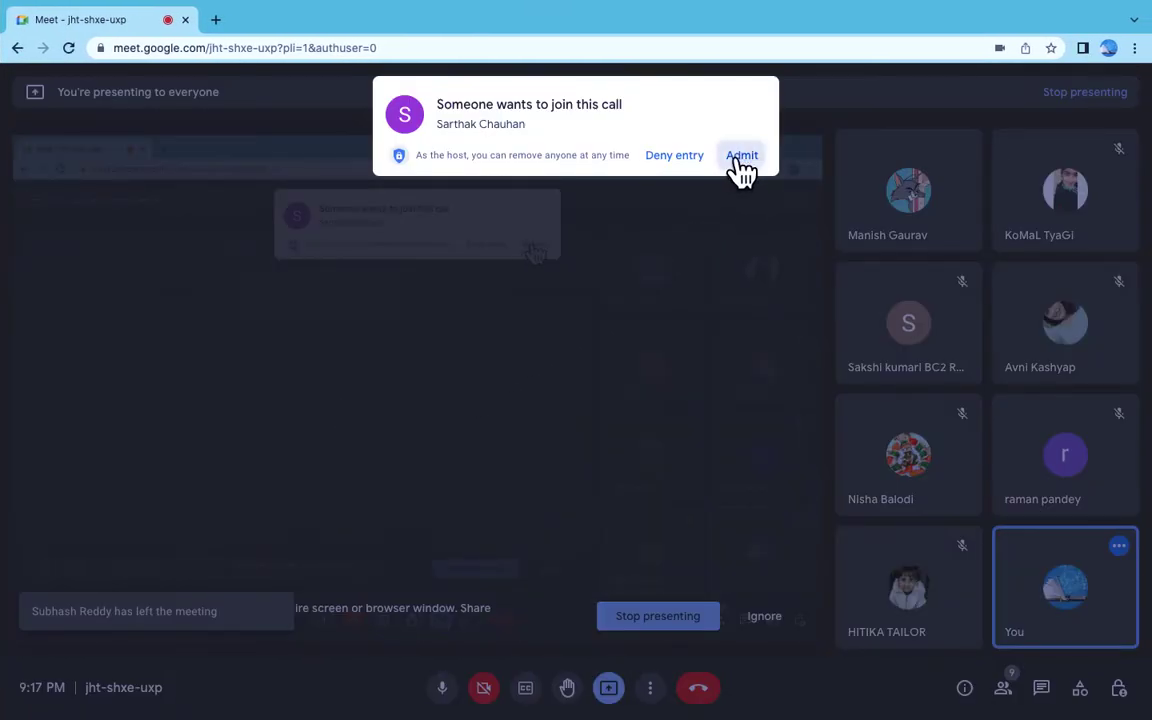
pyautogui.click(741, 157)
pyautogui.hotkey('ctrl', 'Left')
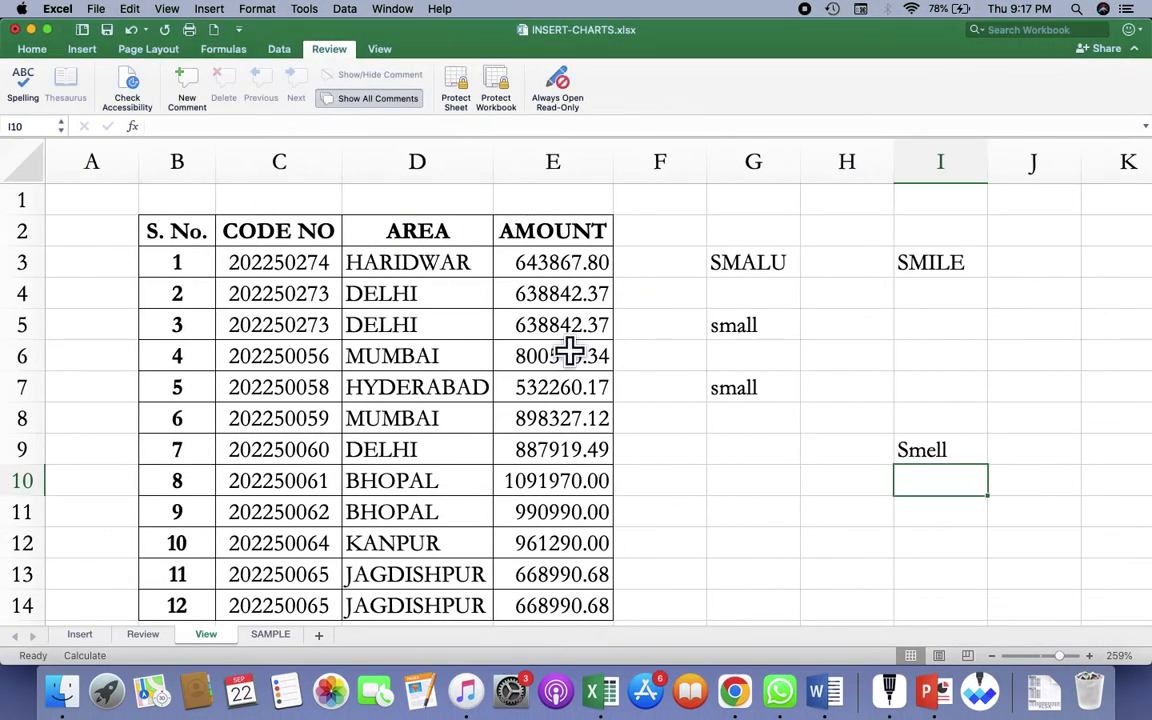
# Copy the word Smell from cell I9, look it up in the Thesaurus, and highlight Aroma.
pyautogui.click(942, 362)
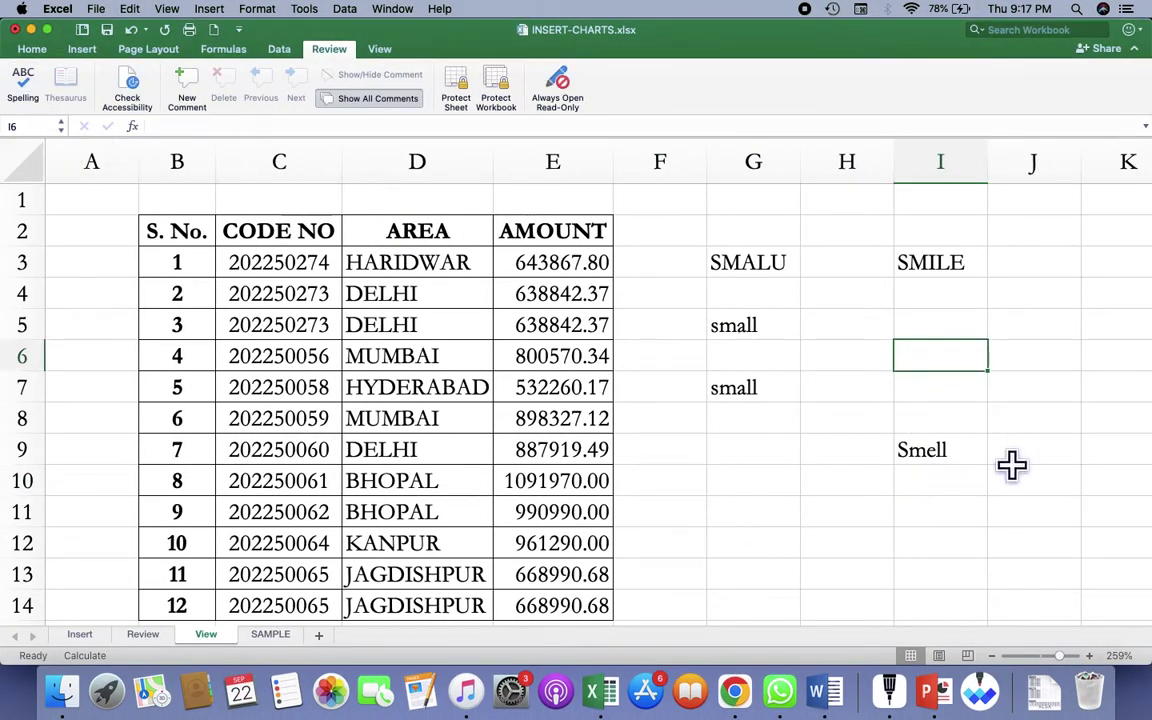
pyautogui.click(727, 292)
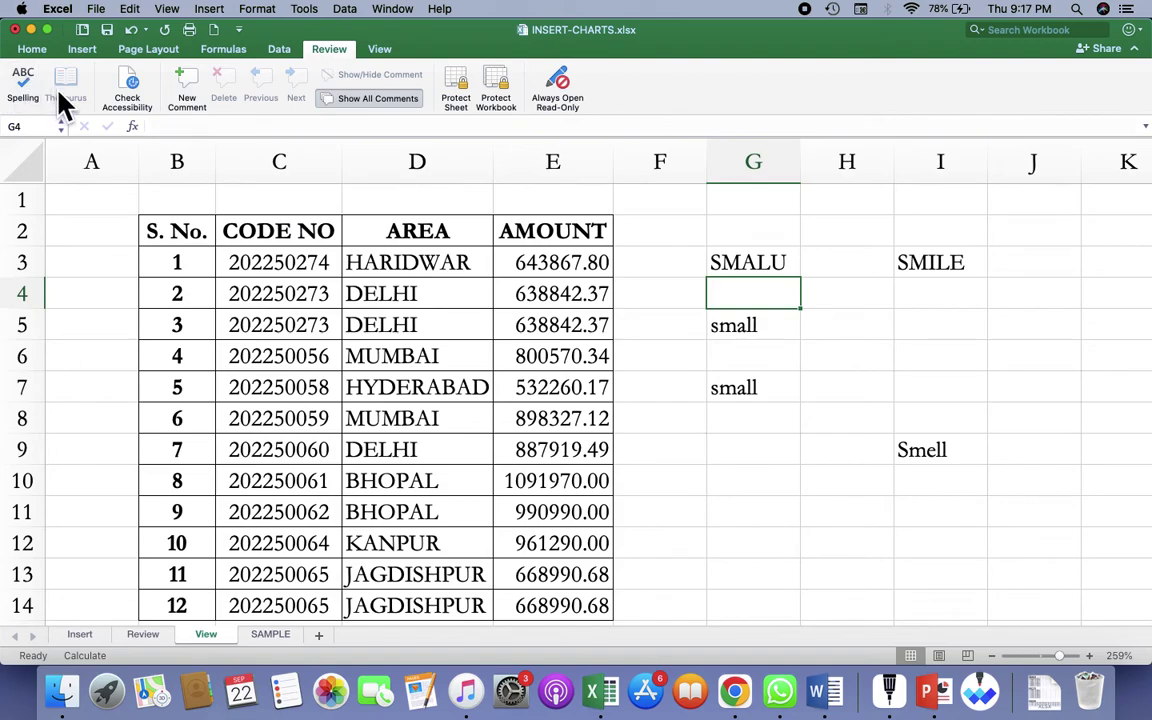
pyautogui.click(950, 452)
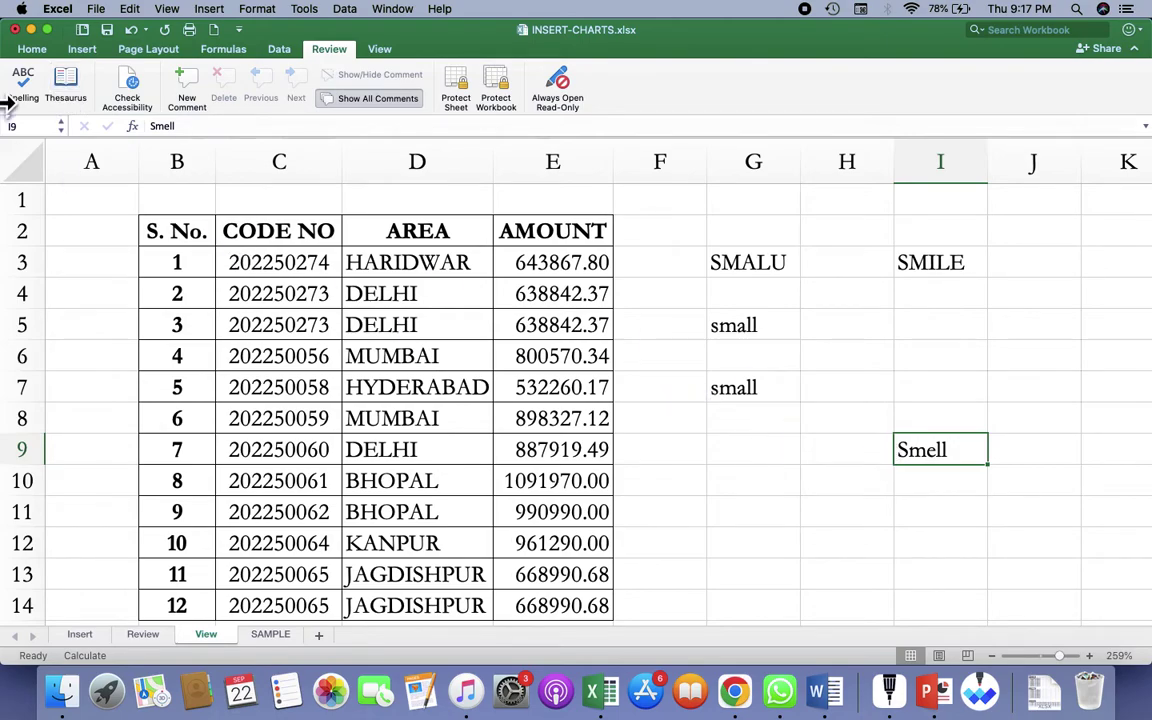
pyautogui.press('super+c')
pyautogui.click(68, 88)
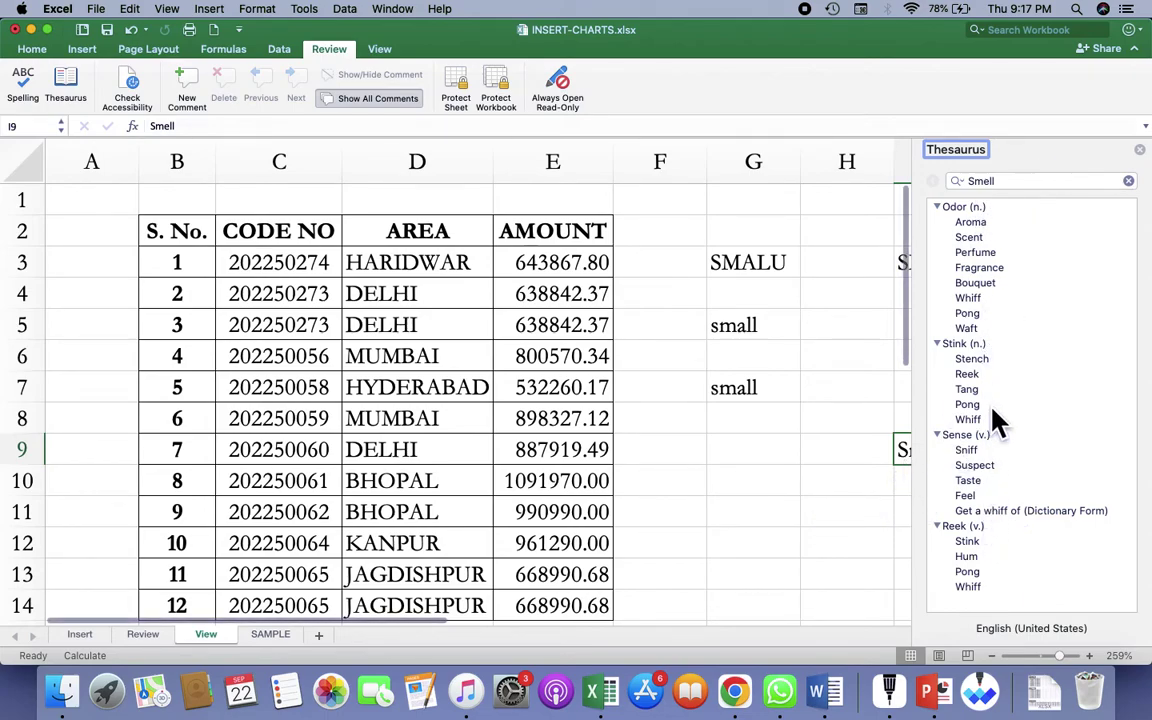
pyautogui.click(970, 222)
# Replace Smell in cell I9 with the synonym Aroma and close the Thesaurus.
pyautogui.rightClick(982, 232)
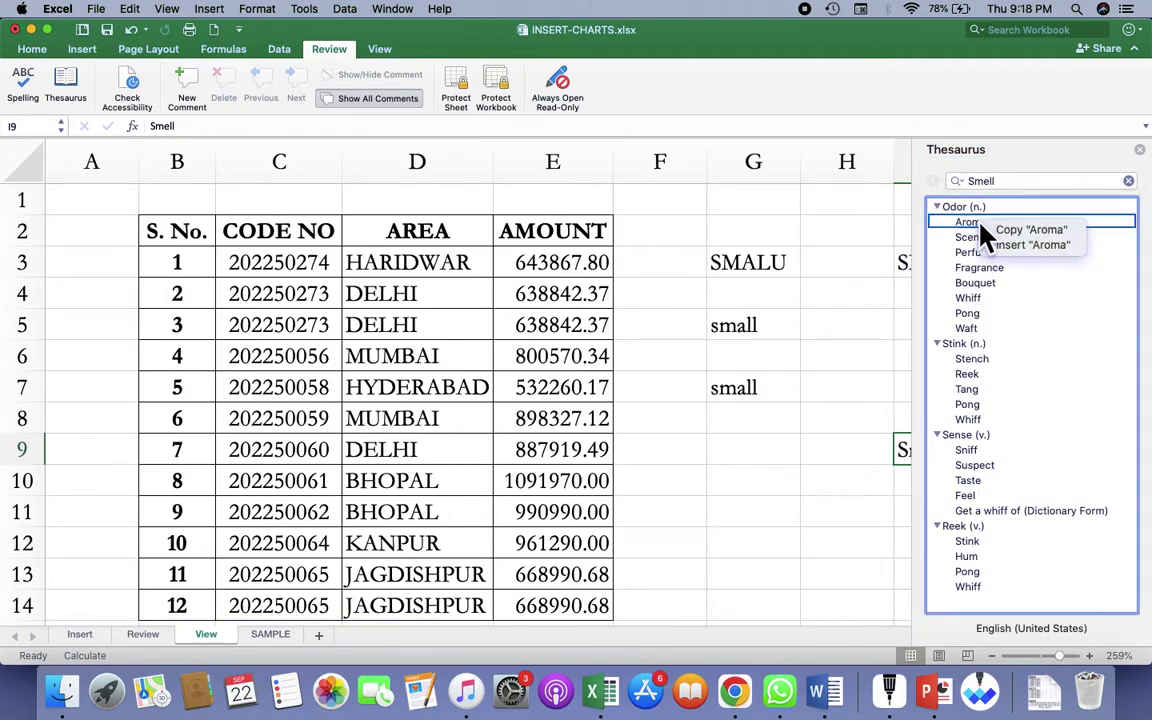
pyautogui.click(1030, 246)
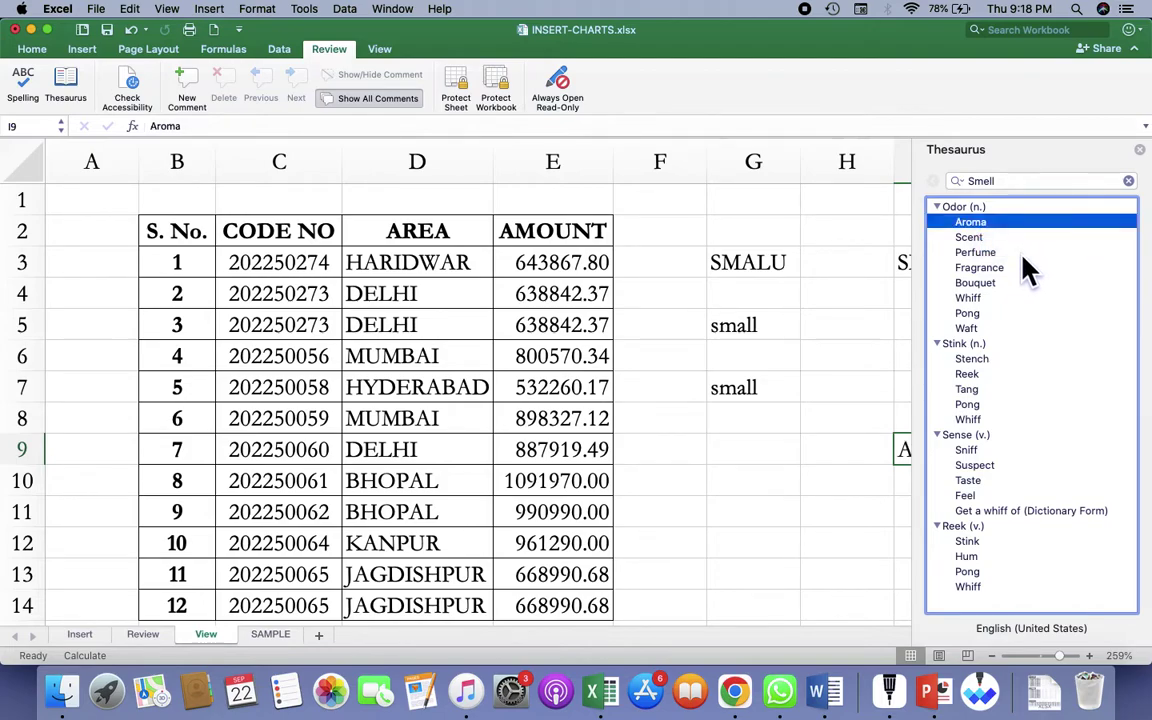
pyautogui.click(858, 507)
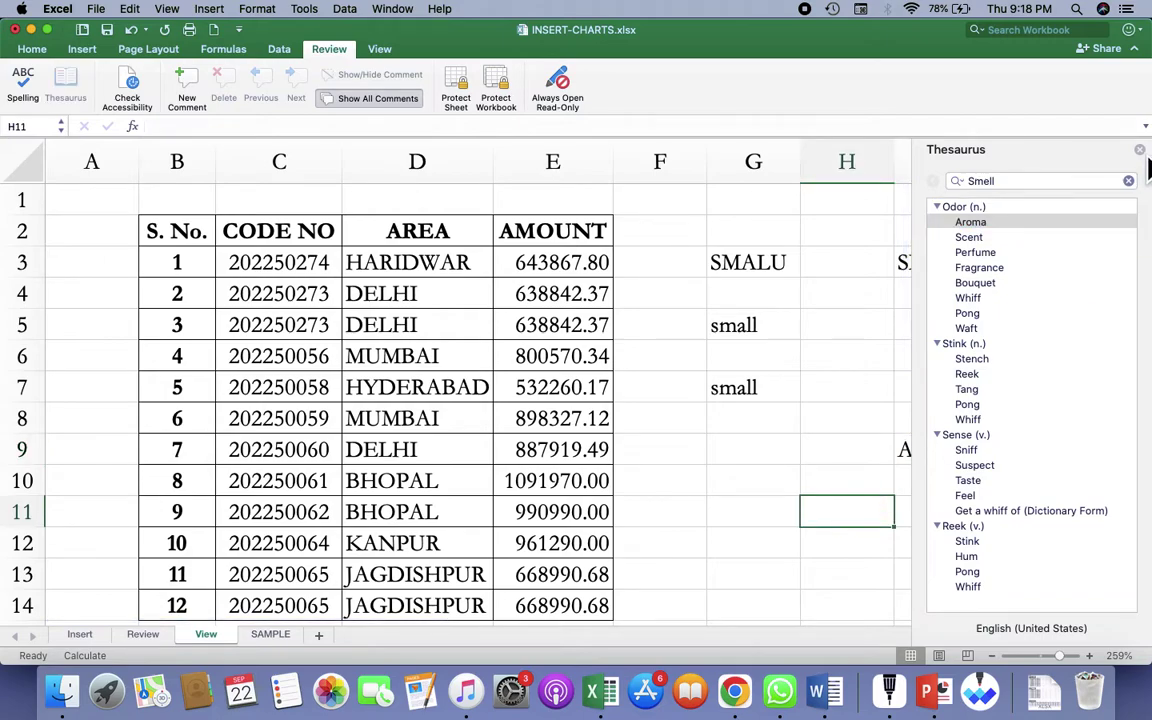
pyautogui.click(1140, 151)
# Look up synonyms for Aroma and paste its synonym Perfume into cell H9.
pyautogui.click(956, 462)
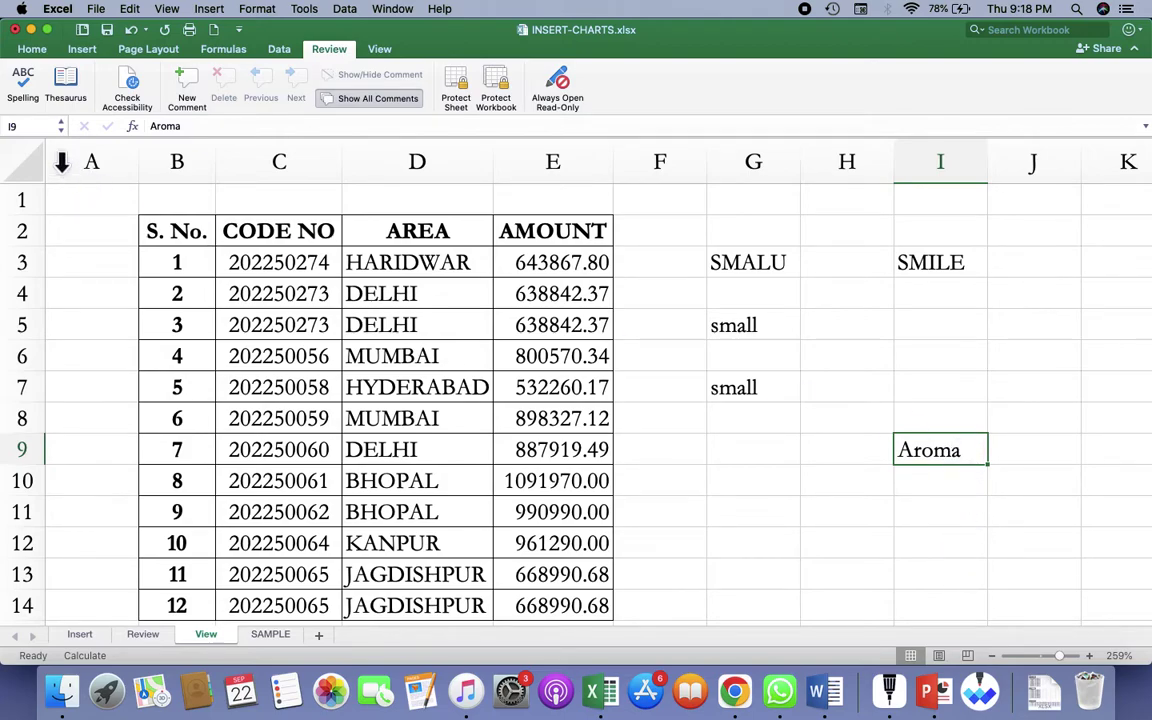
pyautogui.click(65, 82)
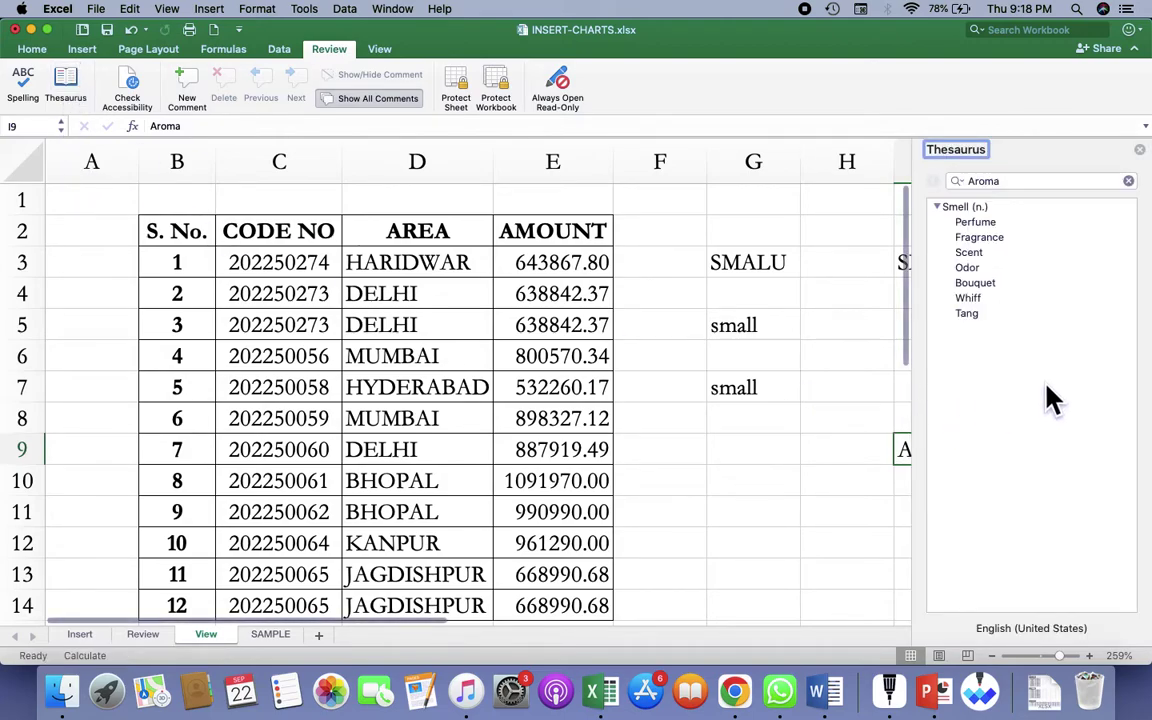
pyautogui.click(988, 224)
pyautogui.rightClick(988, 224)
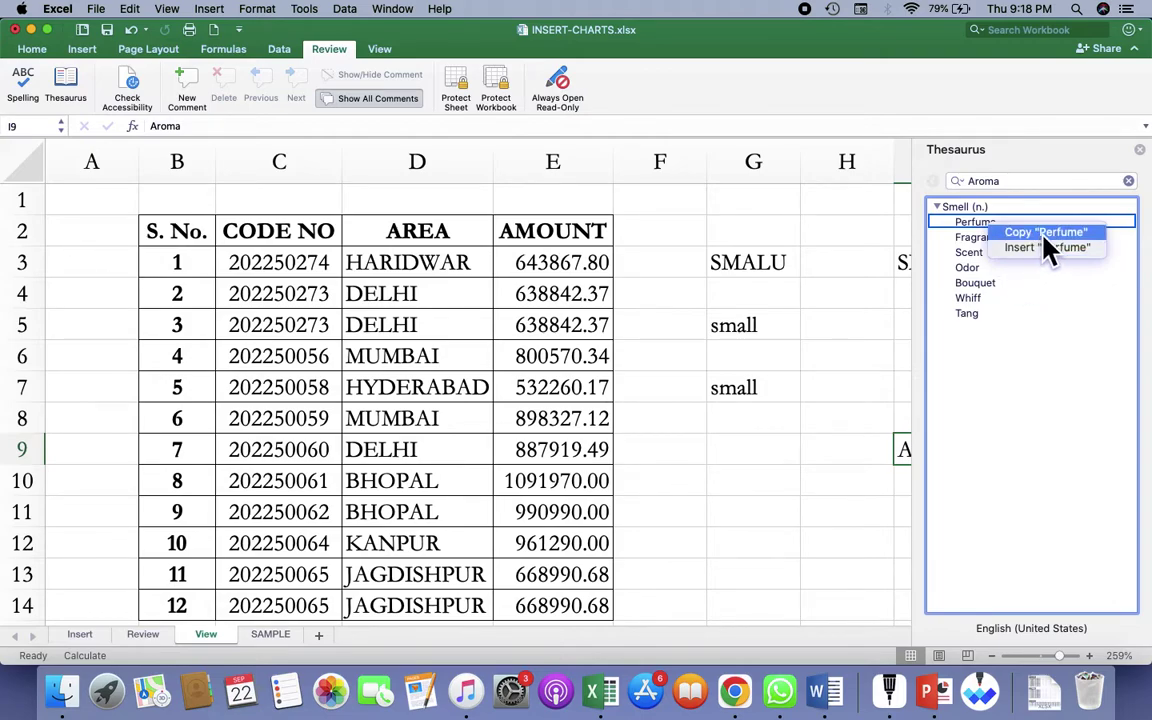
pyautogui.click(1045, 236)
pyautogui.click(812, 447)
pyautogui.rightClick(818, 455)
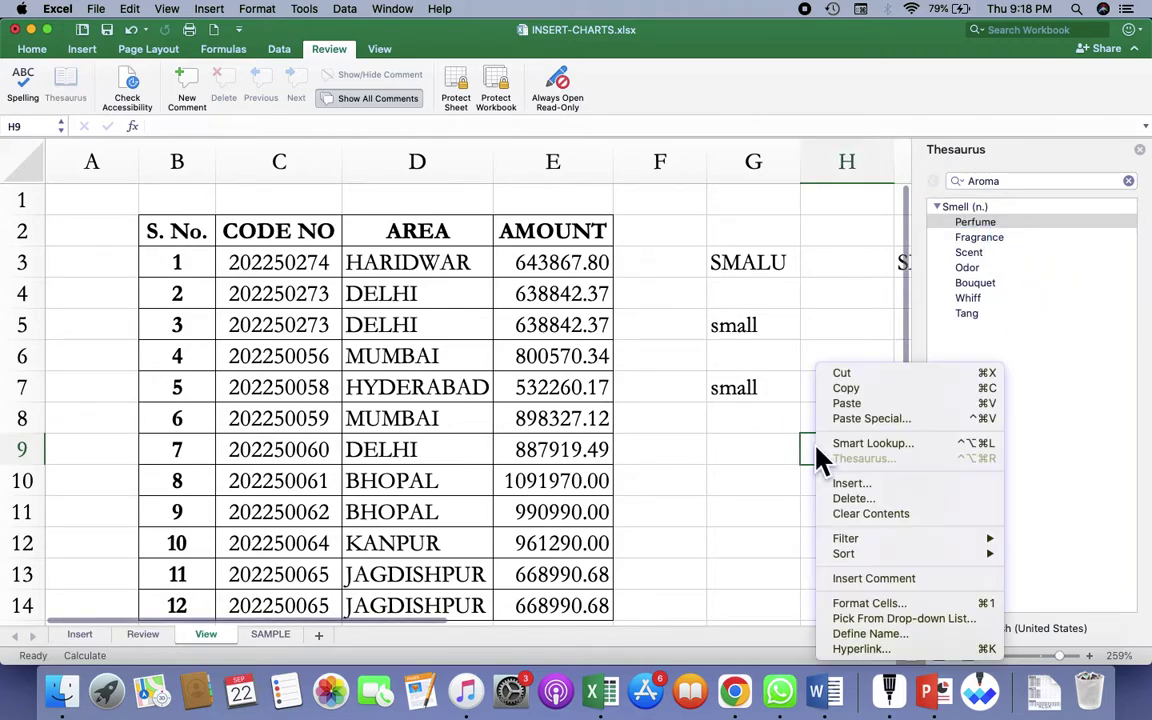
pyautogui.click(862, 404)
pyautogui.click(858, 516)
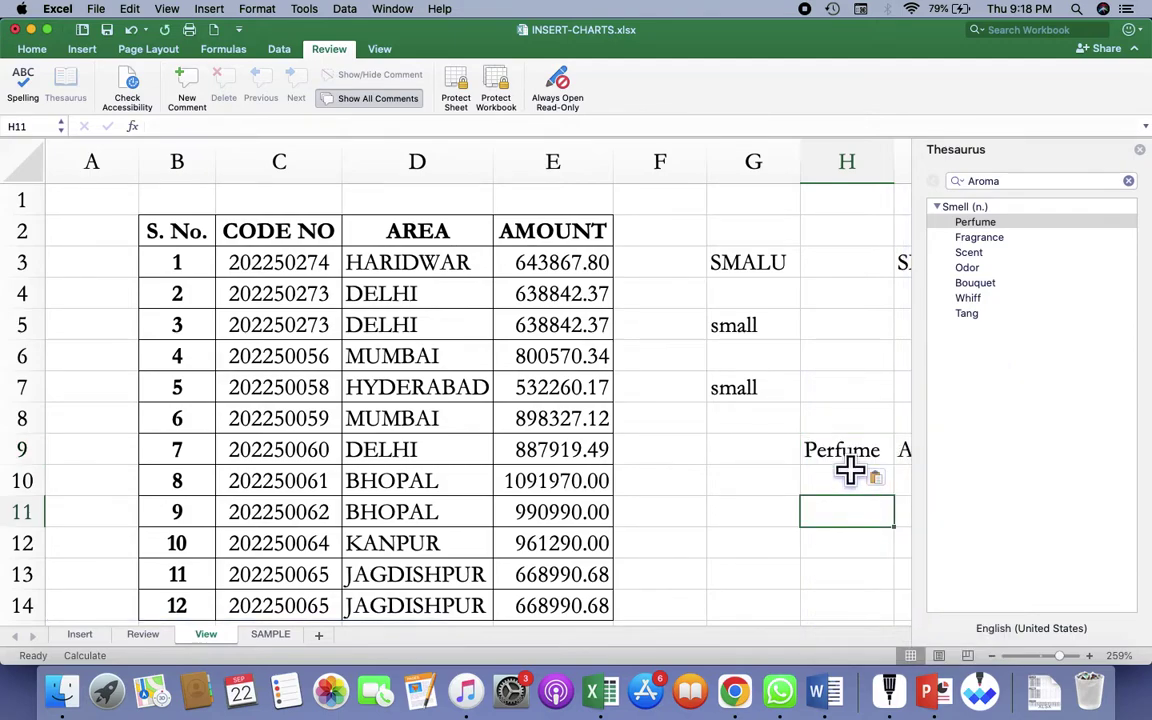
# Drag the synonym Perfume from the Thesaurus into cell H5 and close the lookup.
pyautogui.click(864, 450)
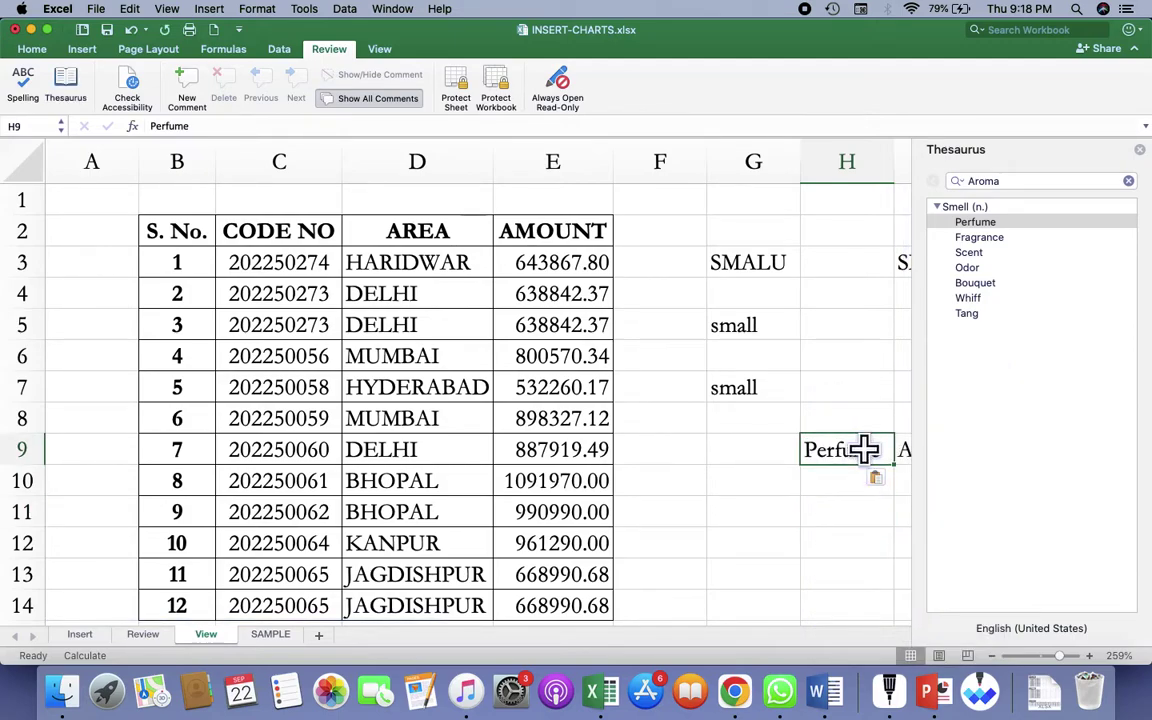
pyautogui.click(995, 238)
pyautogui.click(995, 224)
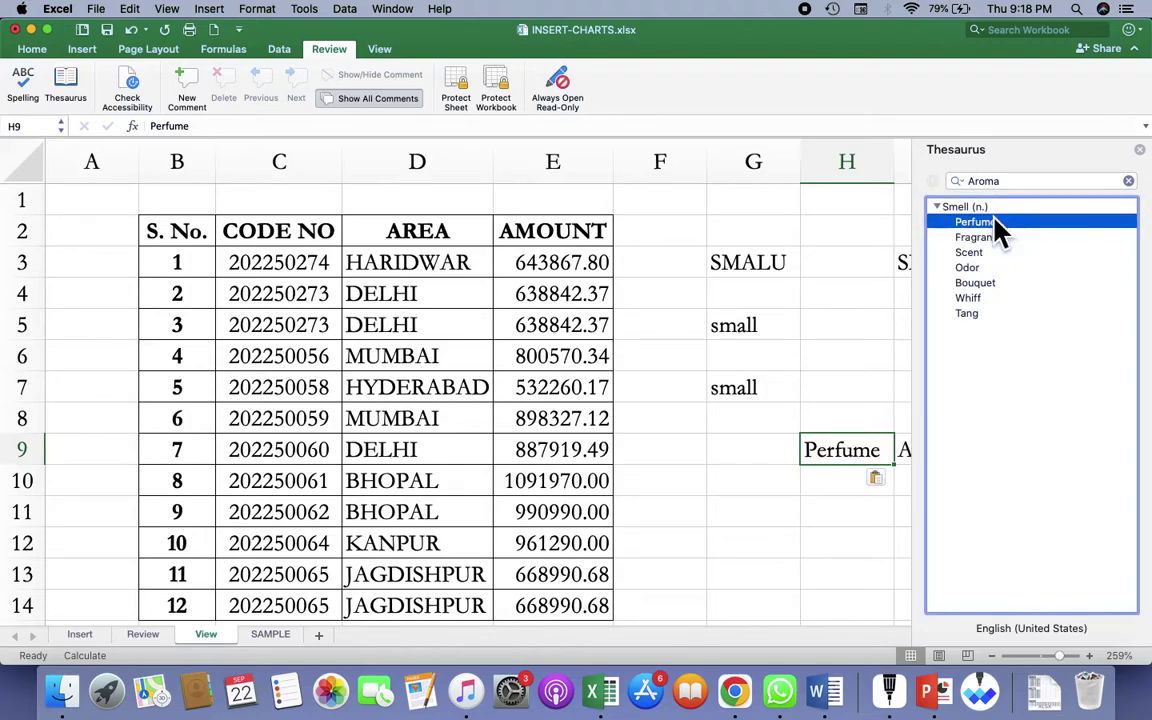
pyautogui.moveTo(1000, 225); pyautogui.dragTo(845, 325)
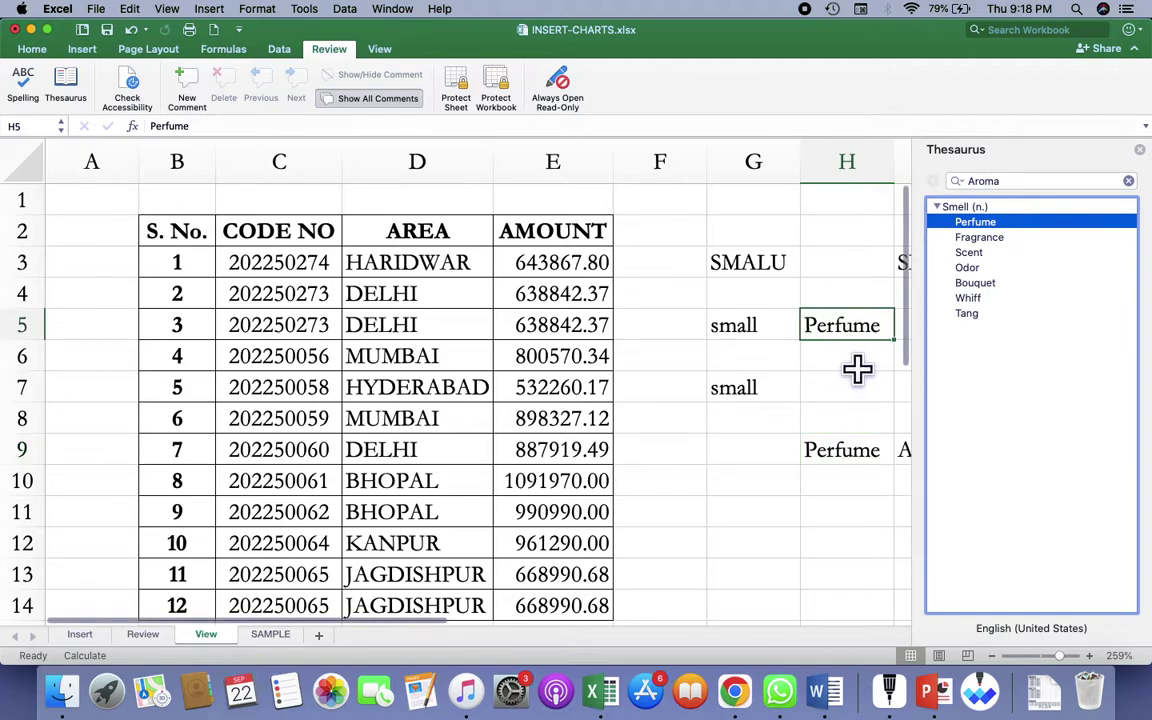
pyautogui.click(857, 368)
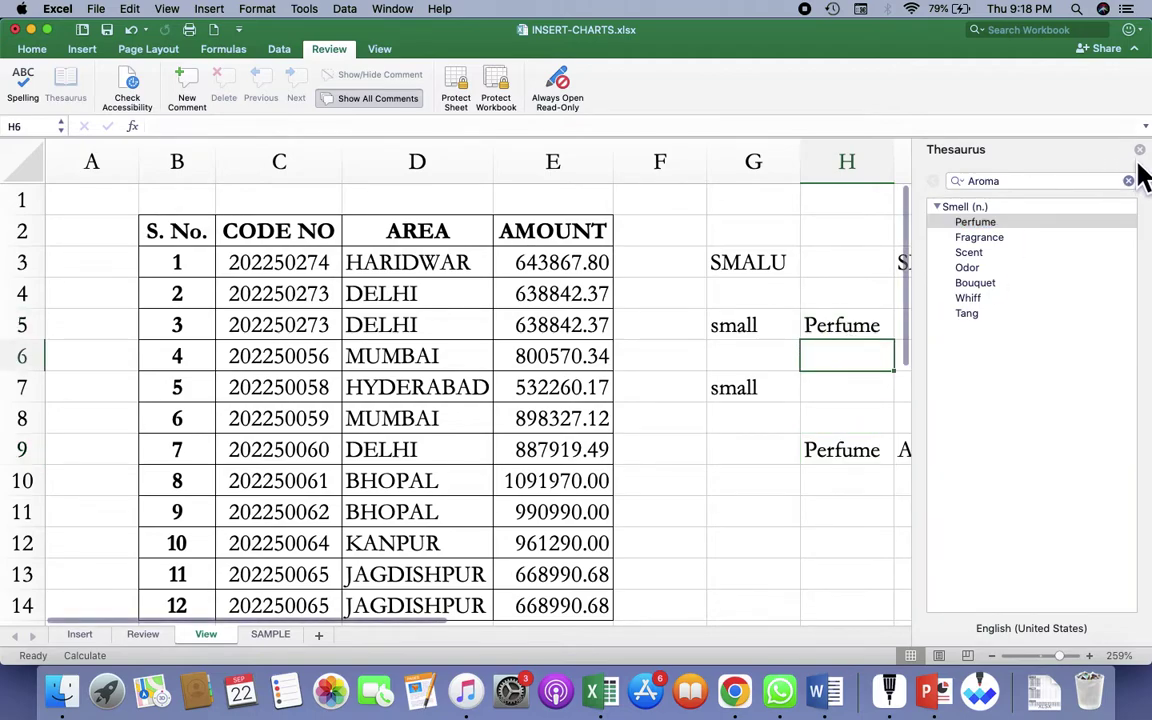
pyautogui.click(848, 392)
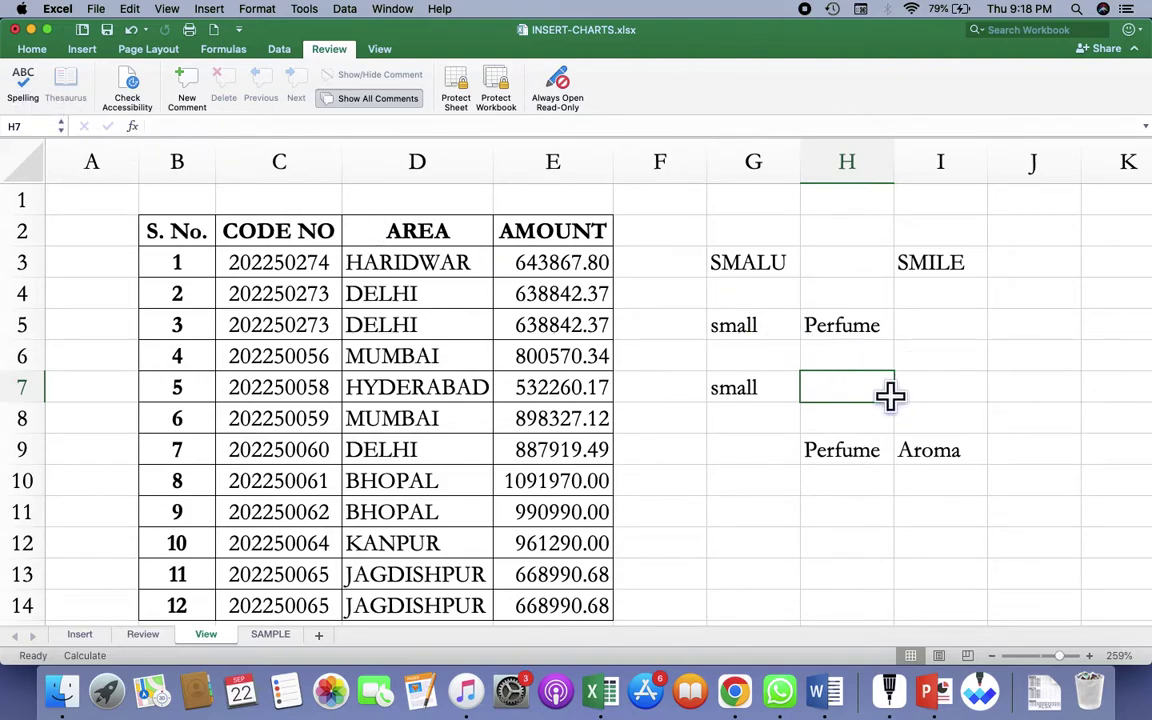
pyautogui.click(943, 297)
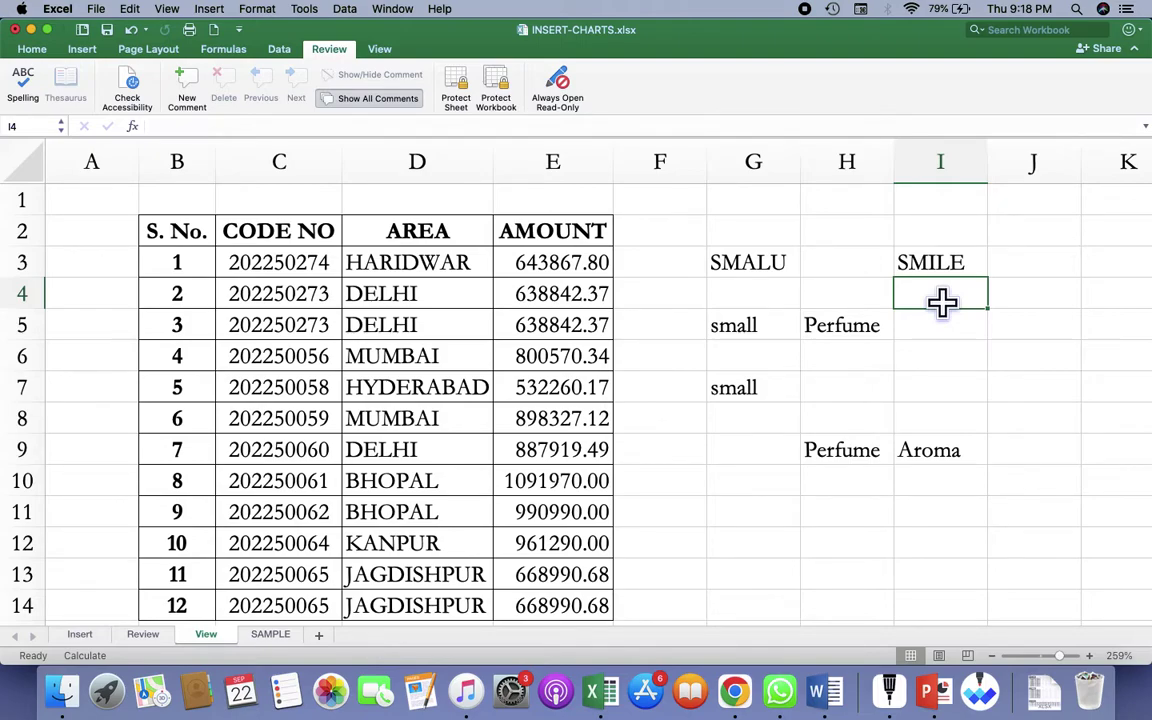
pyautogui.click(946, 391)
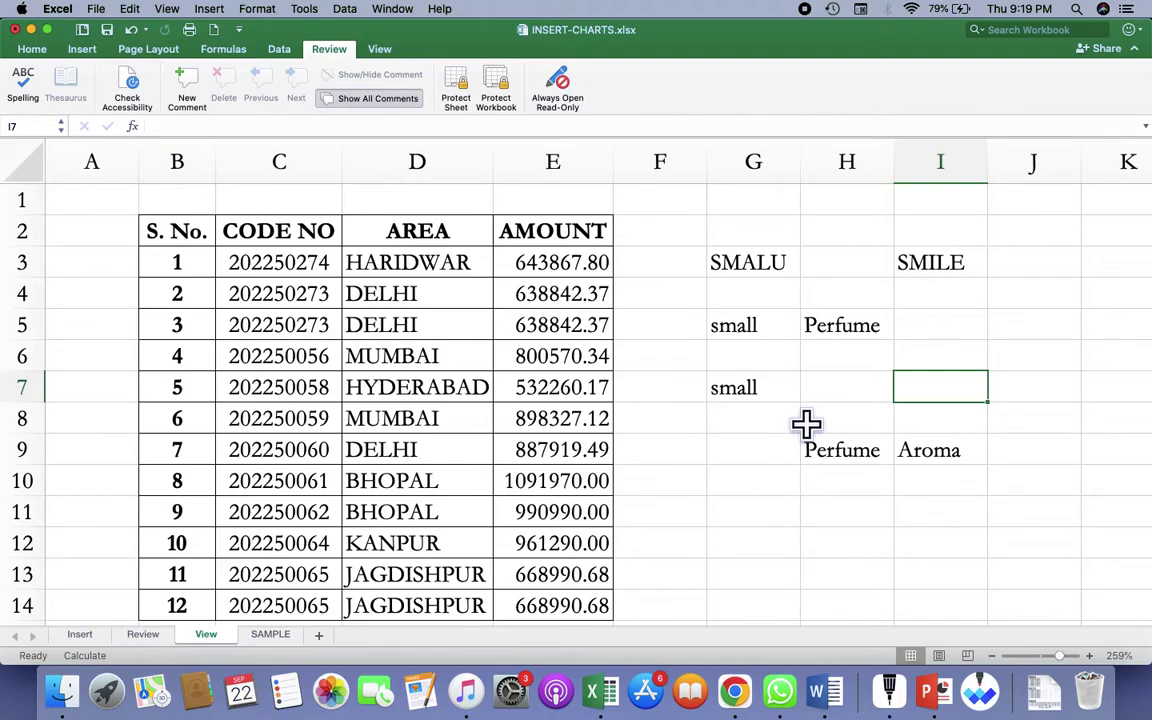
pyautogui.click(806, 424)
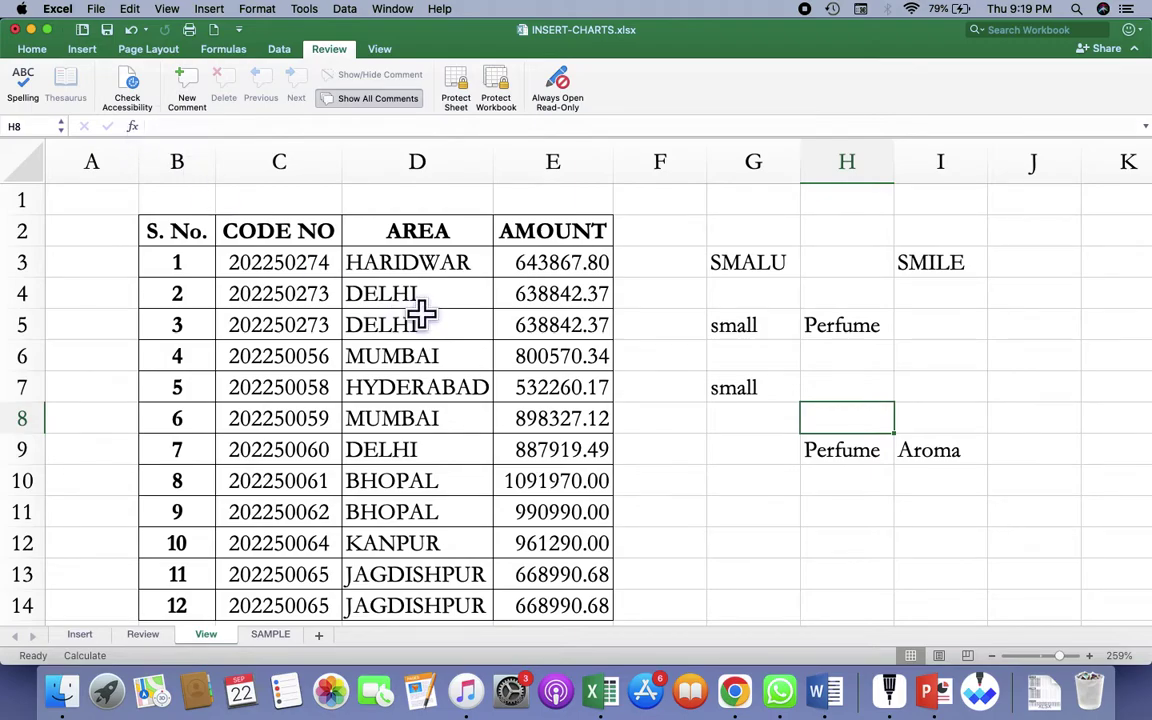
pyautogui.hotkey('ctrl', 'Right')
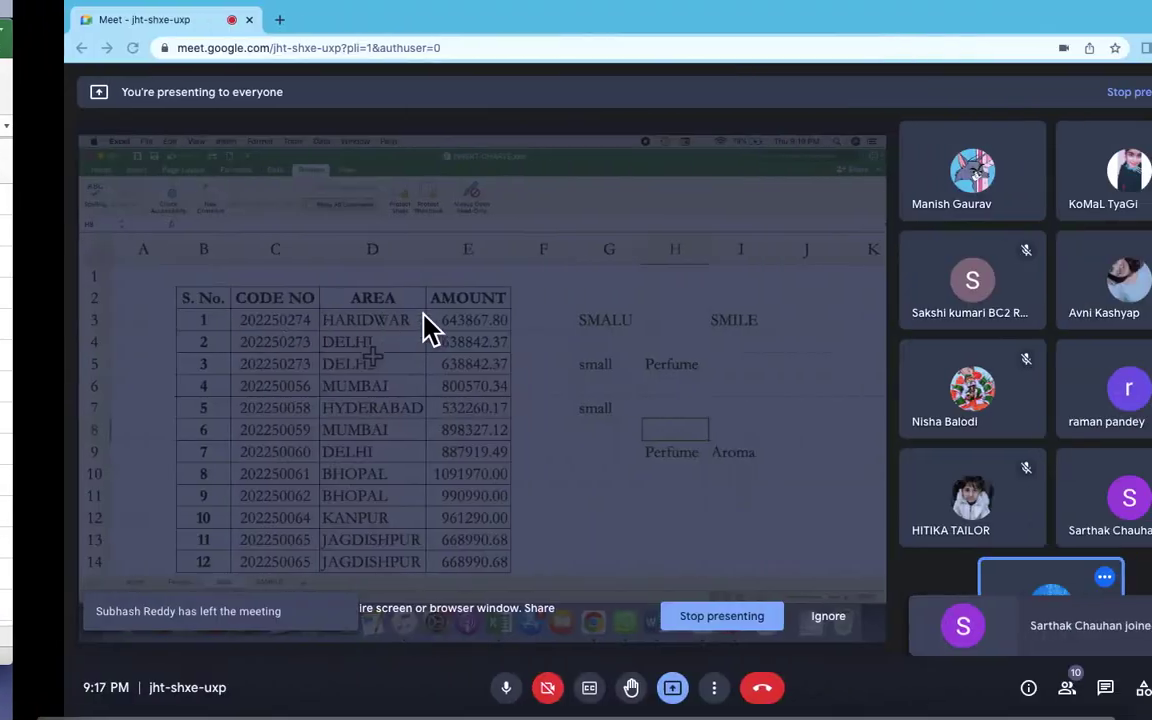
pyautogui.hotkey('ctrl', 'Left')
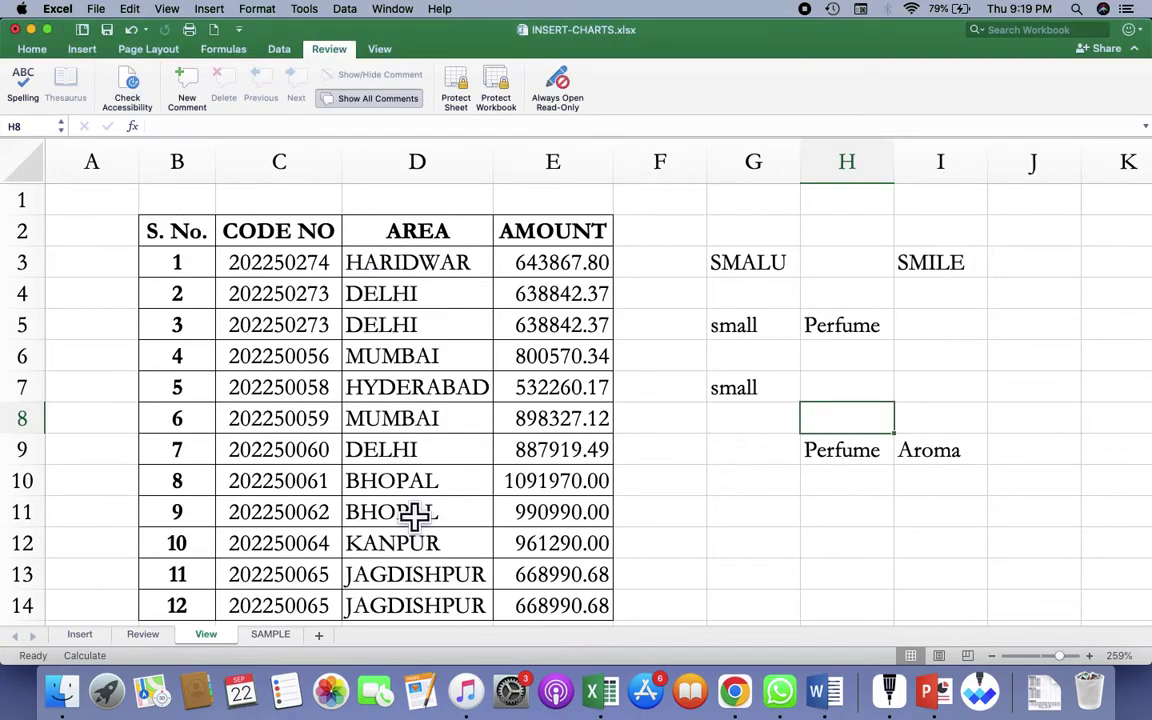
# Switch to the Book3 workbook, make it full screen, and select cell B3 containing DELHI.
pyautogui.rightClick(603, 672)
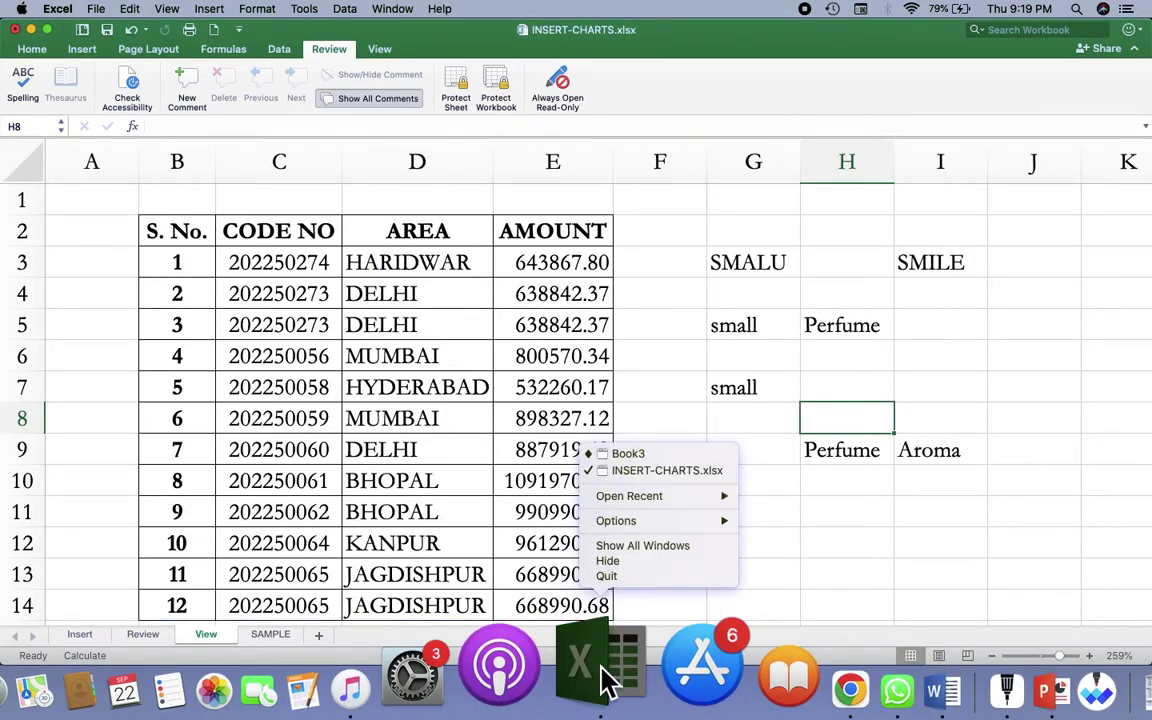
pyautogui.click(655, 453)
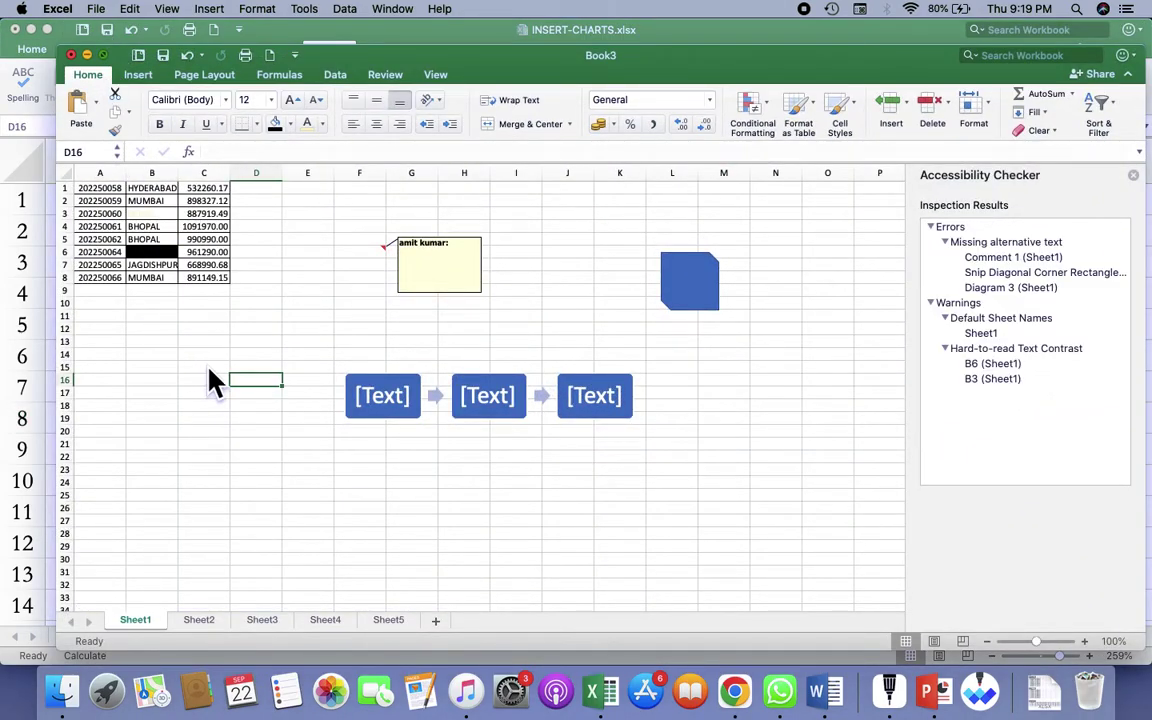
pyautogui.click(101, 55)
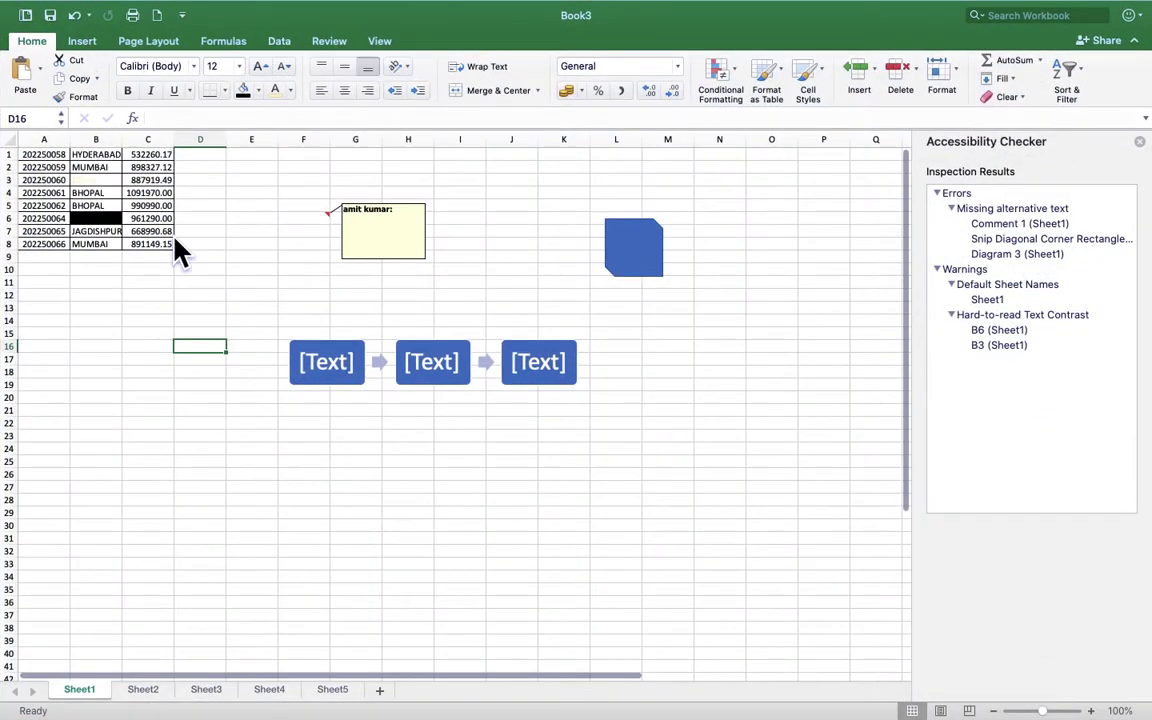
pyautogui.scroll(5, 236, 248)
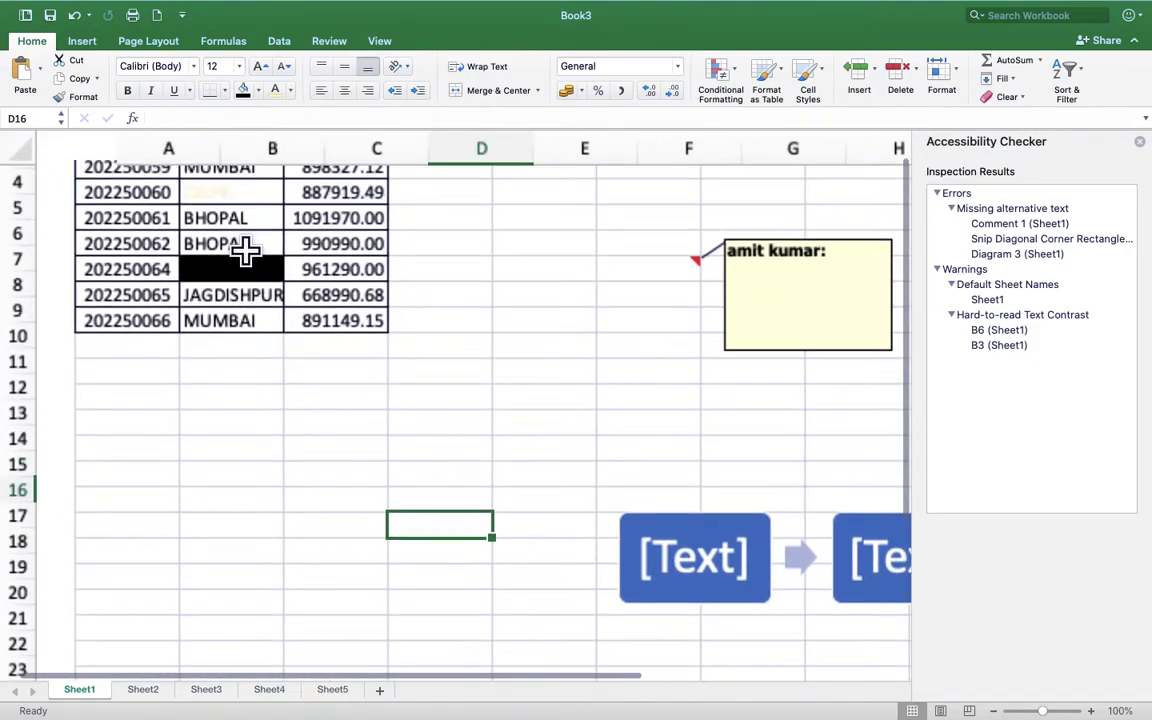
pyautogui.click(416, 254)
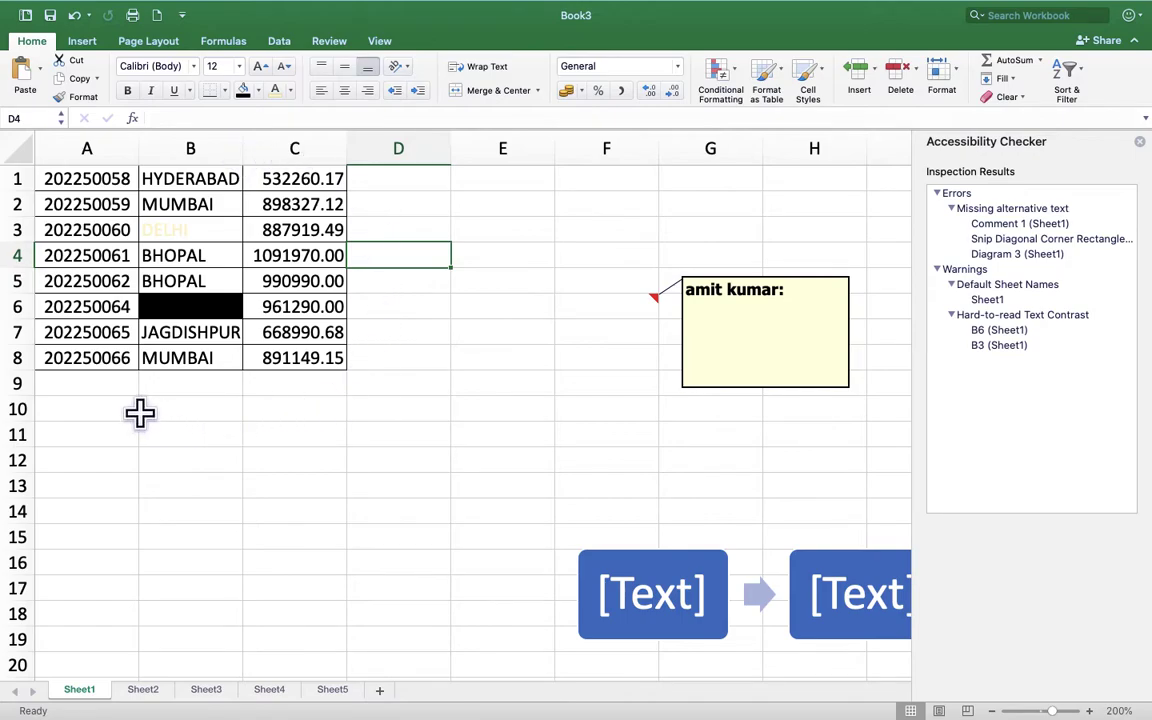
pyautogui.click(300, 456)
pyautogui.click(206, 225)
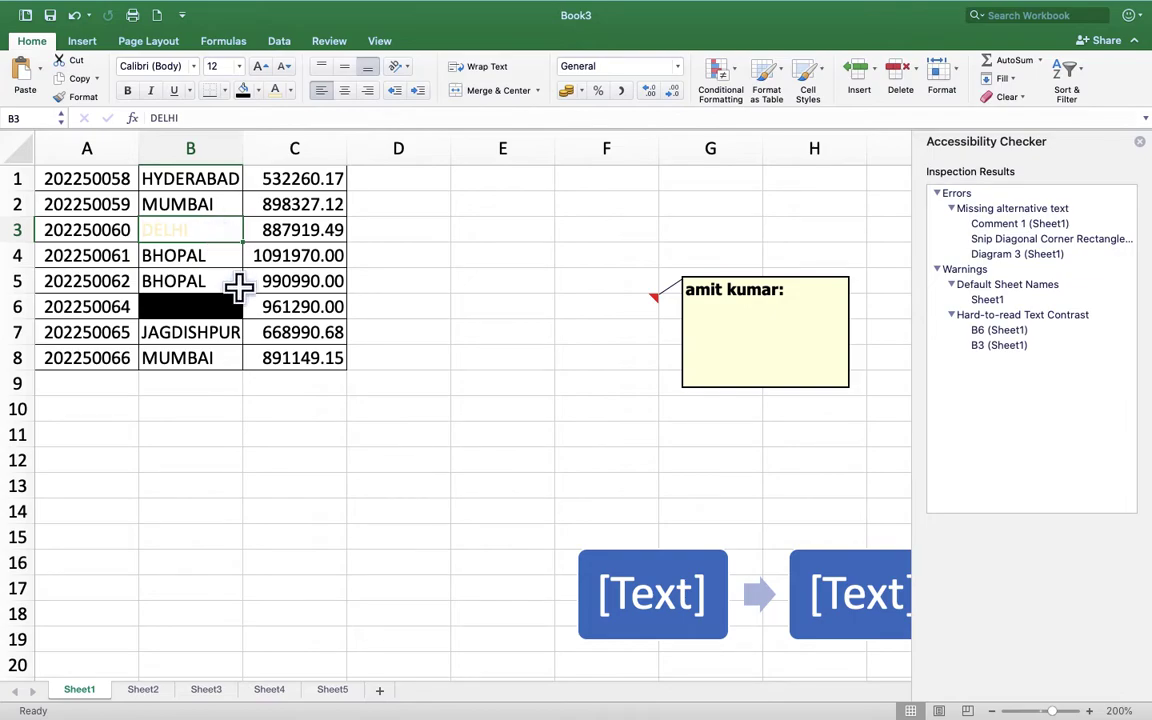
pyautogui.click(291, 91)
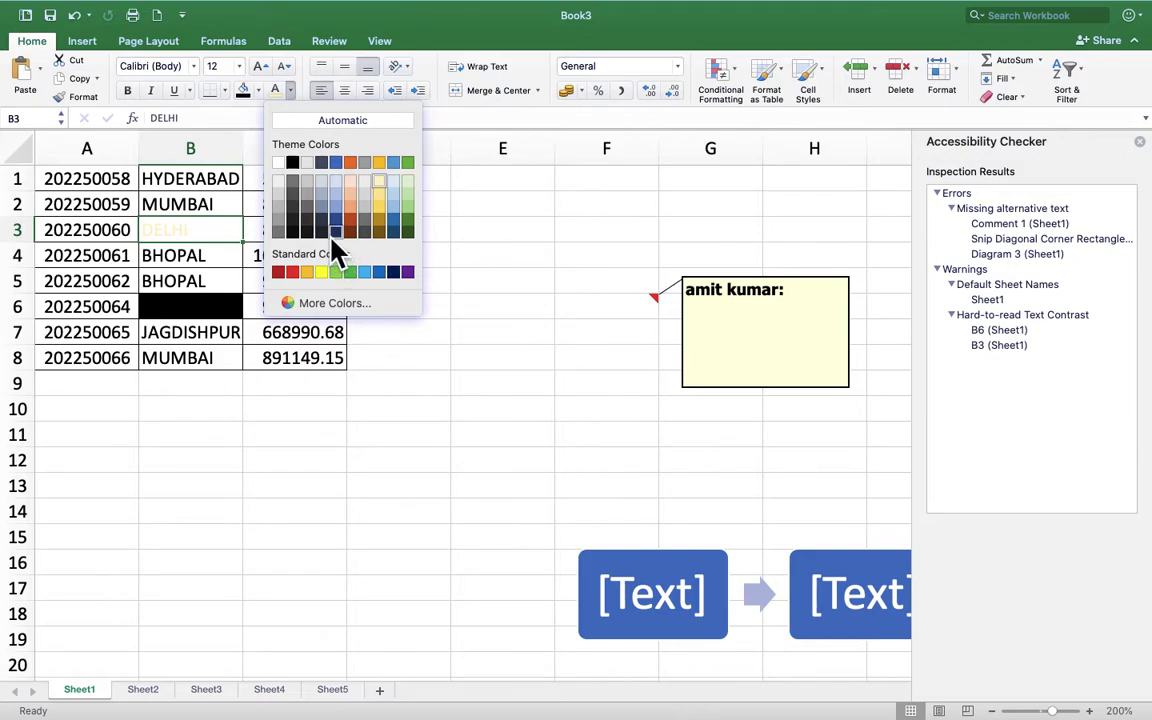
# Make DELHI in B3 light grey, then remove and restore B6's black fill.
pyautogui.click(364, 195)
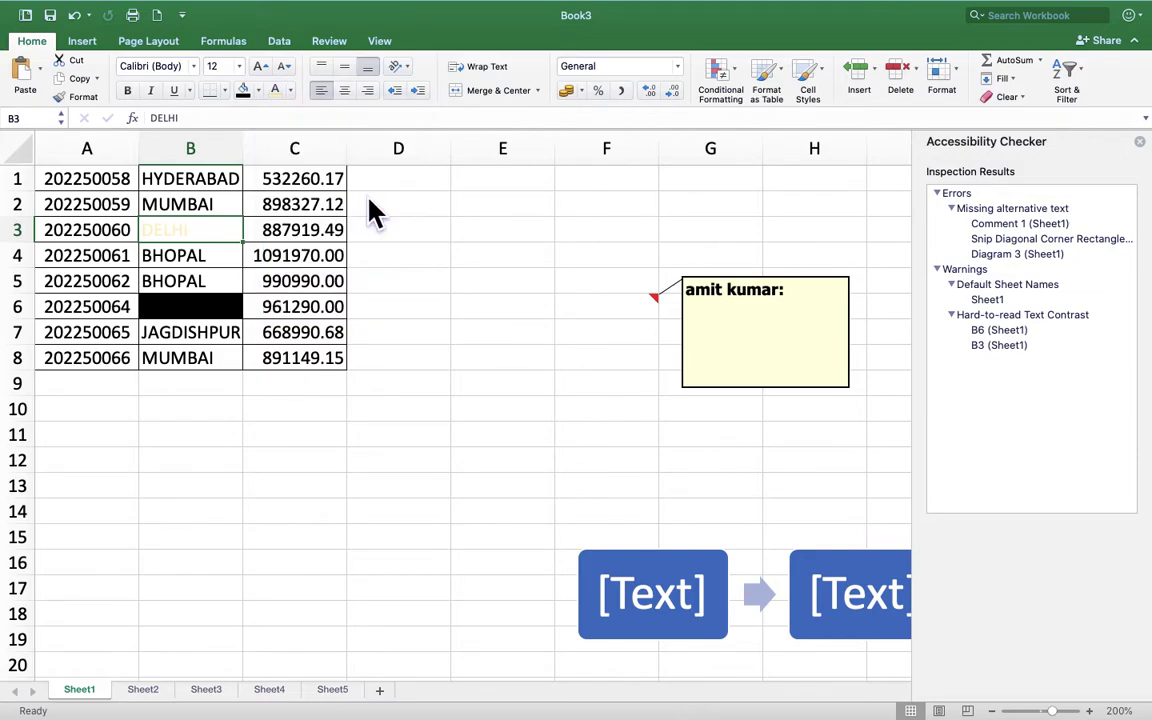
pyautogui.click(232, 303)
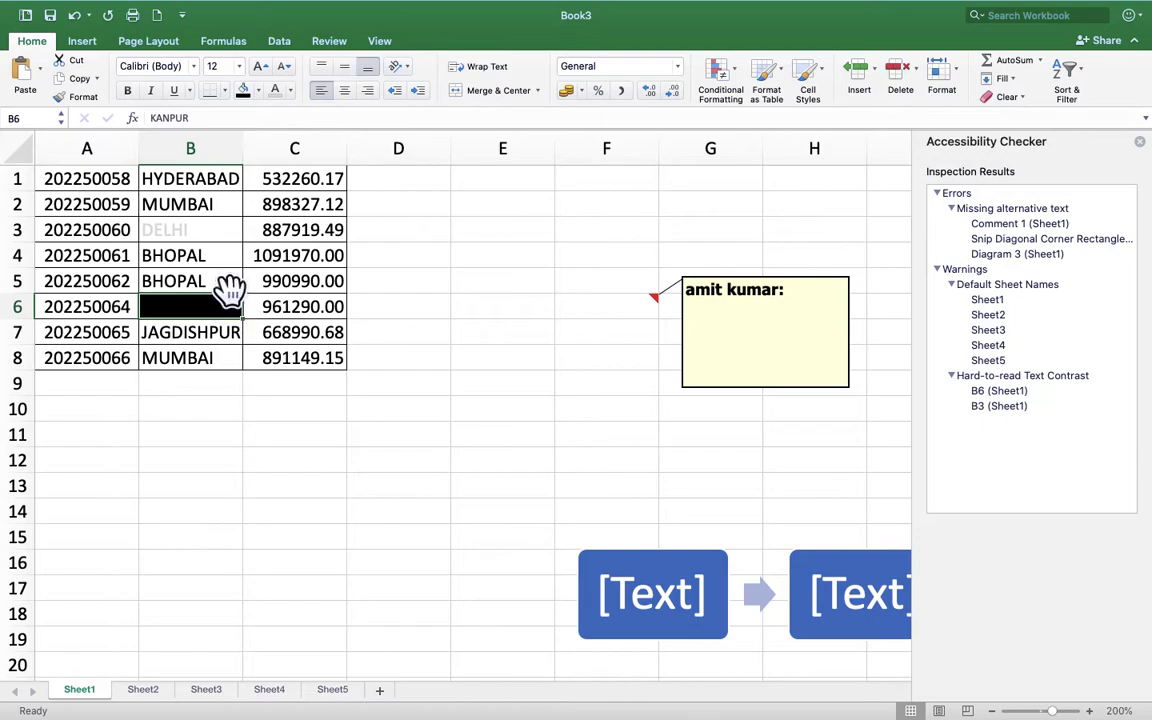
pyautogui.click(257, 90)
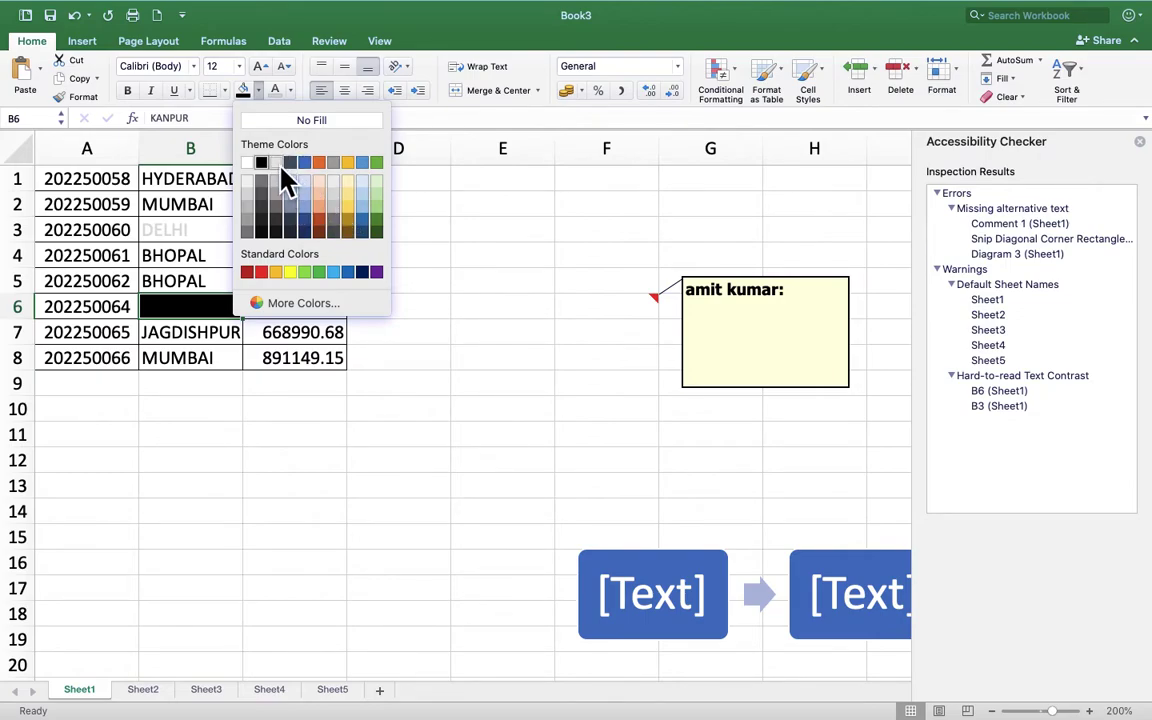
pyautogui.click(311, 120)
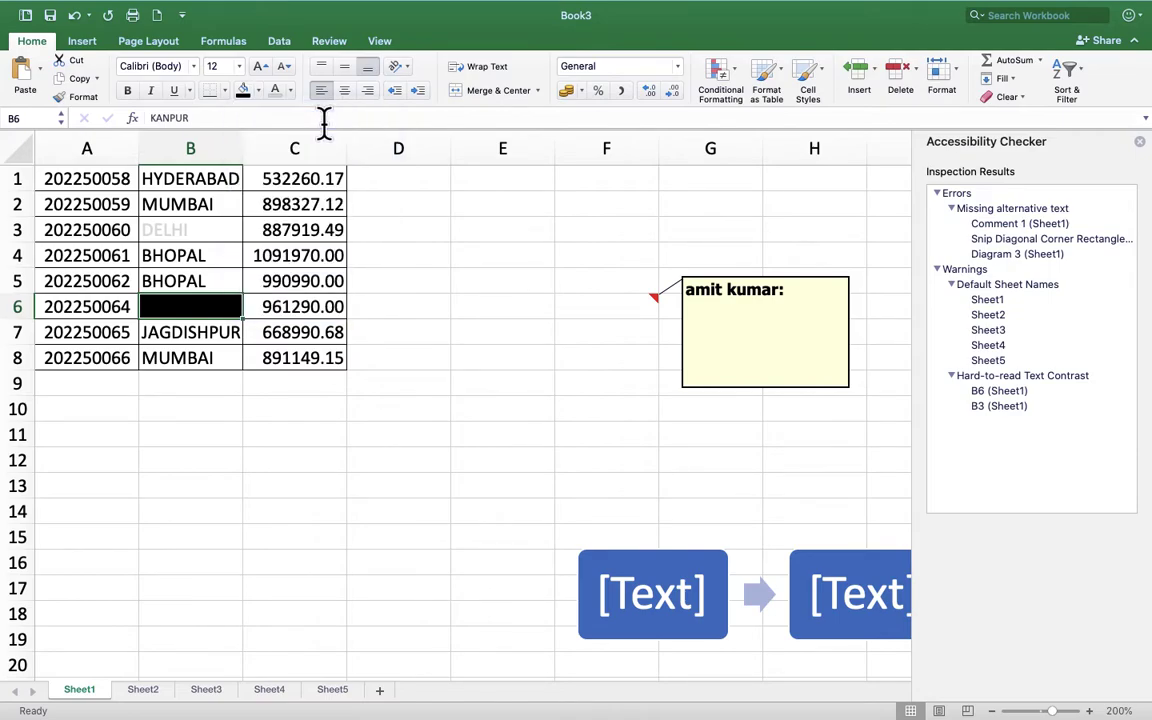
pyautogui.click(257, 92)
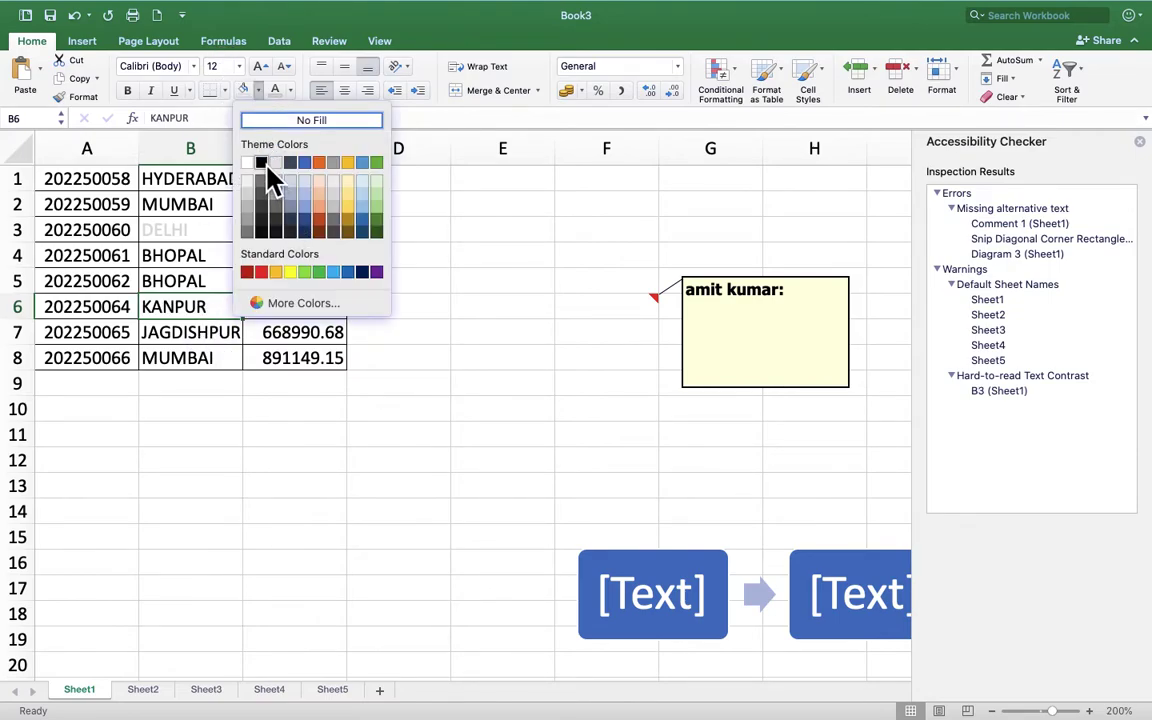
pyautogui.click(264, 165)
pyautogui.click(246, 438)
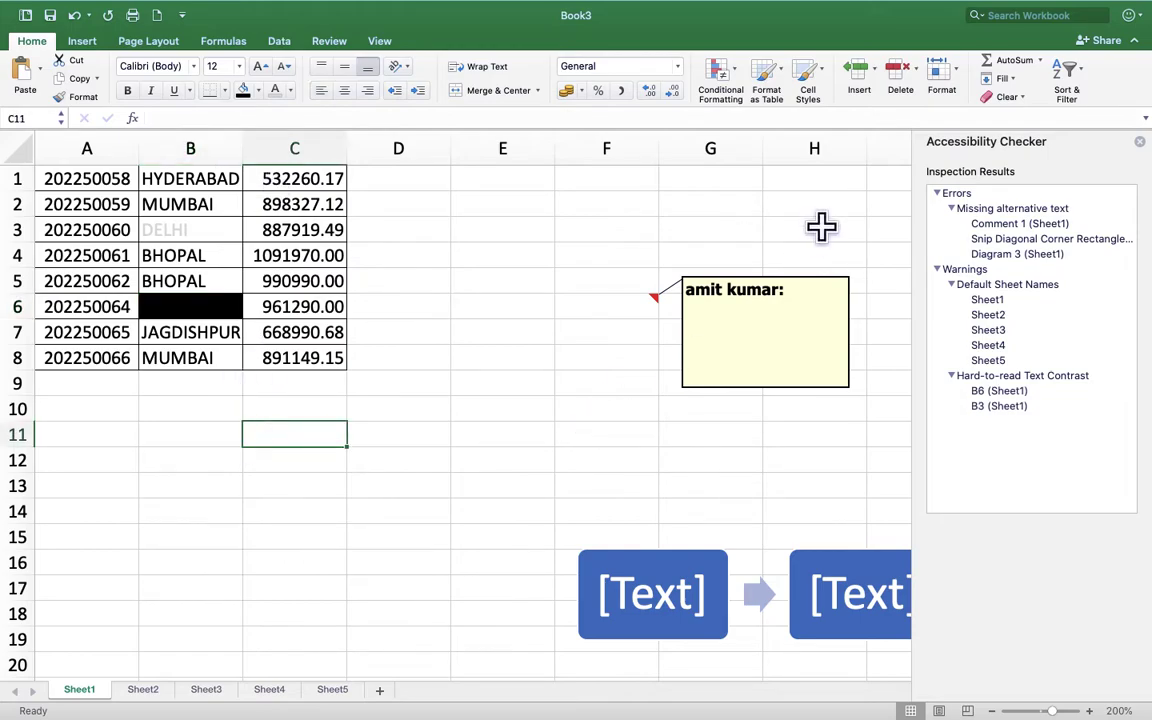
# Inspect the comment box, three-step SmartArt diagram and blue snipped-corner shape on Sheet1.
pyautogui.click(790, 338)
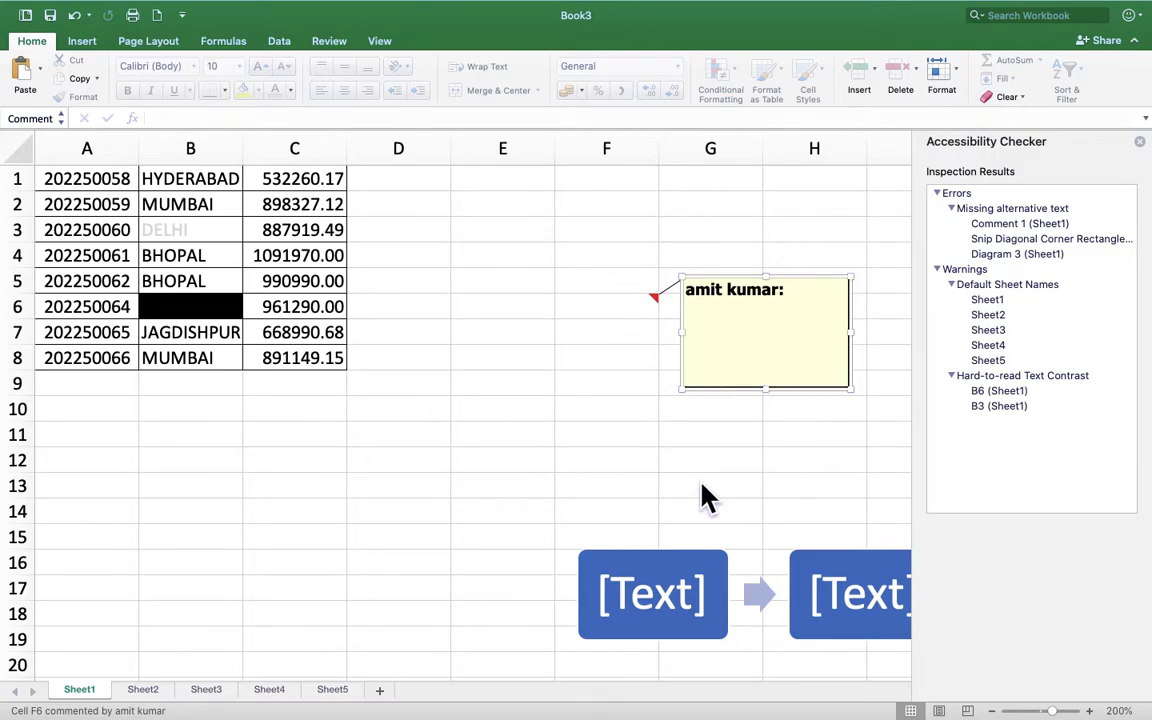
pyautogui.click(630, 578)
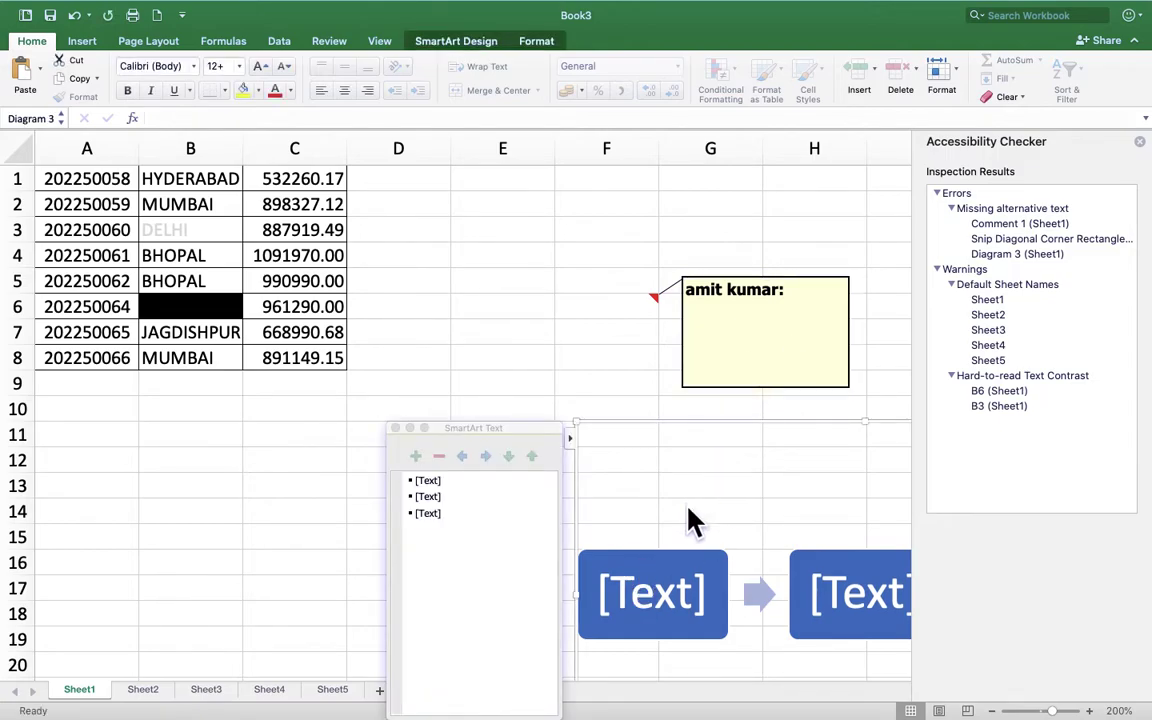
pyautogui.click(491, 378)
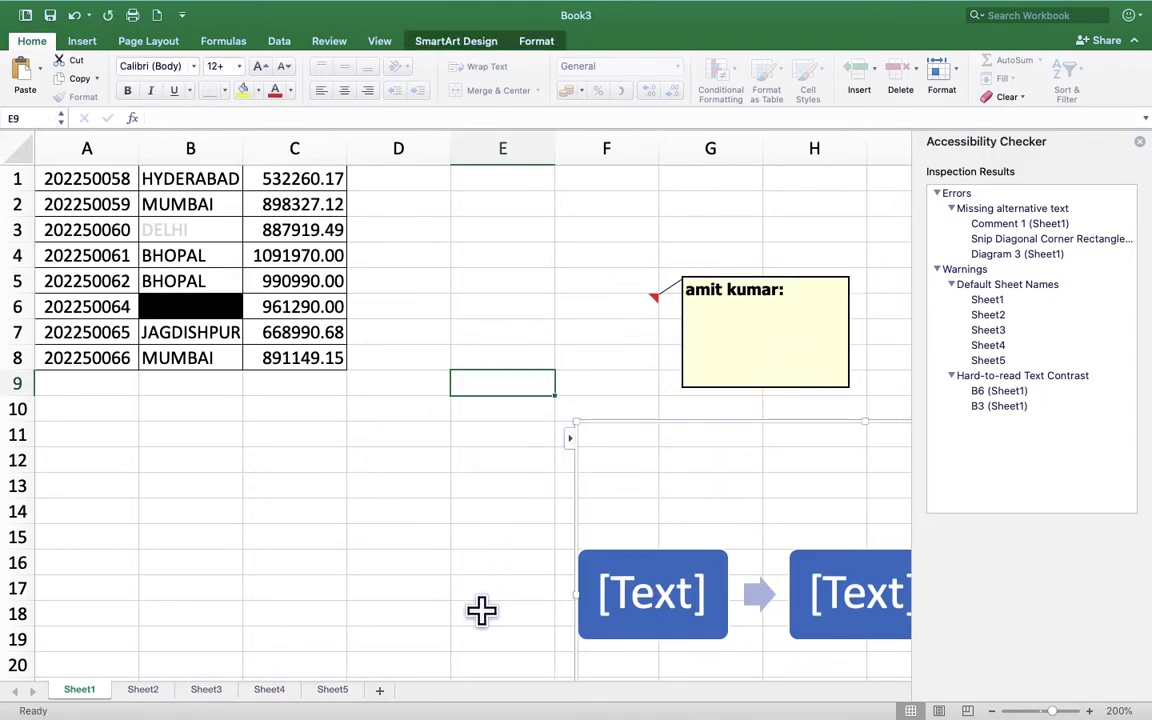
pyautogui.click(419, 528)
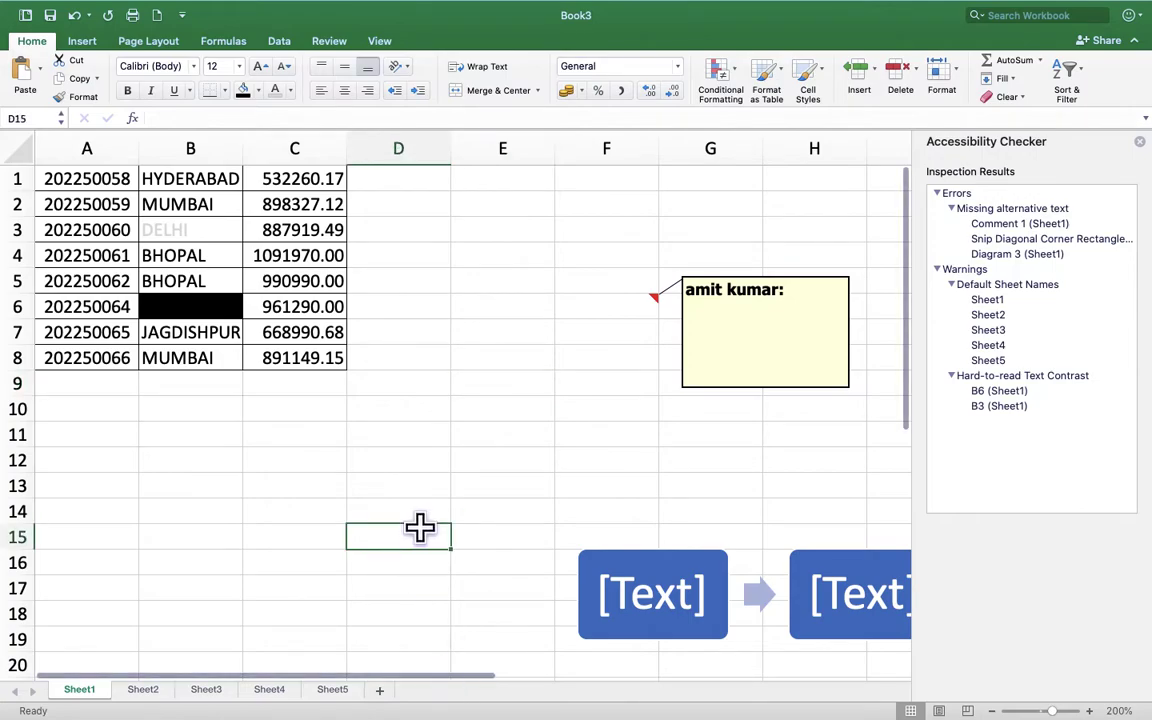
pyautogui.scroll(-5, 382, 548)
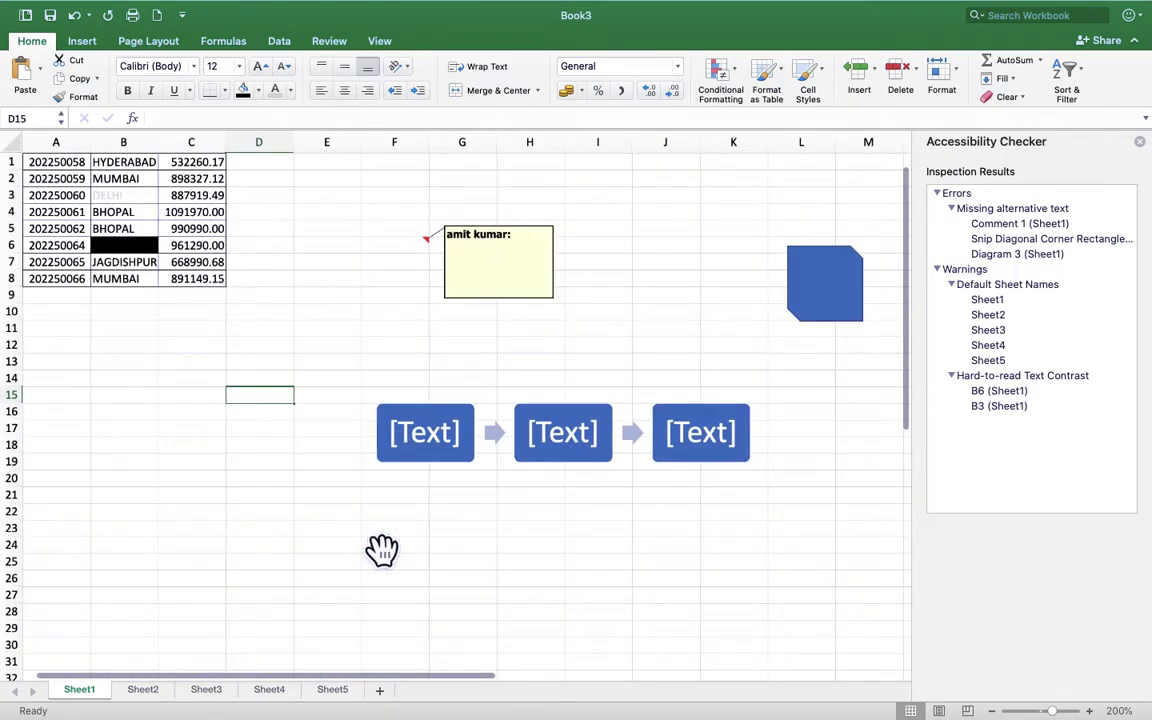
pyautogui.scroll(-2, 382, 548)
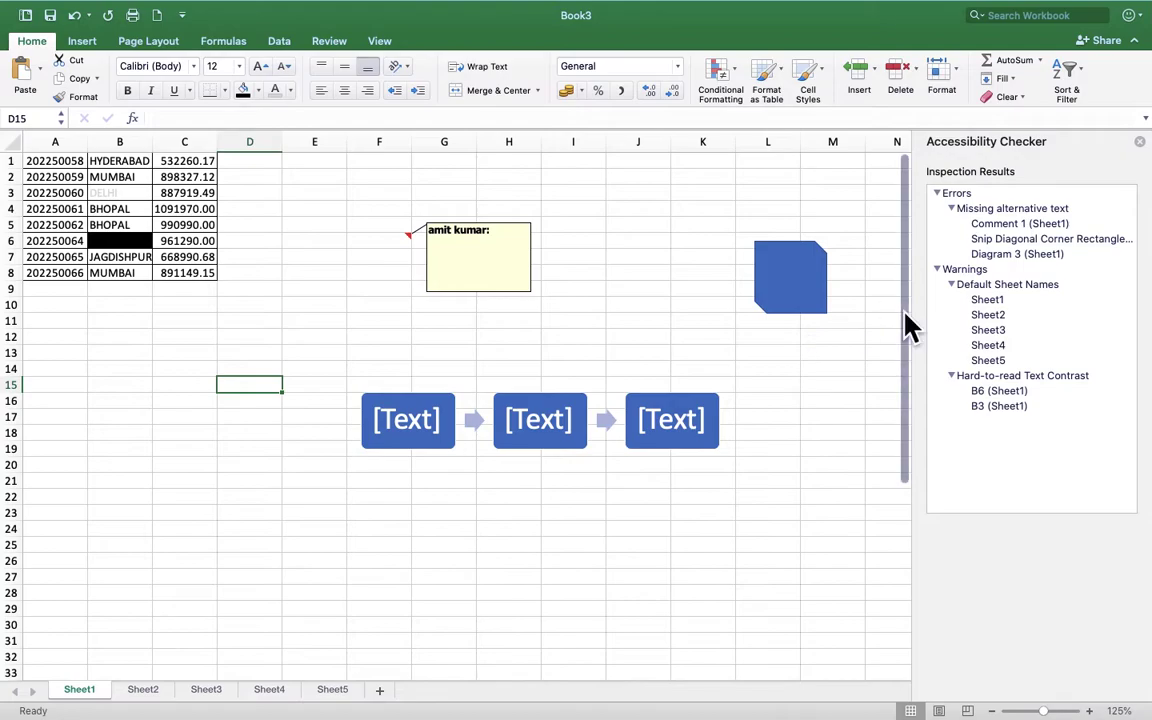
pyautogui.click(790, 288)
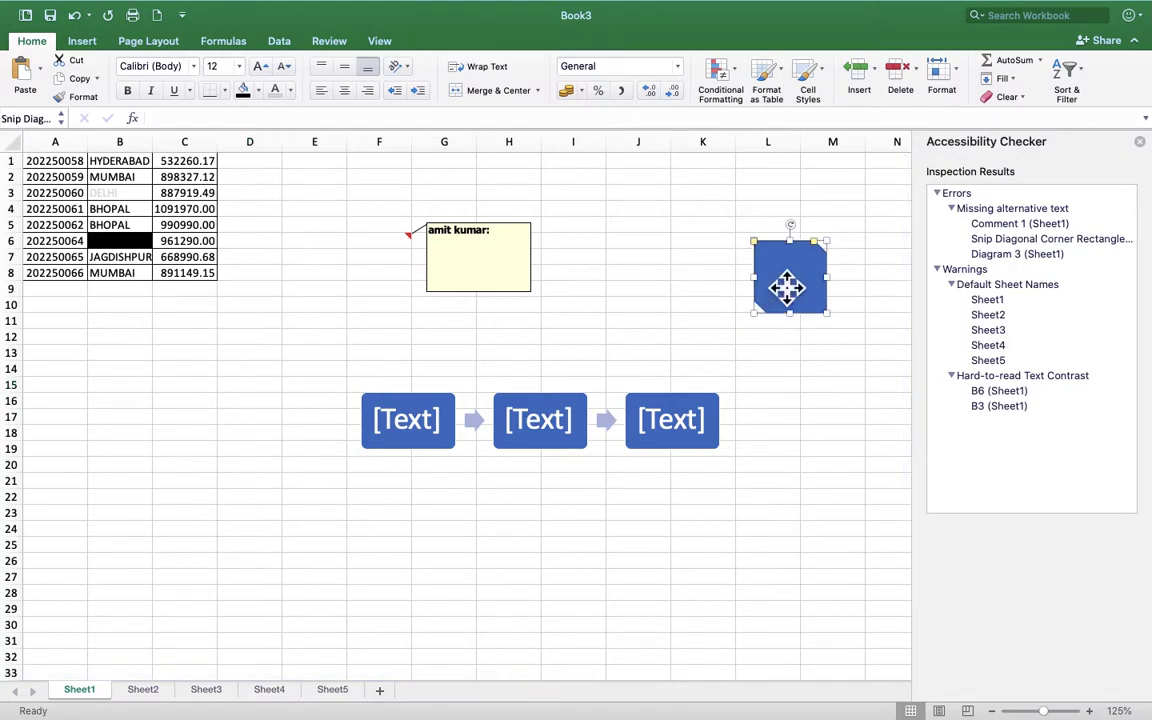
pyautogui.click(815, 368)
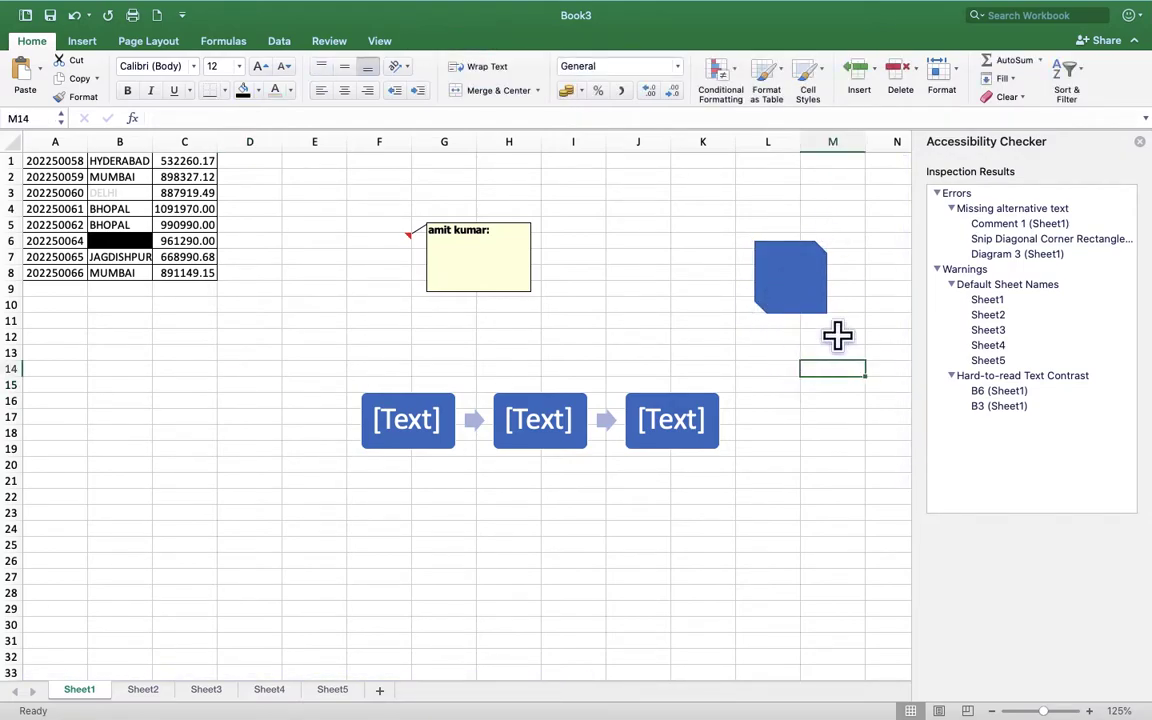
# Close the Accessibility Checker results and show the View, then Review, ribbon tools.
pyautogui.click(1139, 143)
pyautogui.click(950, 274)
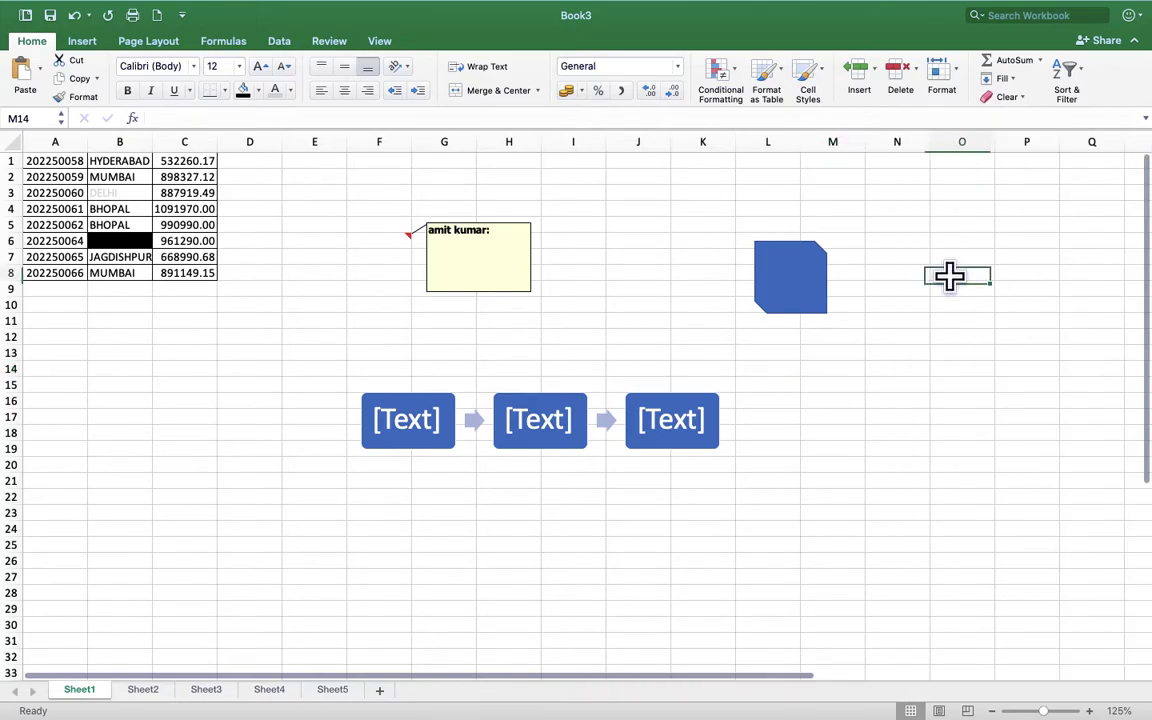
pyautogui.click(381, 45)
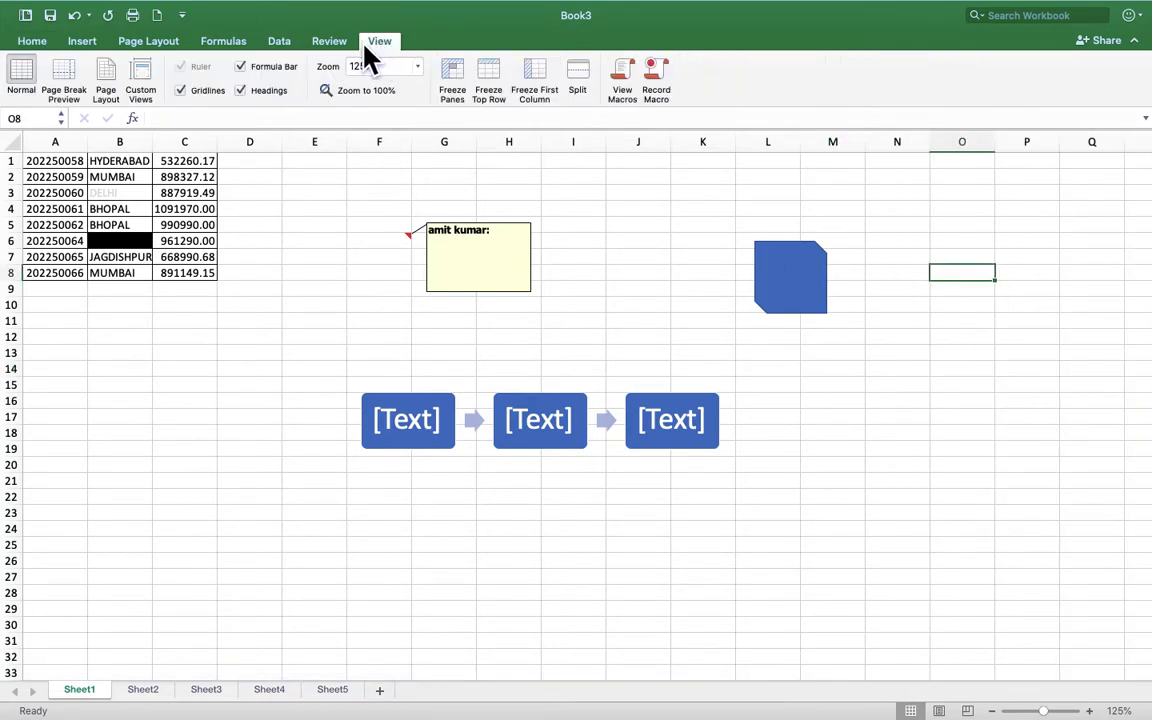
pyautogui.click(330, 45)
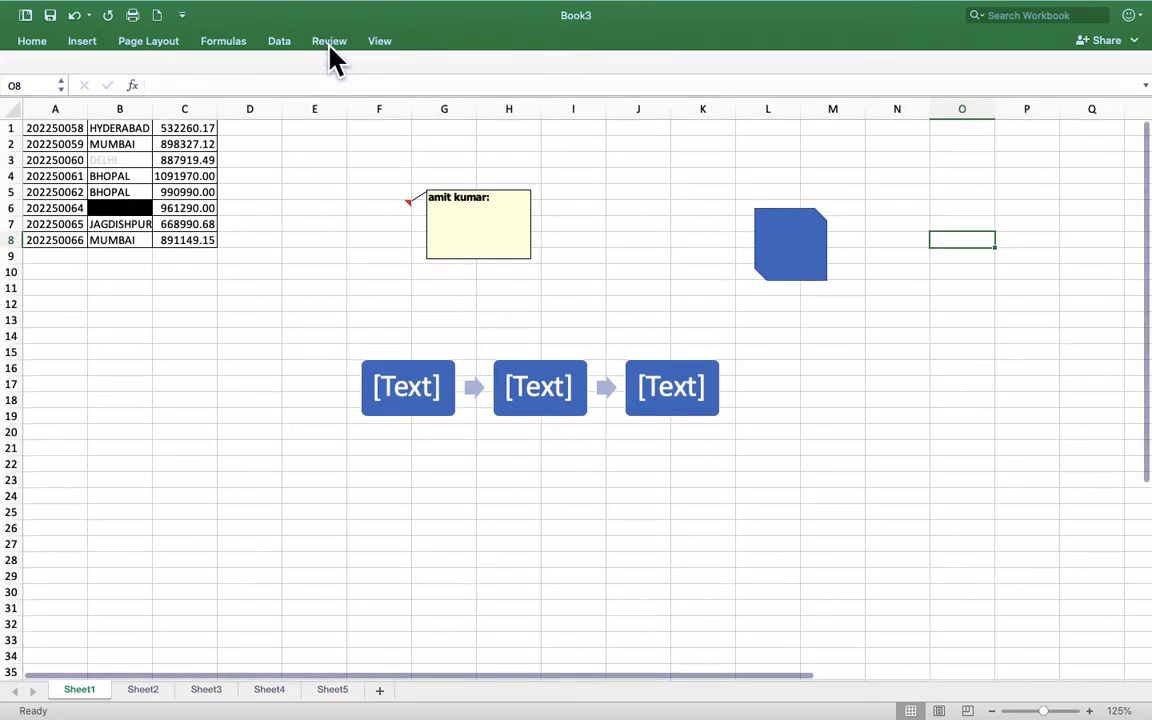
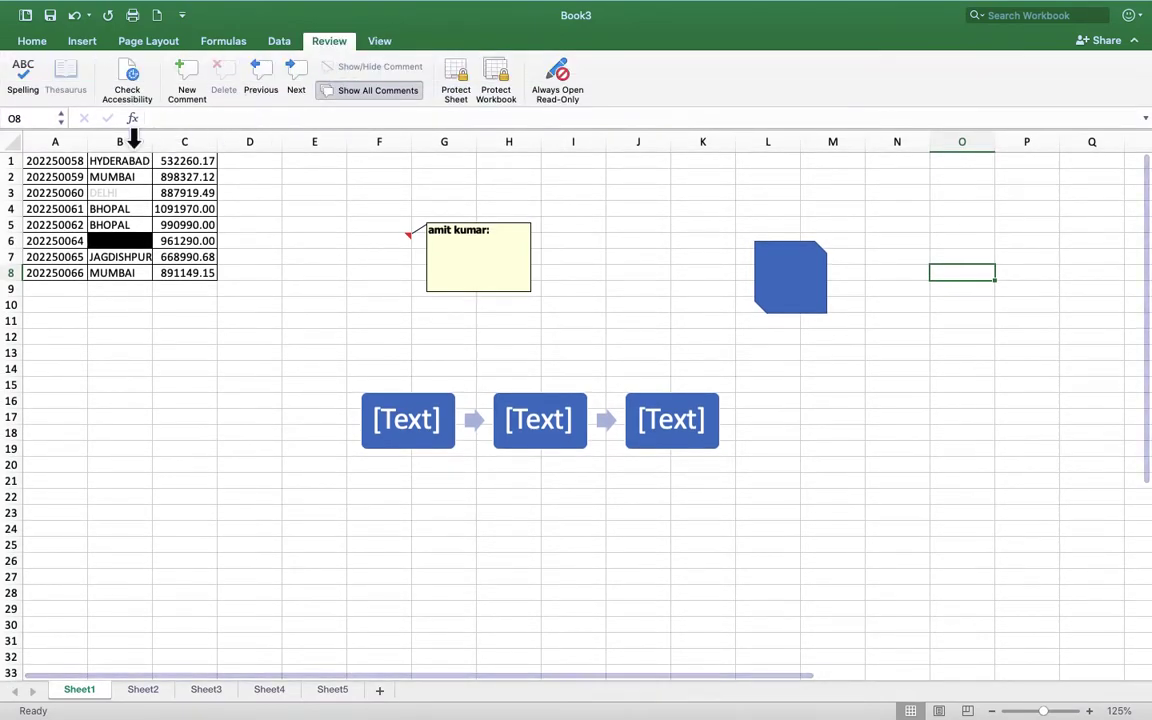
# Run Check Accessibility and review the errors for the snip-corner shape and the comment.
pyautogui.click(128, 78)
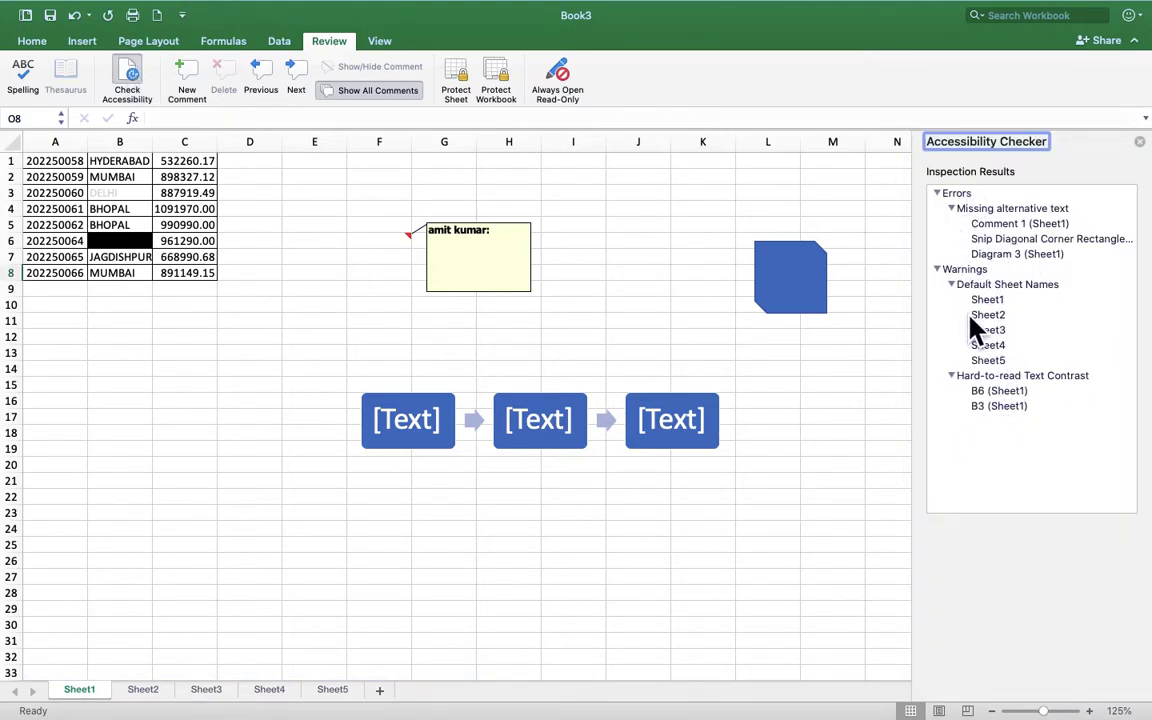
pyautogui.click(958, 193)
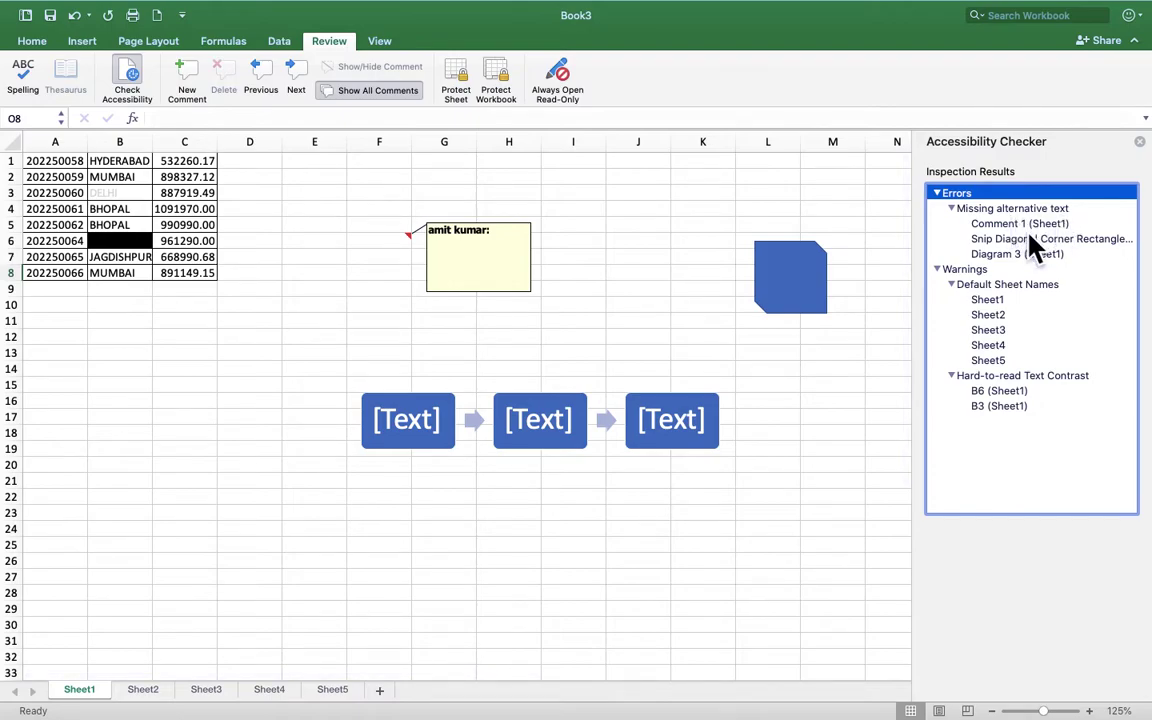
pyautogui.click(808, 295)
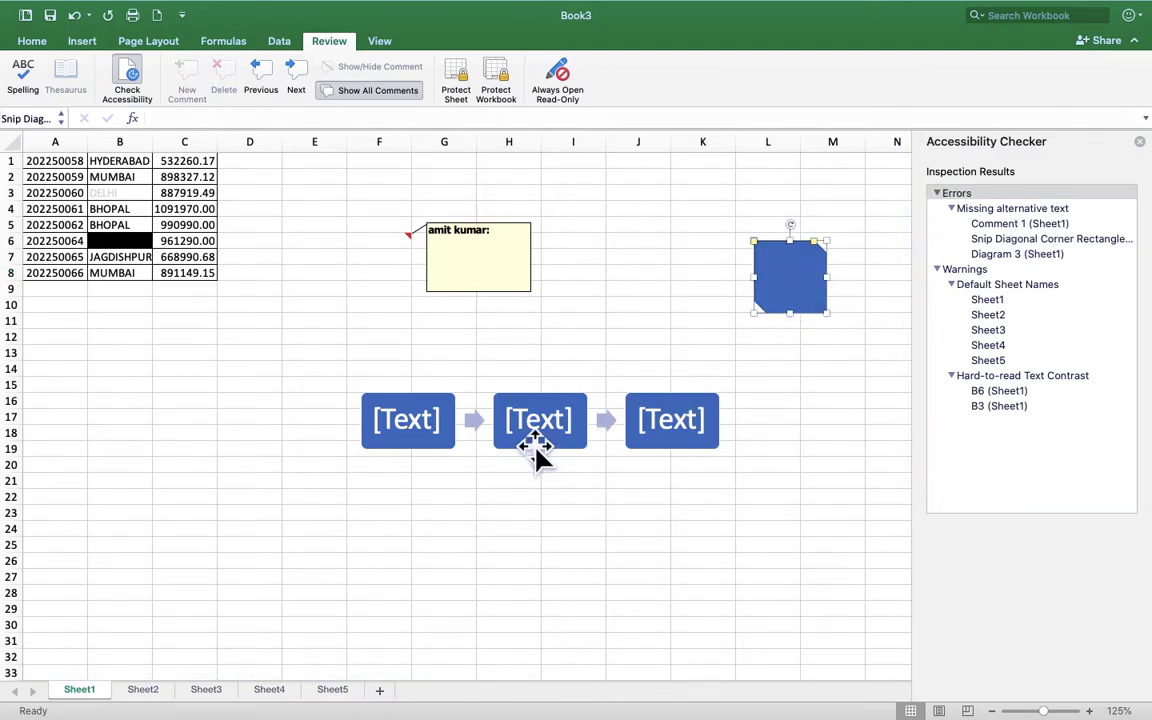
pyautogui.click(1052, 224)
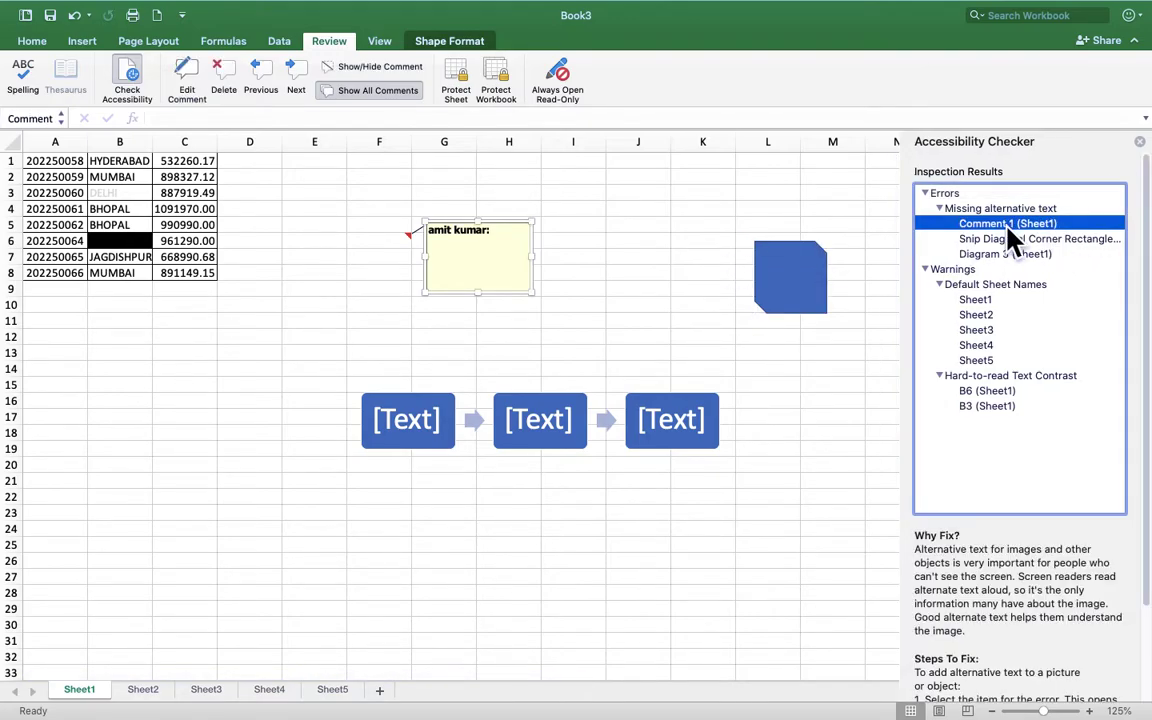
# Type a first name into the blue snip-corner shape, deselect it, and cancel the Save As dialog.
pyautogui.click(780, 268)
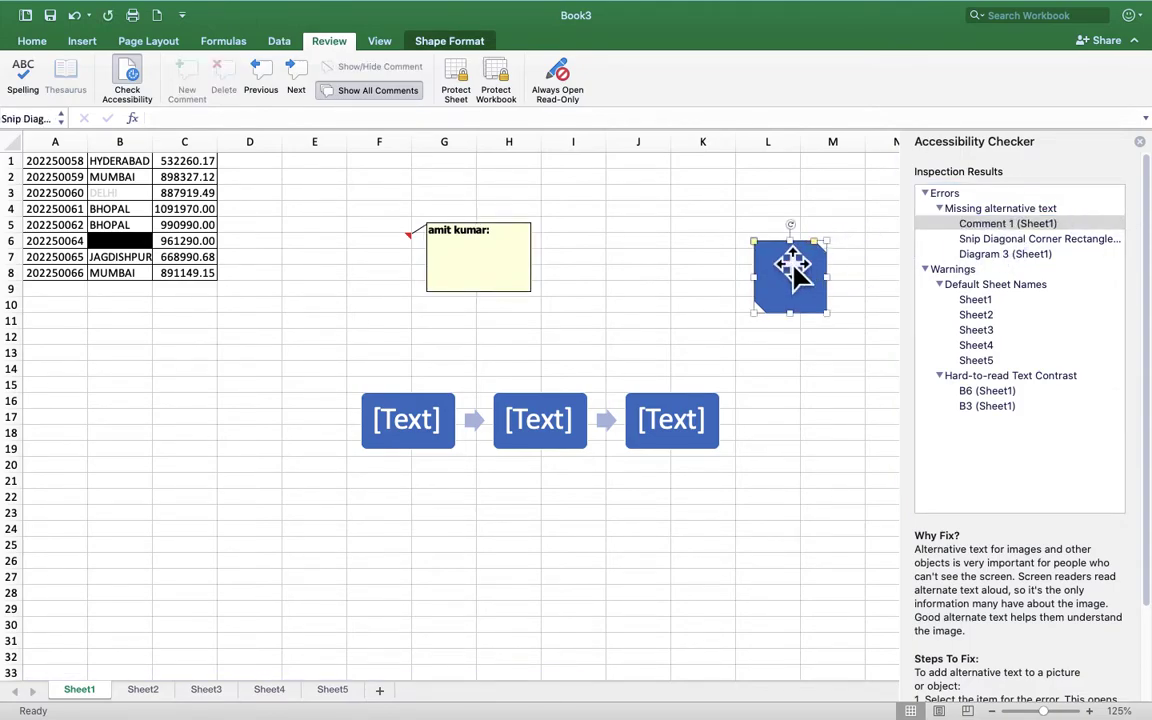
pyautogui.write('a')
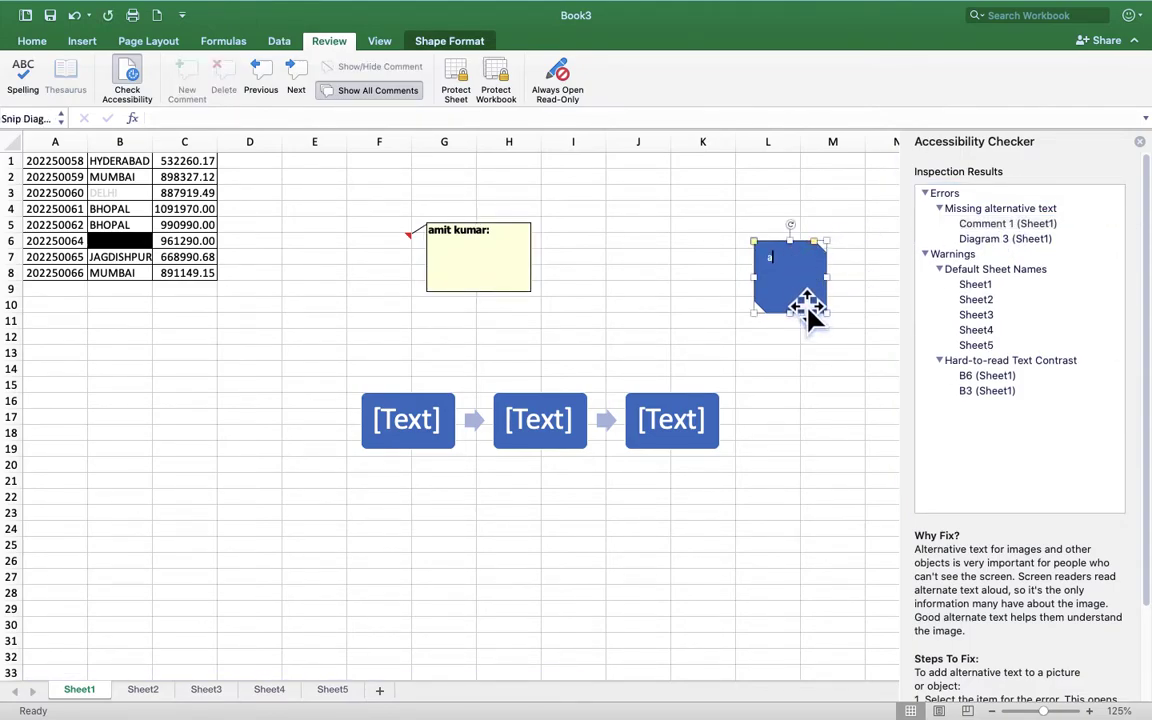
pyautogui.write('mit')
pyautogui.click(822, 358)
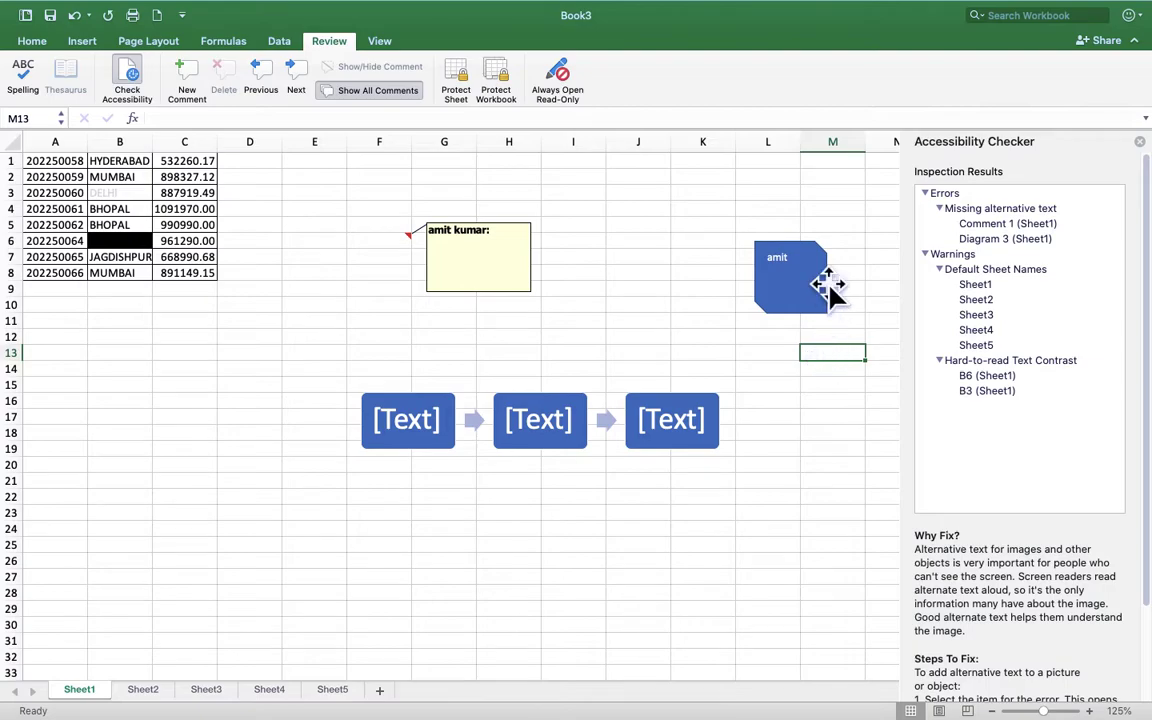
pyautogui.click(862, 257)
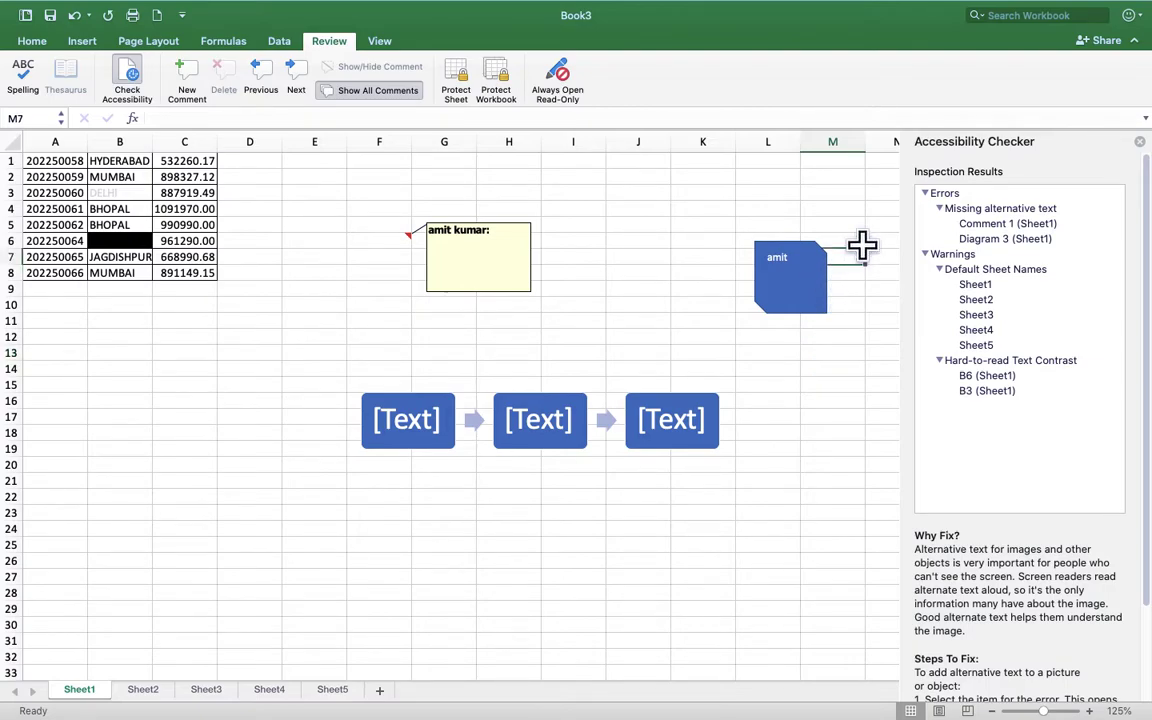
pyautogui.click(1006, 240)
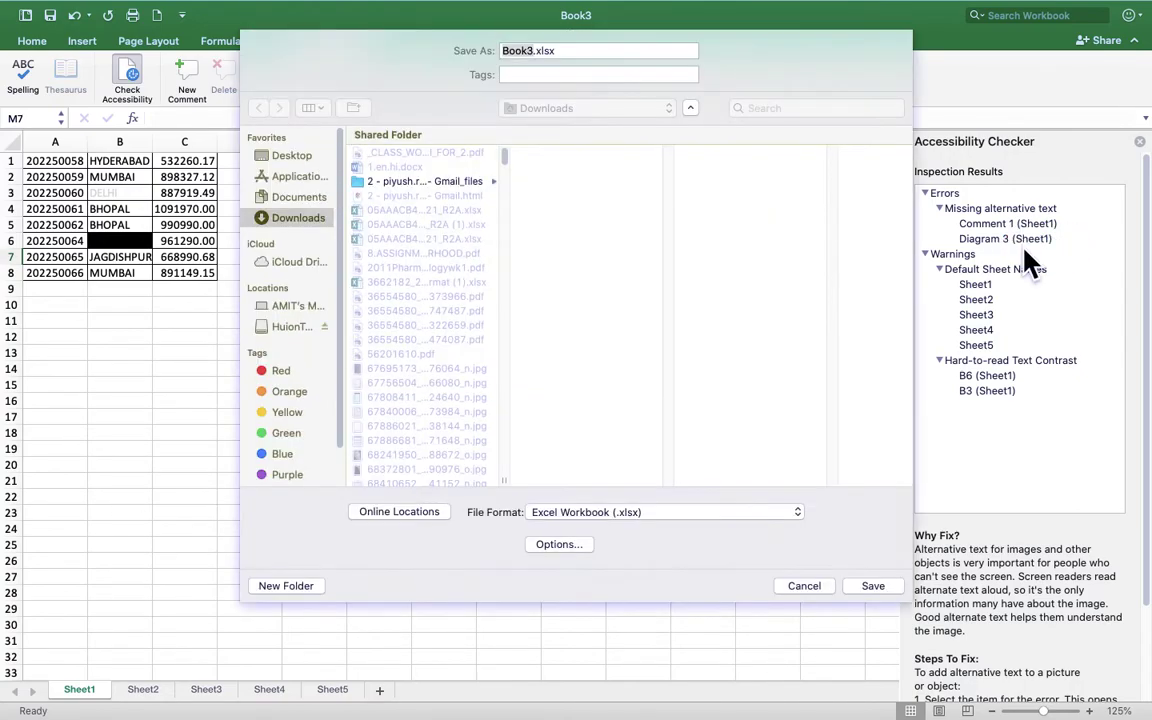
pyautogui.click(804, 586)
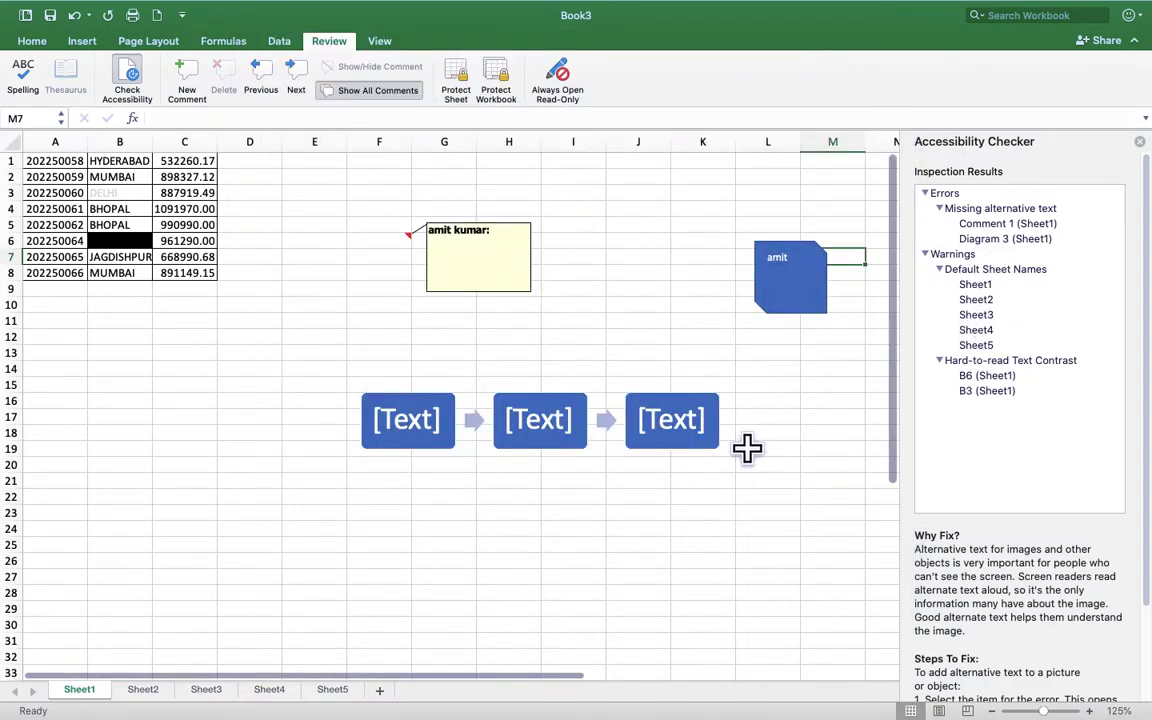
# Fill the three SmartArt process boxes with 't', 't' and a first name, then deselect the diagram.
pyautogui.click(690, 420)
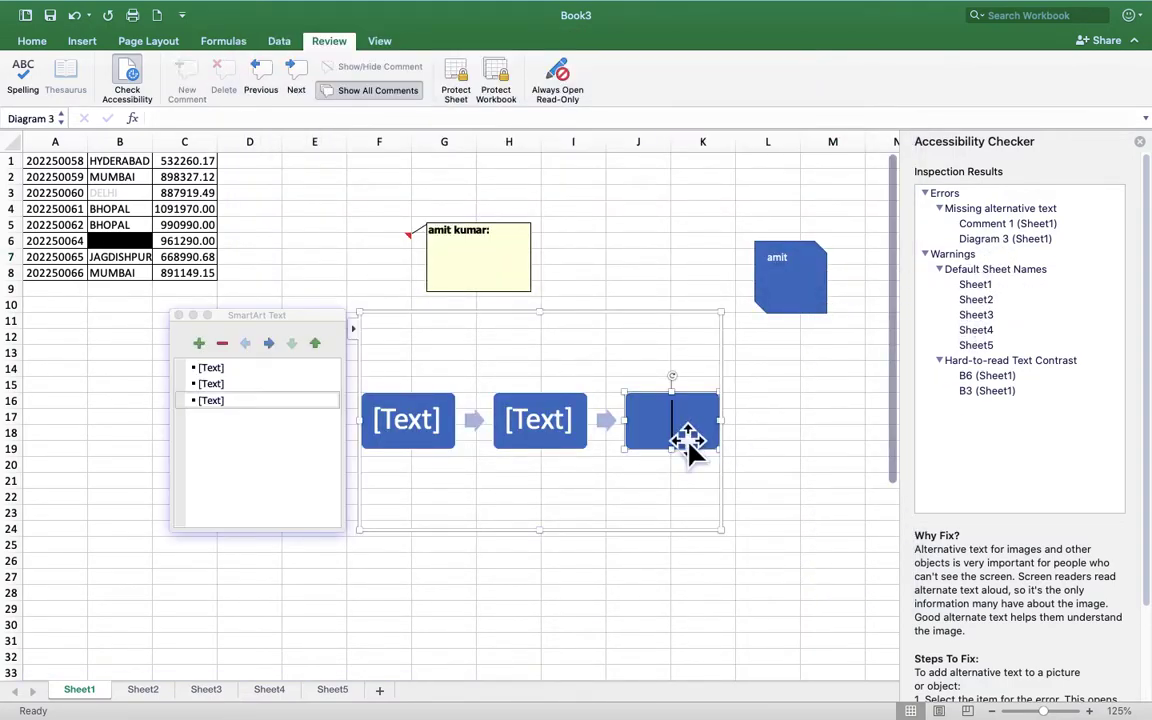
pyautogui.click(408, 428)
pyautogui.write('t')
pyautogui.click(551, 418)
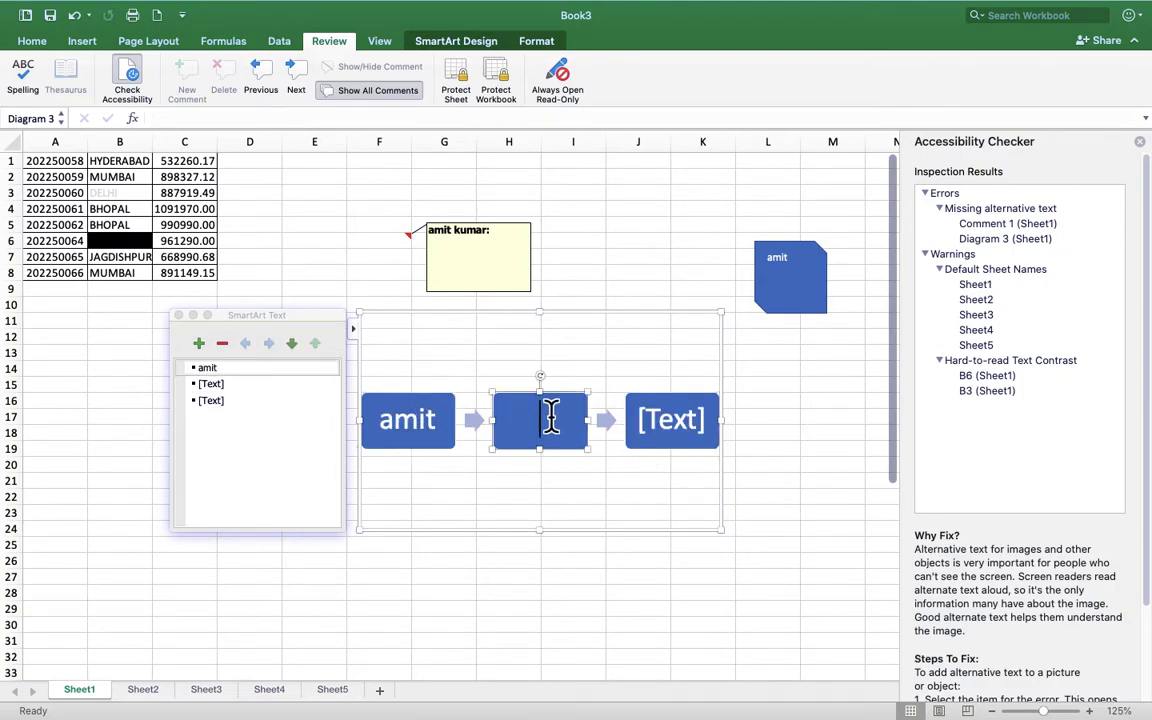
pyautogui.write('sumit')
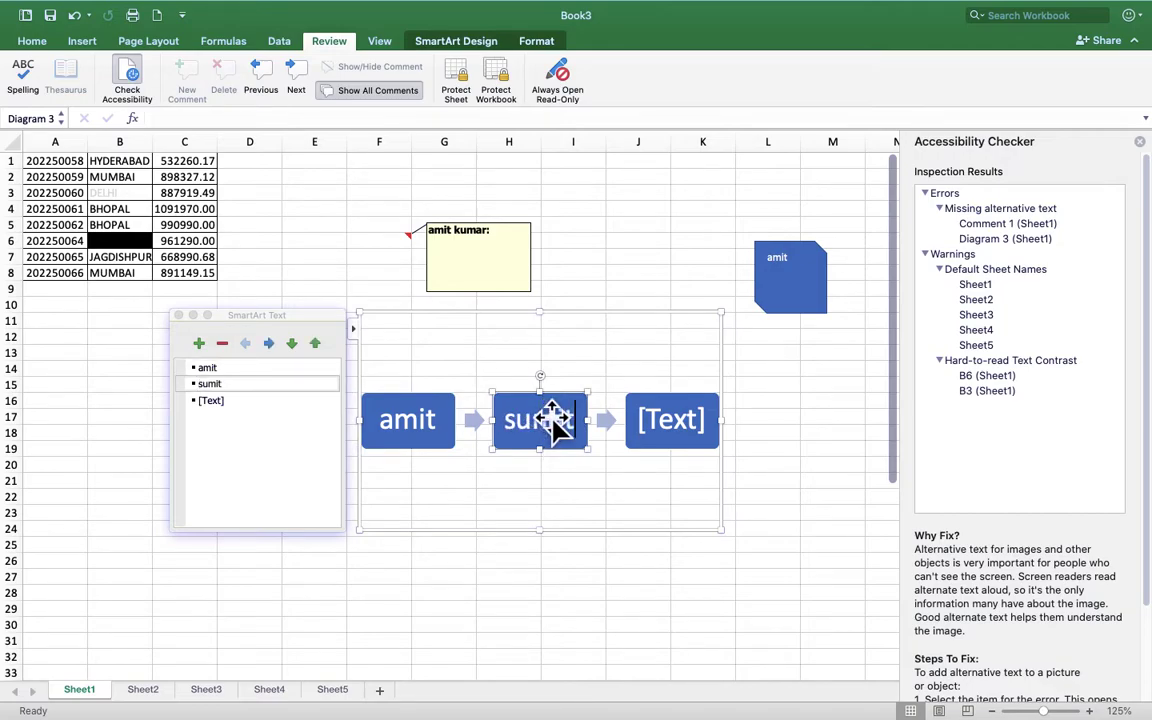
pyautogui.click(695, 418)
pyautogui.write('ram')
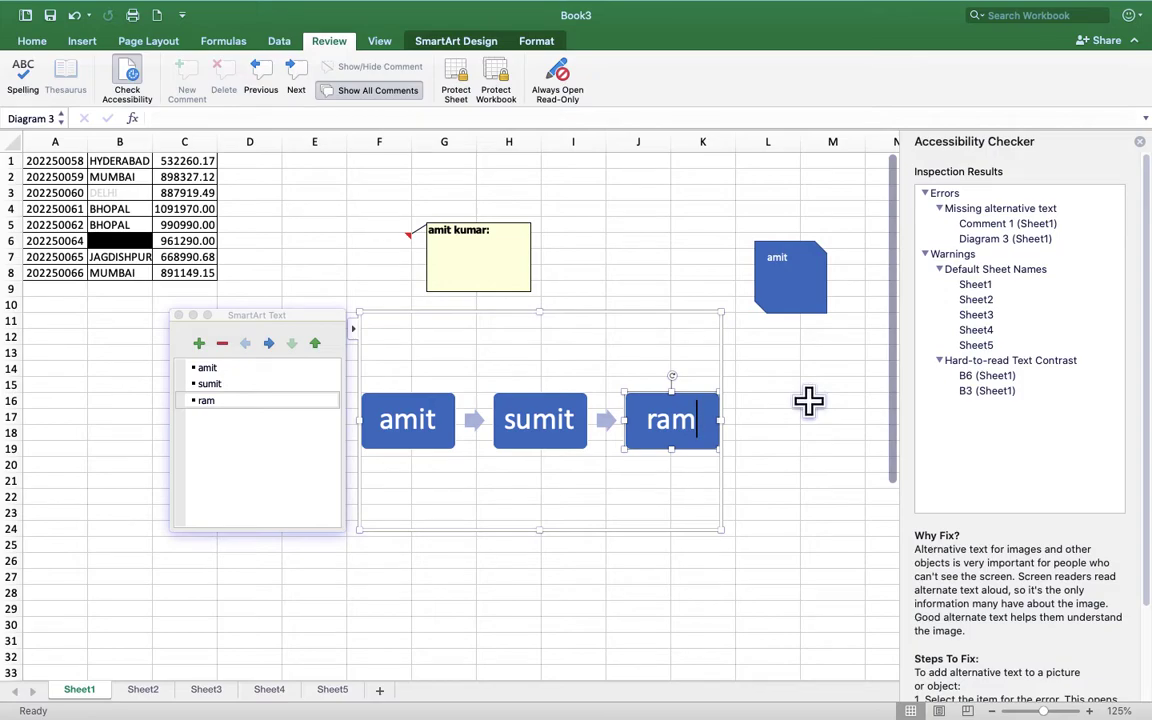
pyautogui.click(809, 400)
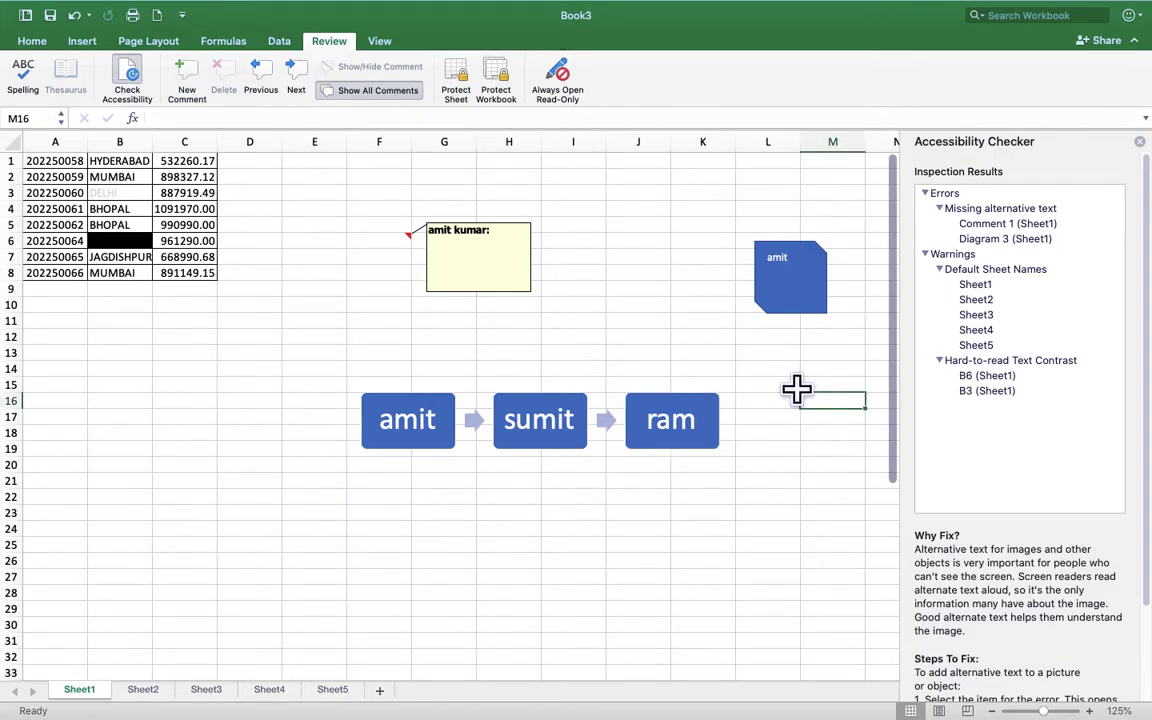
pyautogui.click(778, 366)
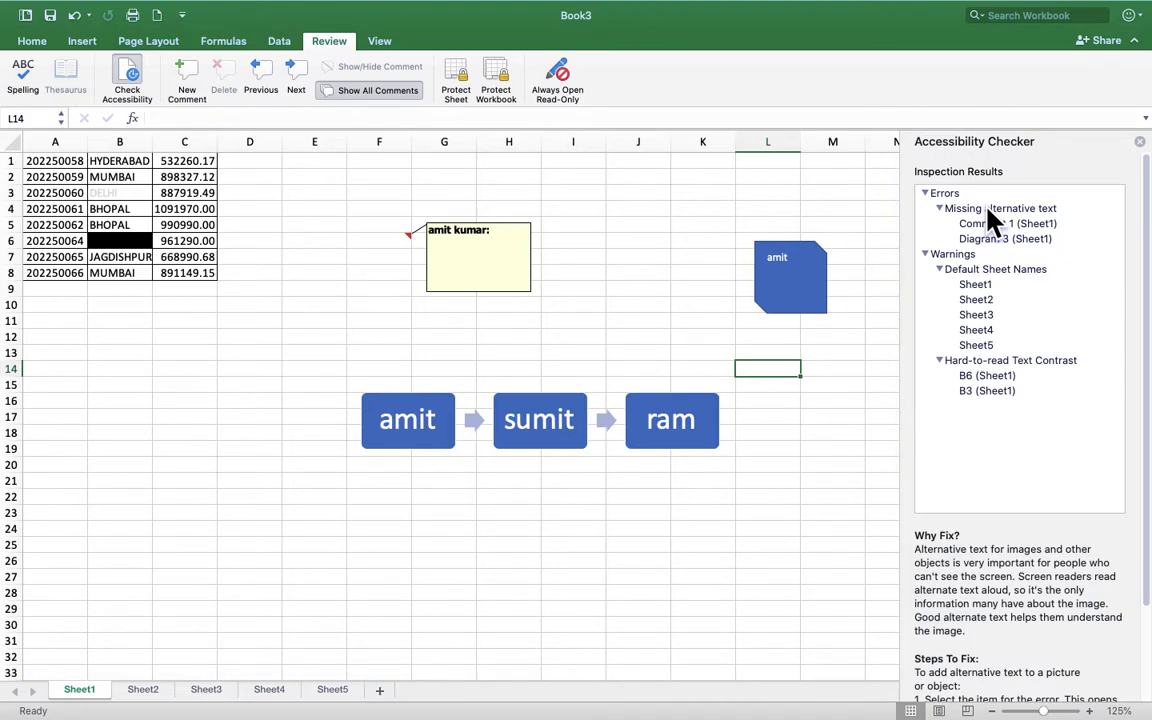
# Switch to the meeting window and back, then start editing the F6 comment.
pyautogui.hotkey('ctrl', 'Right')
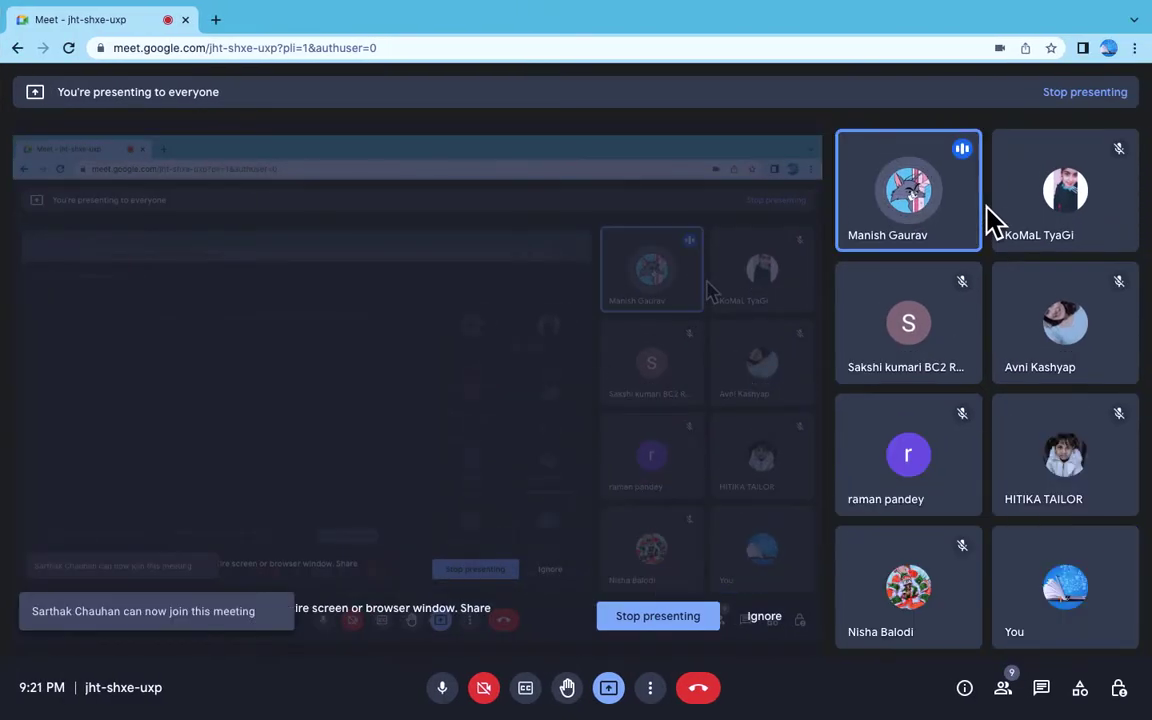
pyautogui.hotkey('ctrl', 'Left')
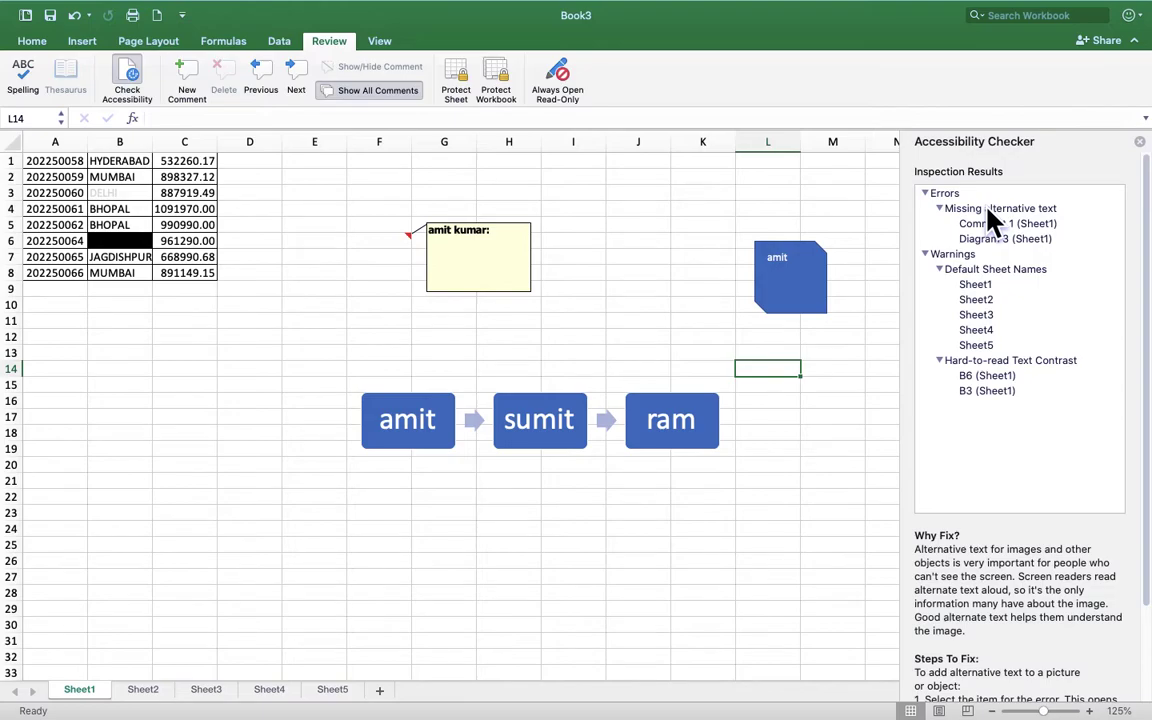
pyautogui.click(489, 230)
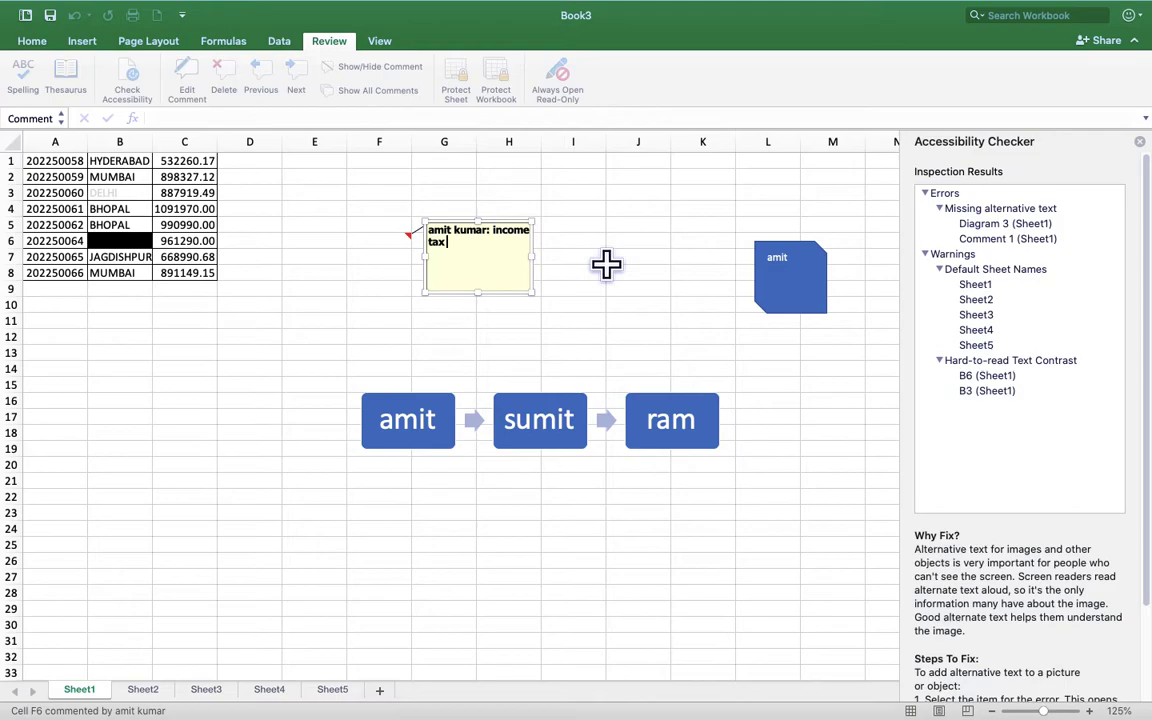
# Finish the 'income tax' comment and review the B6 contrast and default-sheet-name warnings.
pyautogui.click(694, 271)
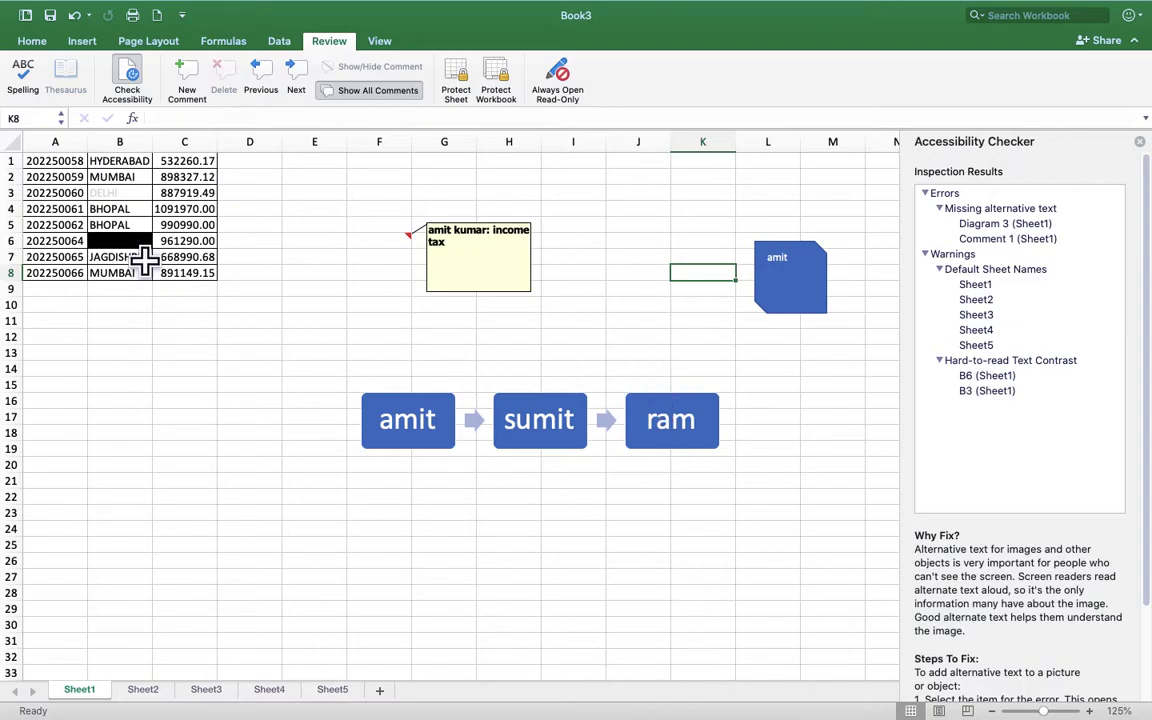
pyautogui.click(140, 241)
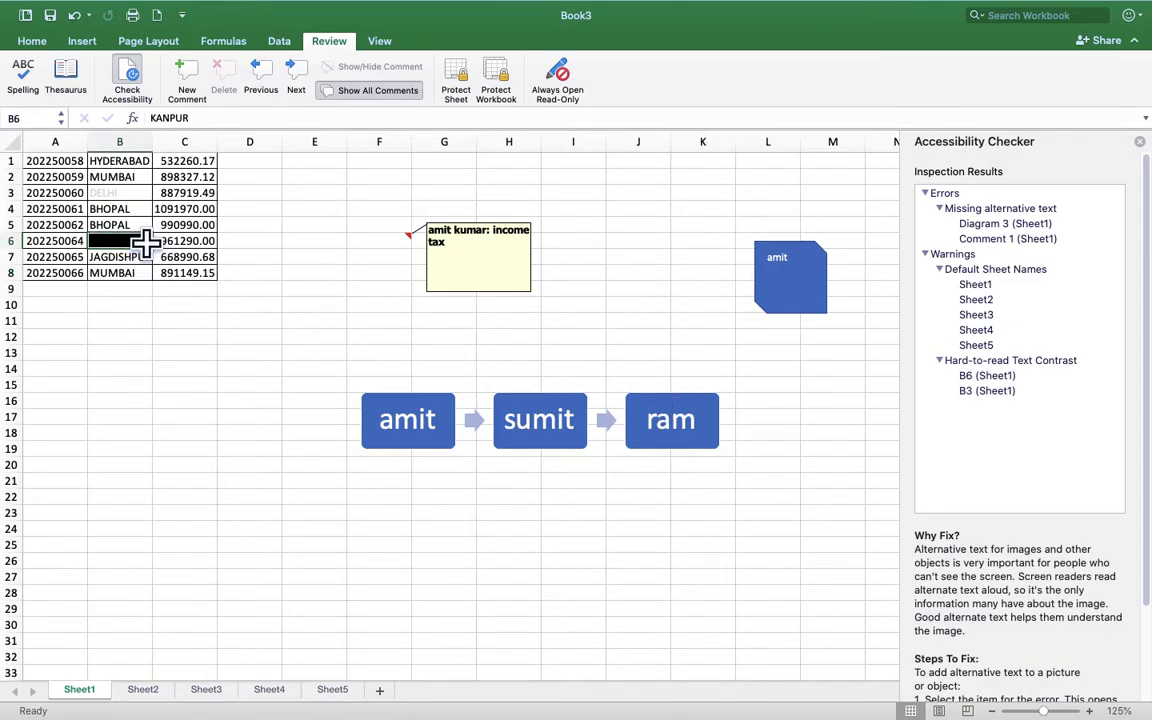
pyautogui.click(982, 272)
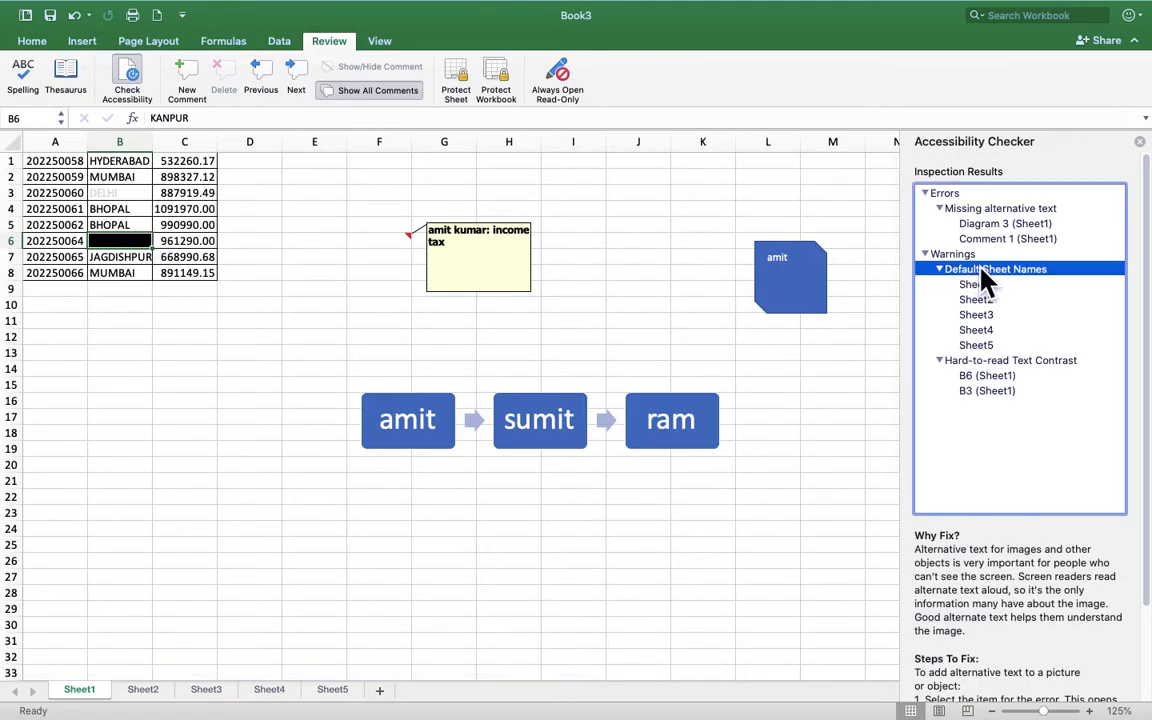
pyautogui.click(969, 256)
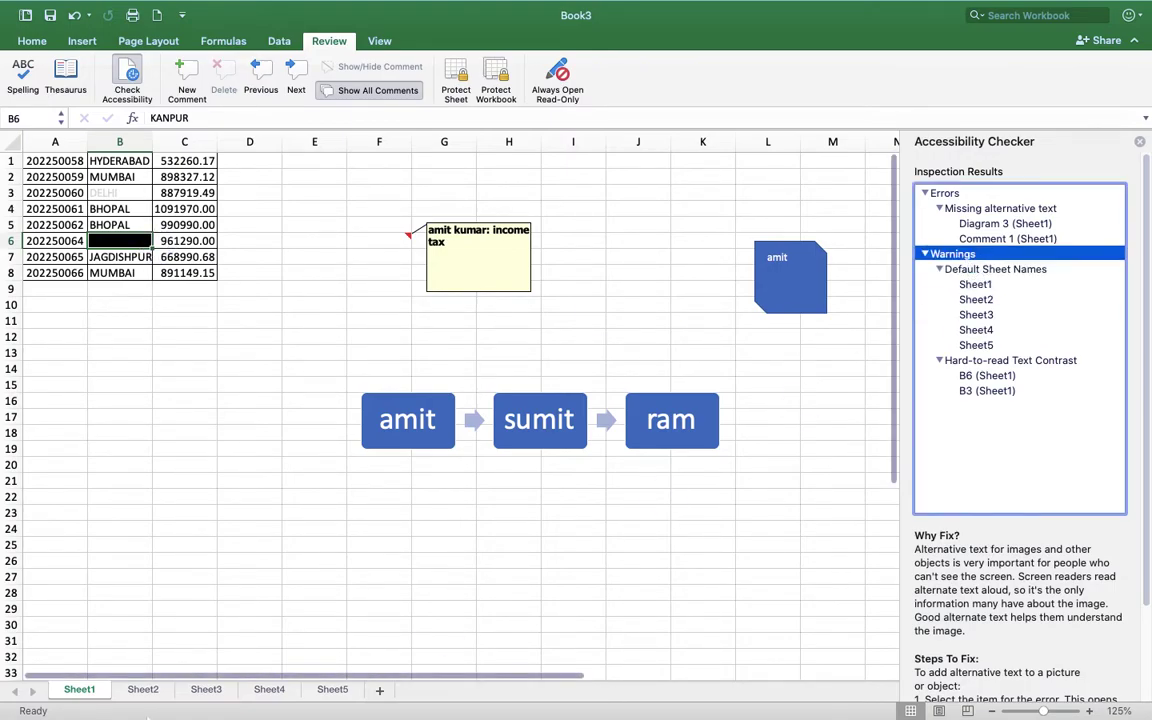
pyautogui.rightClick(97, 703)
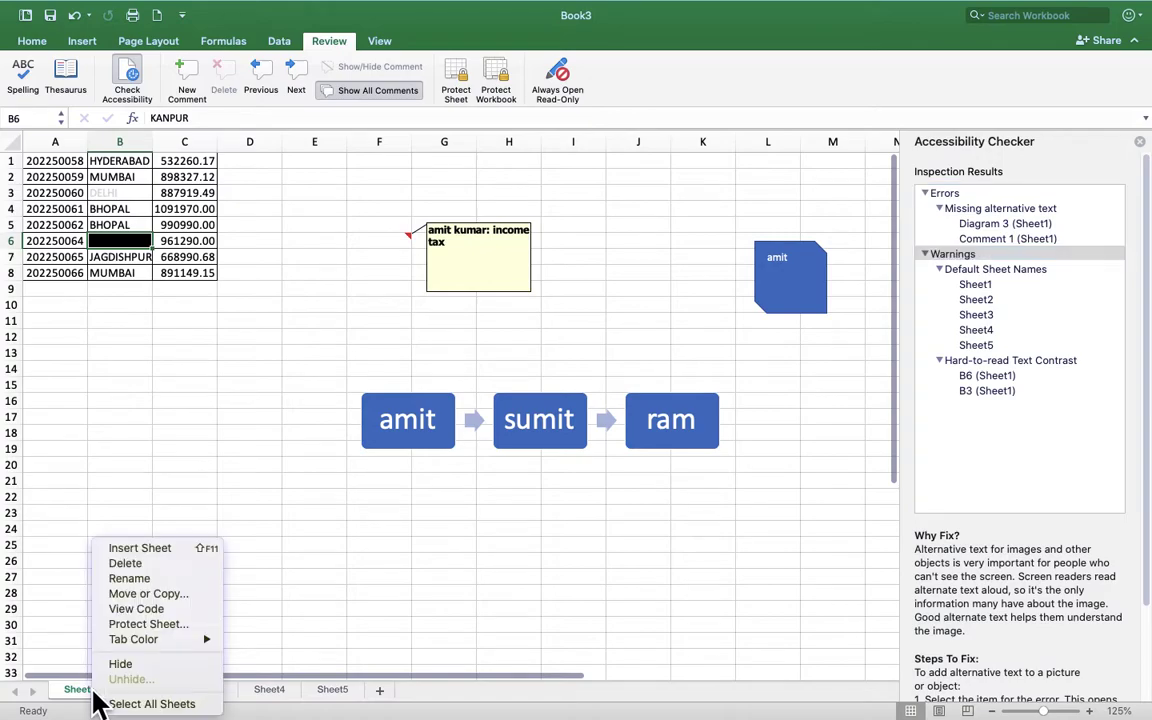
# Rename Sheet1 to a first name, then switch to the empty Sheet2.
pyautogui.click(137, 578)
pyautogui.write('amit')
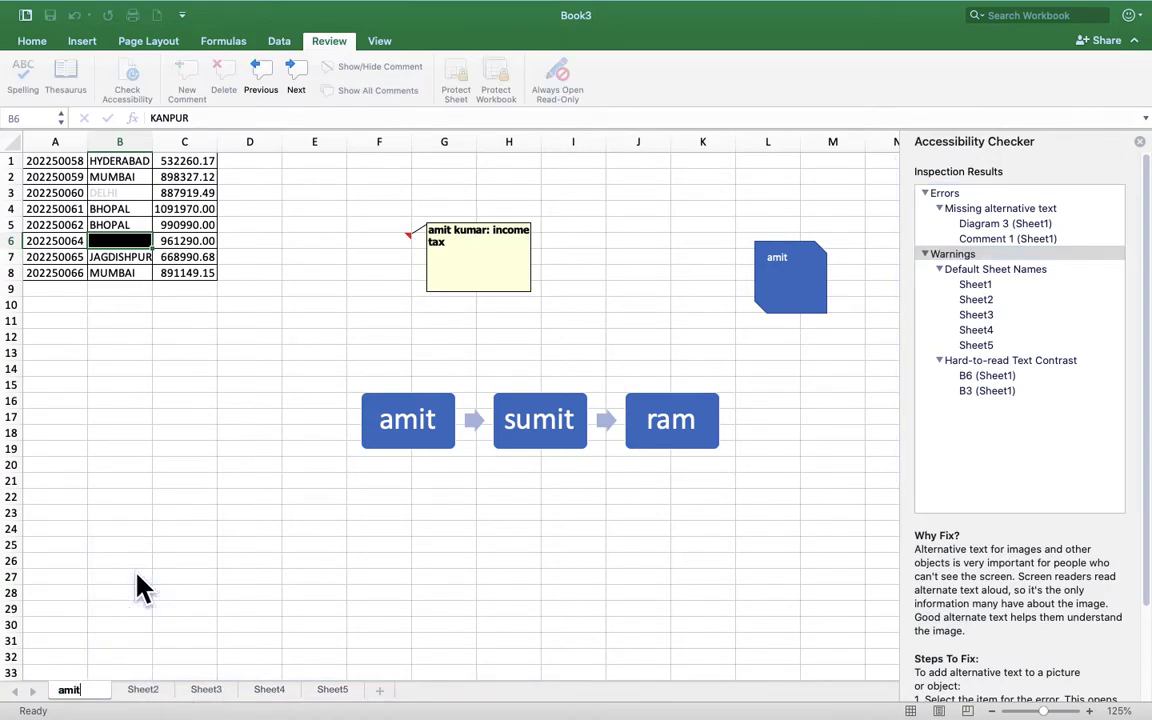
pyautogui.click(331, 540)
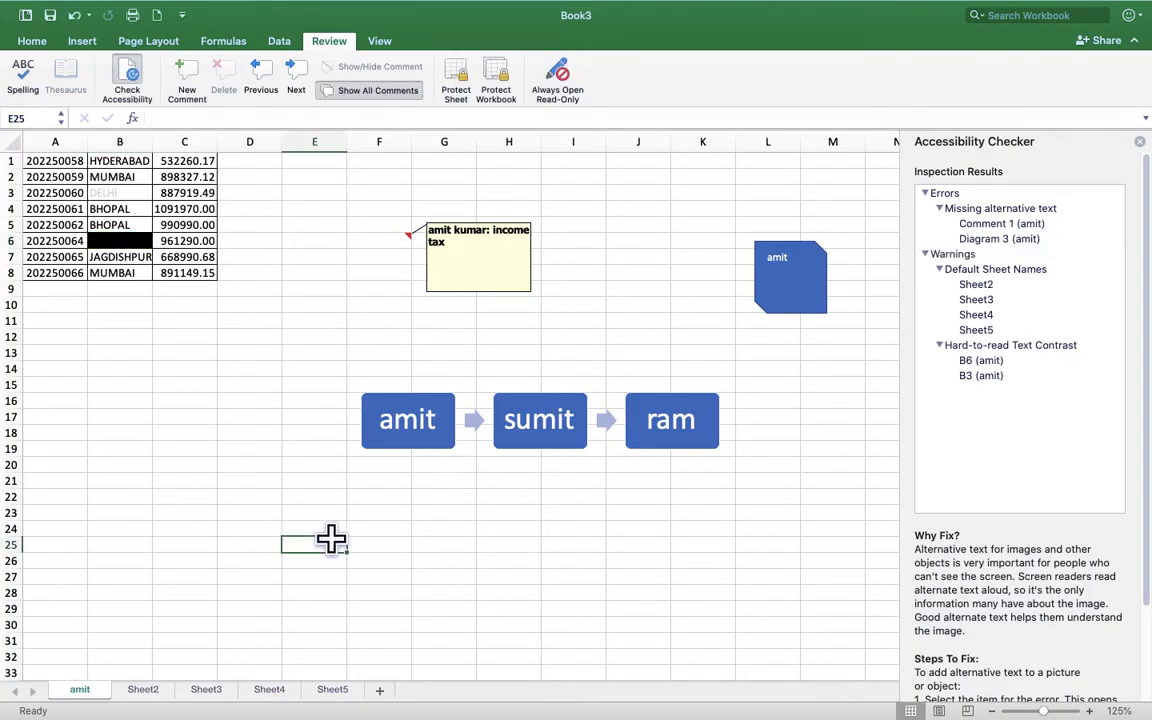
pyautogui.click(140, 689)
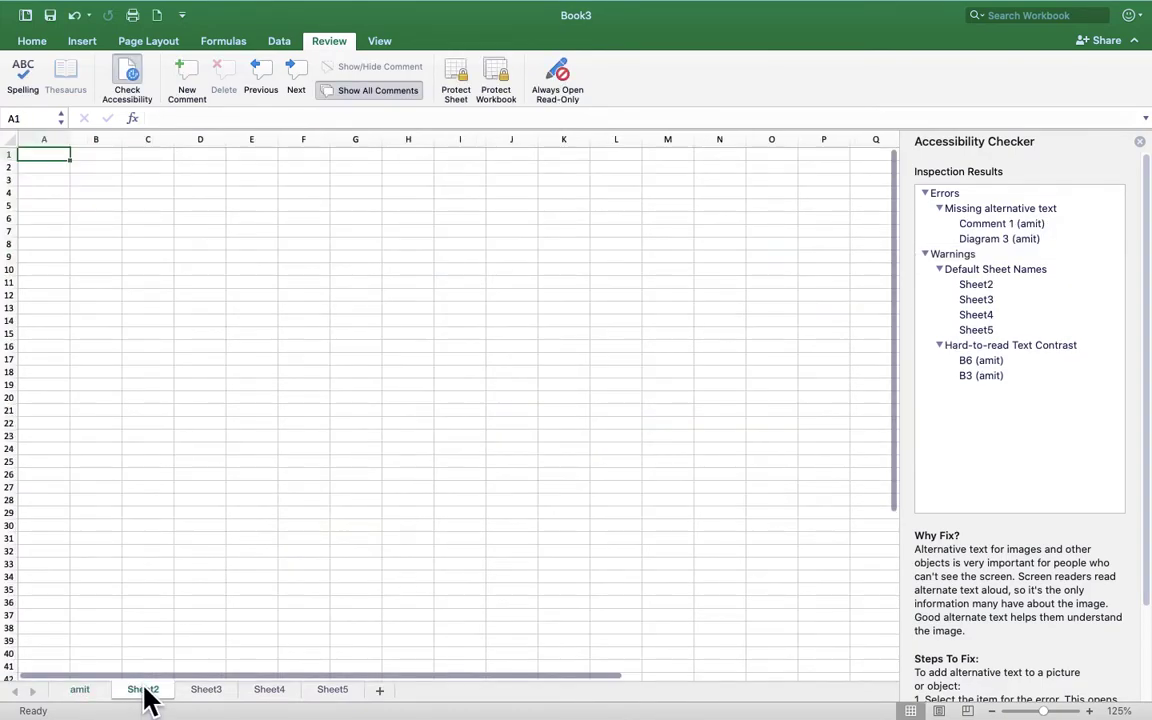
# Undo the comment text and the third diagram box's name, then jump to Sheet2 from its warning.
pyautogui.click(79, 692)
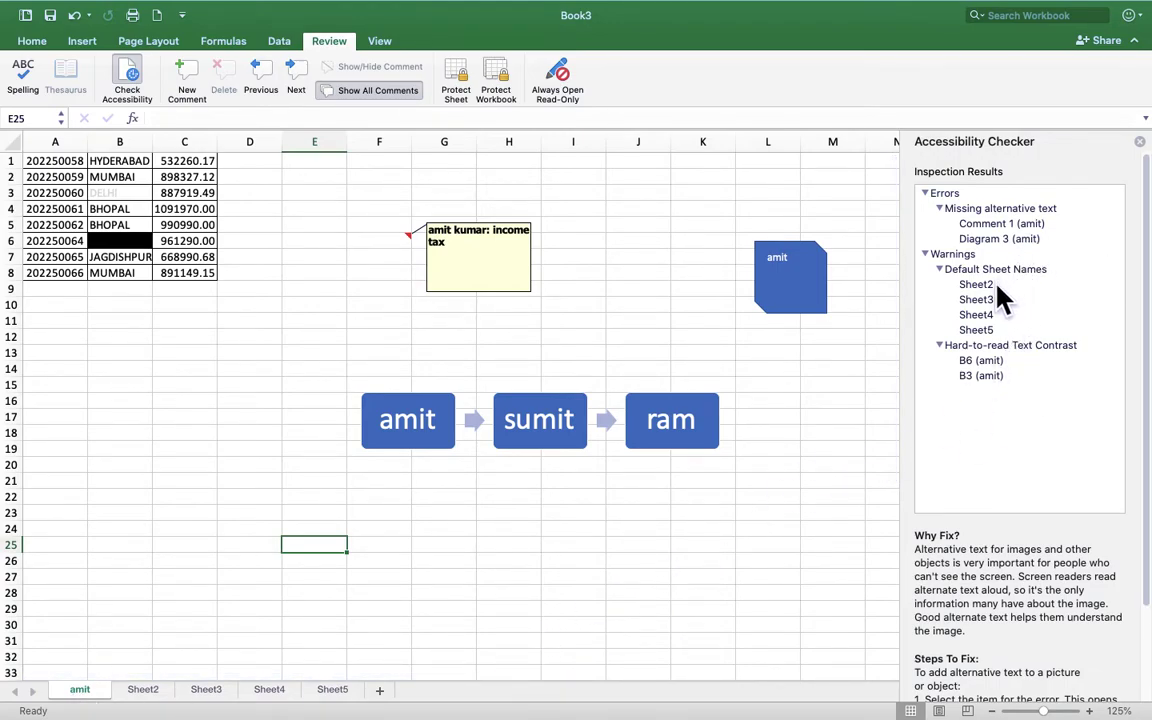
pyautogui.press('cmd+z')
pyautogui.click(155, 556)
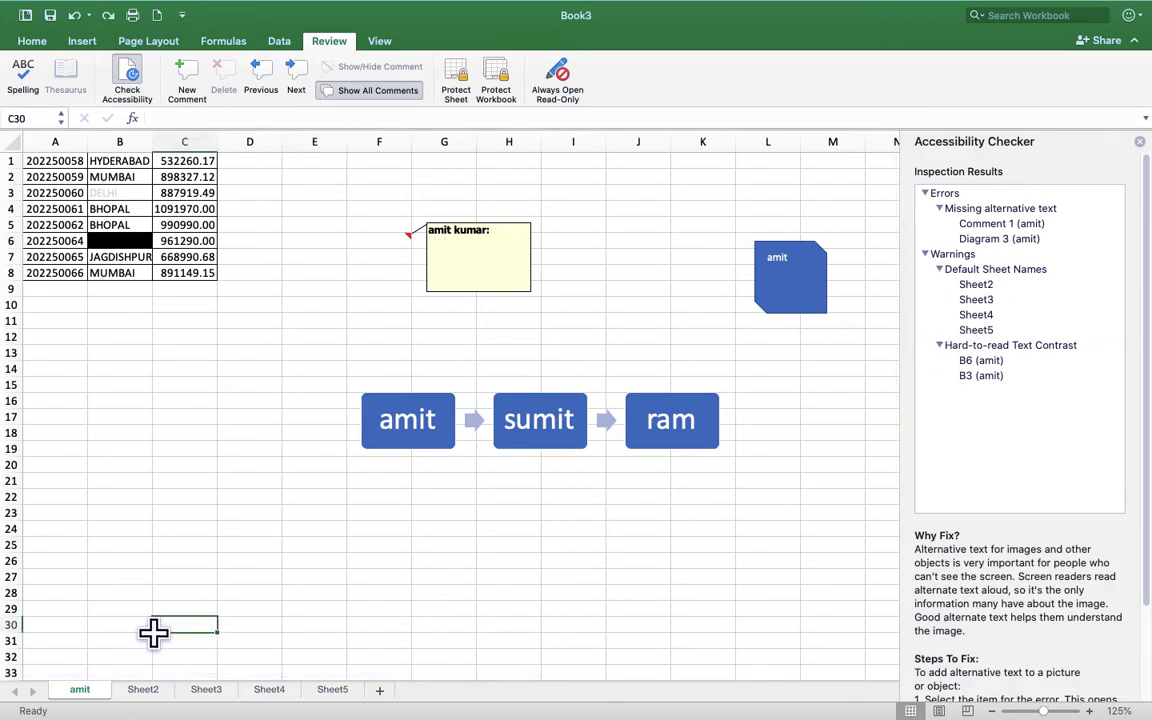
pyautogui.press('Down')
pyautogui.press('Down')
pyautogui.press('Down')
pyautogui.press('cmd+z')
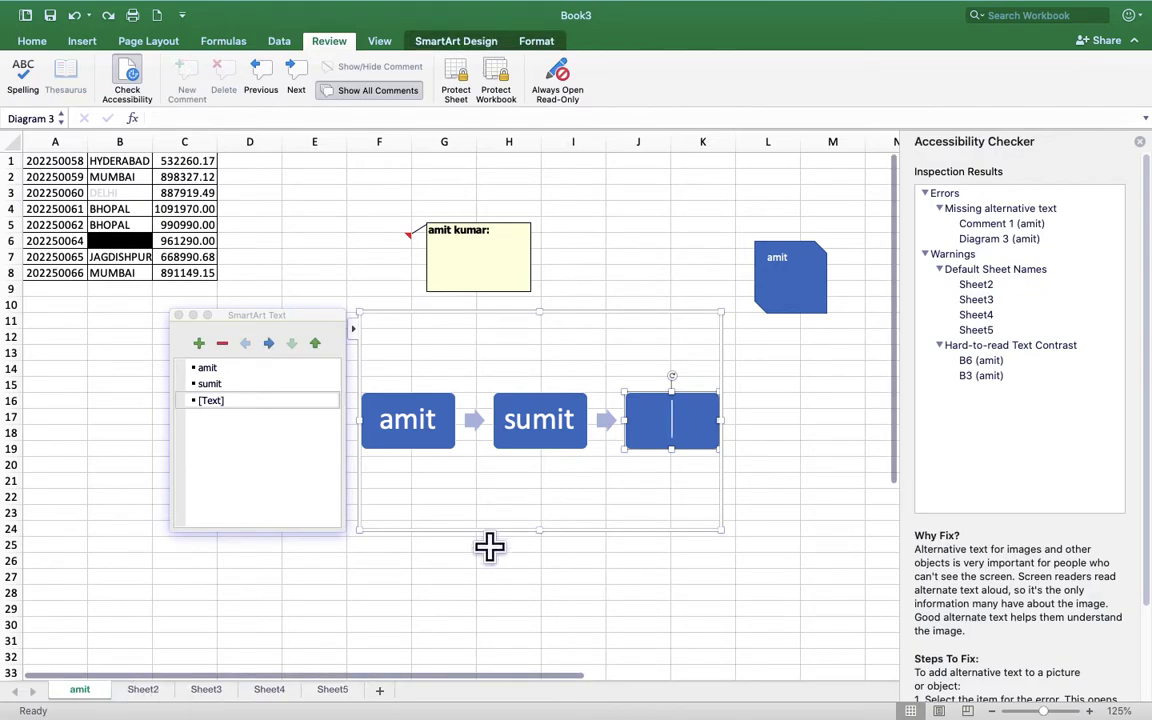
pyautogui.click(988, 288)
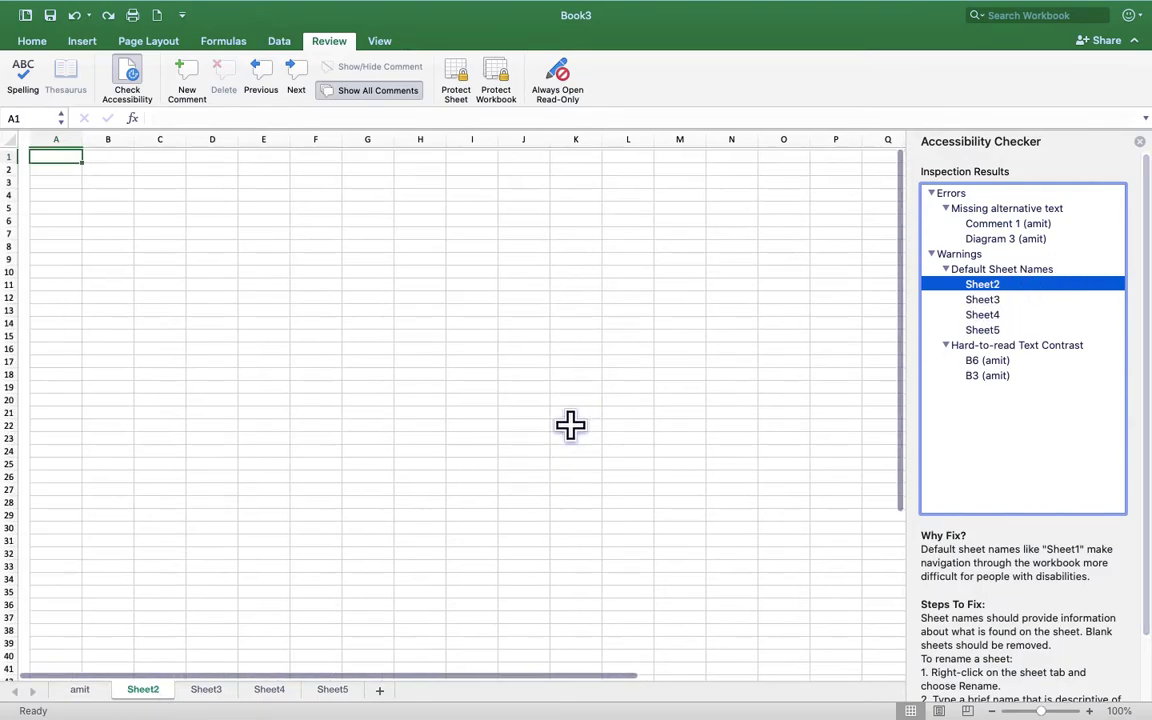
# Rename Sheet2 to a first name and Sheet3 to '123'.
pyautogui.scroll(-5, 570, 425)
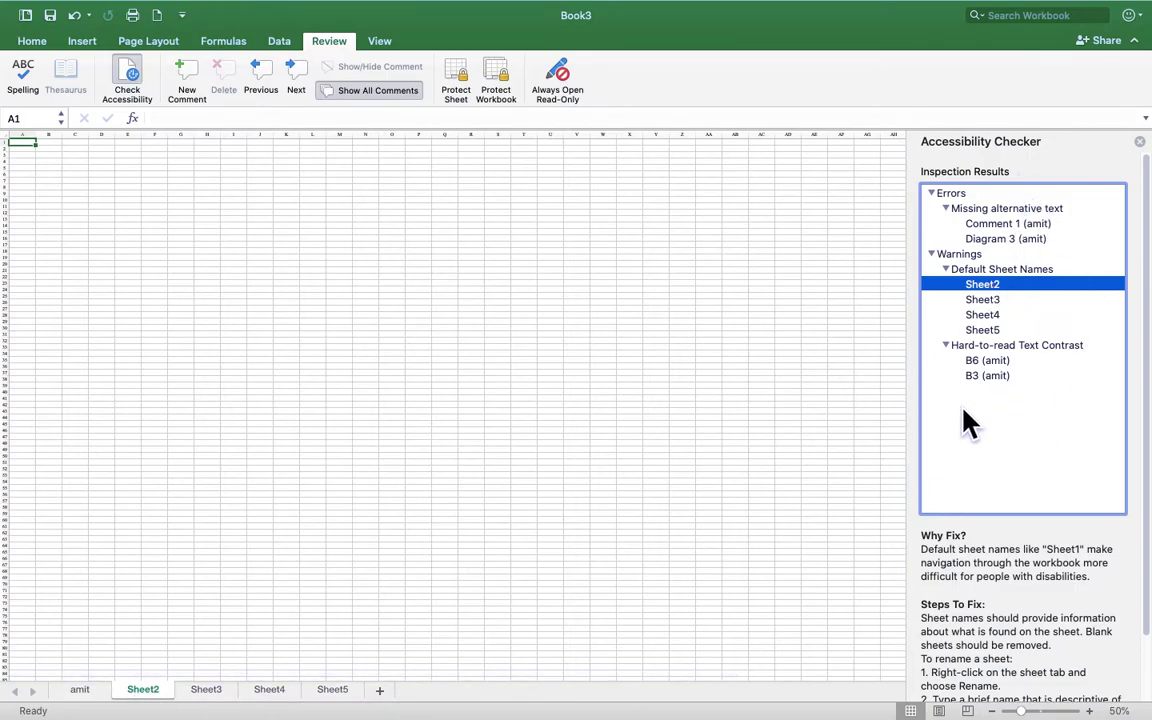
pyautogui.doubleClick(139, 690)
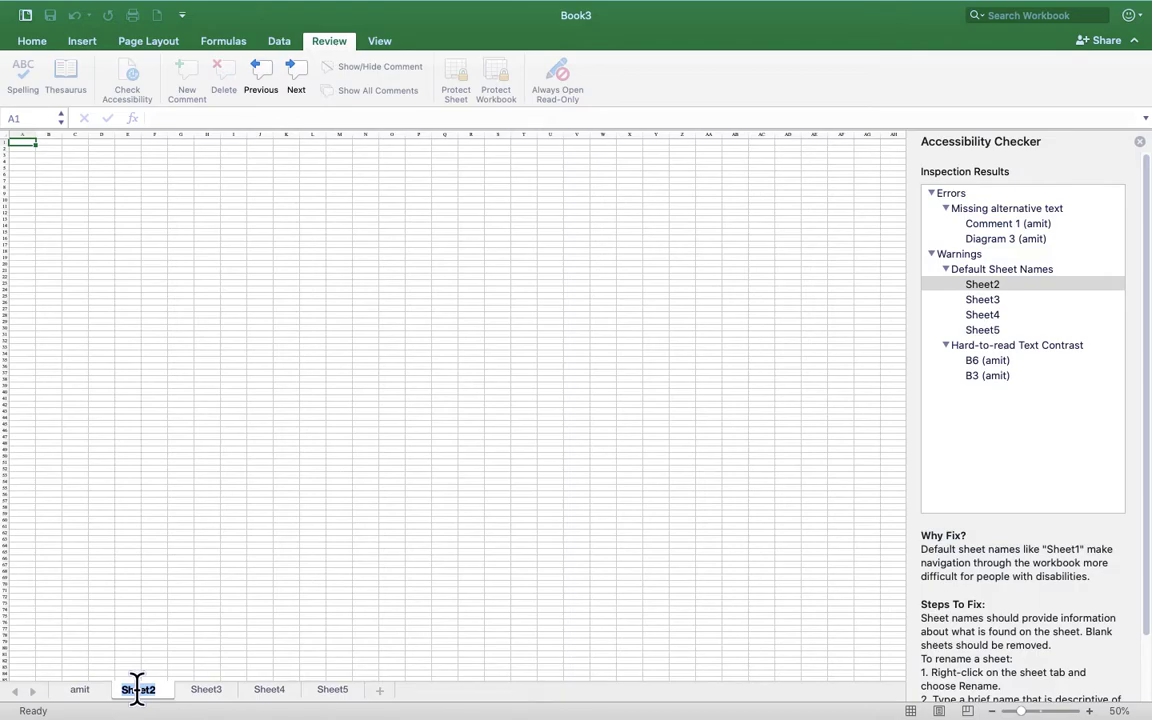
pyautogui.write('sona')
pyautogui.press('Return')
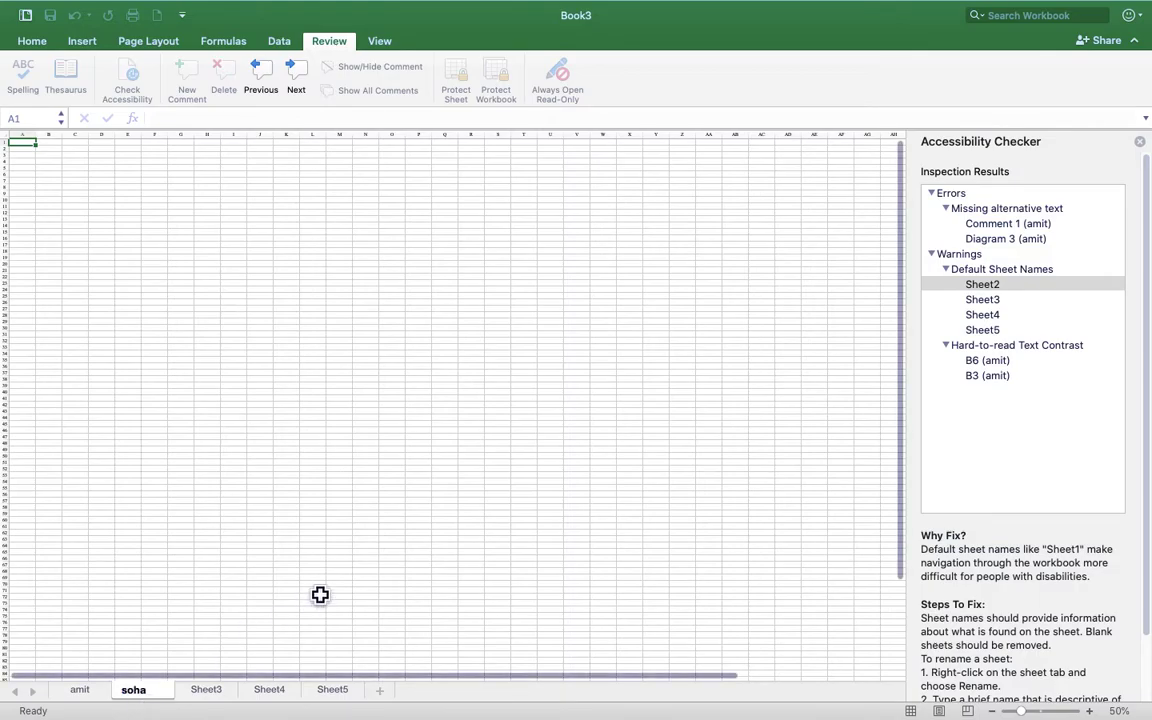
pyautogui.click(320, 595)
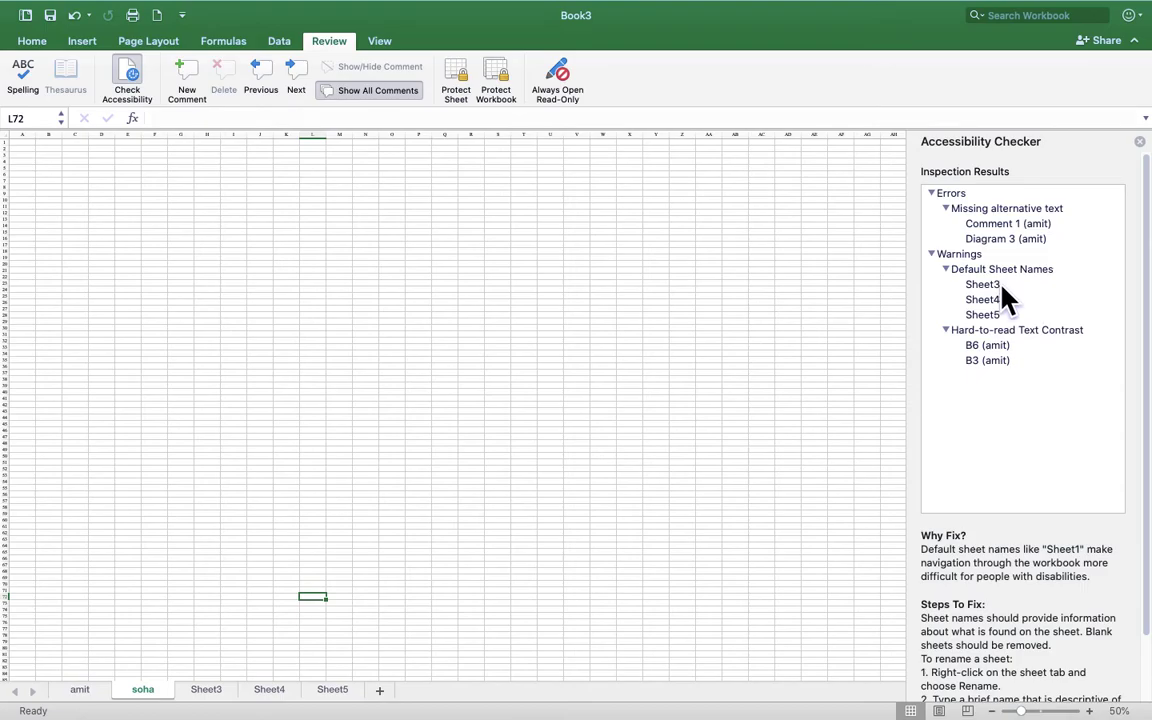
pyautogui.click(207, 692)
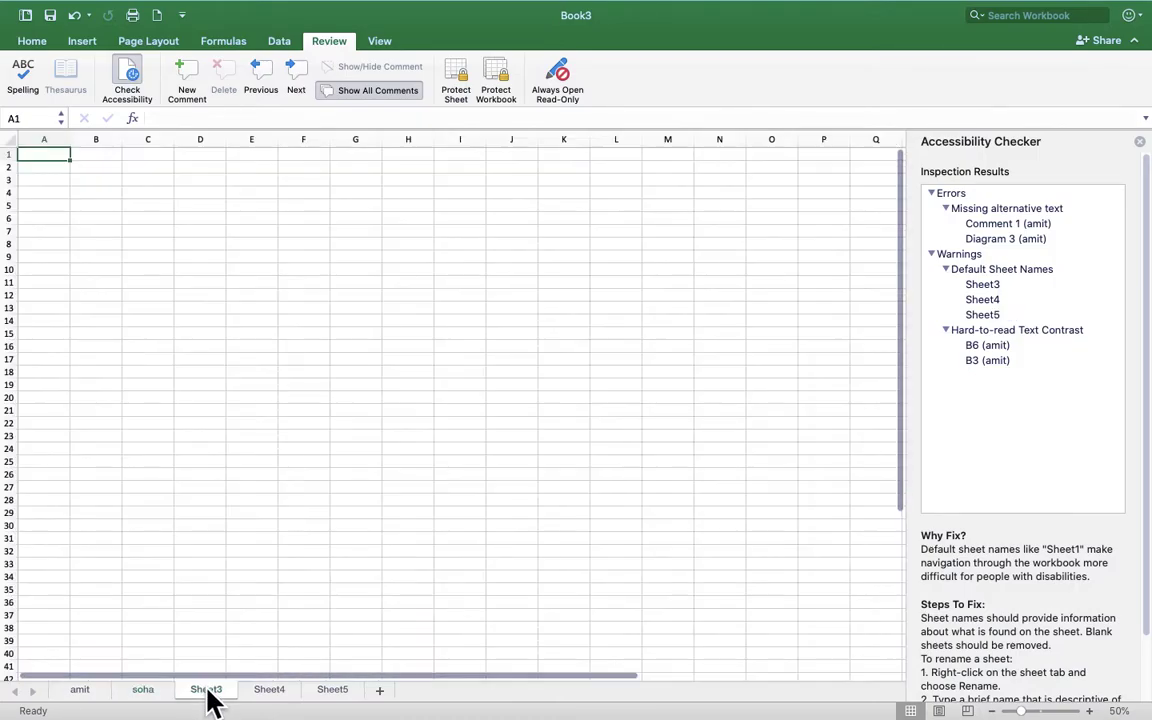
pyautogui.doubleClick(211, 690)
pyautogui.write('123')
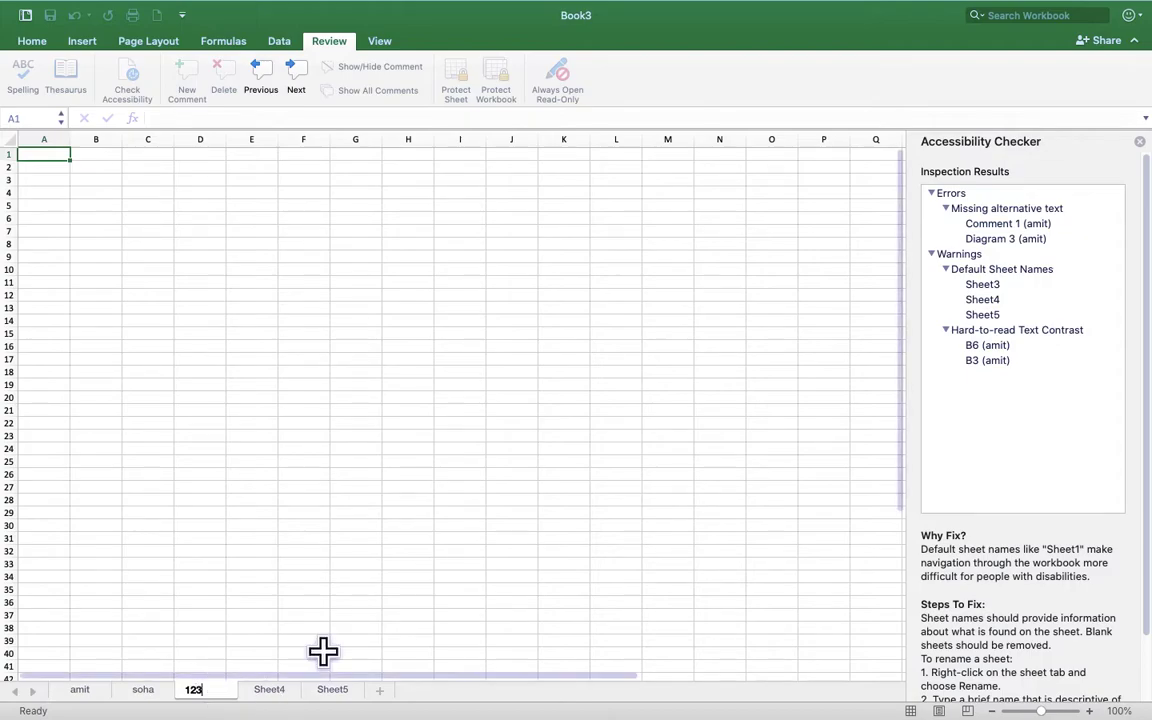
pyautogui.click(336, 641)
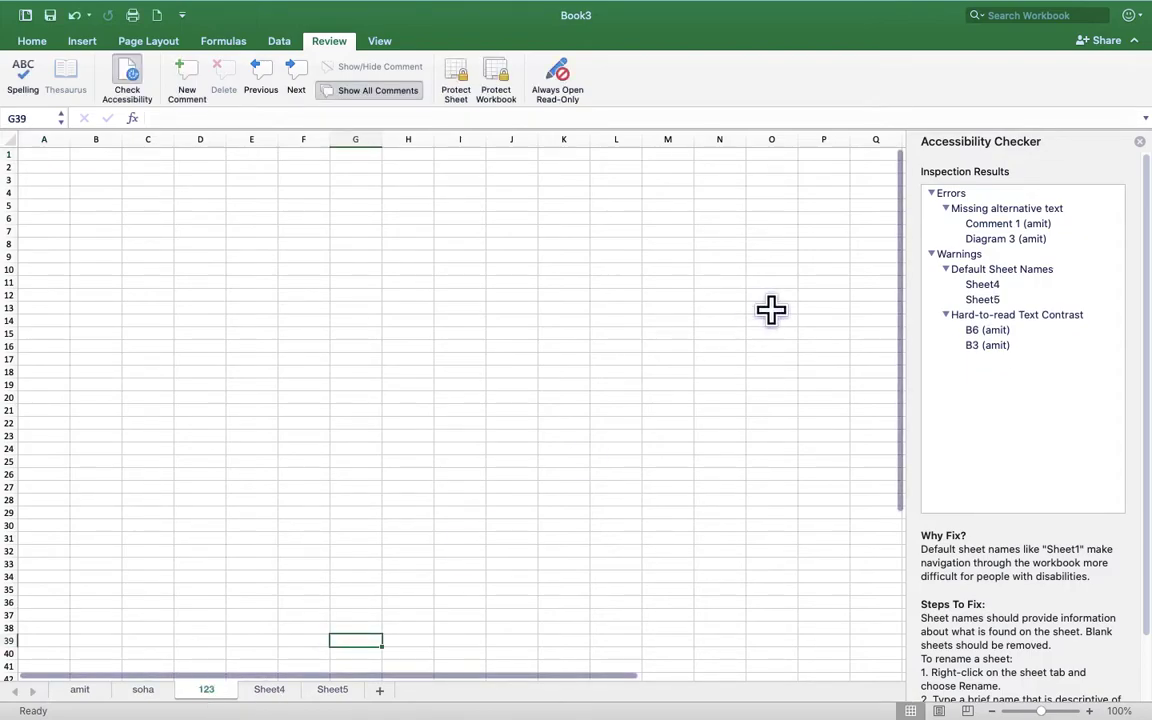
# Rename Sheet4 to 'yeye' and Sheet5 to 'sss', then return to the first sheet.
pyautogui.doubleClick(267, 690)
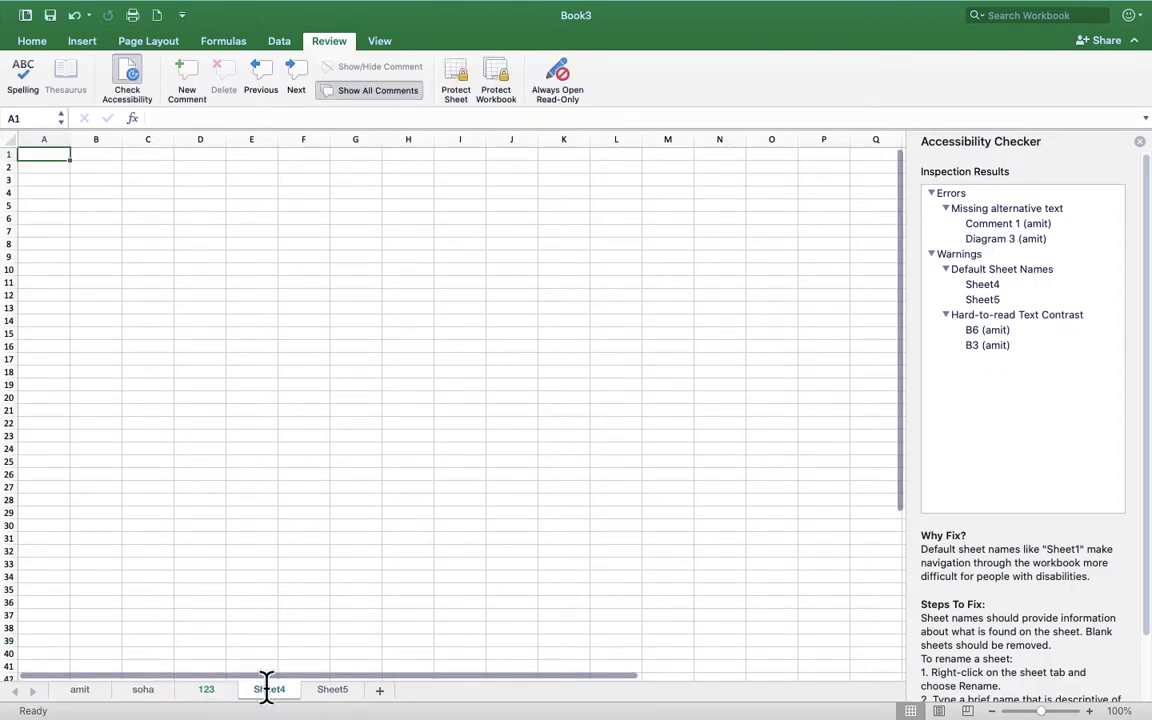
pyautogui.write('yeye')
pyautogui.click(348, 640)
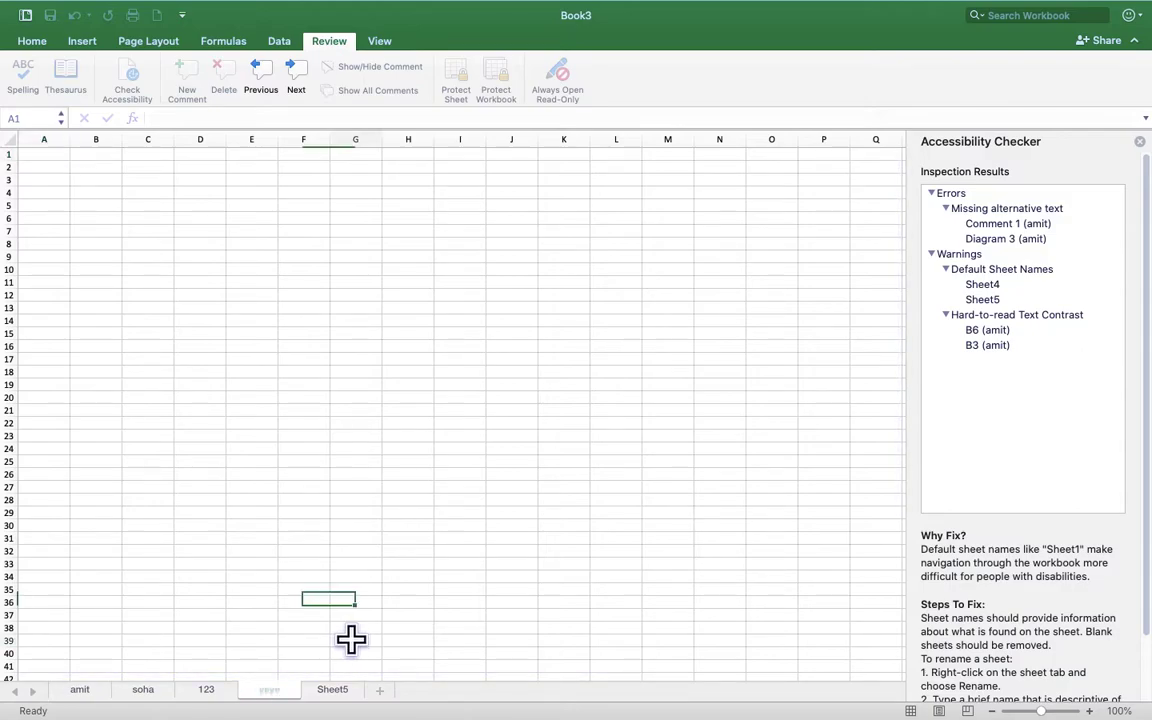
pyautogui.doubleClick(329, 691)
pyautogui.write('sss')
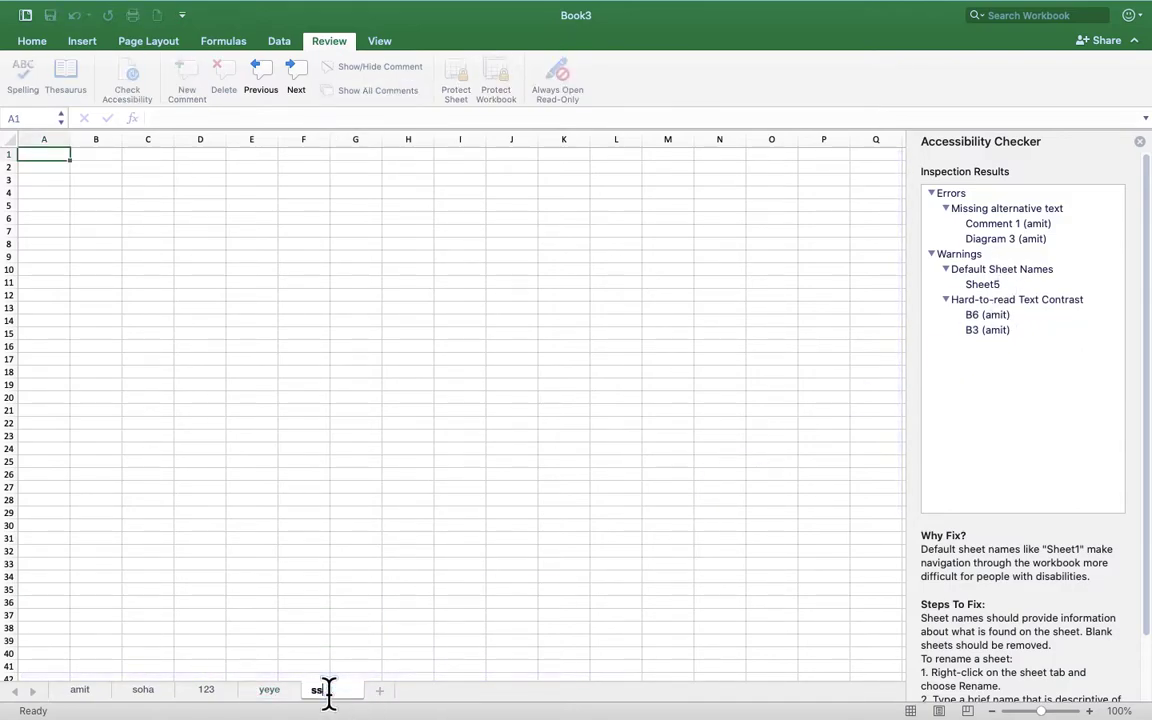
pyautogui.click(419, 604)
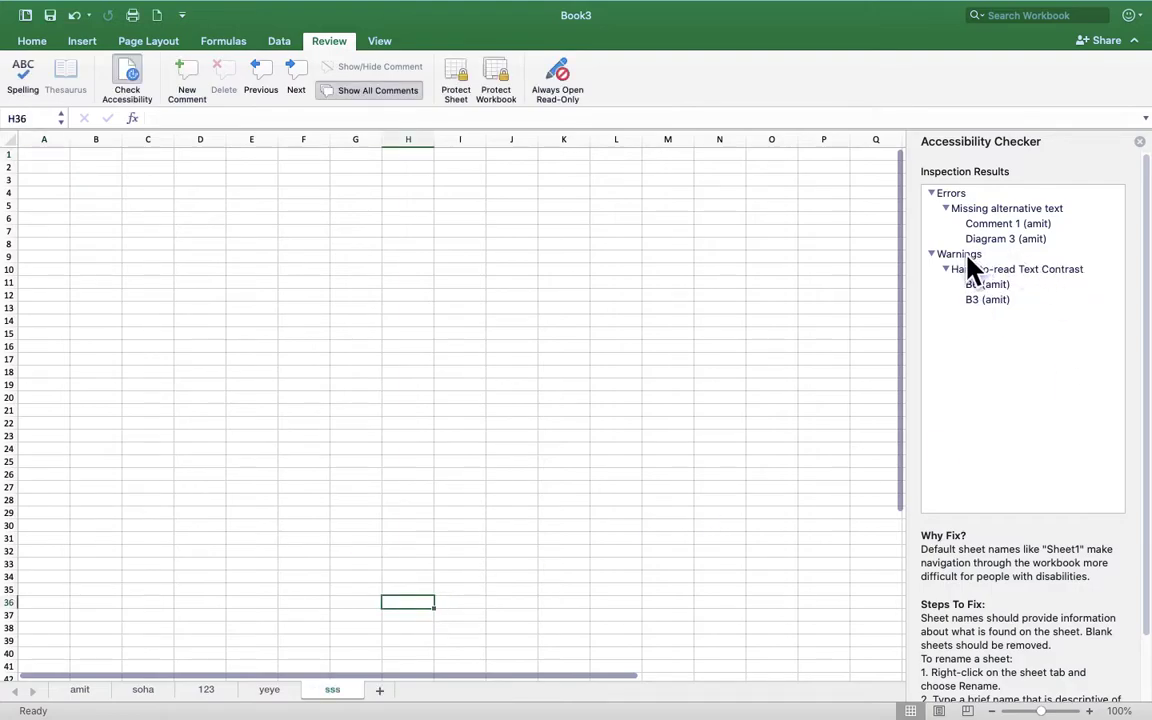
pyautogui.click(90, 692)
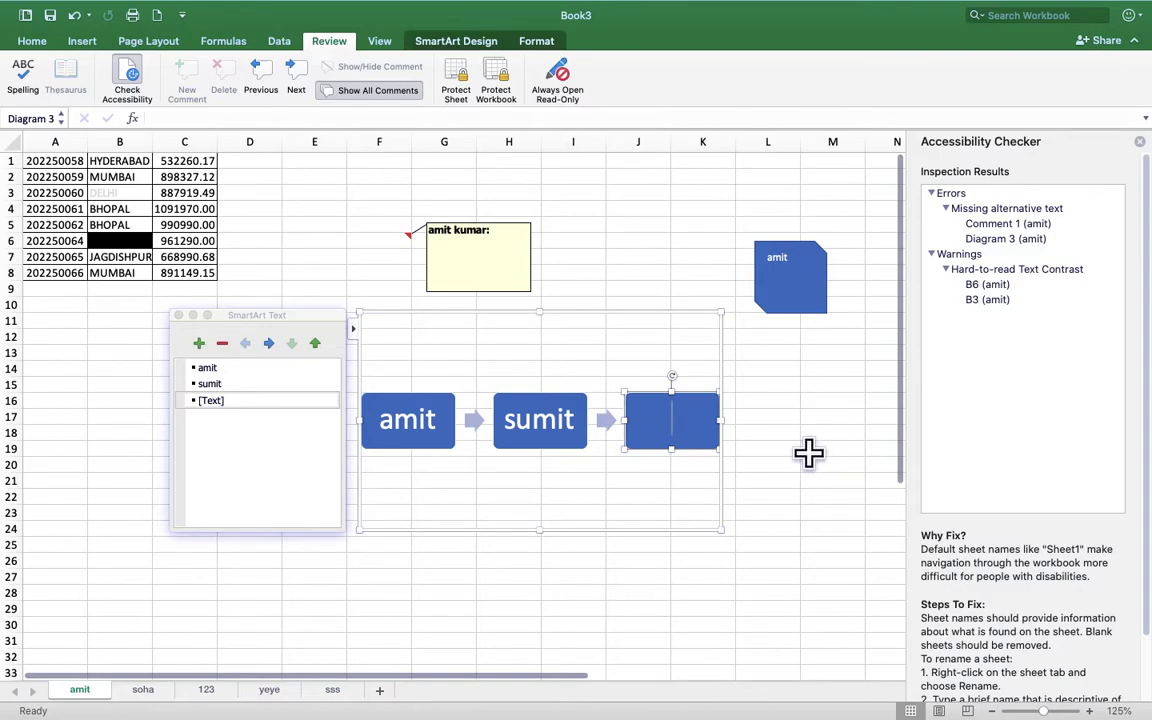
# Type 'a' into the third SmartArt box, then inspect the faint contents of cells B3 and B6.
pyautogui.write('a')
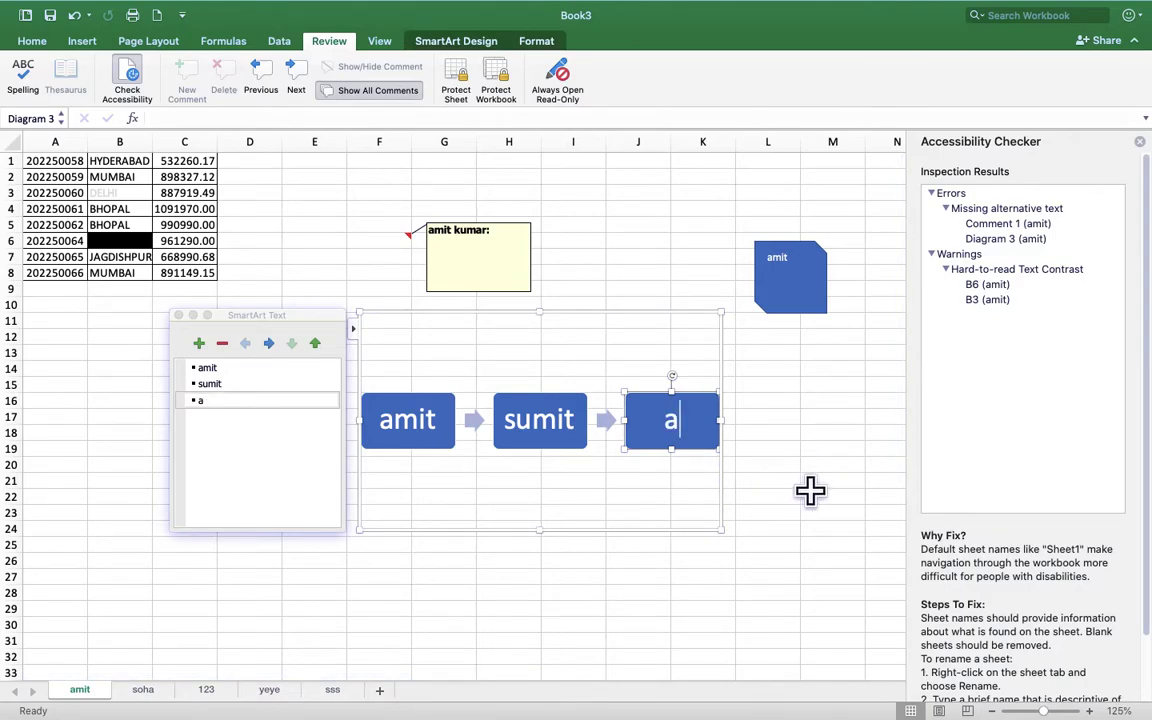
pyautogui.click(810, 489)
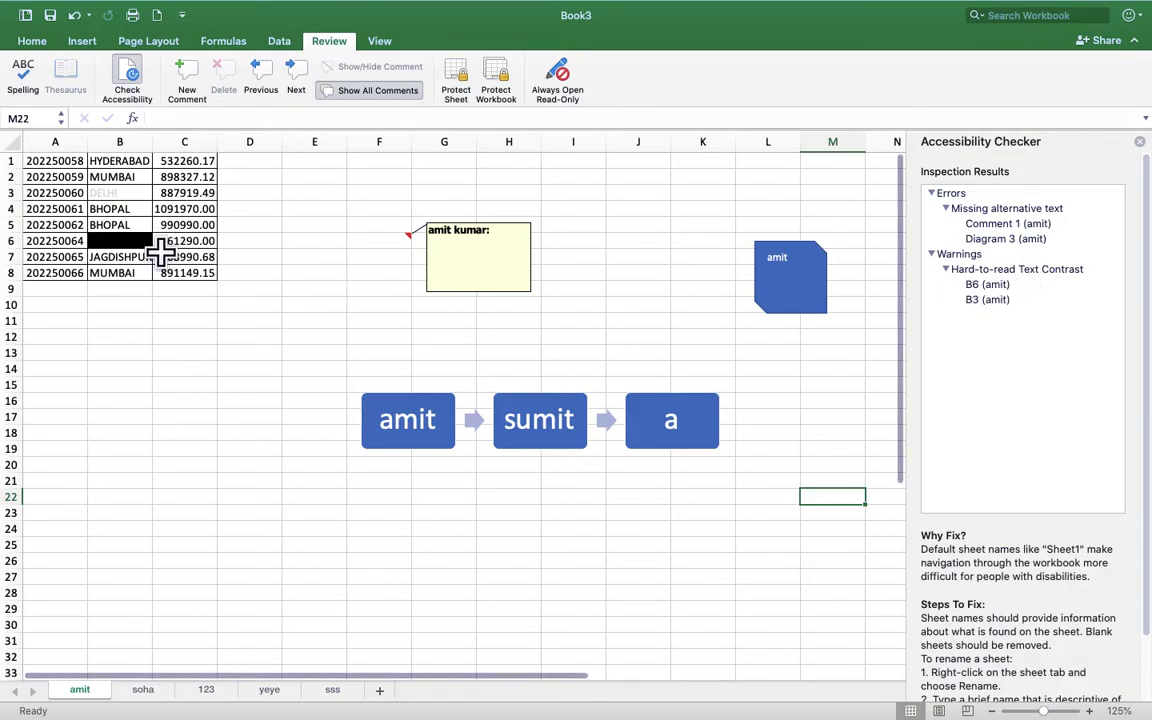
pyautogui.click(120, 192)
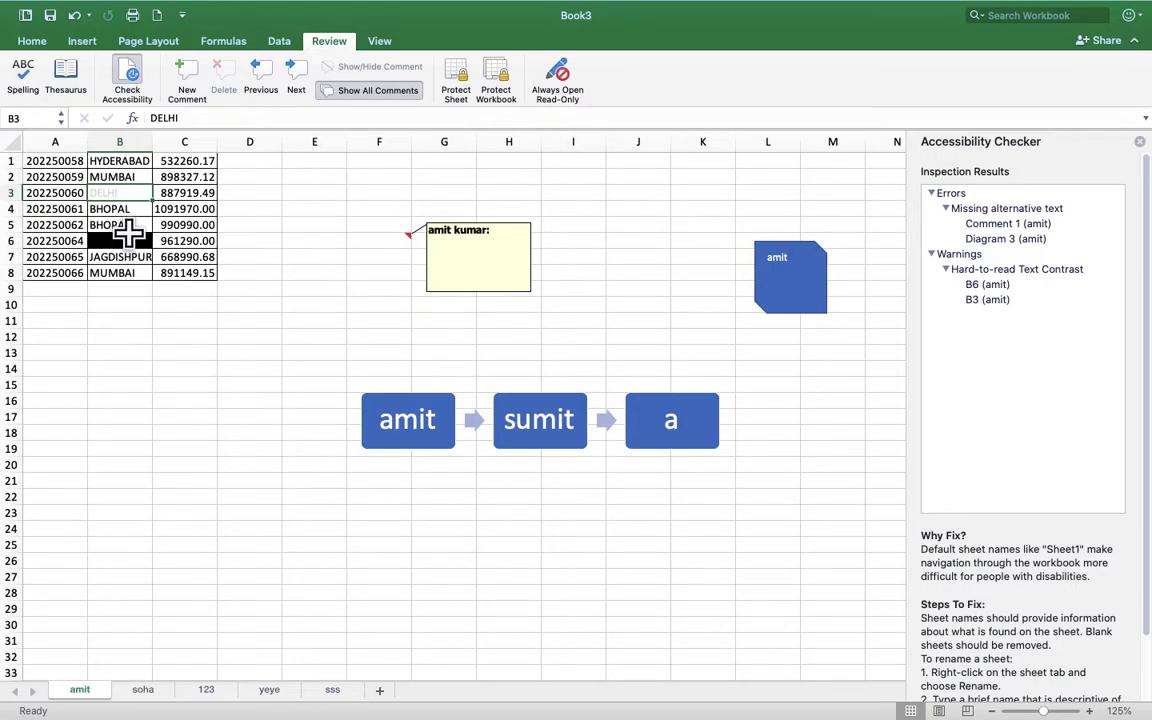
pyautogui.click(138, 240)
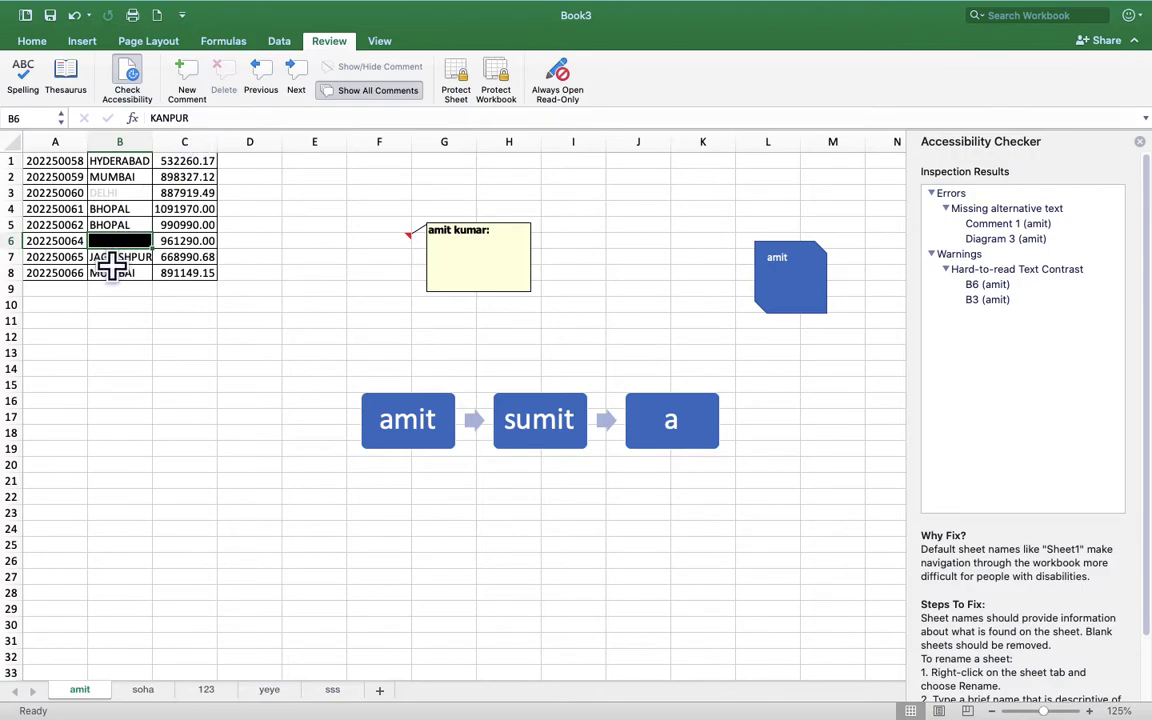
# Set cell B3's DELHI text to Automatic font colour.
pyautogui.click(142, 194)
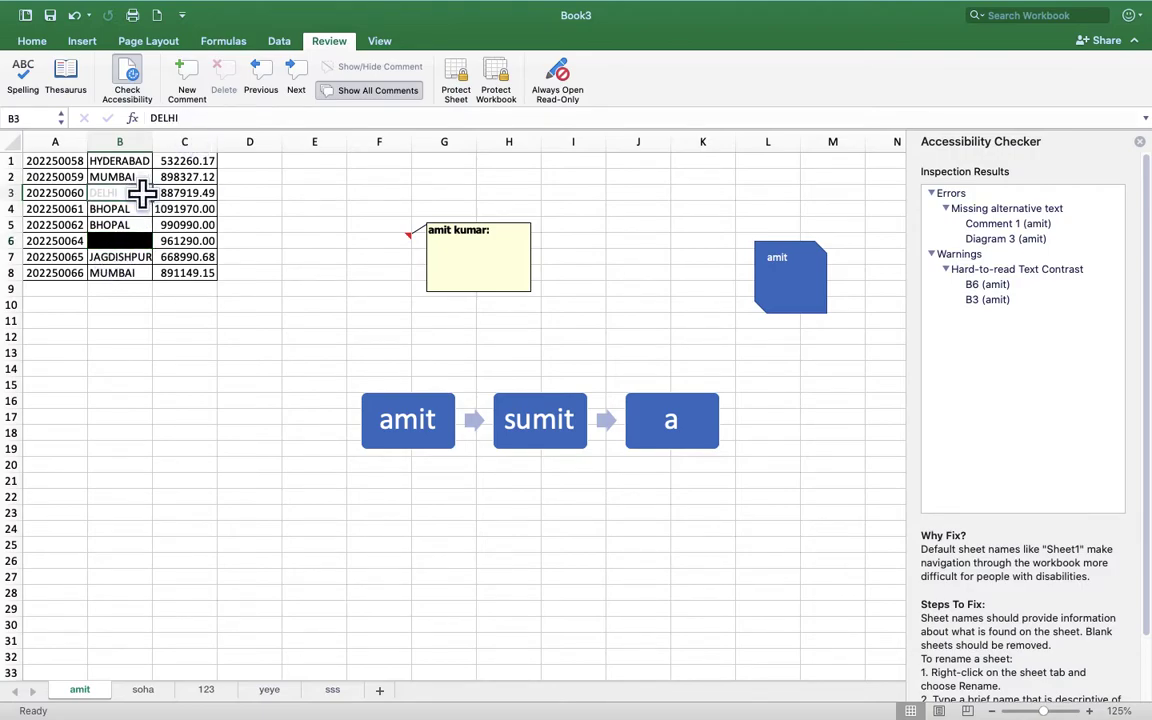
pyautogui.doubleClick(30, 42)
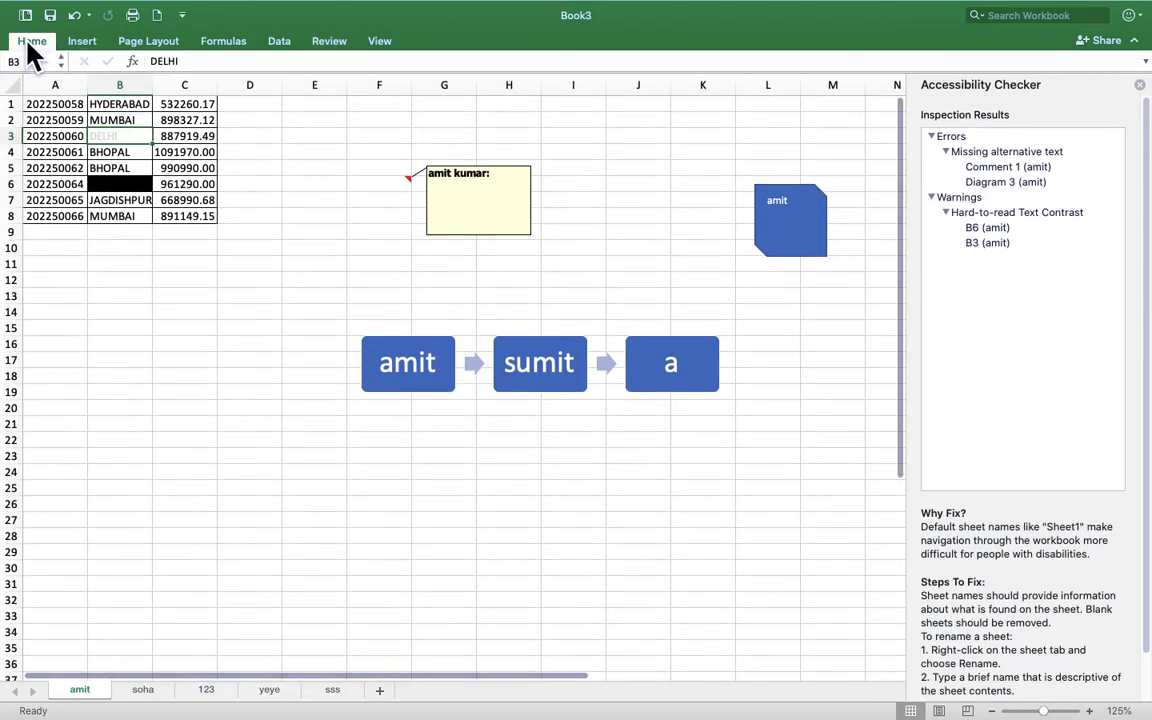
pyautogui.click(32, 41)
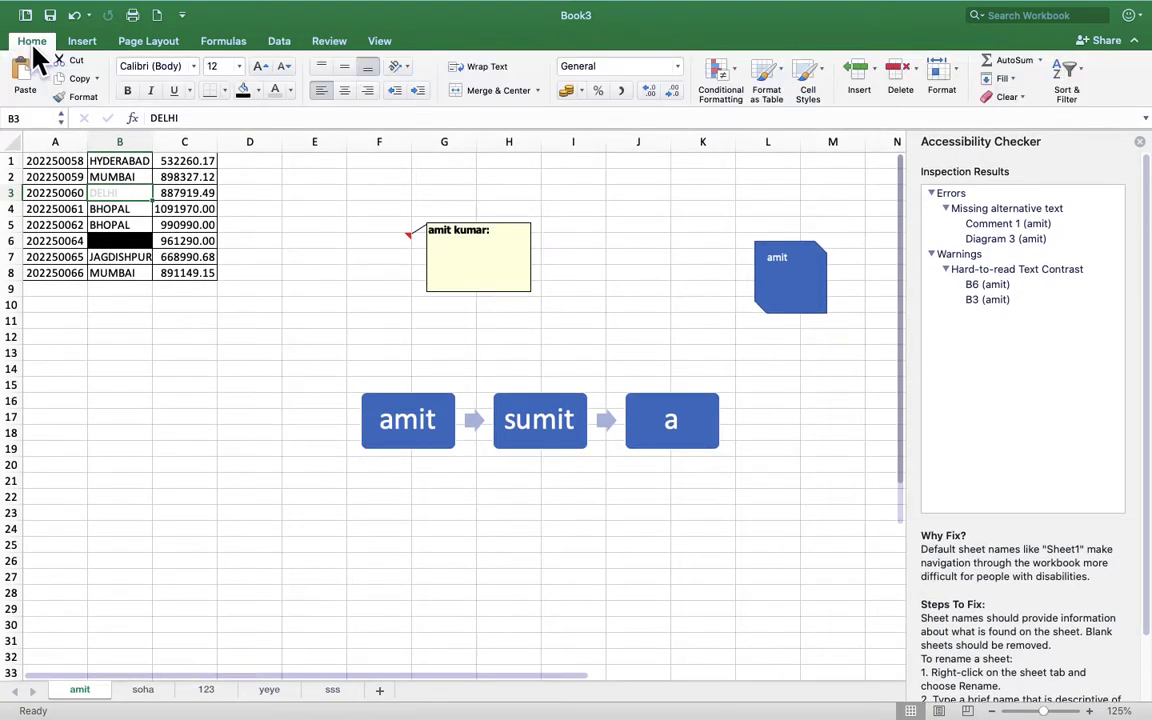
pyautogui.click(290, 91)
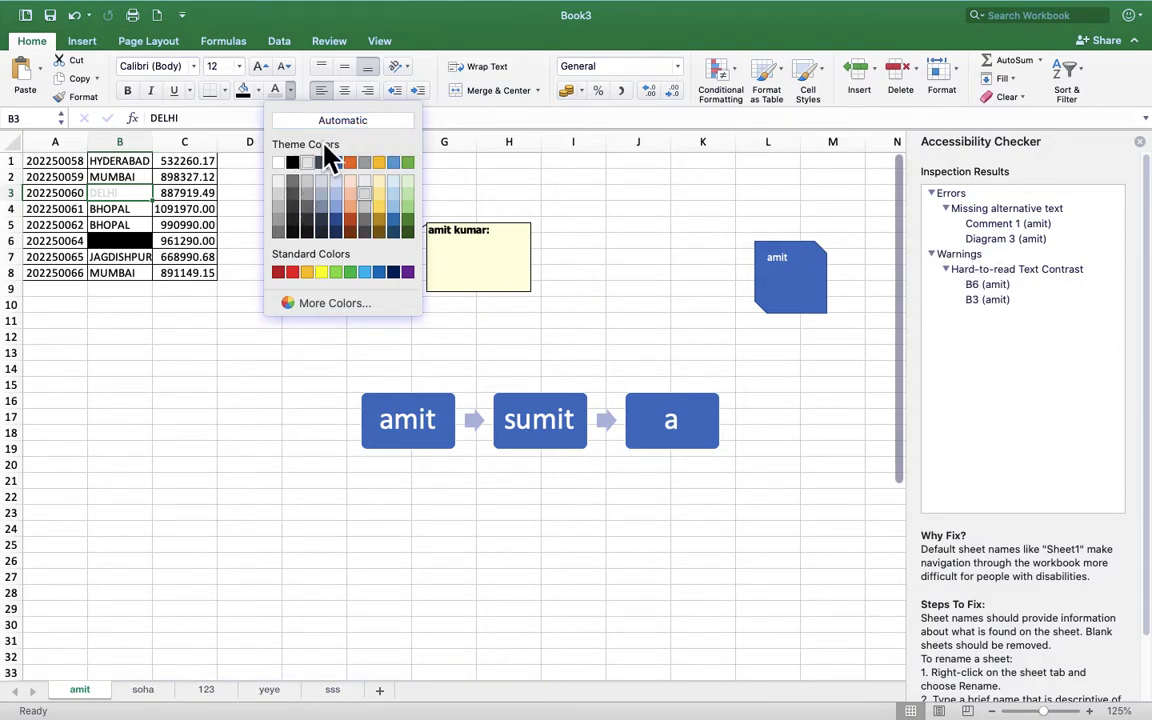
pyautogui.click(354, 120)
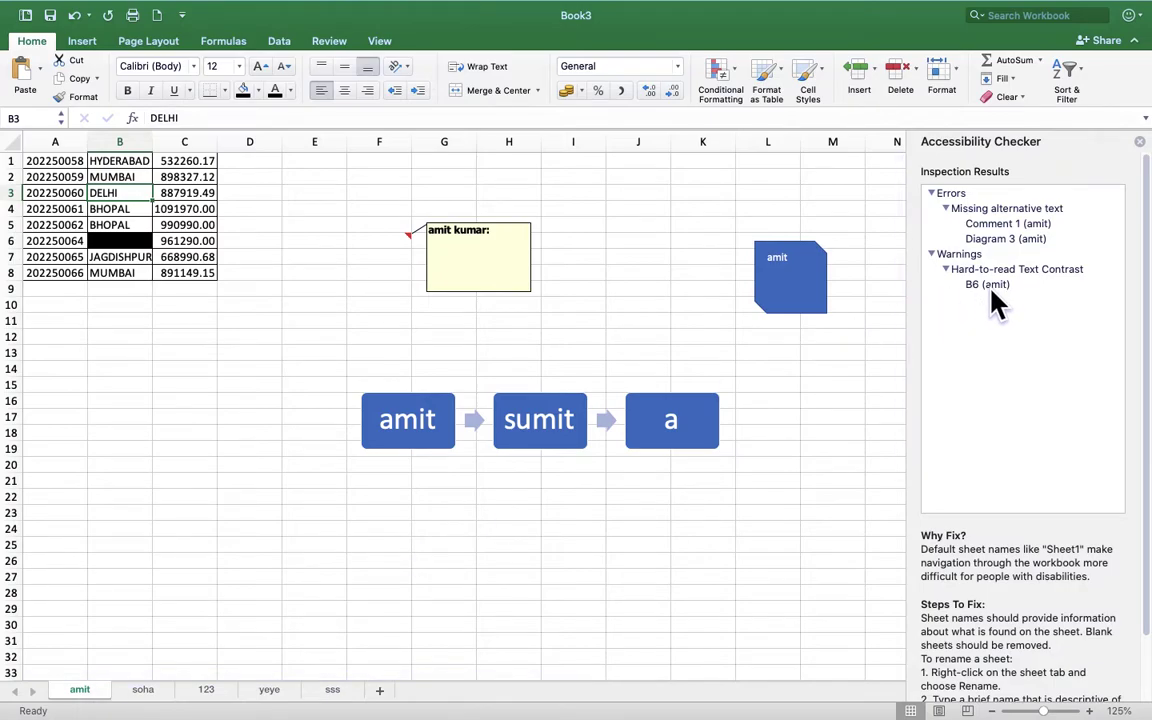
# Remove the black fill from cell B6 with No Fill so KANPUR shows.
pyautogui.click(119, 142)
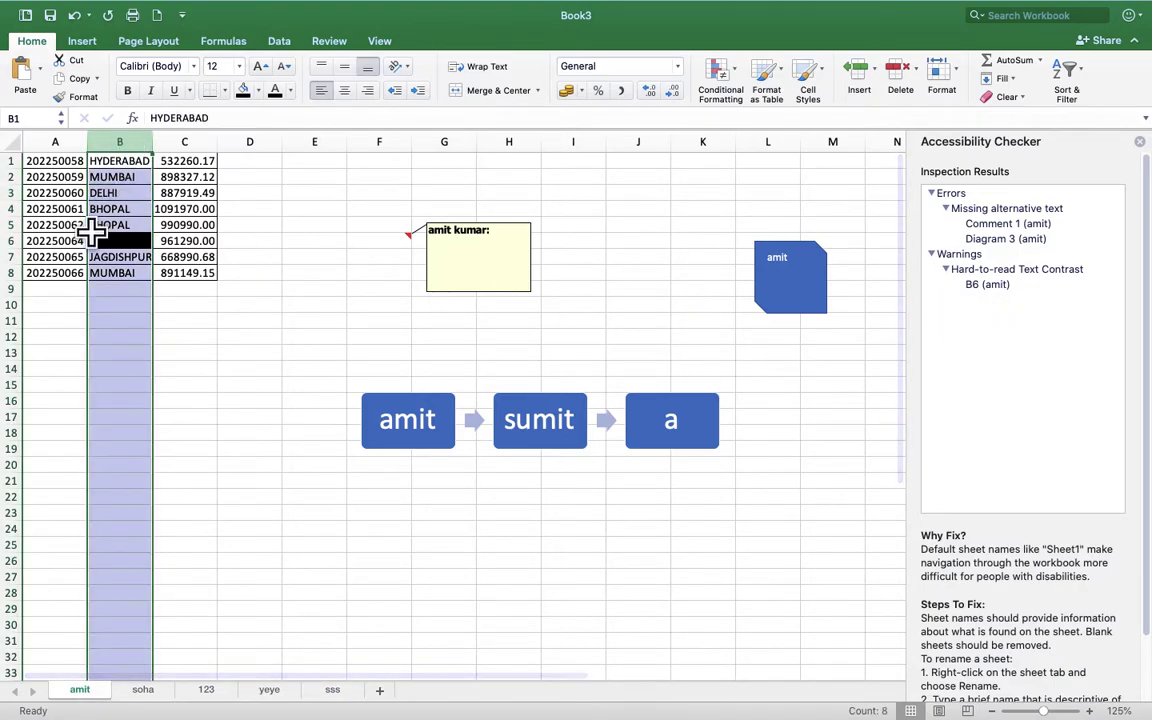
pyautogui.click(8, 240)
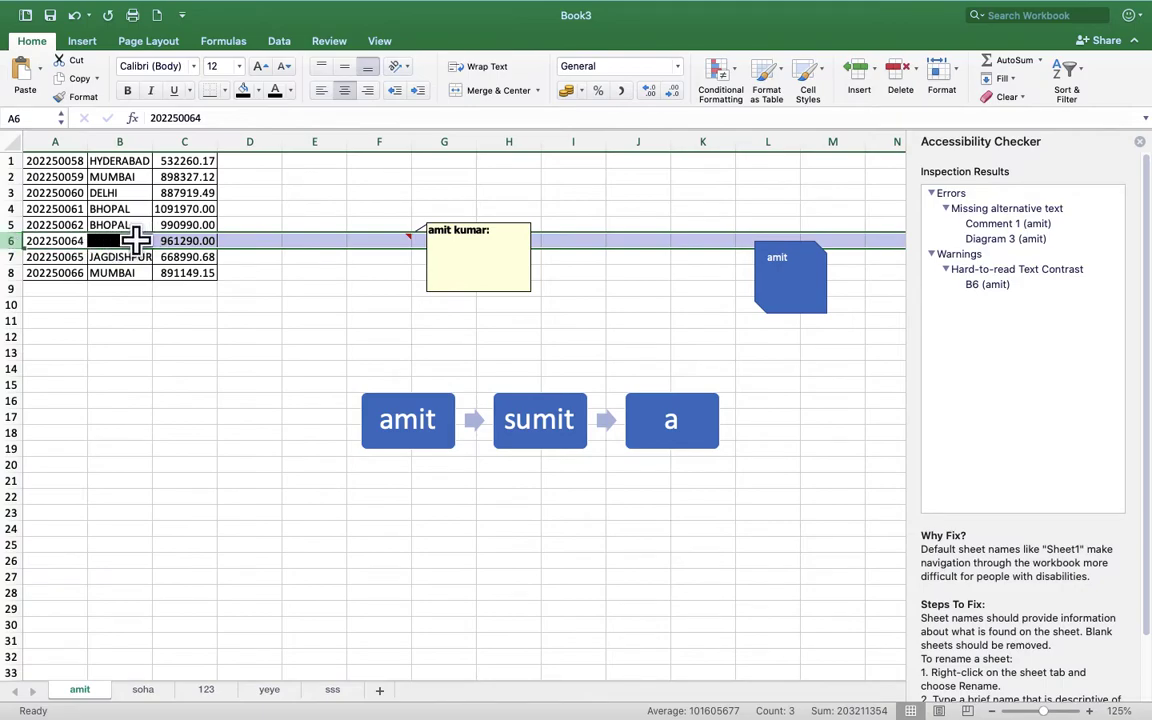
pyautogui.click(121, 242)
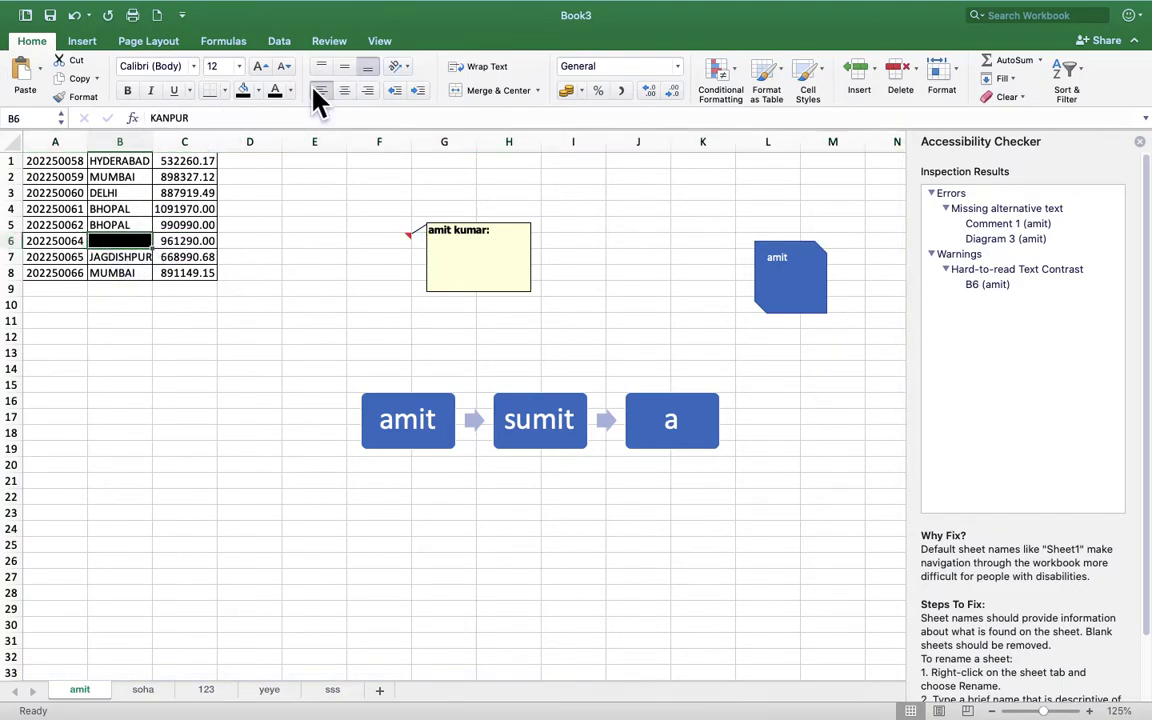
pyautogui.click(258, 90)
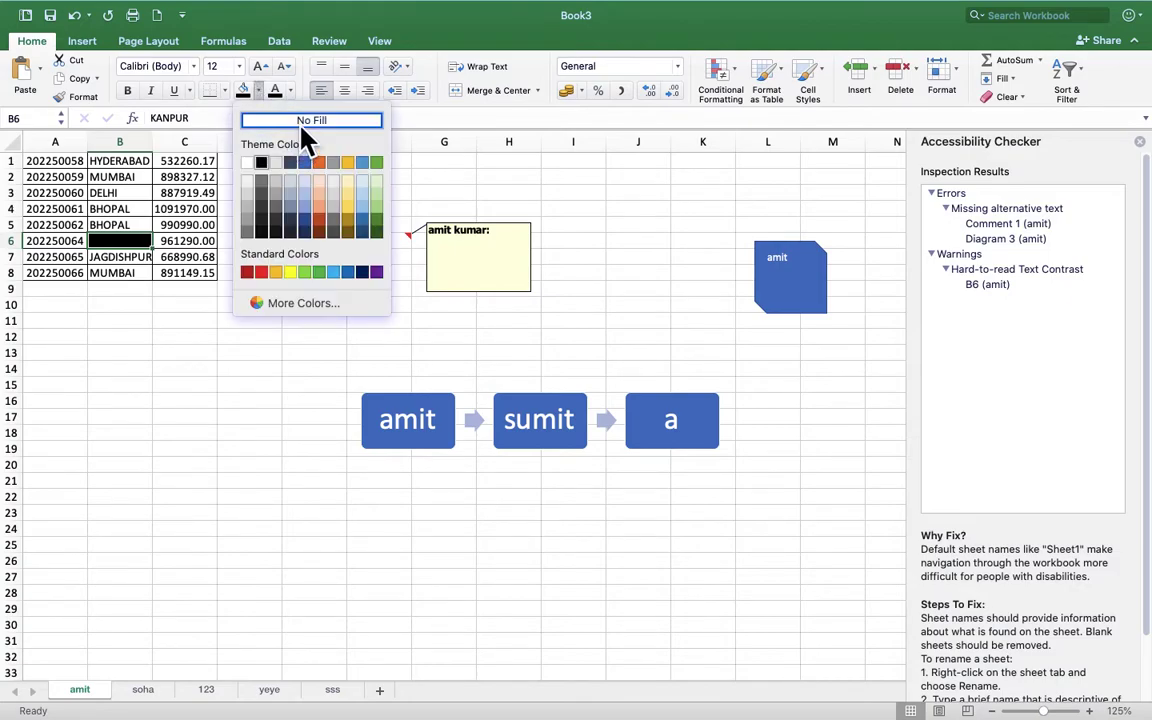
pyautogui.click(301, 119)
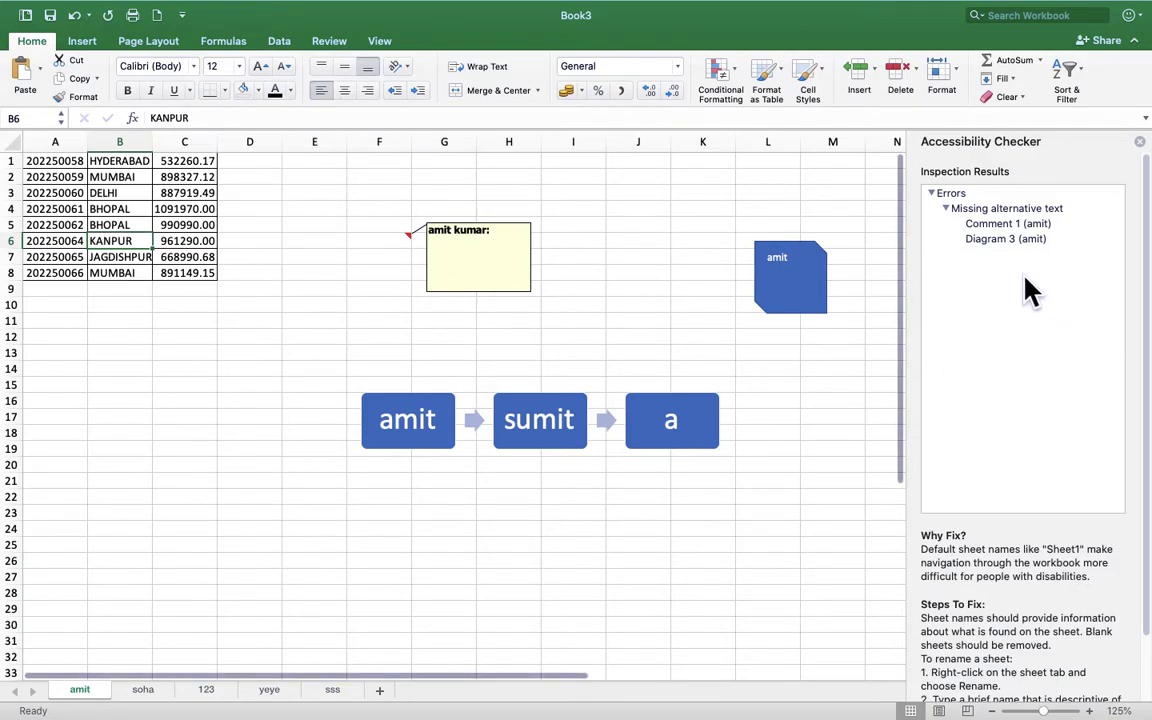
pyautogui.click(822, 384)
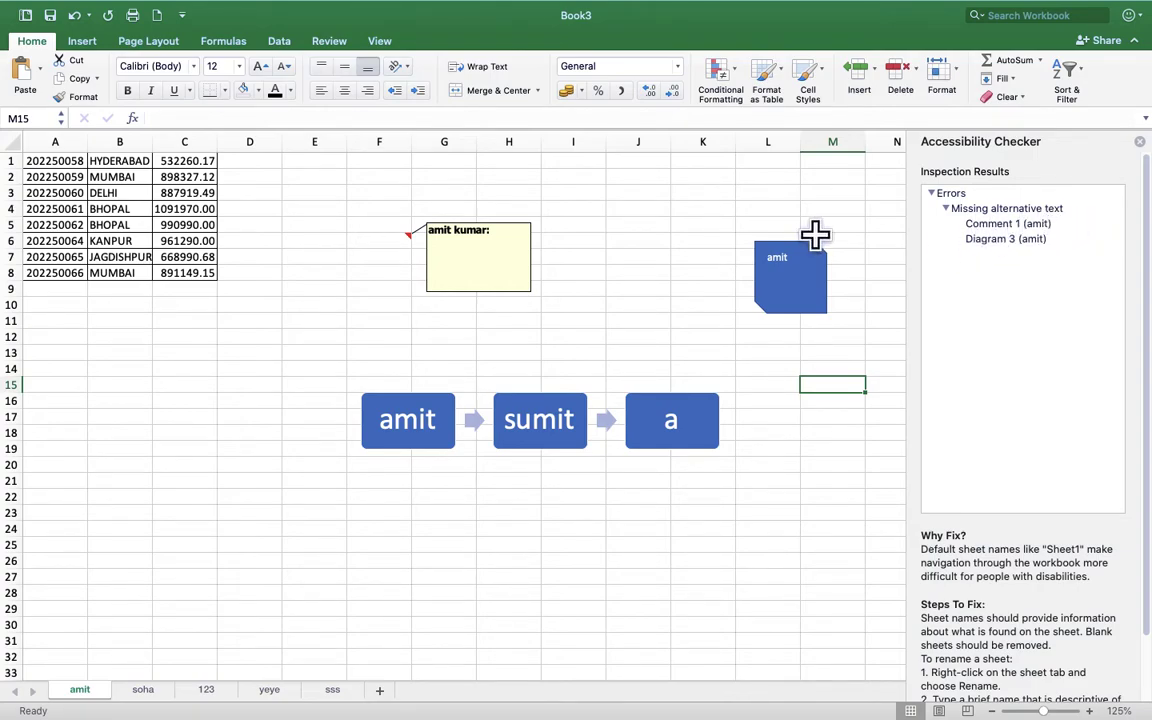
# Type a person's name into the F6 comment box.
pyautogui.click(511, 256)
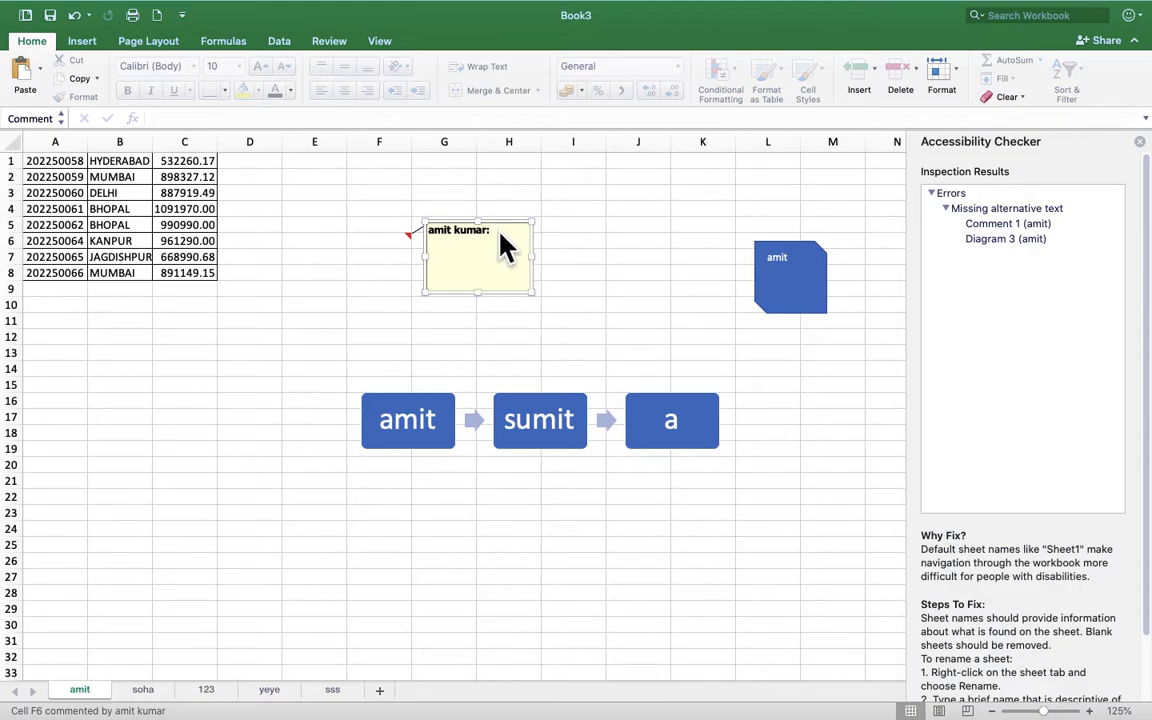
pyautogui.click(505, 245)
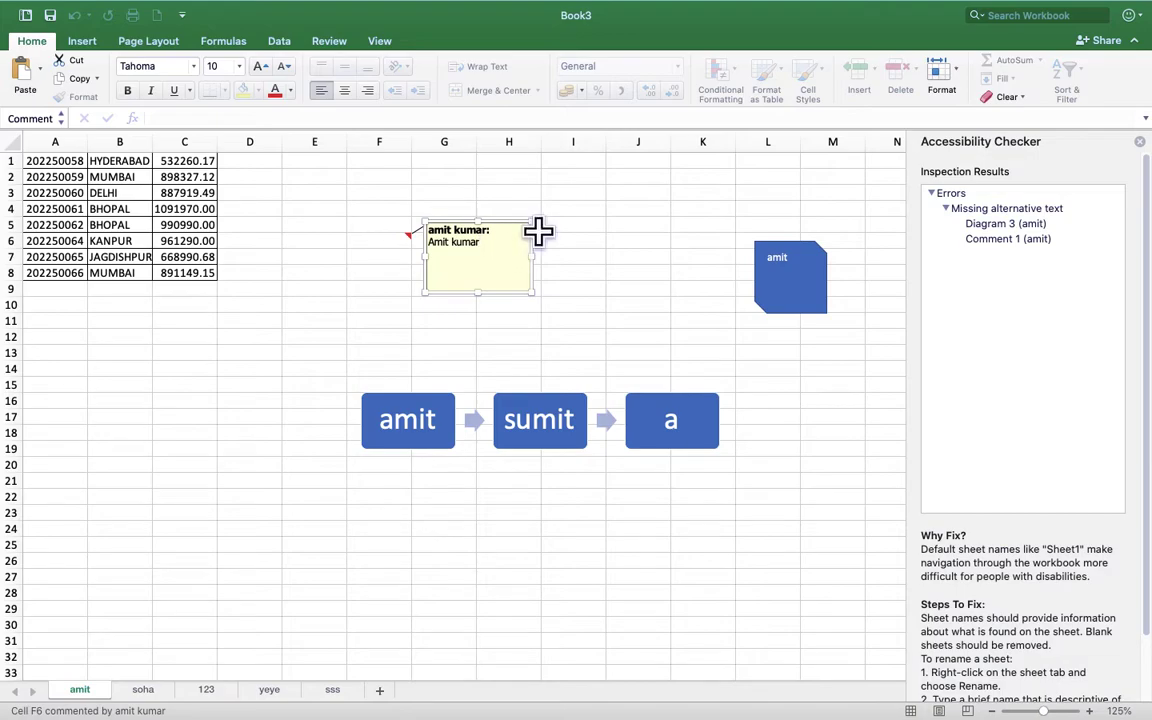
pyautogui.click(636, 199)
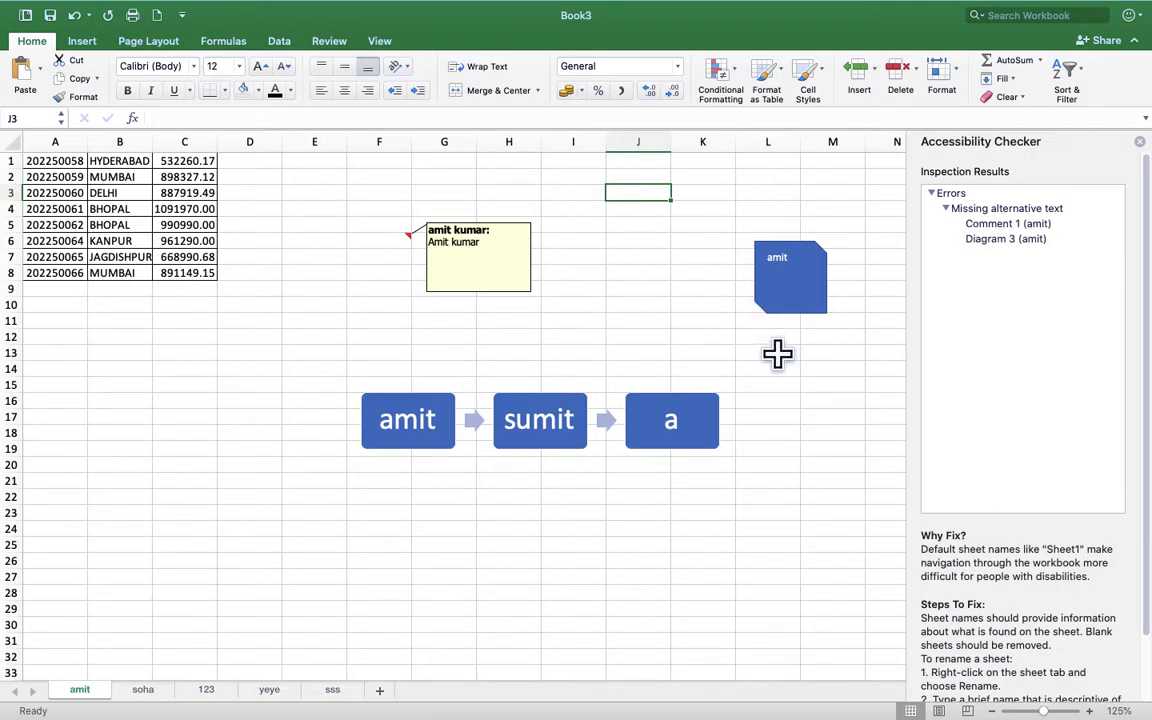
# Relabel the blue snip-corner shape with a different first name, then delete the shape.
pyautogui.click(681, 254)
pyautogui.click(803, 275)
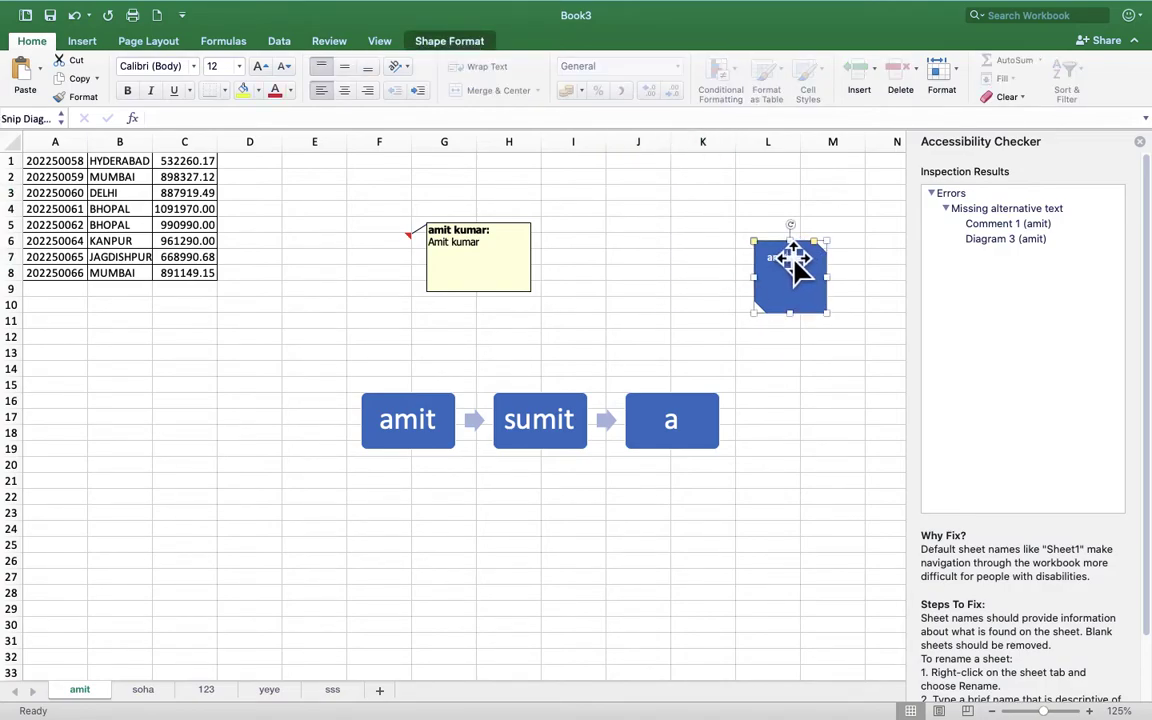
pyautogui.write('a')
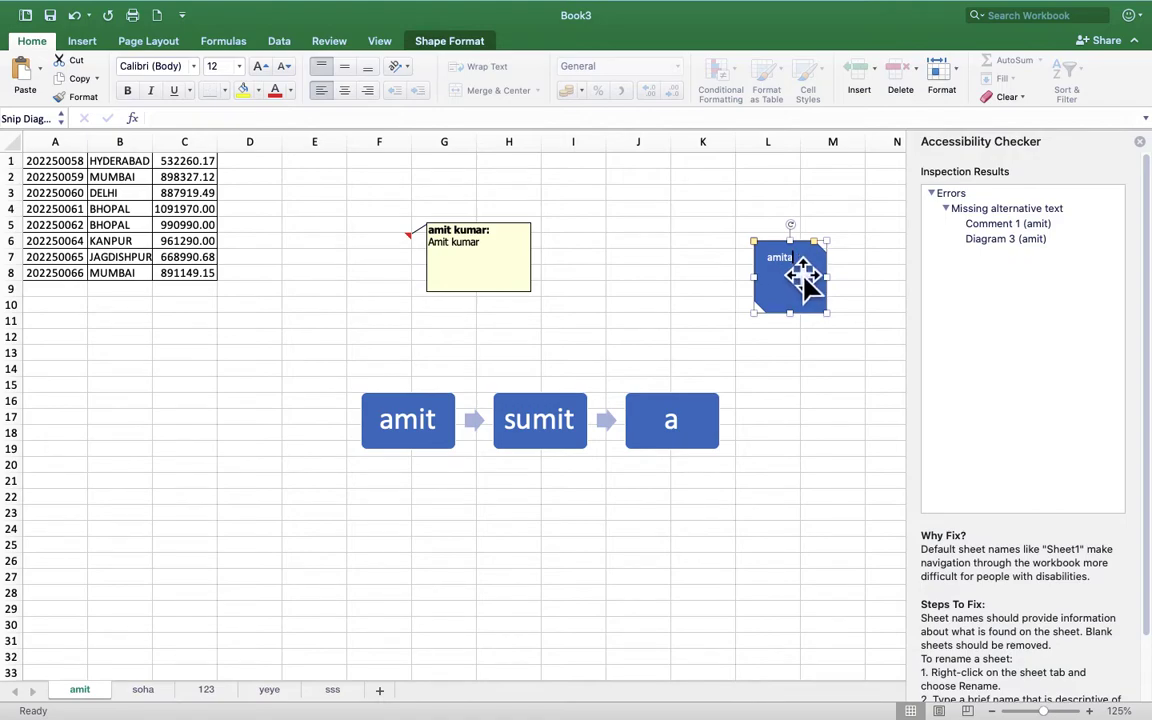
pyautogui.press('BackSpace')
pyautogui.press('BackSpace')
pyautogui.press('BackSpace')
pyautogui.press('BackSpace')
pyautogui.press('BackSpace')
pyautogui.write('mohan')
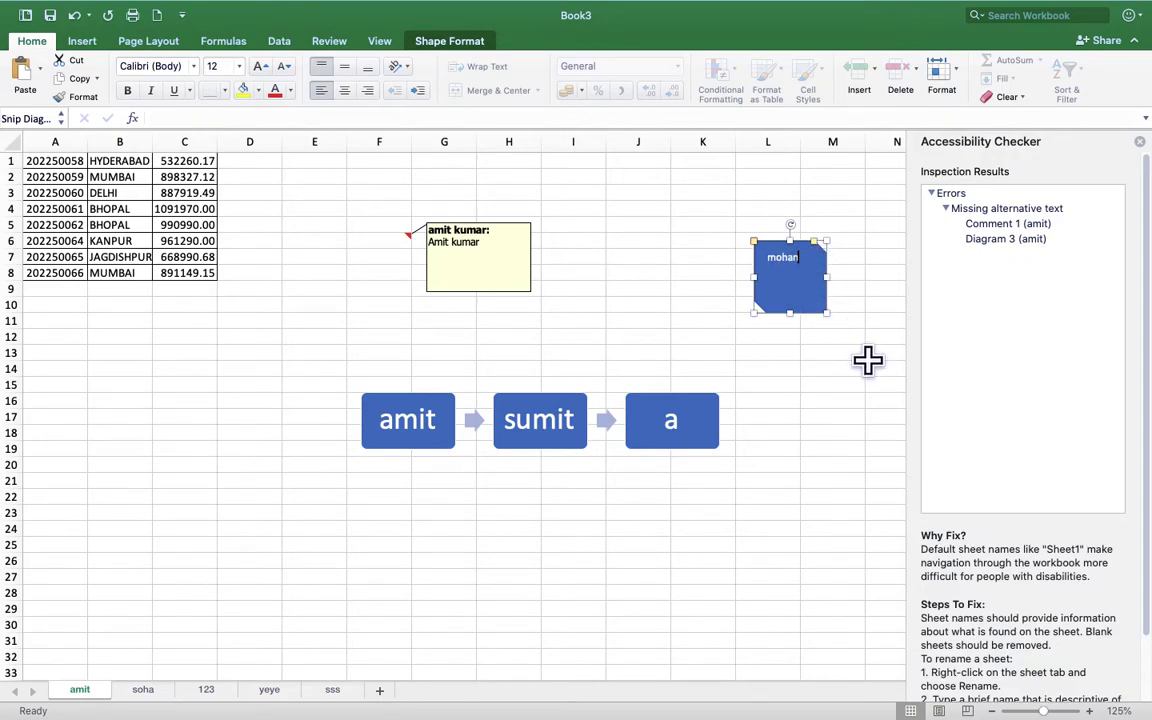
pyautogui.click(867, 363)
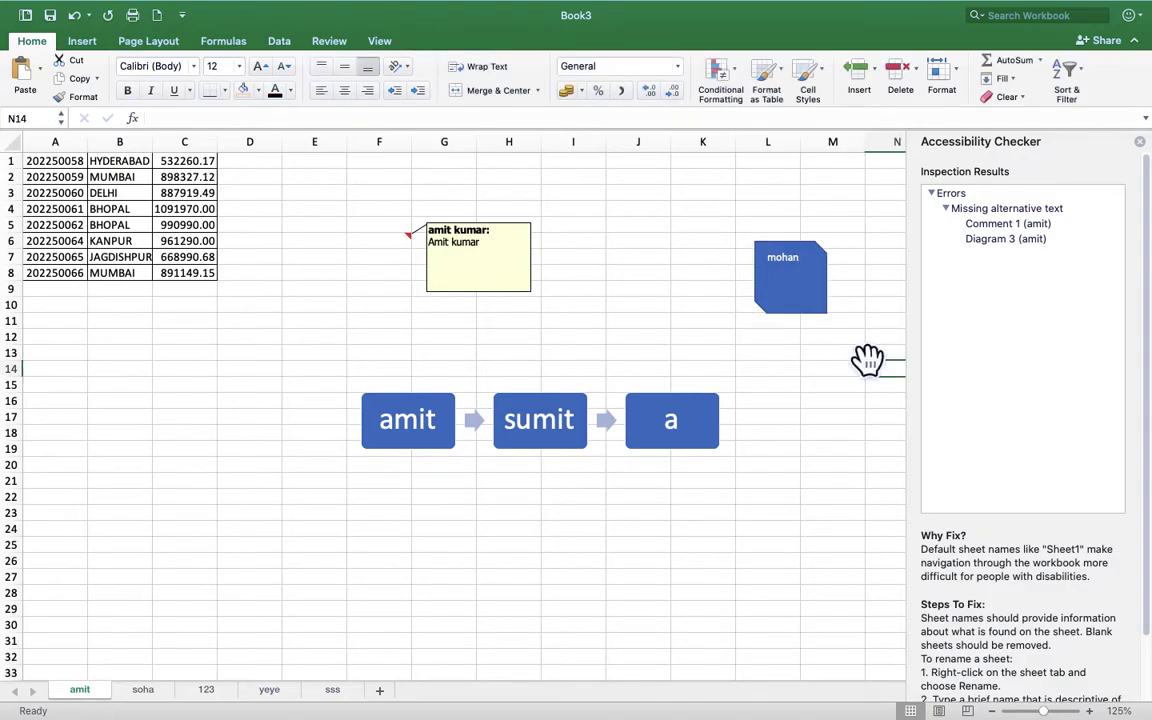
pyautogui.click(798, 284)
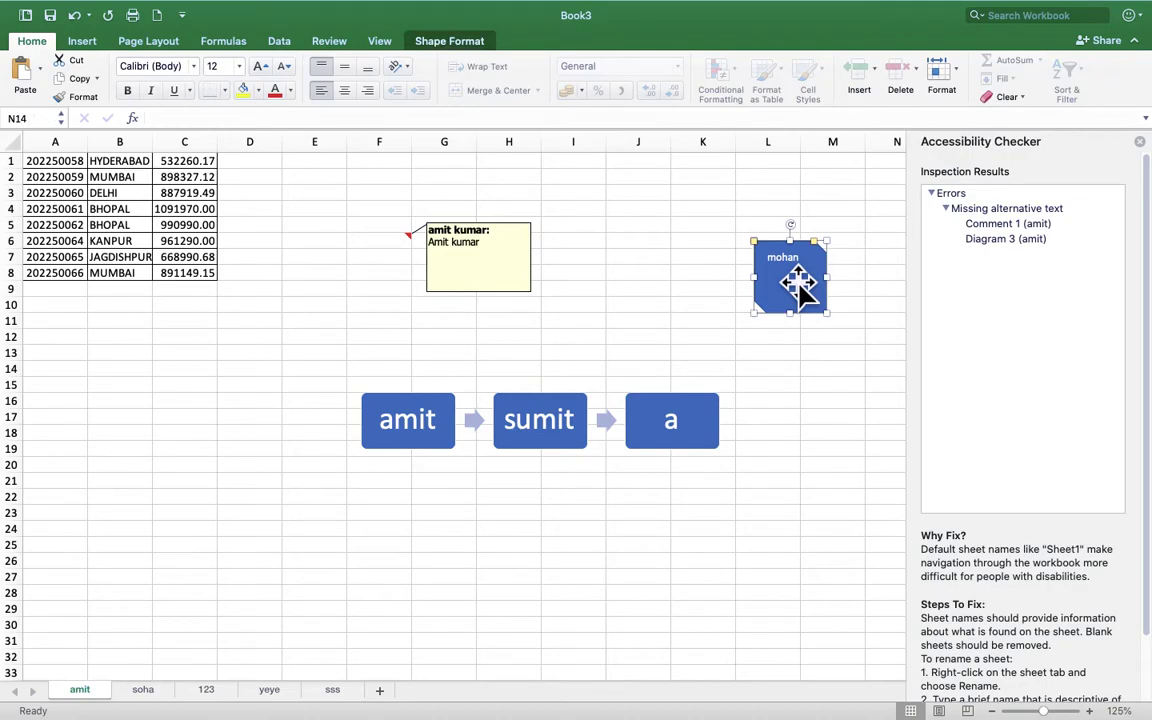
pyautogui.press('Delete')
# Trim a letter from the first SmartArt item, then delete the whole SmartArt diagram.
pyautogui.click(414, 424)
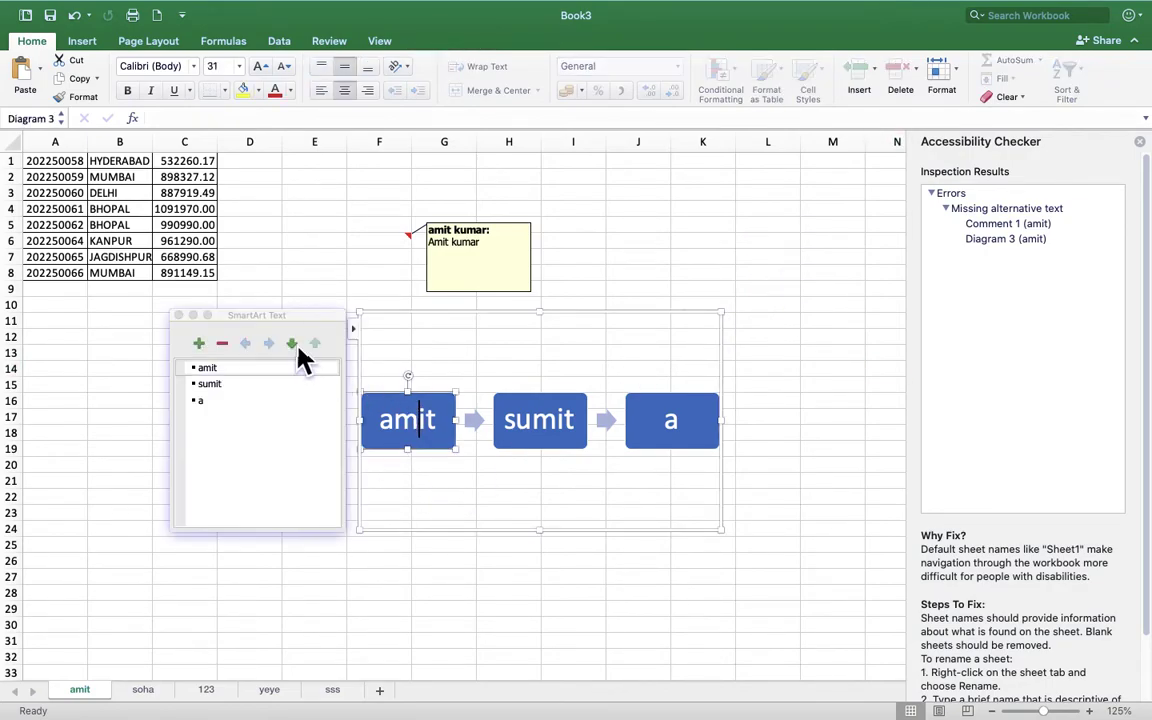
pyautogui.click(284, 318)
pyautogui.press('BackSpace')
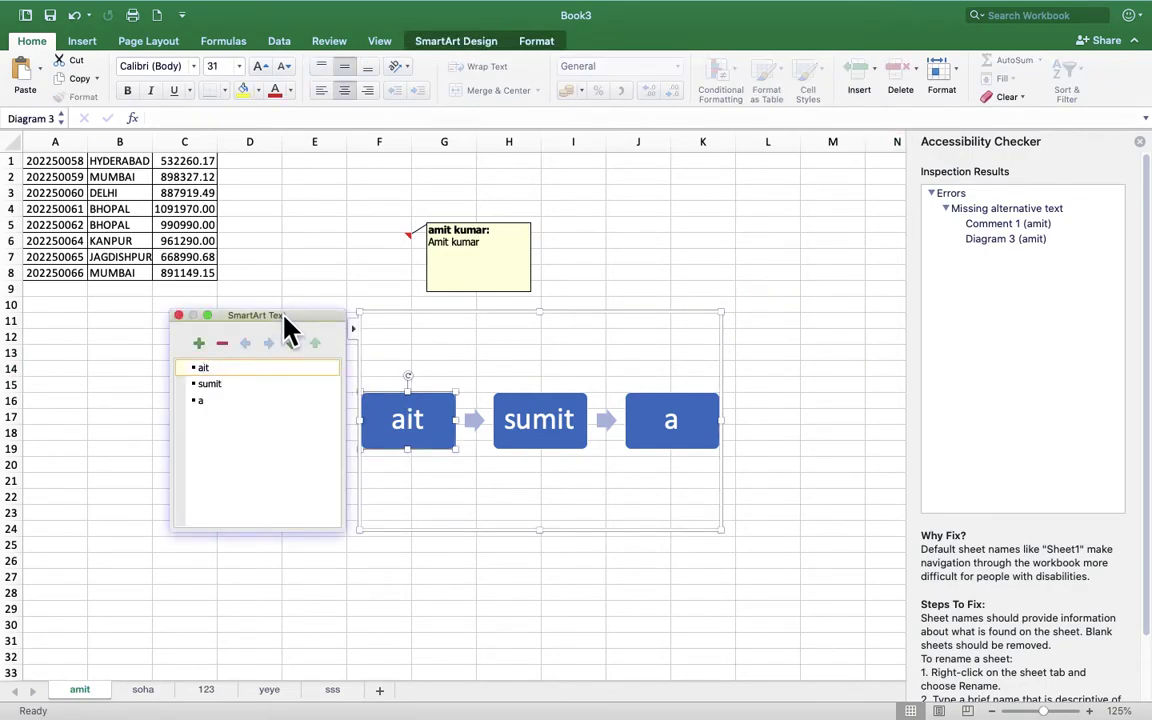
pyautogui.click(178, 315)
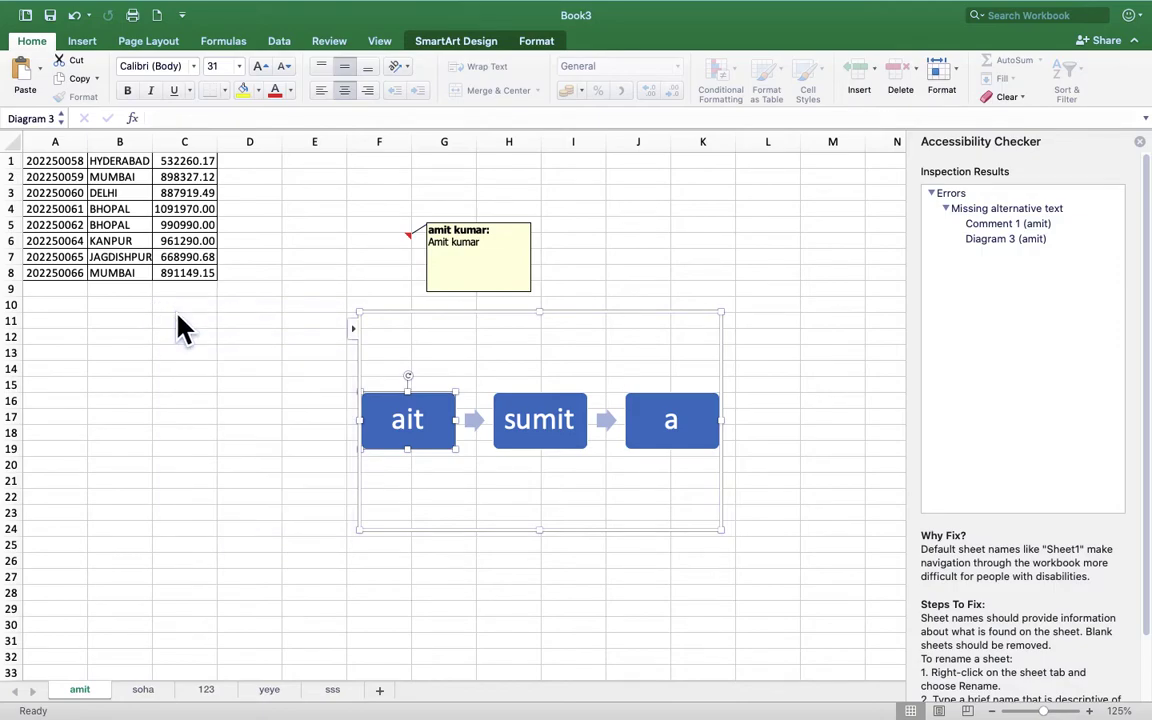
pyautogui.click(427, 331)
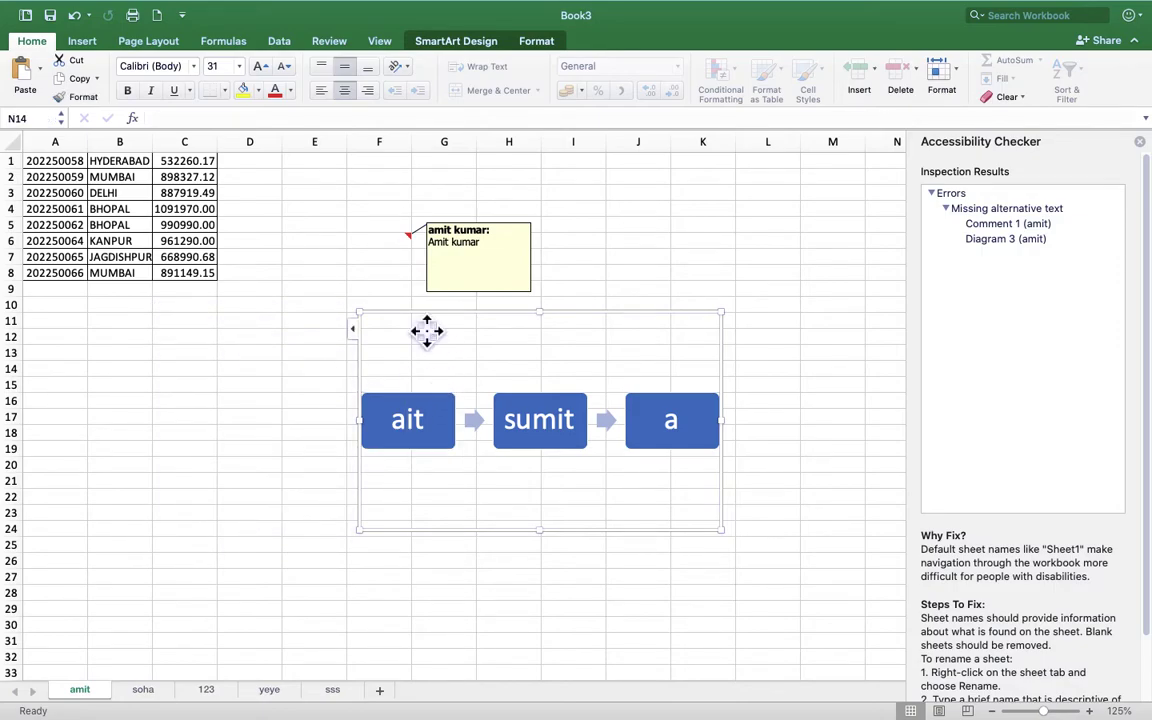
pyautogui.press('Delete')
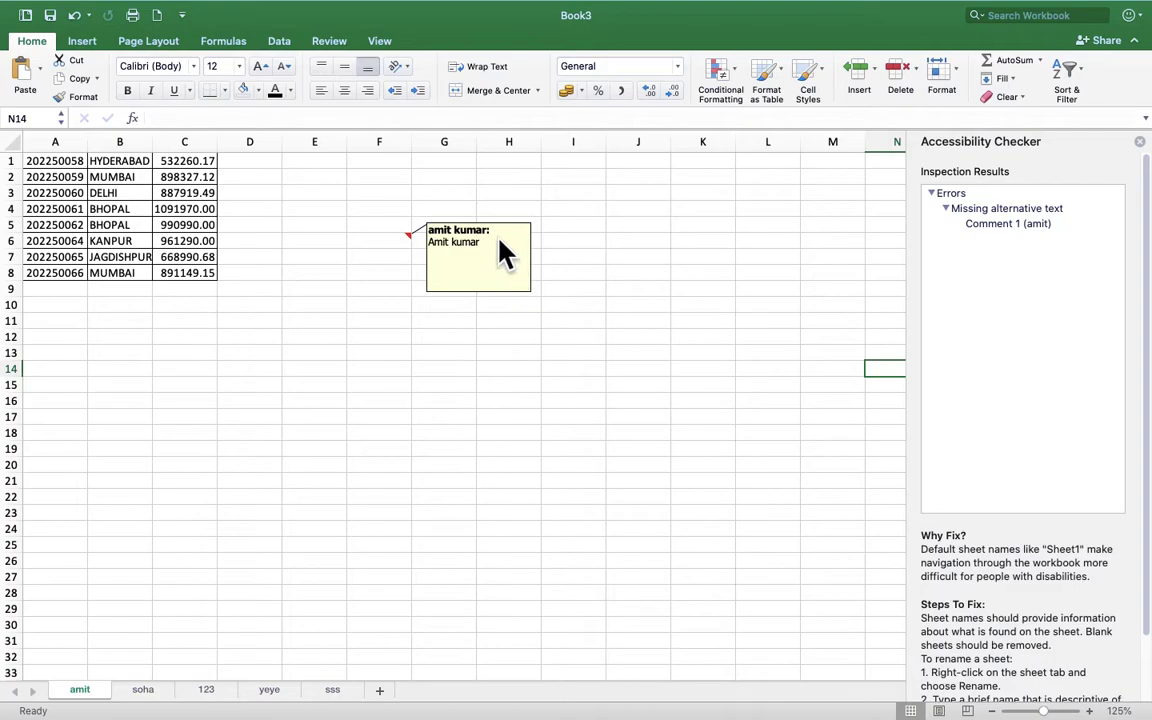
# Delete the old comment on F6 and add a new empty comment to cell F2.
pyautogui.click(422, 243)
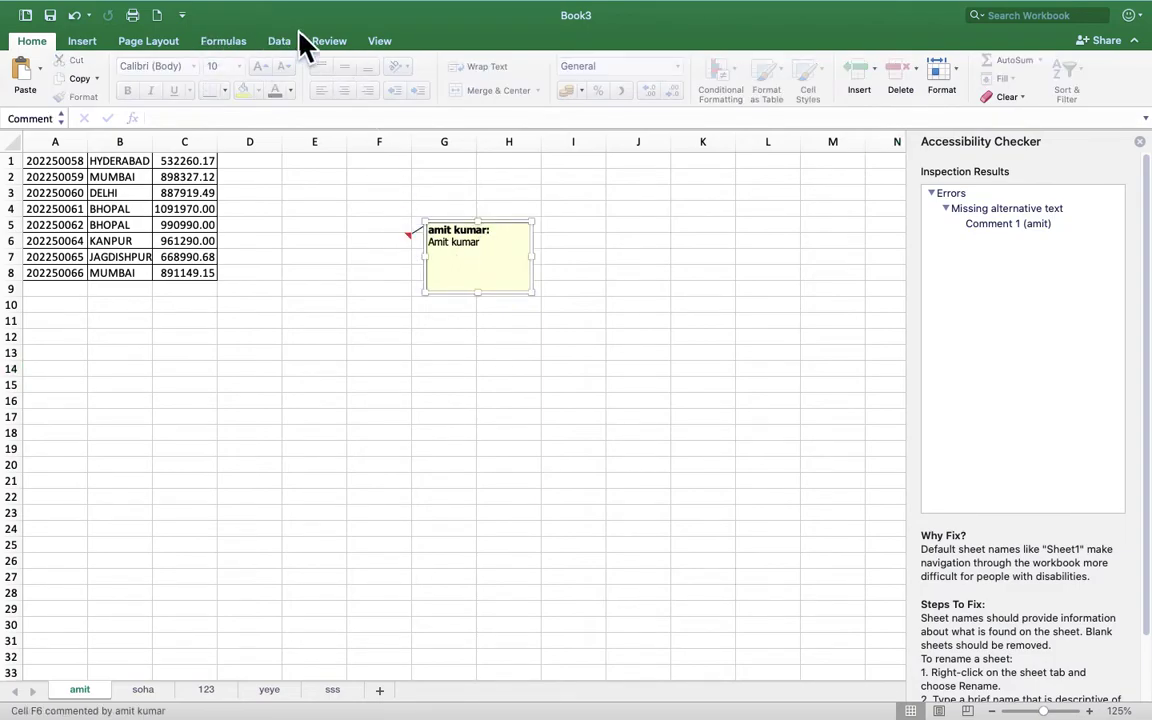
pyautogui.click(327, 45)
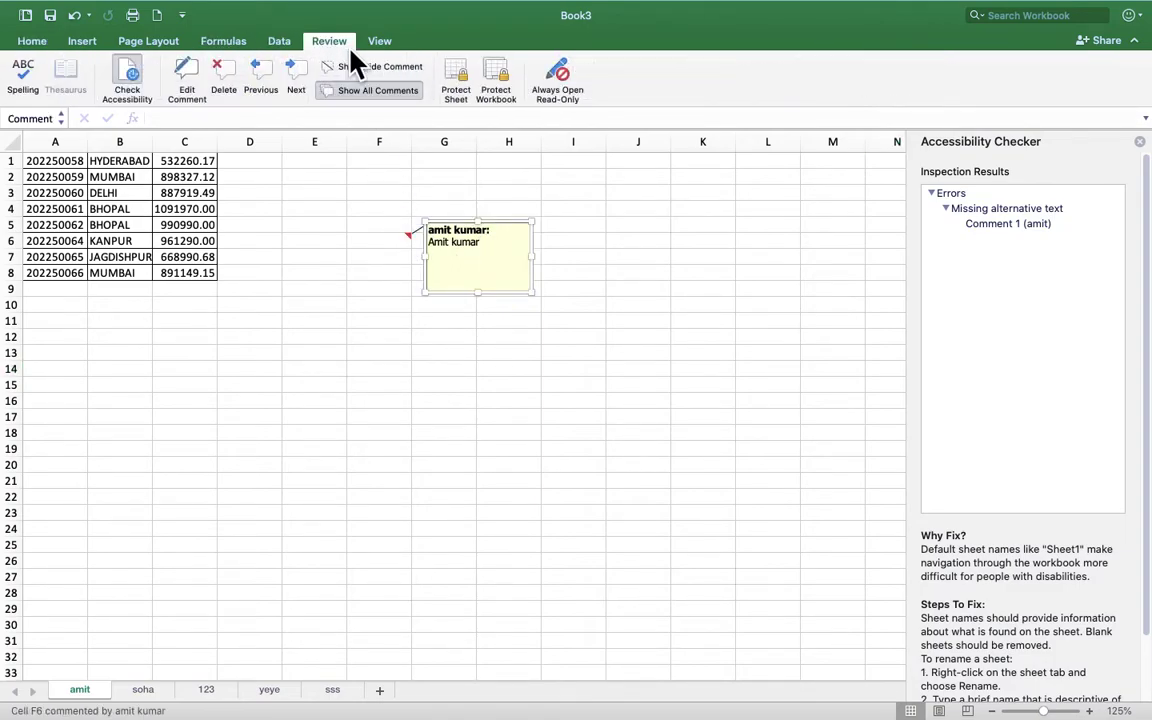
pyautogui.click(224, 78)
pyautogui.click(378, 176)
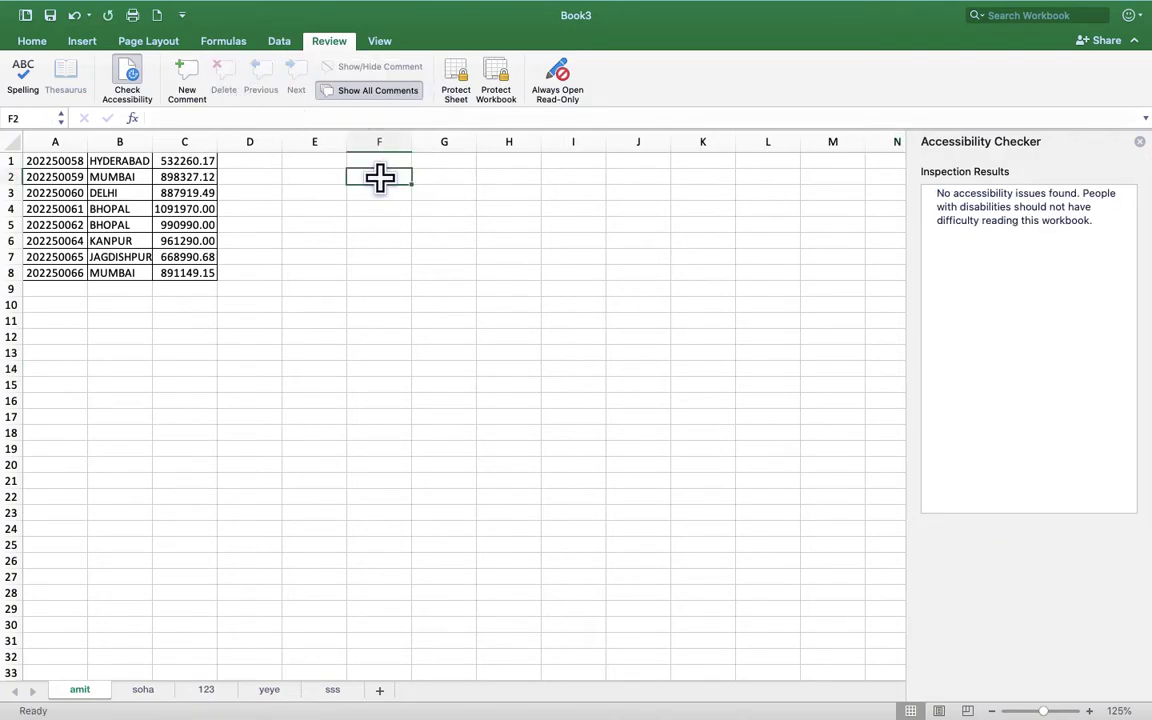
pyautogui.click(185, 72)
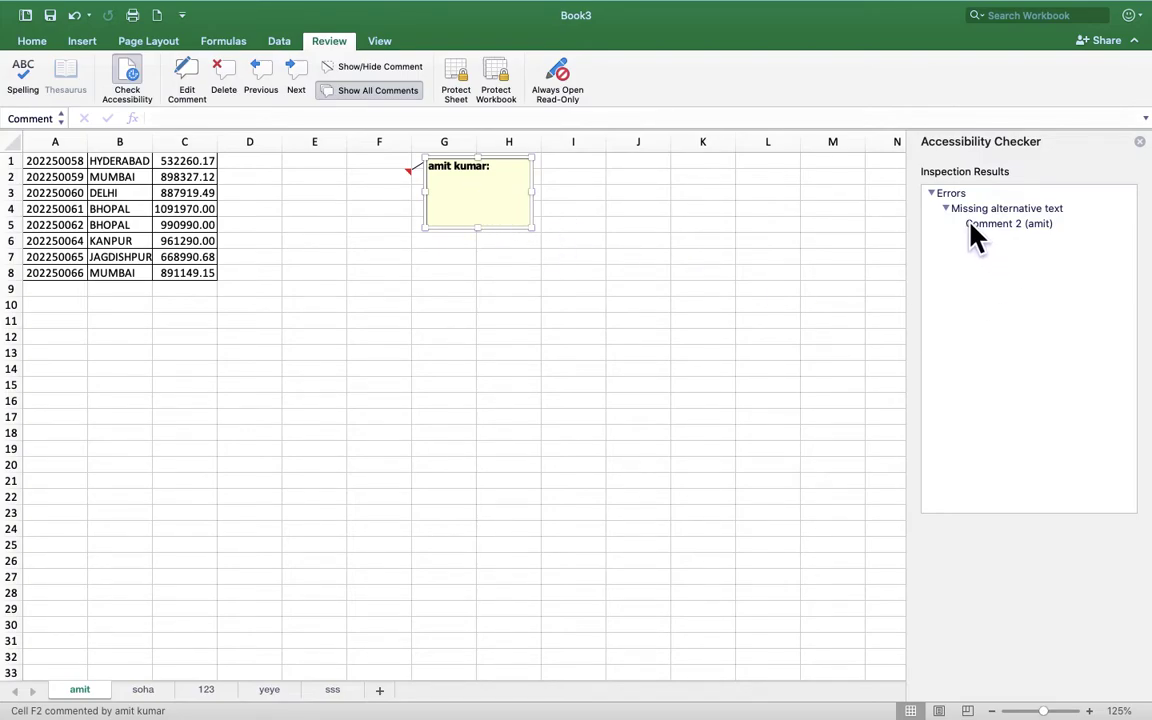
# Type a first name into the new comment on cell F2.
pyautogui.click(500, 198)
pyautogui.write('amit')
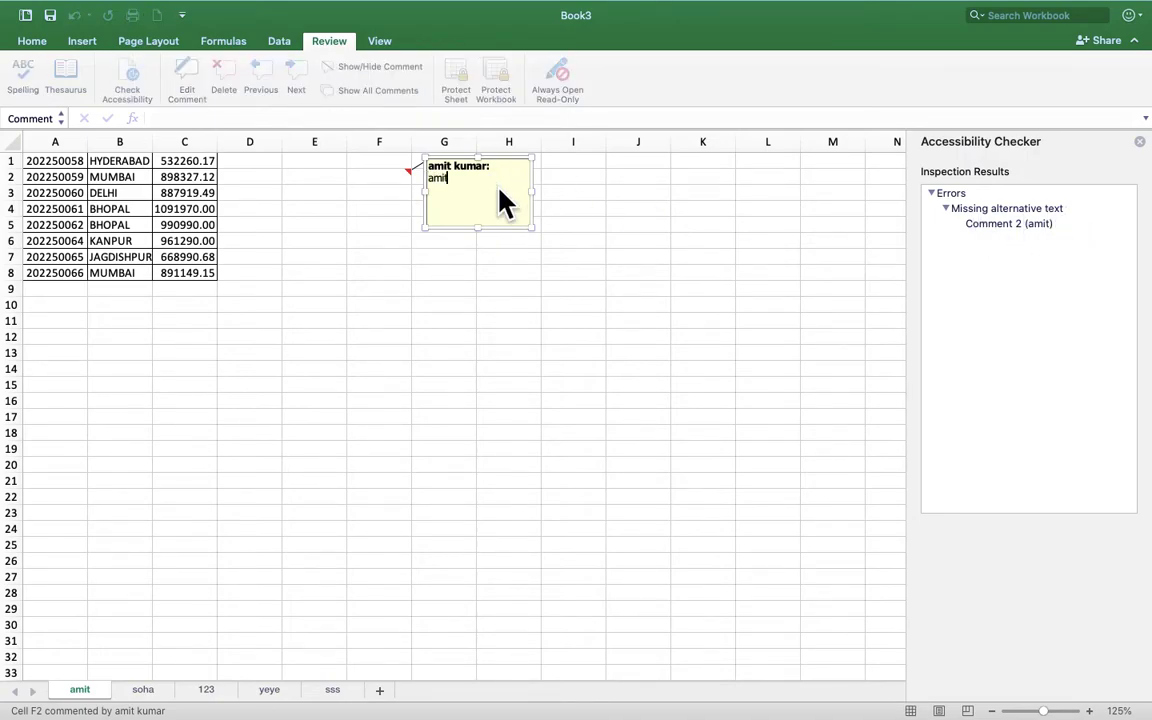
pyautogui.click(659, 270)
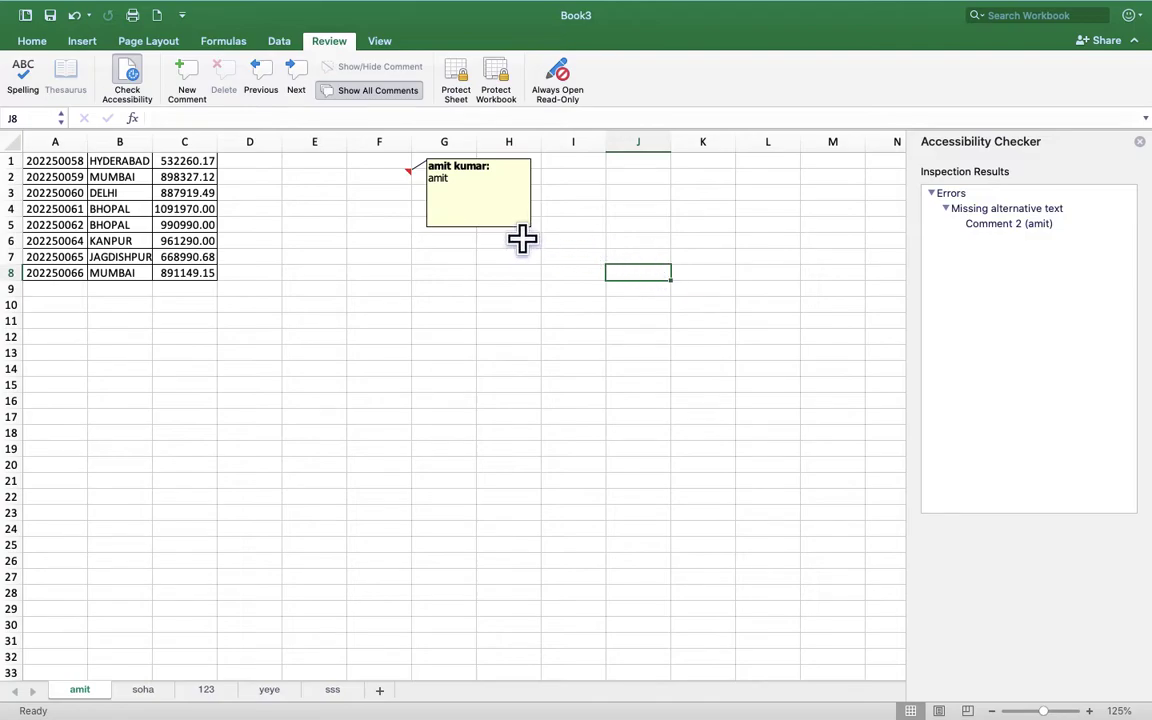
pyautogui.click(468, 197)
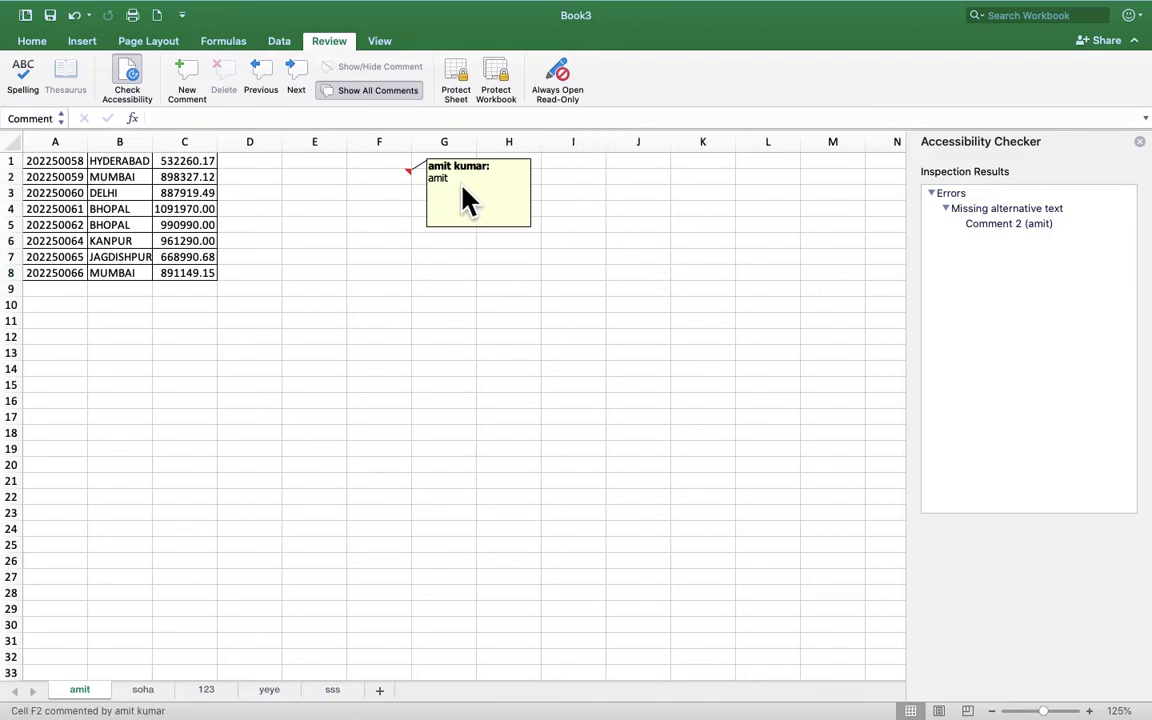
pyautogui.click(585, 240)
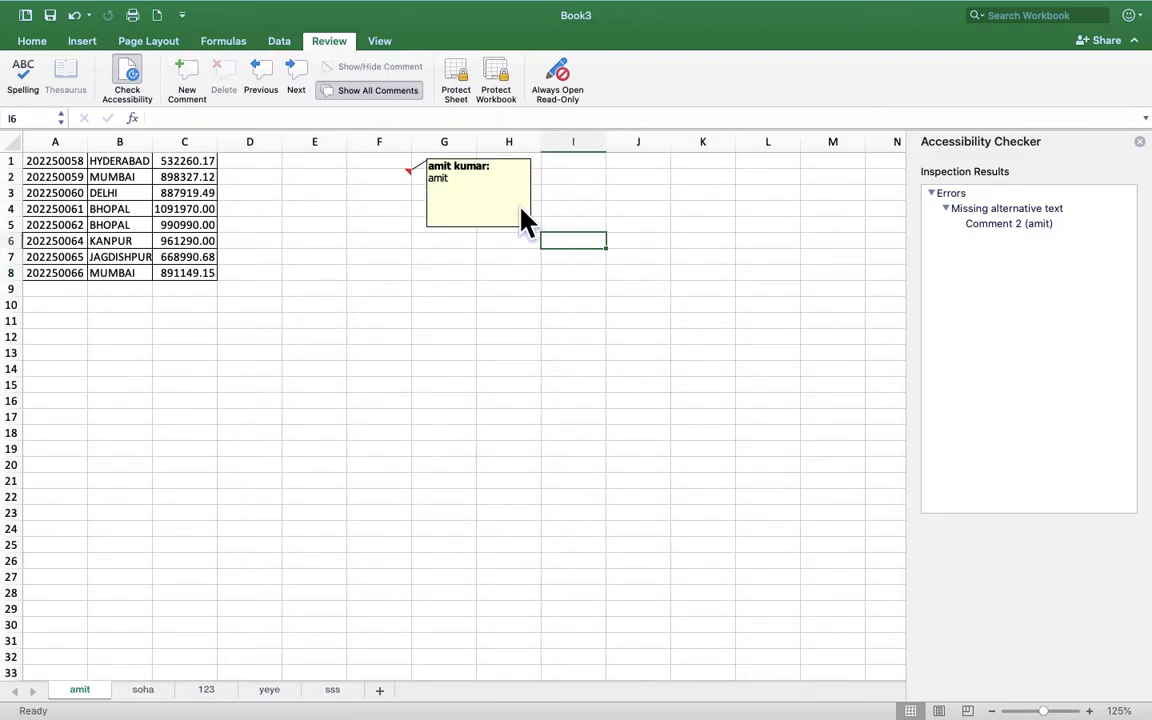
pyautogui.click(481, 210)
pyautogui.rightClick(480, 200)
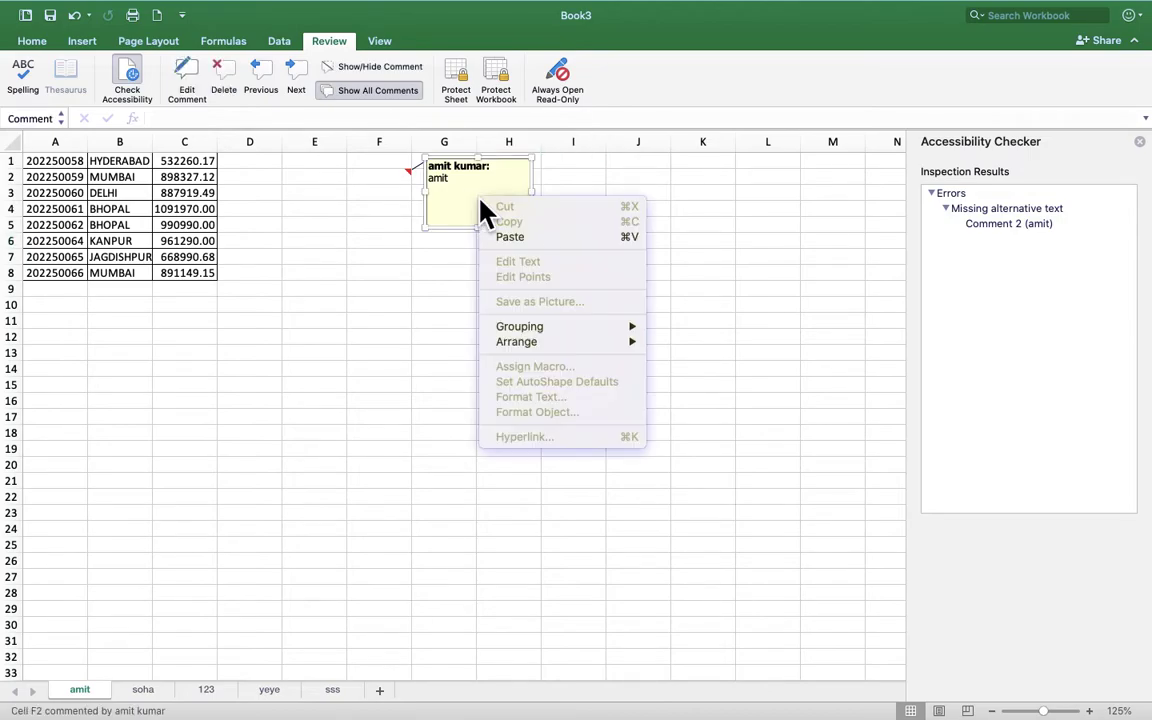
pyautogui.click(430, 185)
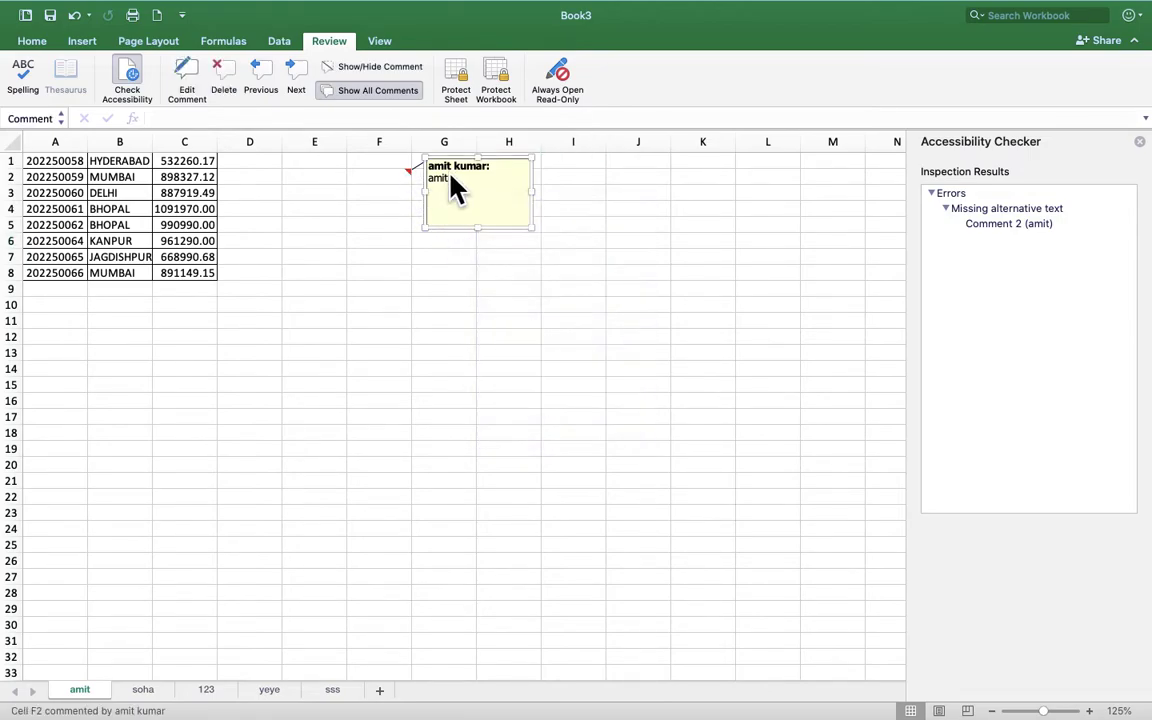
pyautogui.click(446, 178)
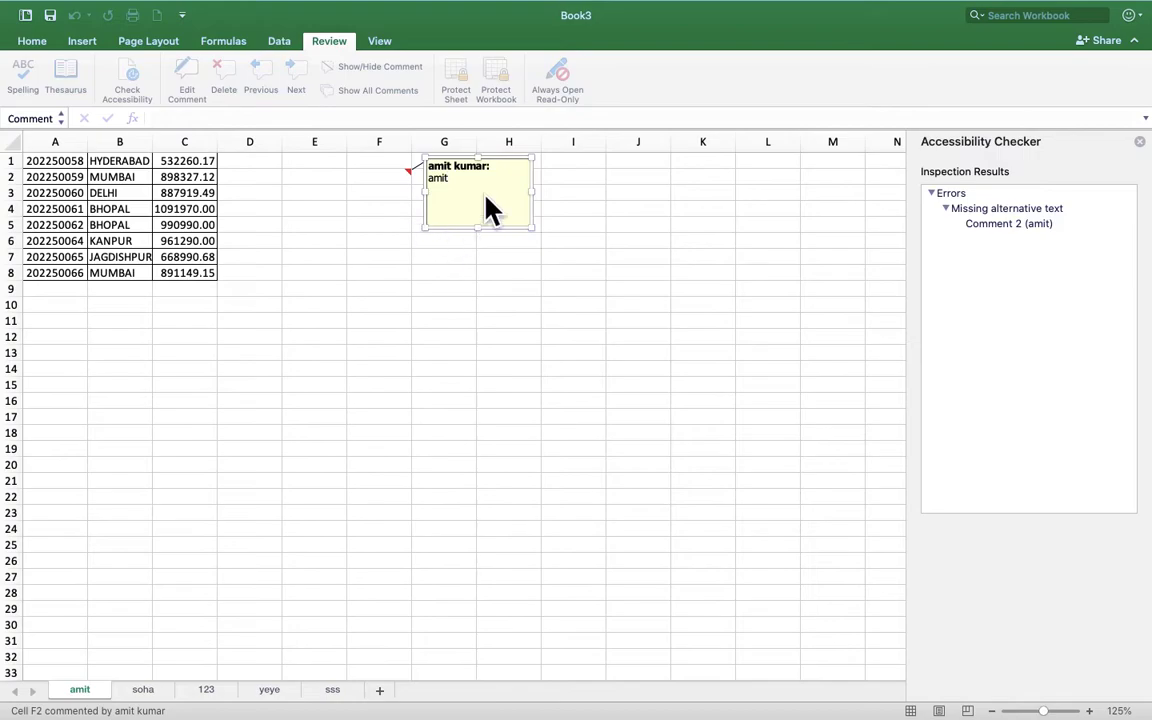
# Enter the same first name in cell F2, then select cell J5.
pyautogui.click(390, 172)
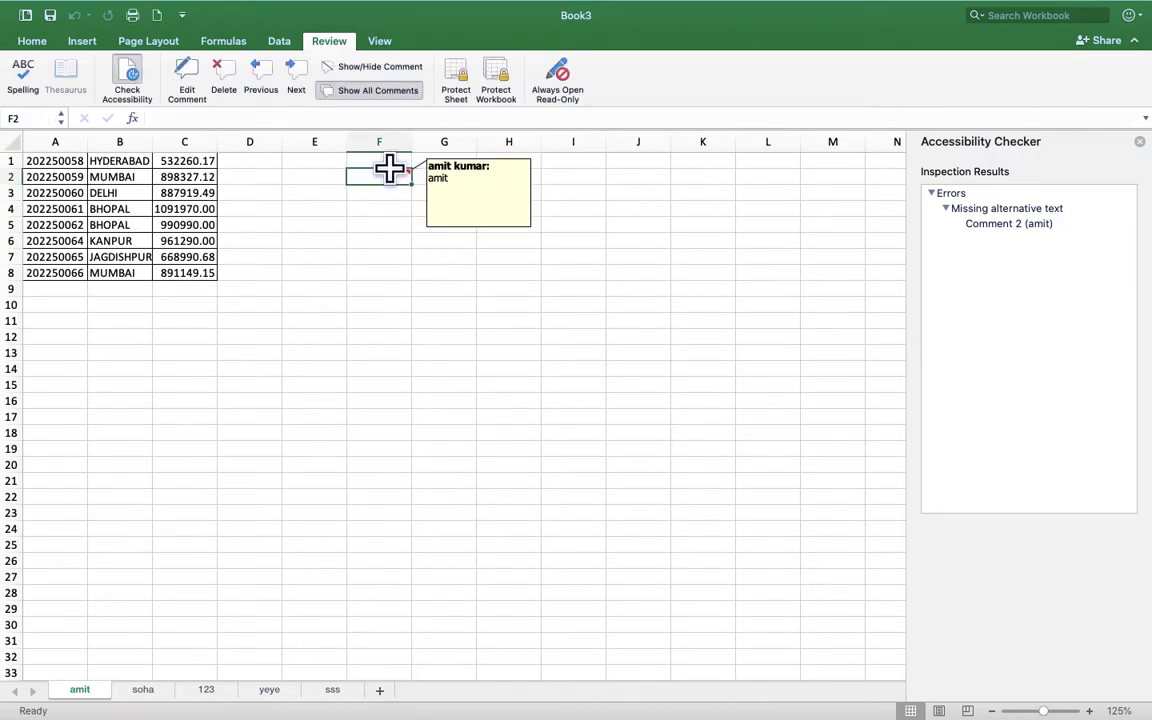
pyautogui.write('amit')
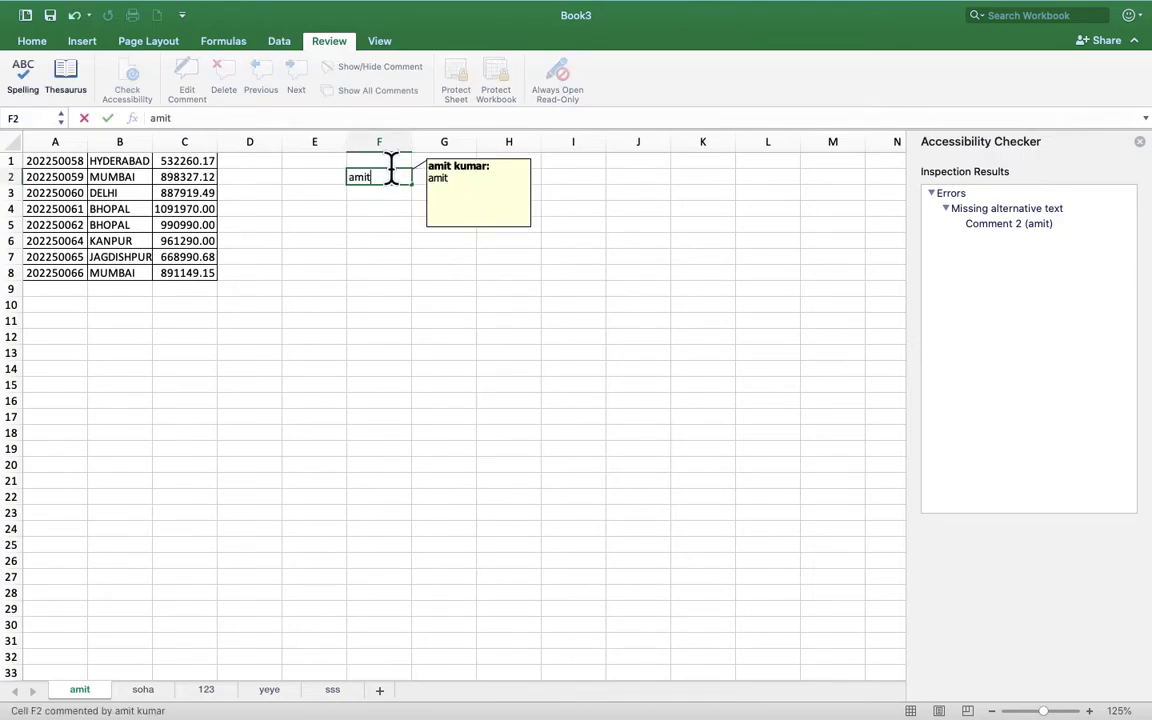
pyautogui.press('Return')
pyautogui.click(495, 270)
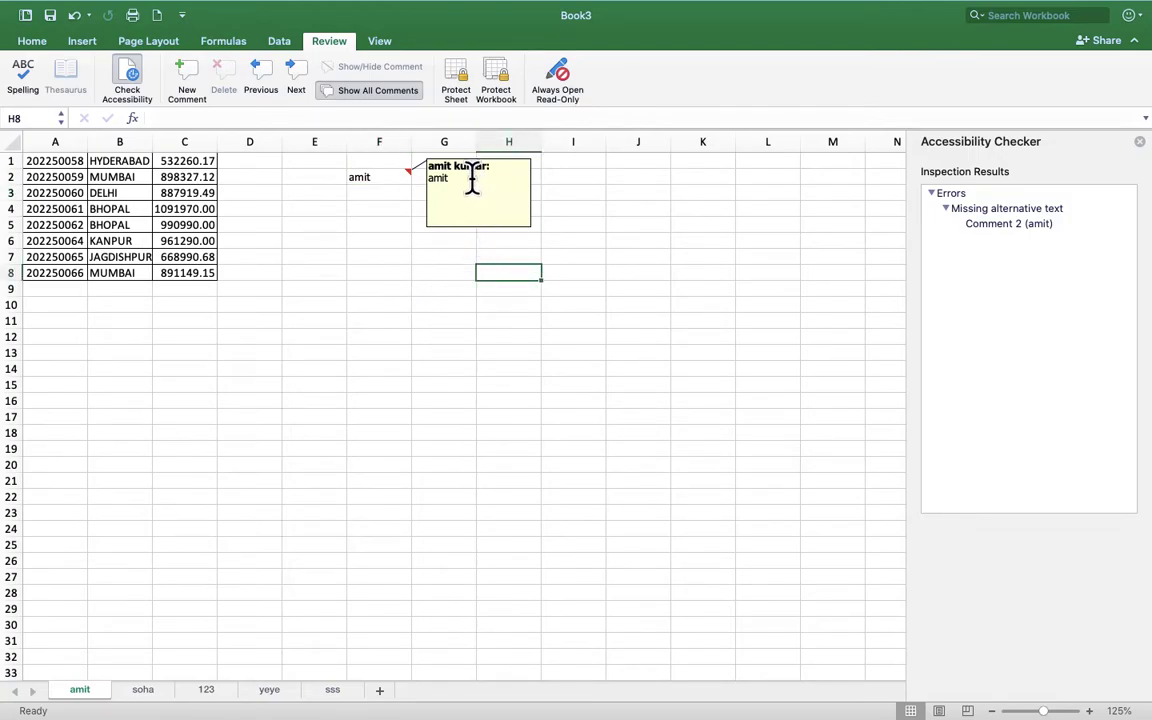
pyautogui.click(620, 224)
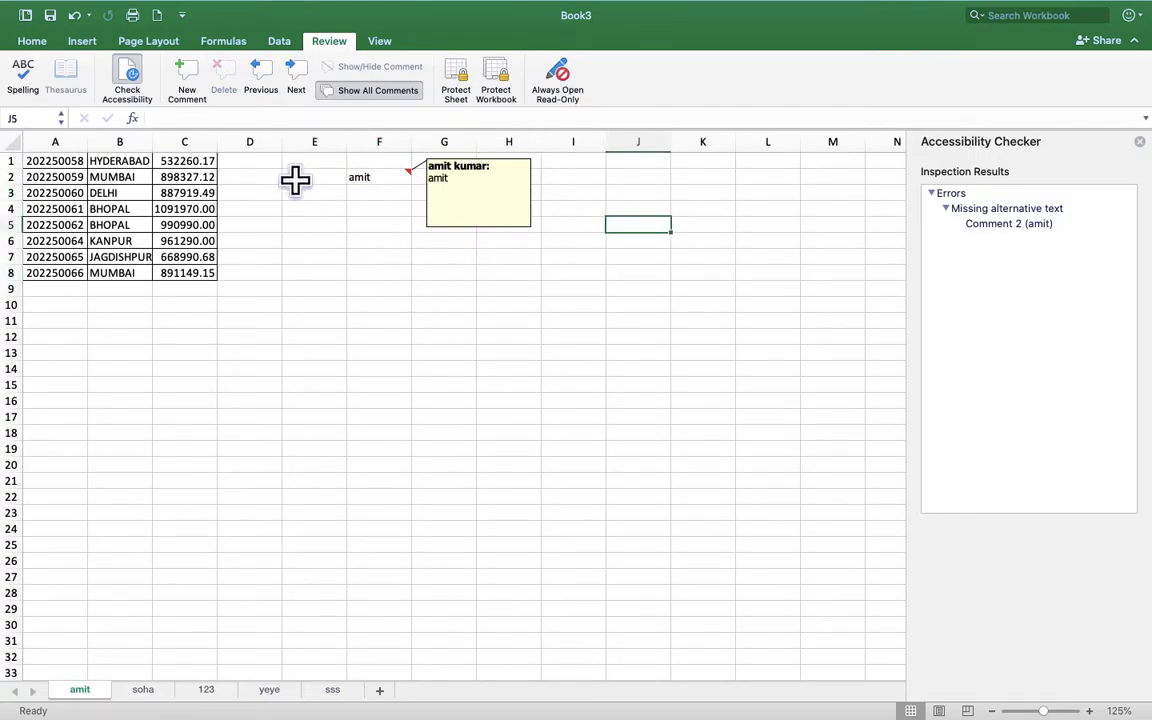
pyautogui.click(75, 45)
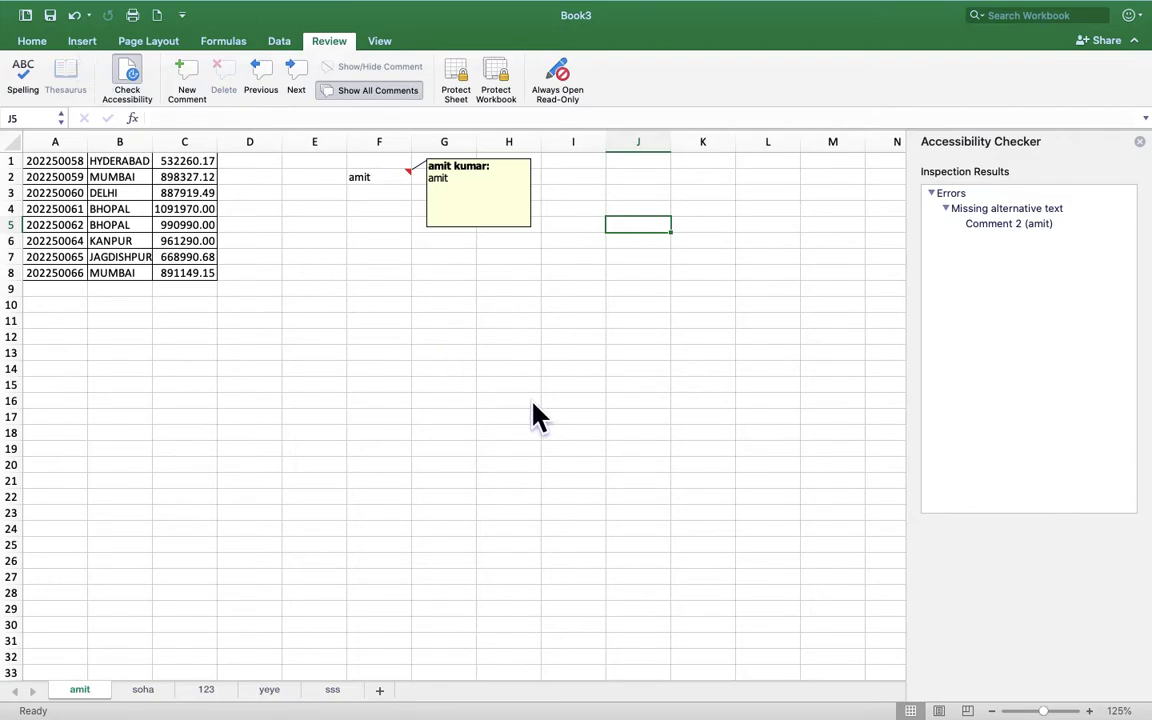
# Close the Accessibility Checker pane and cancel closing the workbook window.
pyautogui.click(1139, 141)
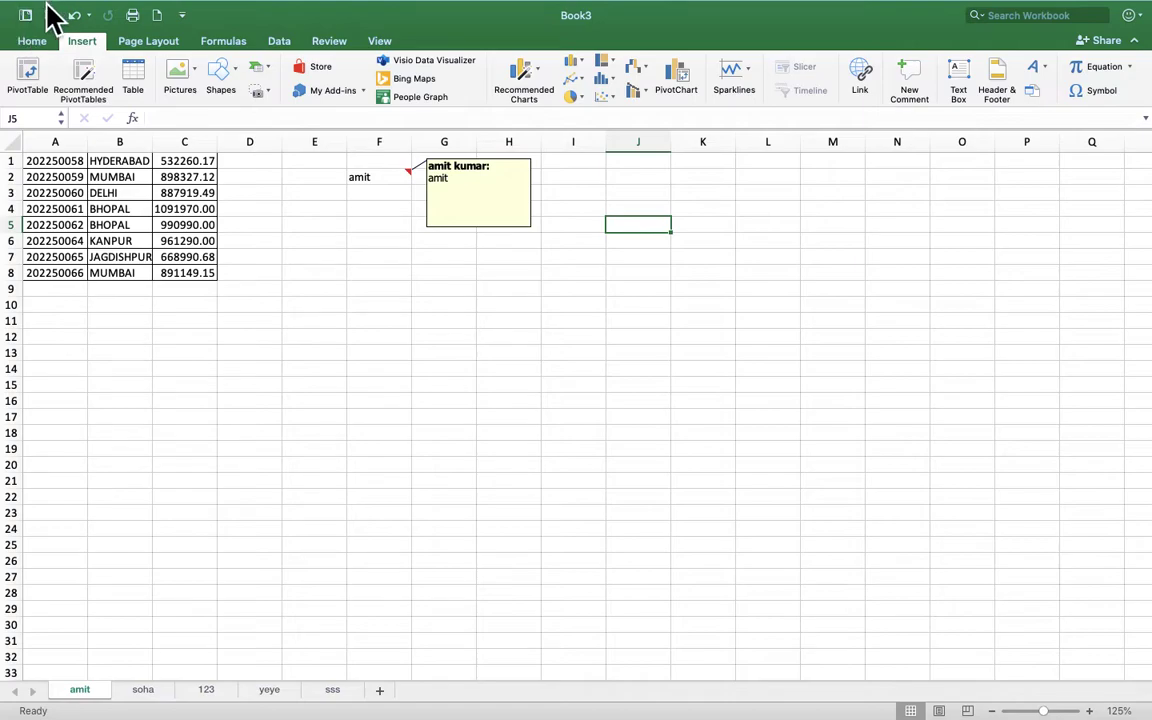
pyautogui.moveTo(62, 3)
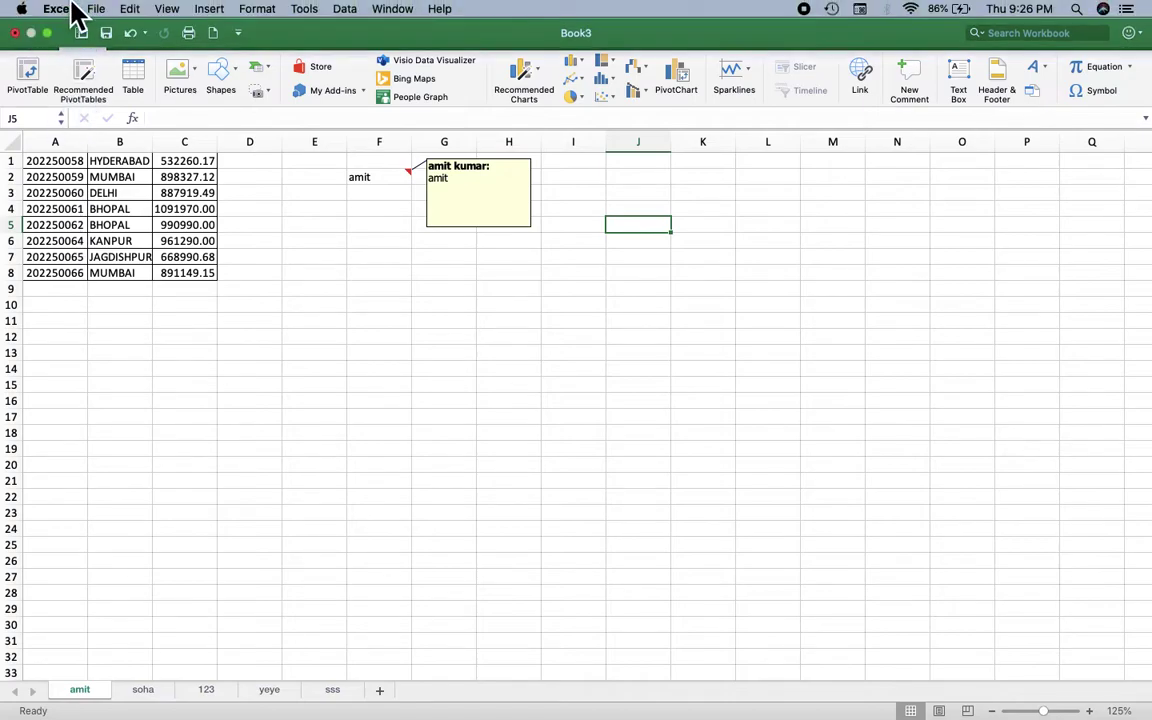
pyautogui.click(15, 33)
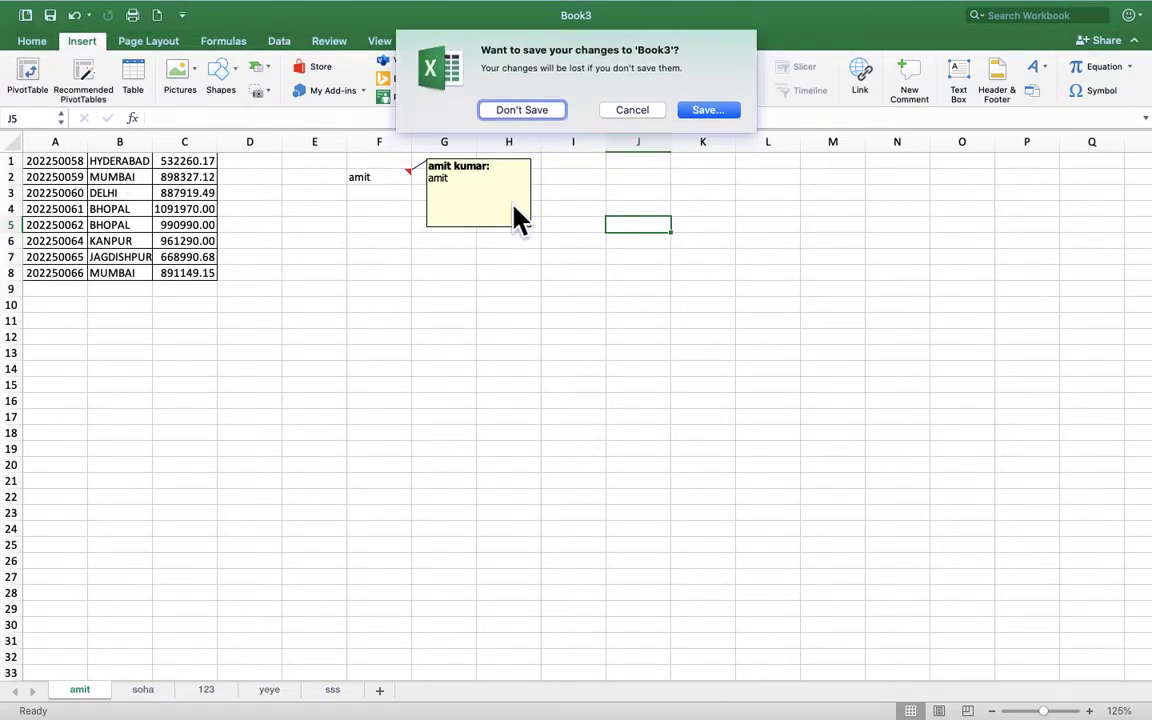
pyautogui.click(657, 112)
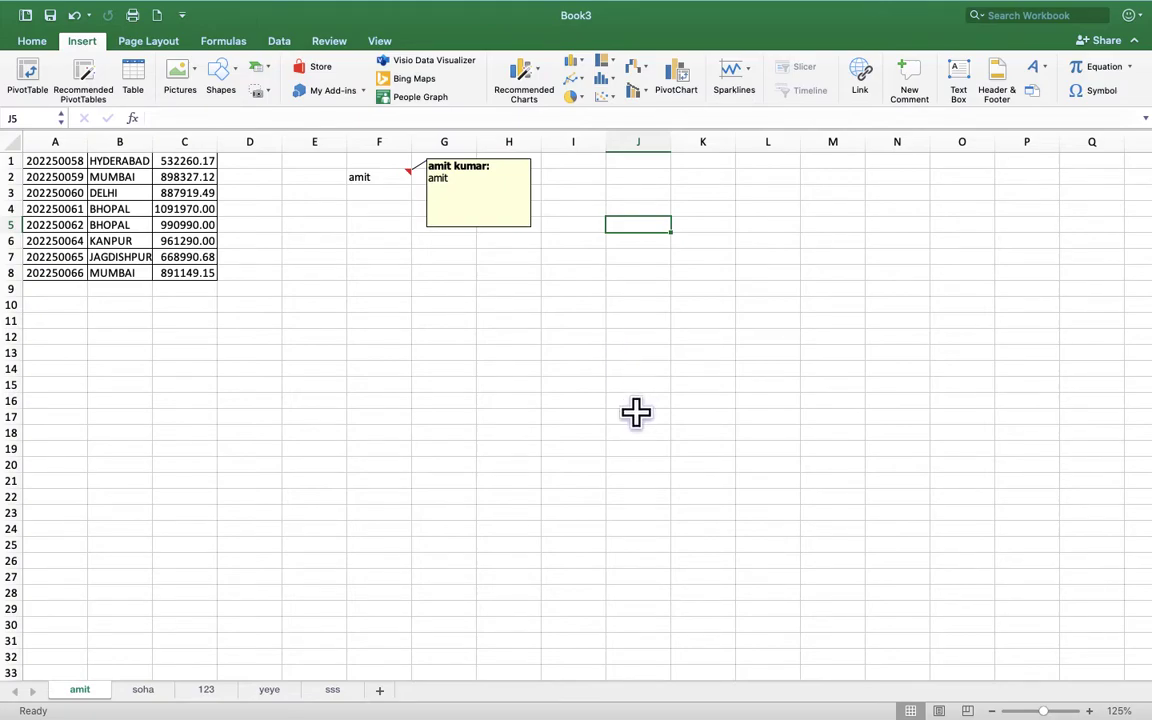
# Switch to the INSERT-CHARTS.xlsx workbook through Excel's Dock window list.
pyautogui.hotkey('ctrl', 'Right')
pyautogui.hotkey('ctrl', 'Left')
pyautogui.hotkey('ctrl', 'Right')
pyautogui.hotkey('ctrl', 'Left')
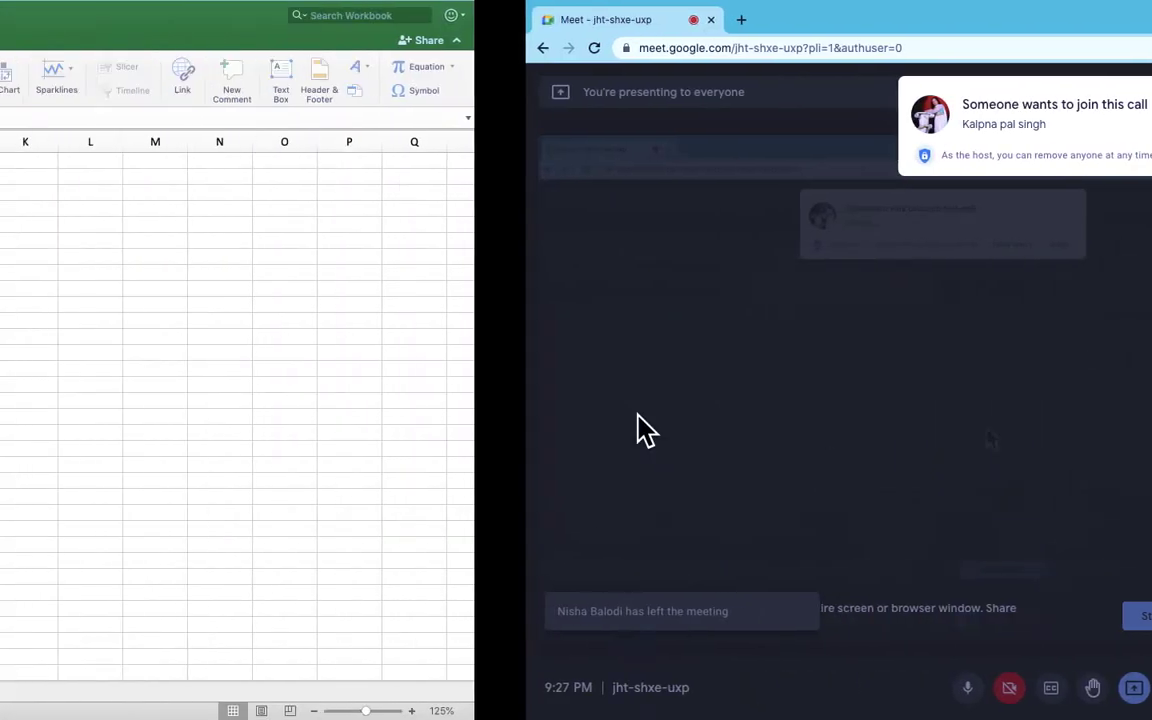
pyautogui.moveTo(605, 697)
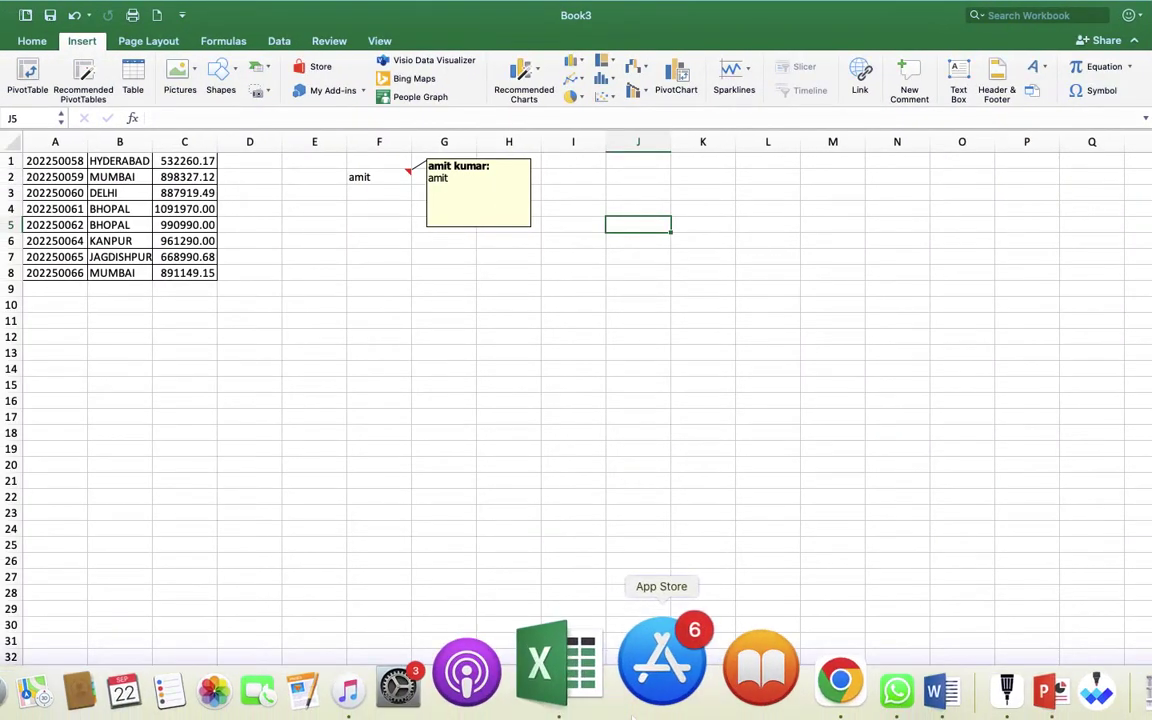
pyautogui.rightClick(605, 686)
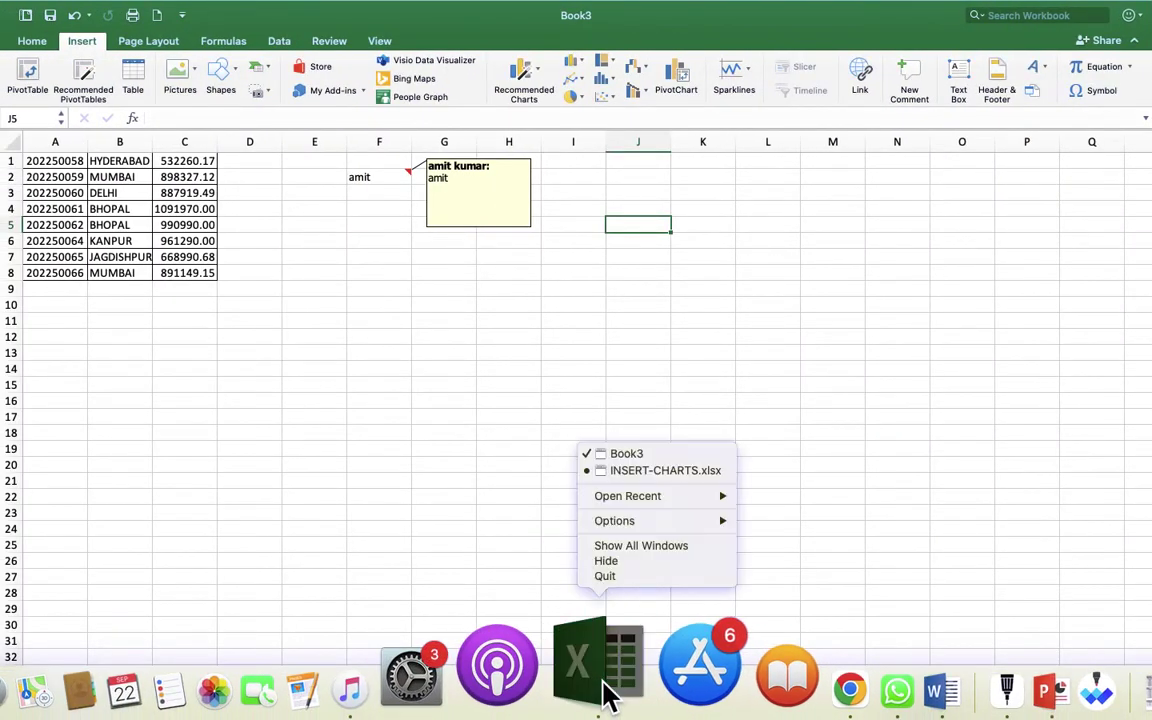
pyautogui.click(645, 471)
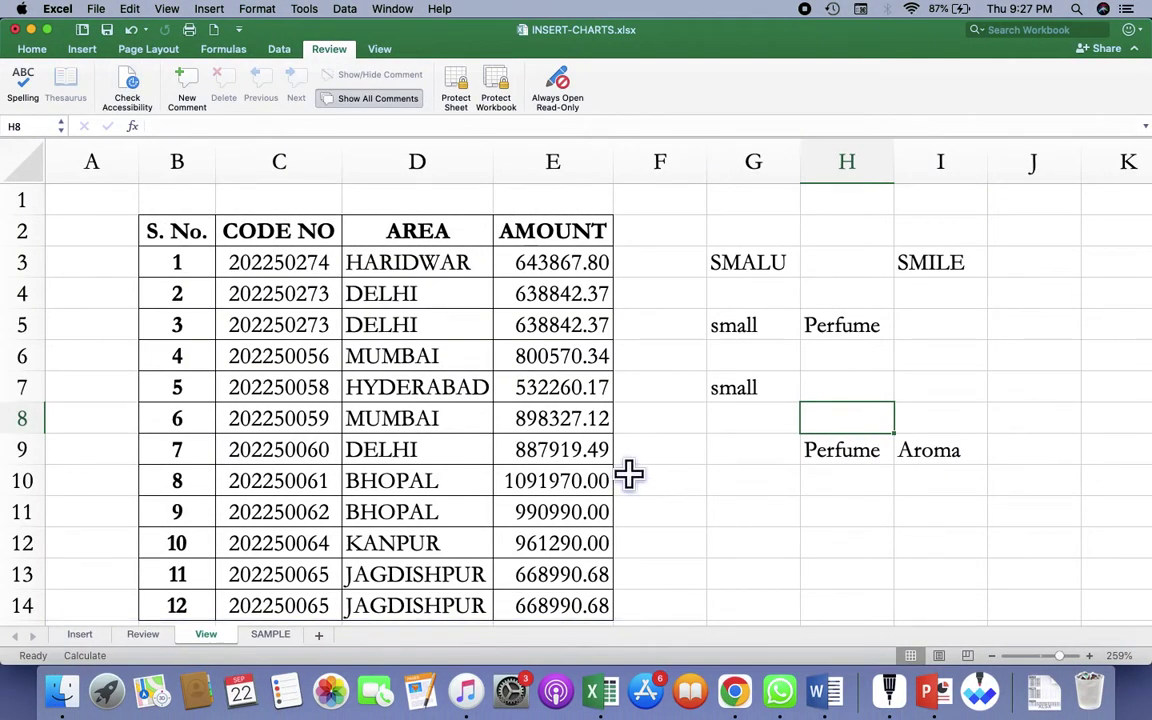
# Select cell G10 and show the Insert ribbon, collapsing and re-expanding it.
pyautogui.click(762, 478)
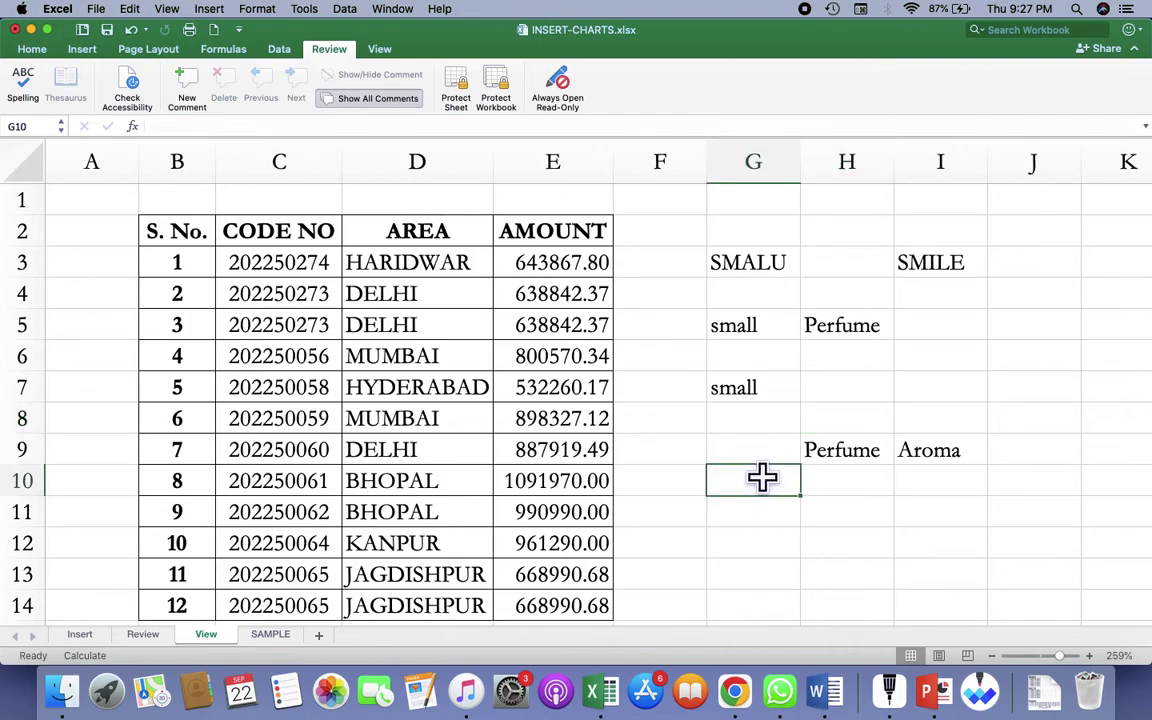
pyautogui.doubleClick(83, 50)
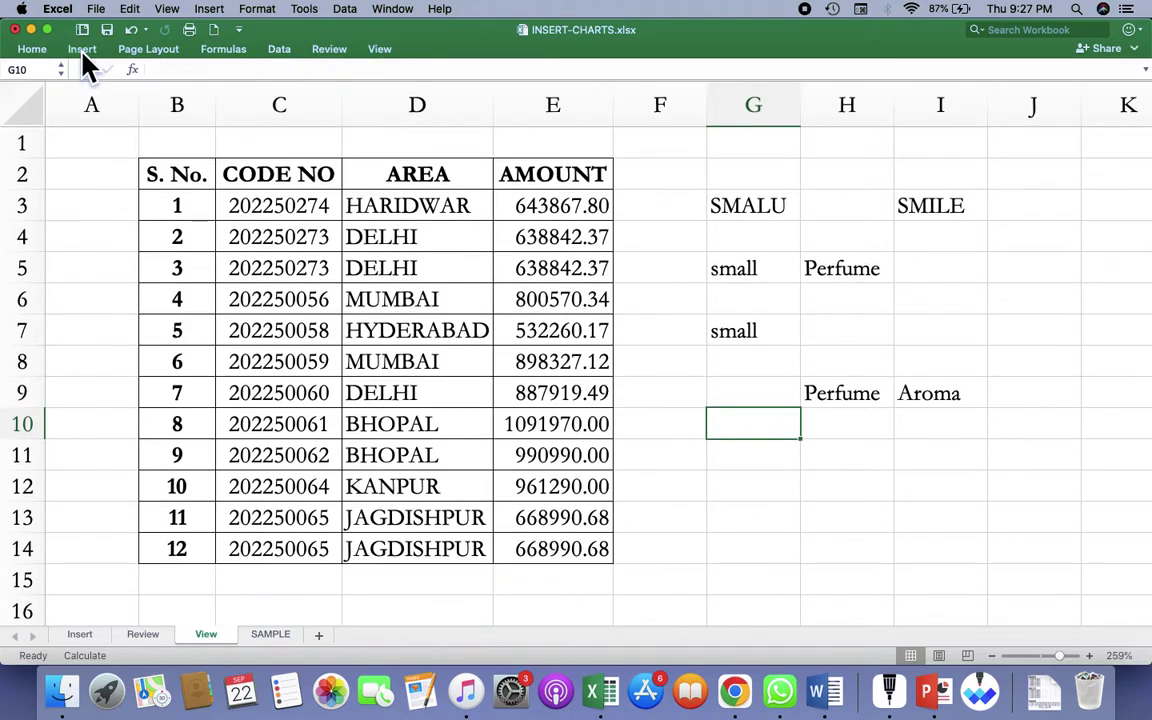
pyautogui.click(83, 52)
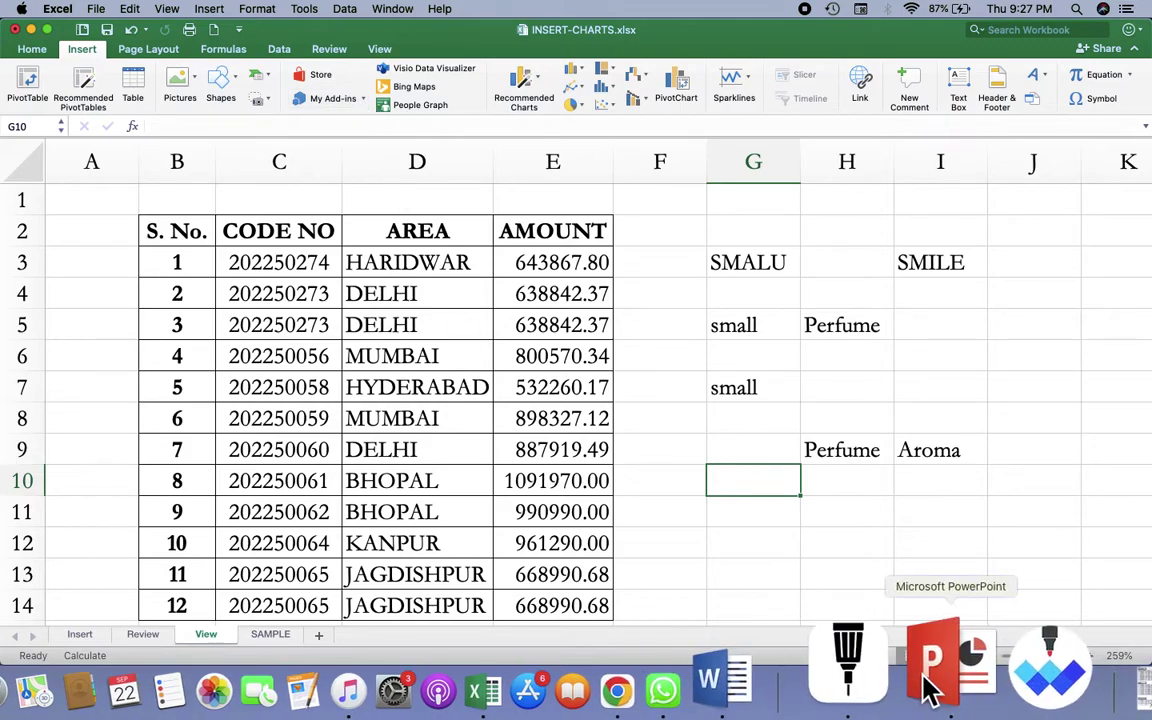
# Browse the Dock menus of the other apps, then select cell D4 containing DELHI.
pyautogui.rightClick(990, 680)
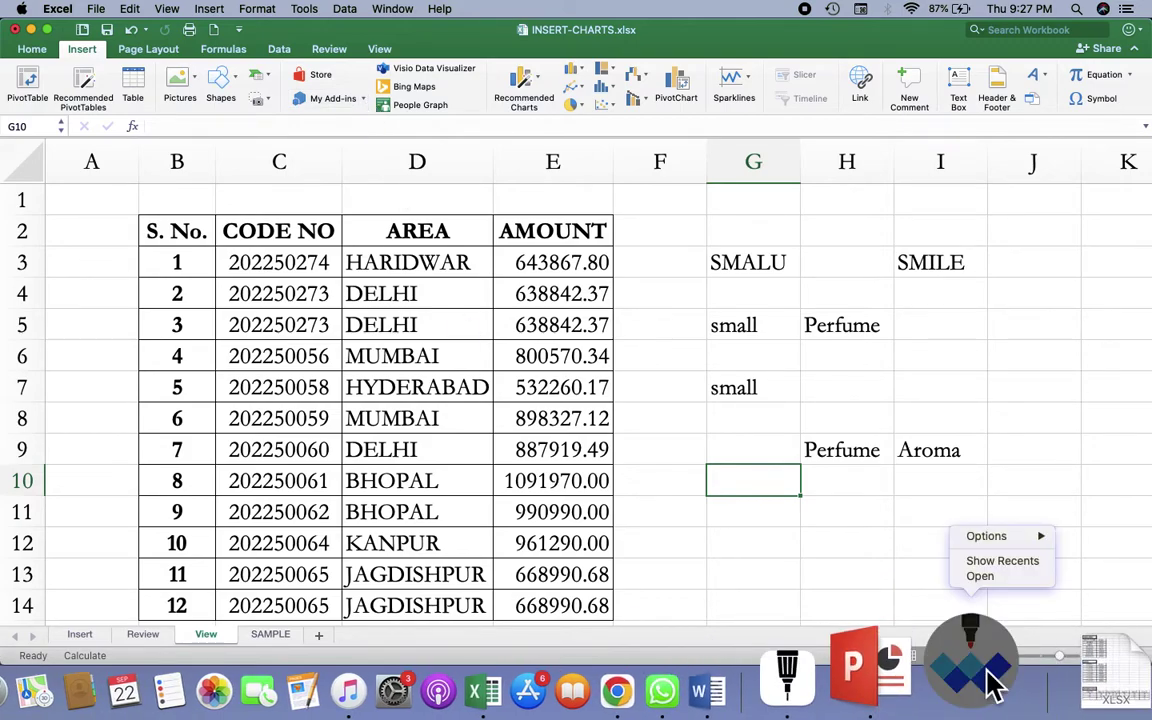
pyautogui.click(810, 690)
pyautogui.rightClick(790, 672)
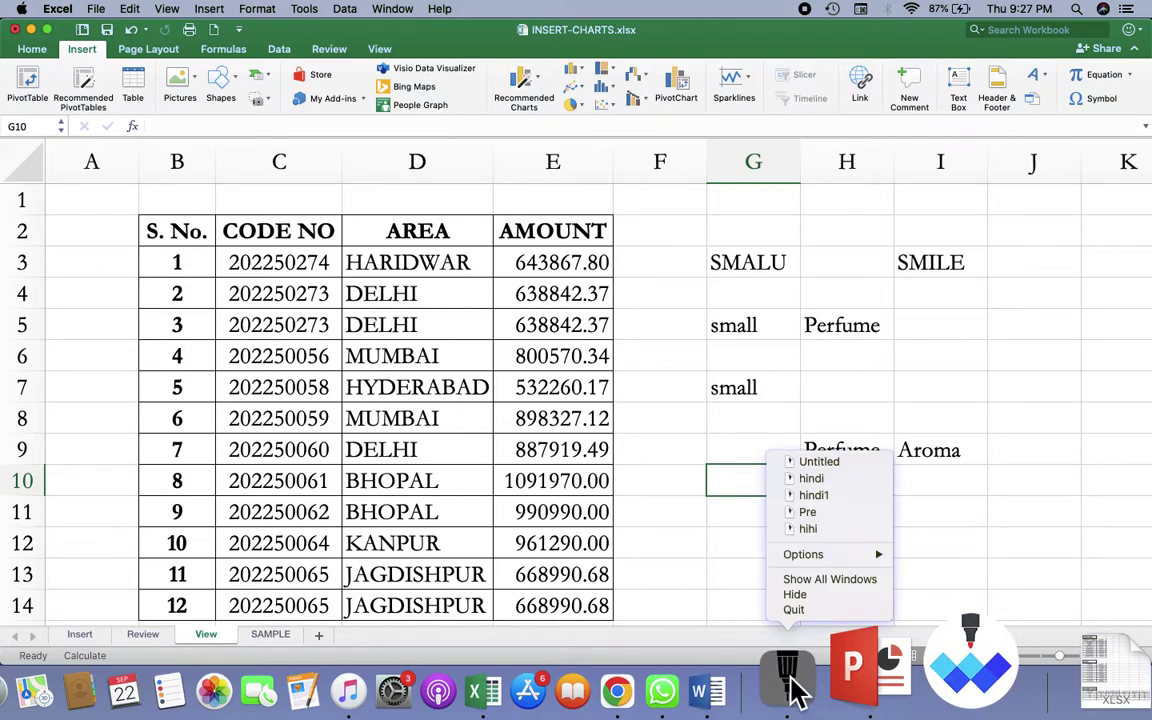
pyautogui.click(795, 610)
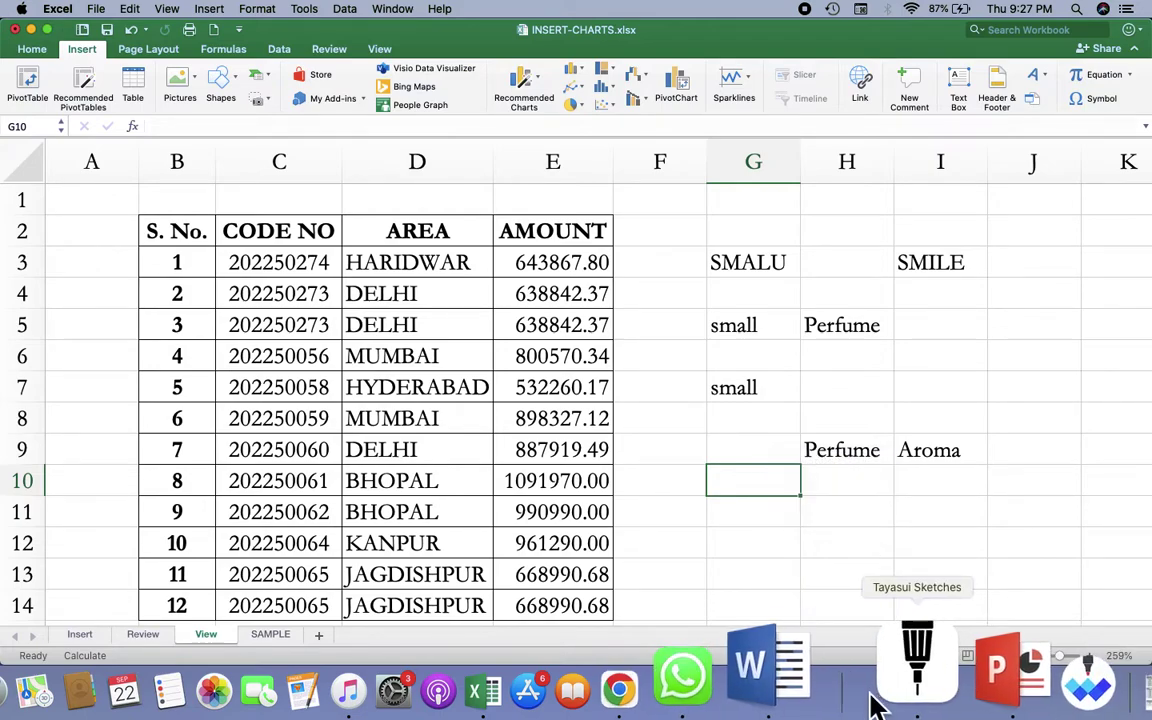
pyautogui.rightClick(945, 680)
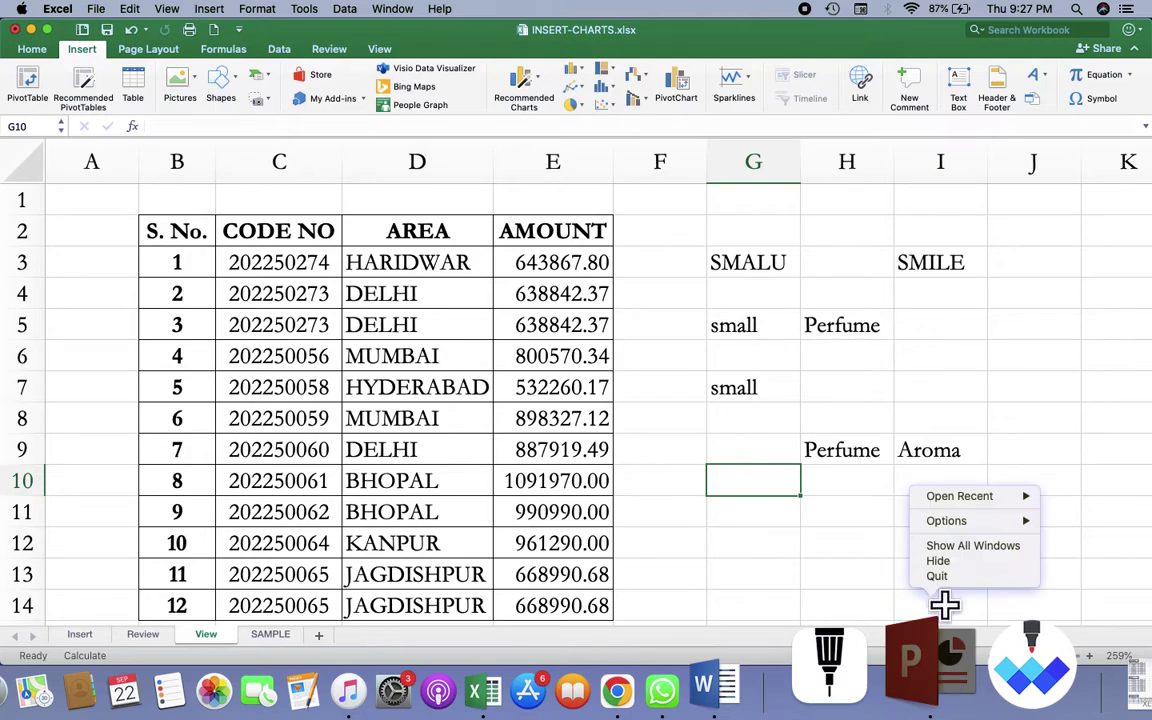
pyautogui.click(941, 576)
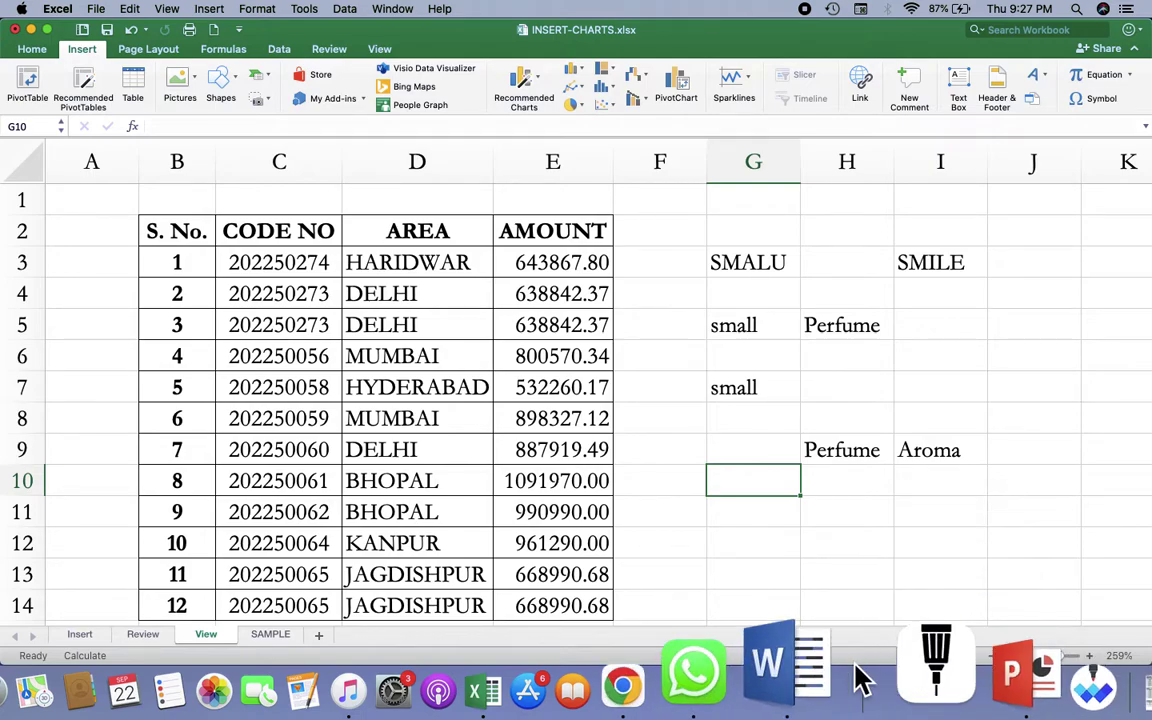
pyautogui.rightClick(905, 678)
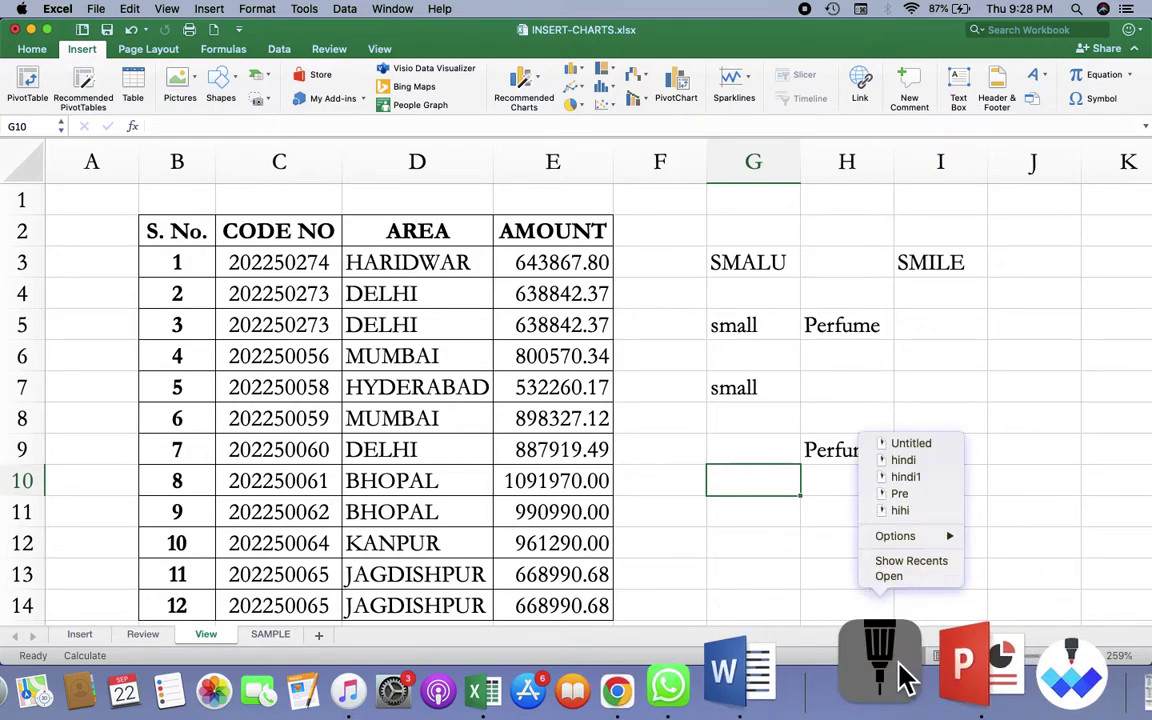
pyautogui.rightClick(746, 676)
pyautogui.click(757, 597)
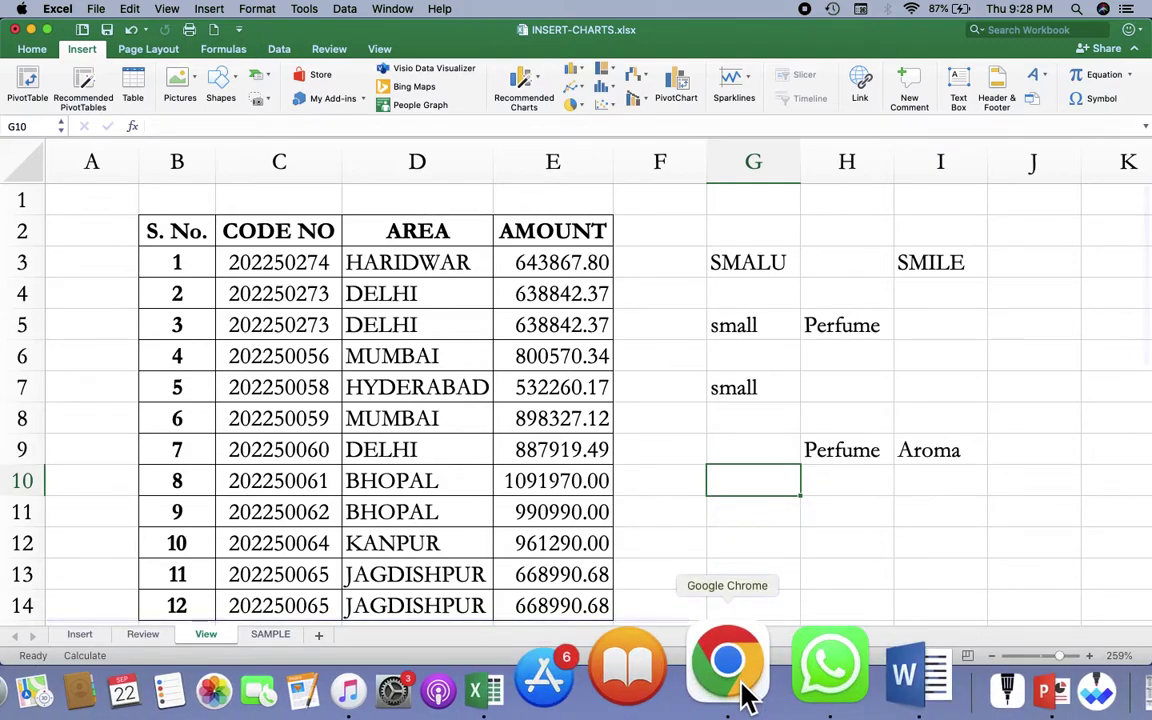
pyautogui.click(379, 290)
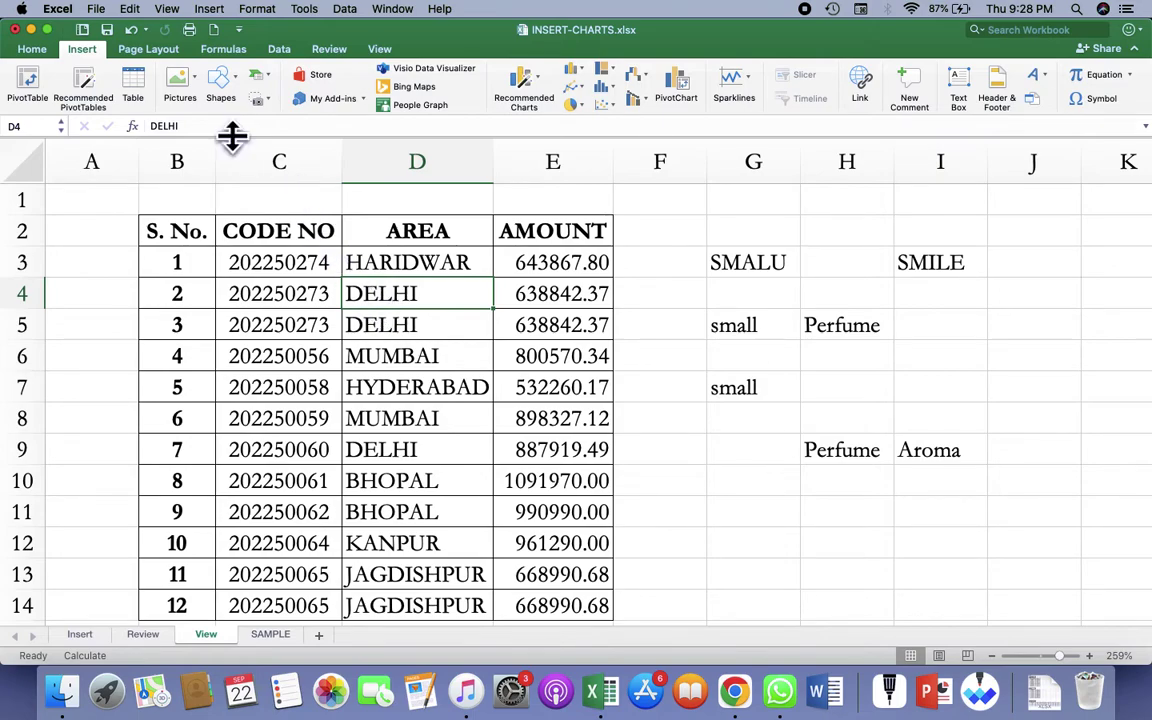
# Draw a pink Scribble freeform shape over H6:I8, between the Perfume and Aroma labels.
pyautogui.click(224, 82)
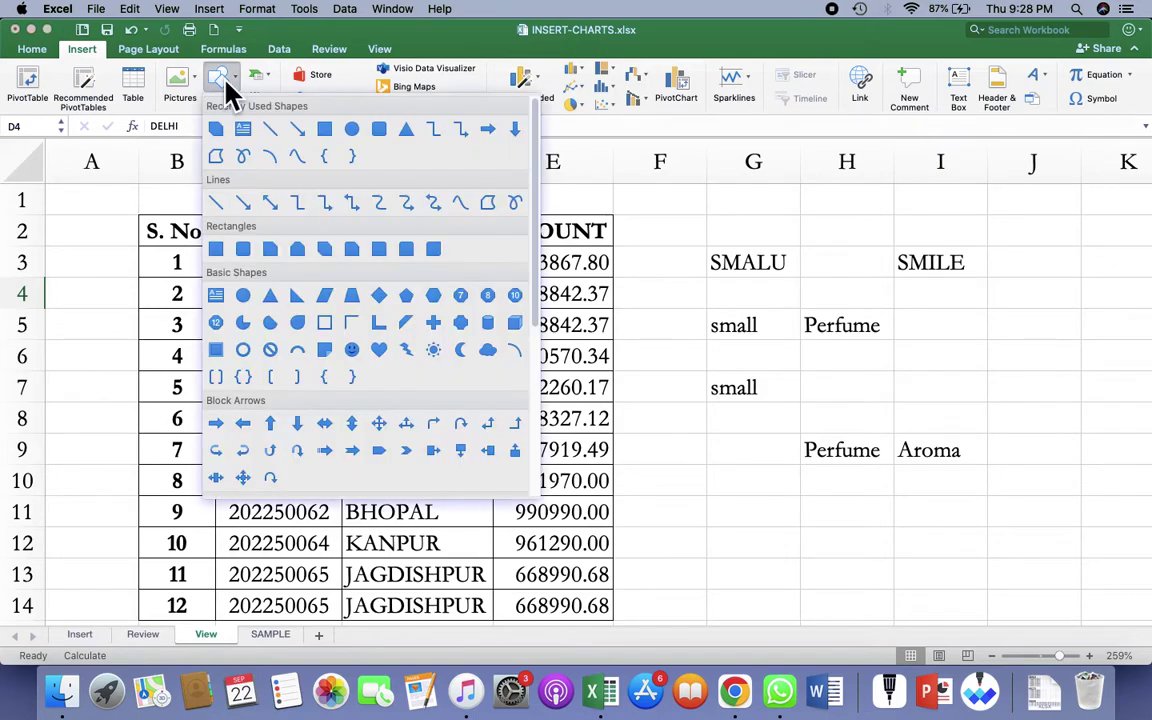
pyautogui.click(218, 158)
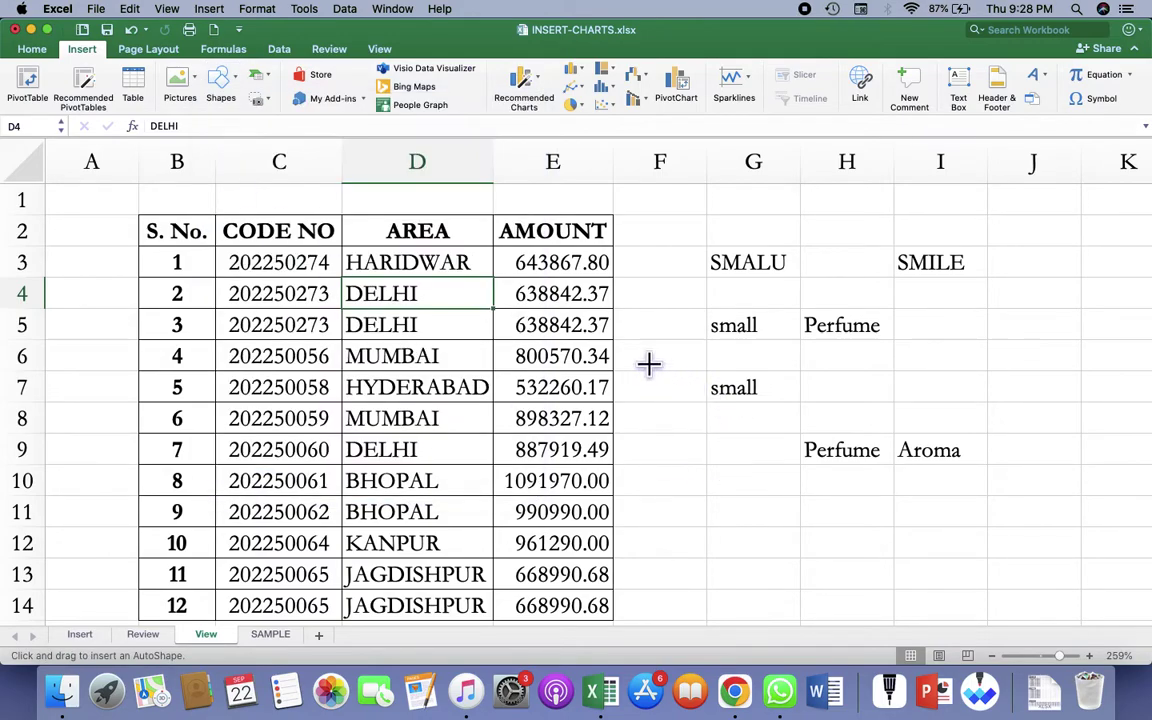
pyautogui.moveTo(808, 362)
pyautogui.mouseDown()
pyautogui.moveTo(838, 365)
pyautogui.moveTo(786, 363)
pyautogui.mouseUp()
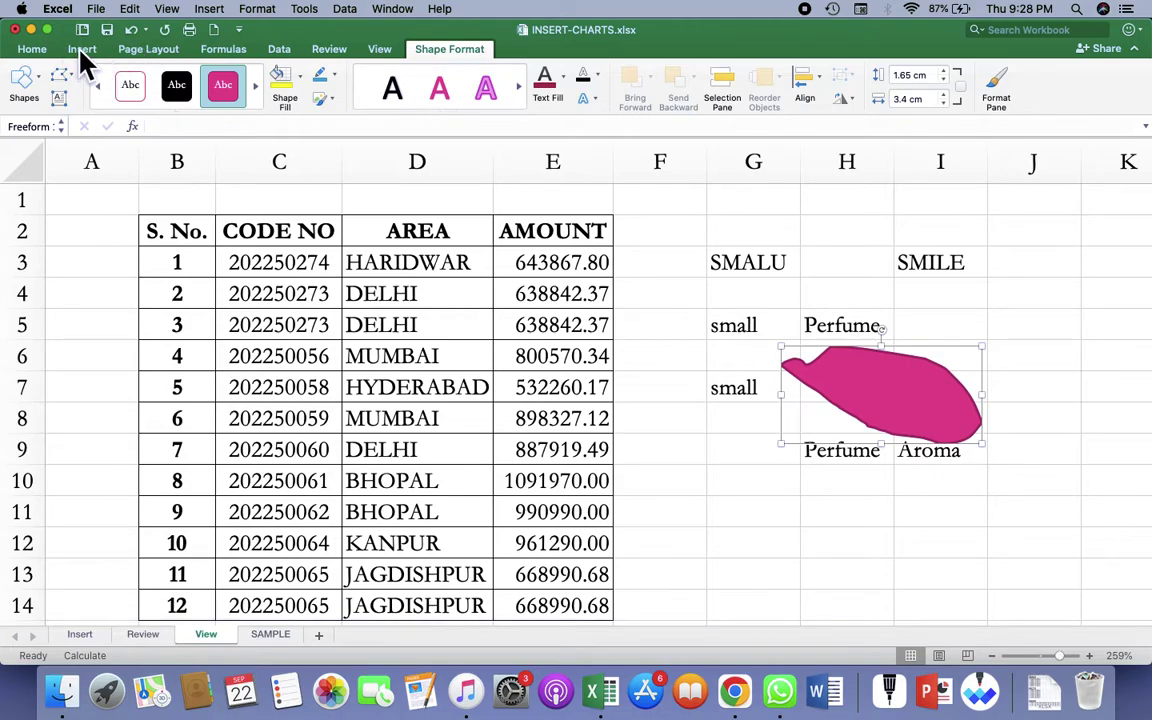
pyautogui.click(321, 52)
pyautogui.click(321, 52)
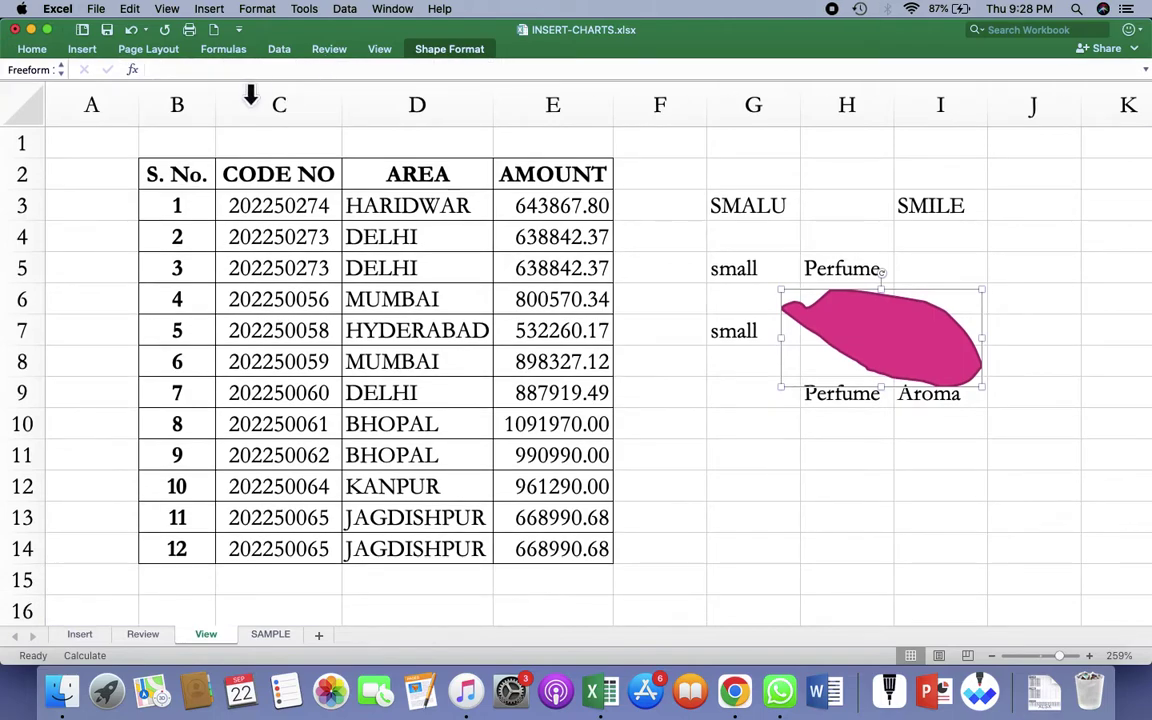
pyautogui.click(333, 50)
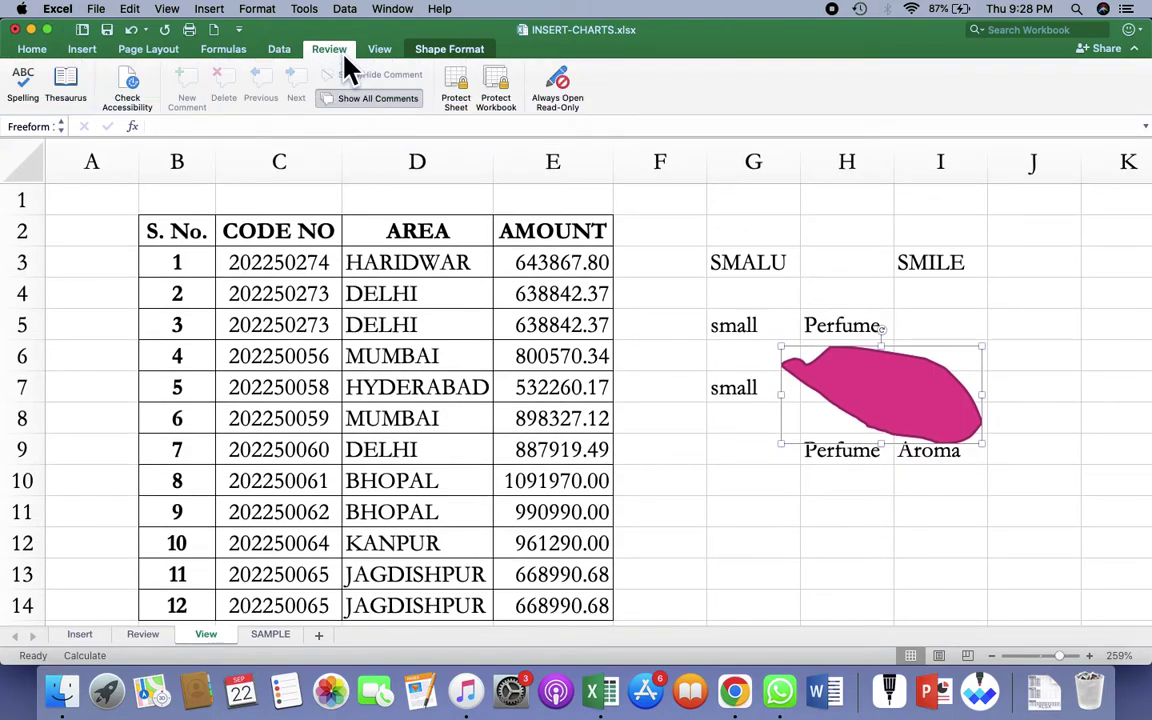
# Run Check Accessibility and inspect the flagged pink freeform shape.
pyautogui.click(127, 88)
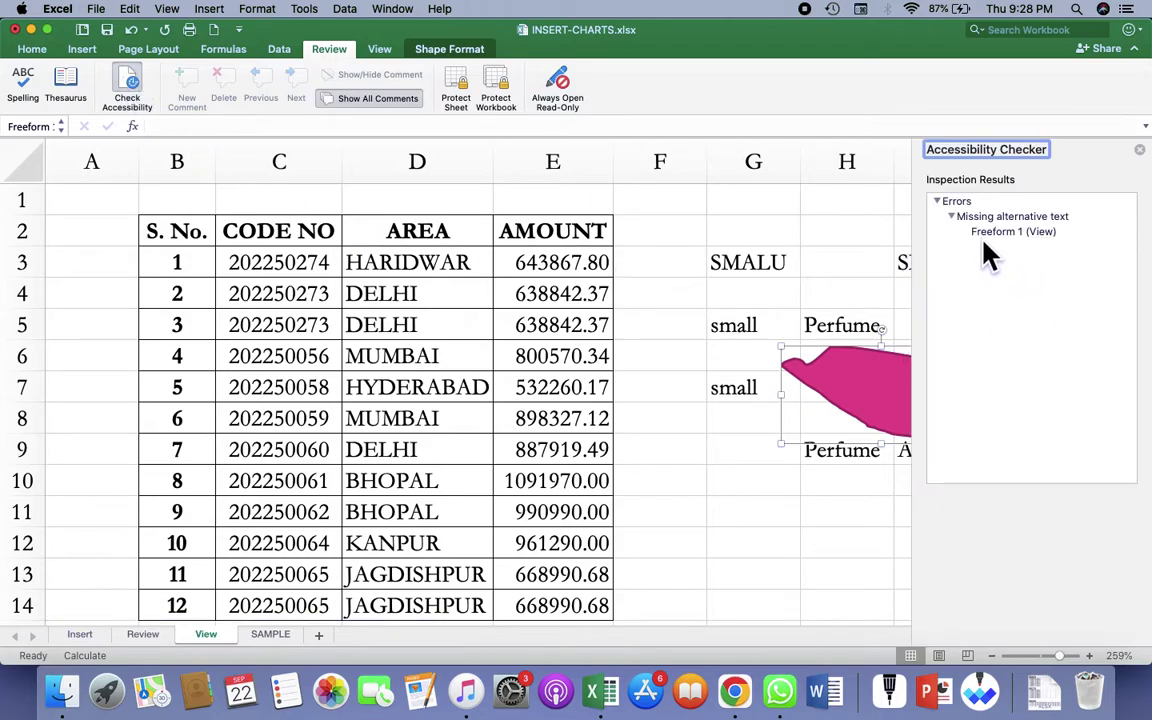
pyautogui.click(873, 390)
pyautogui.write('amit')
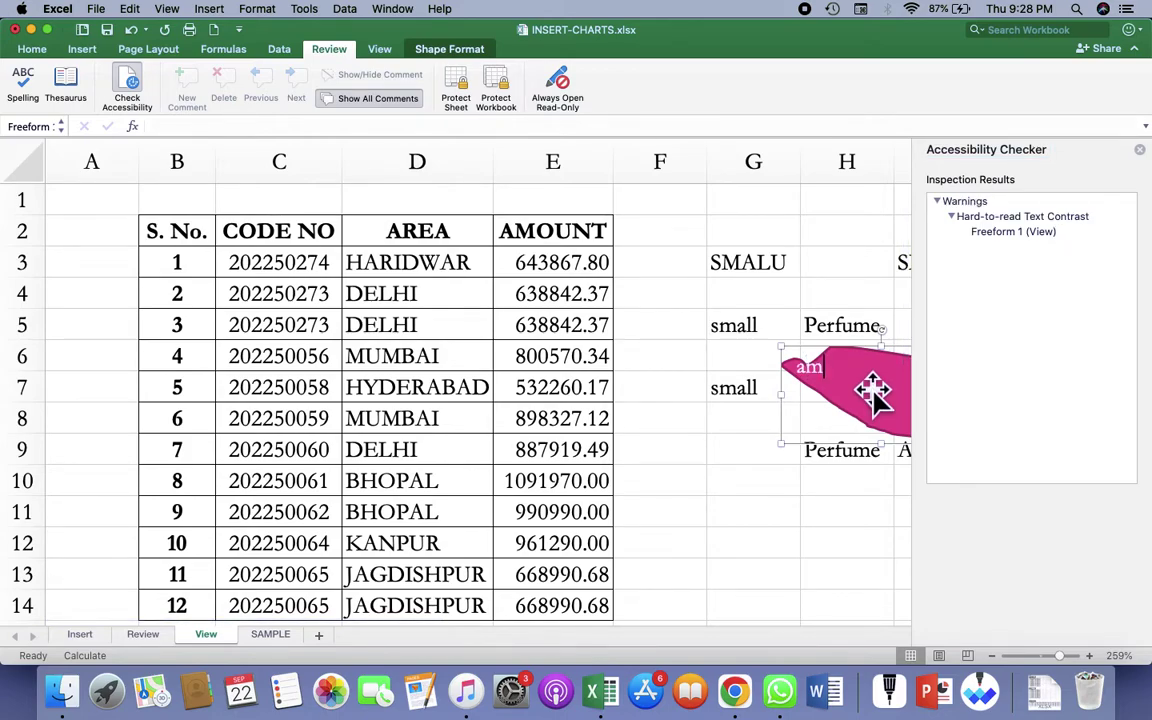
pyautogui.click(842, 506)
pyautogui.click(723, 440)
pyautogui.press('Right')
pyautogui.press('Right')
pyautogui.press('Right')
pyautogui.press('Right')
pyautogui.press('Right')
pyautogui.press('Left')
pyautogui.press('Left')
pyautogui.press('Left')
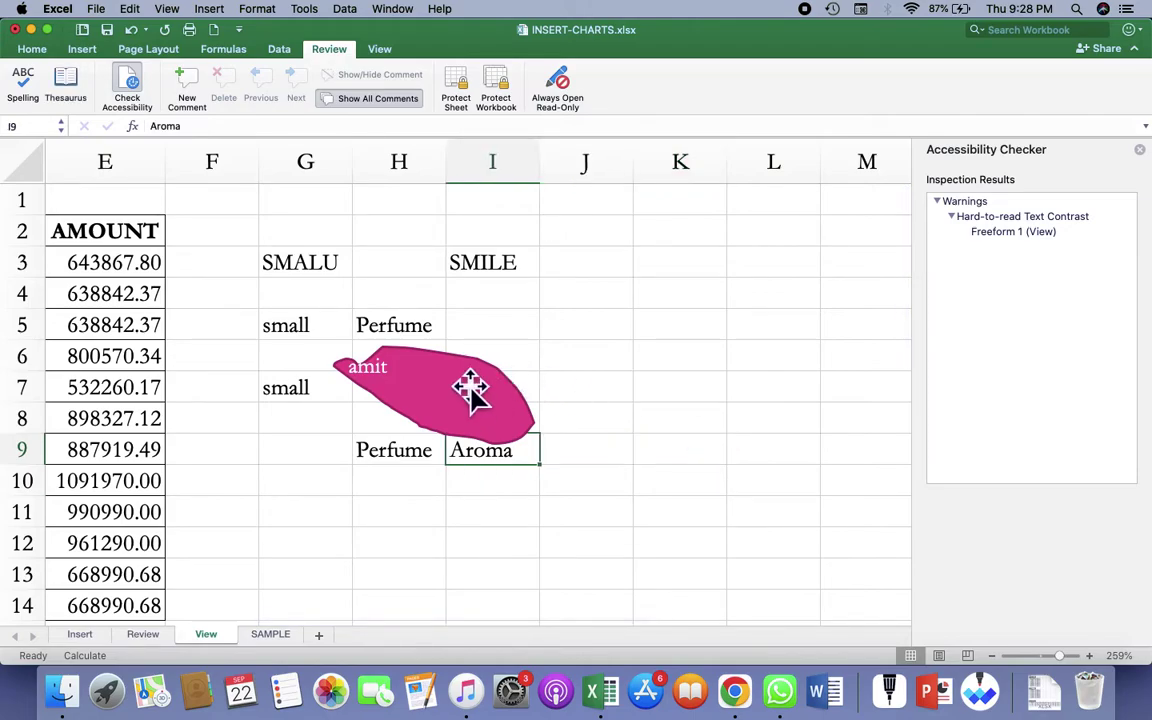
# Close the accessibility results and delete the pink freeform shape.
pyautogui.click(406, 375)
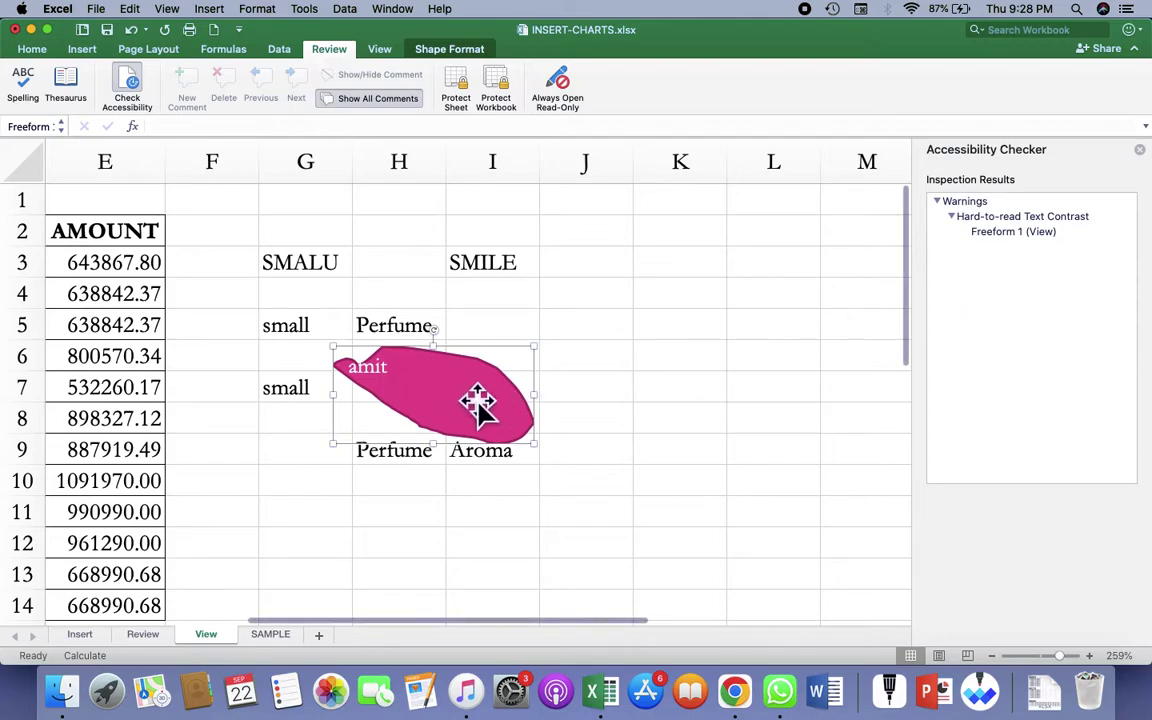
pyautogui.click(1140, 150)
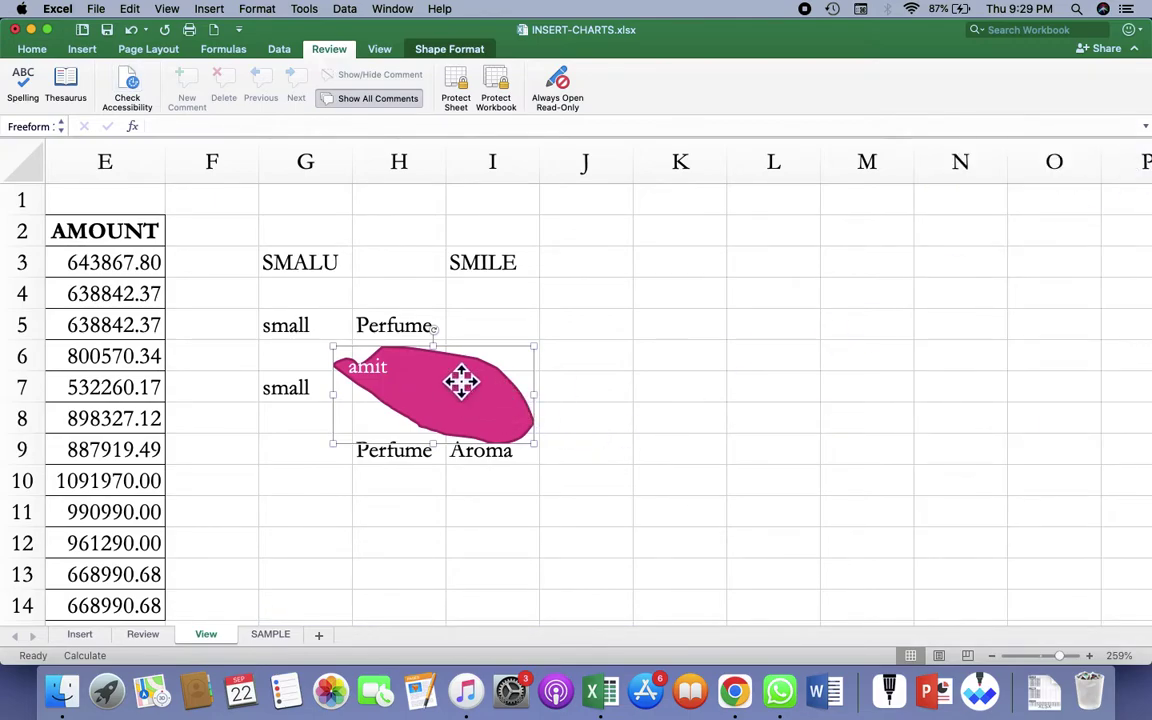
pyautogui.press('Delete')
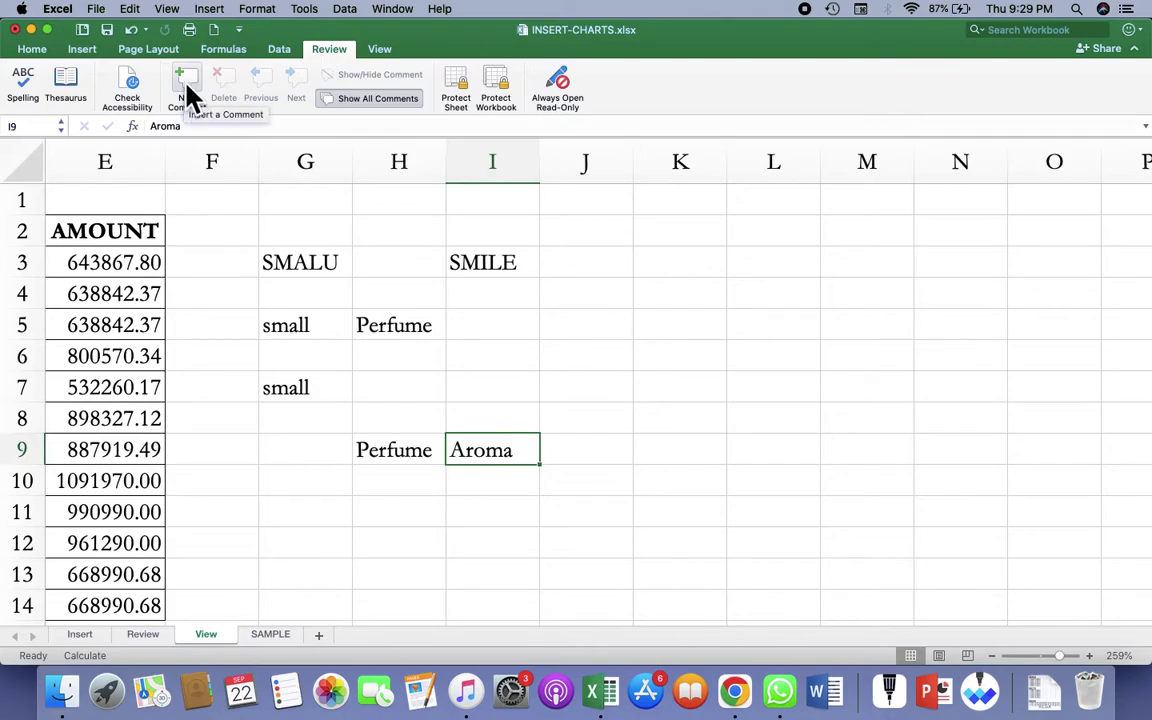
pyautogui.click(192, 98)
pyautogui.write('PAN NO.')
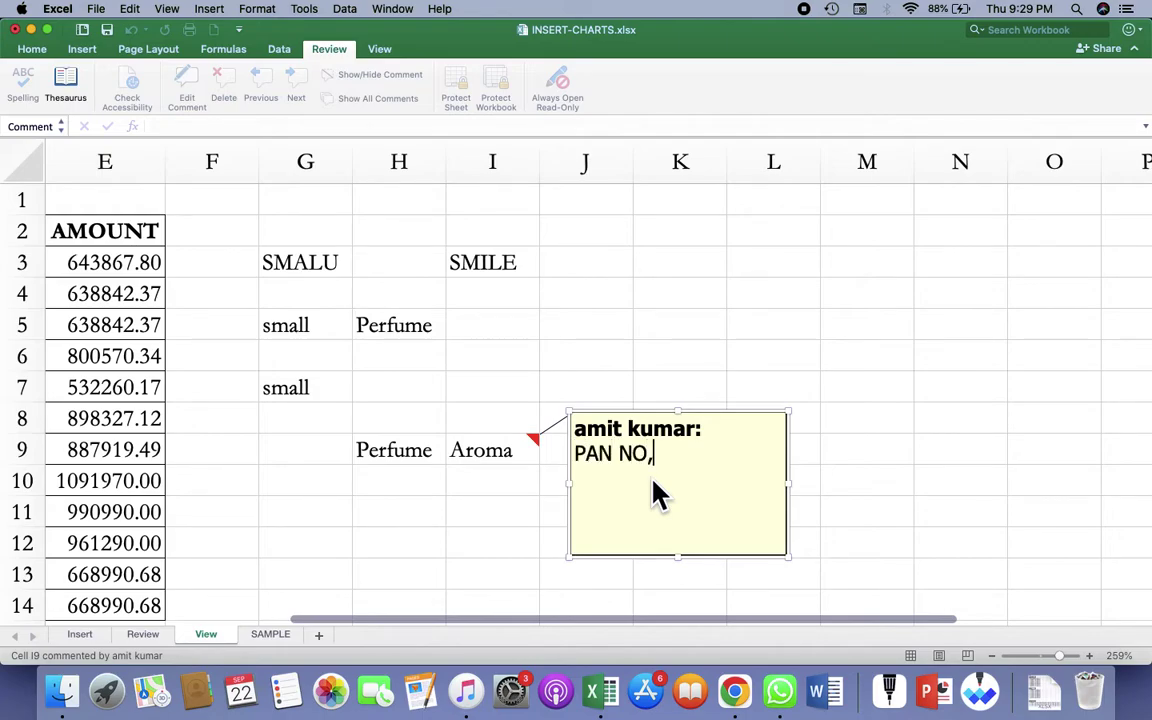
pyautogui.write('IS')
pyautogui.write(' NOT SUBMITTED')
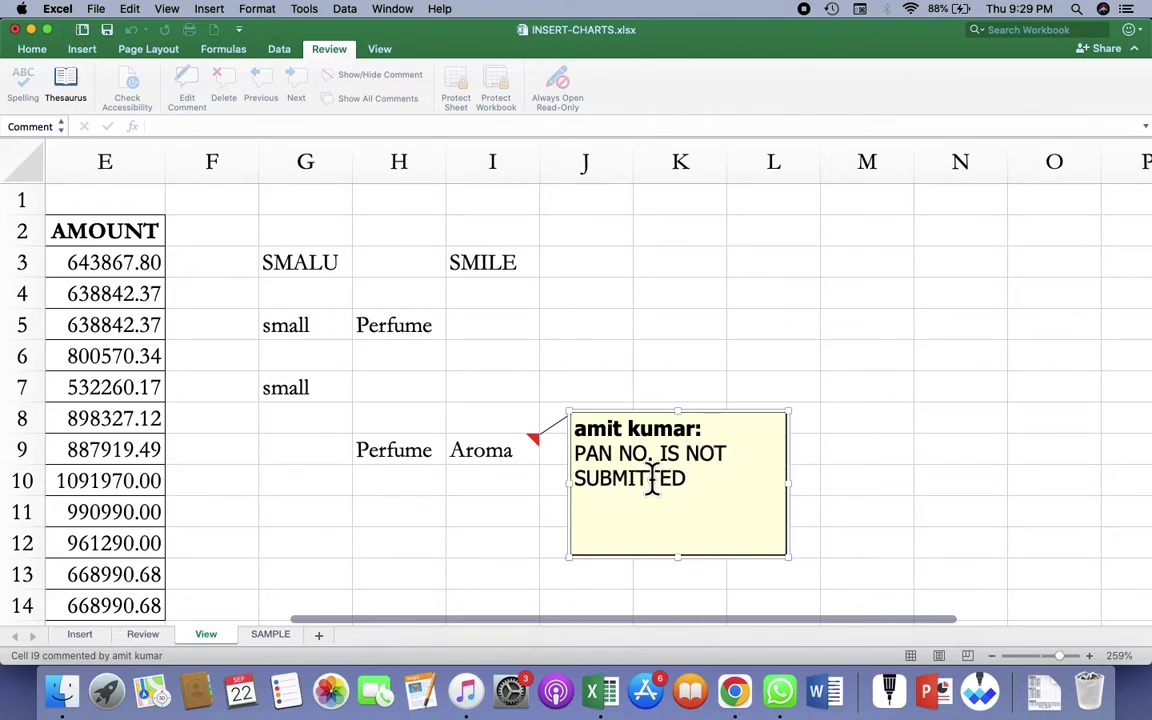
pyautogui.click(866, 452)
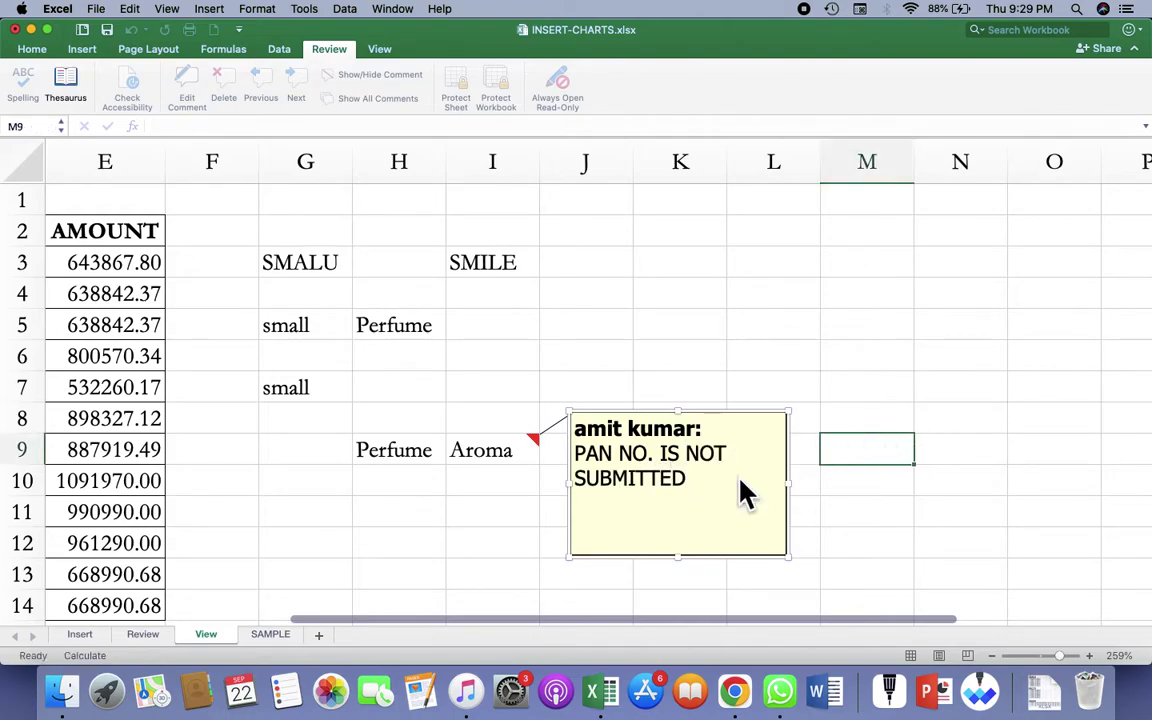
pyautogui.click(650, 455)
pyautogui.rightClick(655, 458)
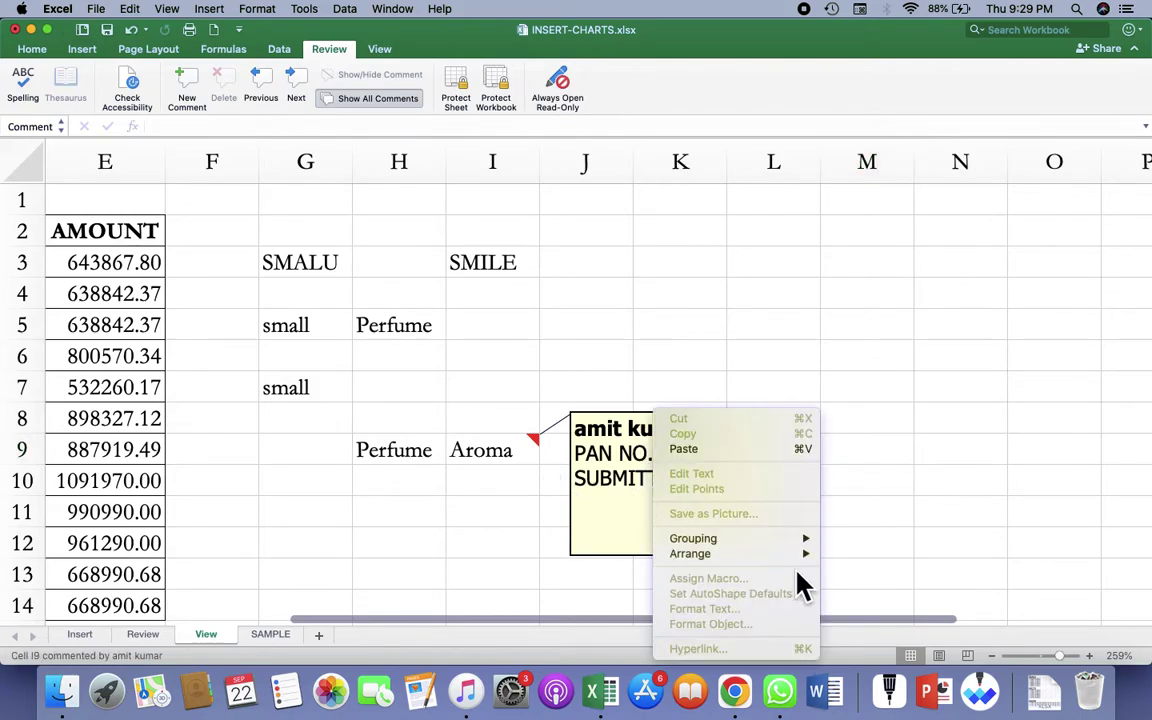
pyautogui.moveTo(801, 543)
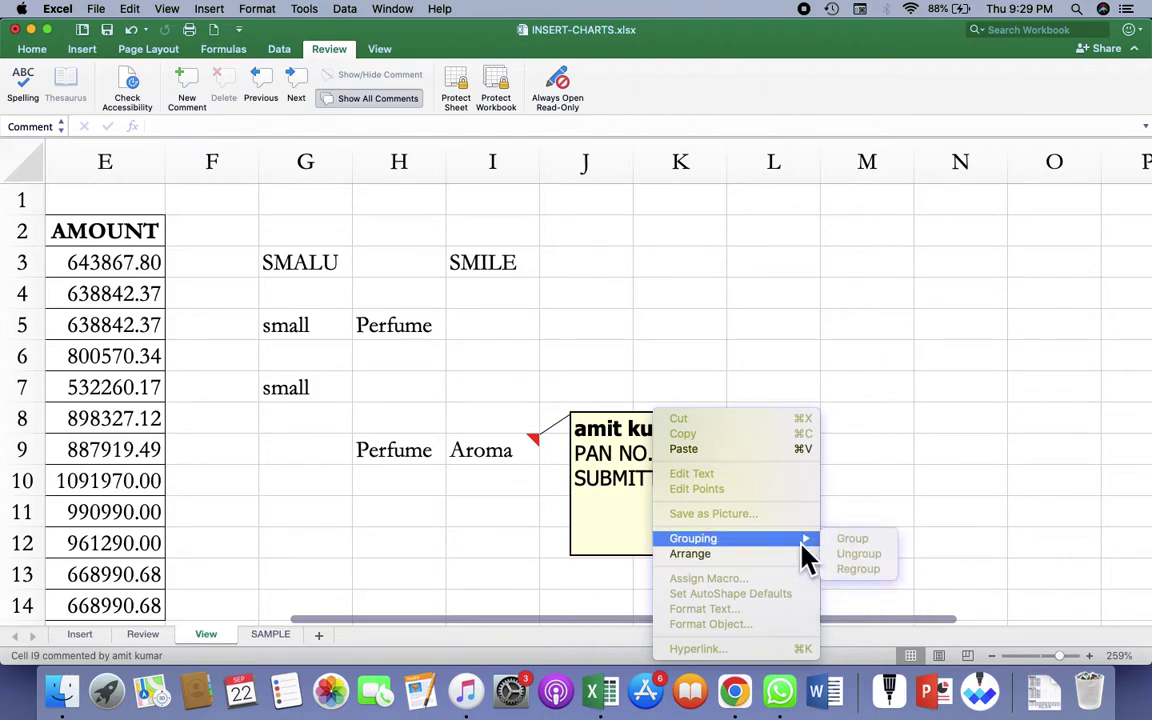
pyautogui.click(854, 483)
pyautogui.click(501, 450)
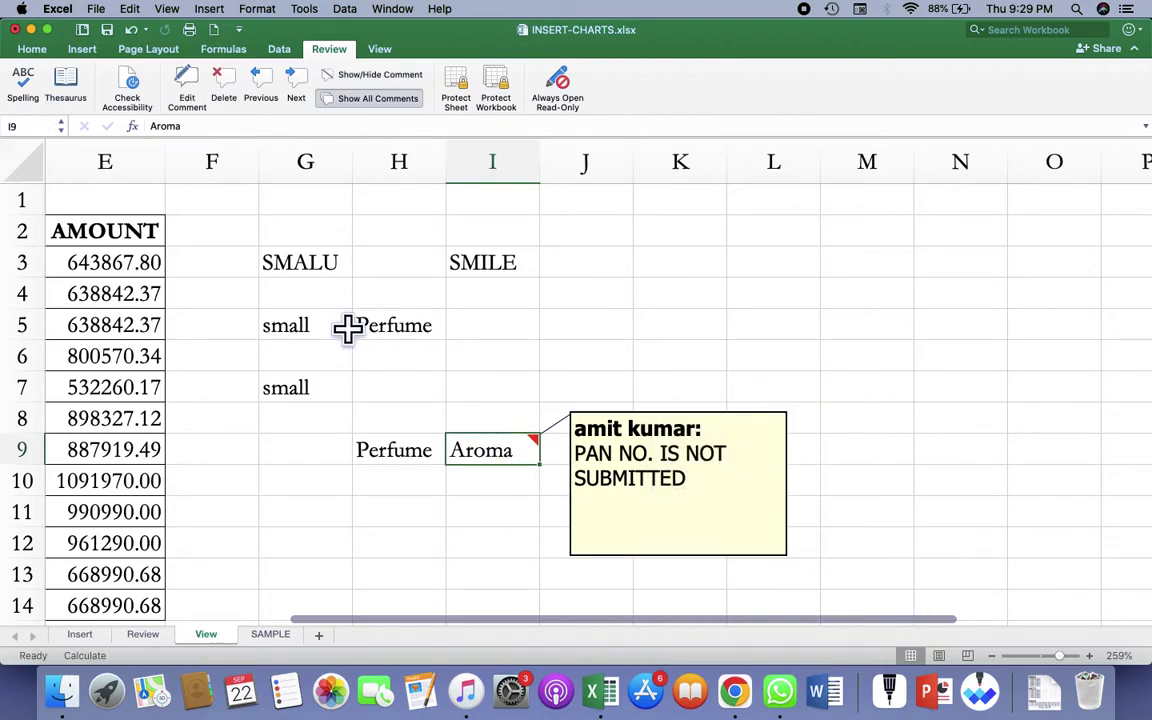
pyautogui.click(197, 92)
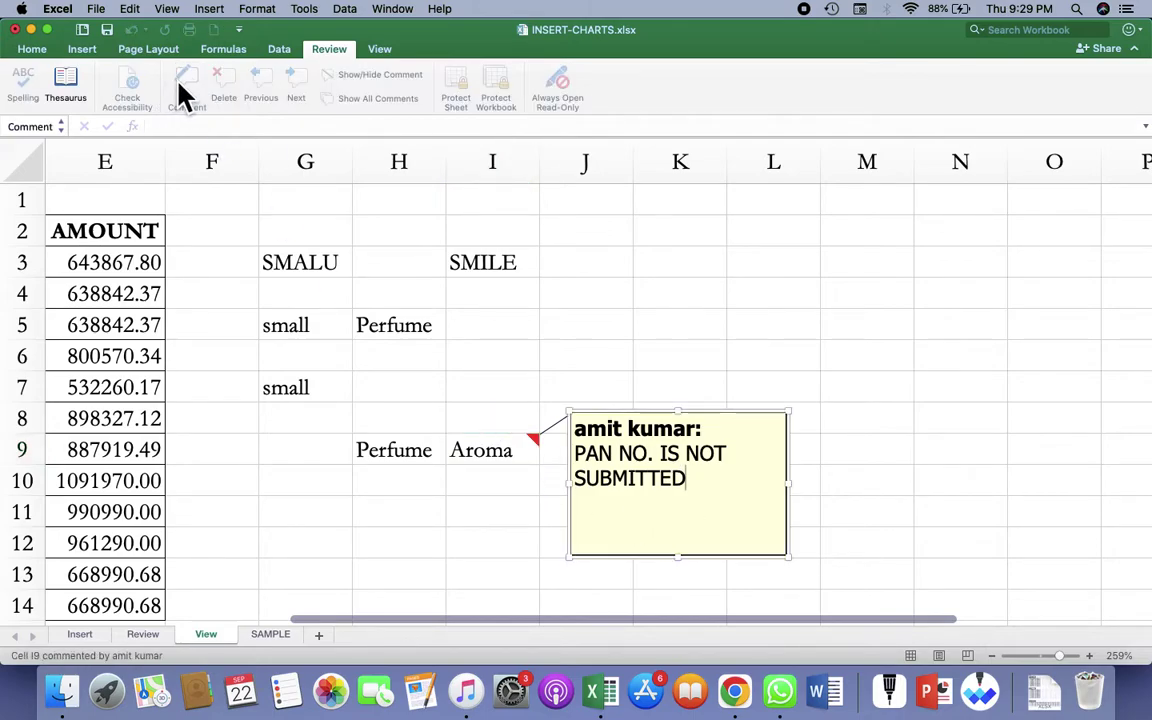
pyautogui.click(514, 410)
pyautogui.click(514, 449)
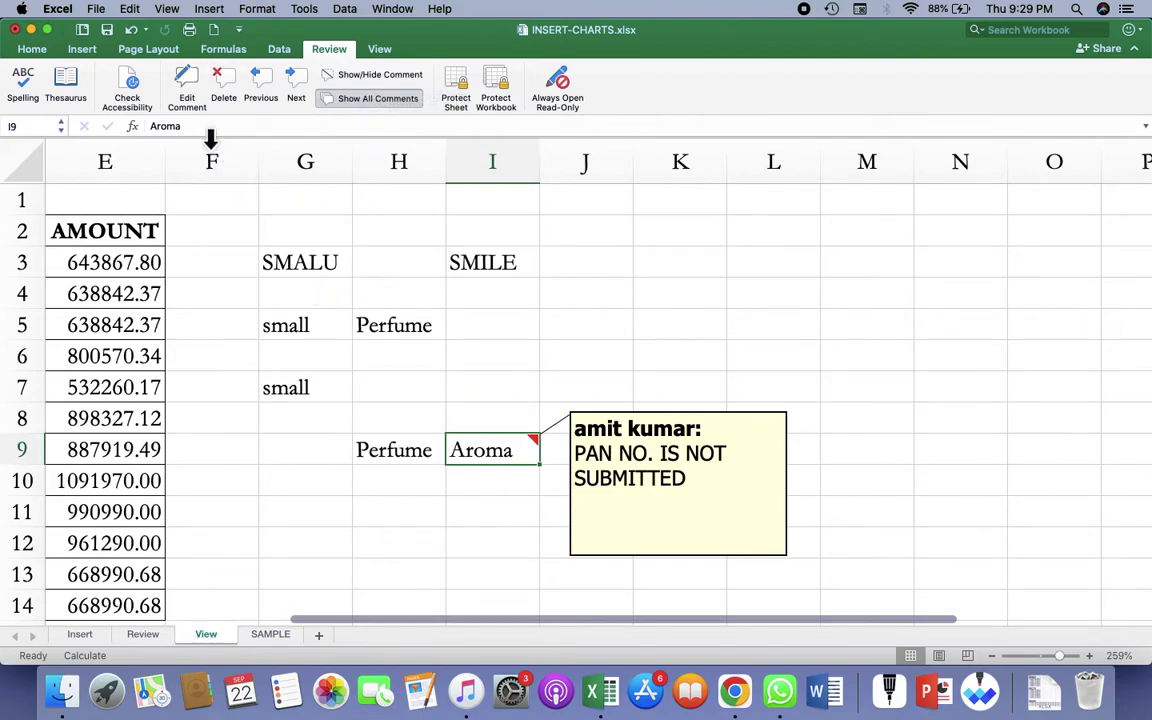
pyautogui.click(494, 358)
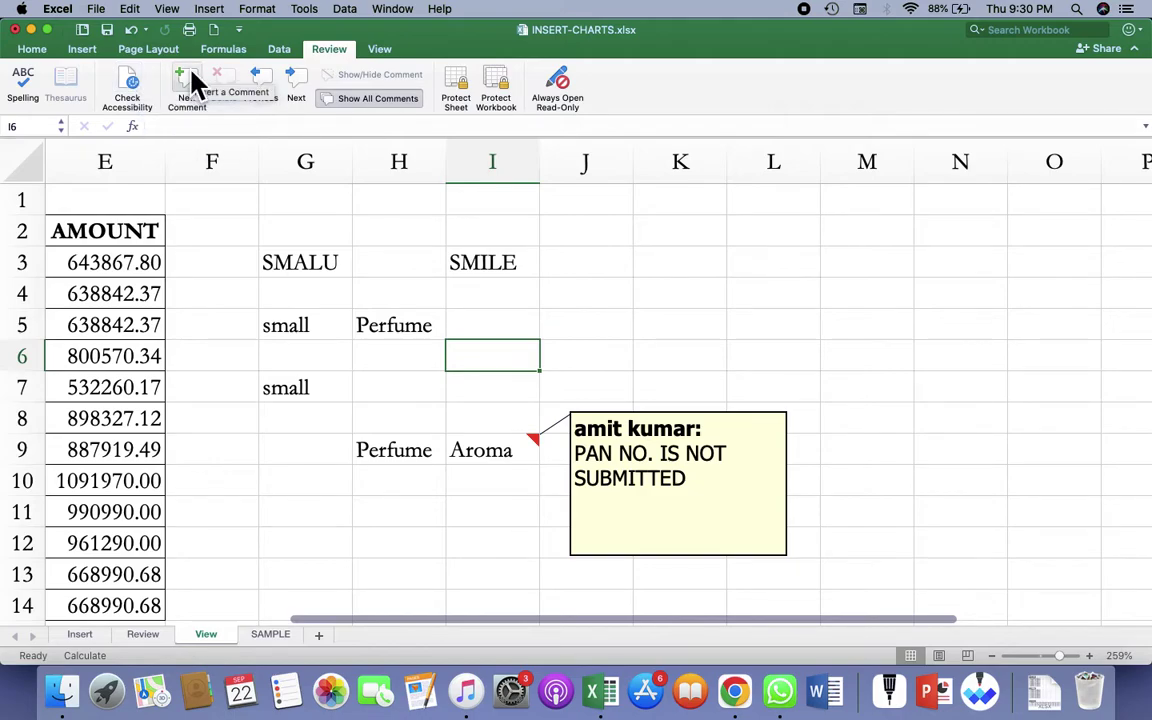
# Add a new comment reading SDHAGSDHAG to cell I6, then hide it.
pyautogui.click(190, 95)
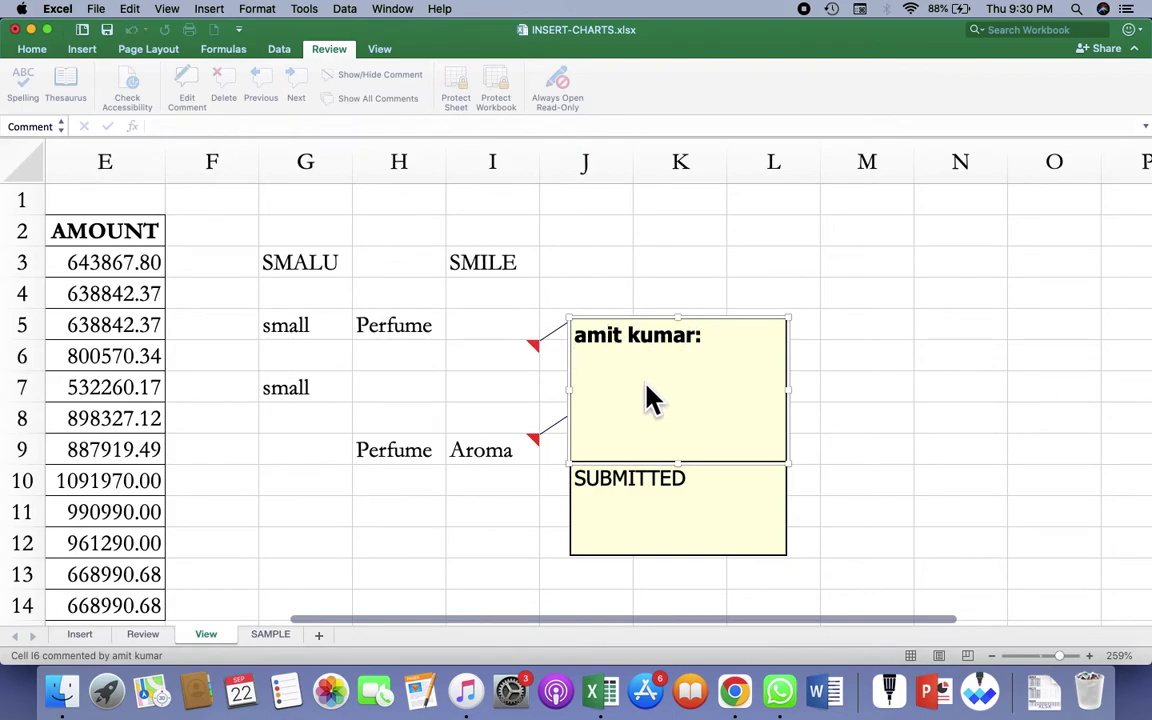
pyautogui.write('SD')
pyautogui.write('HAGSDHAG')
pyautogui.click(866, 324)
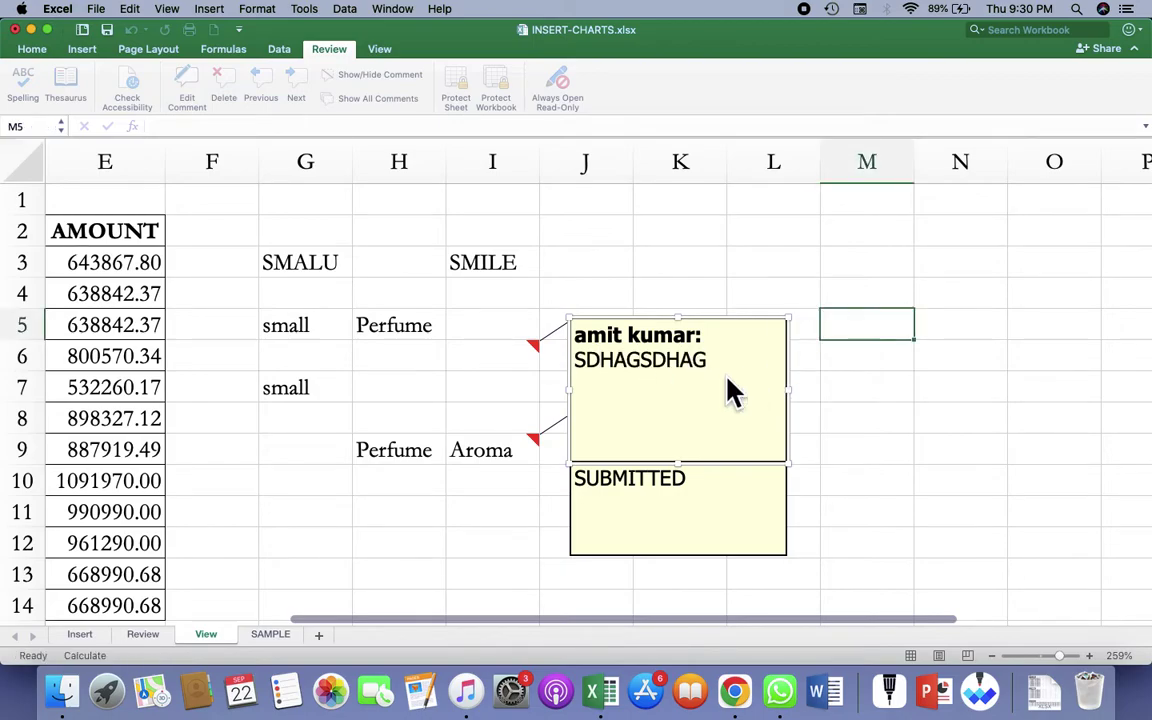
pyautogui.click(532, 347)
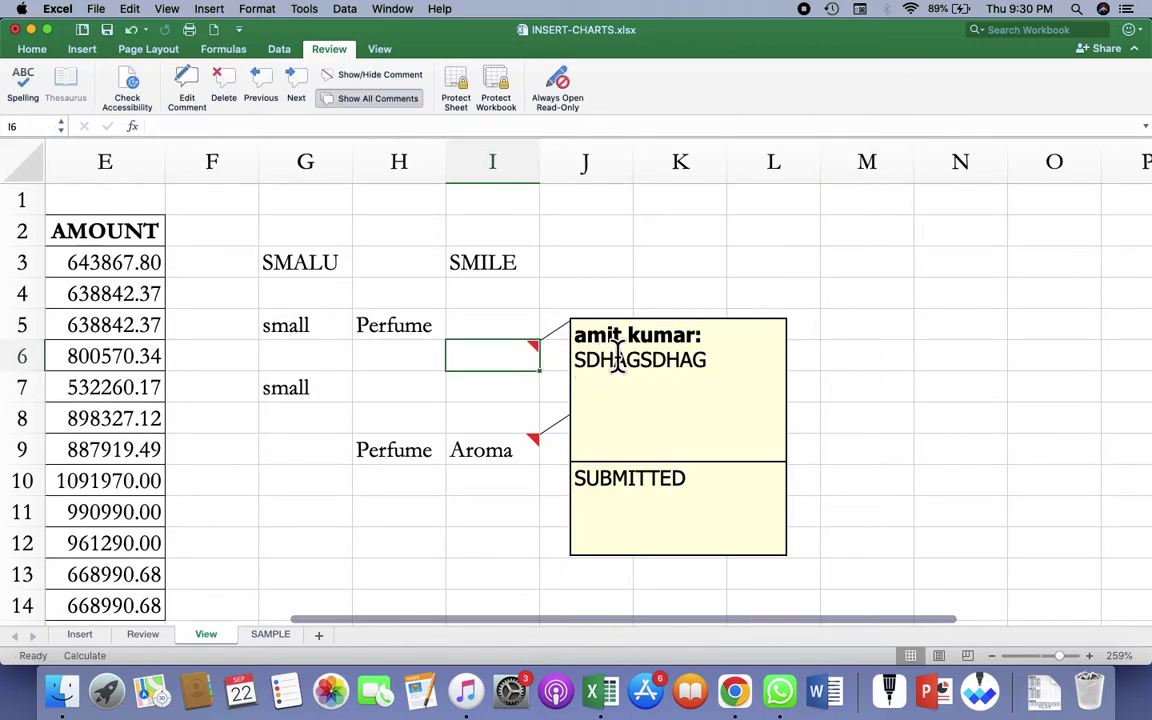
pyautogui.click(613, 359)
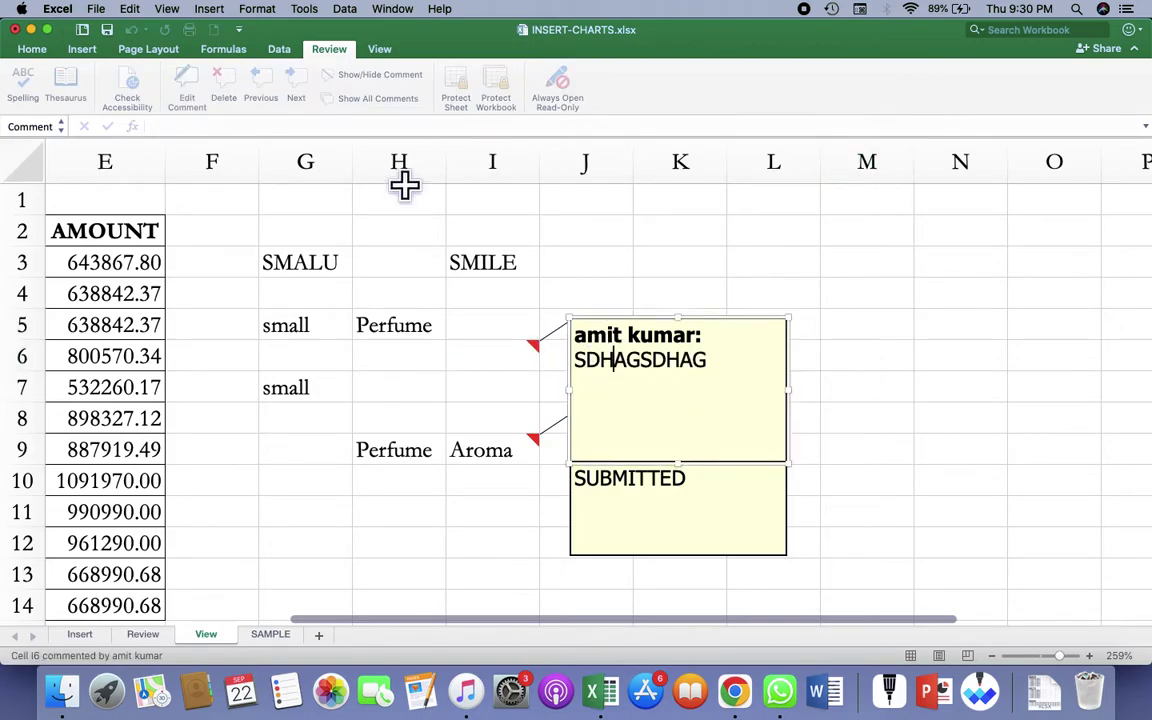
pyautogui.click(514, 350)
pyautogui.click(396, 76)
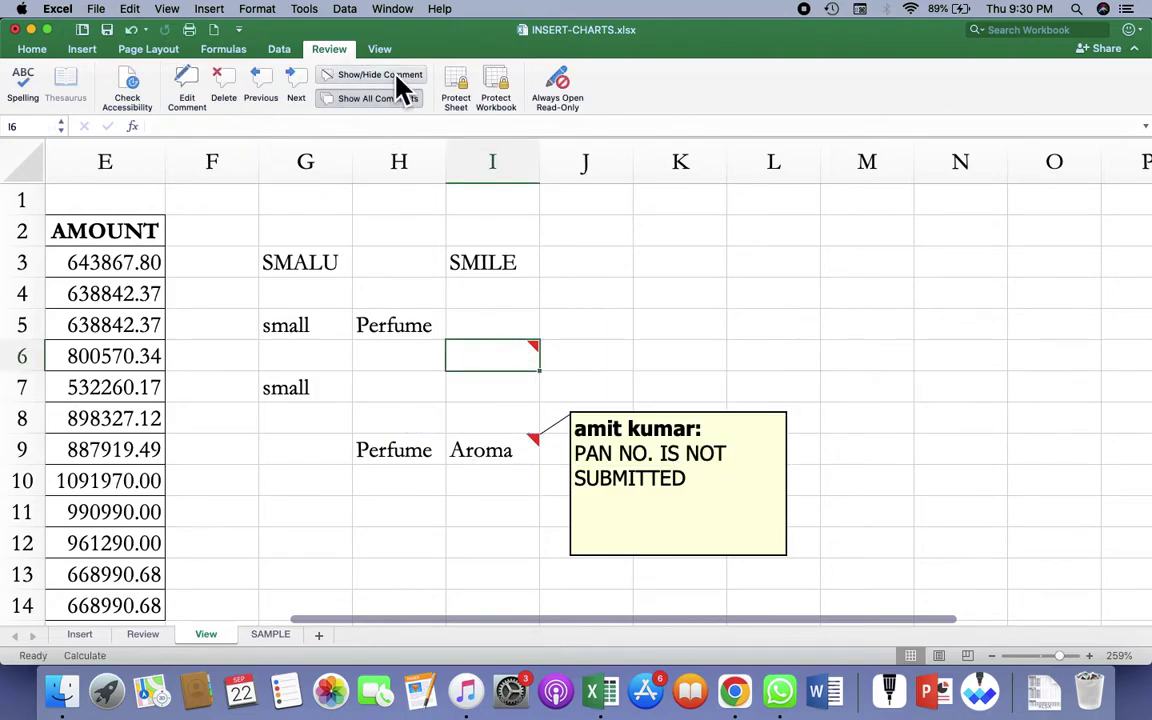
# Toggle Show All Comments and Show/Hide Comment to view the comment on I9.
pyautogui.click(498, 441)
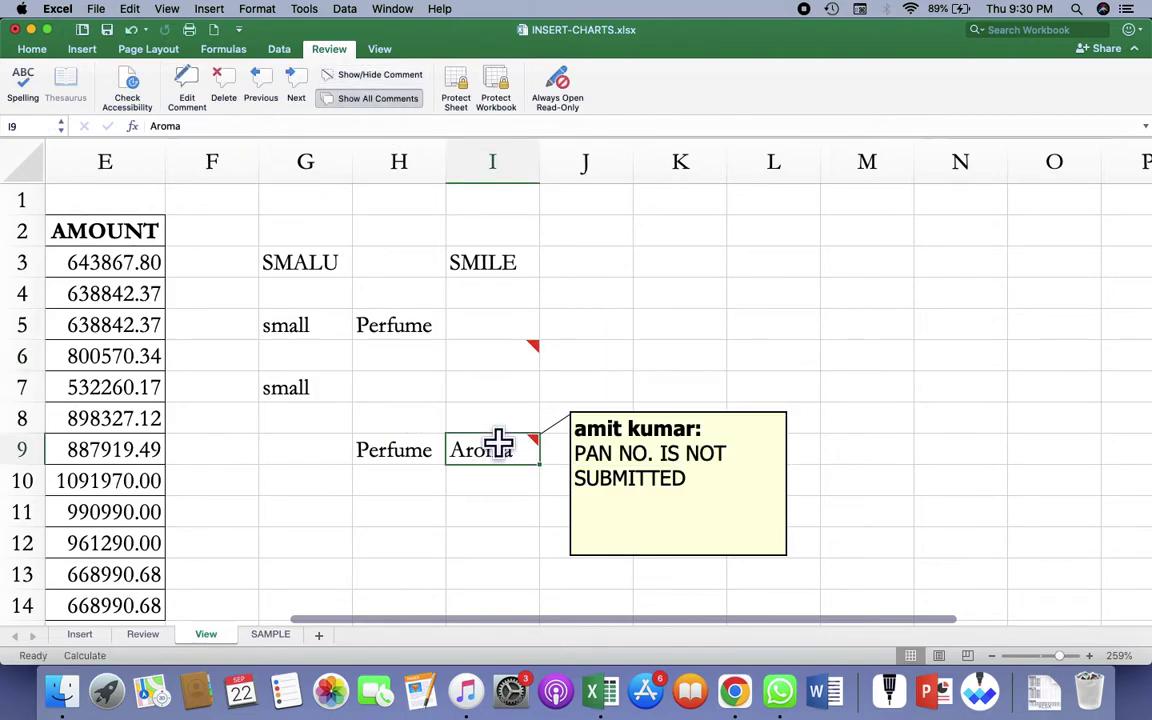
pyautogui.click(372, 98)
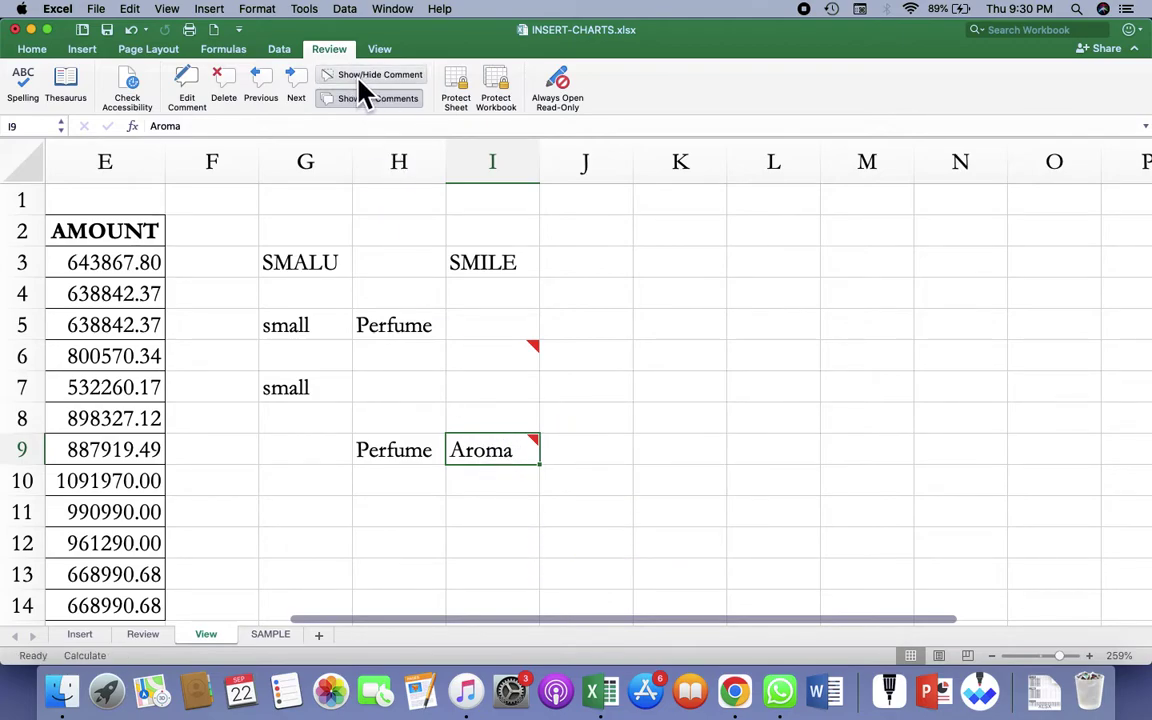
pyautogui.moveTo(495, 450)
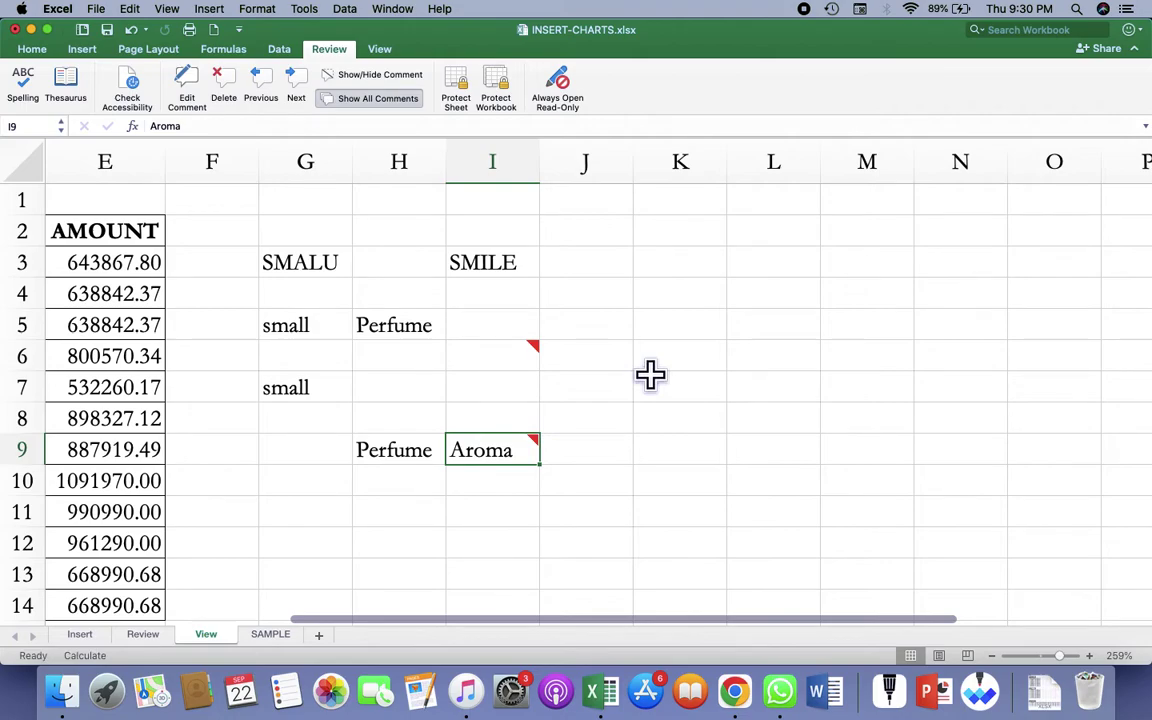
pyautogui.rightClick(507, 450)
pyautogui.click(489, 463)
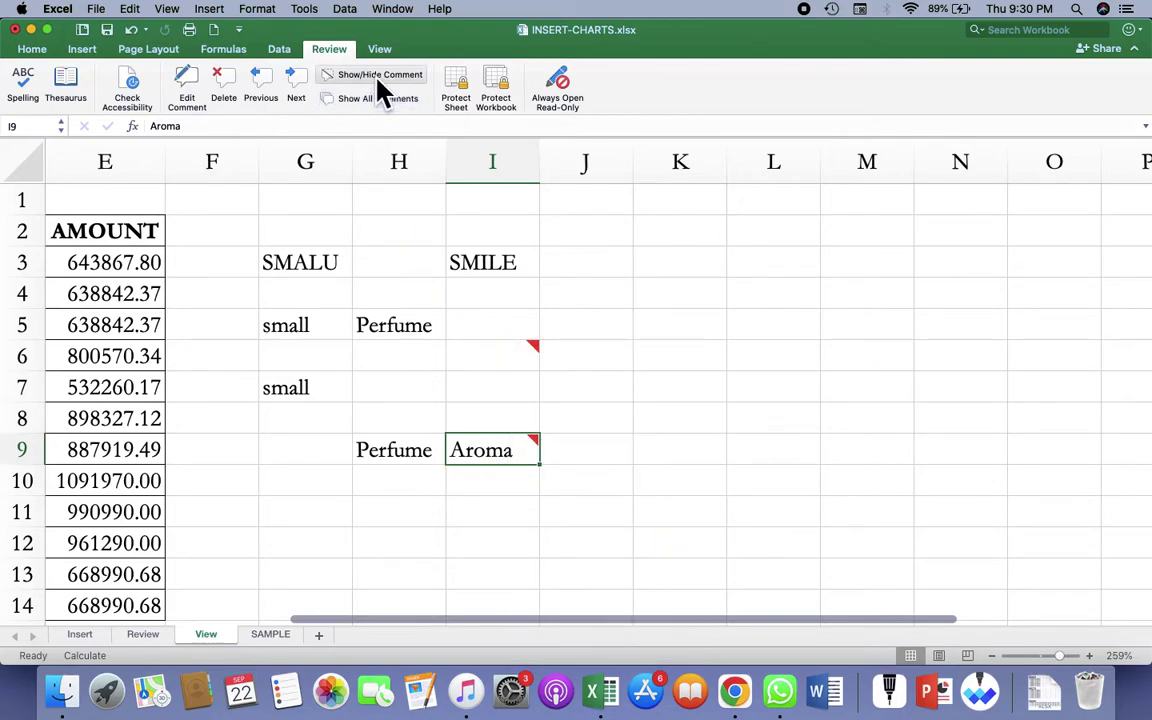
pyautogui.click(373, 80)
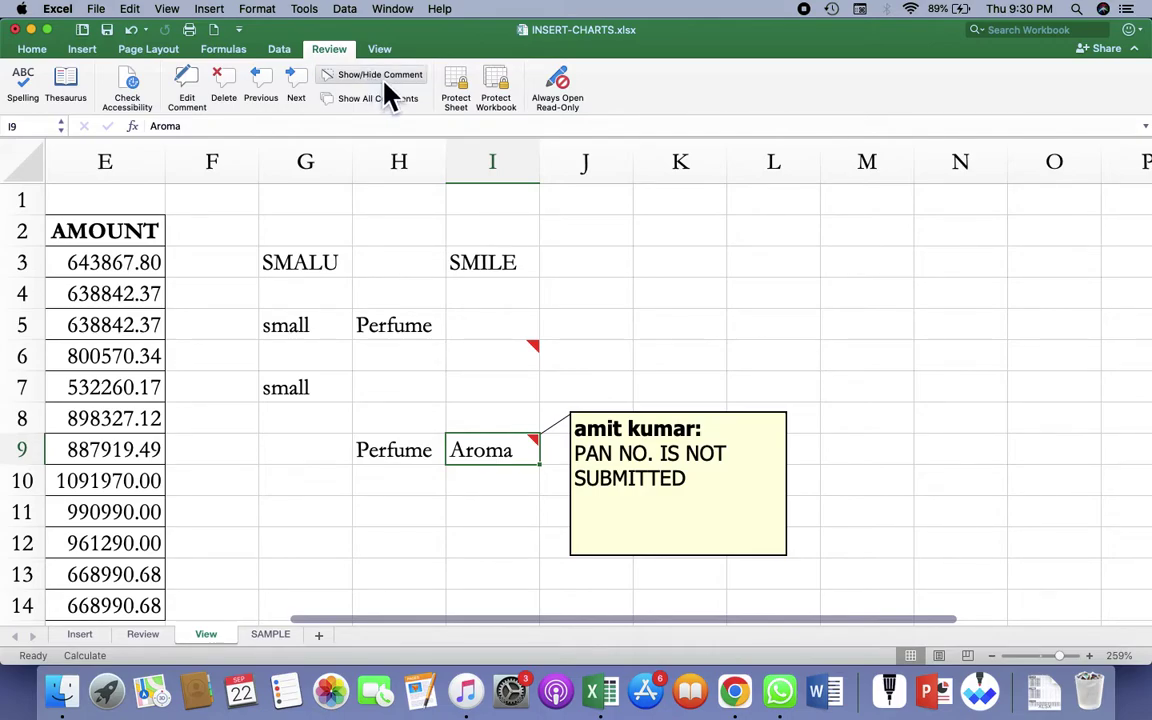
pyautogui.click(384, 80)
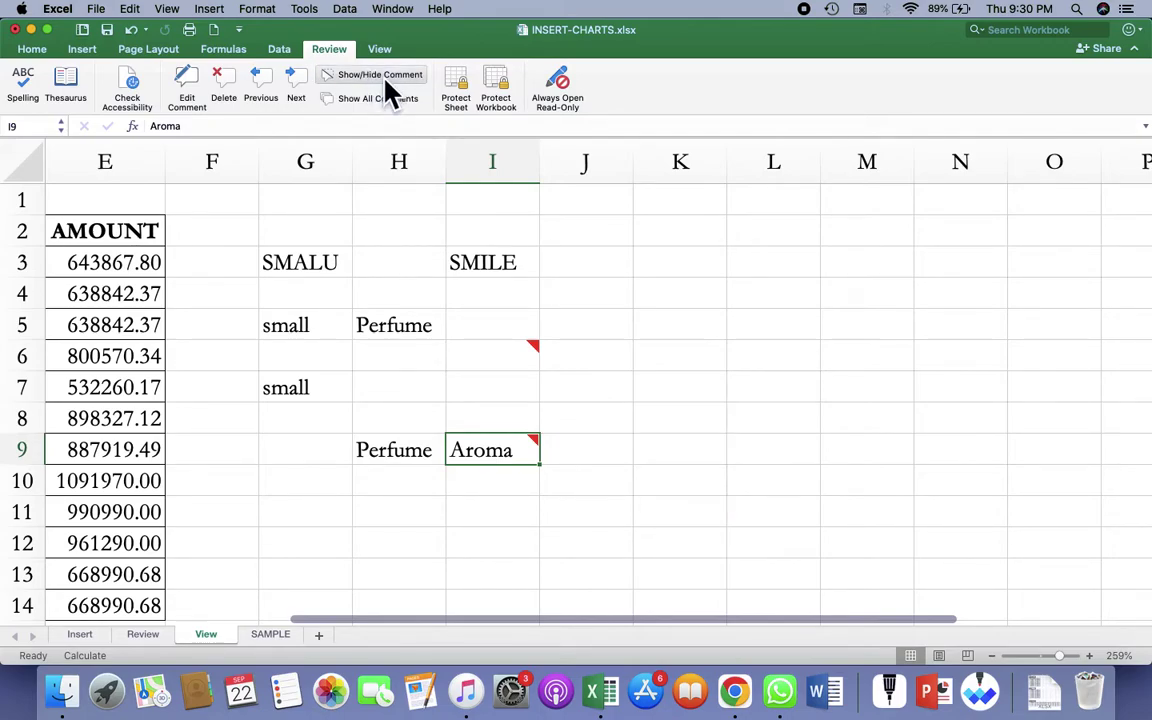
pyautogui.click(388, 88)
pyautogui.click(388, 88)
pyautogui.click(388, 88)
pyautogui.click(388, 88)
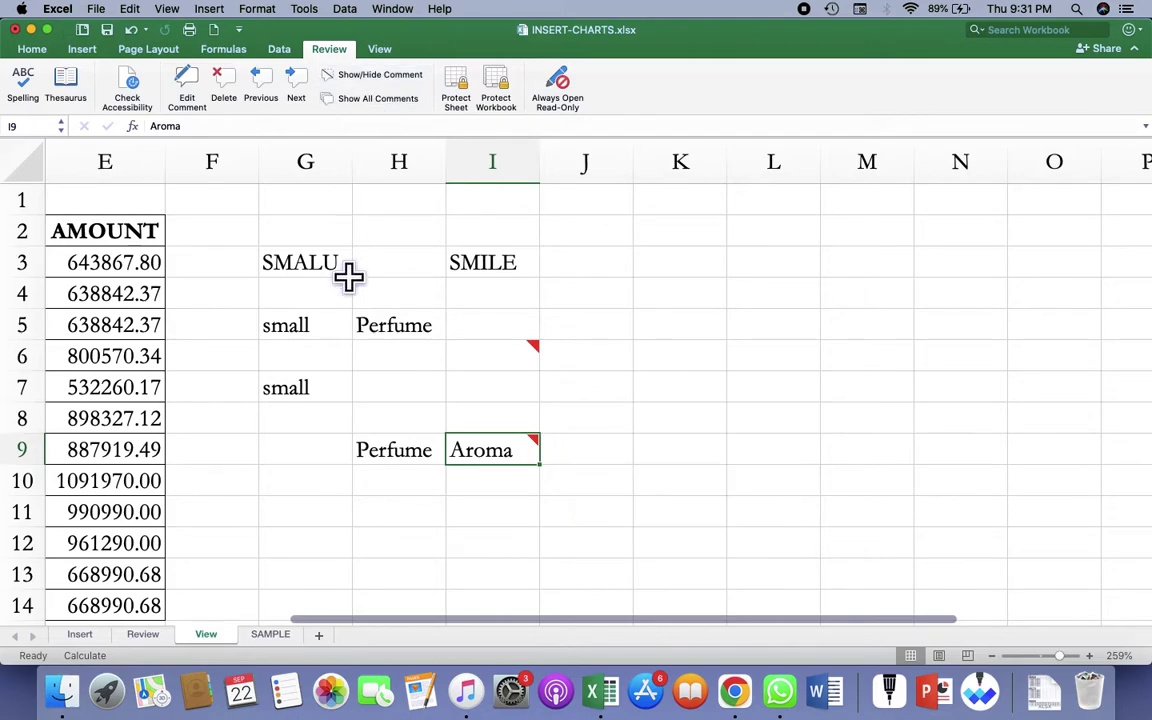
# Step through comments with Next/Previous and delete the I6 and I9 comments.
pyautogui.click(529, 358)
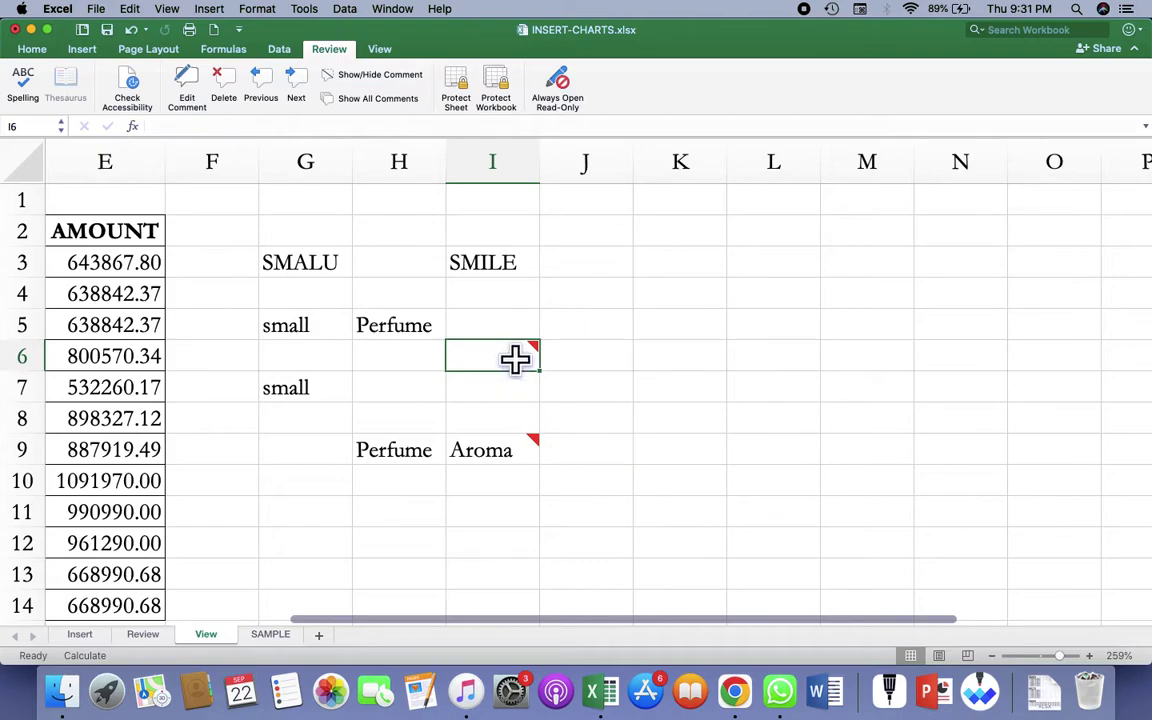
pyautogui.click(298, 85)
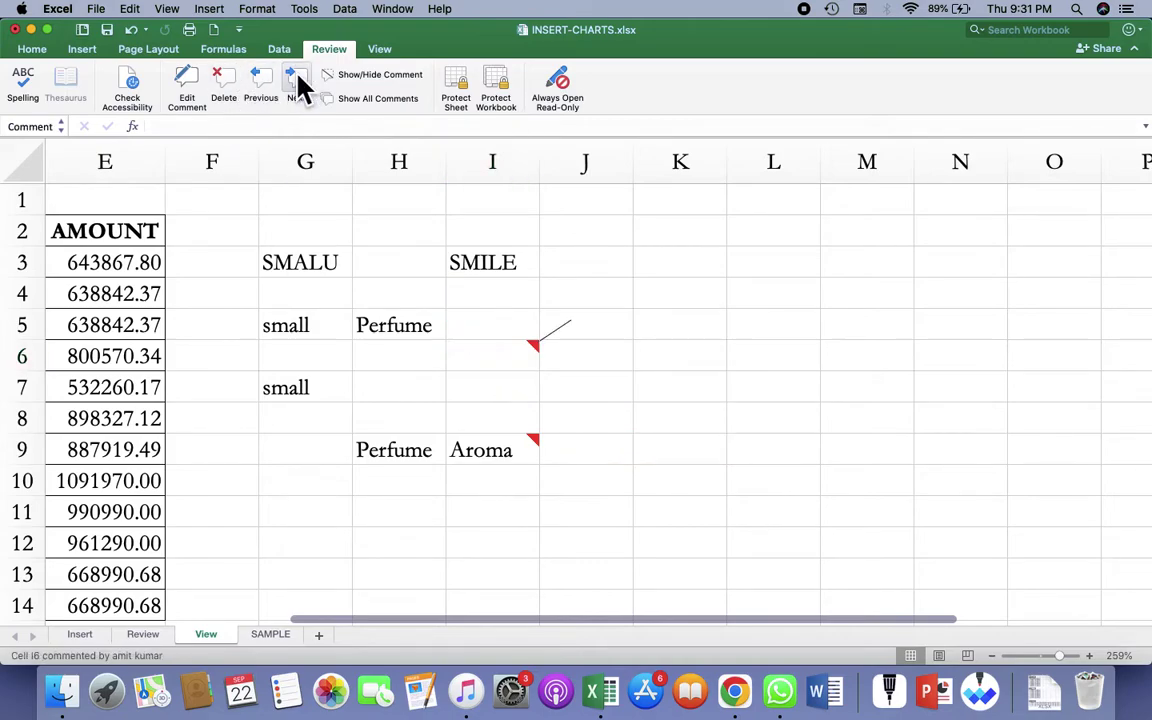
pyautogui.click(298, 85)
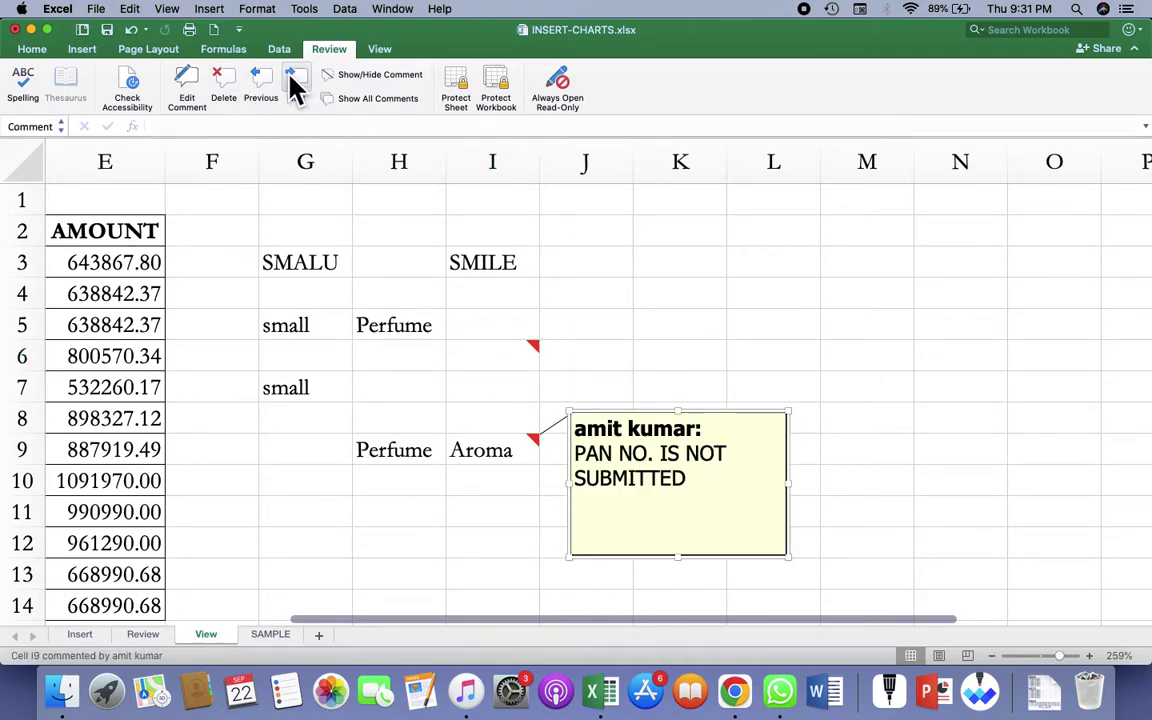
pyautogui.click(263, 80)
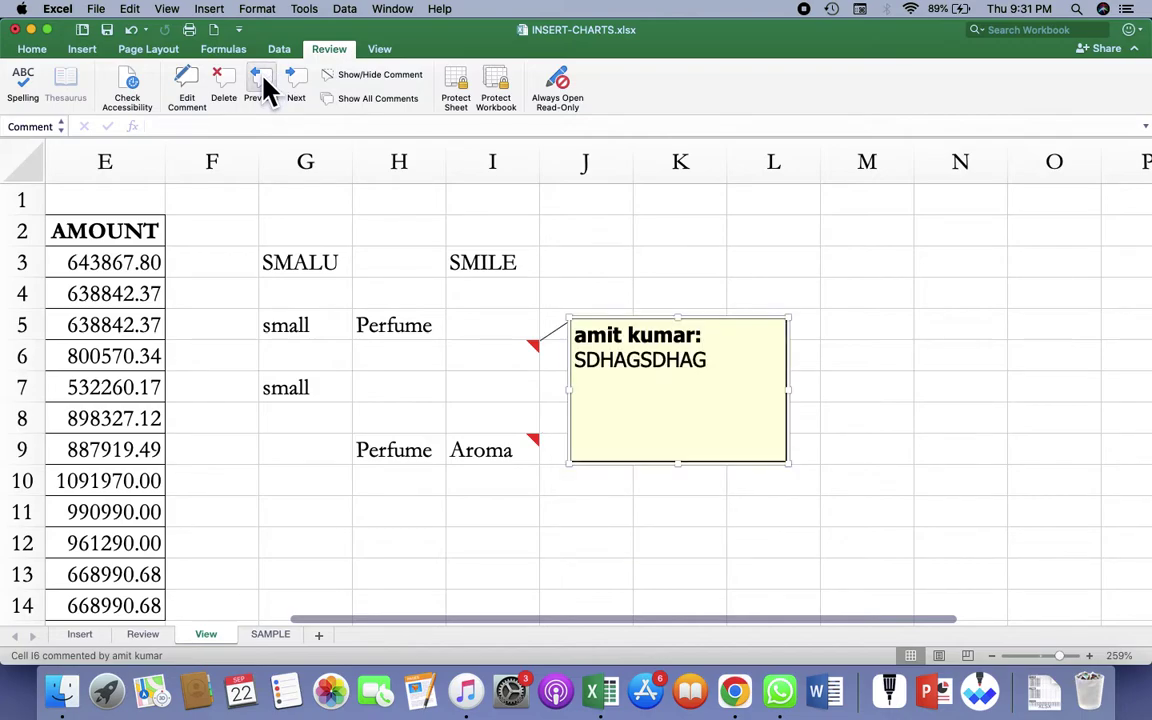
pyautogui.click(224, 86)
pyautogui.click(527, 453)
pyautogui.click(226, 86)
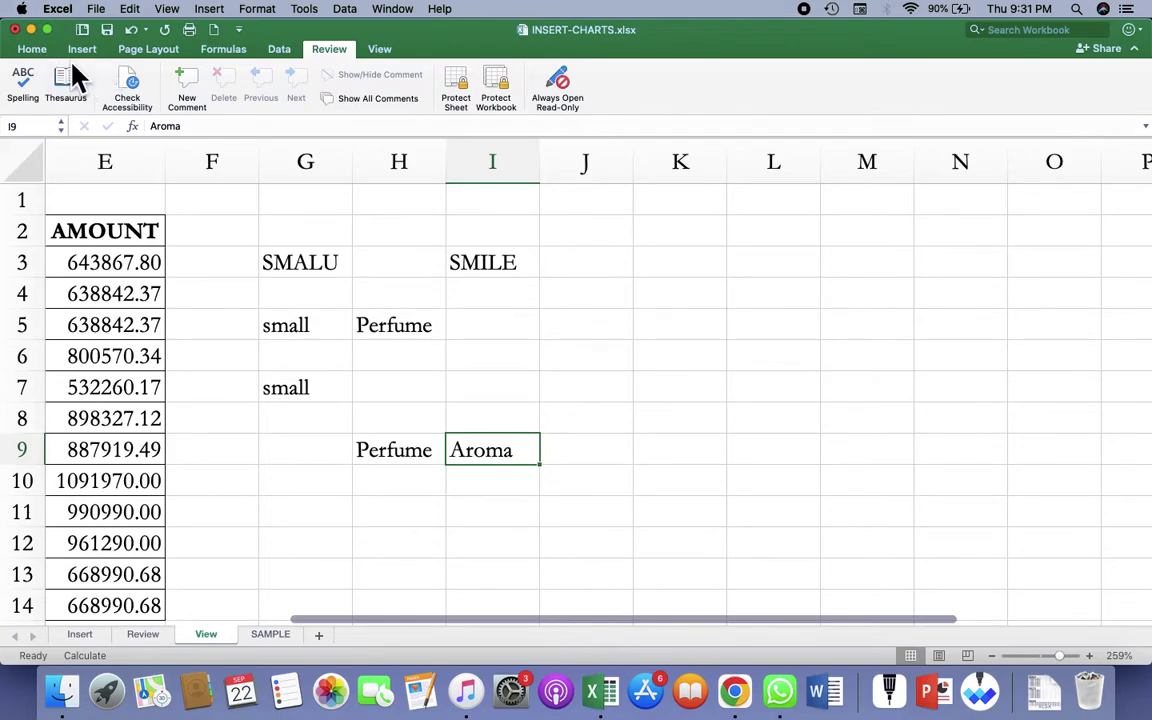
pyautogui.click(38, 50)
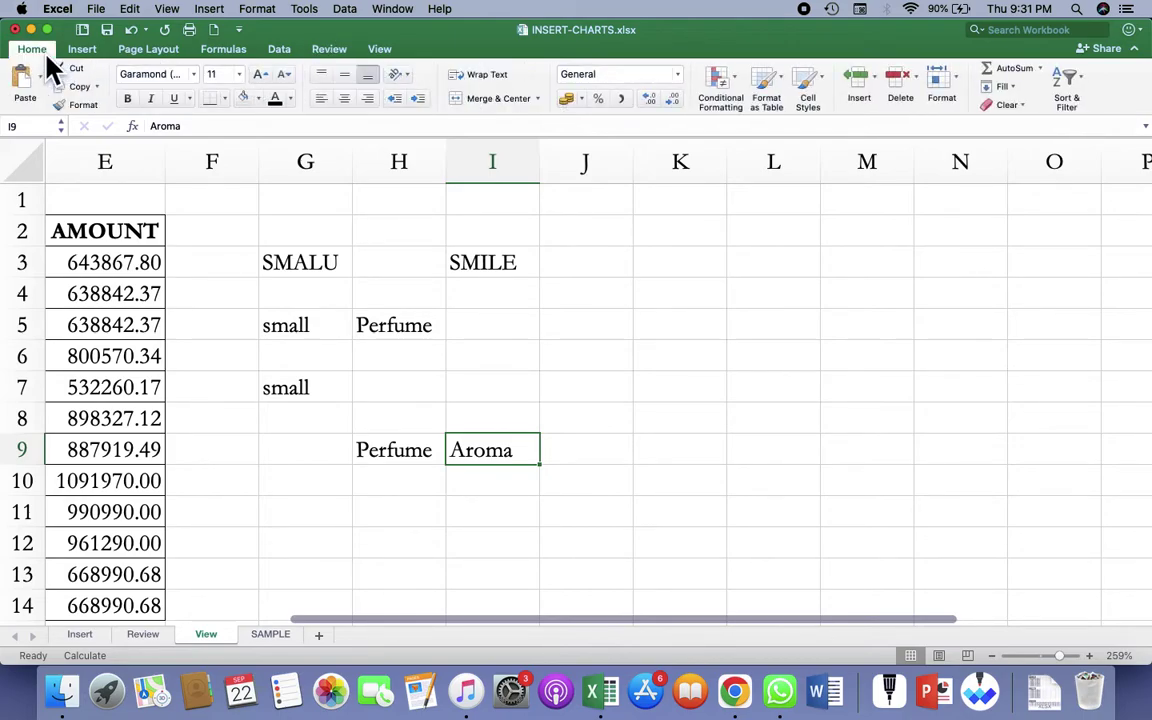
# Glance at Home's Sort & Filter menu, return to the Review ribbon, and select cell J3.
pyautogui.click(1075, 80)
pyautogui.click(1076, 80)
pyautogui.click(340, 50)
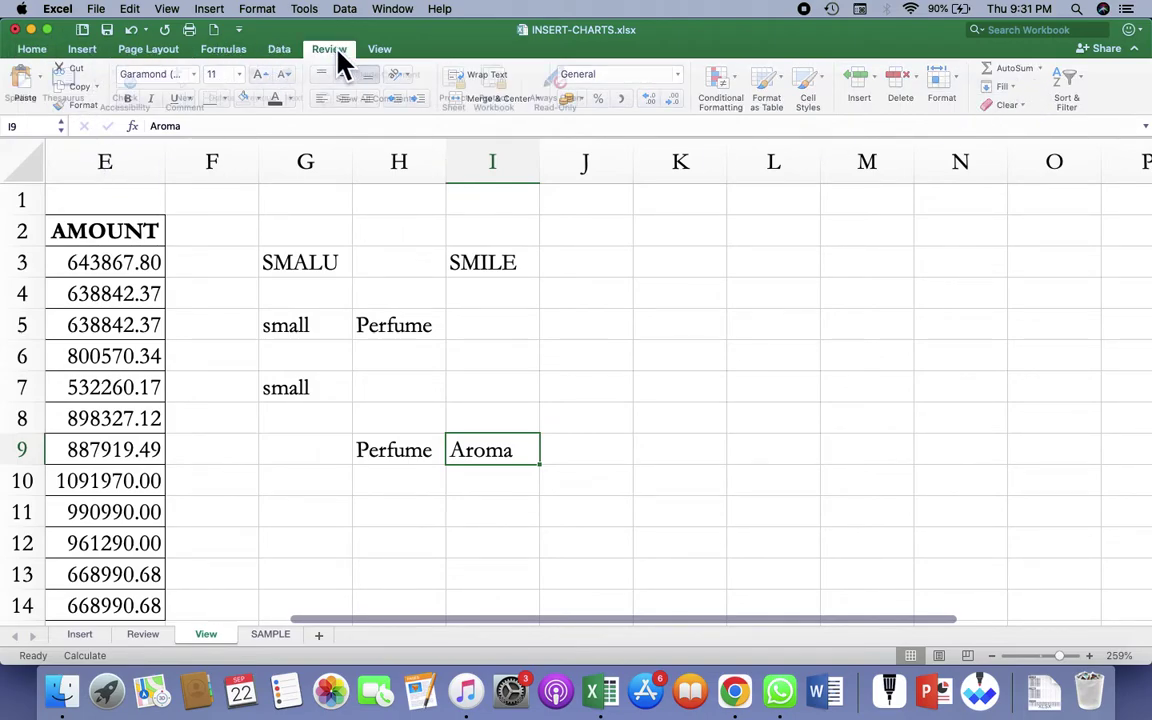
pyautogui.click(340, 50)
pyautogui.click(340, 48)
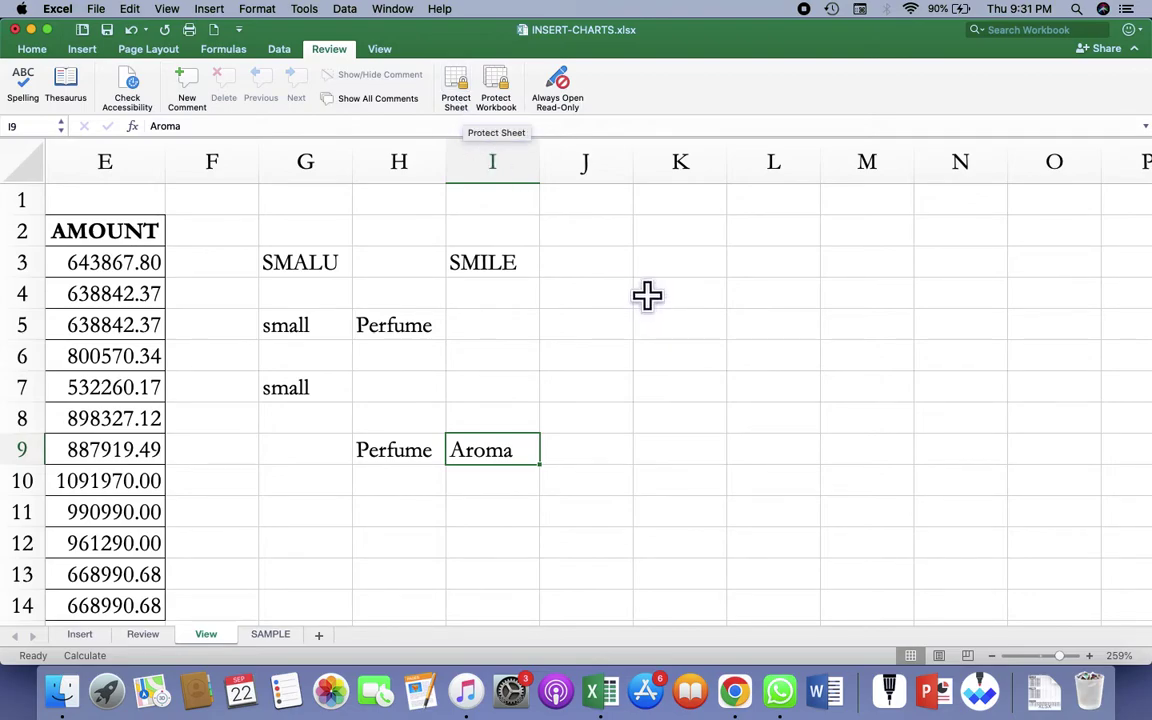
pyautogui.click(615, 268)
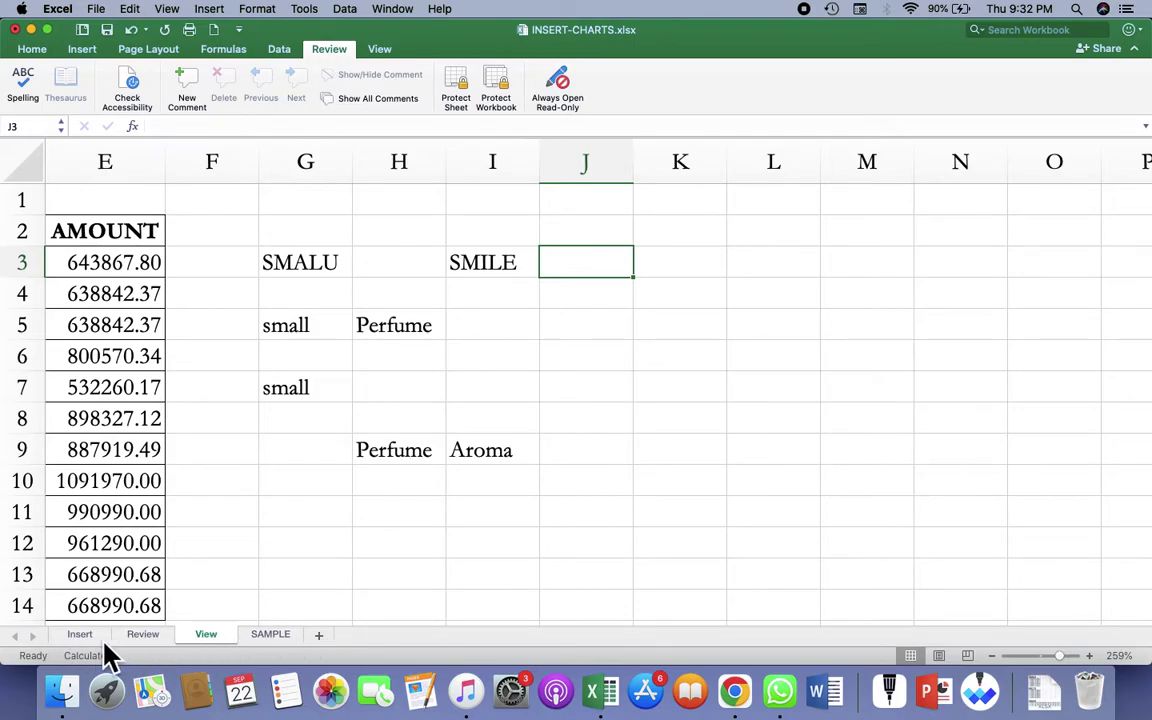
pyautogui.doubleClick(216, 634)
# Rename the View and SAMPLE sheets to AAAAAAA and SSSSSSS.
pyautogui.write('AAAAAAA')
pyautogui.click(230, 600)
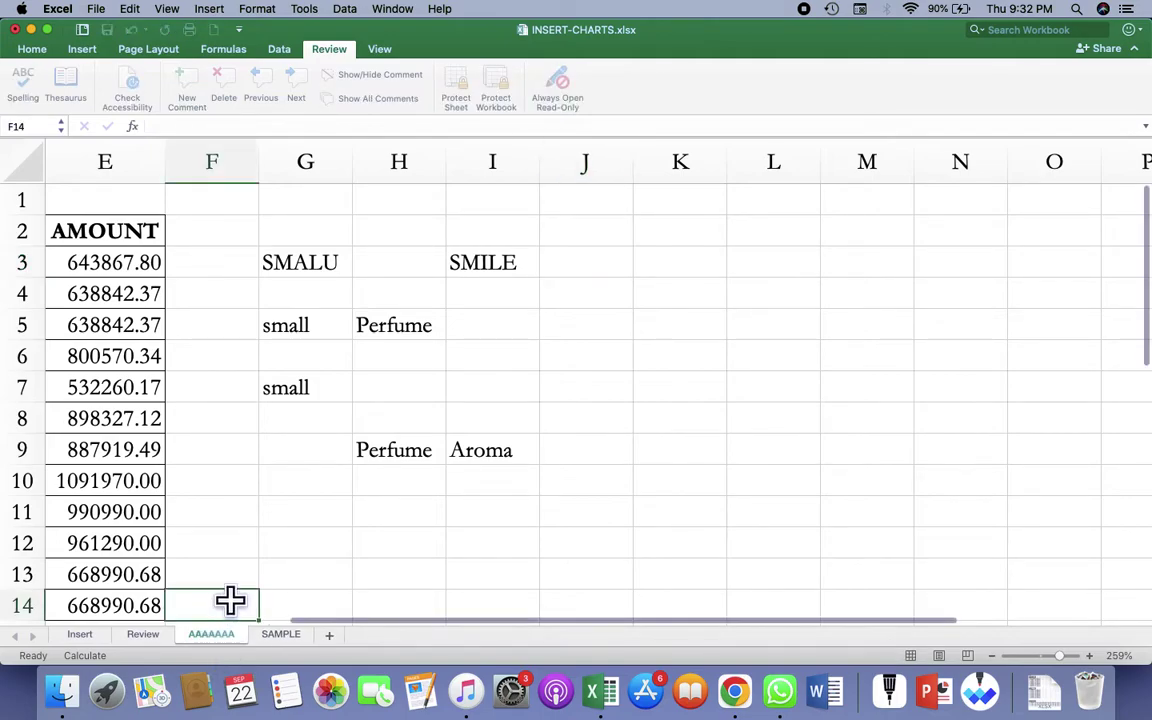
pyautogui.click(275, 635)
pyautogui.write('SSSSSSS')
pyautogui.click(430, 556)
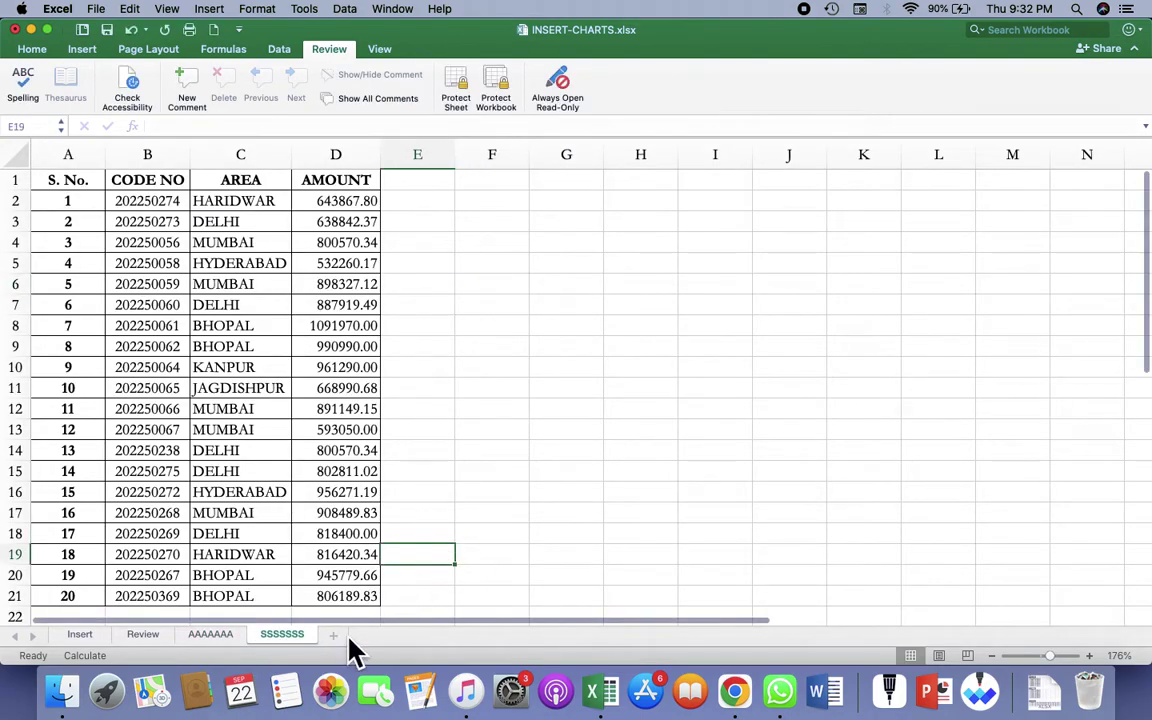
# Add five blank sheets, Sheet2 through Sheet6, and switch to Sheet2.
pyautogui.click(335, 636)
pyautogui.click(398, 636)
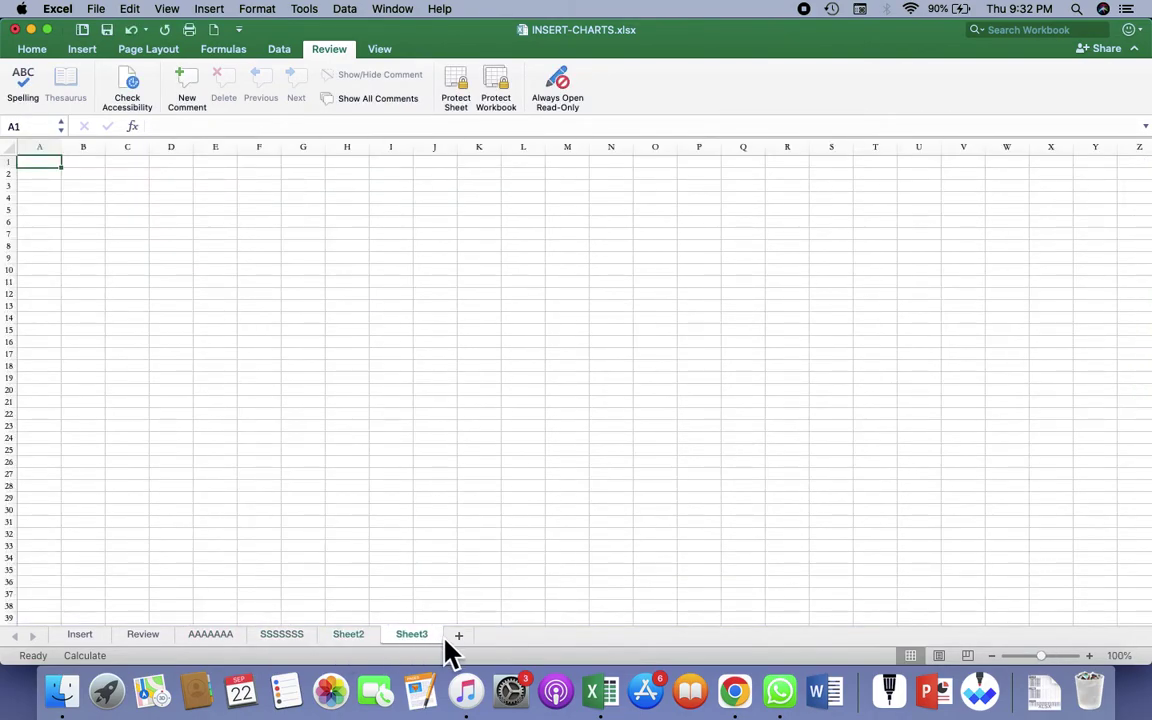
pyautogui.click(459, 636)
pyautogui.click(522, 636)
pyautogui.click(588, 638)
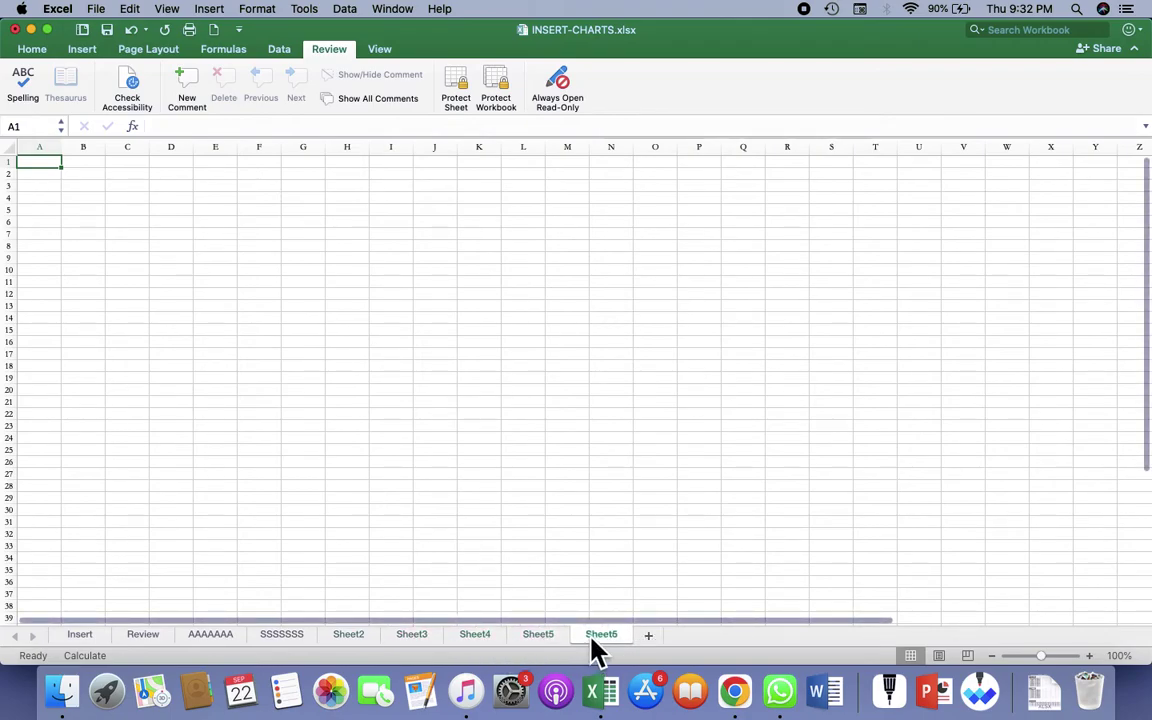
pyautogui.click(412, 636)
pyautogui.click(350, 634)
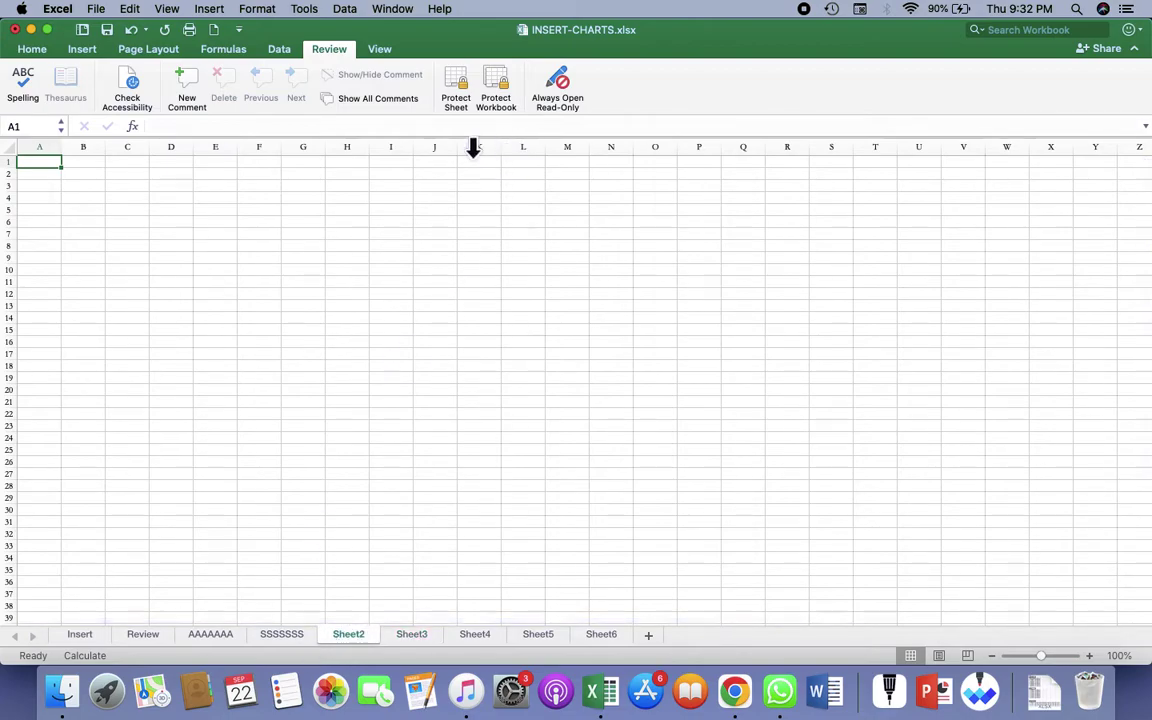
pyautogui.click(497, 95)
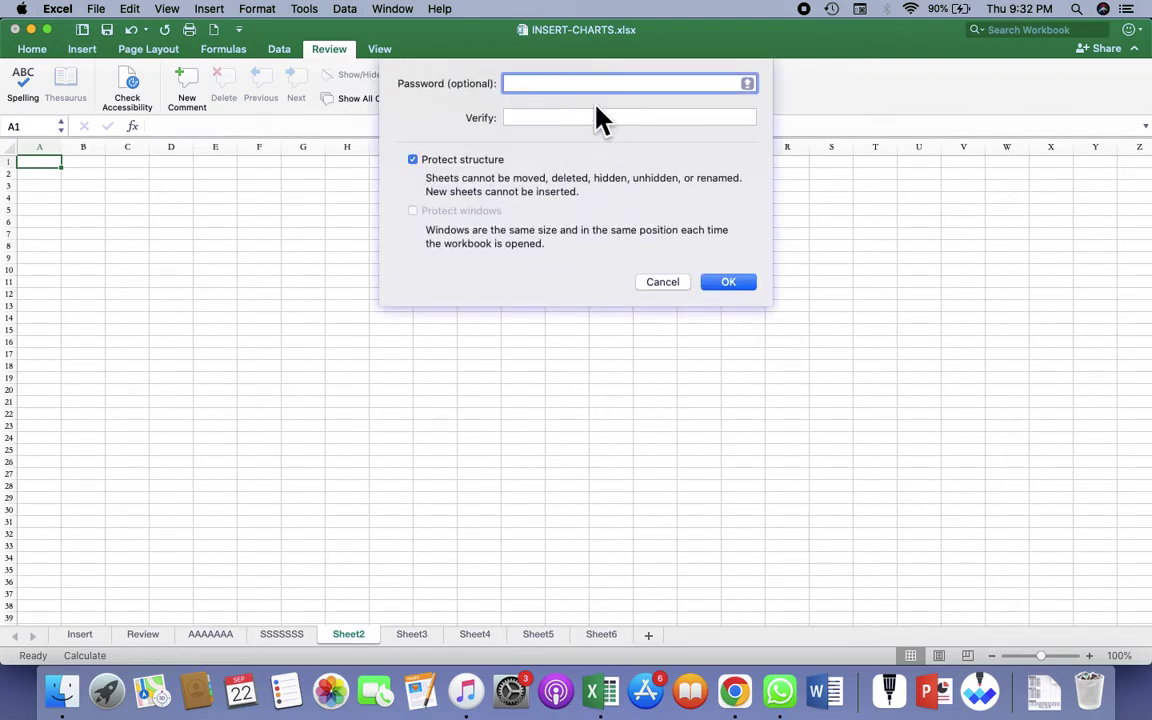
pyautogui.click(612, 116)
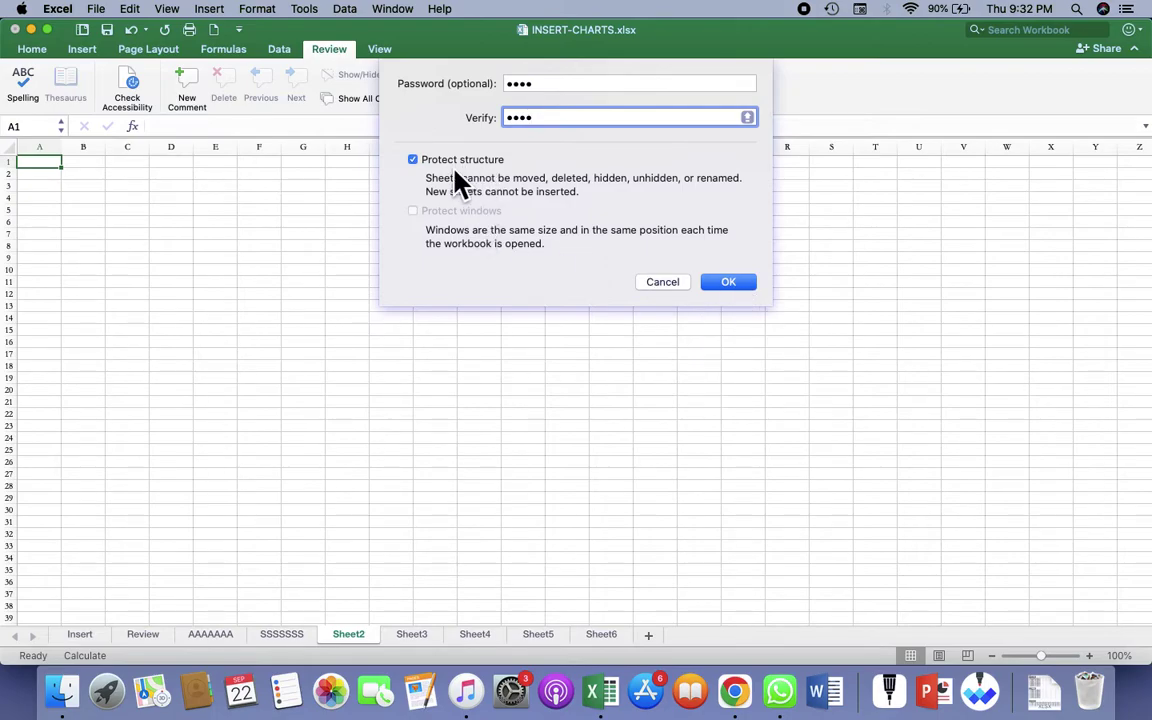
pyautogui.click(417, 165)
pyautogui.click(417, 165)
pyautogui.click(738, 281)
pyautogui.rightClick(359, 634)
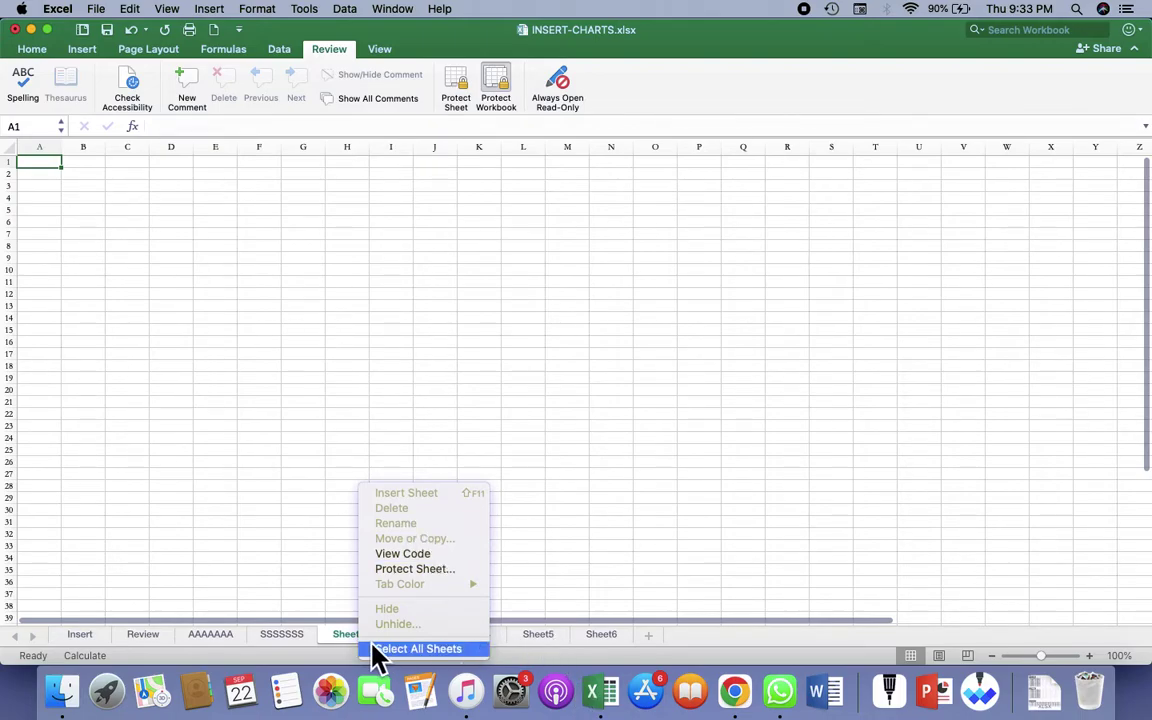
# Recheck Sheet2's tab options, then enter QQQQ in cell G1.
pyautogui.click(341, 640)
pyautogui.rightClick(342, 640)
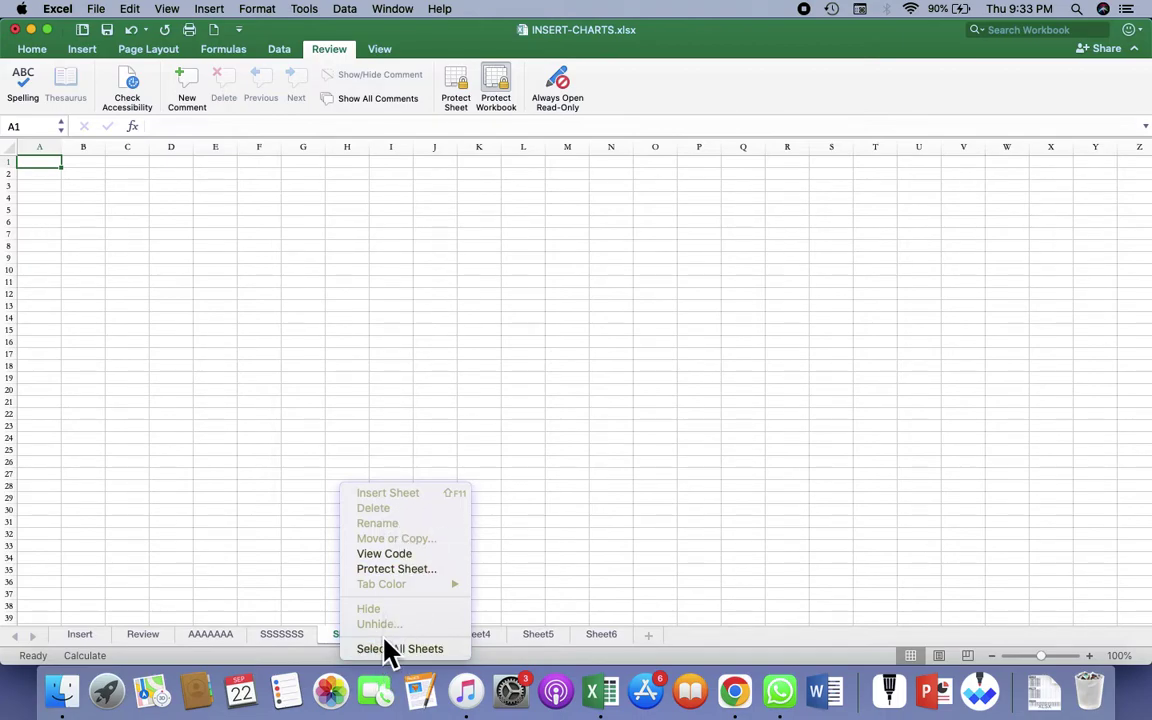
pyautogui.click(347, 282)
pyautogui.press('Right')
pyautogui.press('Right')
pyautogui.press('Right')
pyautogui.write('QQQQ')
pyautogui.press('Return')
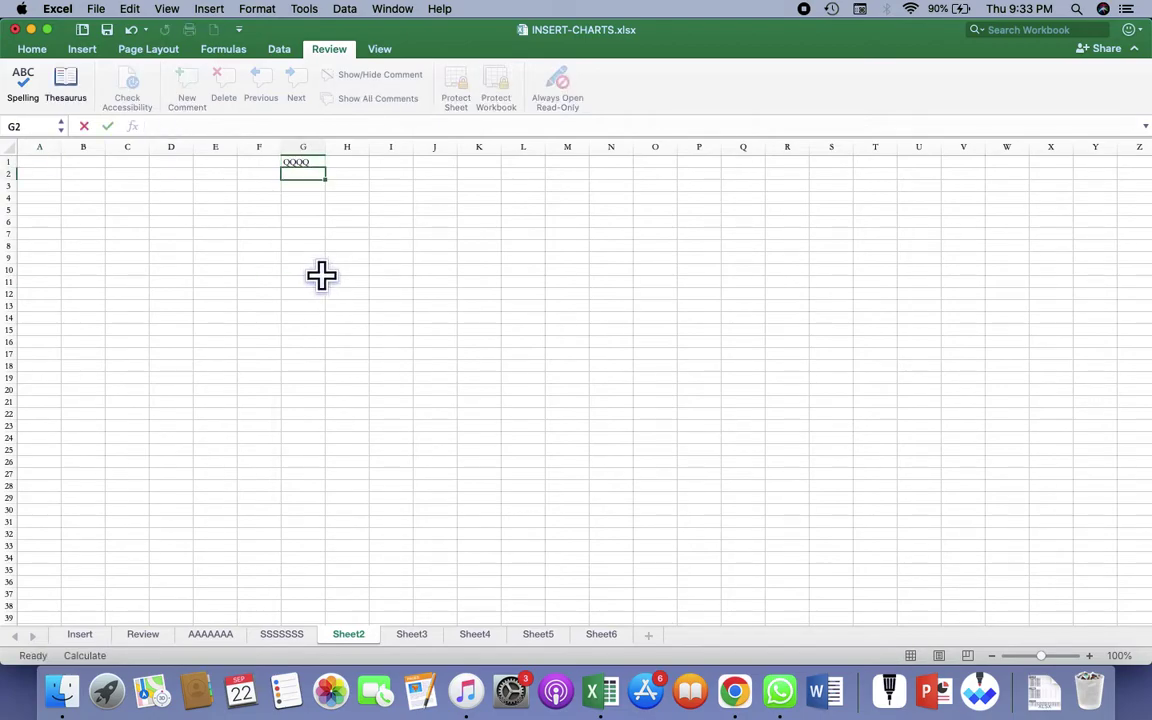
pyautogui.click(386, 222)
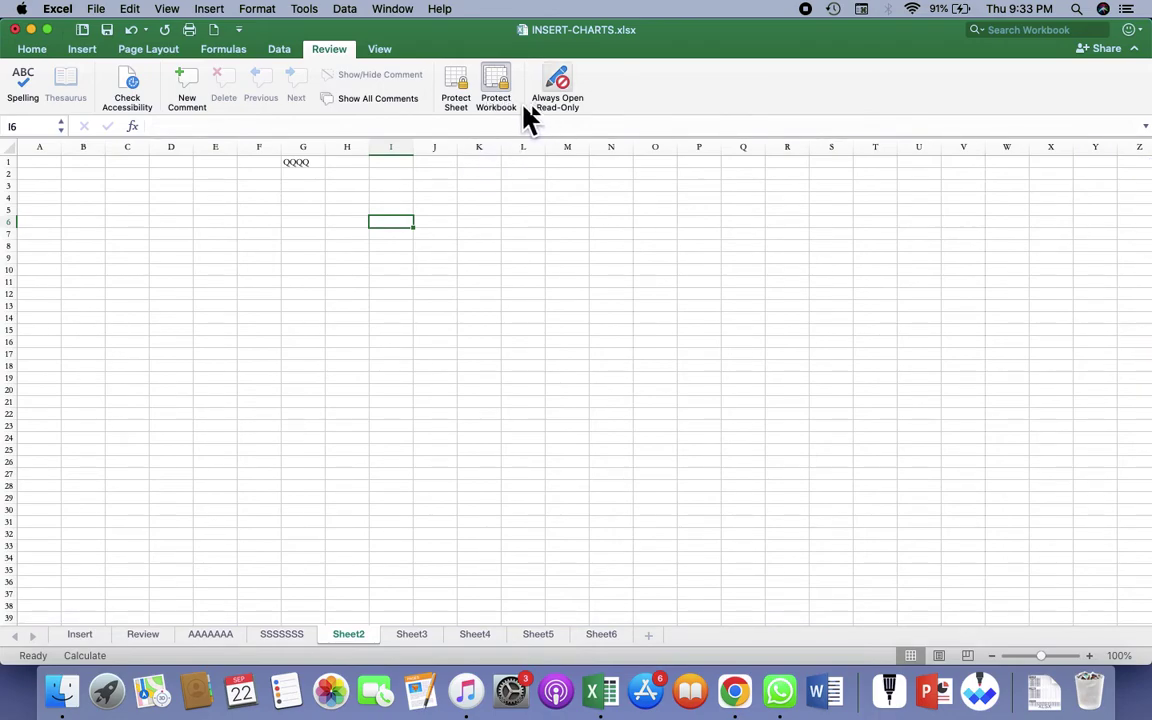
pyautogui.click(507, 85)
pyautogui.write('1234')
pyautogui.press('Return')
pyautogui.click(424, 640)
pyautogui.rightClick(424, 640)
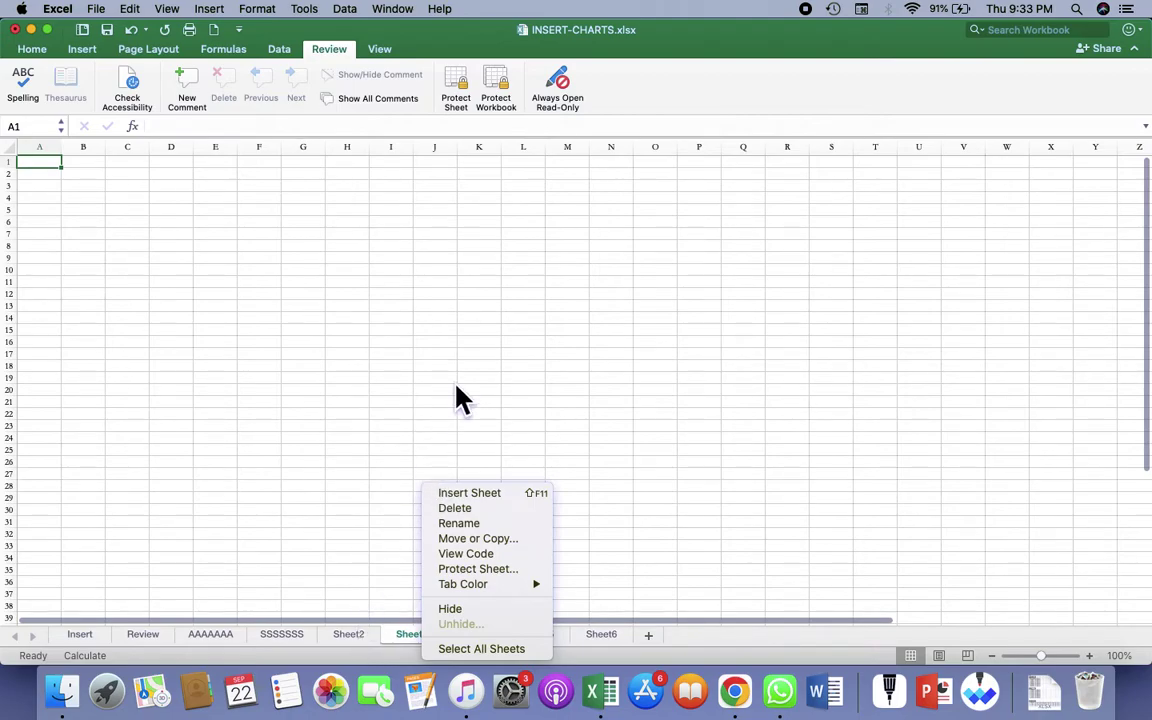
pyautogui.click(580, 310)
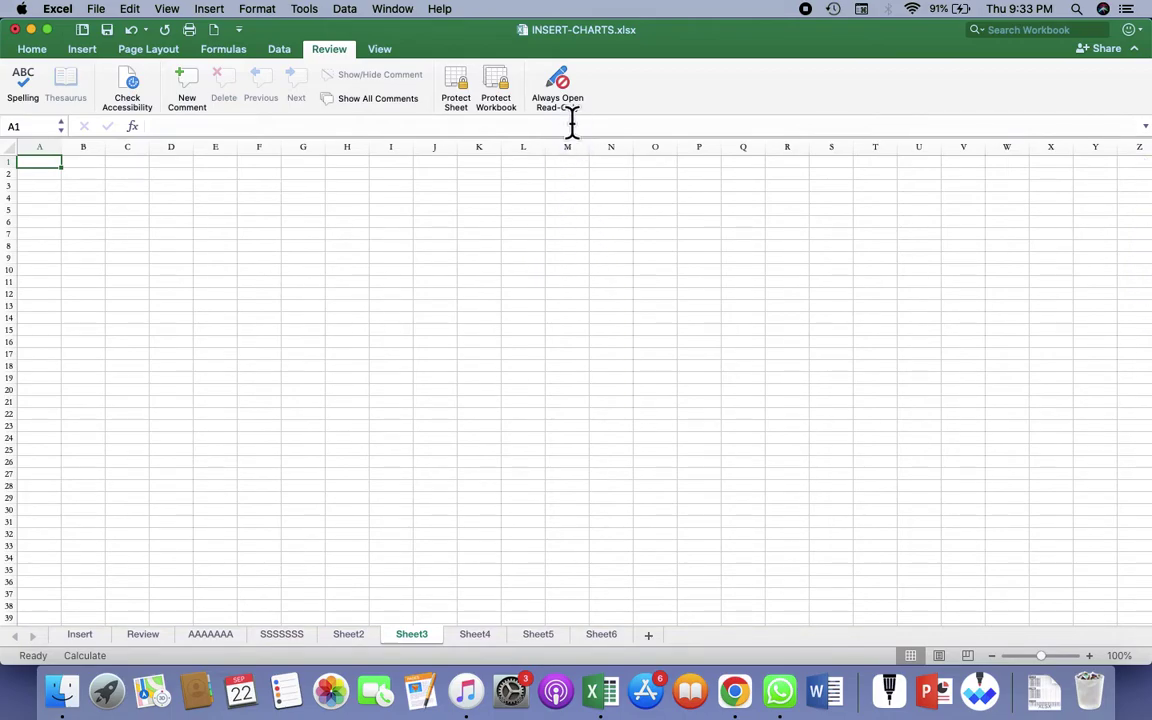
# Minimise INSERT-CHARTS, close the Finder Downloads window, and bring Book3 back in Excel.
pyautogui.click(31, 29)
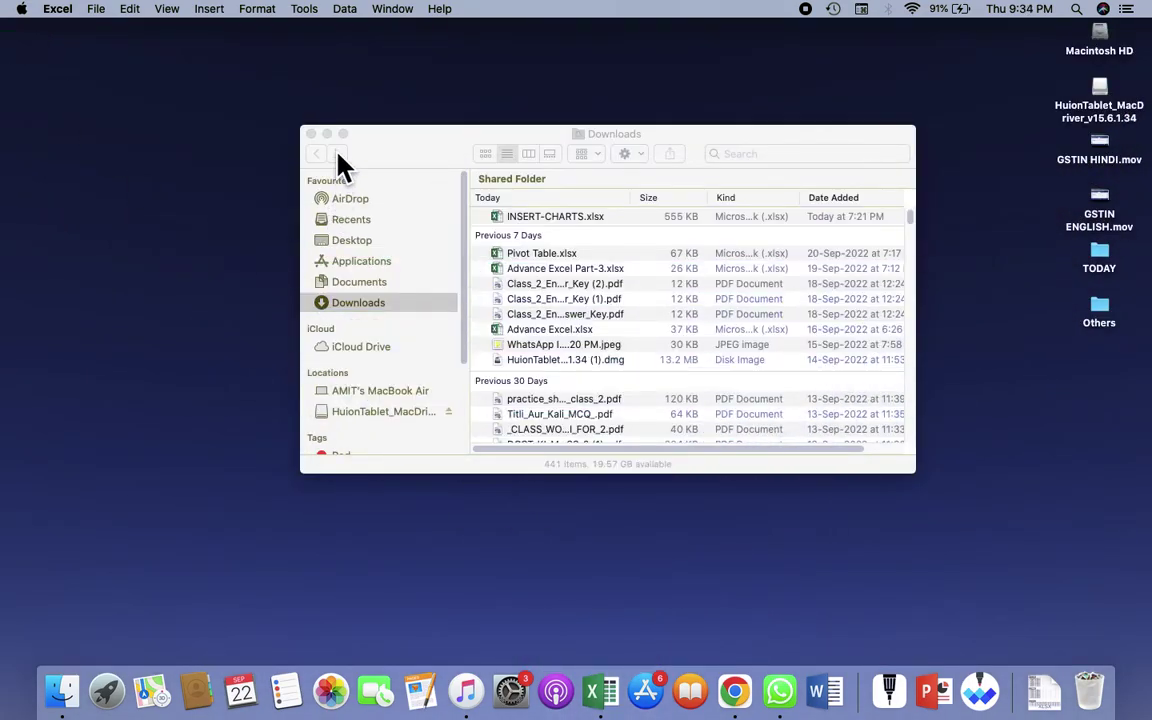
pyautogui.click(311, 134)
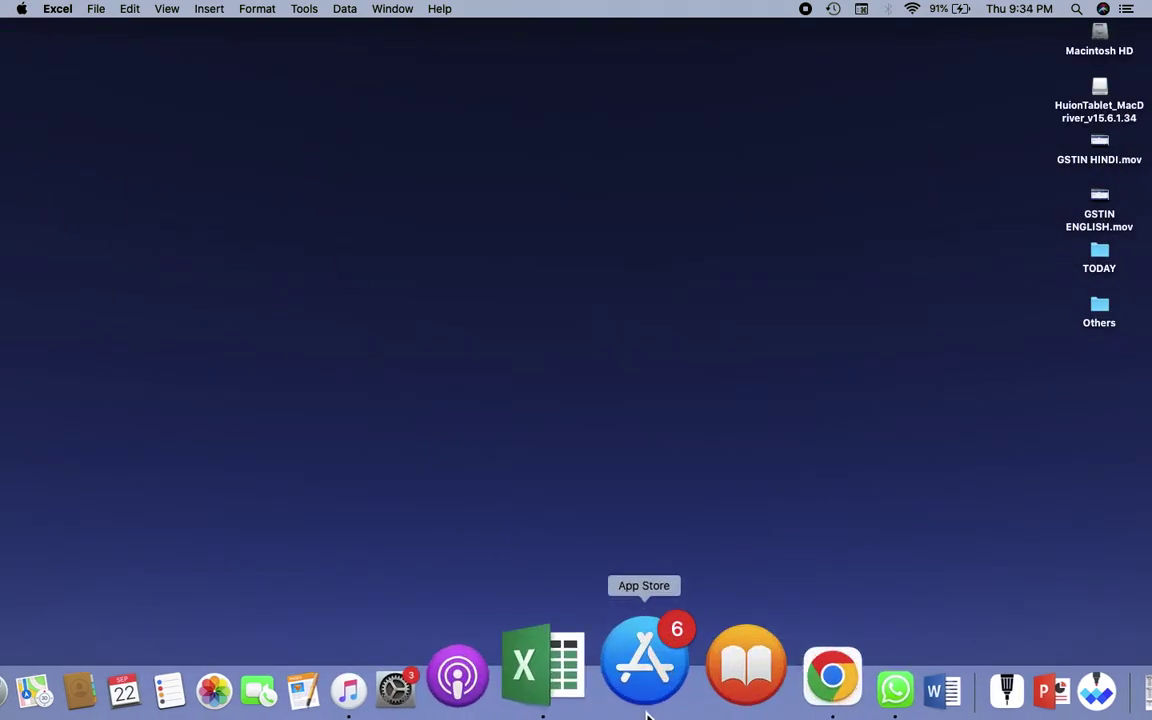
pyautogui.click(597, 689)
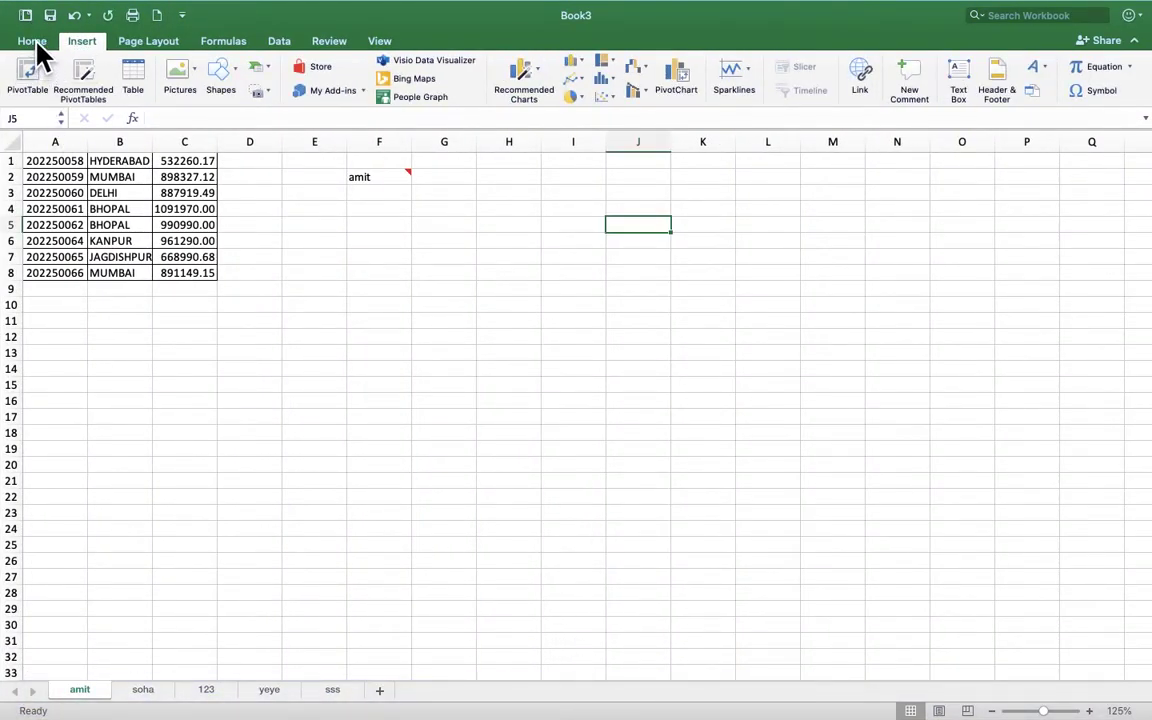
# Admit the two waiting guests in the video meeting window.
pyautogui.moveTo(33, 3)
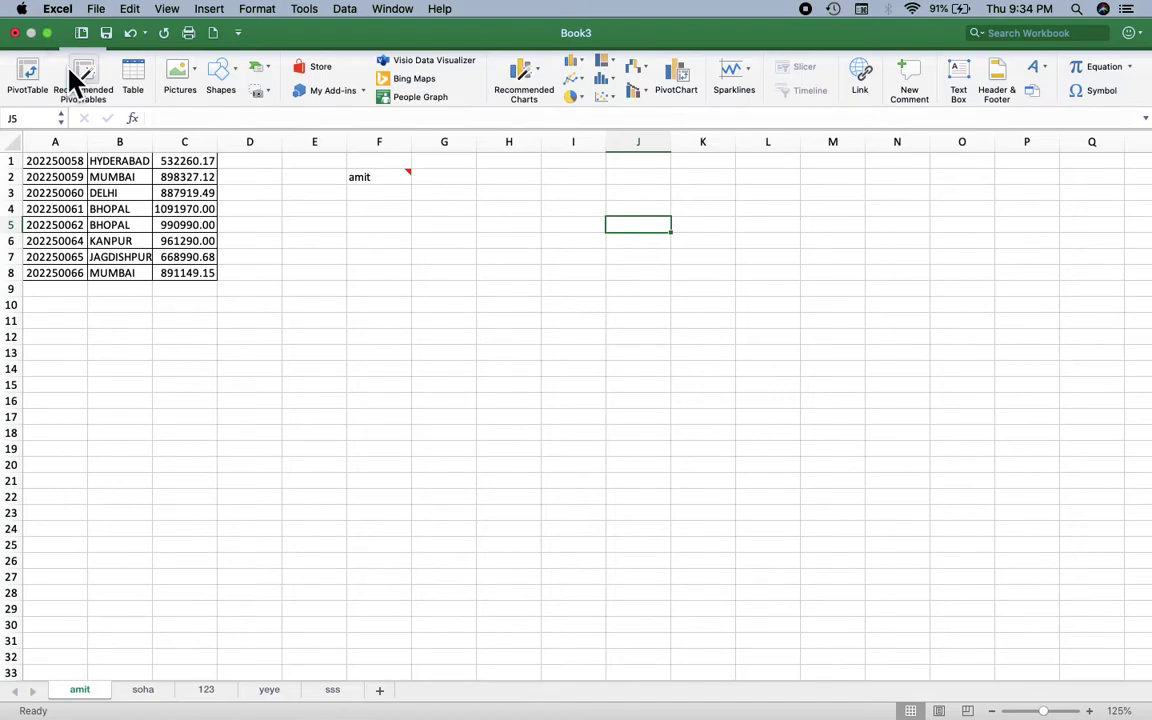
pyautogui.press('super+Tab')
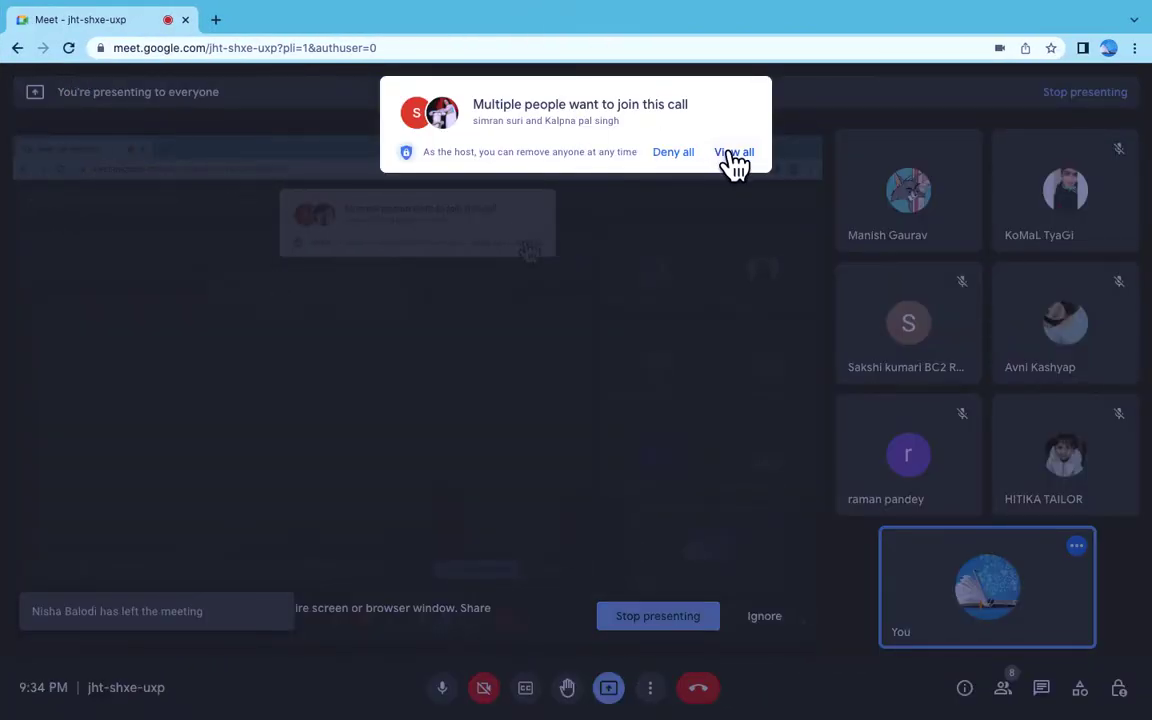
pyautogui.click(733, 153)
pyautogui.click(740, 172)
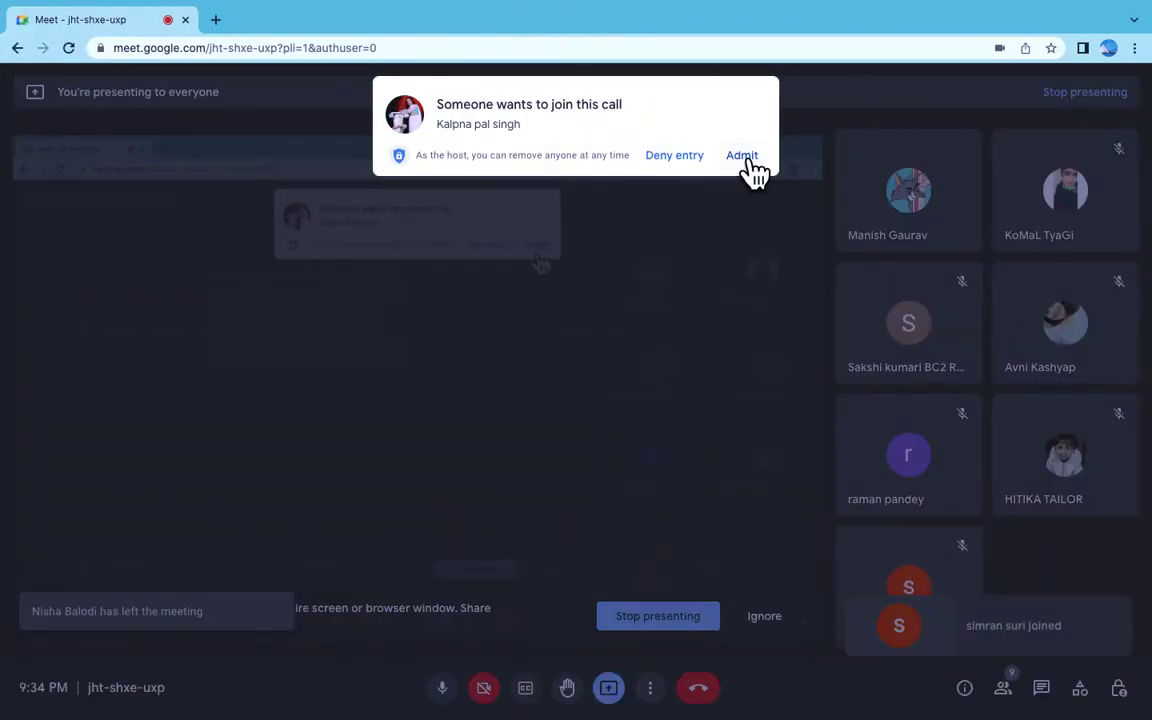
pyautogui.click(742, 160)
# Back in Excel, create a new blank workbook from File > New.
pyautogui.press('super+Tab')
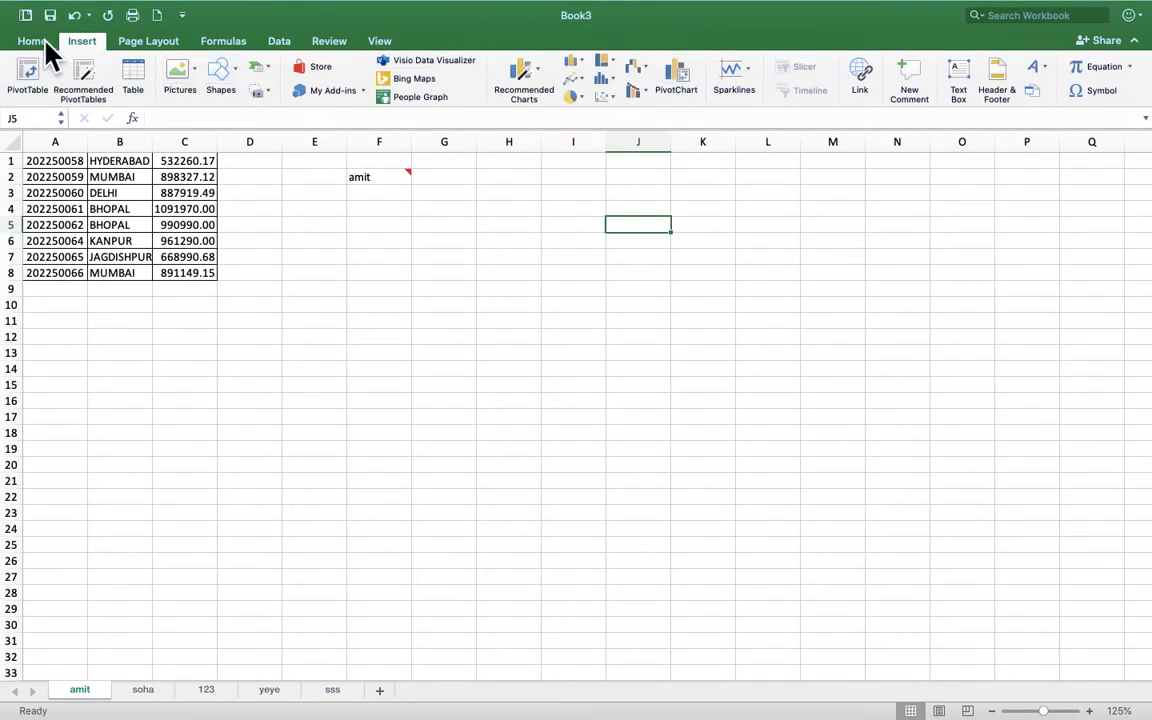
pyautogui.moveTo(45, 4)
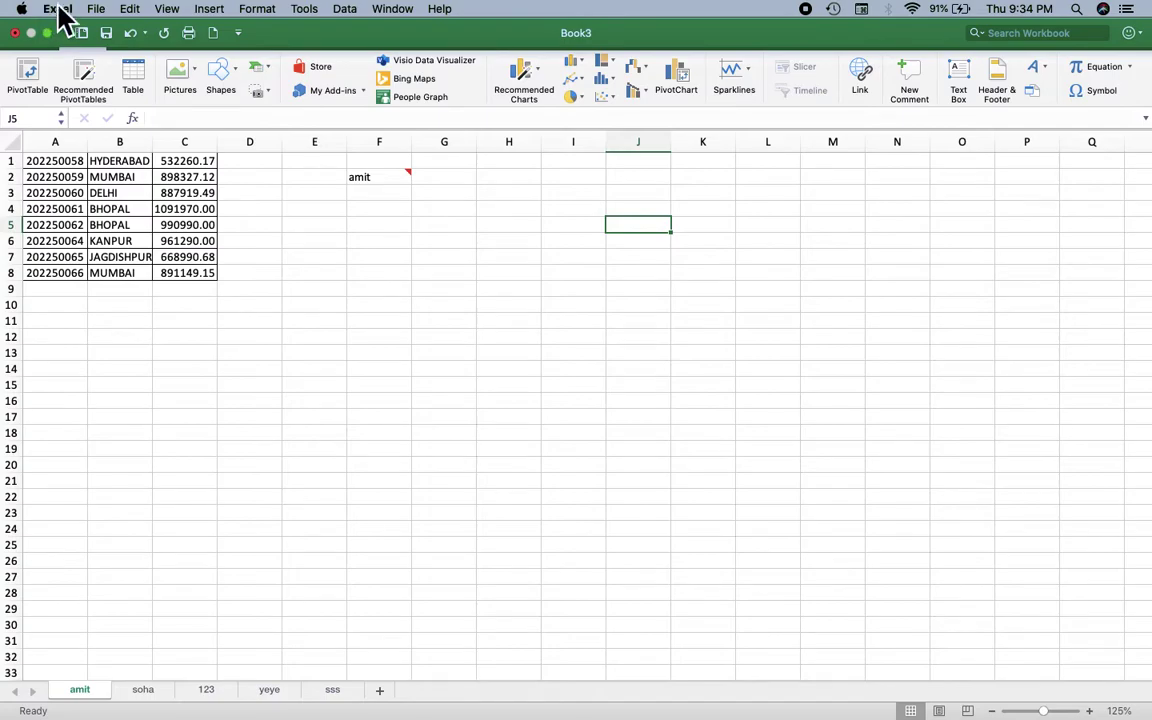
pyautogui.click(97, 10)
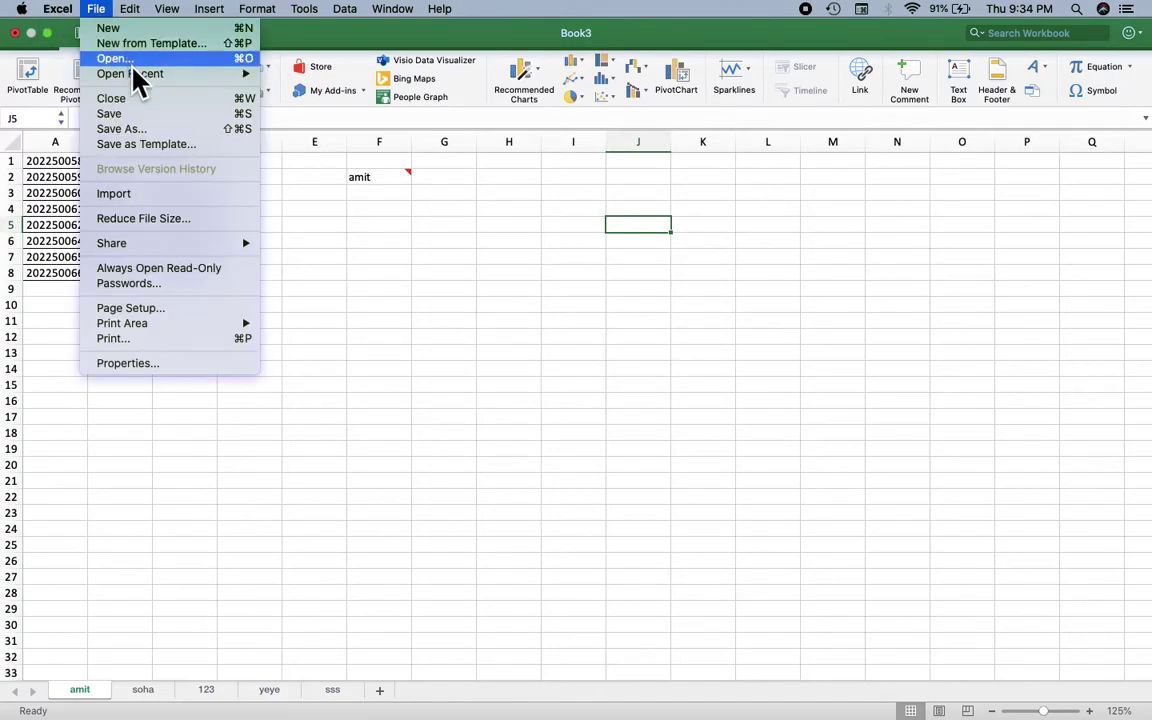
pyautogui.click(138, 44)
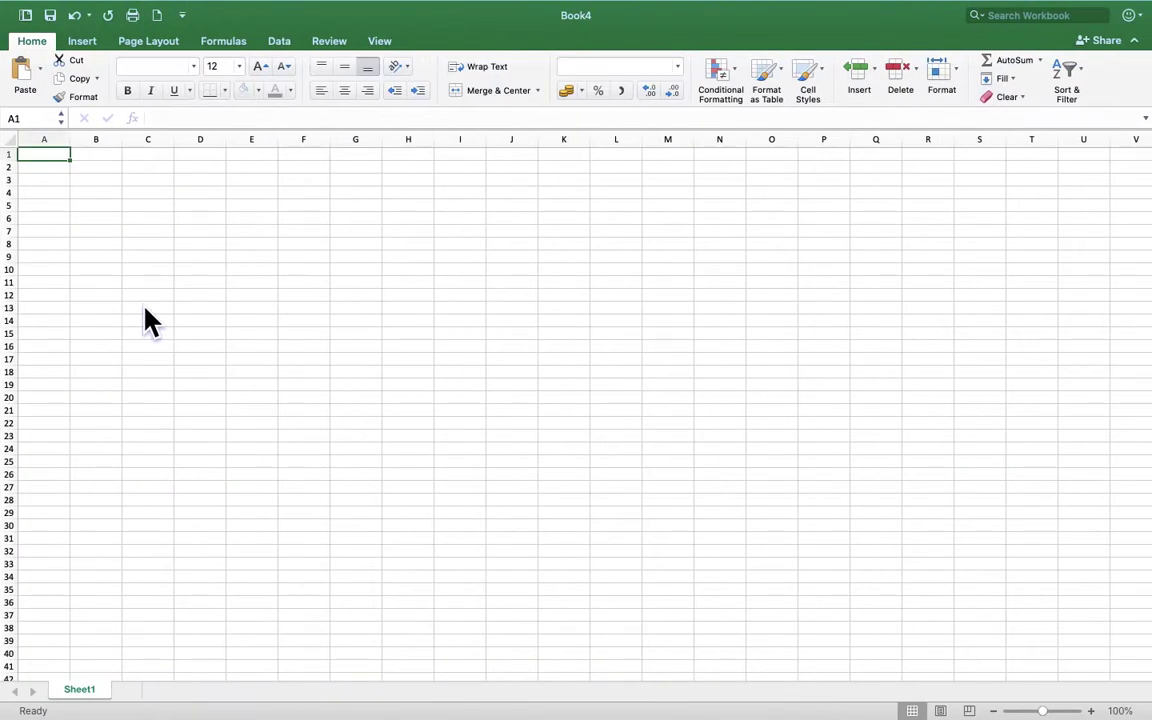
# Save the new blank workbook on the Desktop under the name READ ONLY.
pyautogui.click(137, 180)
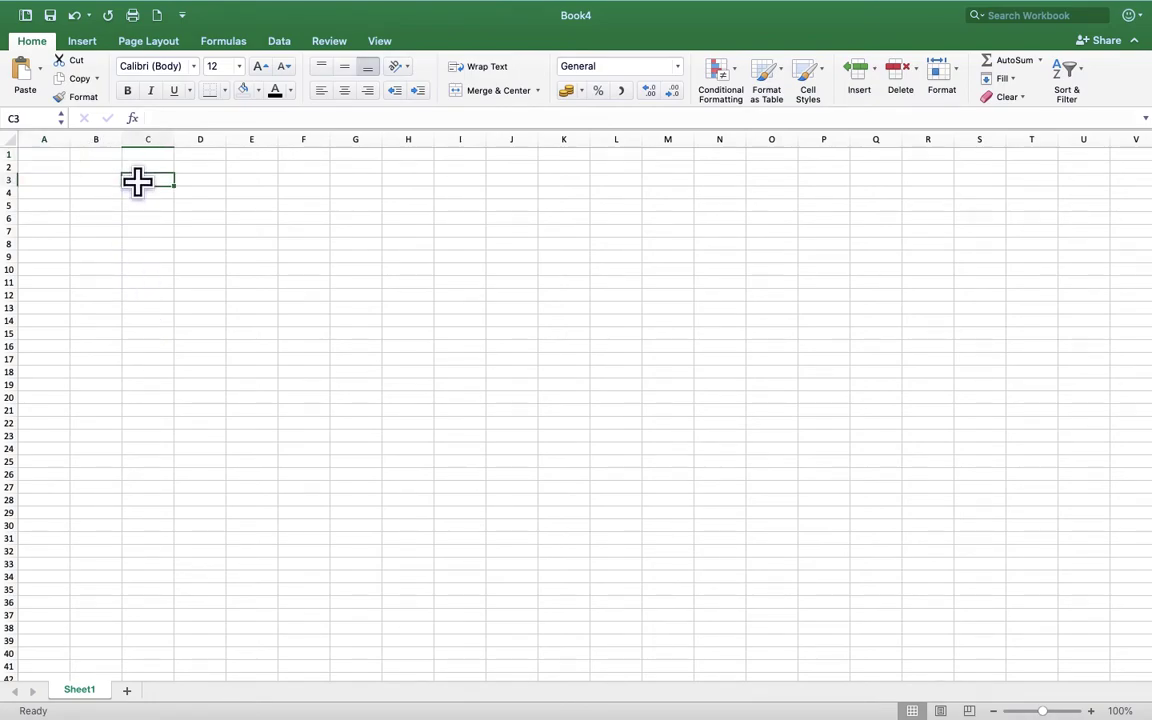
pyautogui.click(323, 46)
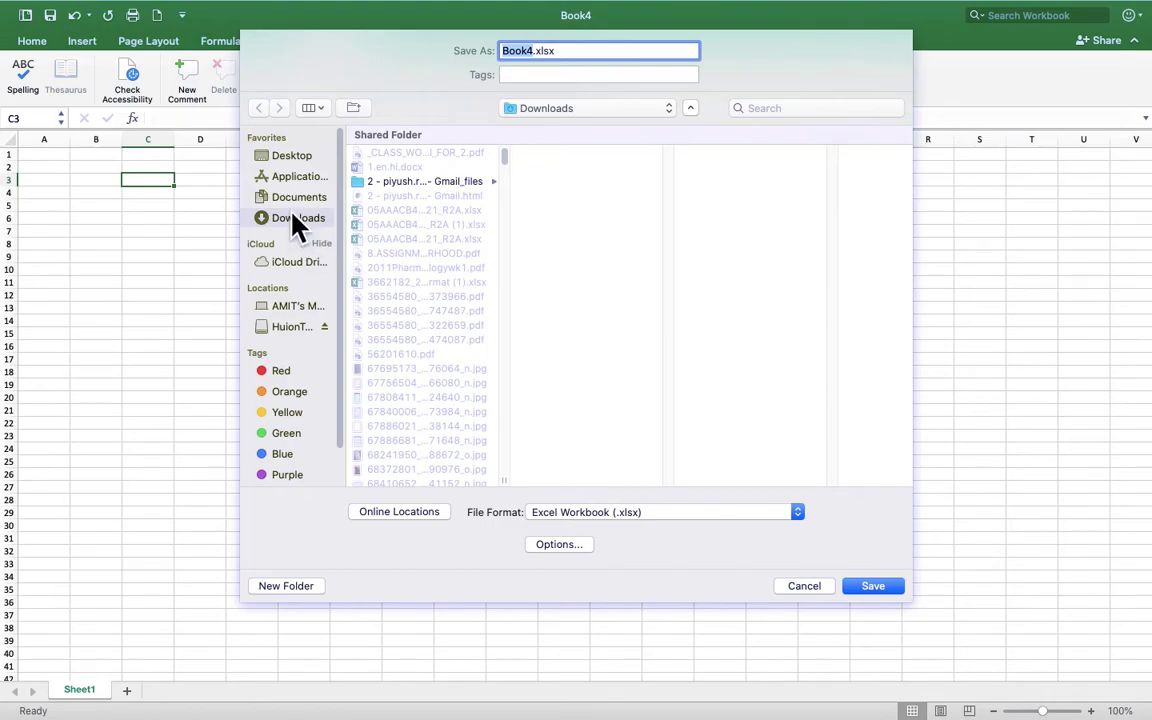
pyautogui.click(300, 158)
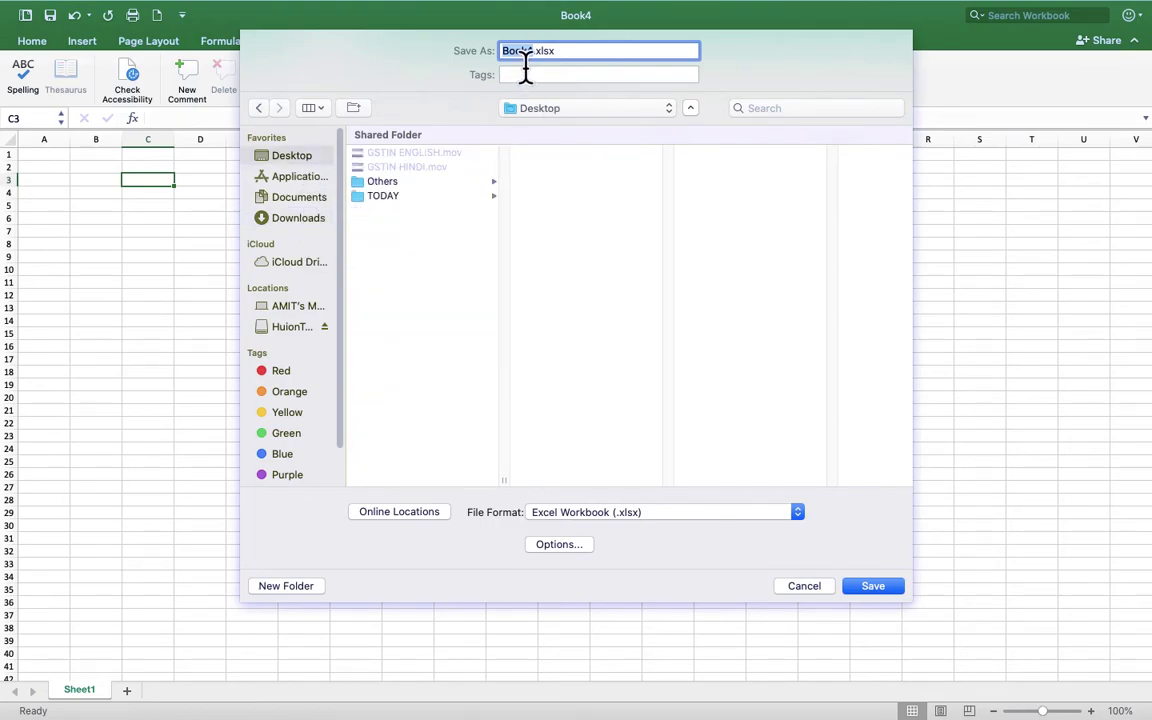
pyautogui.write('READ ONLY')
pyautogui.click(873, 586)
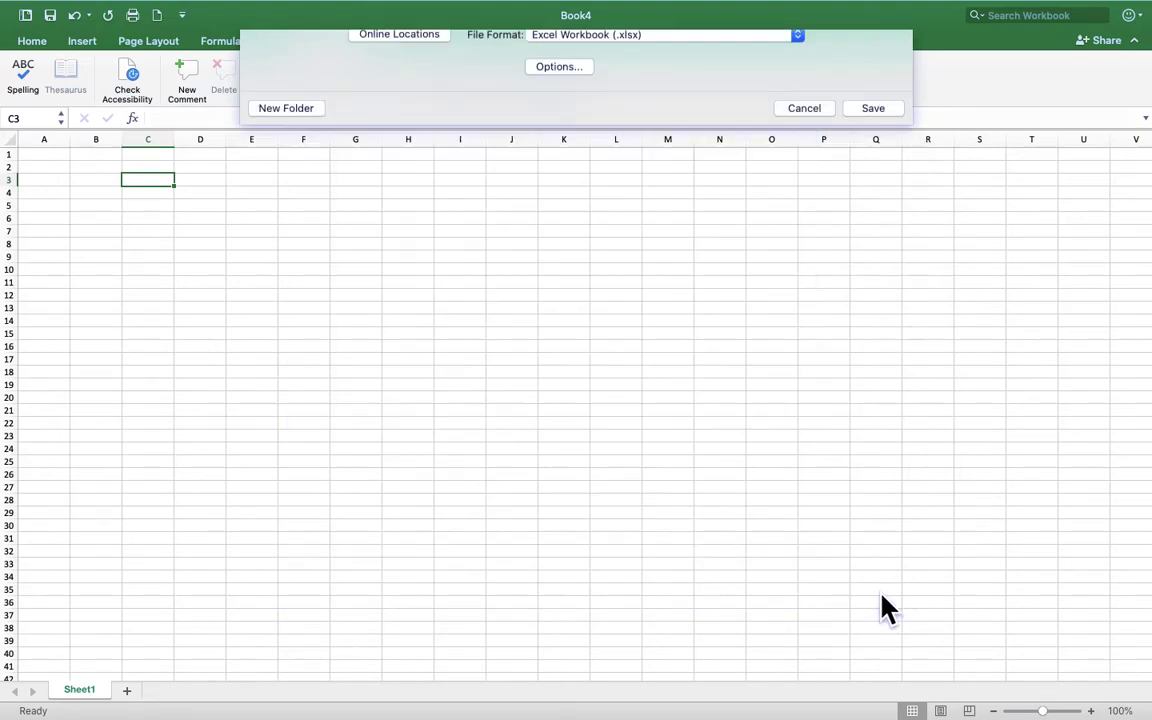
pyautogui.click(252, 166)
pyautogui.click(327, 43)
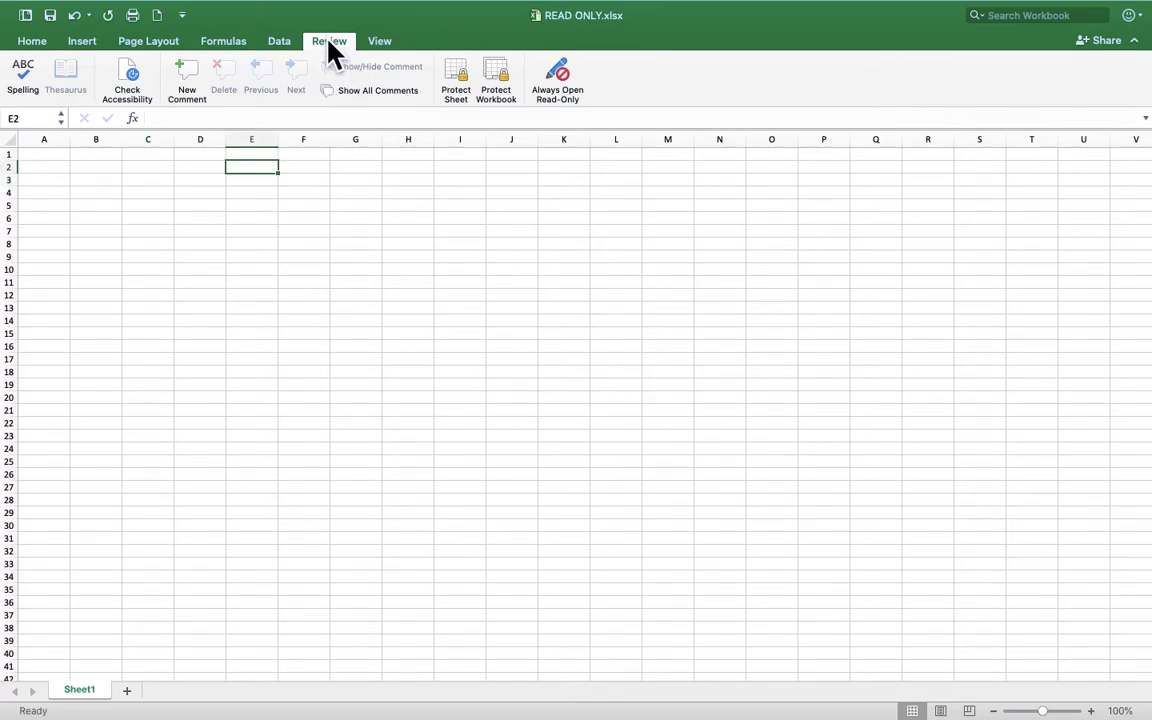
# Turn on Always Open Read-Only, save and close READ ONLY.xlsx, and hide Excel.
pyautogui.click(565, 76)
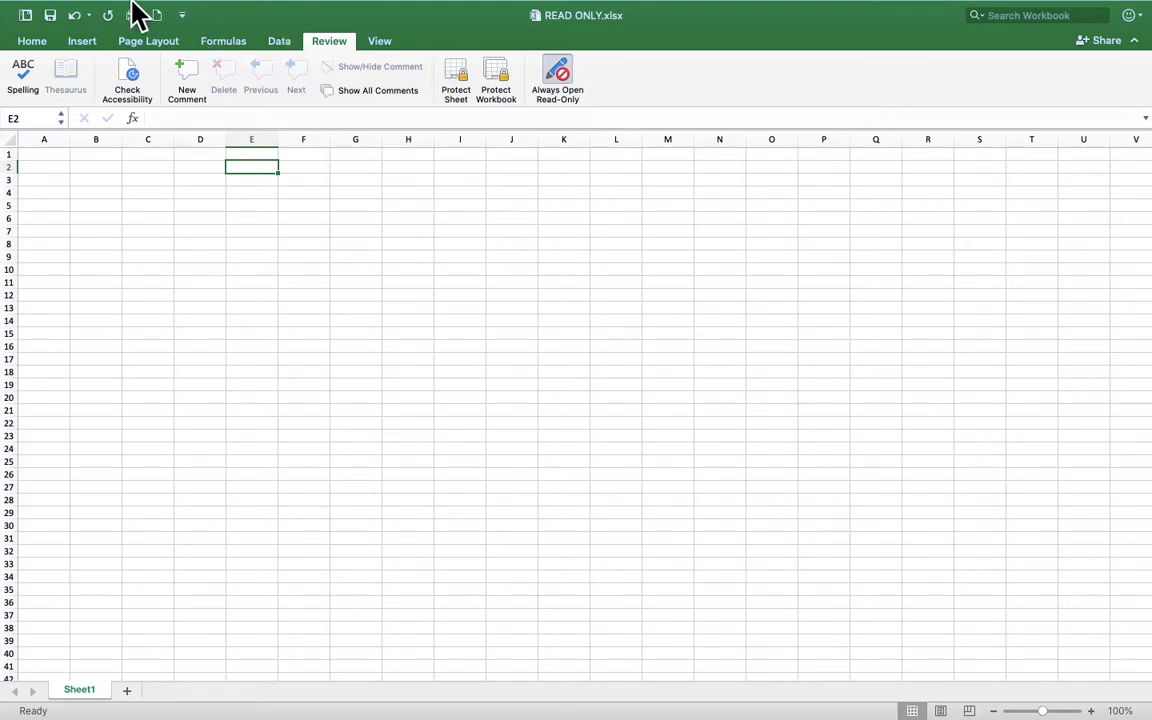
pyautogui.click(49, 16)
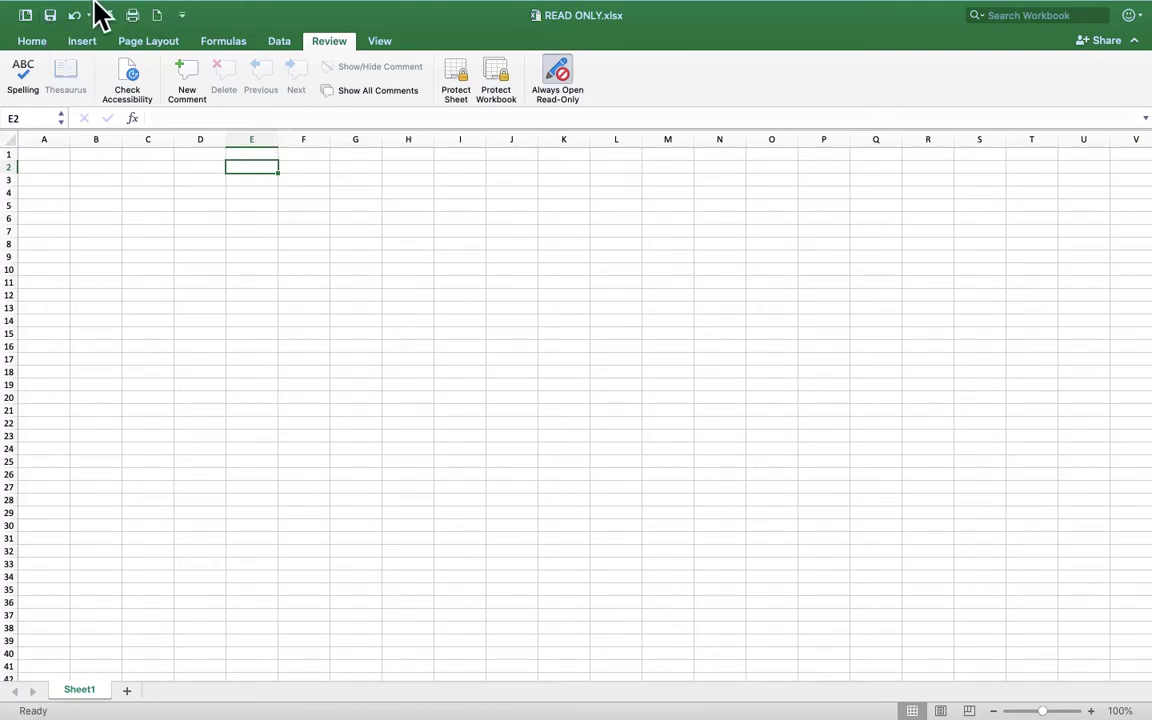
pyautogui.moveTo(49, 3)
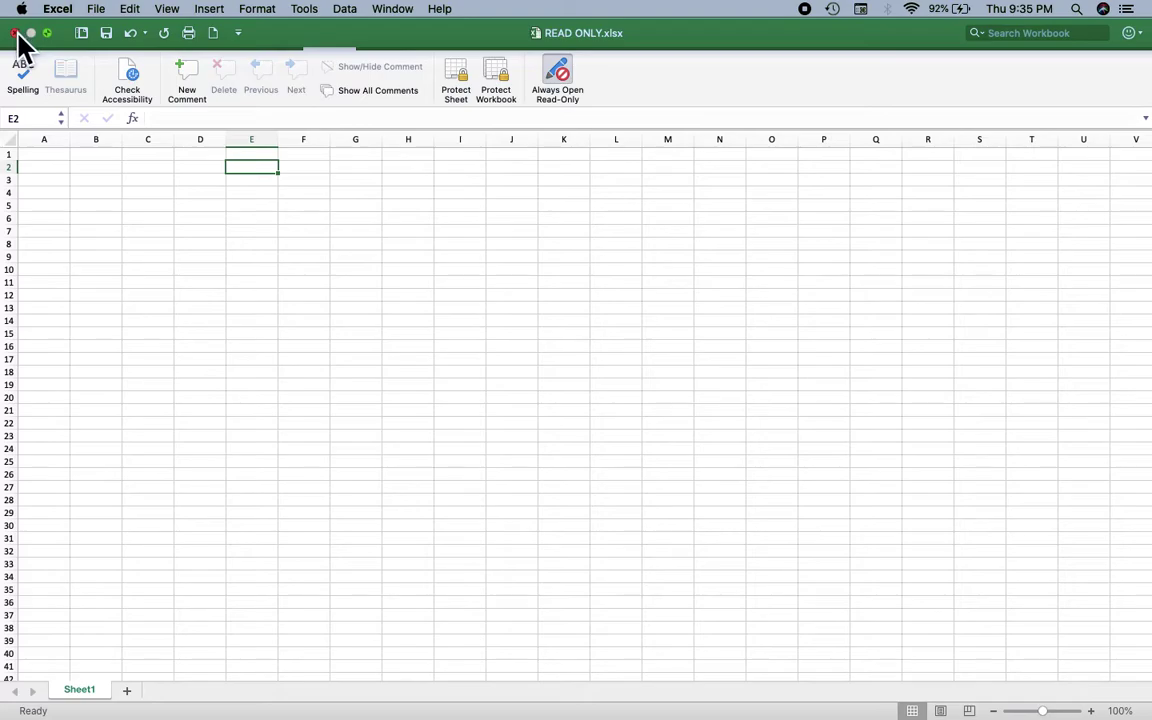
pyautogui.click(14, 33)
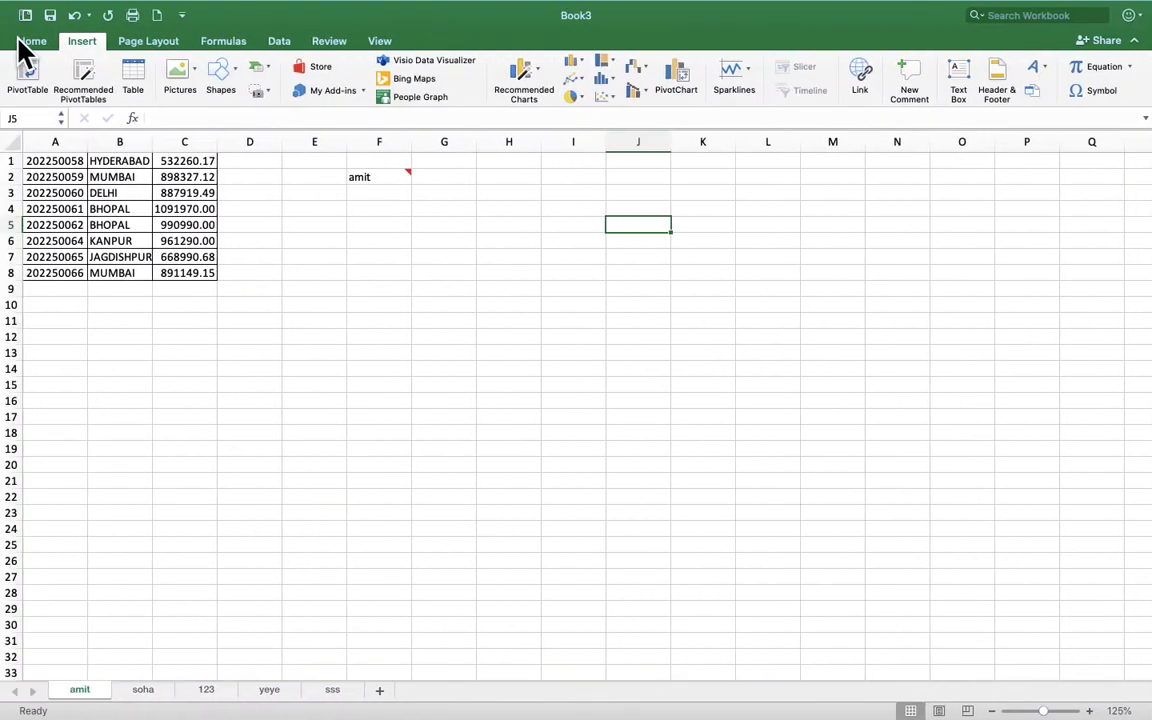
pyautogui.press('super+h')
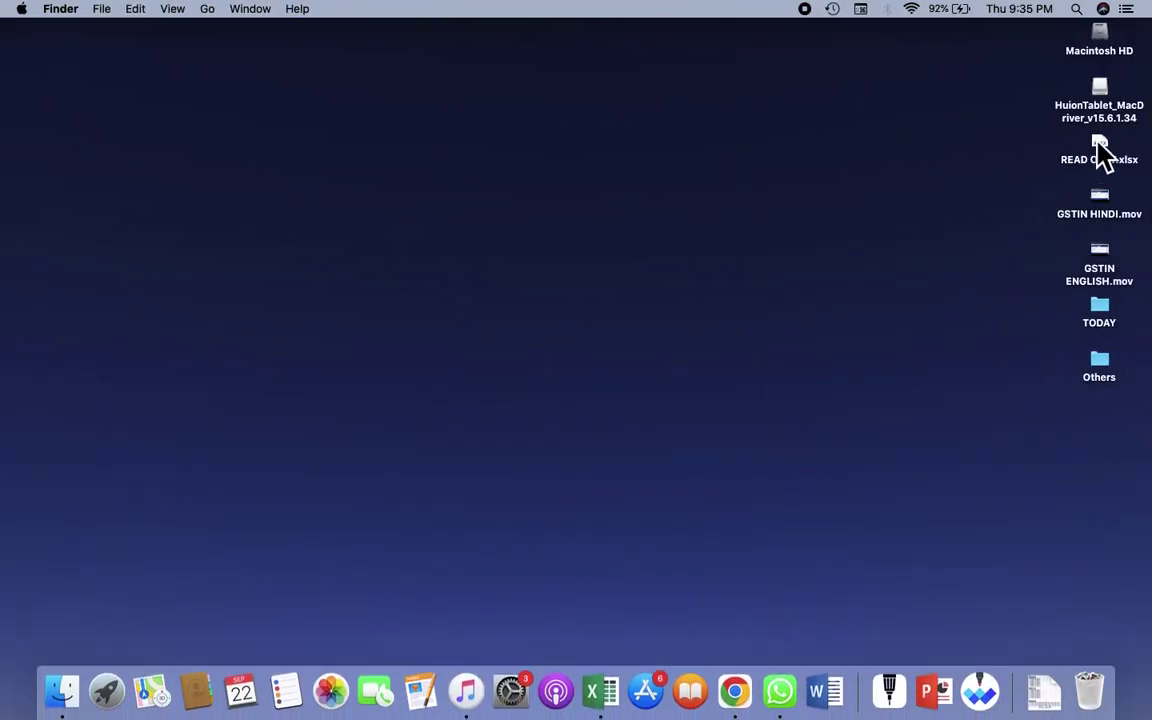
# Reposition the READ ONLY.xlsx desktop icon, then open it in Excel as read-only.
pyautogui.moveTo(1103, 155); pyautogui.dragTo(800, 215)
pyautogui.moveTo(1106, 154); pyautogui.dragTo(1131, 452)
pyautogui.moveTo(1098, 158); pyautogui.dragTo(1118, 165)
pyautogui.doubleClick(1113, 160)
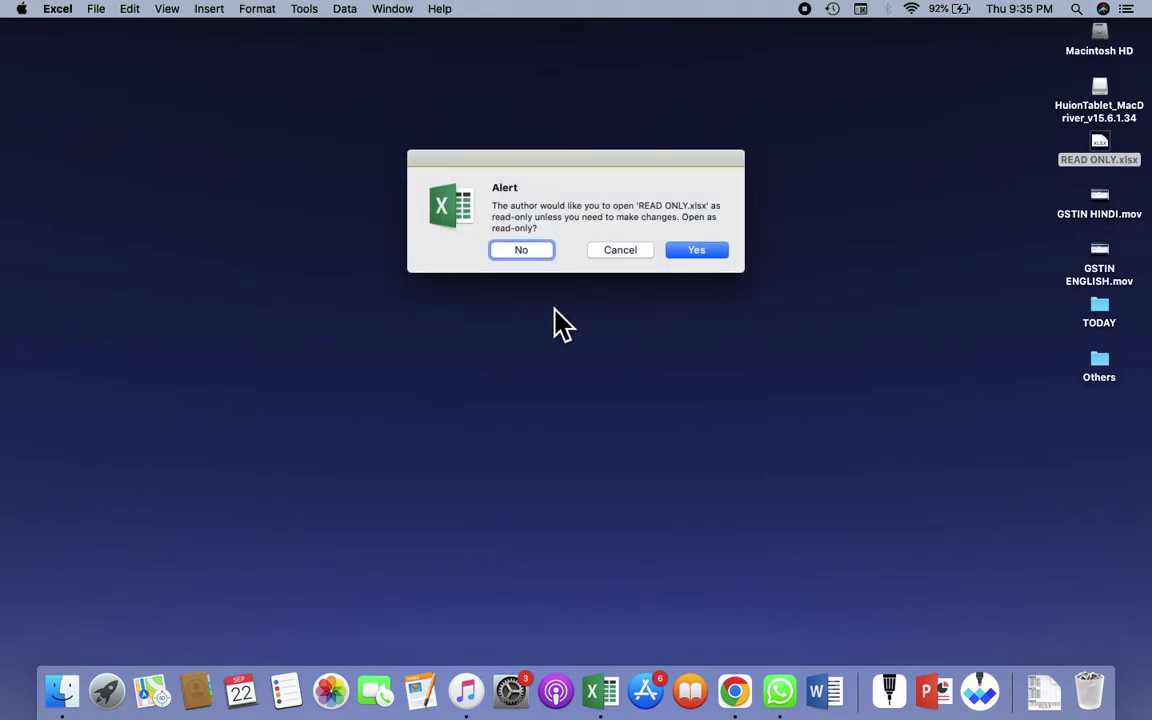
pyautogui.click(700, 257)
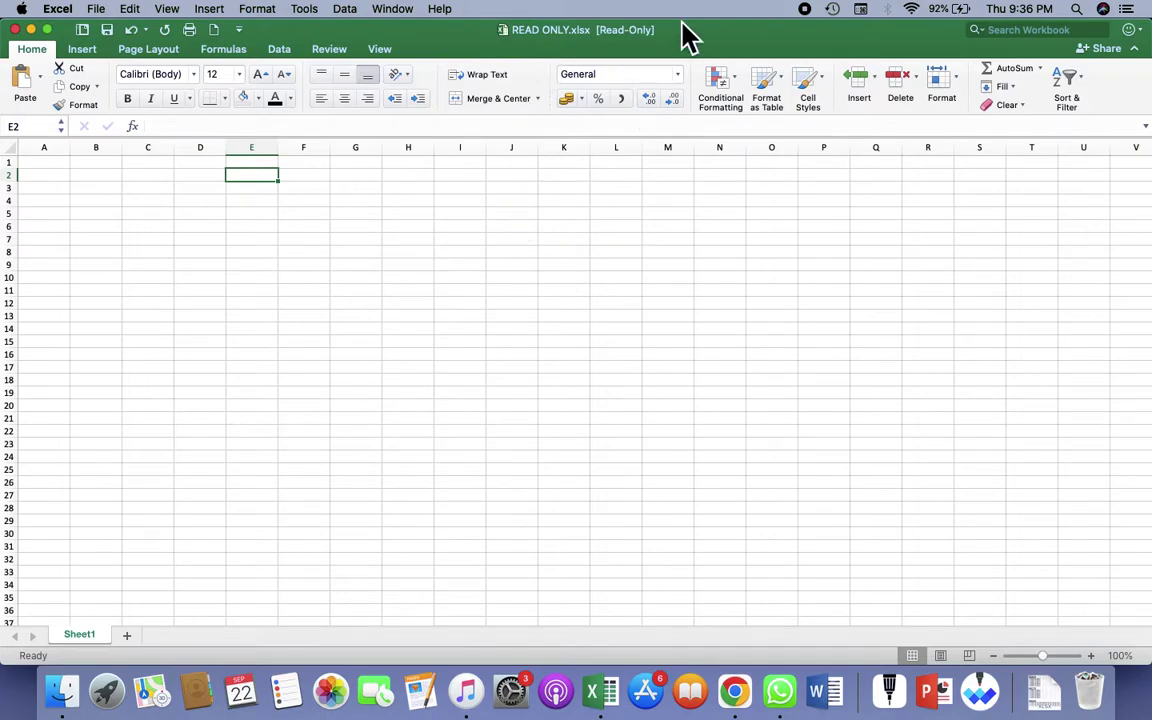
# Enter DDDD in F5, attempt a save that gets refused, then close the file unsaved.
pyautogui.click(327, 208)
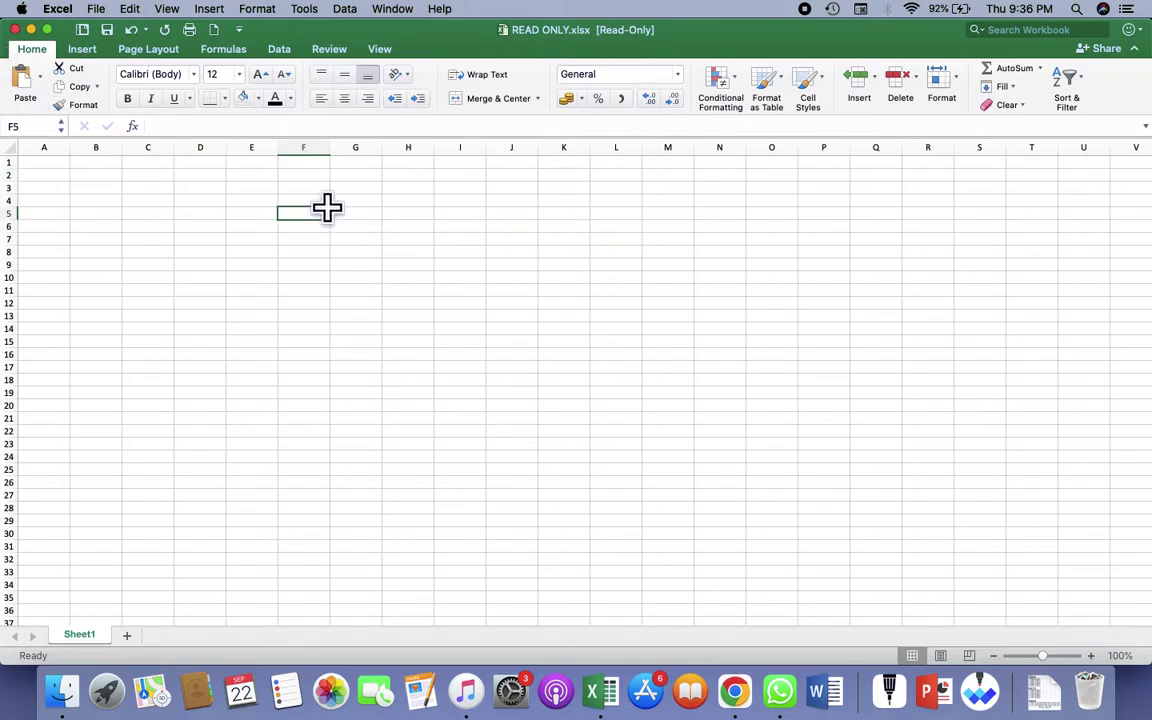
pyautogui.write('DDDD')
pyautogui.press('Return')
pyautogui.press('super+s')
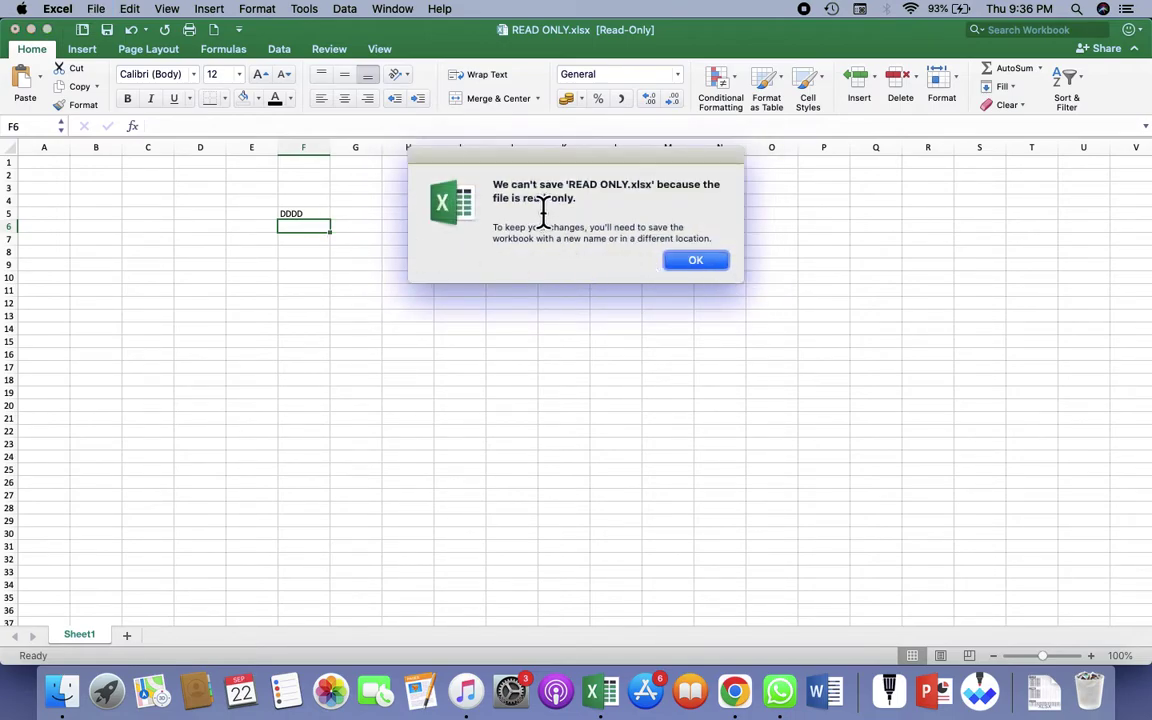
pyautogui.click(697, 264)
pyautogui.press('Escape')
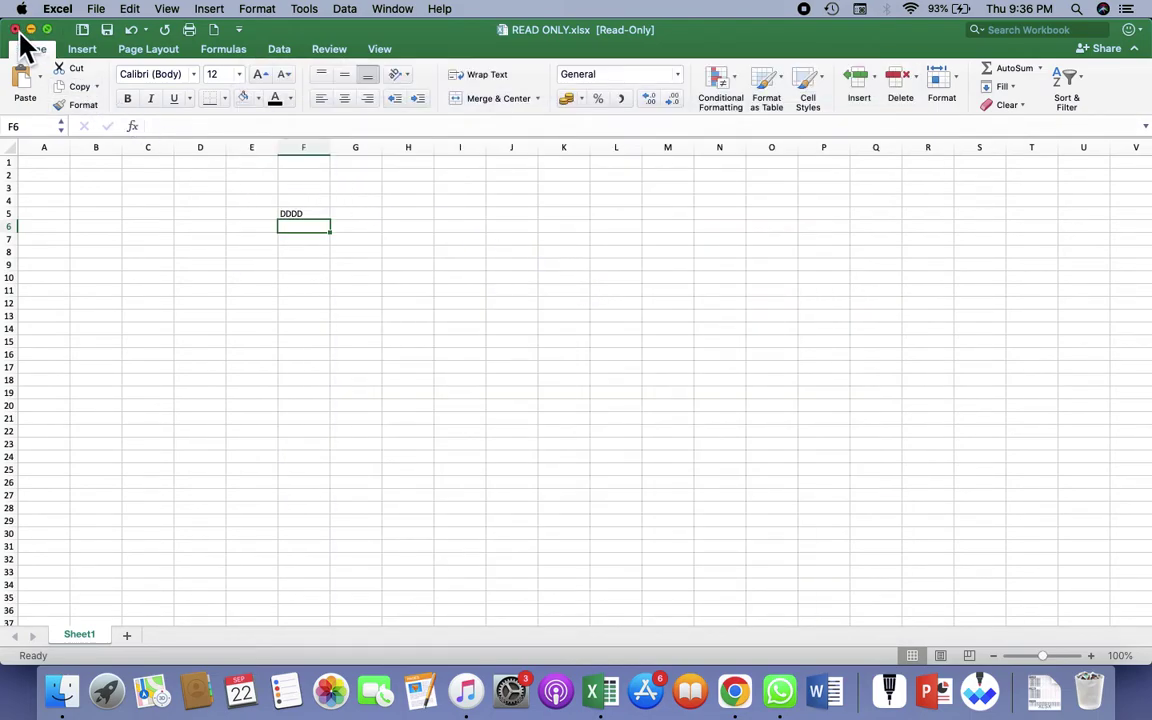
pyautogui.click(15, 29)
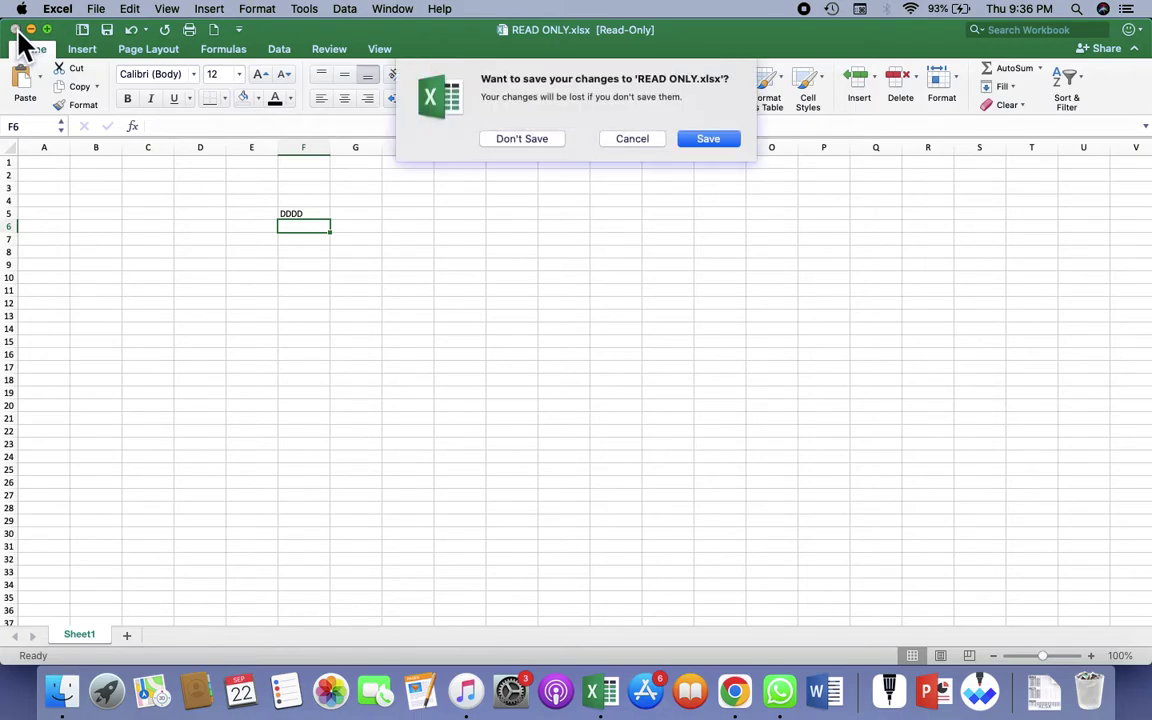
pyautogui.press('Escape')
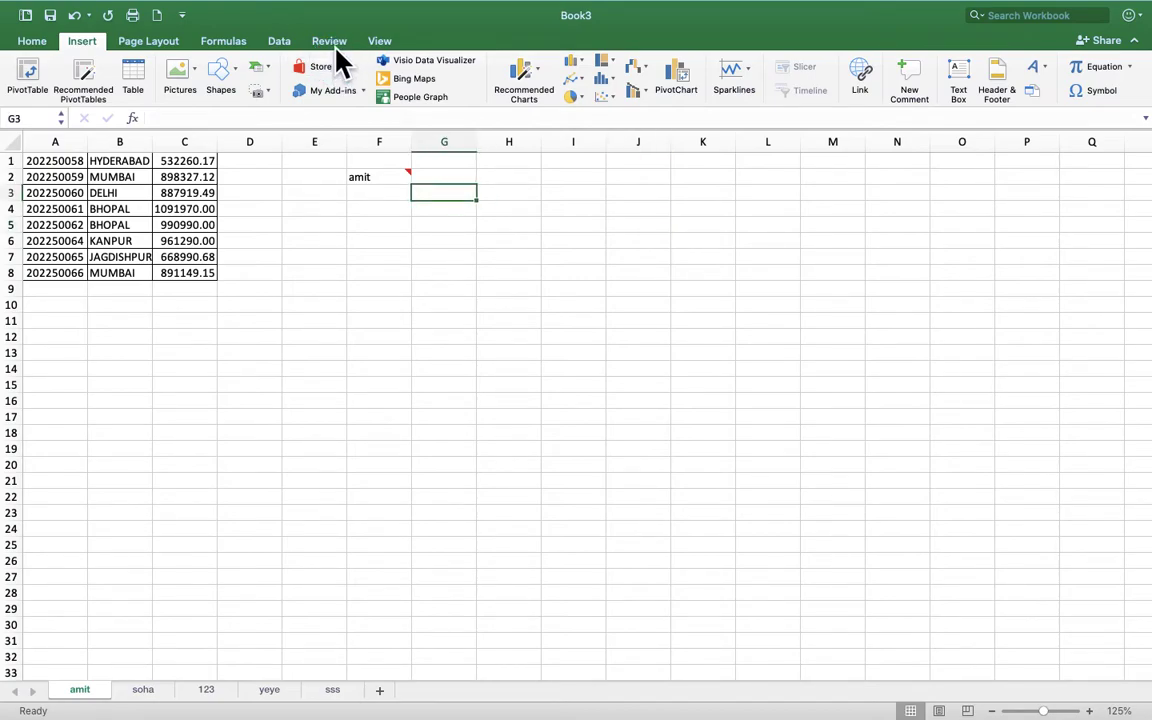
# Show the Review tab, then minimise Book3 to reveal the desktop.
pyautogui.click(334, 45)
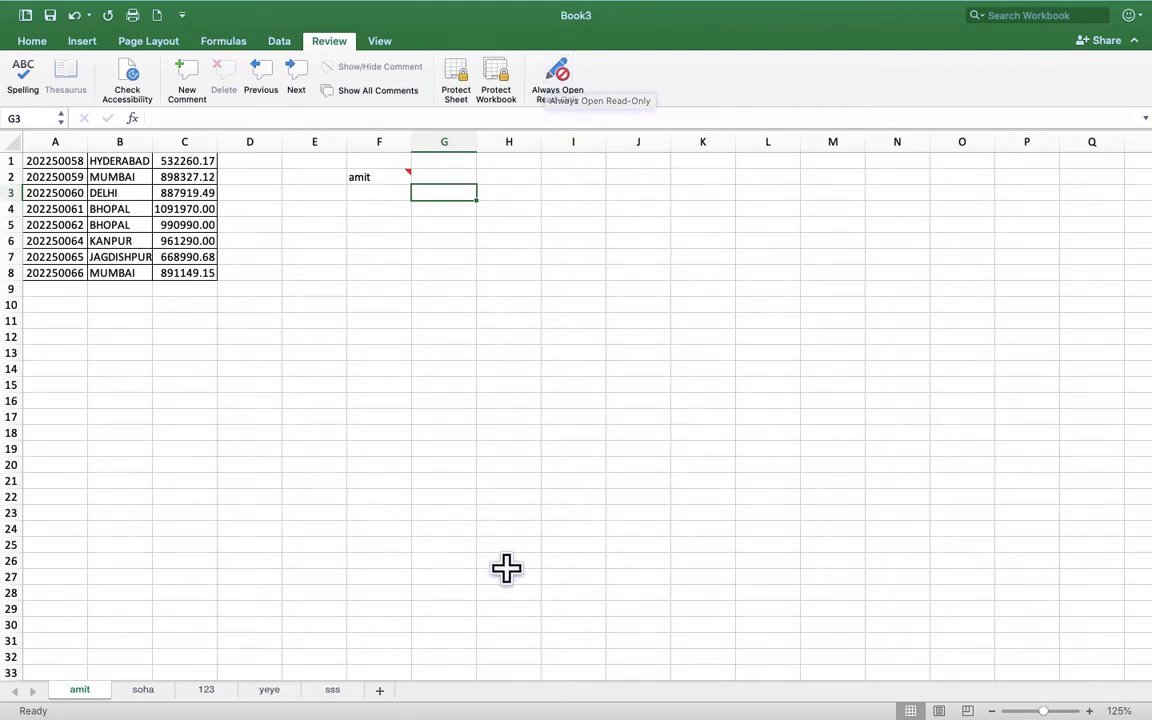
pyautogui.press('super+m')
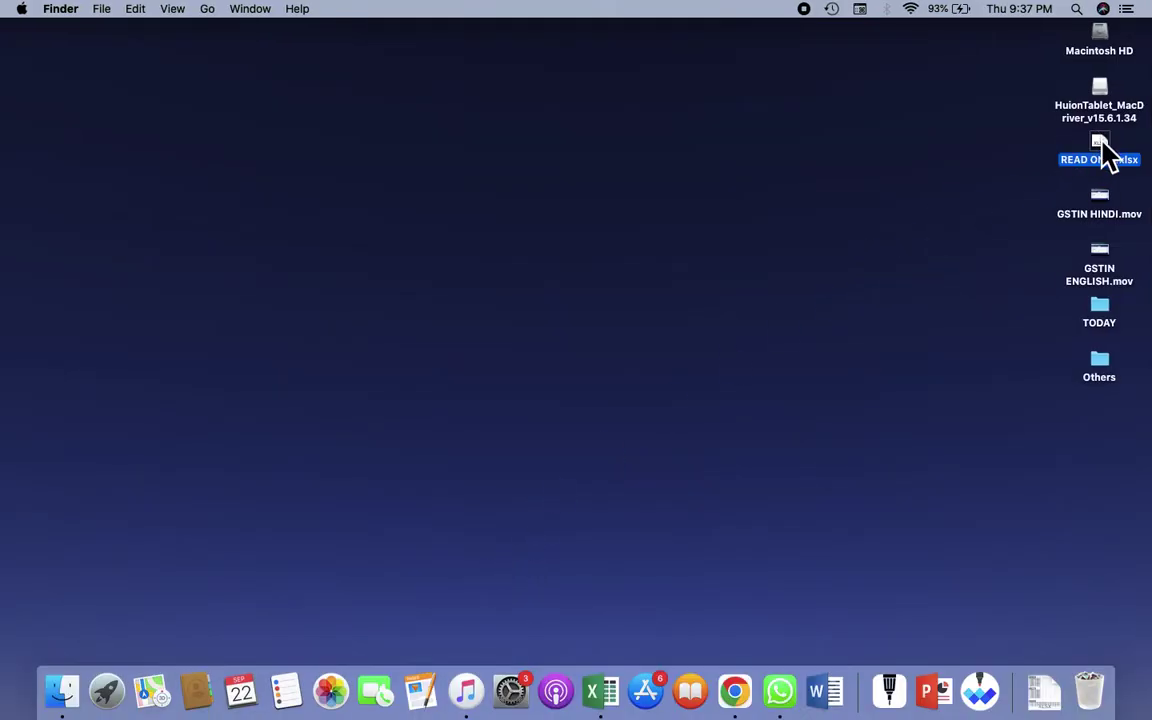
# Open READ ONLY.xlsx from the desktop, choosing not to open it read-only.
pyautogui.doubleClick(1104, 146)
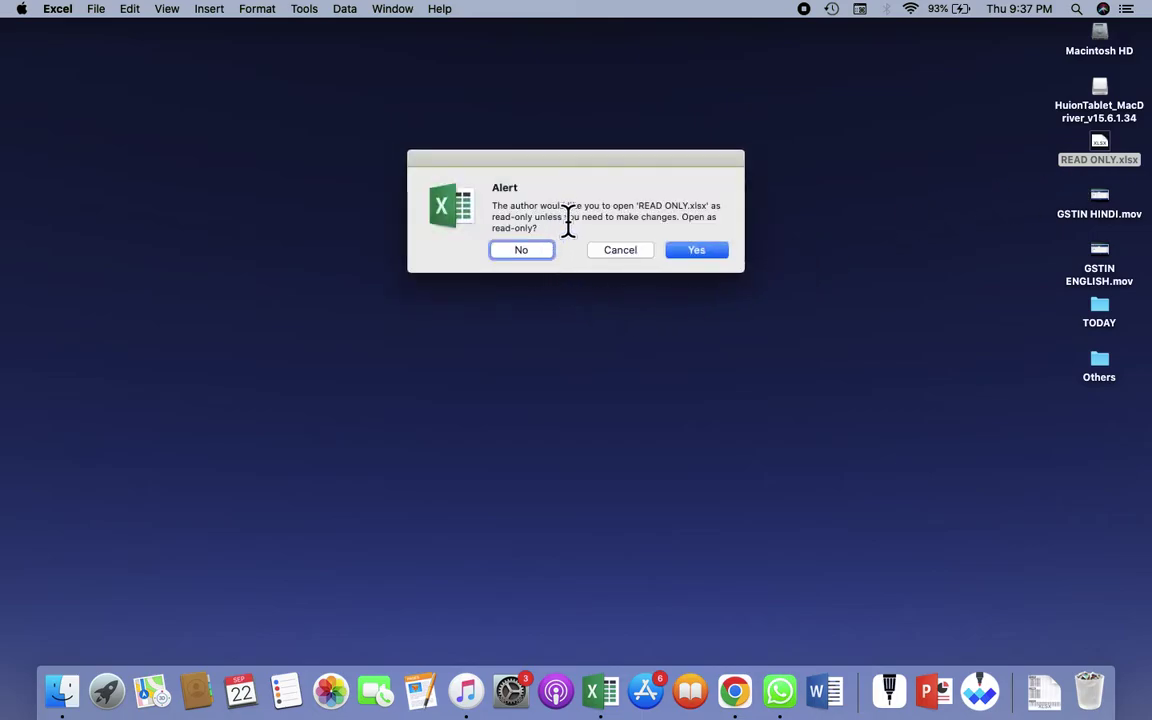
pyautogui.click(690, 252)
pyautogui.click(505, 252)
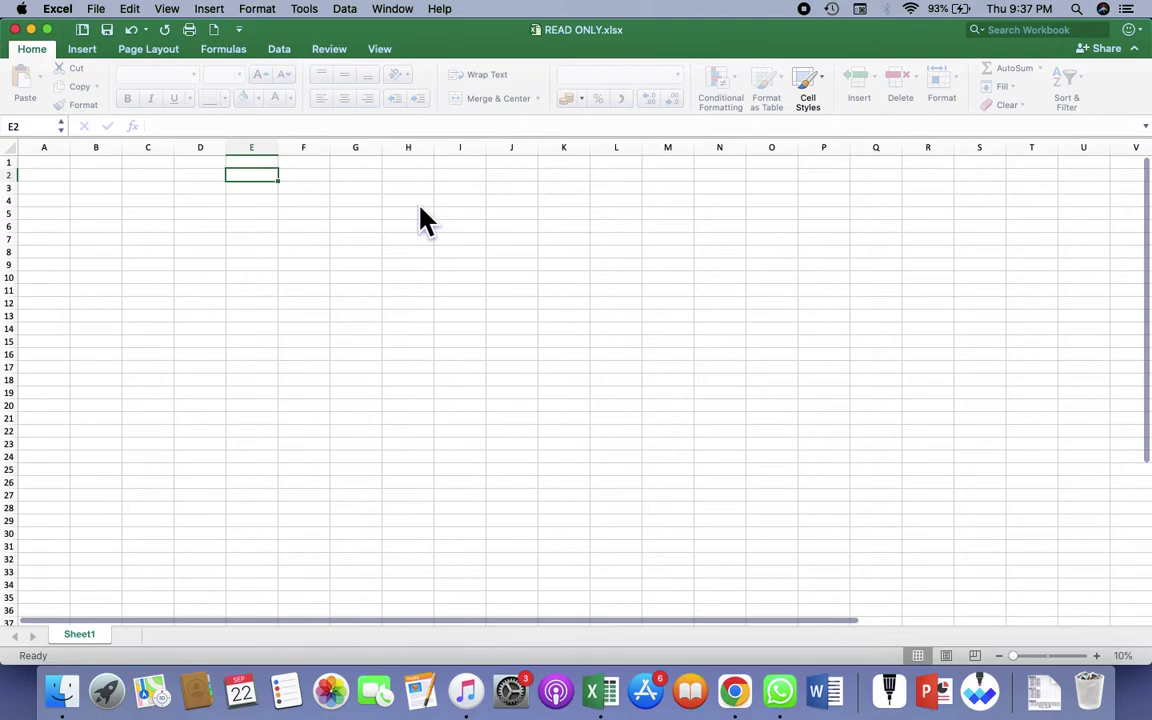
# Type HSAFSAFAS in cell H4, save the workbook, and reopen READ ONLY.xlsx.
pyautogui.click(417, 203)
pyautogui.write('HSAFSAFAS')
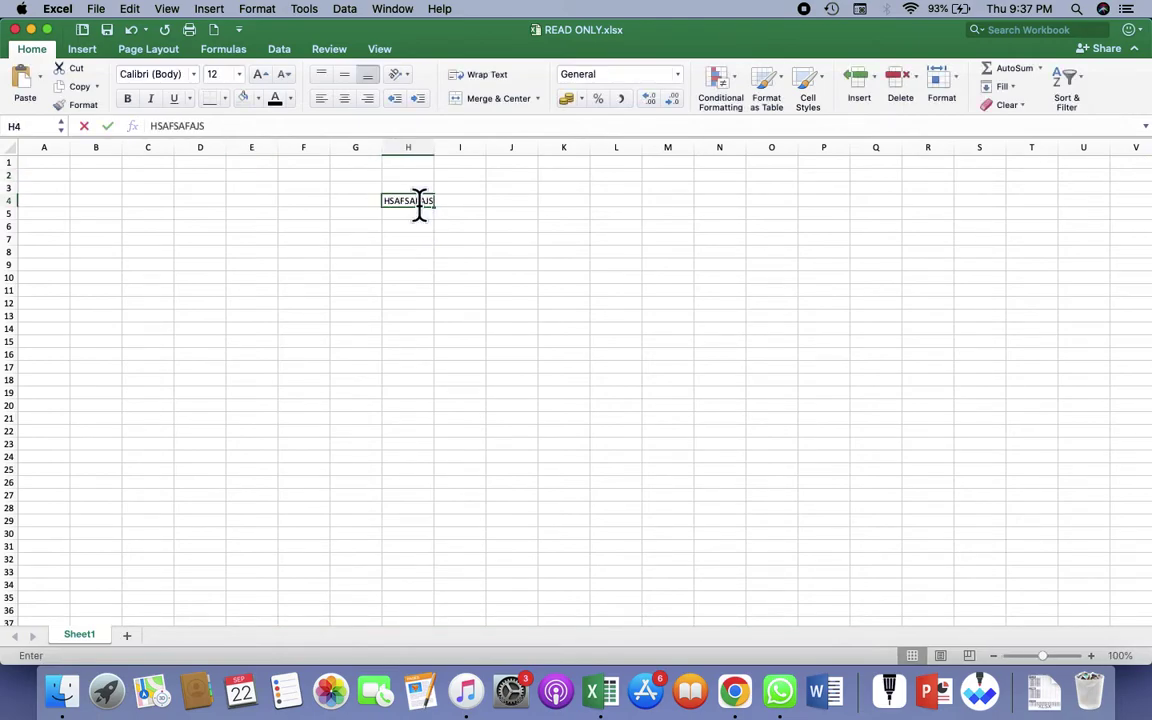
pyautogui.press('Return')
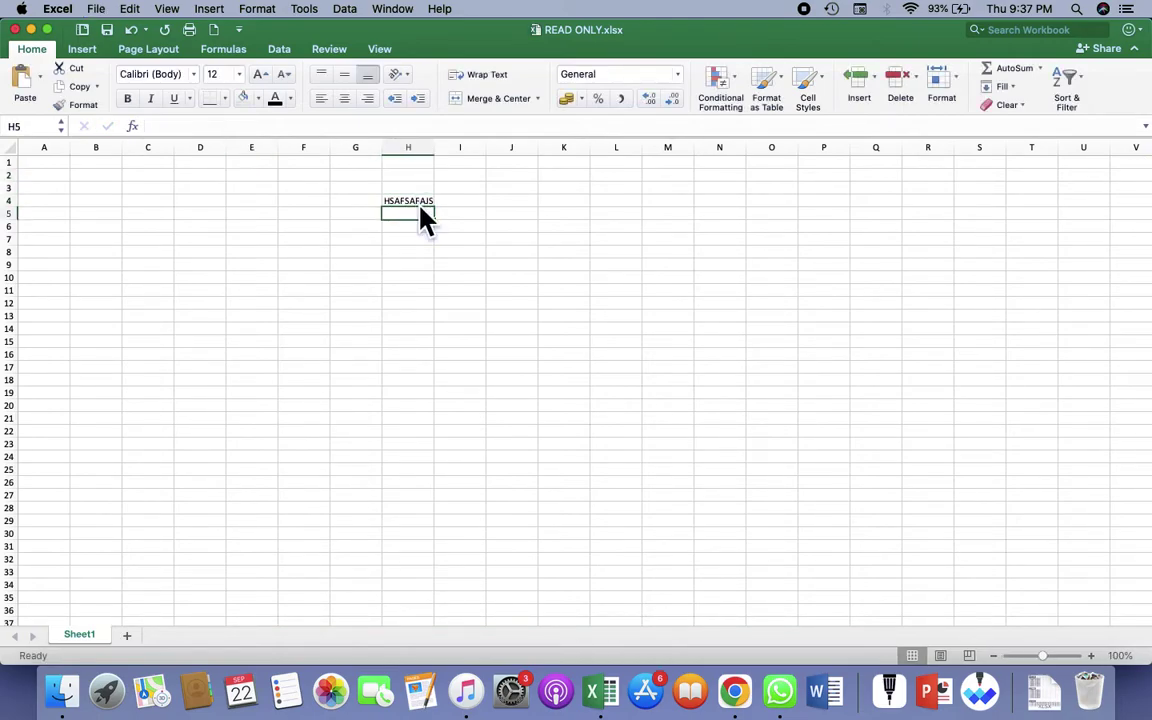
pyautogui.click(104, 30)
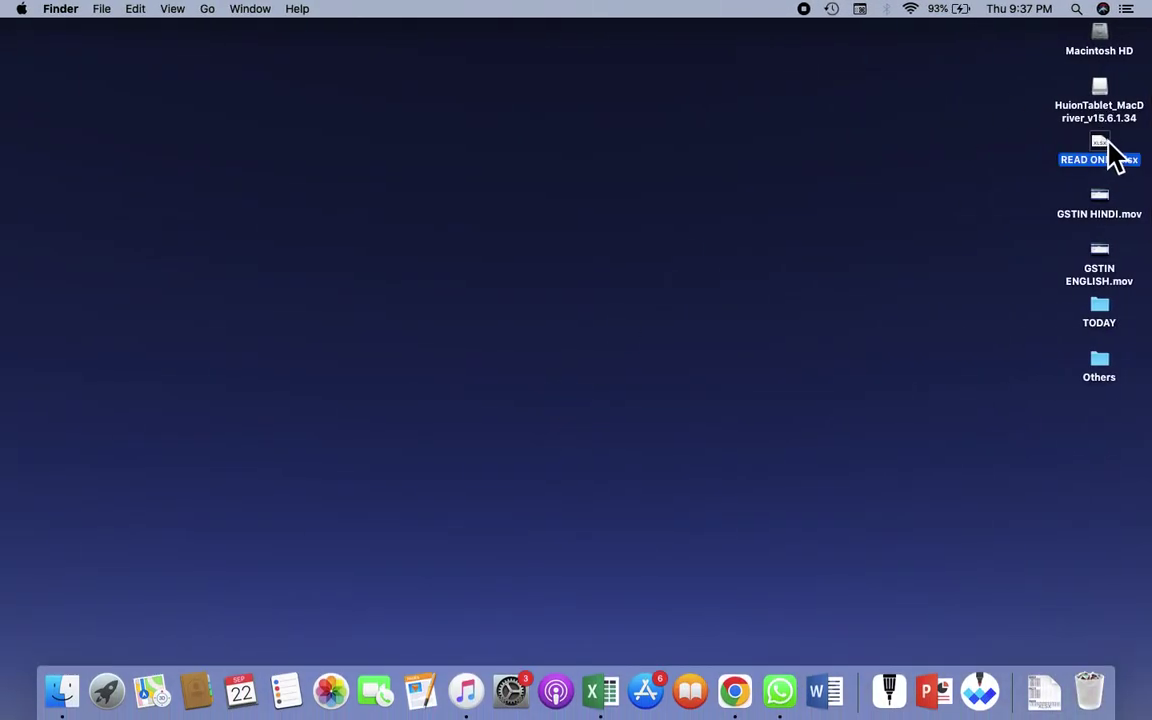
pyautogui.doubleClick(1099, 142)
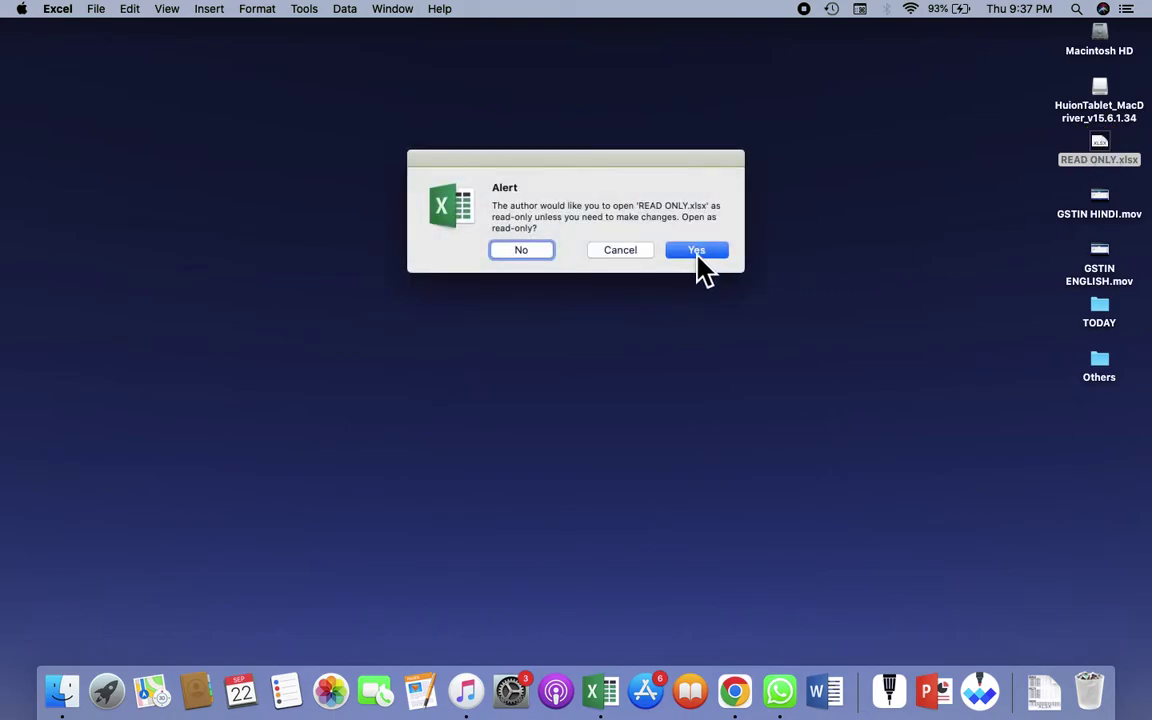
# Open READ ONLY.xlsx with editing allowed, check its Review tab, select K6, then close it.
pyautogui.click(523, 252)
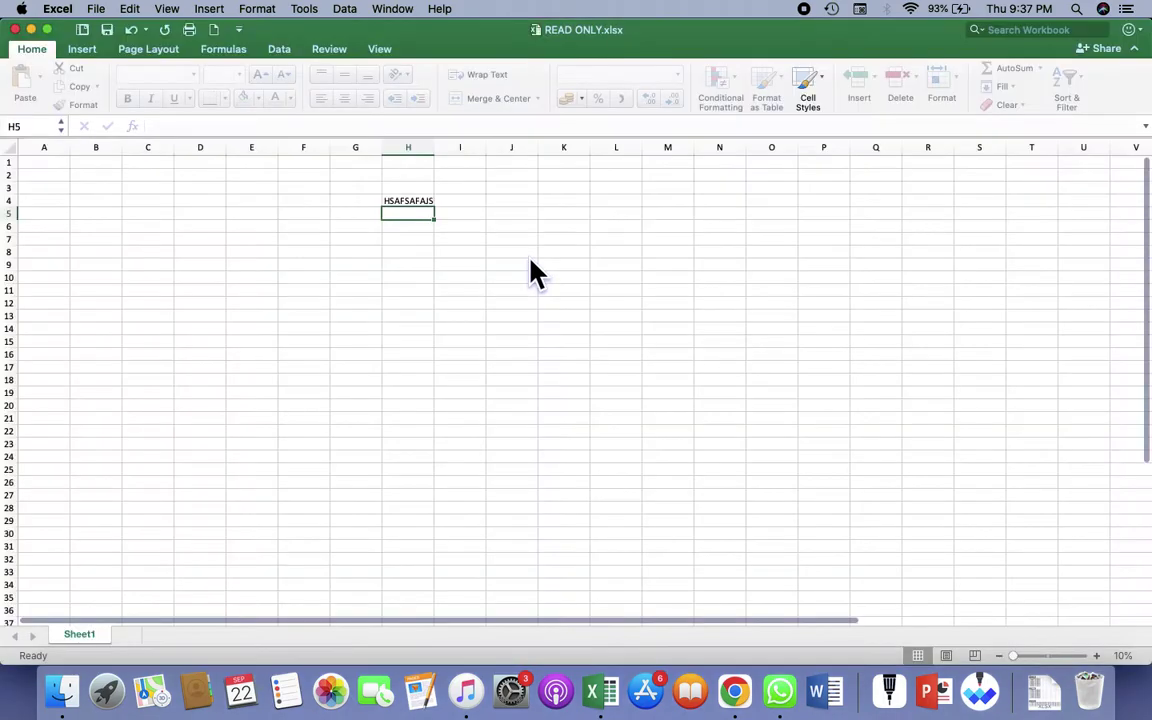
pyautogui.click(335, 48)
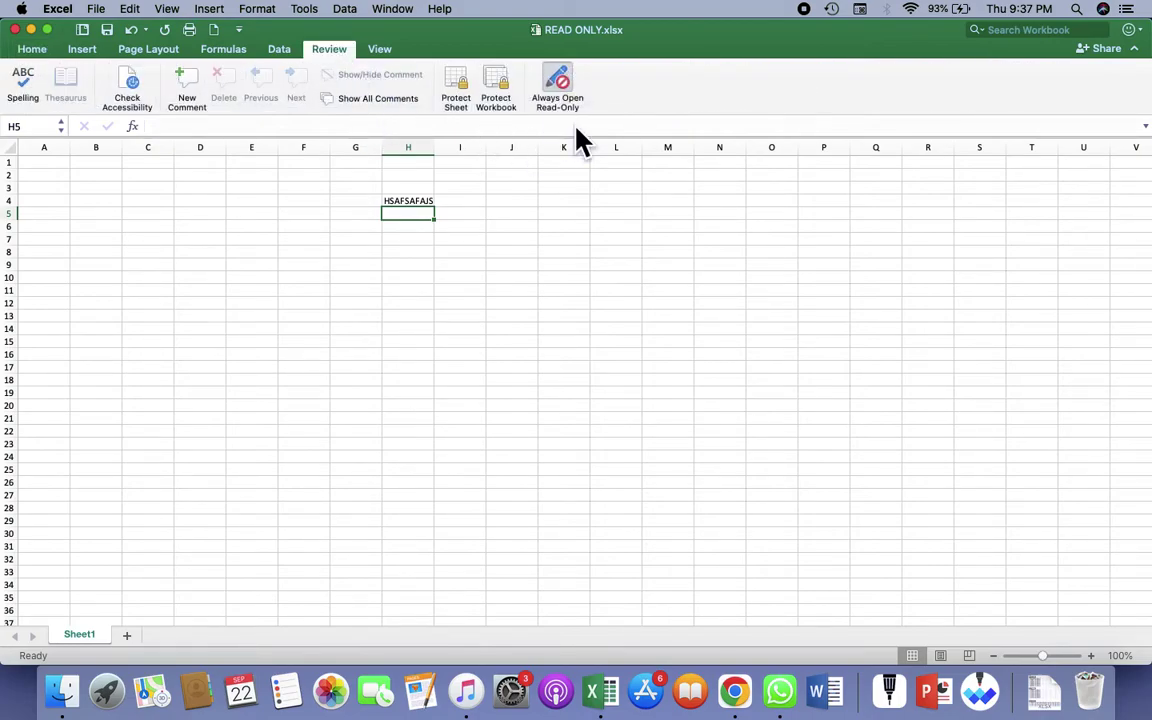
pyautogui.click(548, 231)
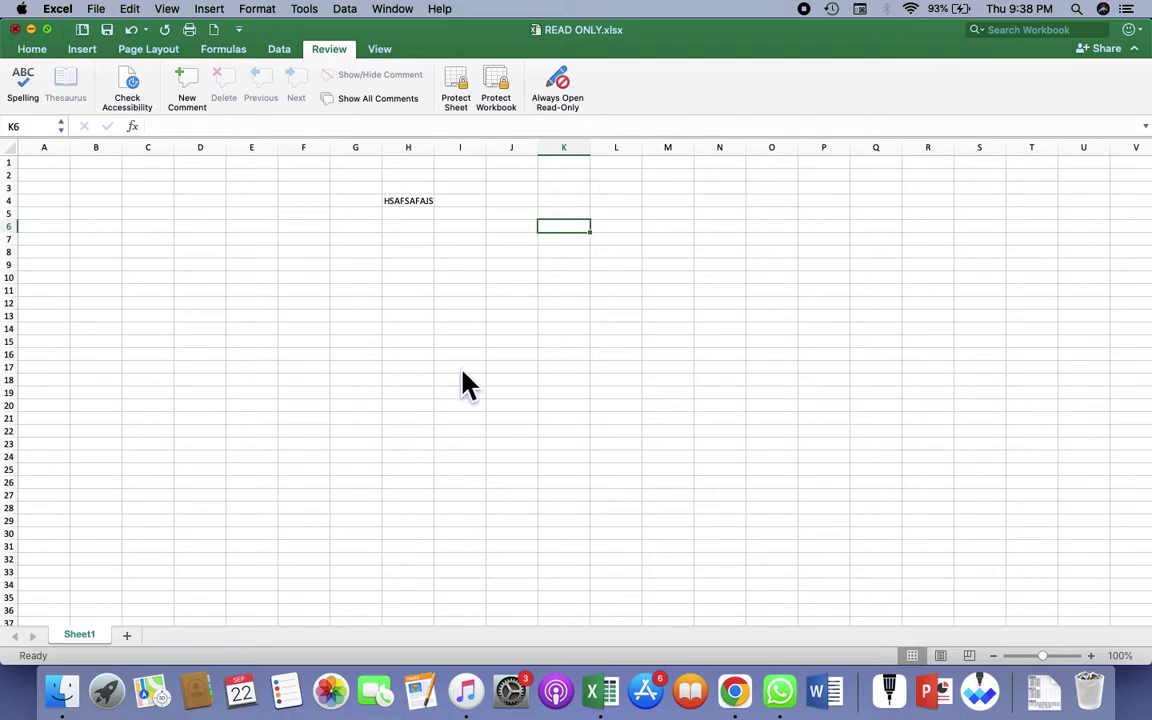
pyautogui.press('super+w')
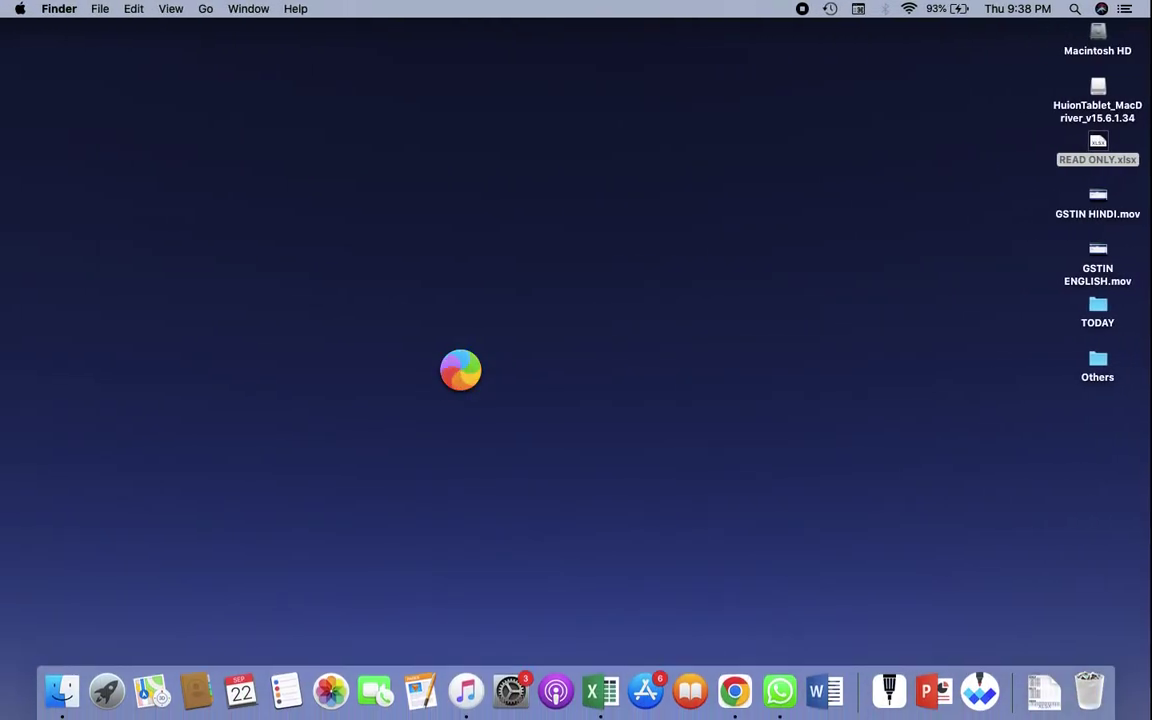
pyautogui.doubleClick(1100, 150)
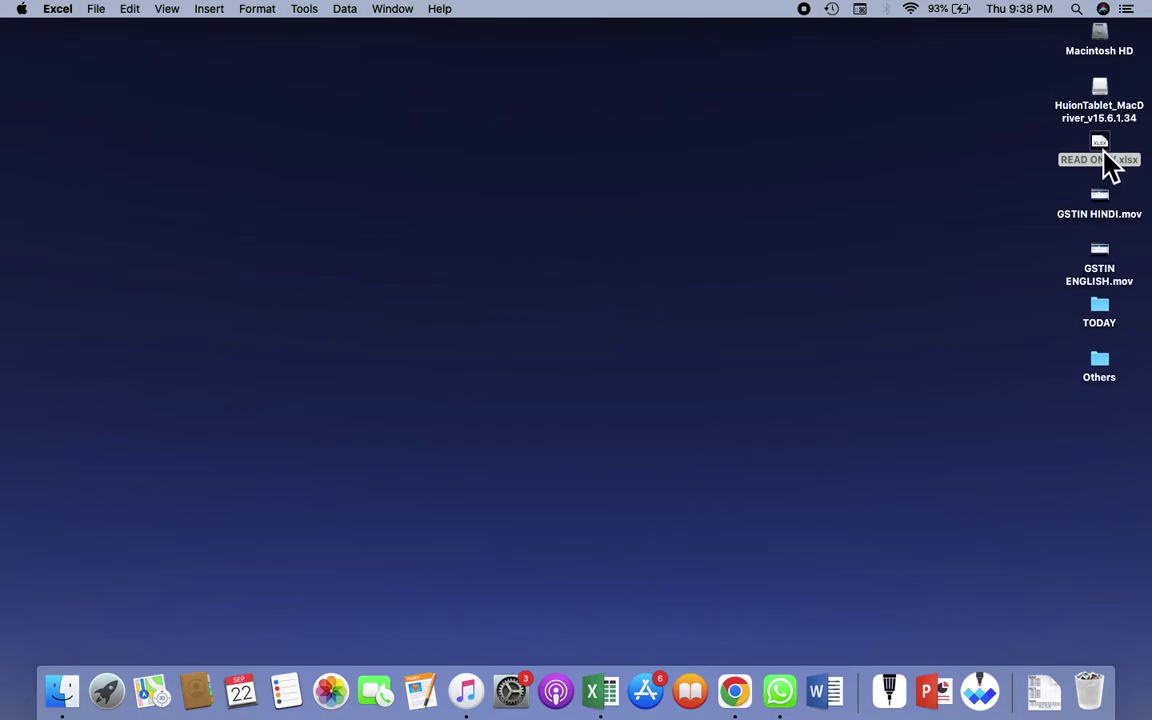
# Reopen READ ONLY.xlsx, view its Review tab and select cell M5.
pyautogui.doubleClick(1102, 148)
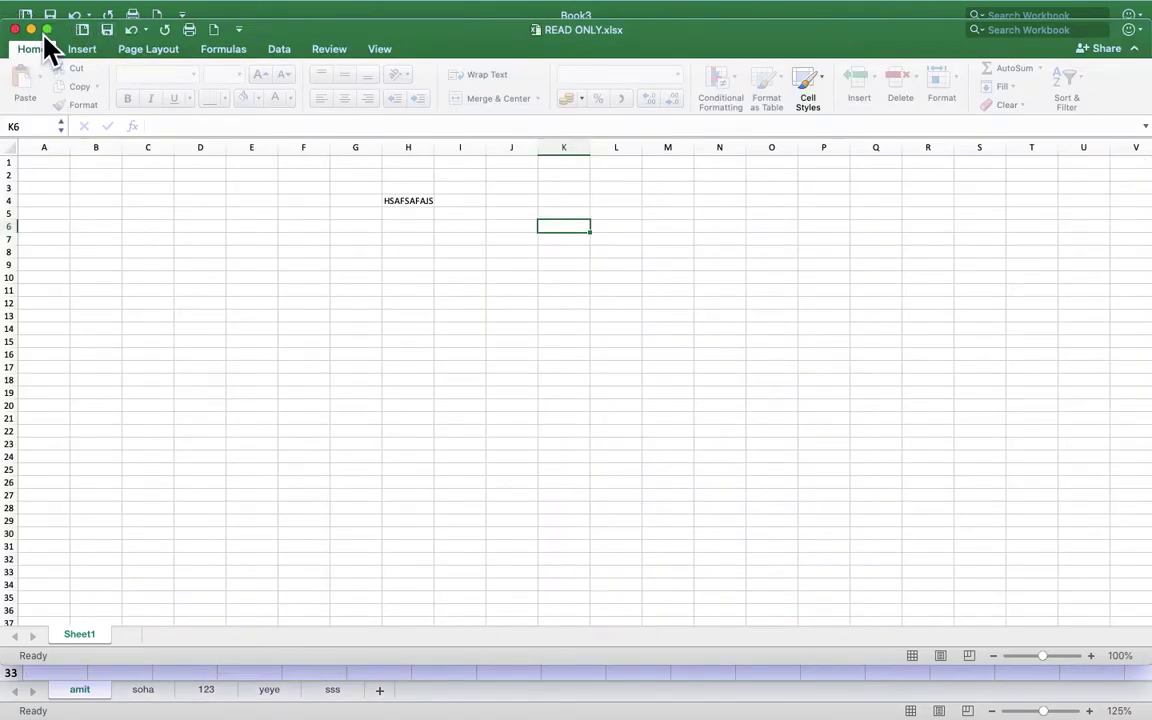
pyautogui.click(328, 50)
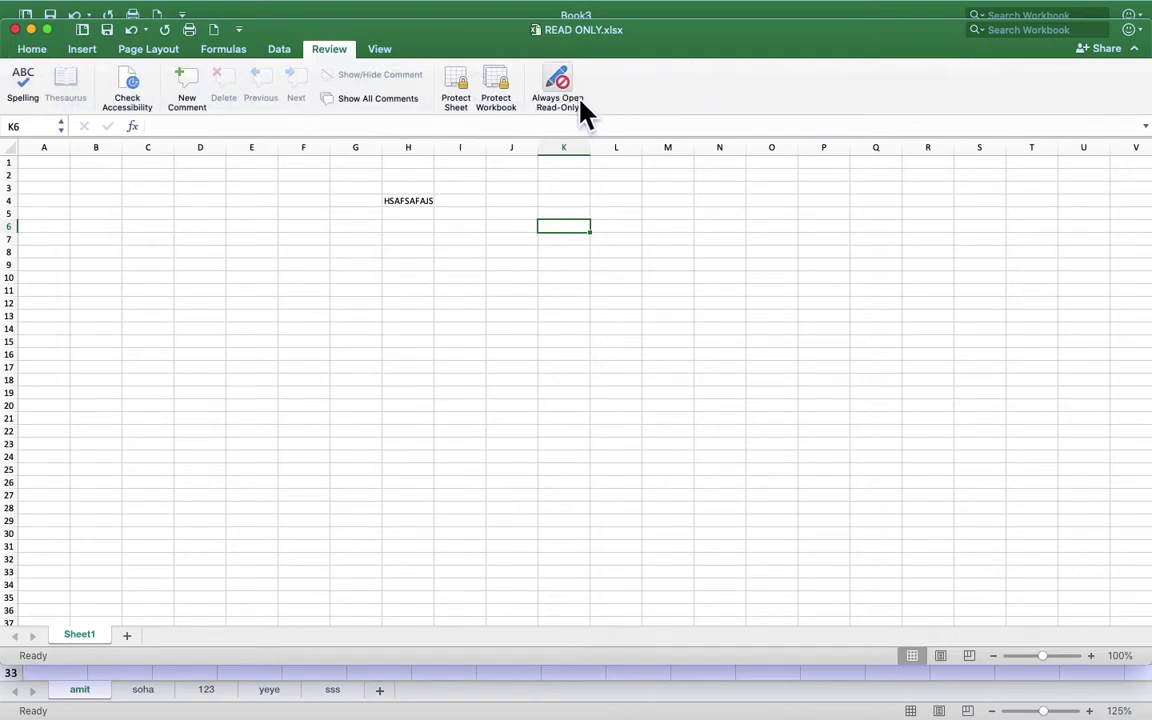
pyautogui.click(684, 212)
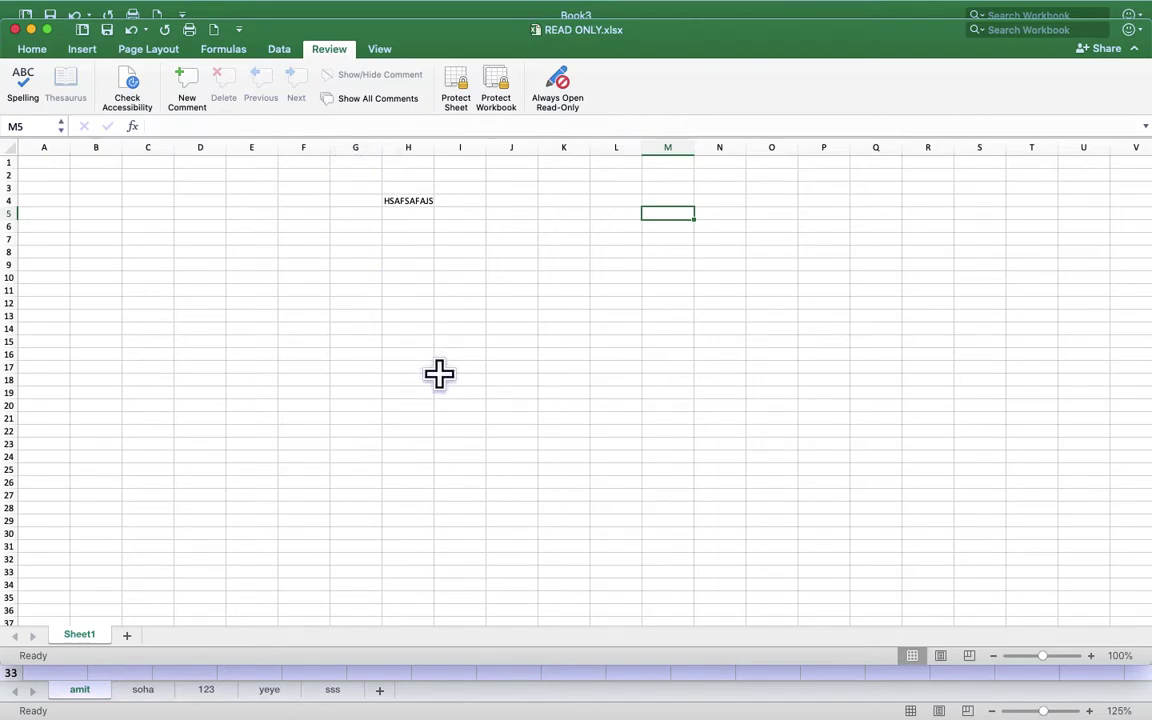
pyautogui.click(84, 52)
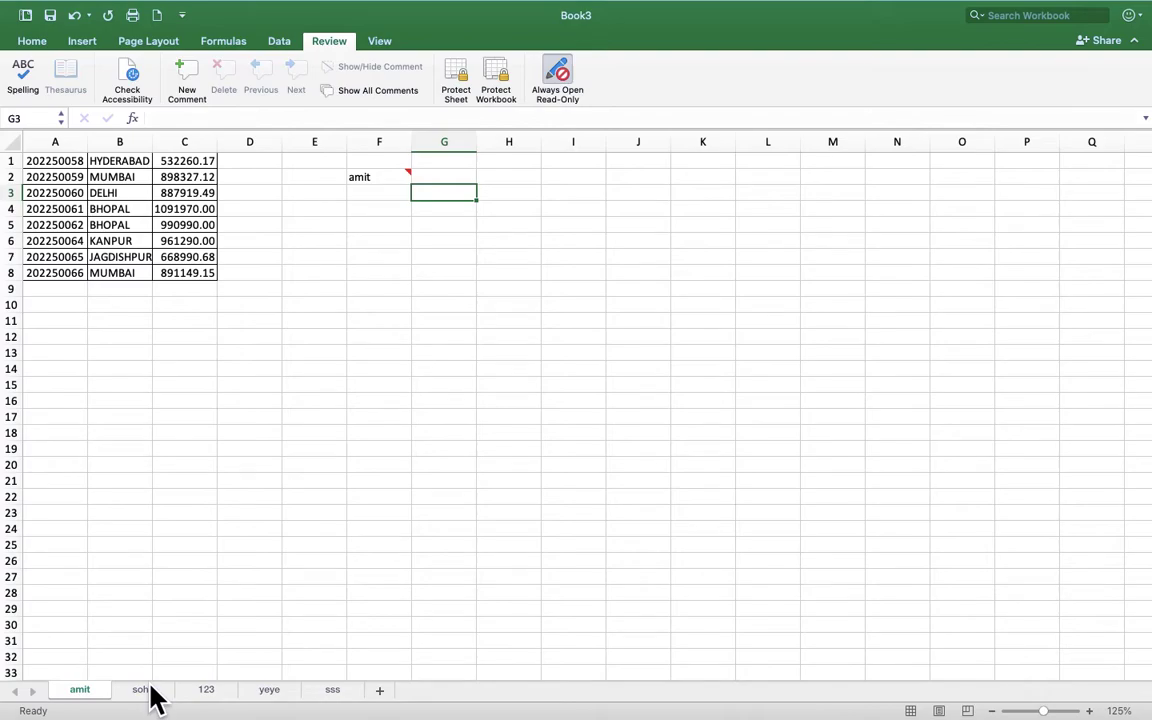
# Flip through Book3's 123, sss and soha sheets, ending back on amit.
pyautogui.click(215, 690)
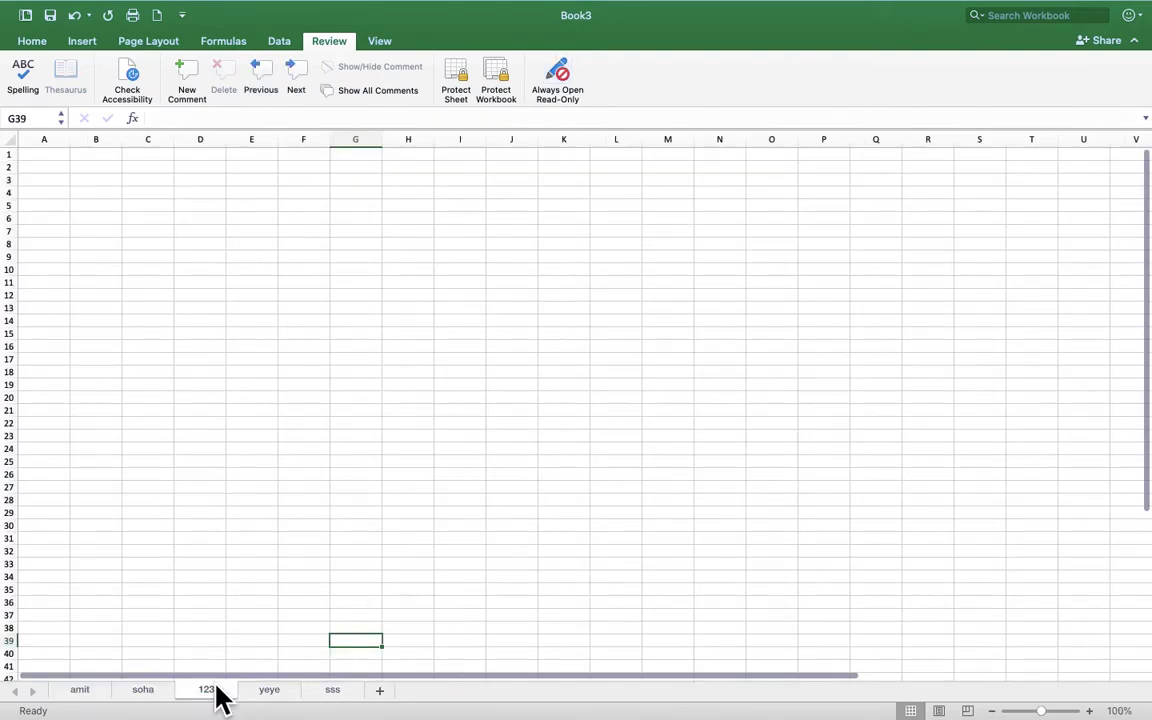
pyautogui.click(340, 690)
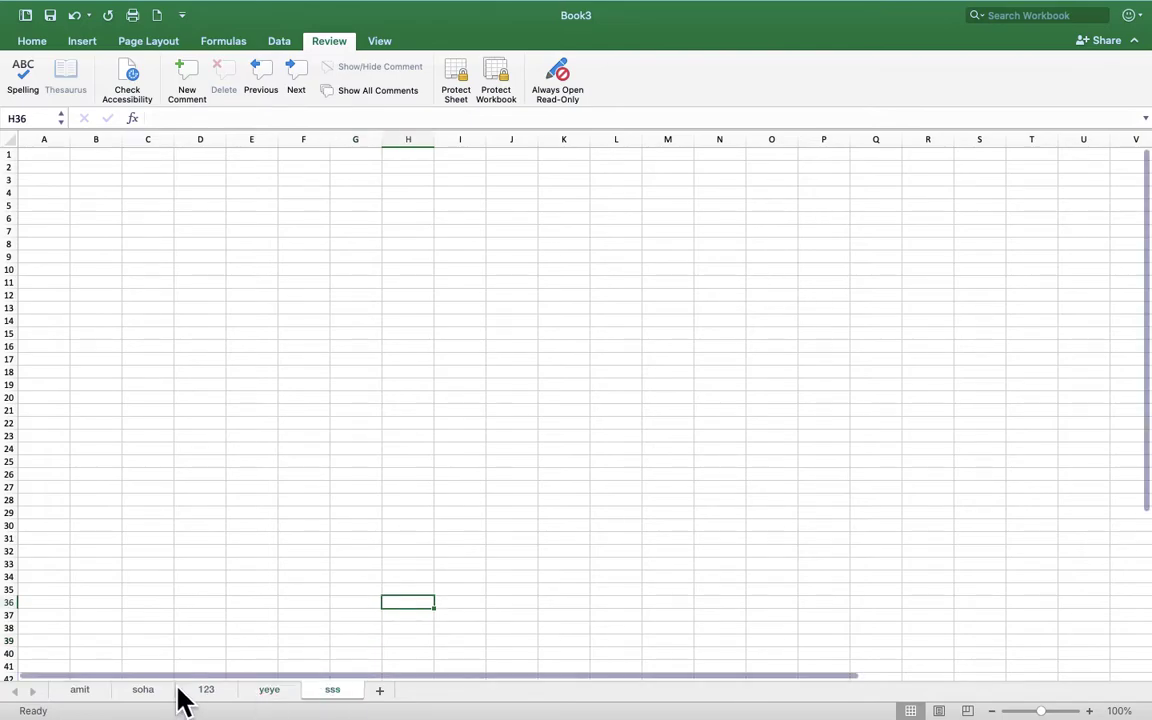
pyautogui.click(162, 690)
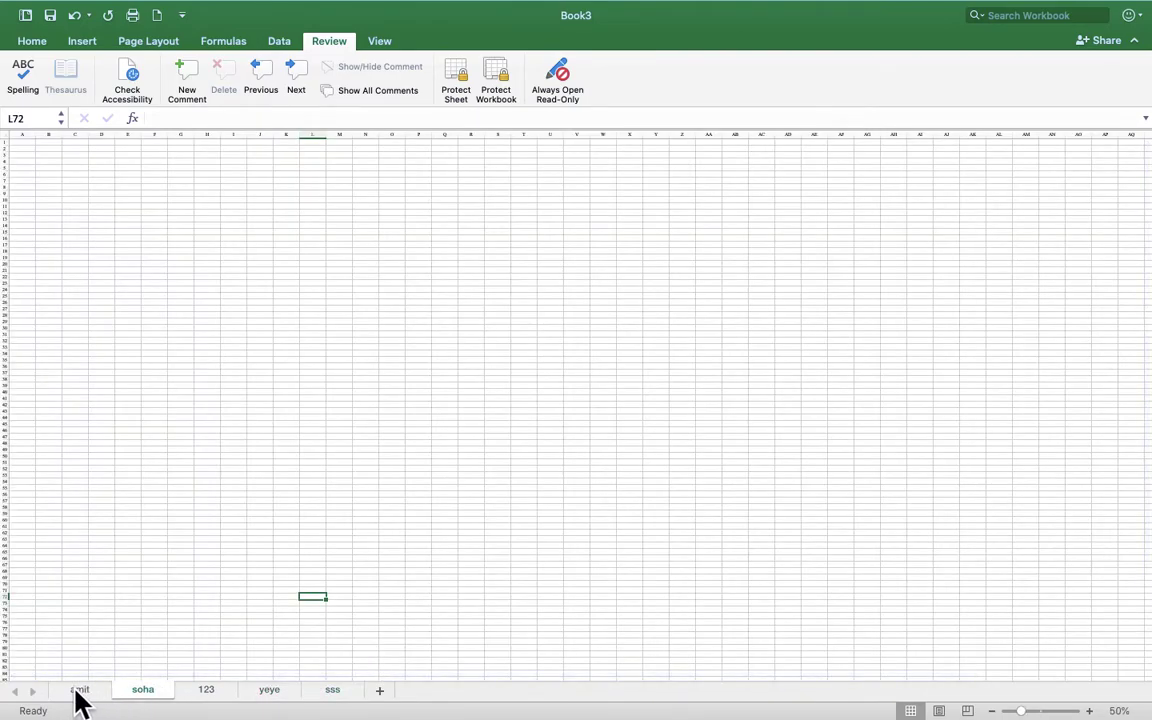
pyautogui.click(78, 690)
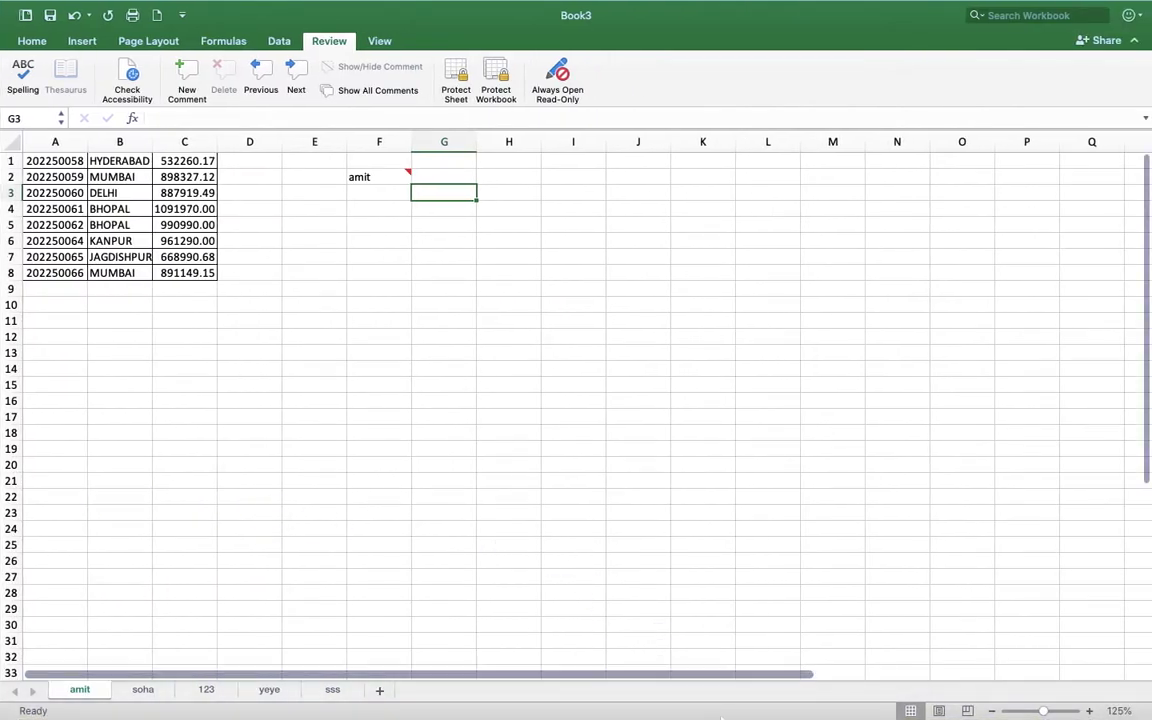
pyautogui.moveTo(665, 712)
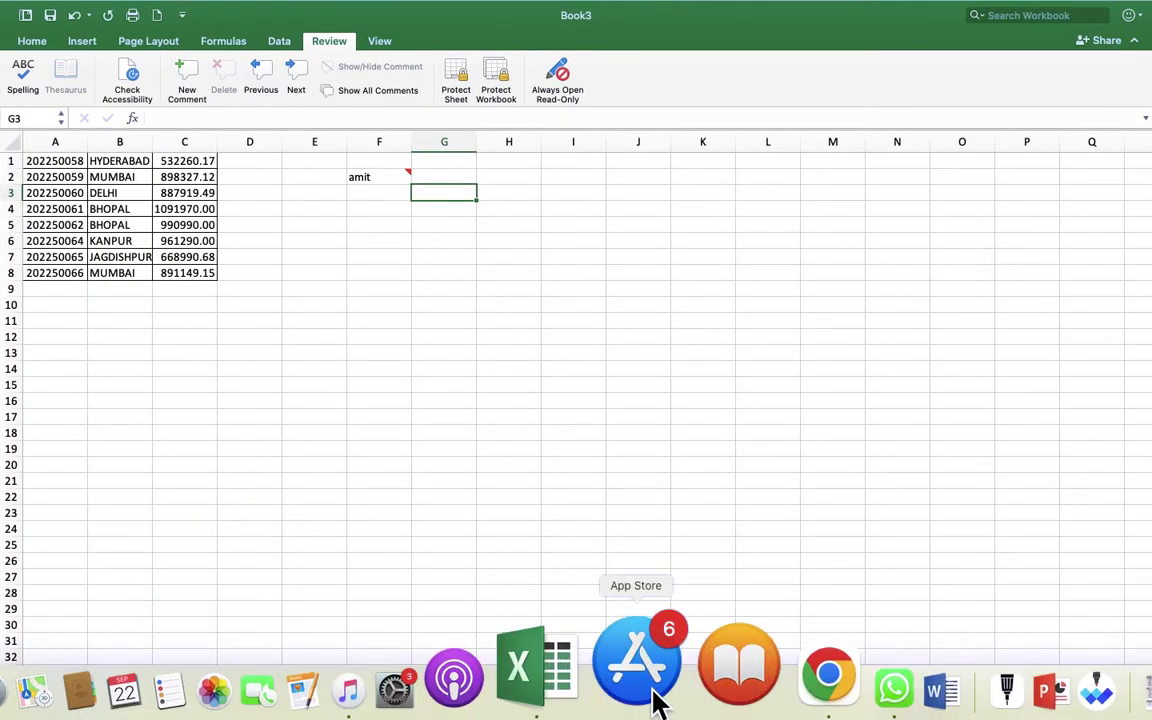
pyautogui.rightClick(602, 683)
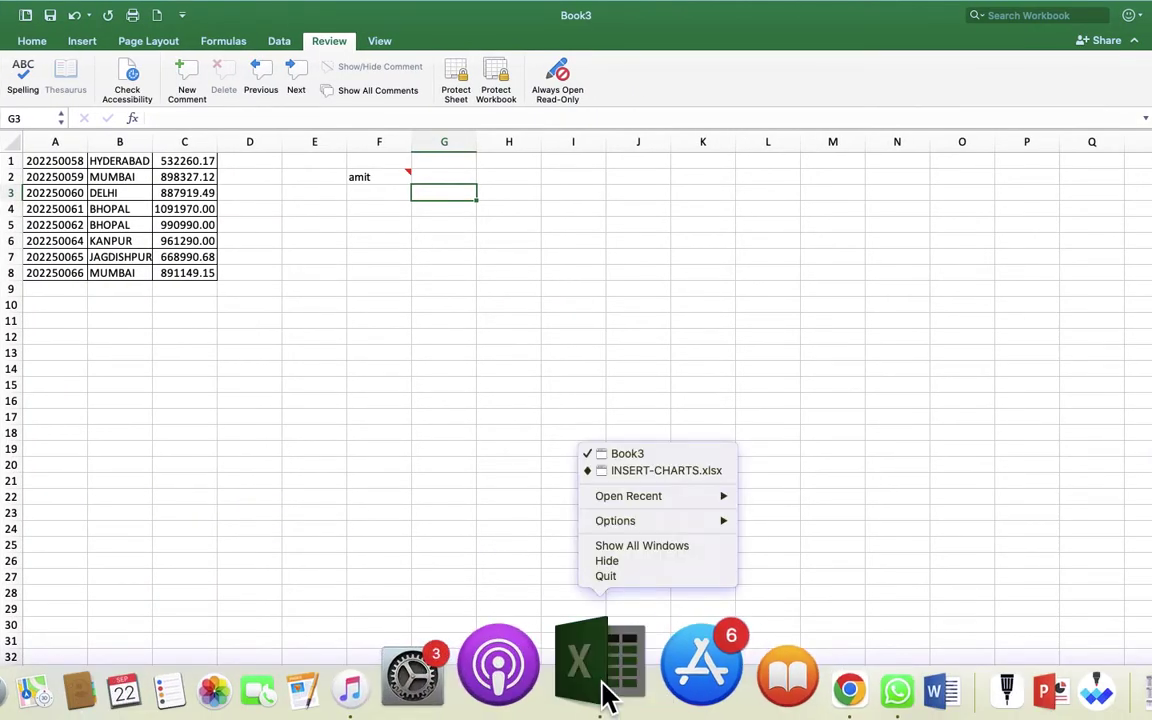
# Bring INSERT-CHARTS.xlsx forward on its Insert sheet and select cell D4.
pyautogui.click(648, 473)
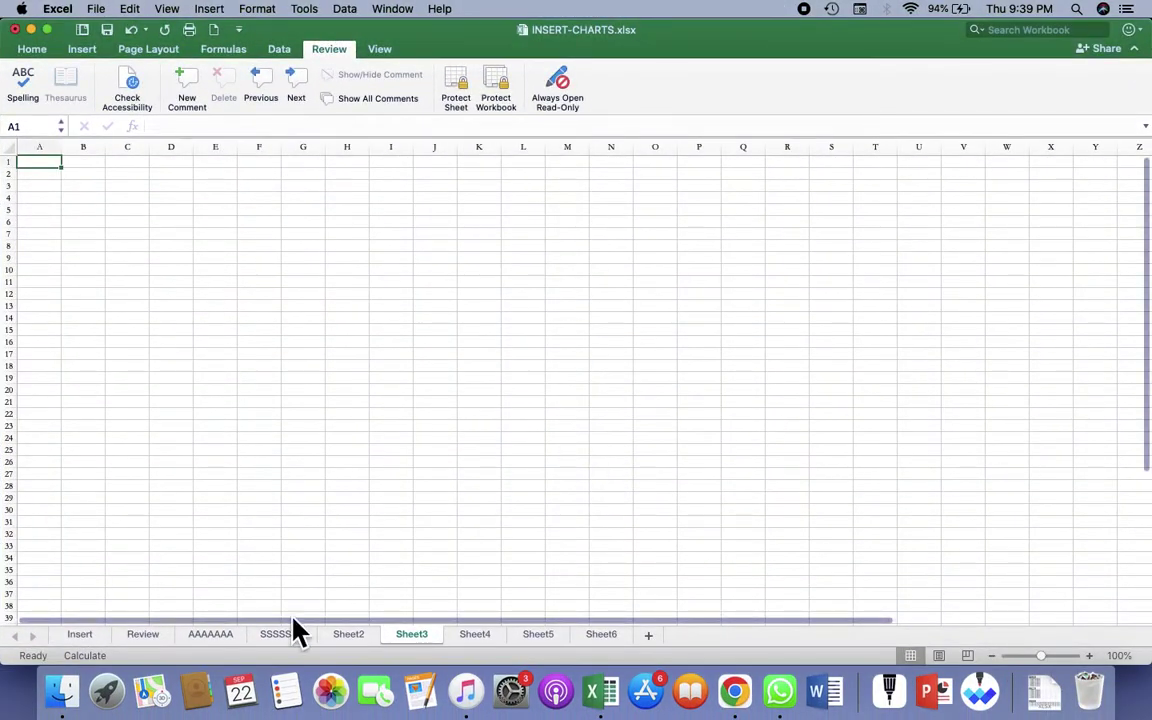
pyautogui.click(79, 637)
pyautogui.click(349, 263)
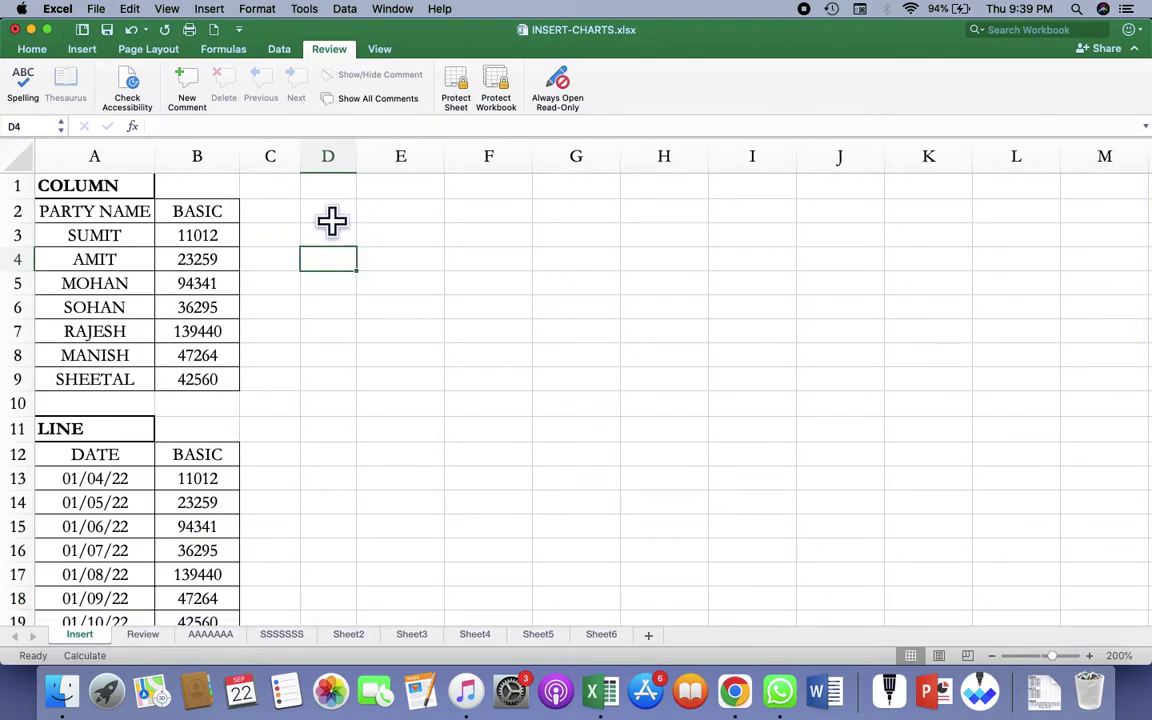
pyautogui.click(88, 50)
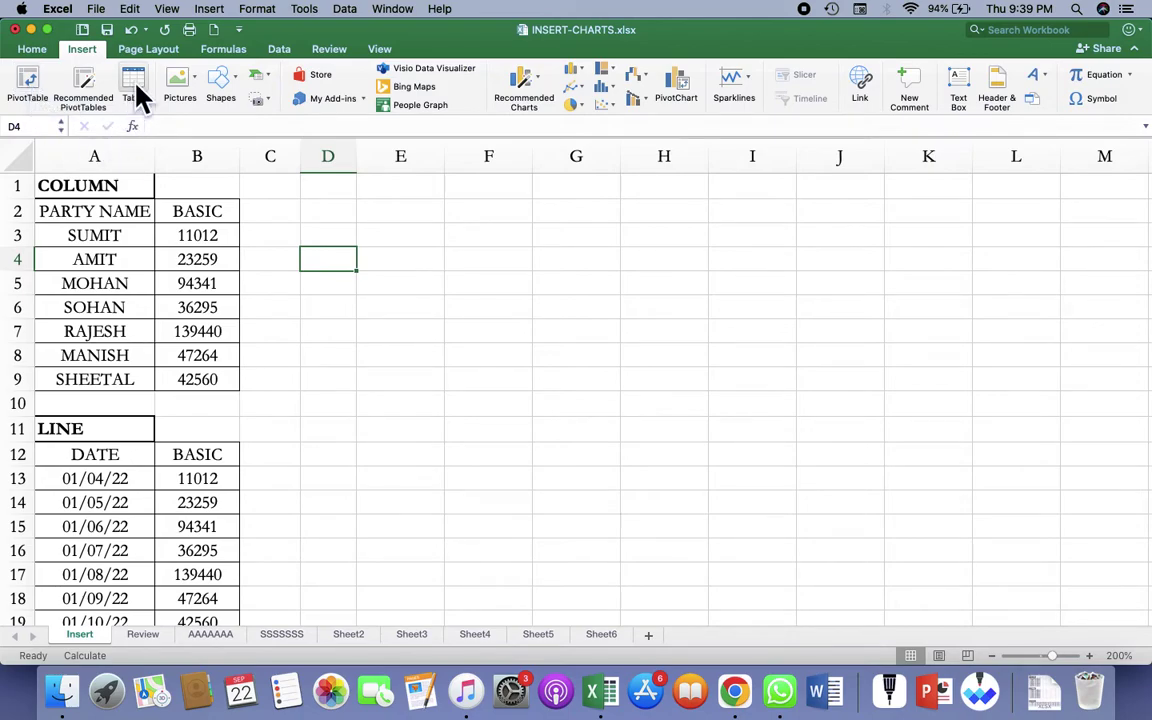
# Make A2:B9 a headed table, try purple and magenta styles, then undo the styling.
pyautogui.moveTo(113, 210); pyautogui.dragTo(197, 371)
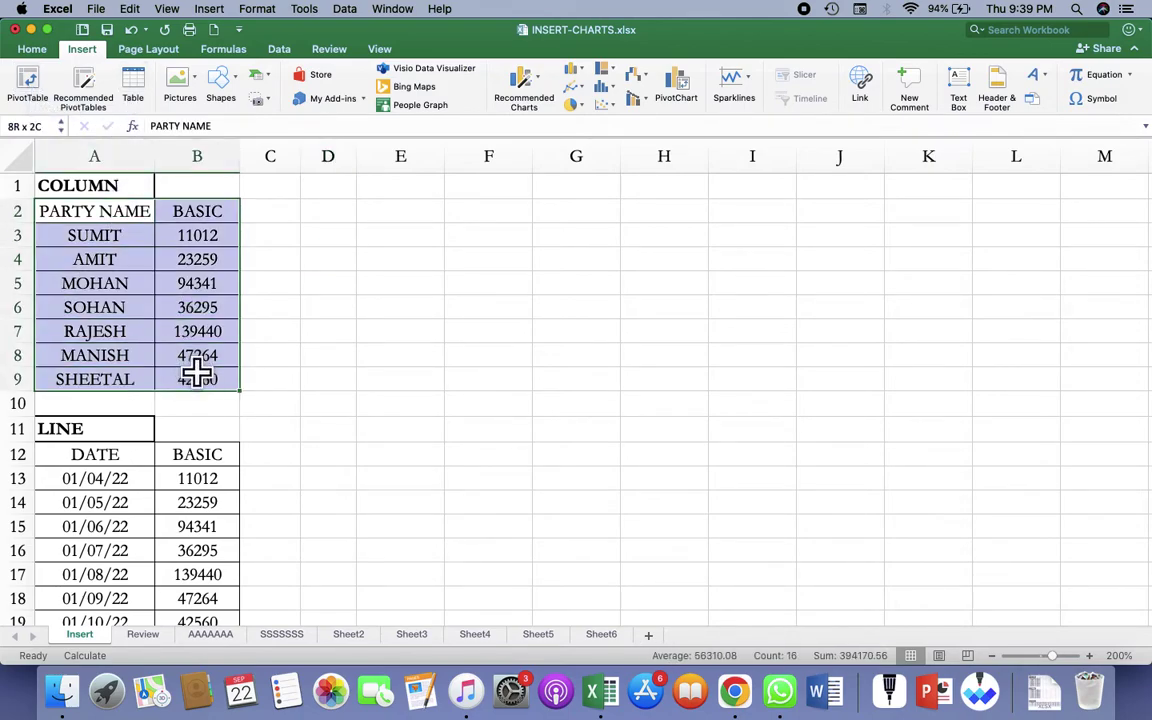
pyautogui.click(134, 88)
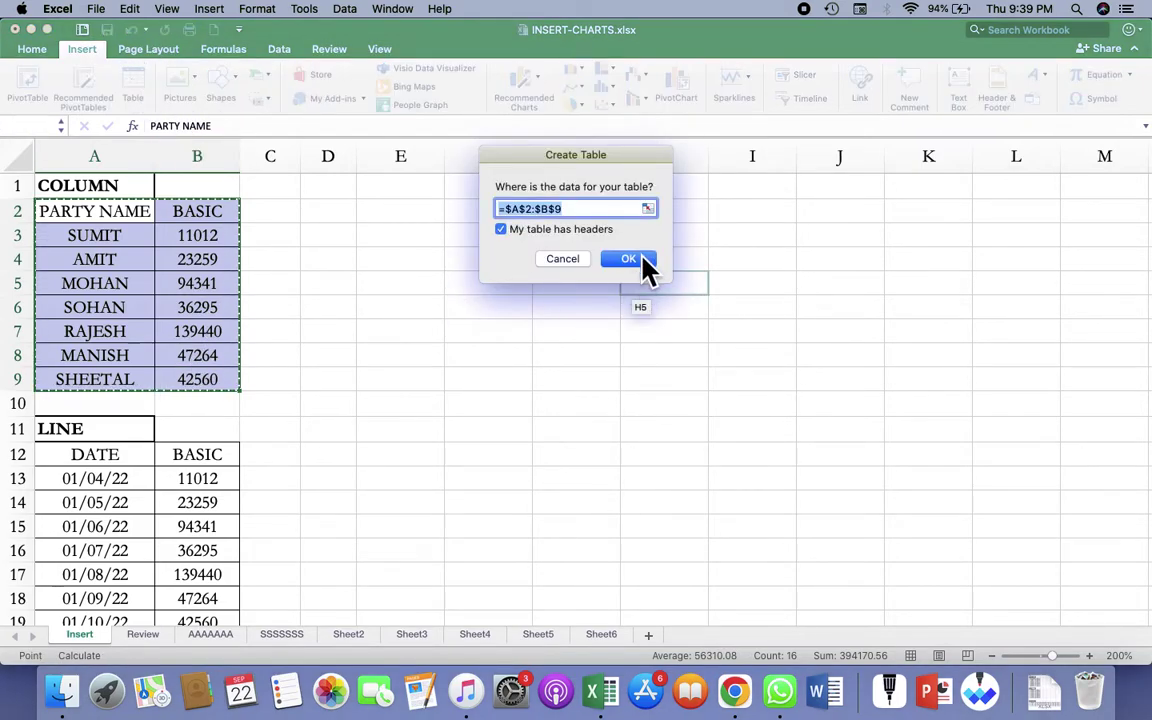
pyautogui.click(642, 258)
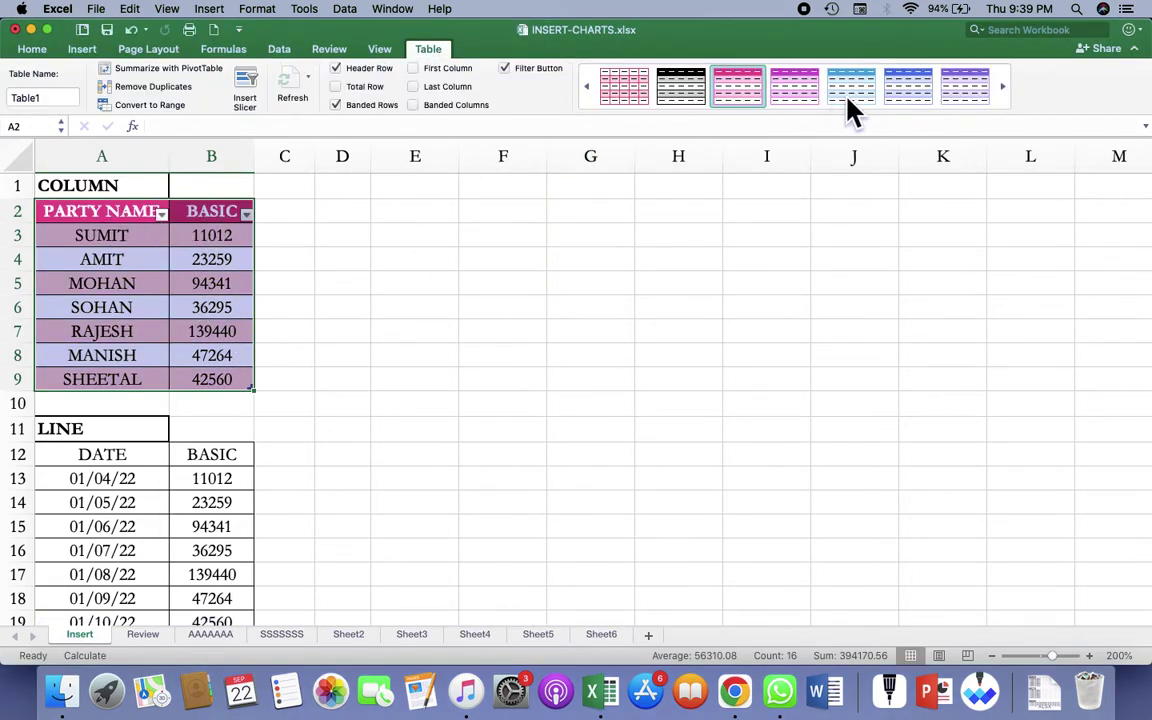
pyautogui.click(955, 96)
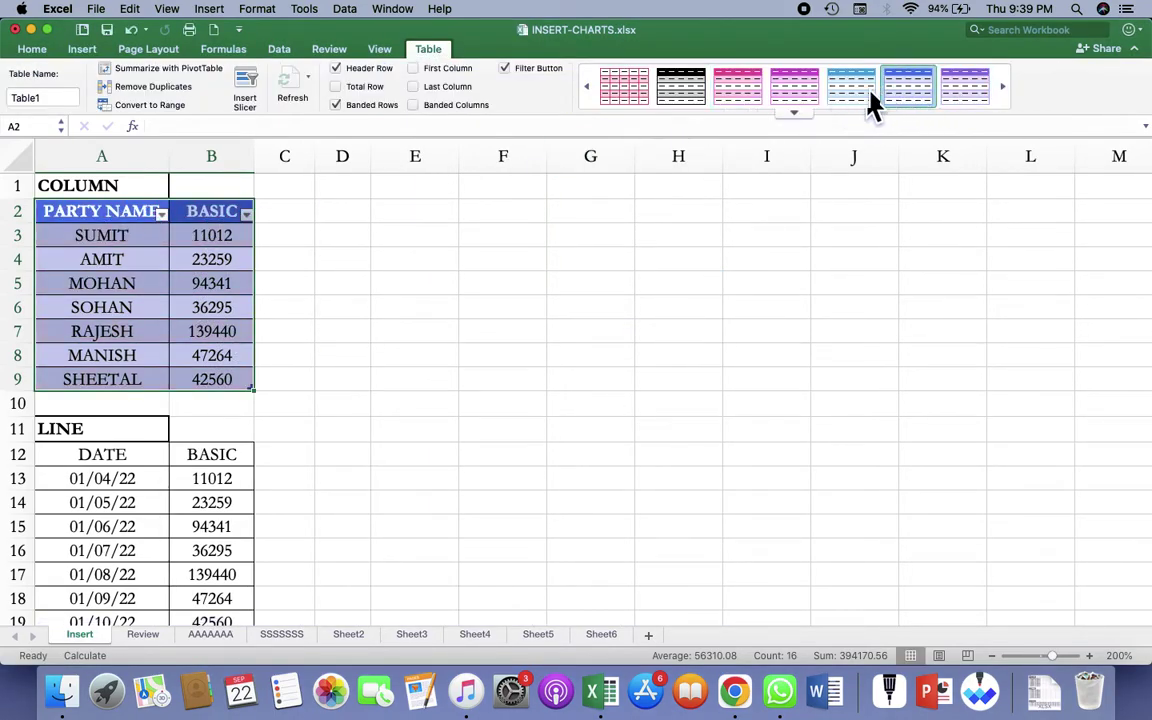
pyautogui.click(800, 98)
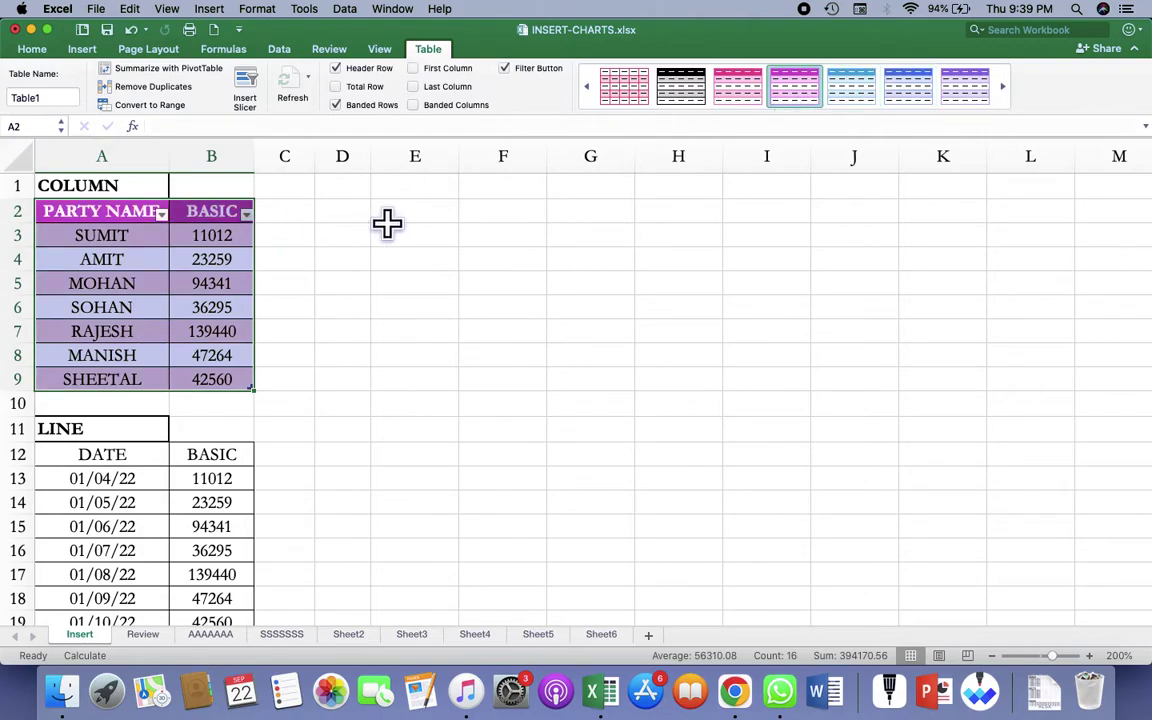
pyautogui.press('super+z')
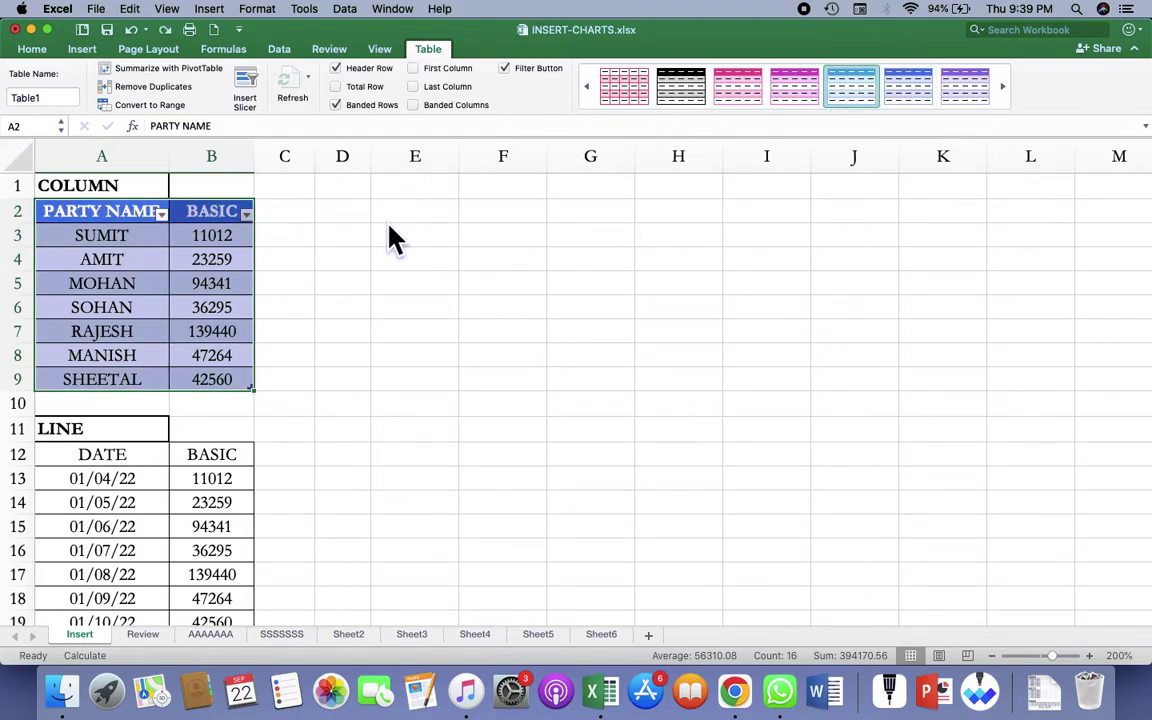
pyautogui.press('super+z')
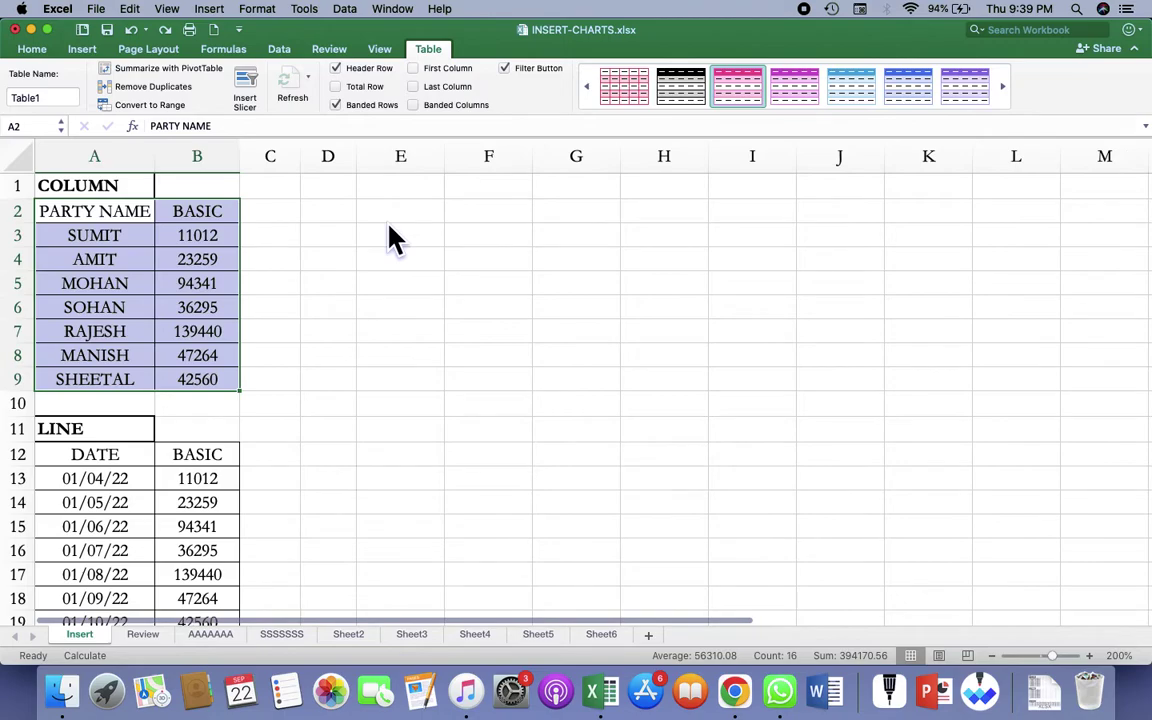
pyautogui.click(314, 230)
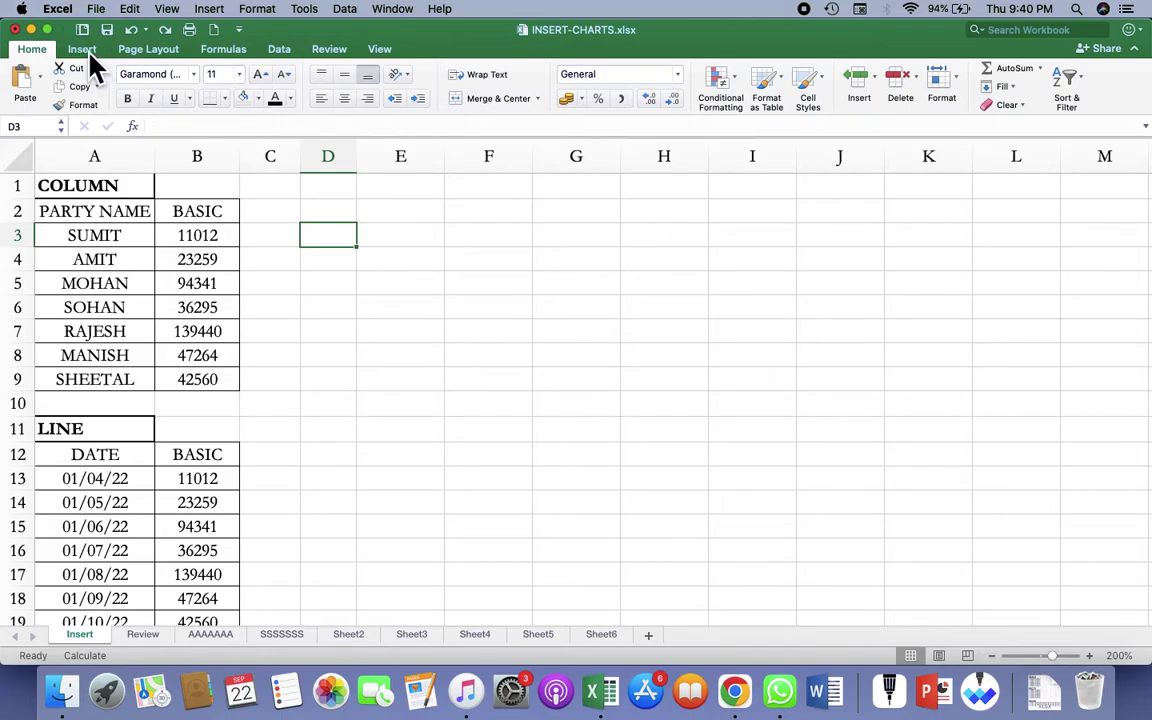
# Start inserting a Picture from File and browse the recent files list.
pyautogui.click(86, 52)
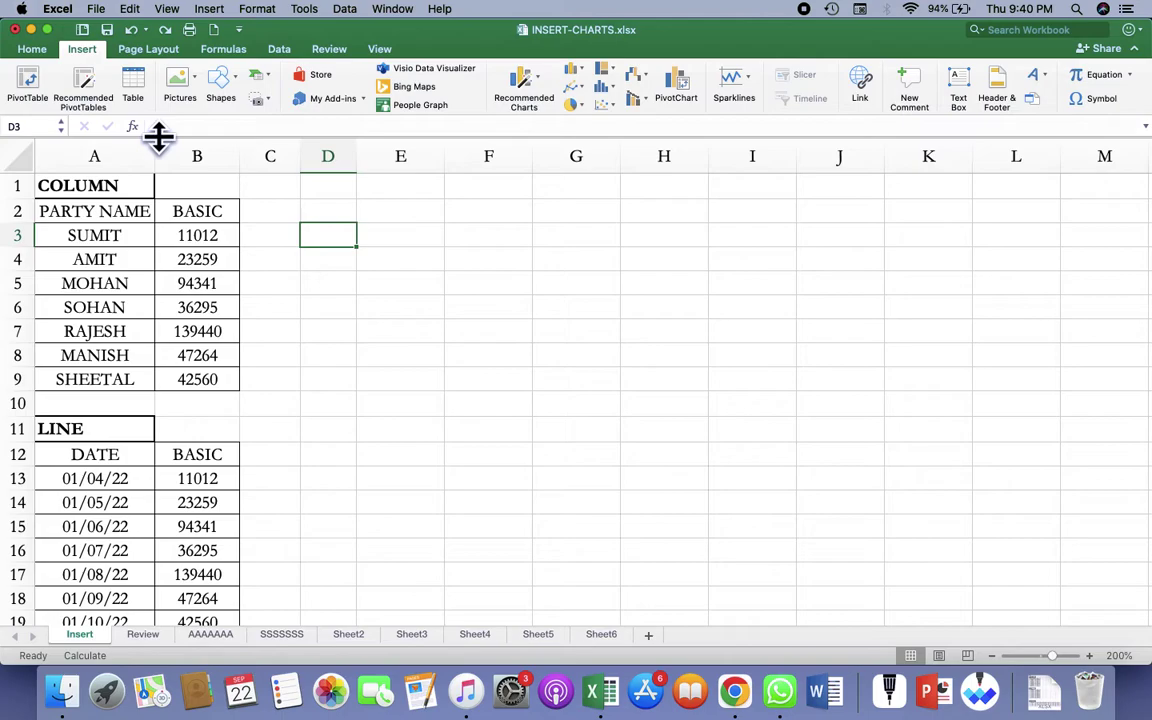
pyautogui.click(196, 82)
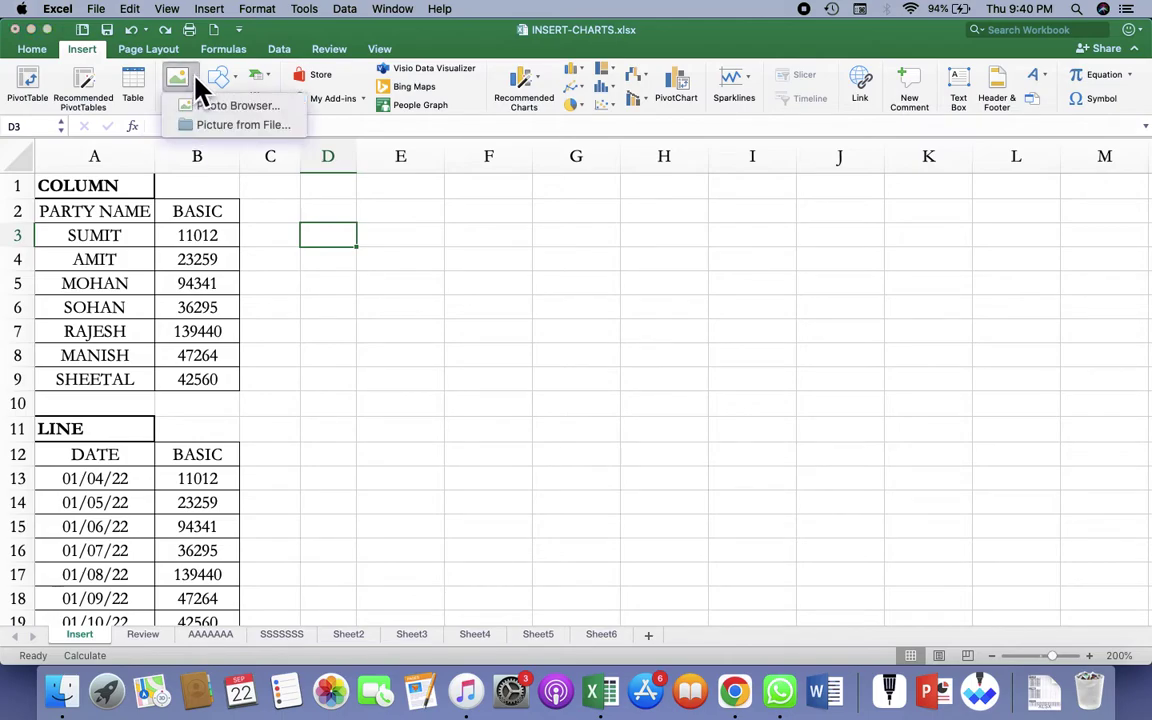
pyautogui.click(254, 129)
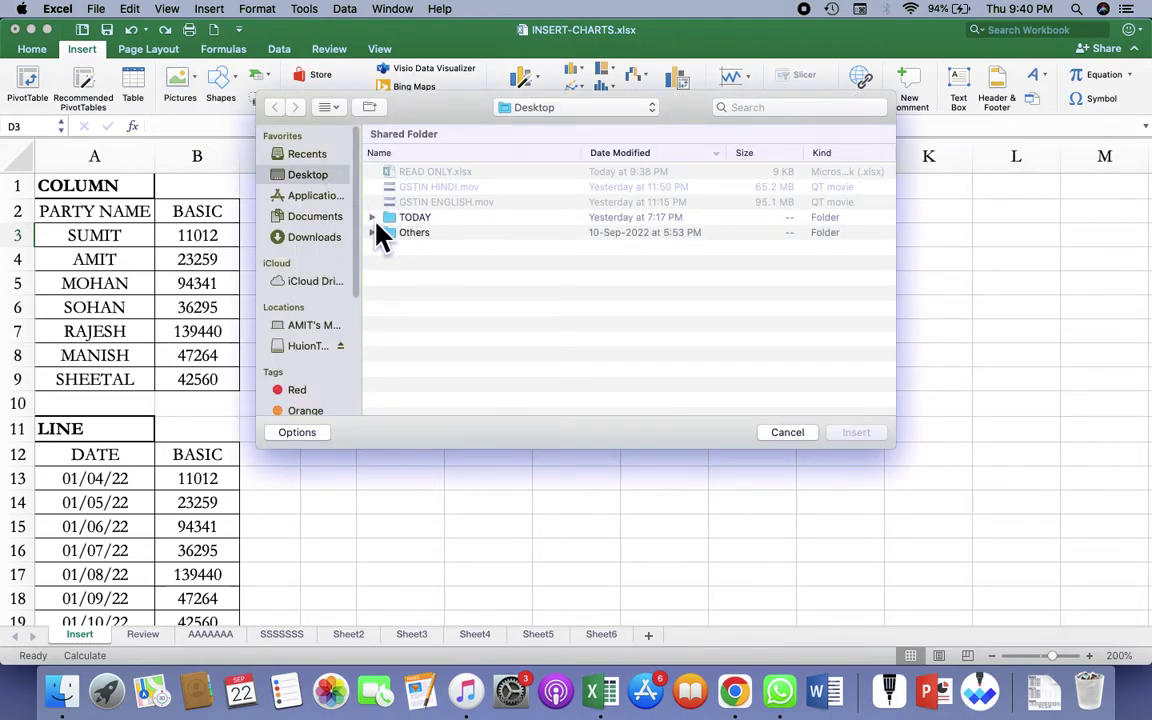
pyautogui.click(322, 160)
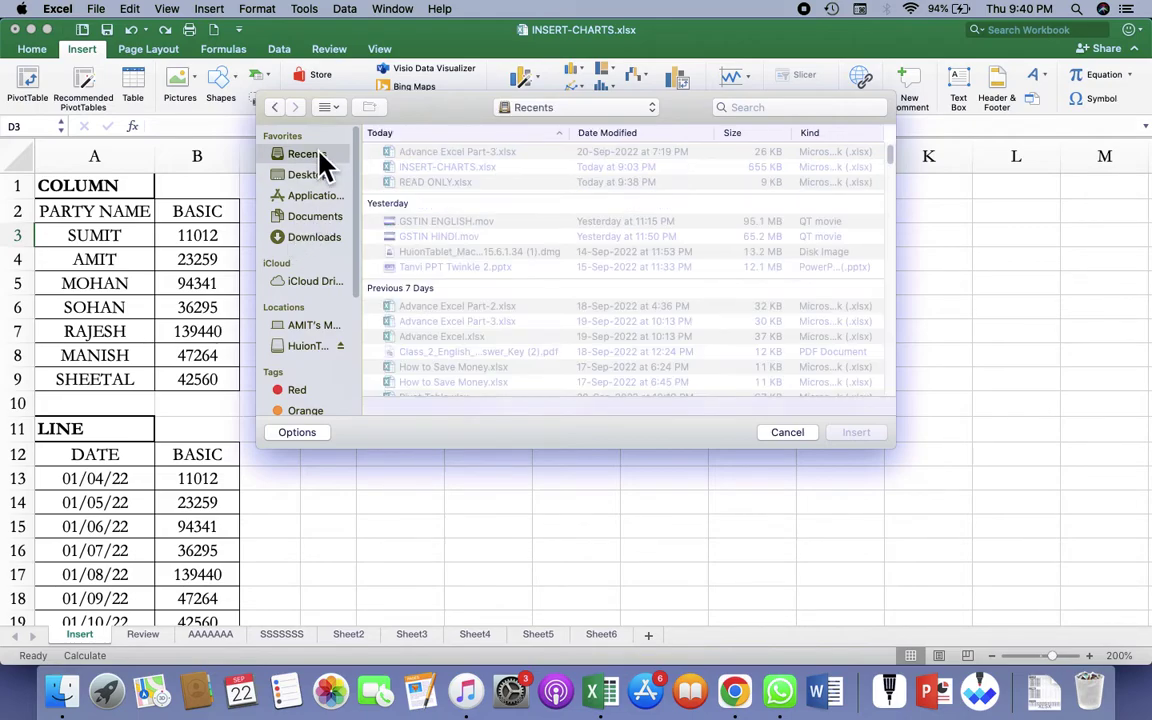
pyautogui.scroll(-5, 465, 288)
pyautogui.scroll(-5, 465, 288)
pyautogui.scroll(-5, 468, 290)
pyautogui.scroll(-5, 466, 290)
pyautogui.scroll(-5, 440, 270)
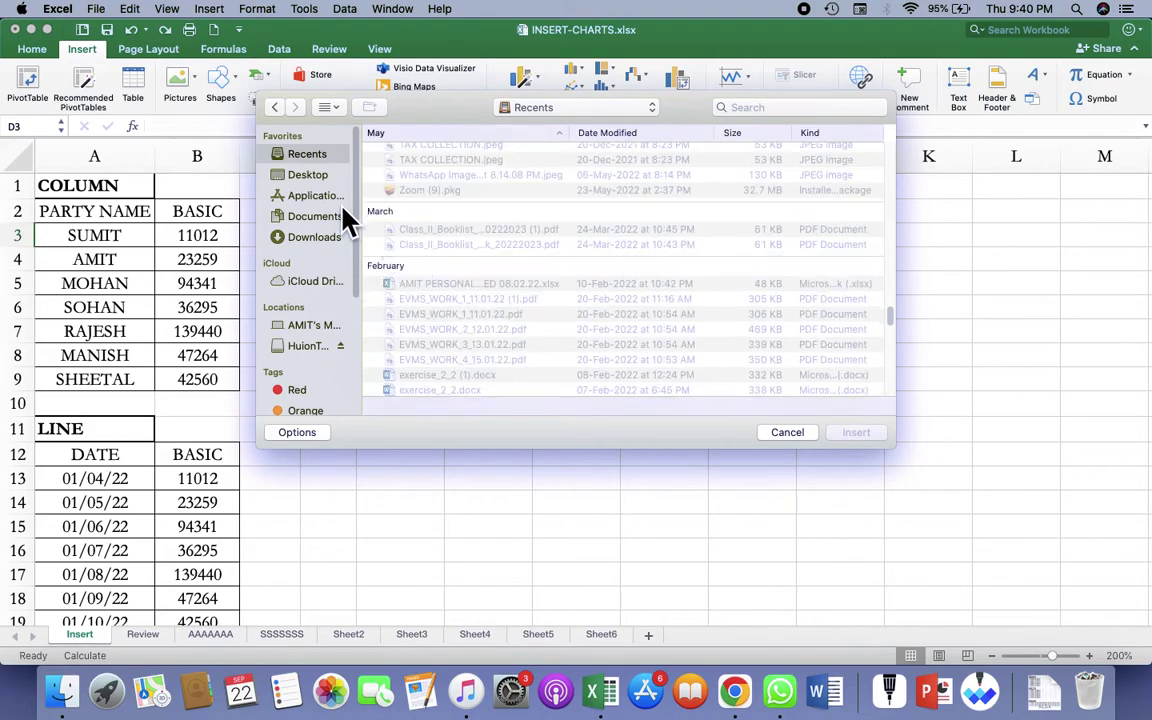
# From the Documents folder, insert the 2021 screenshot PNG.
pyautogui.click(315, 177)
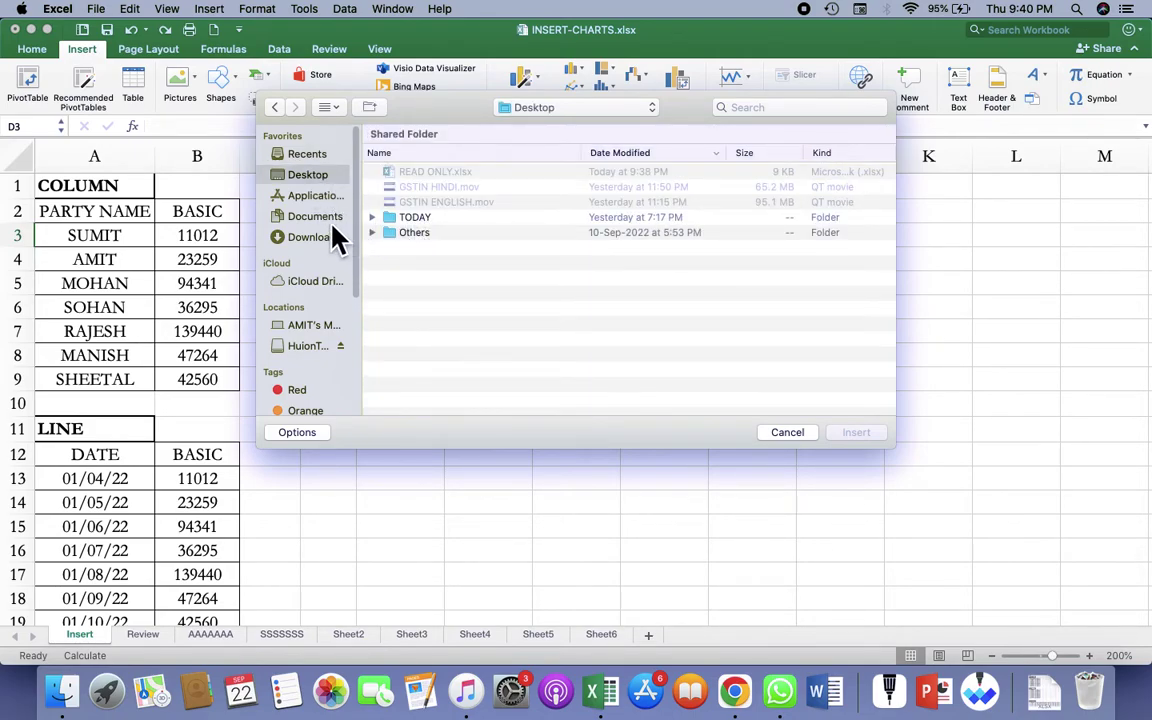
pyautogui.click(316, 218)
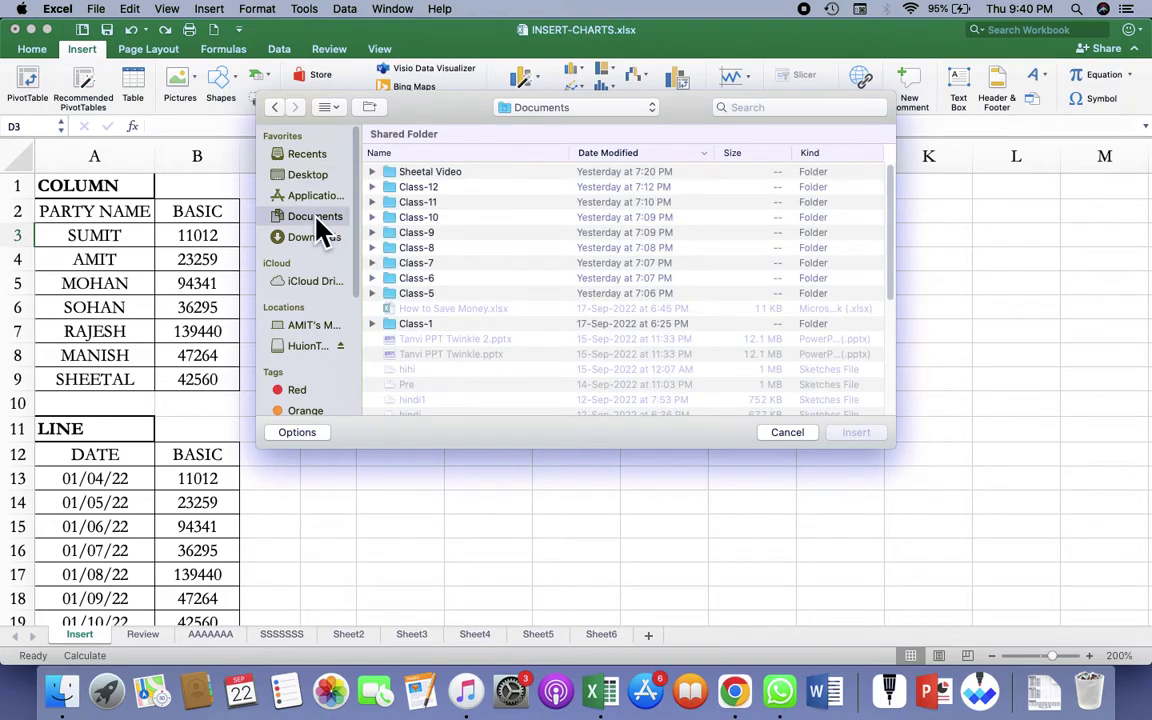
pyautogui.scroll(-10, 480, 335)
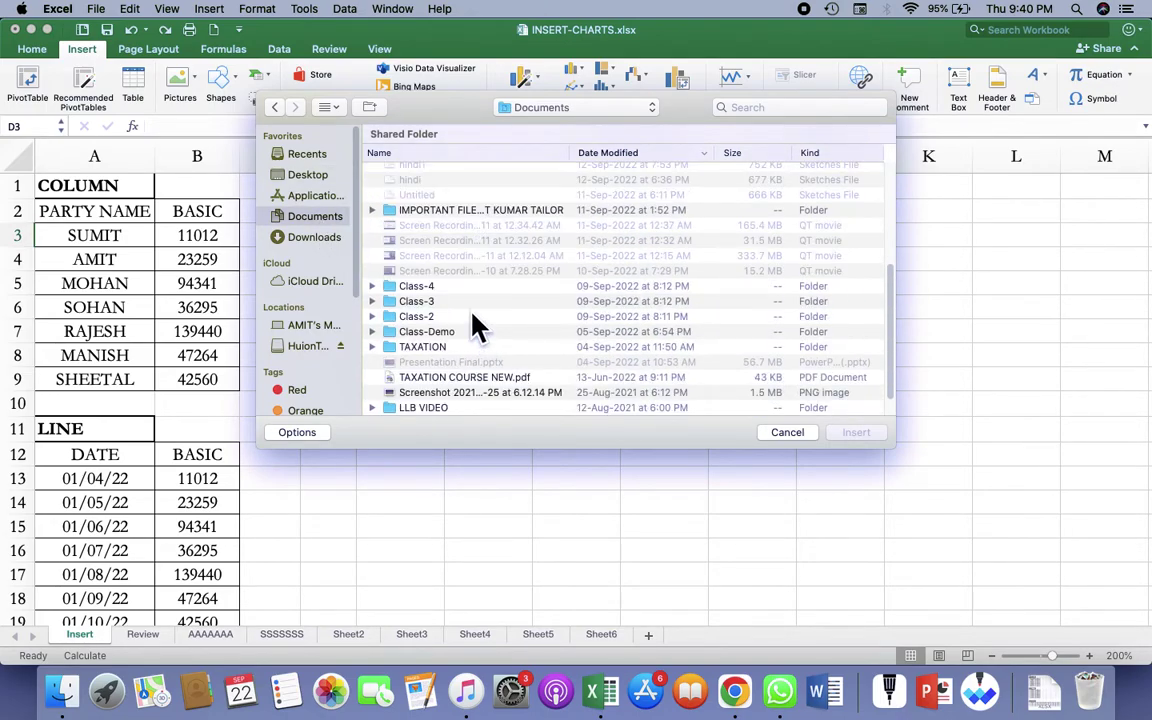
pyautogui.scroll(-1, 472, 313)
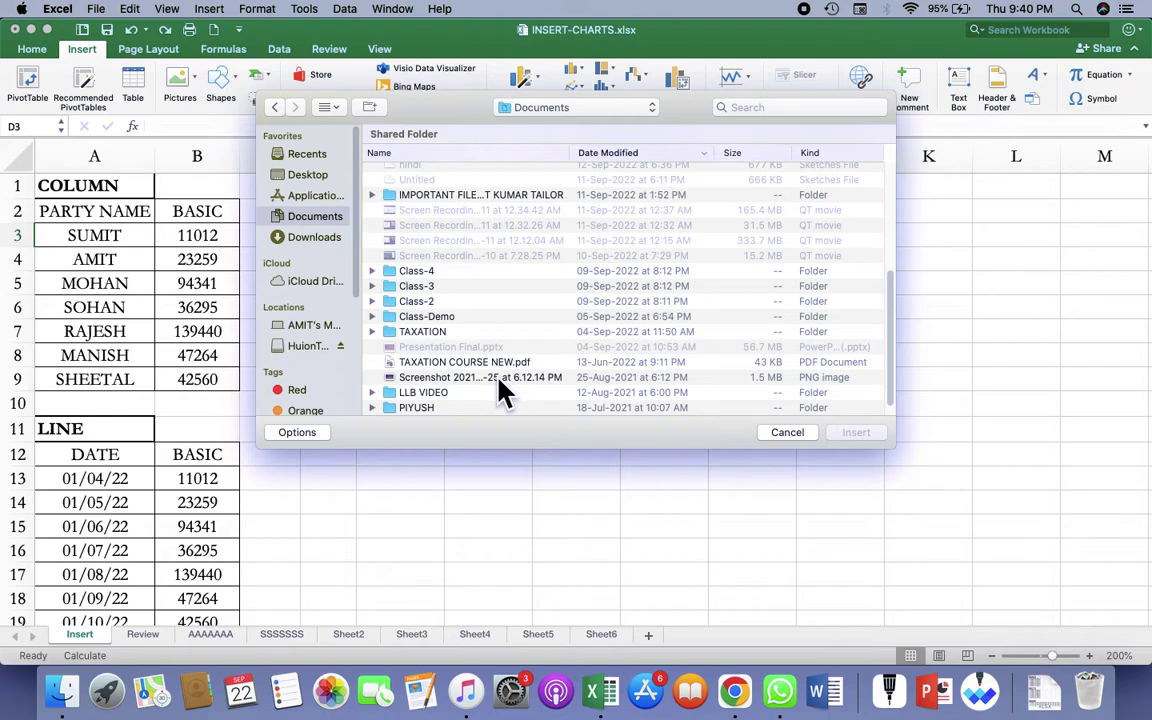
pyautogui.click(499, 377)
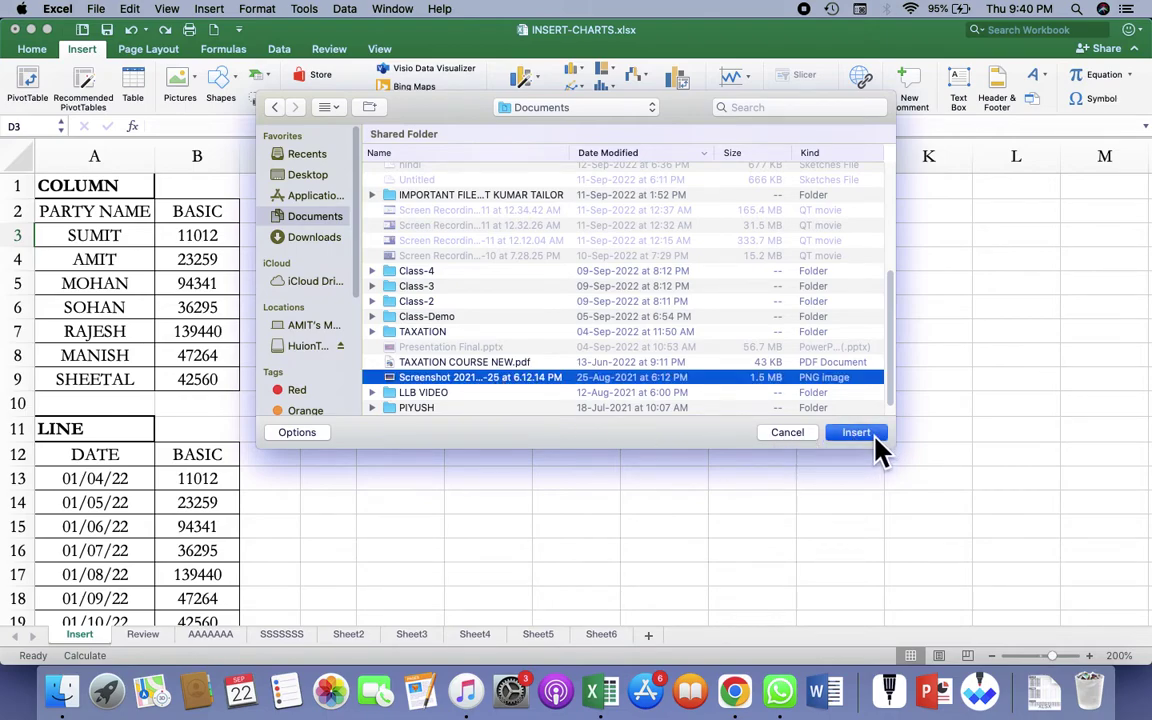
pyautogui.click(862, 433)
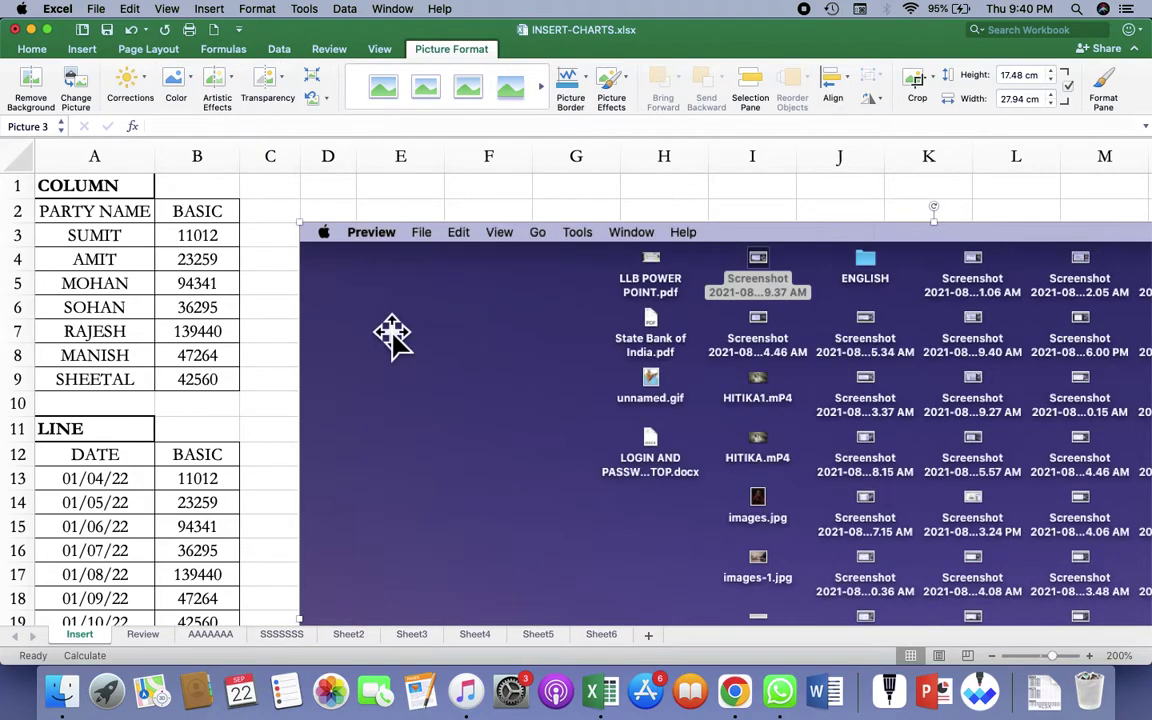
# Resize the screenshot to a 1.78 × 2.85 cm thumbnail placed in columns C–D.
pyautogui.moveTo(753, 228); pyautogui.dragTo(368, 172)
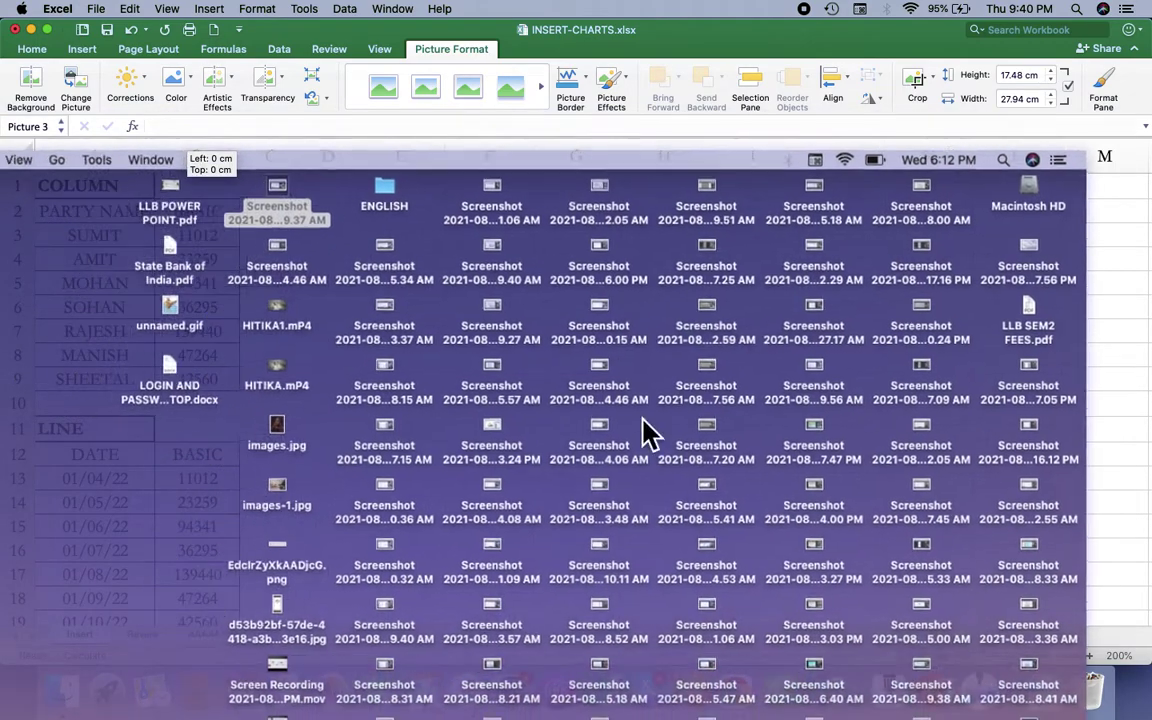
pyautogui.moveTo(368, 172)
pyautogui.mouseDown()
pyautogui.moveTo(1130, 168)
pyautogui.moveTo(920, 321)
pyautogui.mouseUp()
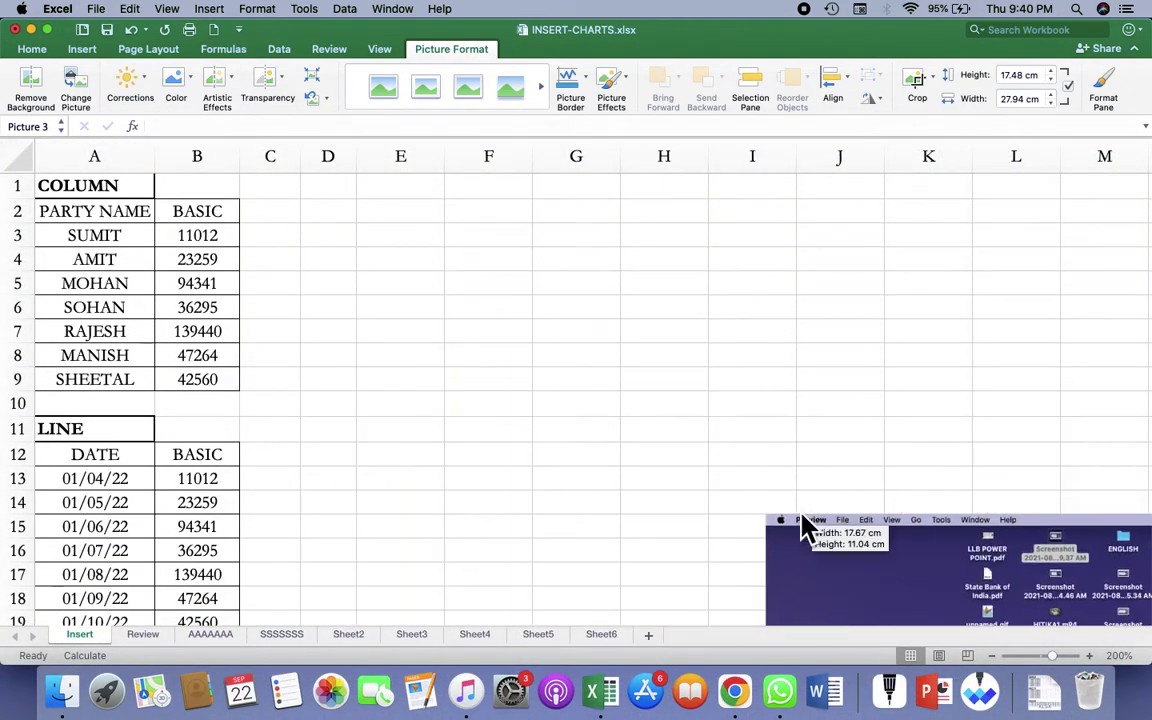
pyautogui.moveTo(300, 222); pyautogui.dragTo(805, 527)
pyautogui.moveTo(918, 532)
pyautogui.mouseDown()
pyautogui.moveTo(786, 462)
pyautogui.moveTo(1035, 565)
pyautogui.mouseUp()
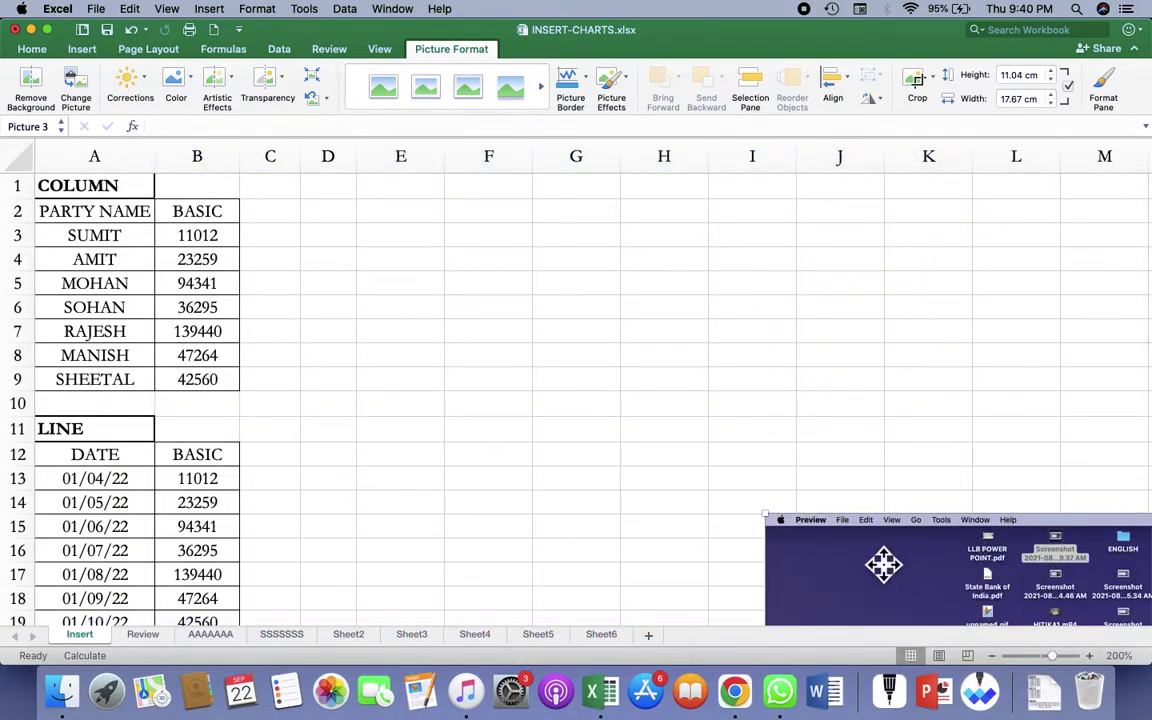
pyautogui.moveTo(885, 563)
pyautogui.mouseDown()
pyautogui.moveTo(618, 300)
pyautogui.moveTo(218, 260)
pyautogui.mouseUp()
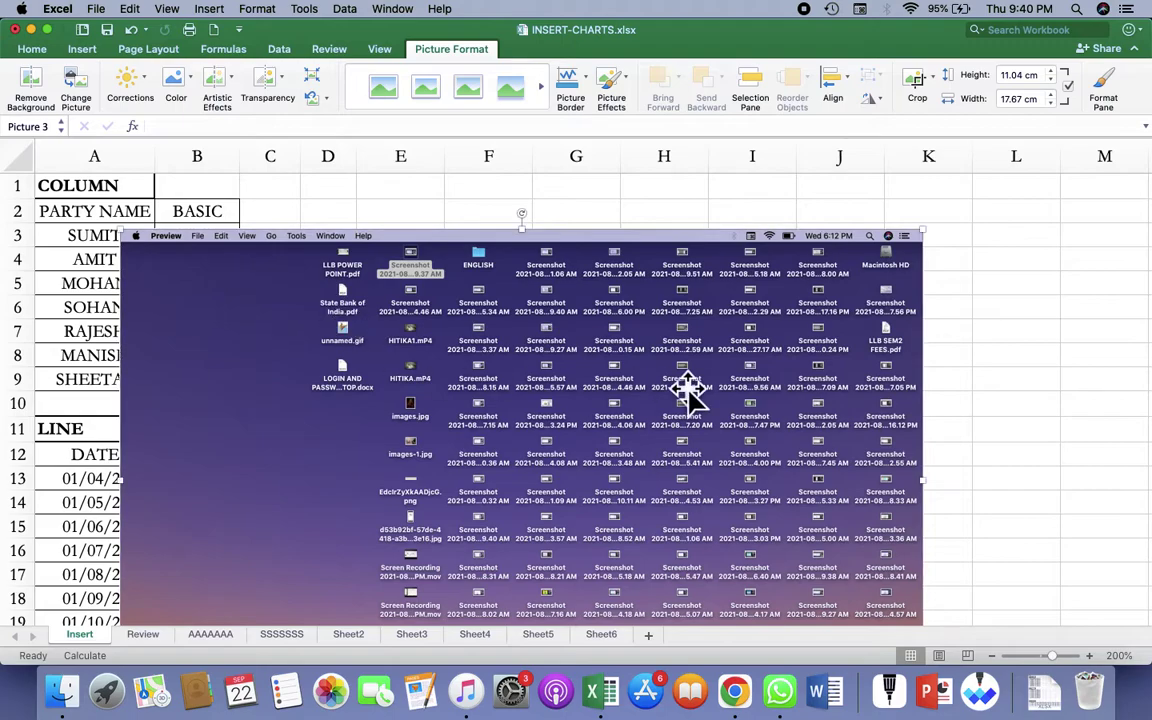
pyautogui.moveTo(921, 232)
pyautogui.mouseDown()
pyautogui.moveTo(456, 490)
pyautogui.moveTo(470, 509)
pyautogui.moveTo(1000, 215)
pyautogui.moveTo(1044, 274)
pyautogui.mouseUp()
pyautogui.moveTo(1117, 399)
pyautogui.mouseDown()
pyautogui.moveTo(898, 260)
pyautogui.moveTo(600, 302)
pyautogui.mouseUp()
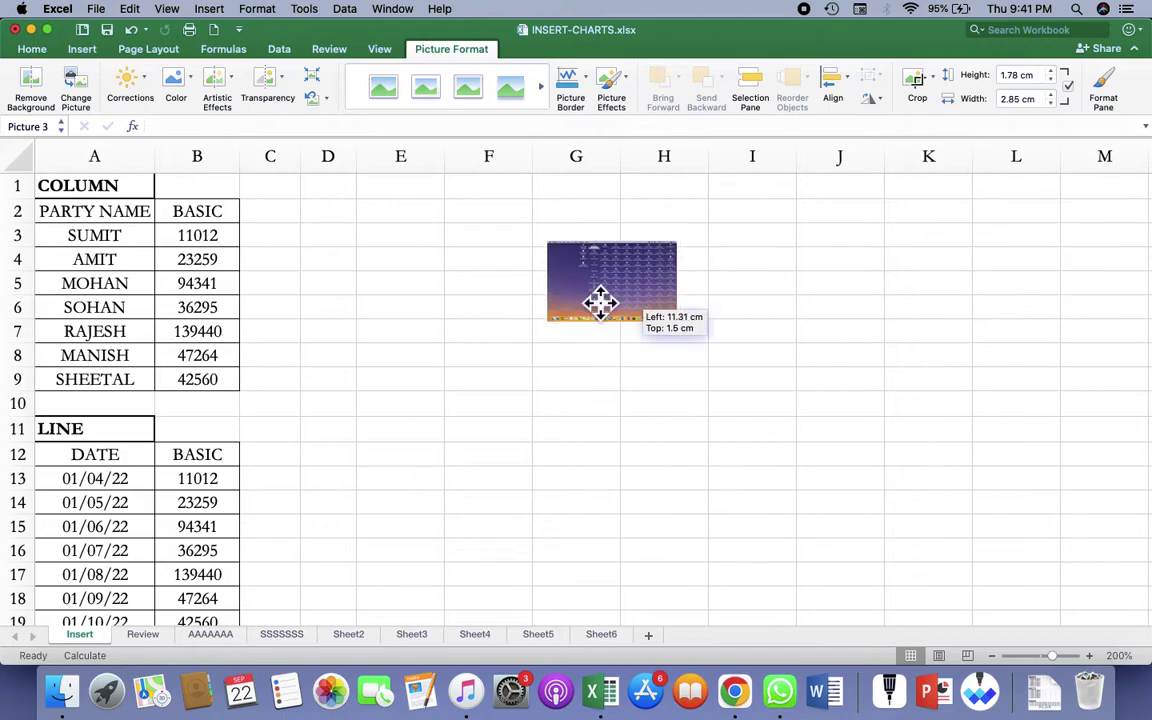
pyautogui.moveTo(600, 302); pyautogui.dragTo(305, 215)
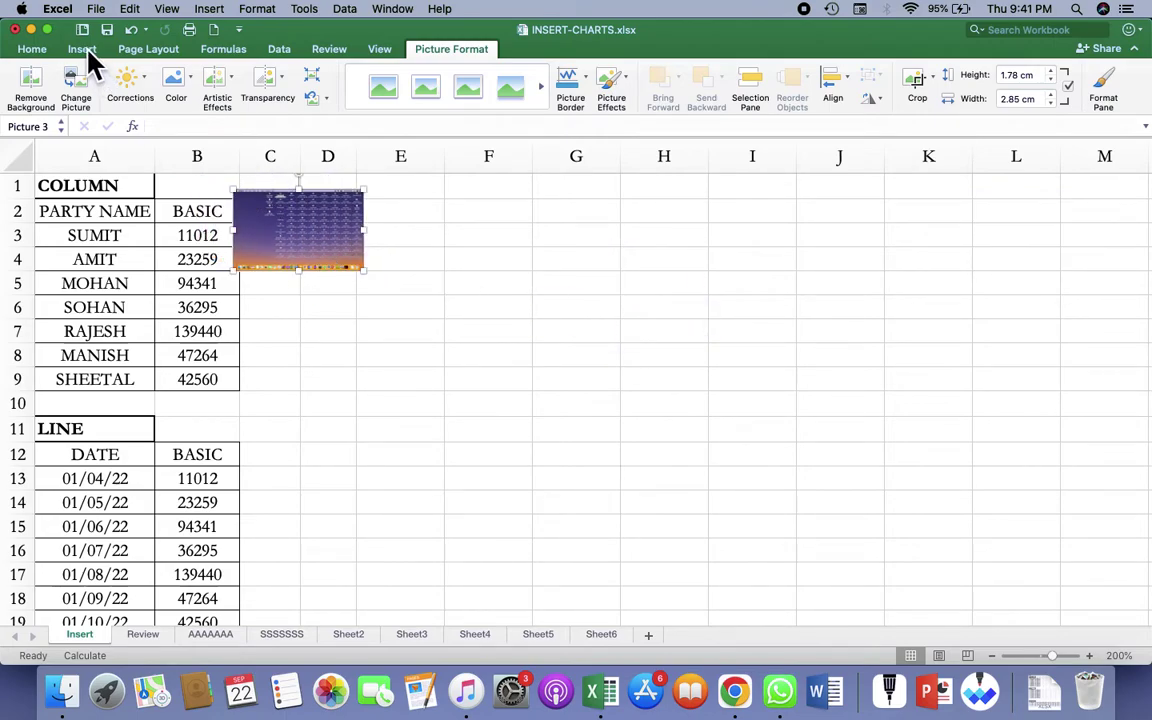
pyautogui.click(138, 84)
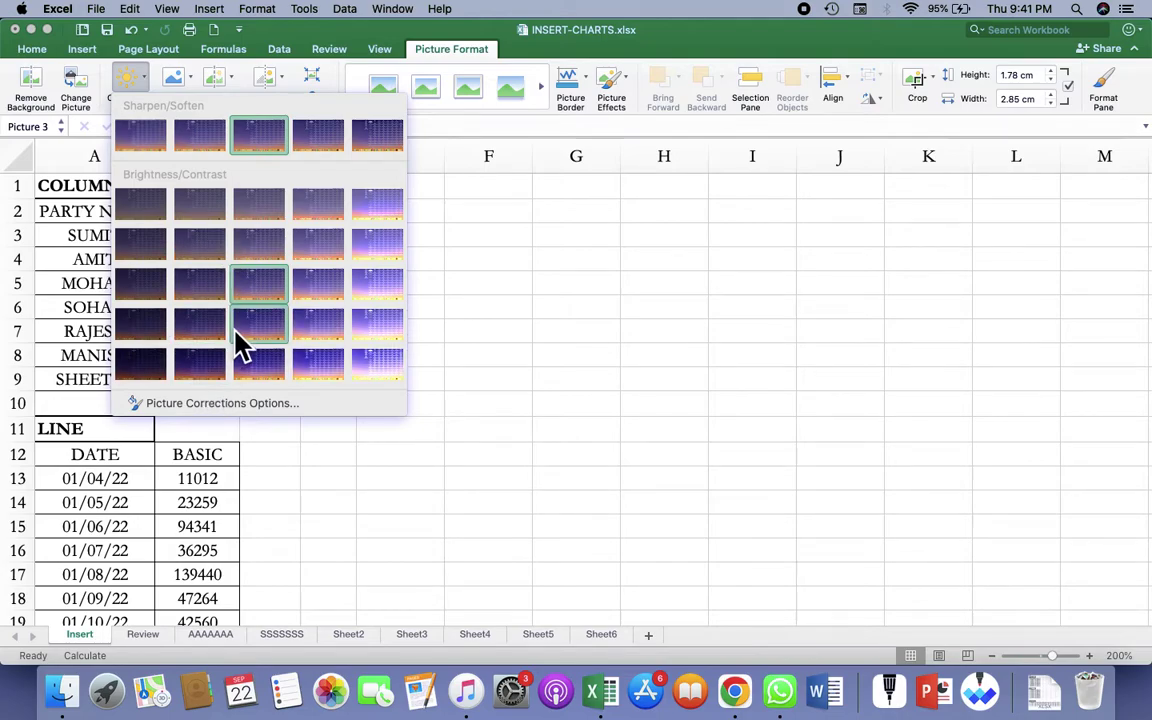
pyautogui.click(522, 250)
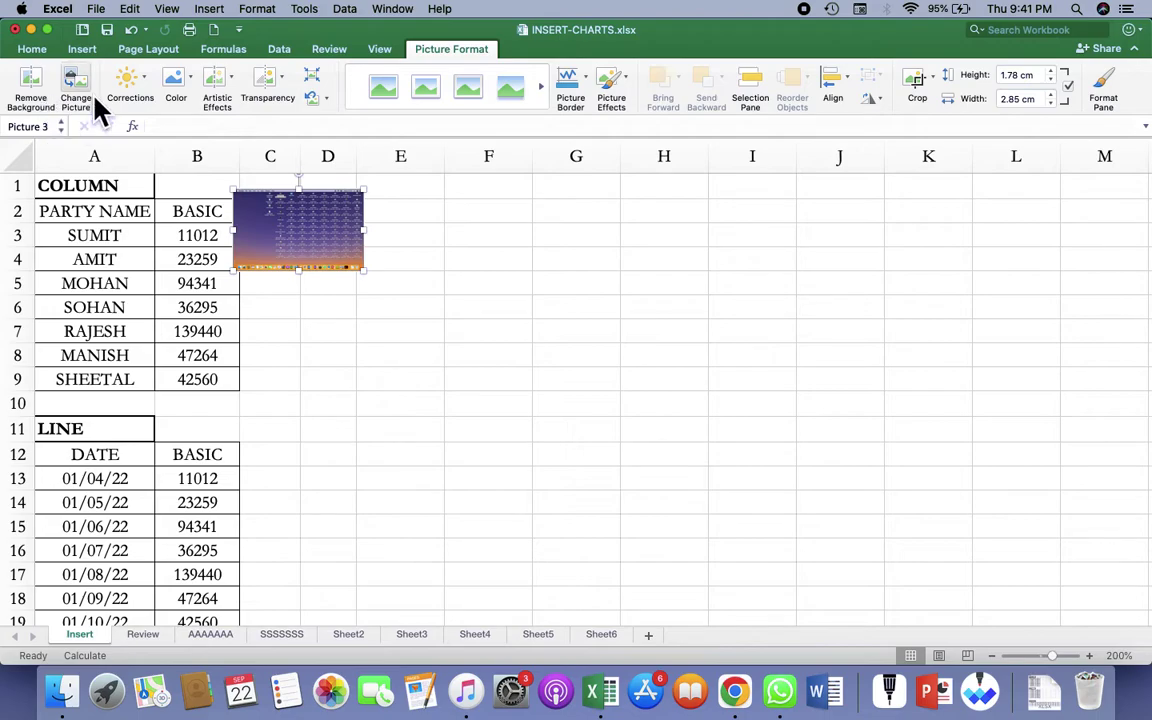
pyautogui.click(284, 80)
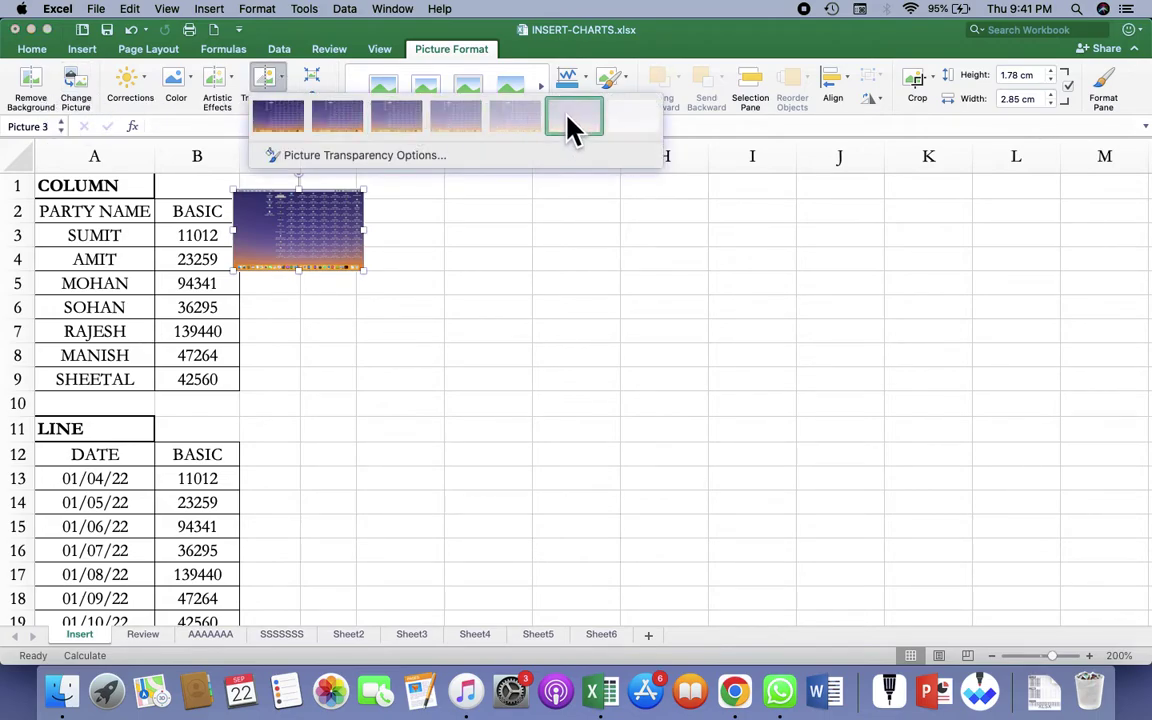
pyautogui.click(567, 117)
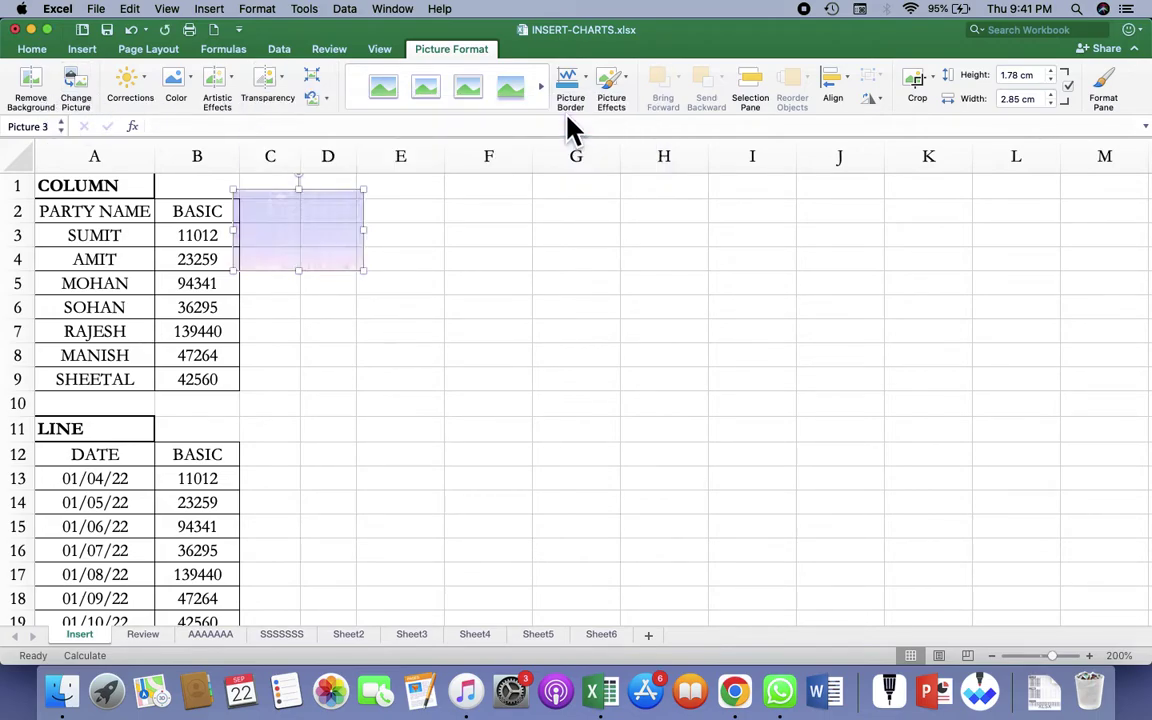
pyautogui.click(309, 255)
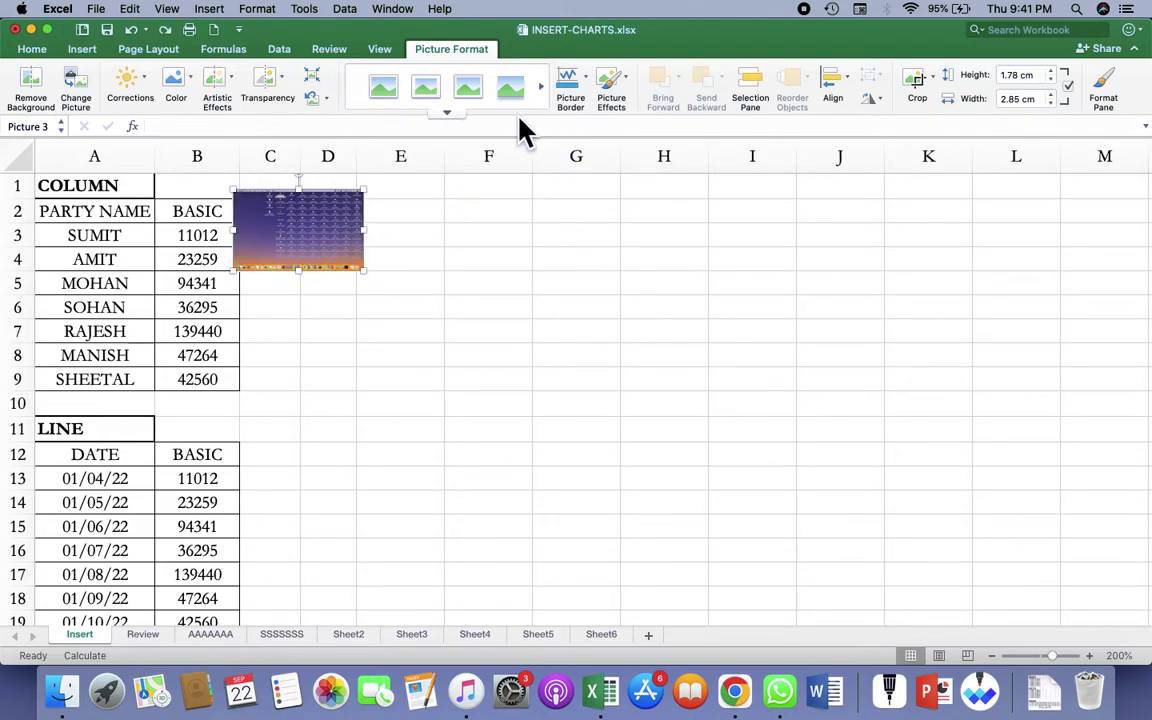
# Give the picture a 6 pt pink border and move it over columns D–F, rows 2–6.
pyautogui.click(586, 86)
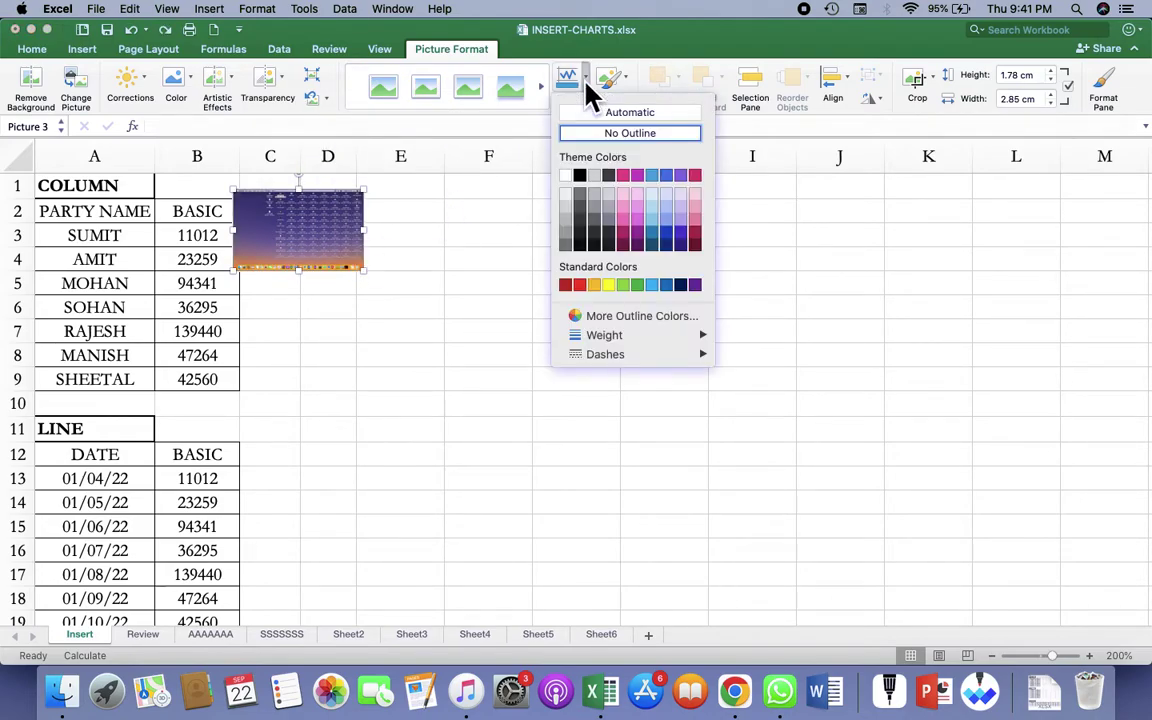
pyautogui.click(627, 232)
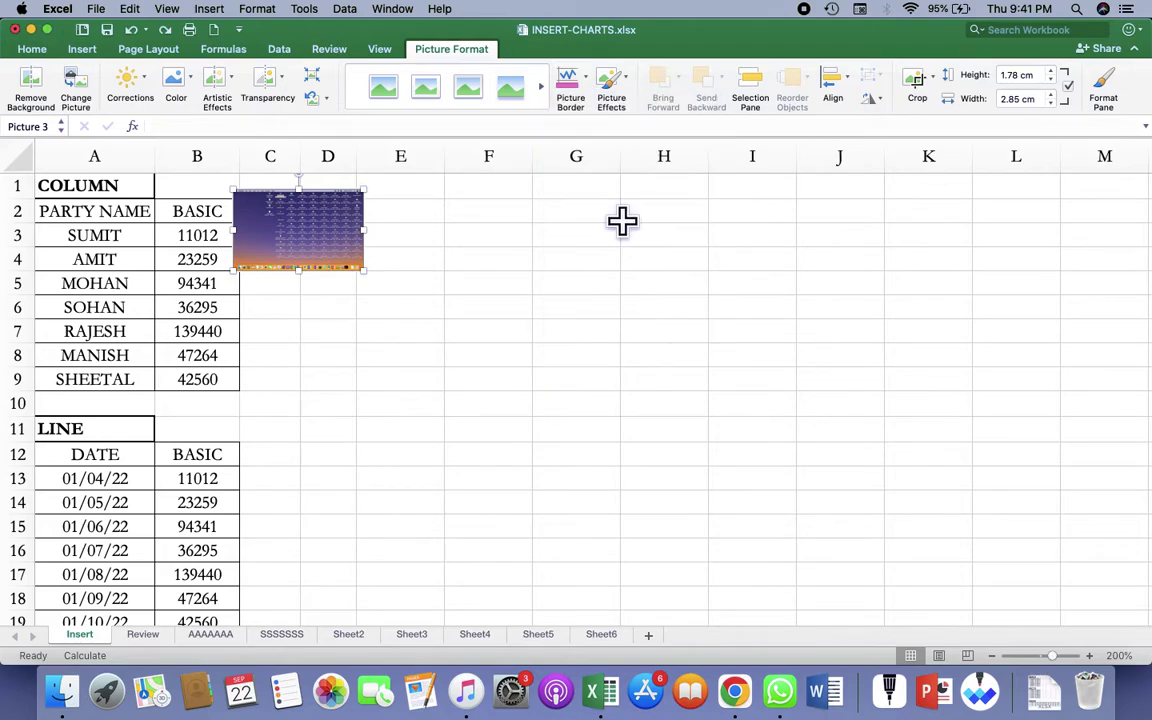
pyautogui.click(585, 82)
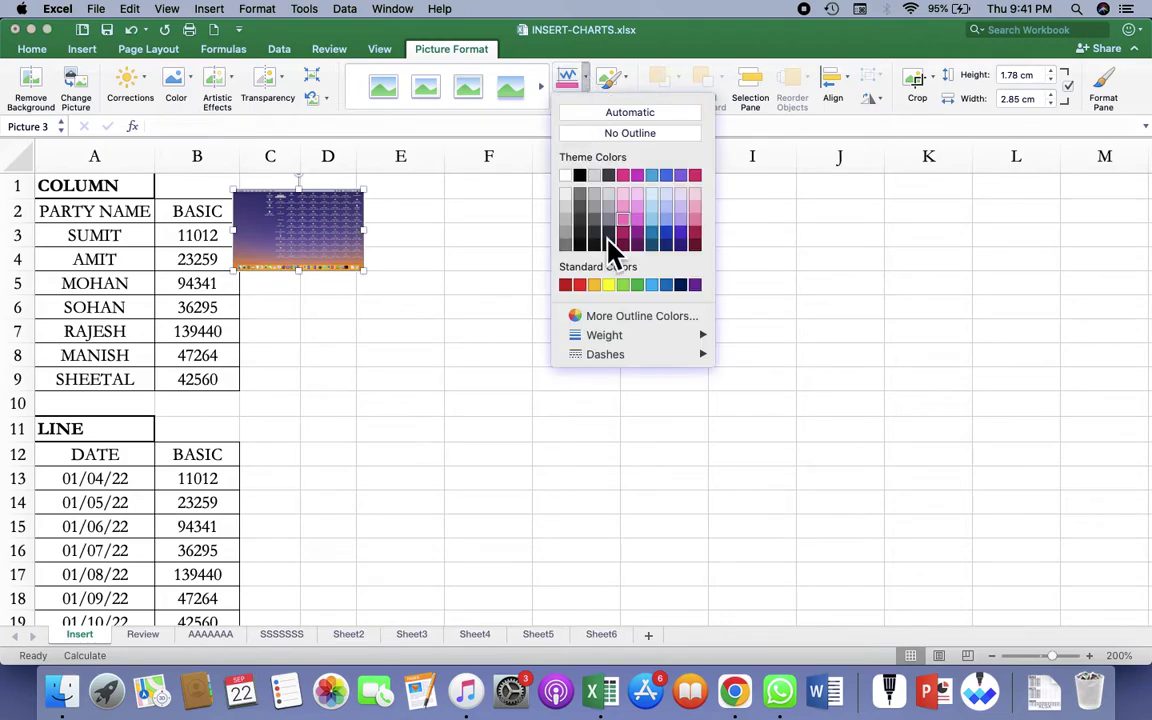
pyautogui.moveTo(688, 336)
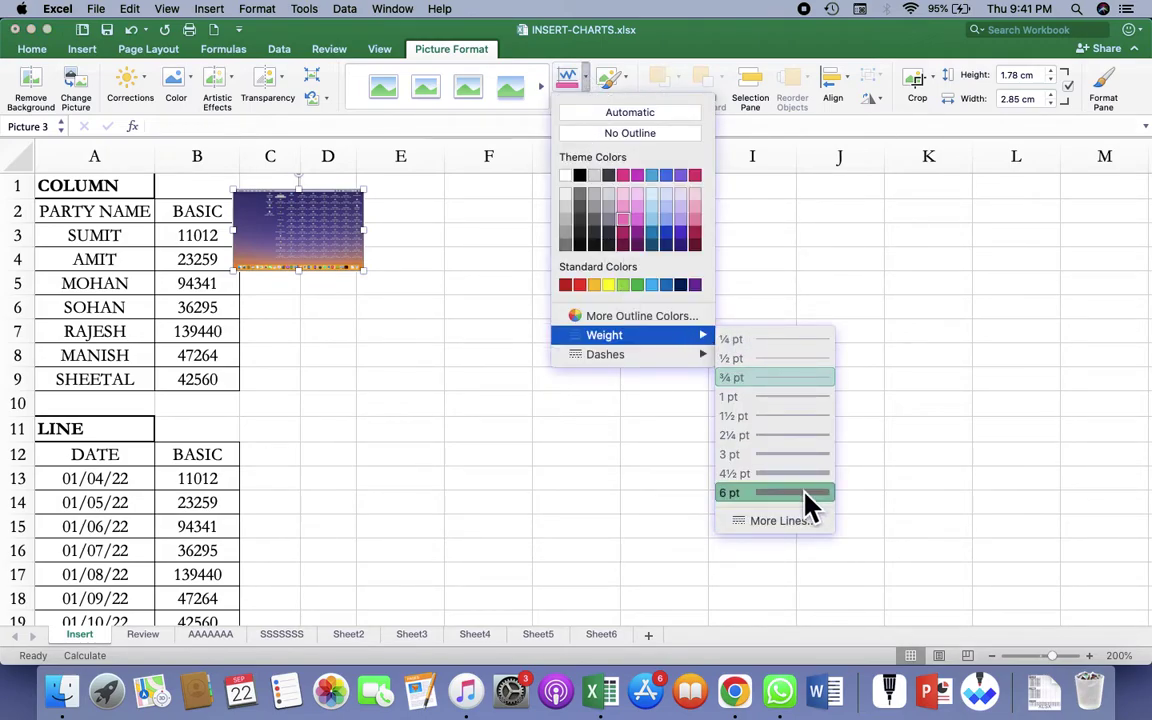
pyautogui.click(806, 495)
pyautogui.moveTo(319, 206); pyautogui.dragTo(435, 241)
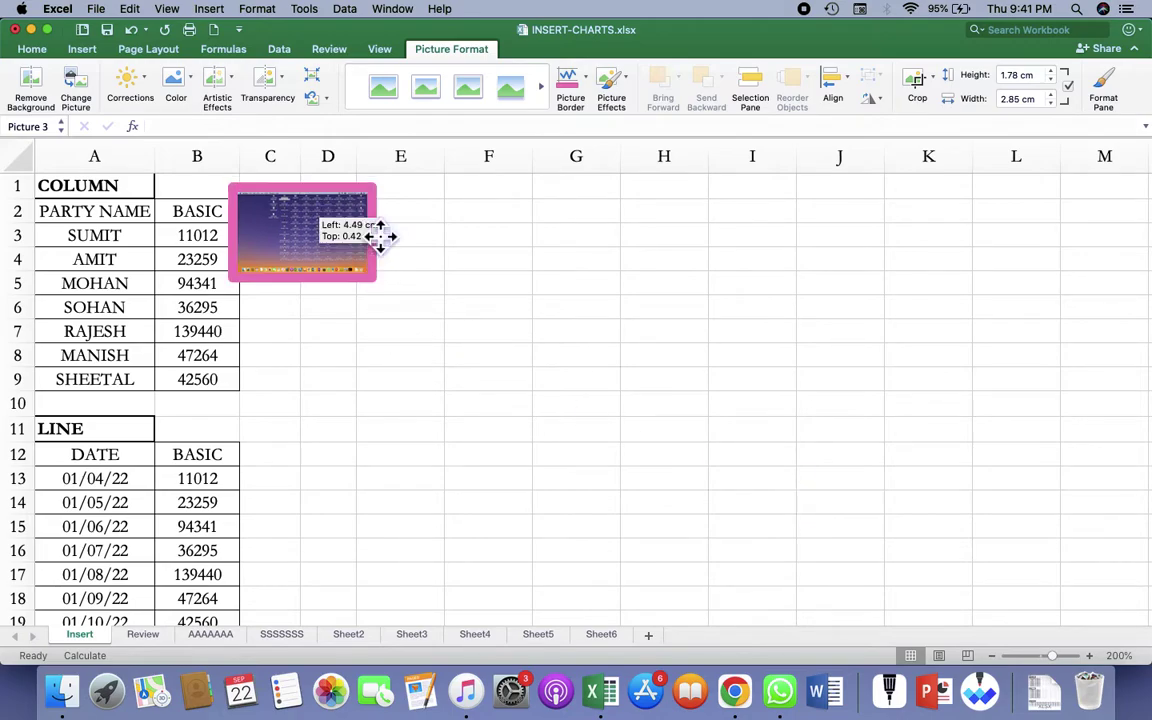
# Change the picture's border colour to blue.
pyautogui.click(586, 80)
pyautogui.click(665, 178)
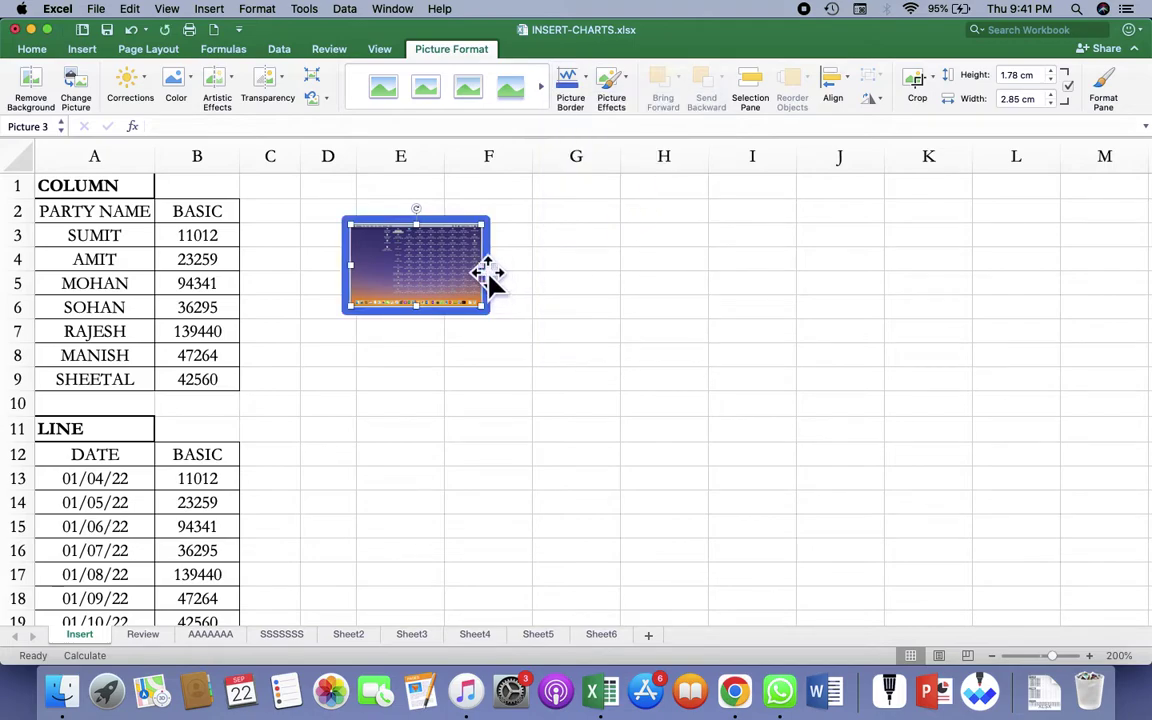
pyautogui.click(630, 86)
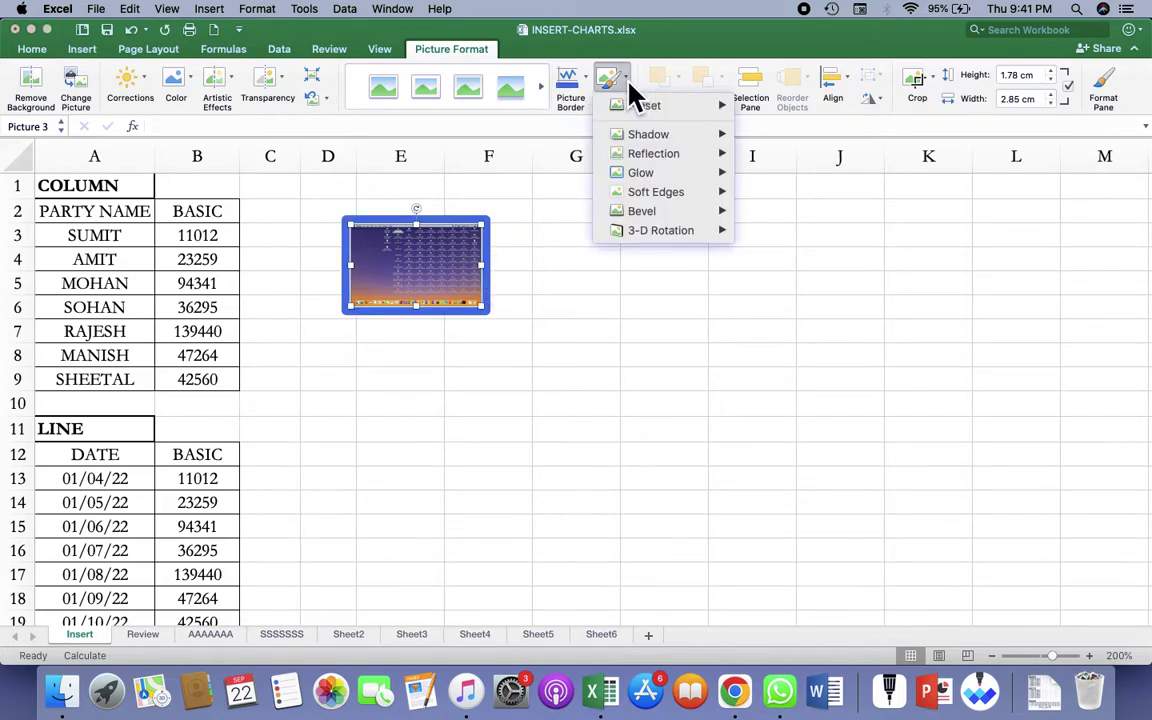
# Look over Shadow, Reflection and Soft Edges without applying any, then delete the picture.
pyautogui.moveTo(668, 118)
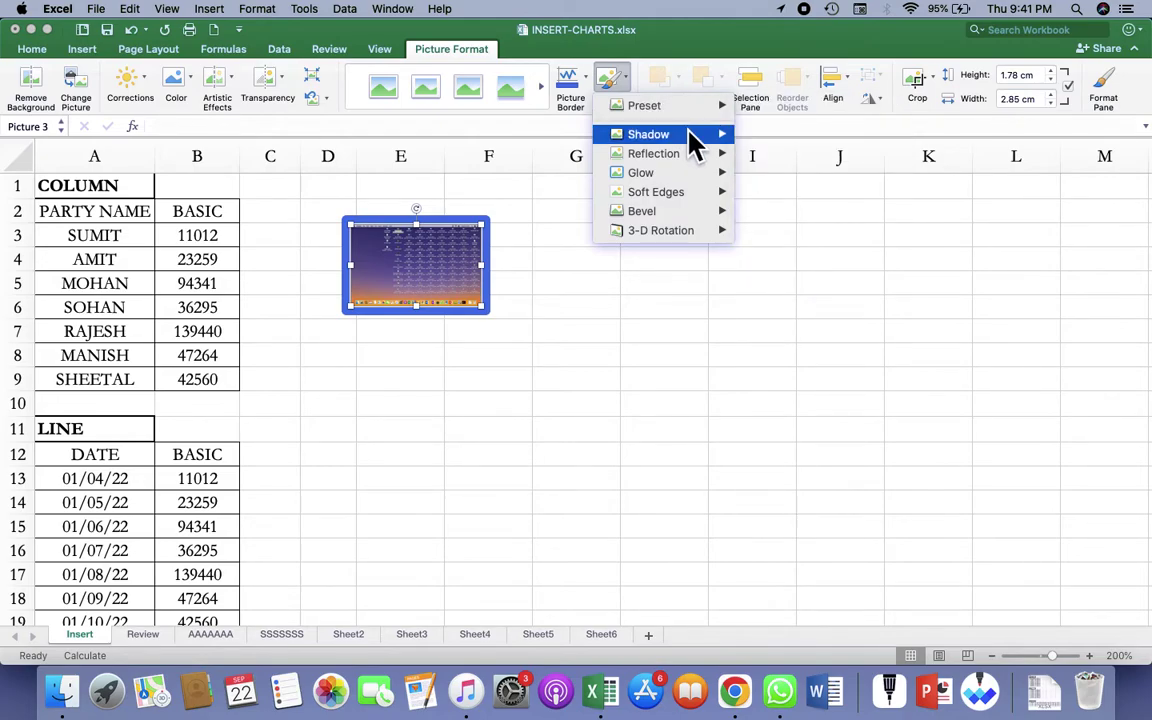
pyautogui.moveTo(689, 138)
pyautogui.moveTo(703, 163)
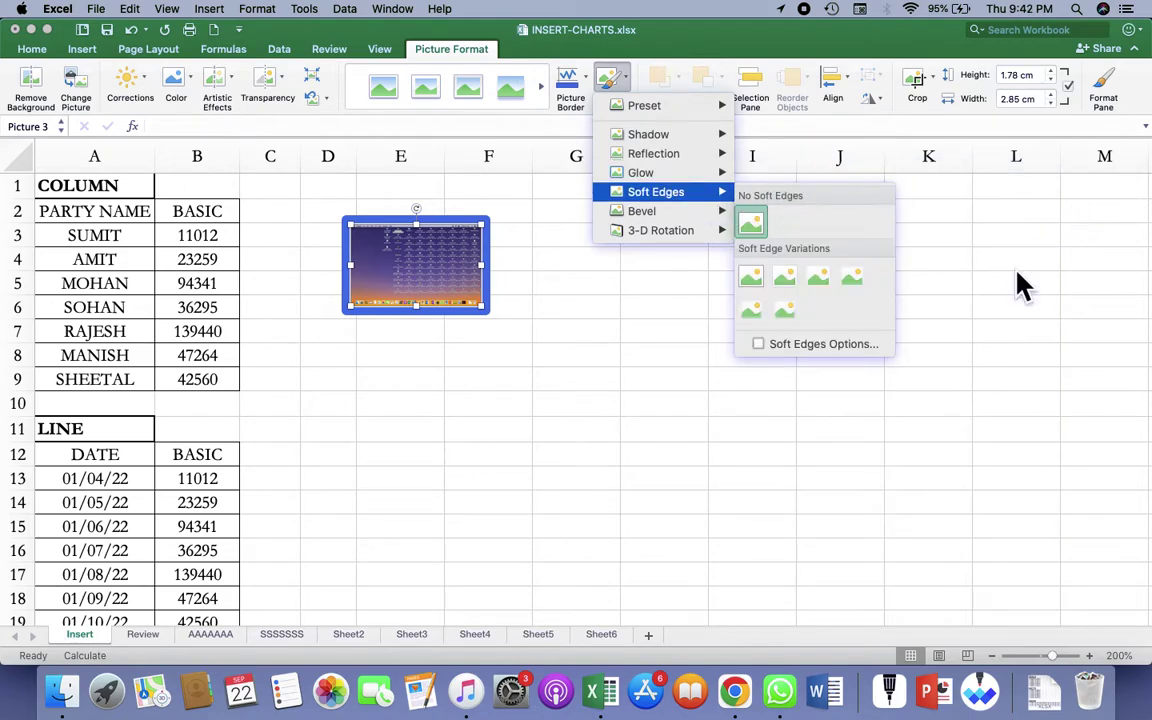
pyautogui.click(1018, 273)
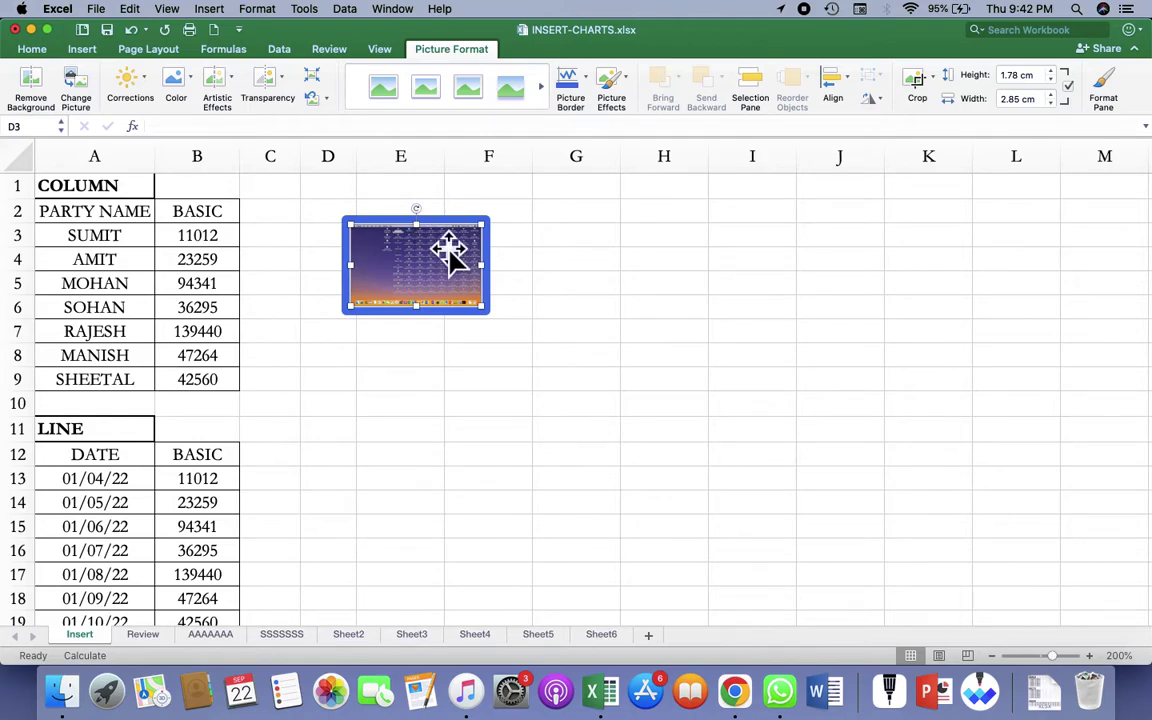
pyautogui.press('Delete')
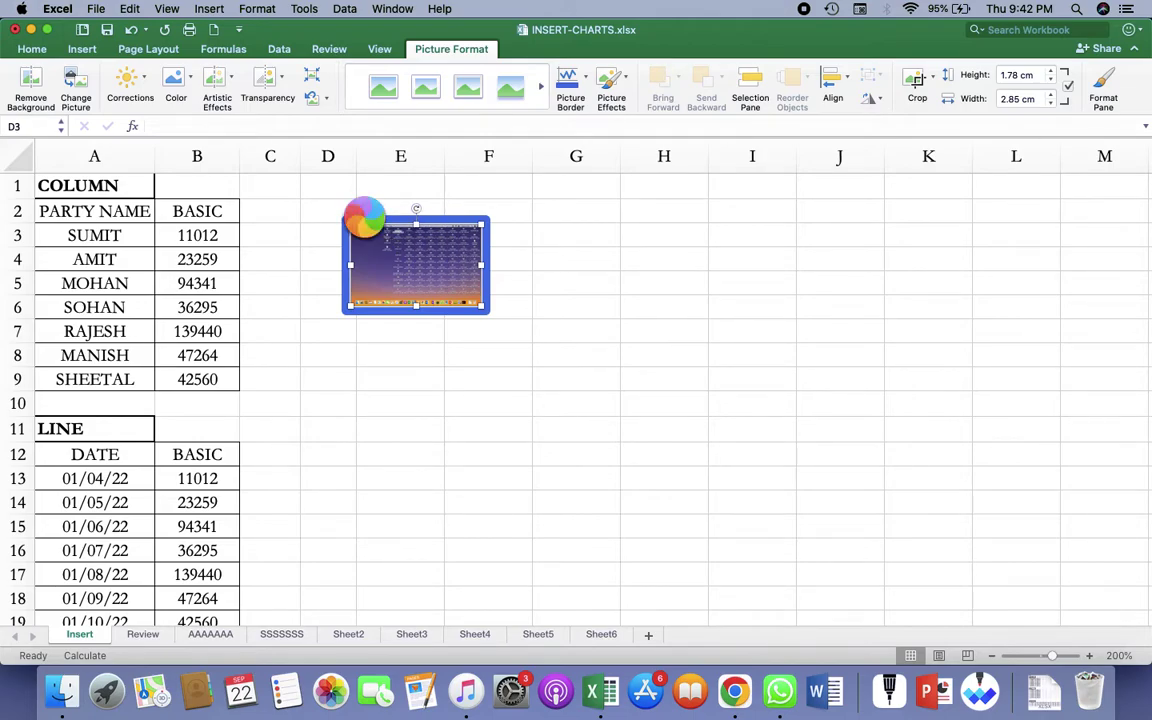
pyautogui.click(363, 217)
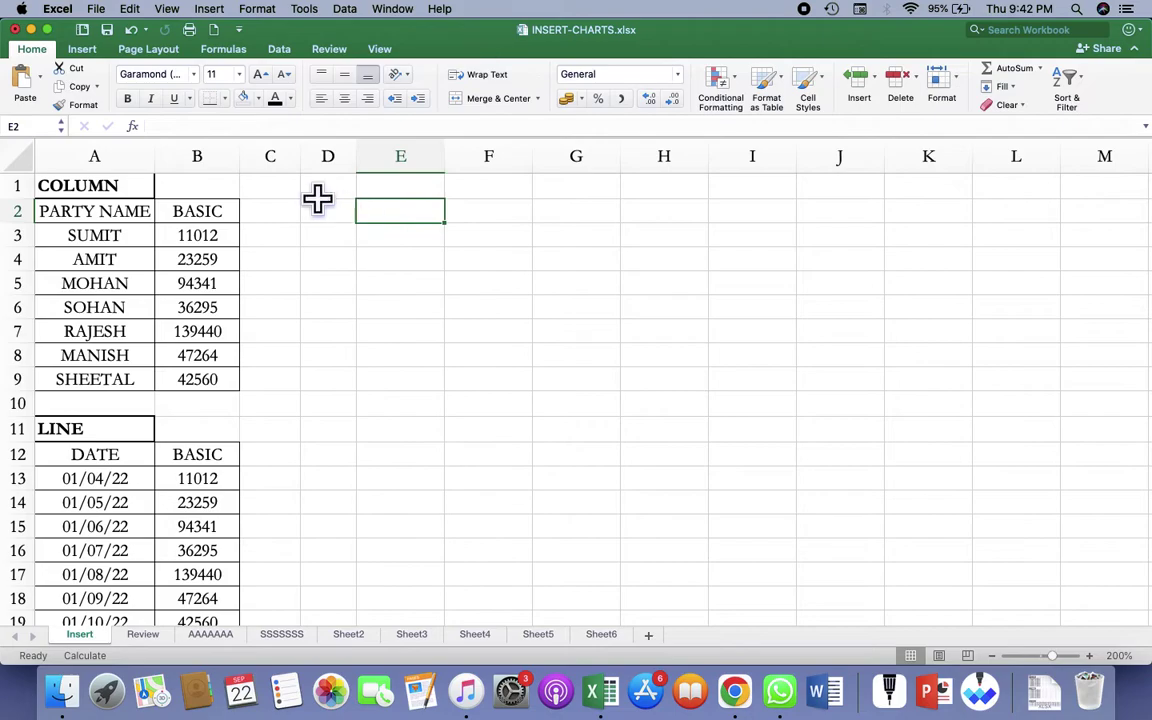
# Pick the Arrow line from the Shapes gallery and draw it from A3 to B6.
pyautogui.click(83, 52)
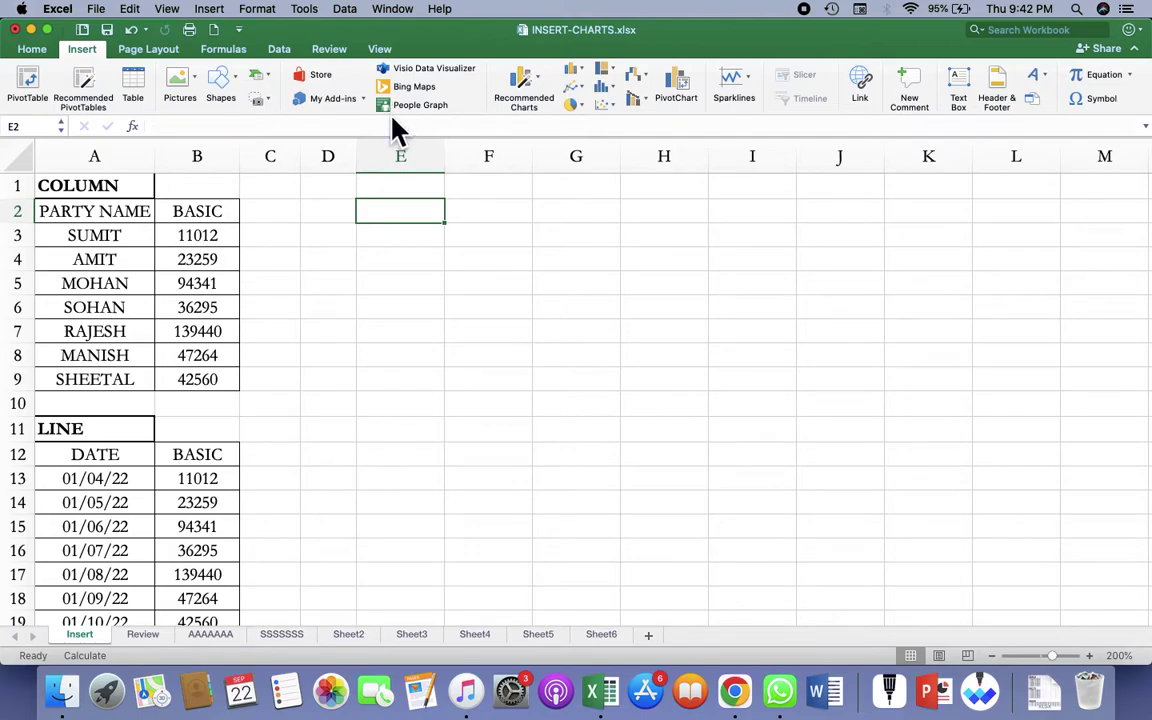
pyautogui.click(219, 88)
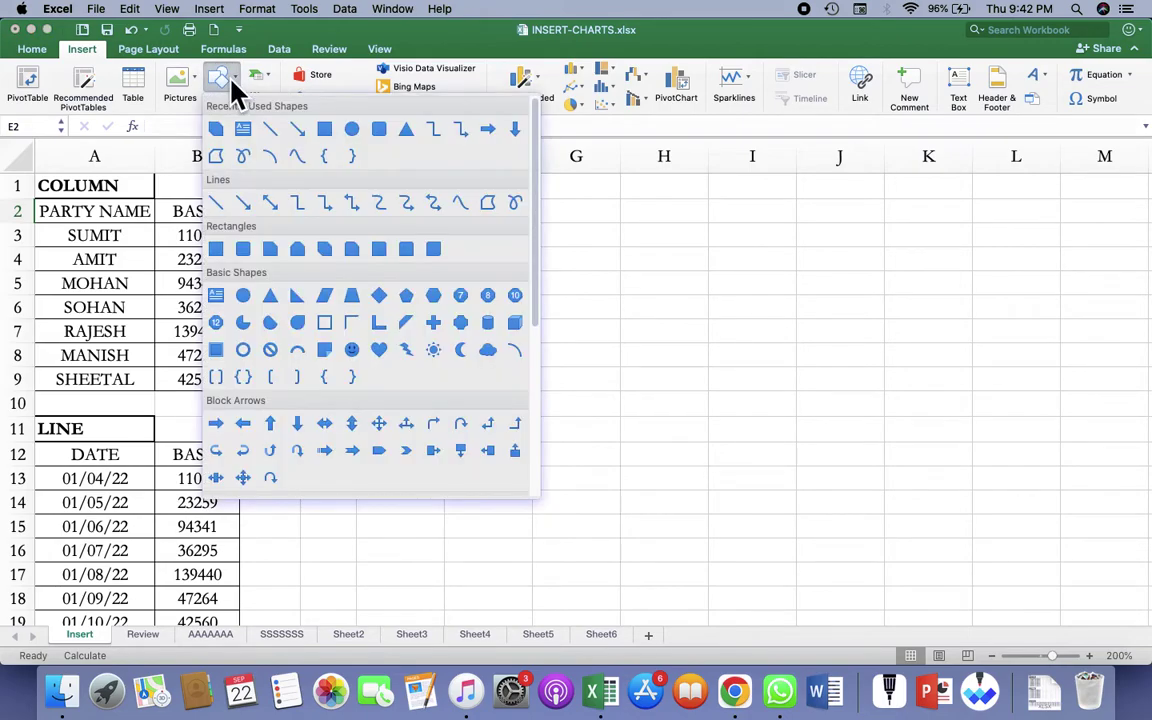
pyautogui.click(297, 130)
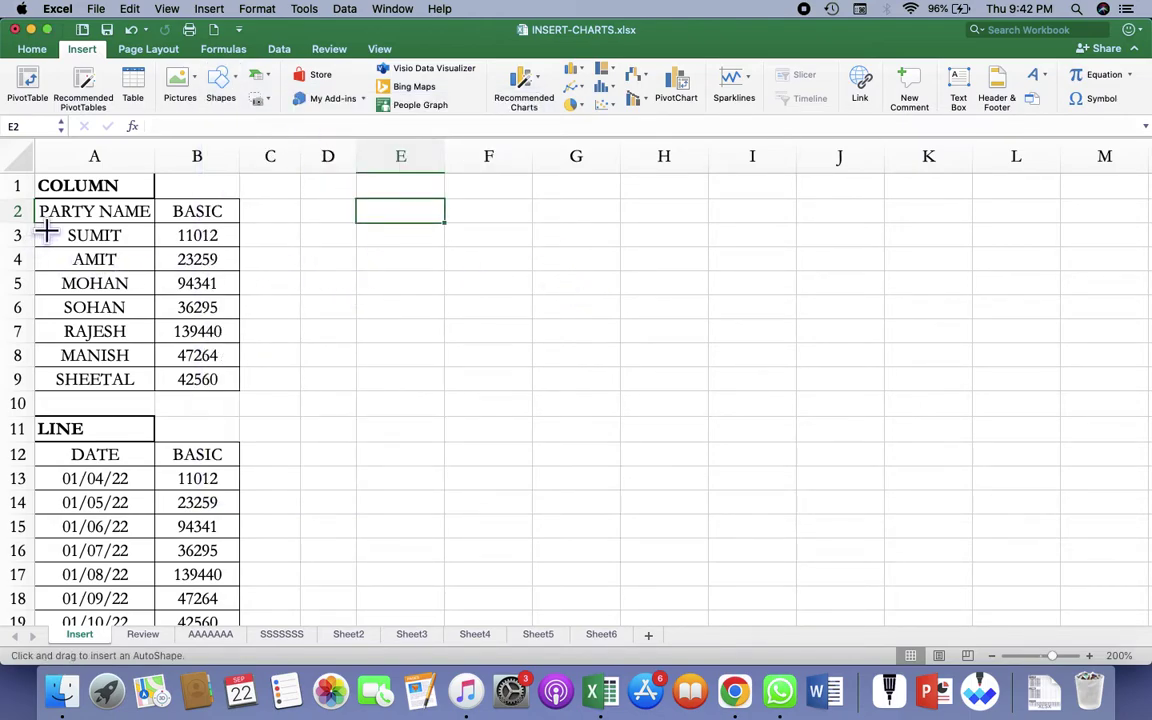
pyautogui.moveTo(47, 232); pyautogui.dragTo(172, 318)
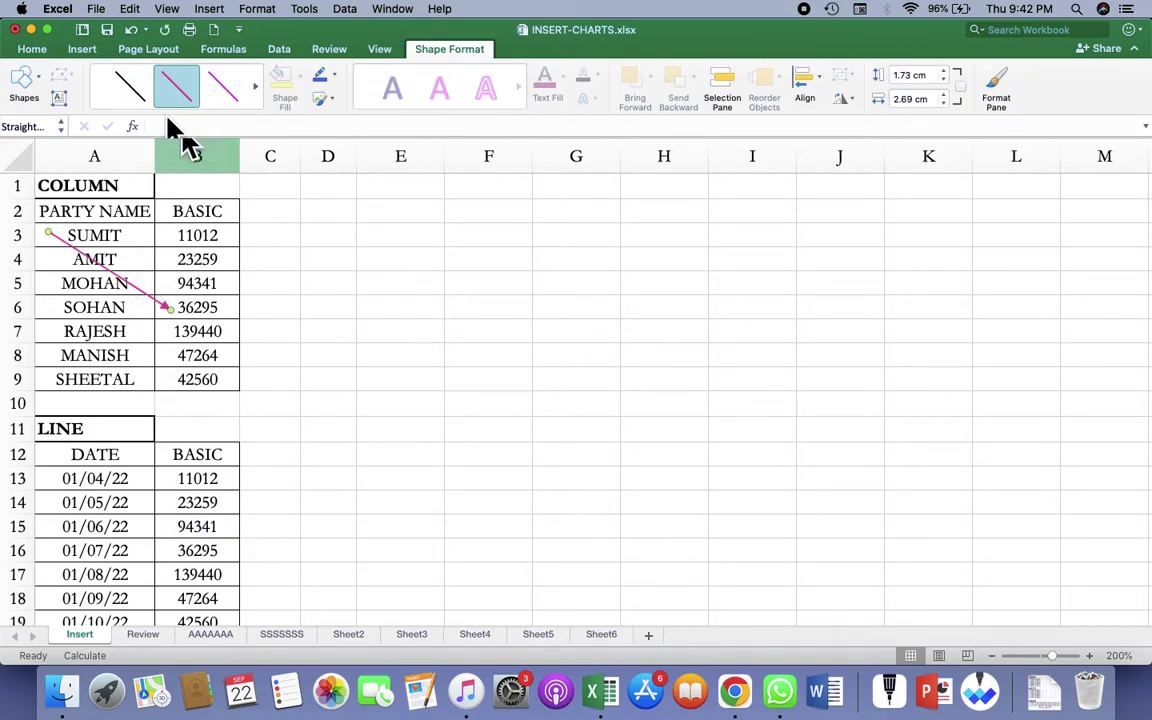
# Try the line style presets, then set the arrow's outline to standard green.
pyautogui.click(125, 82)
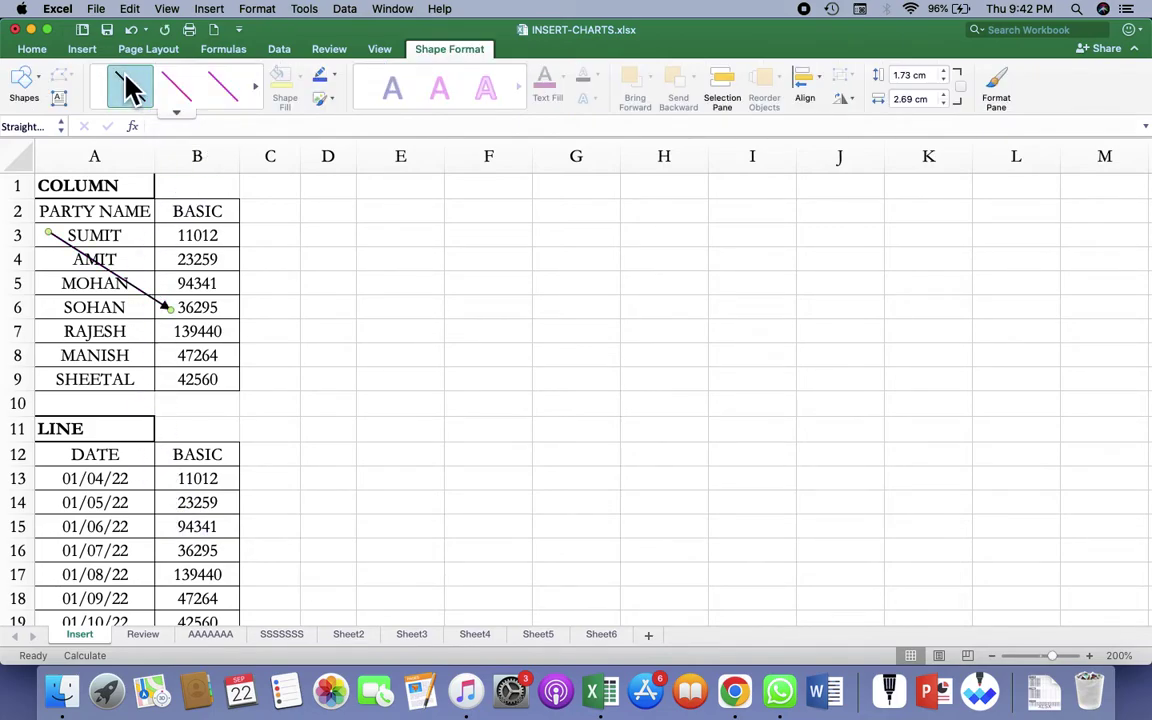
pyautogui.click(257, 90)
pyautogui.click(97, 88)
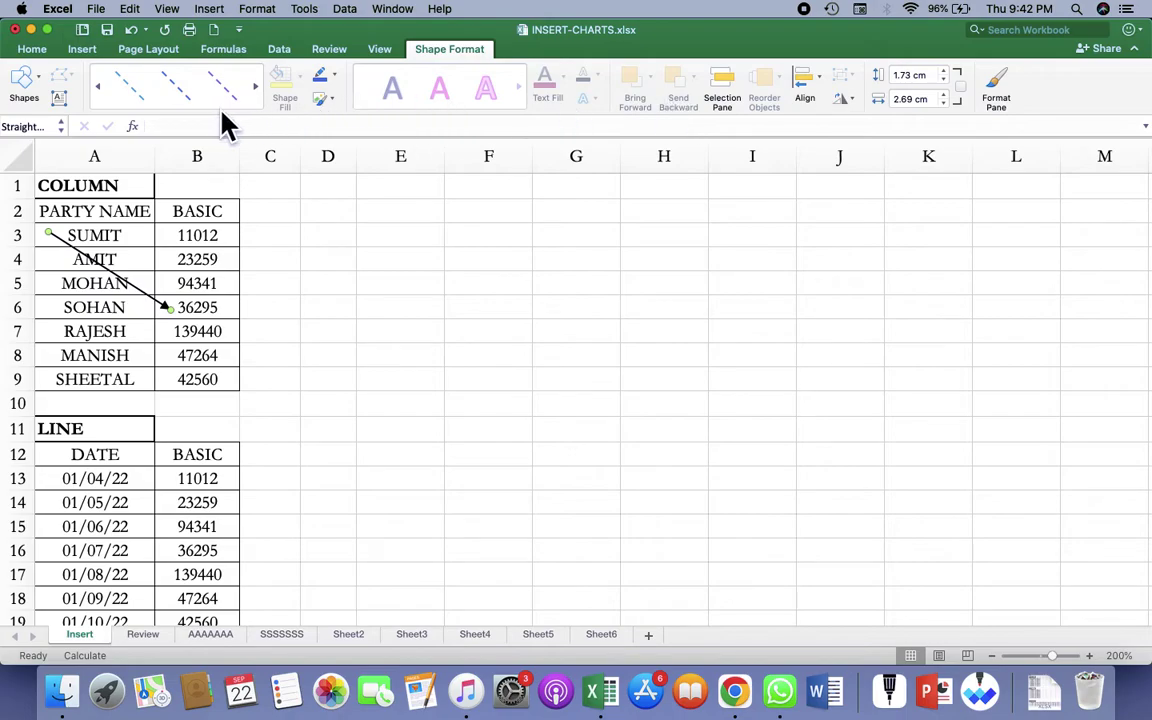
pyautogui.click(334, 76)
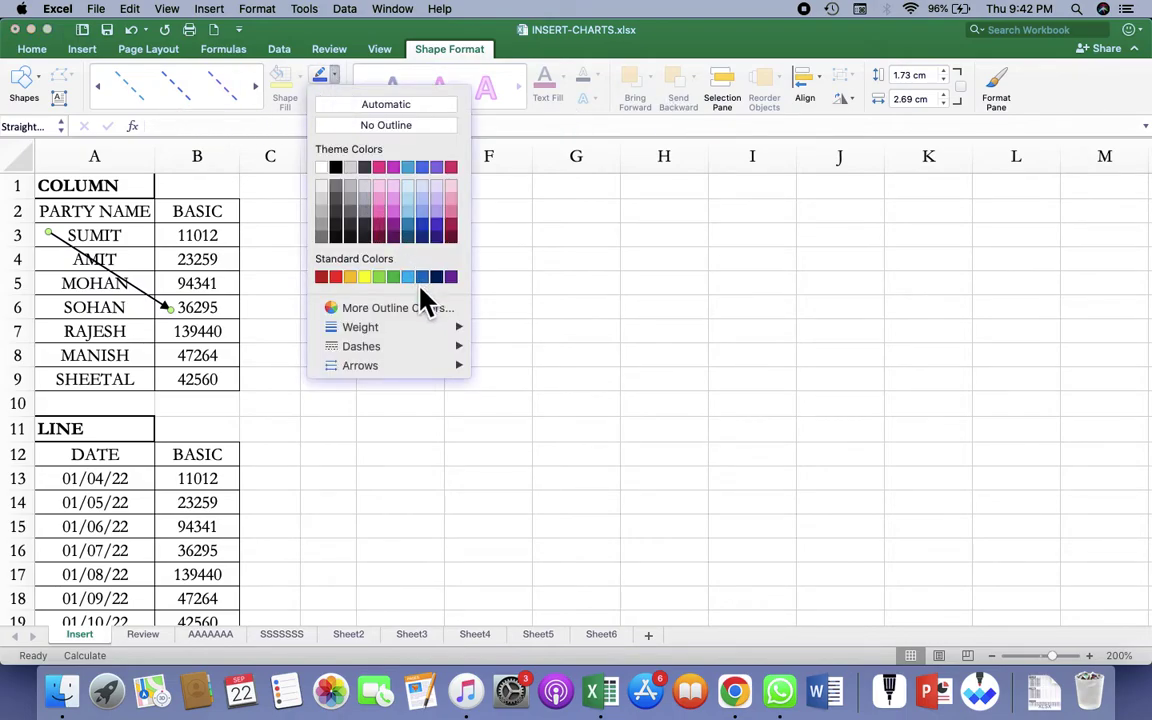
pyautogui.click(394, 278)
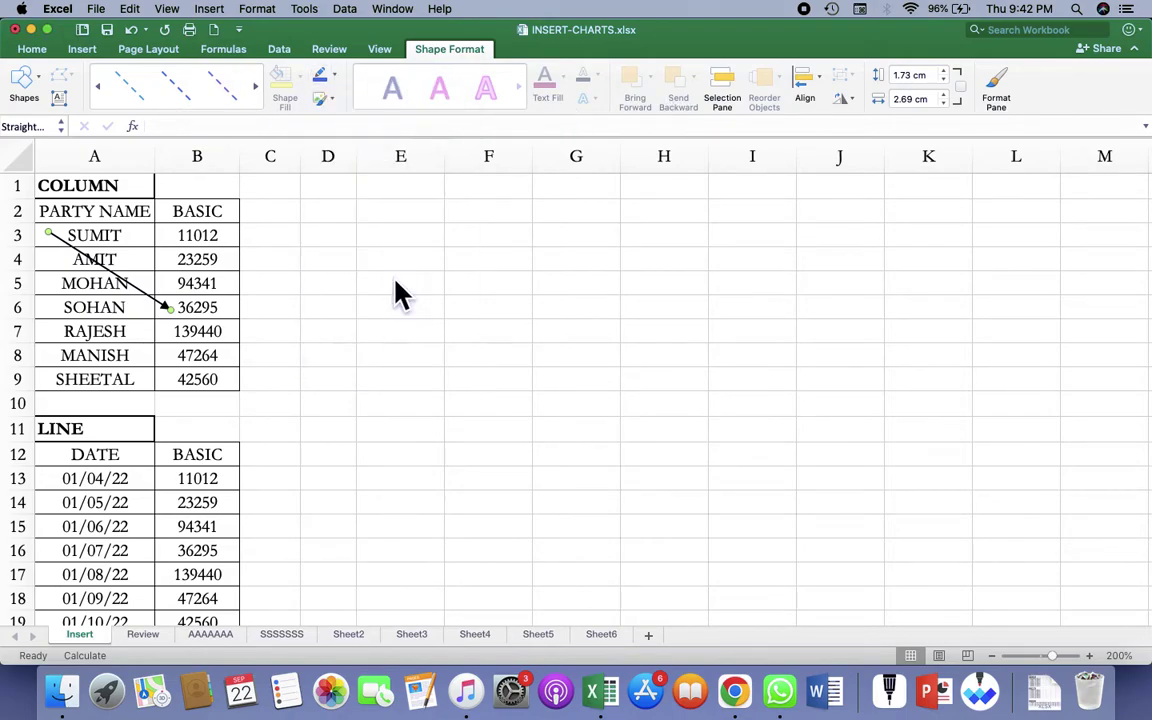
pyautogui.click(333, 101)
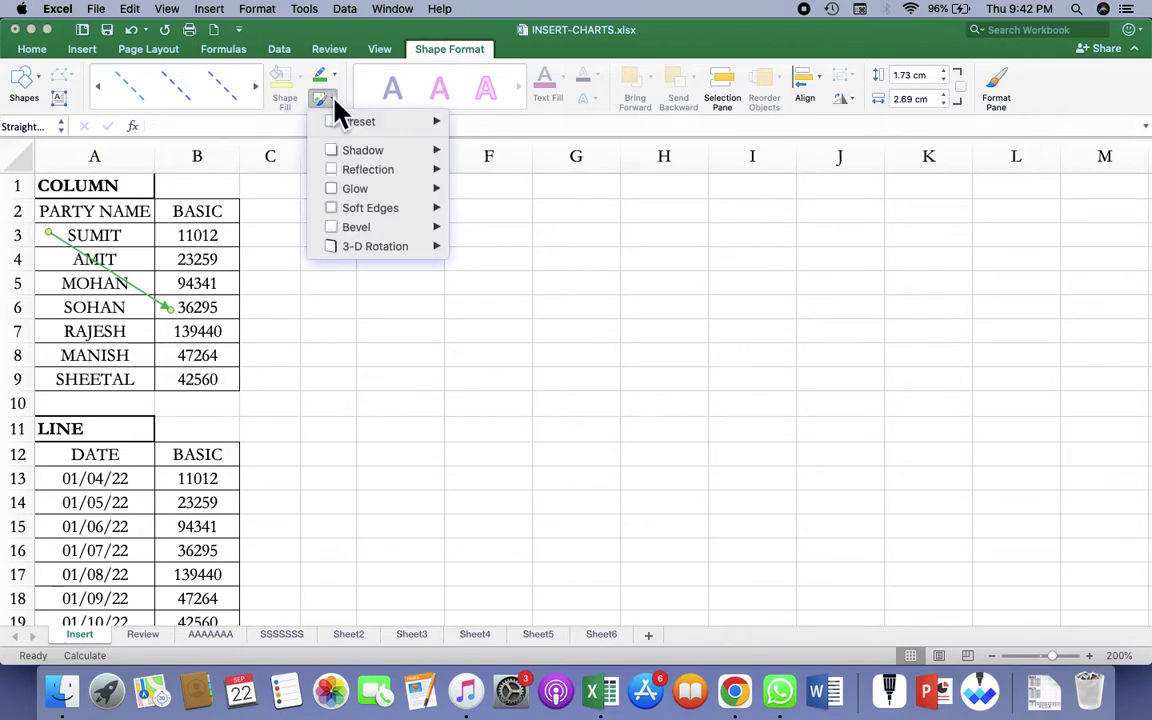
pyautogui.click(336, 108)
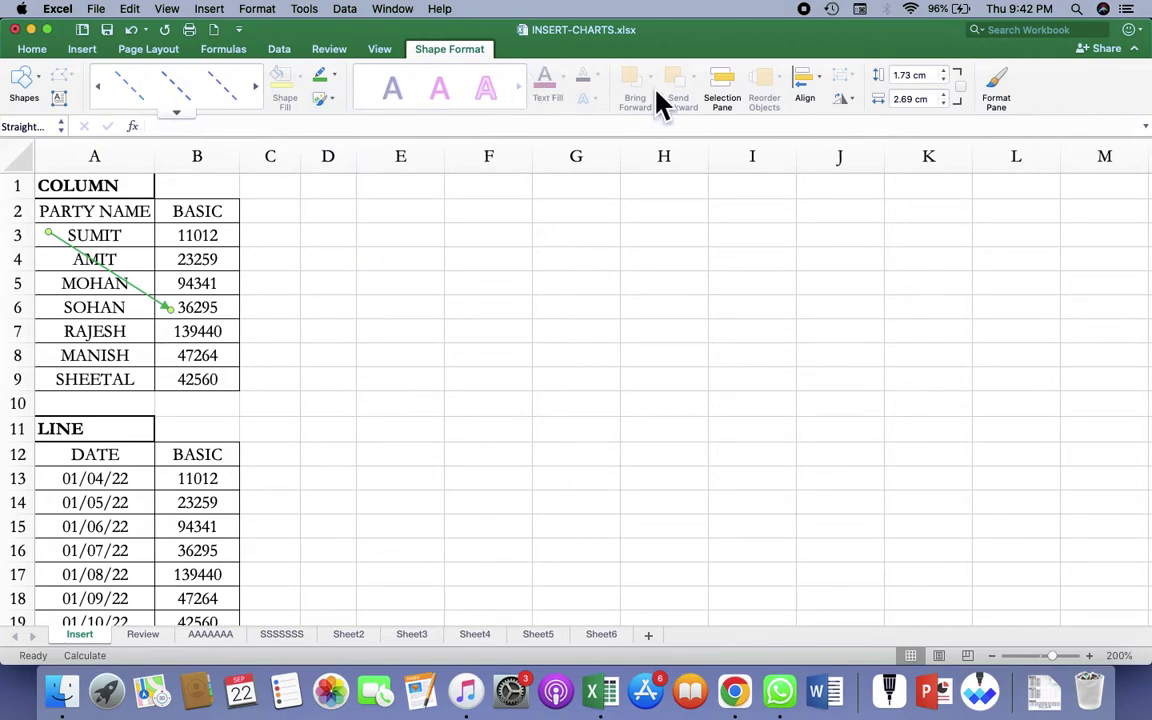
pyautogui.click(85, 53)
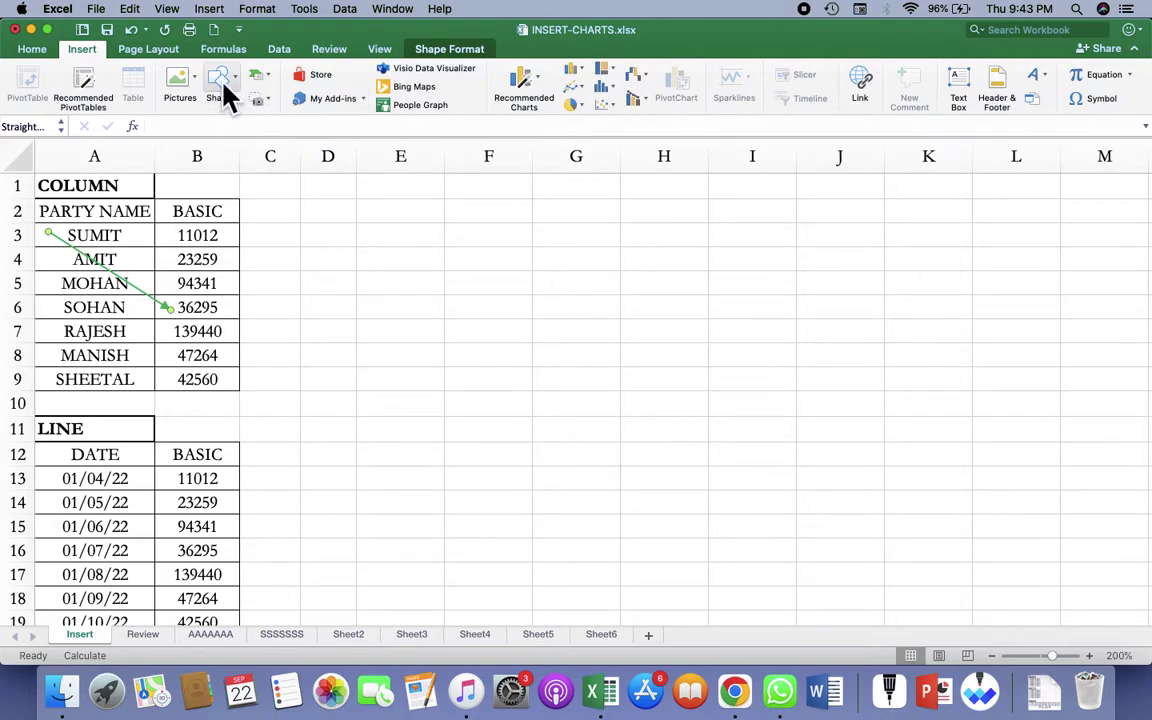
# Draw a large pink right block arrow (about 9.79 × 1.82 cm) across rows 9–10.
pyautogui.click(220, 80)
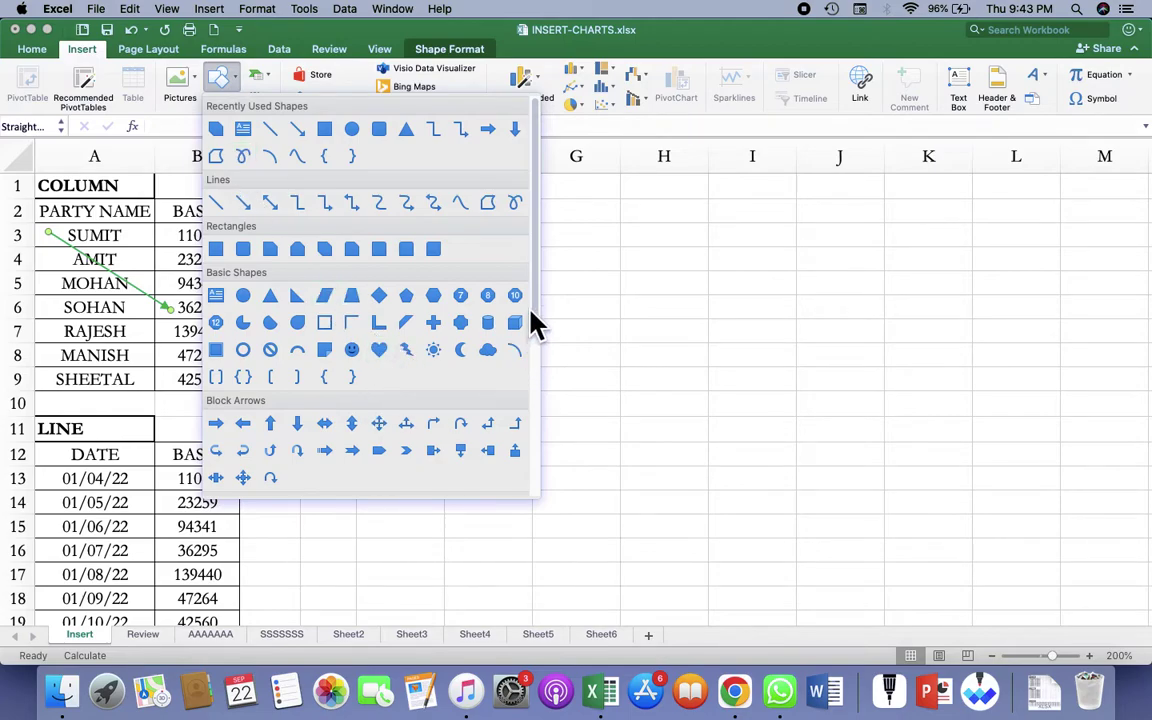
pyautogui.moveTo(533, 321)
pyautogui.mouseDown()
pyautogui.moveTo(530, 485)
pyautogui.moveTo(545, 265)
pyautogui.mouseUp()
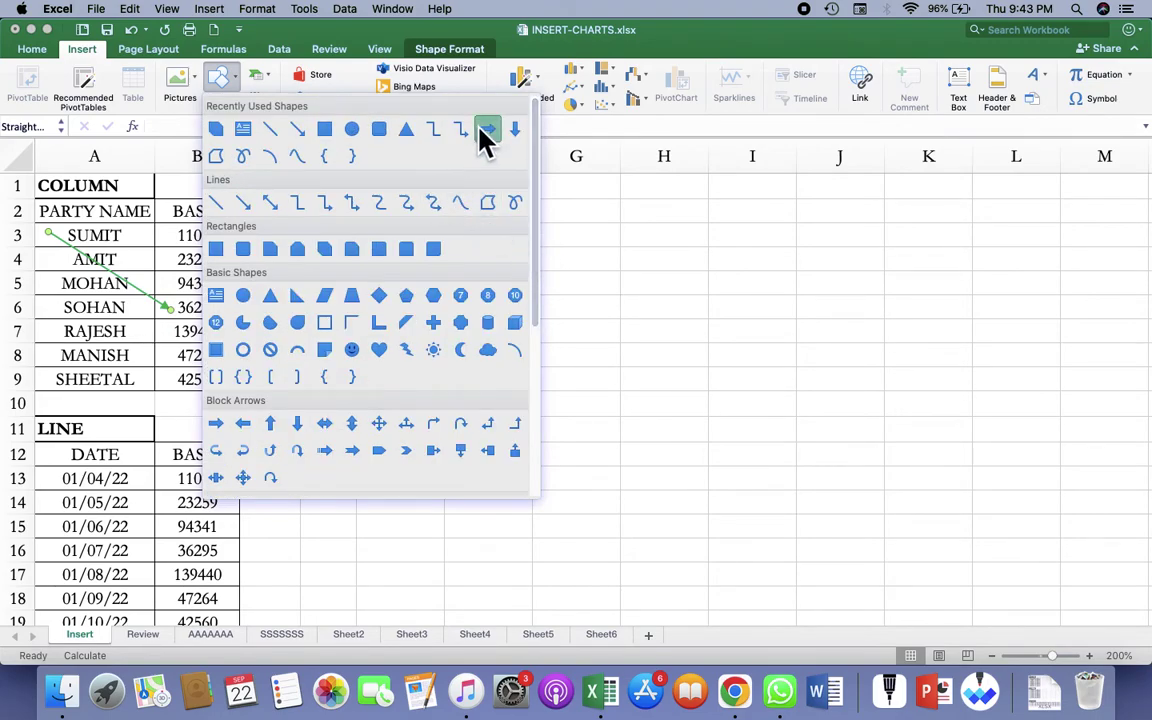
pyautogui.click(474, 137)
pyautogui.moveTo(117, 353); pyautogui.dragTo(538, 410)
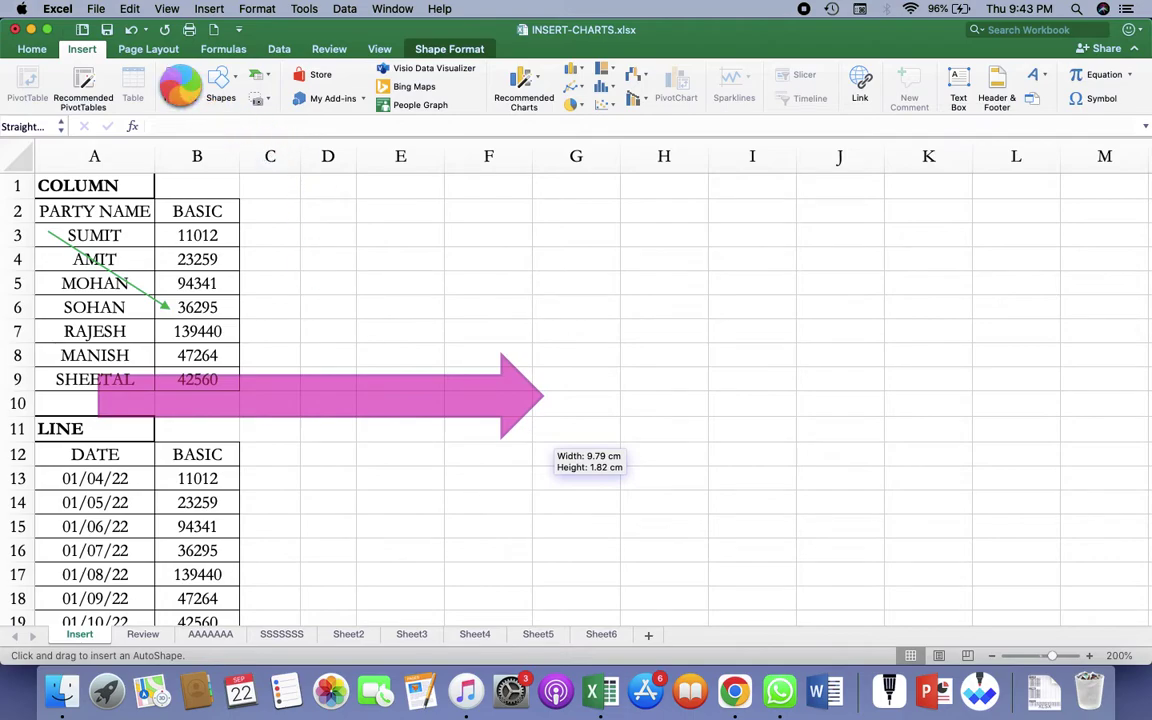
pyautogui.click(656, 404)
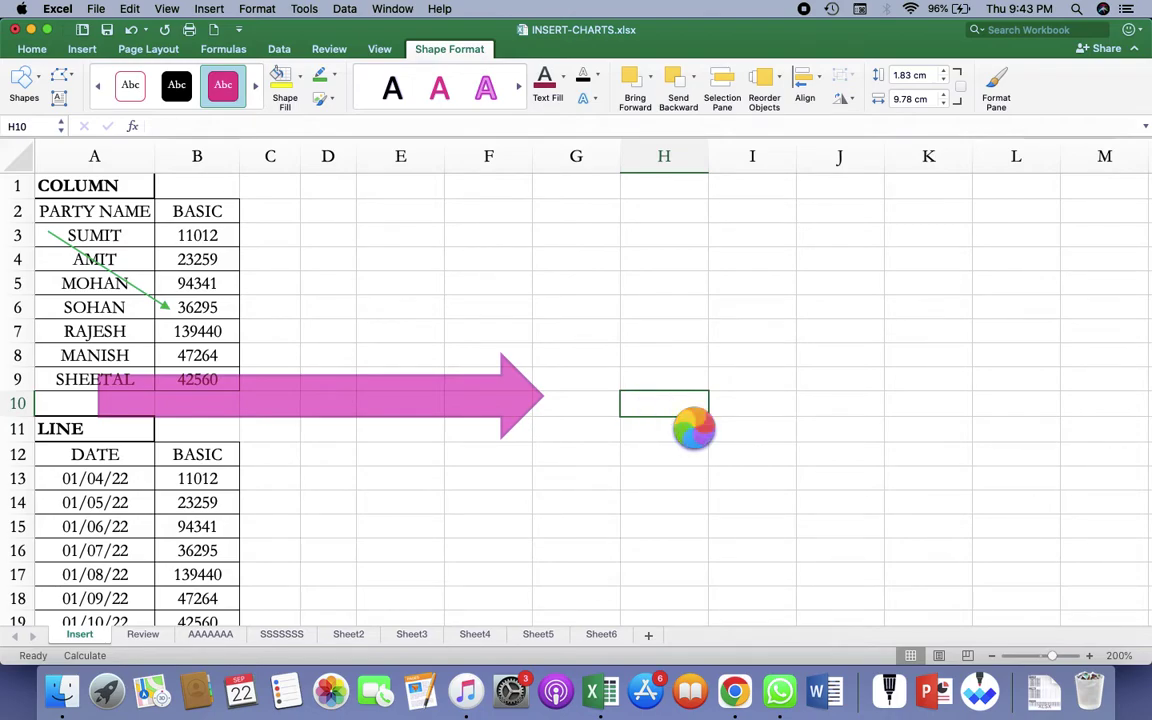
# Type a name into H10 and enlarge it to 36 pt, then undo the name and arrow.
pyautogui.click(722, 482)
pyautogui.click(669, 405)
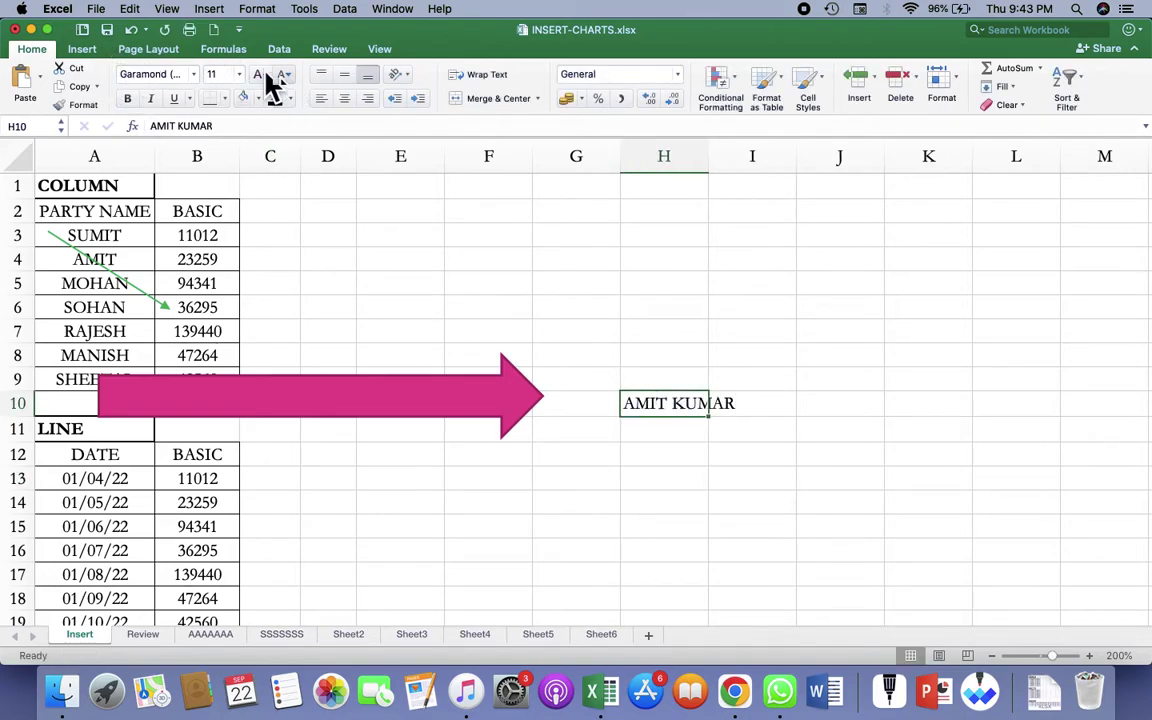
pyautogui.click(239, 74)
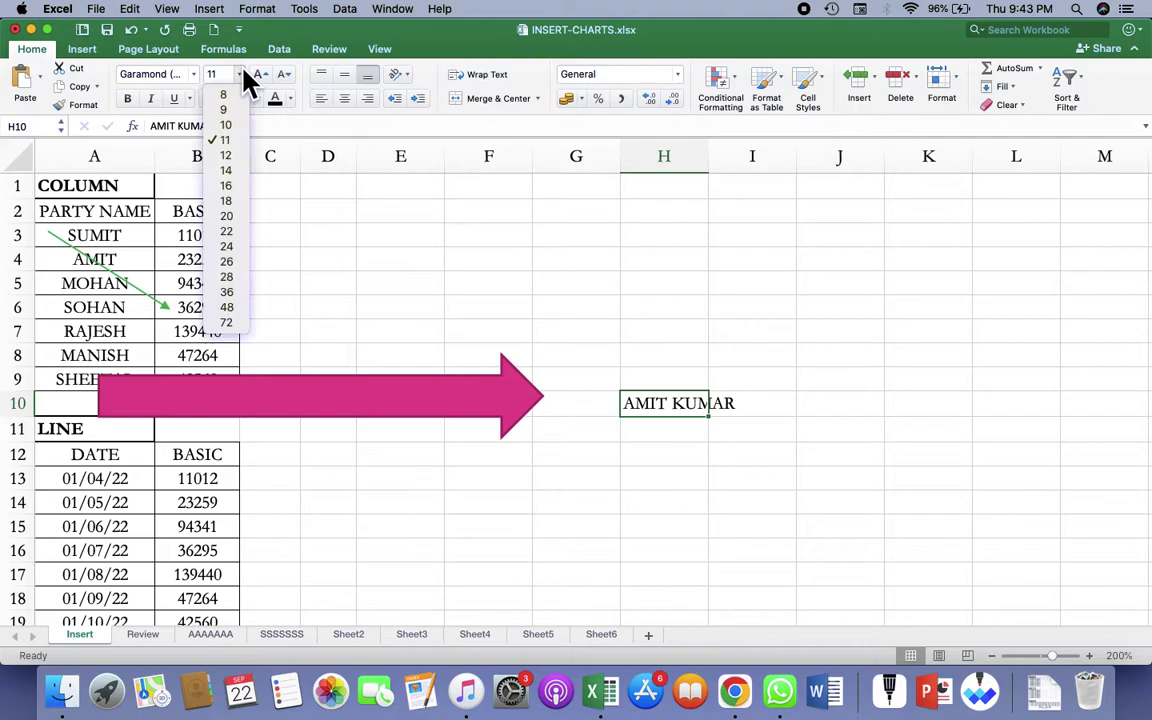
pyautogui.click(236, 296)
pyautogui.click(742, 532)
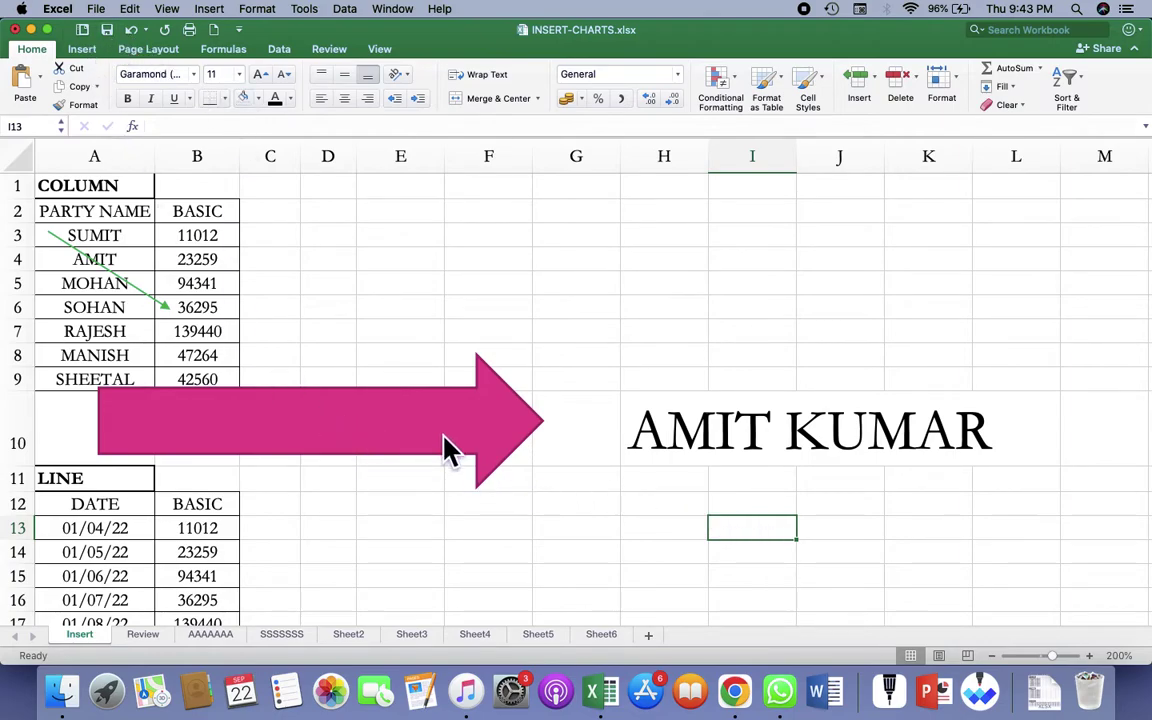
pyautogui.press('super+z')
pyautogui.press('super+z')
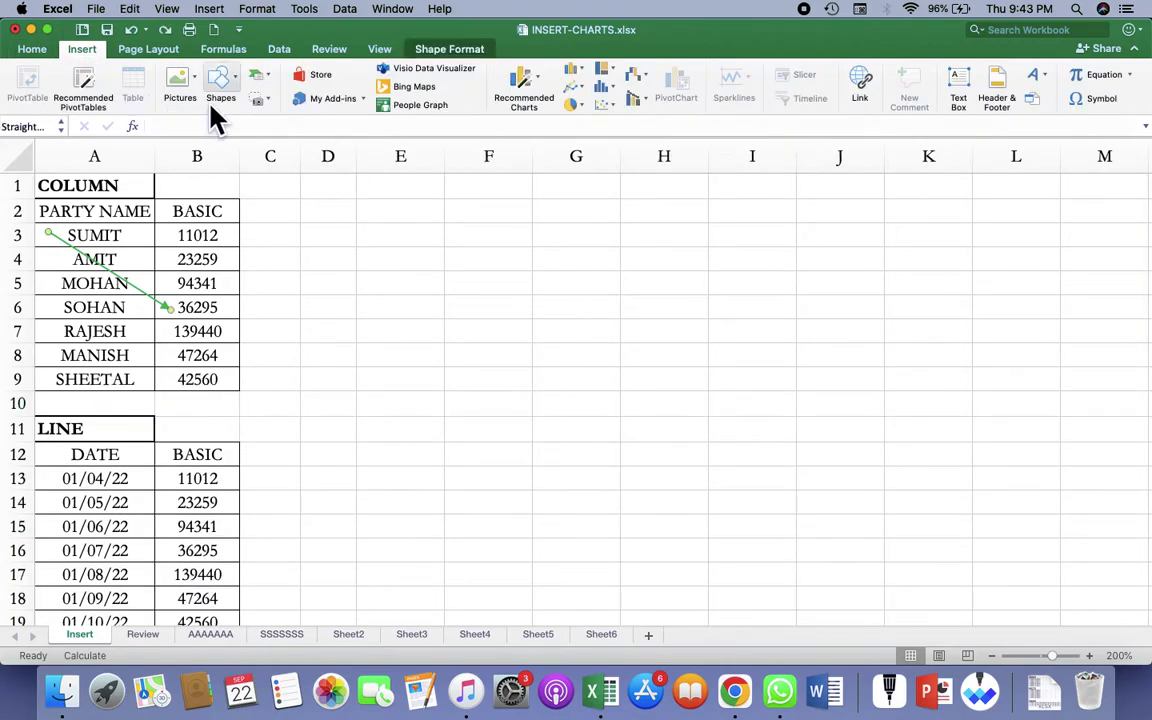
# Open the SmartArt layout gallery and browse its categories, ending on the Process layouts.
pyautogui.click(262, 76)
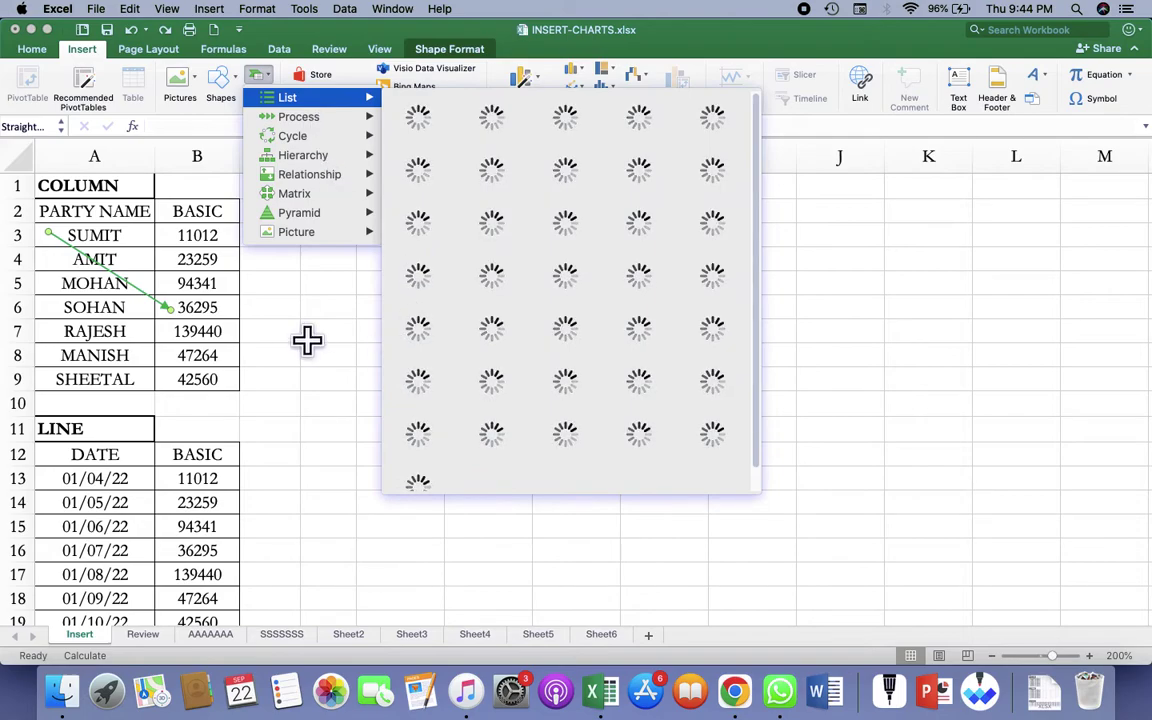
pyautogui.press('Escape')
pyautogui.click(264, 76)
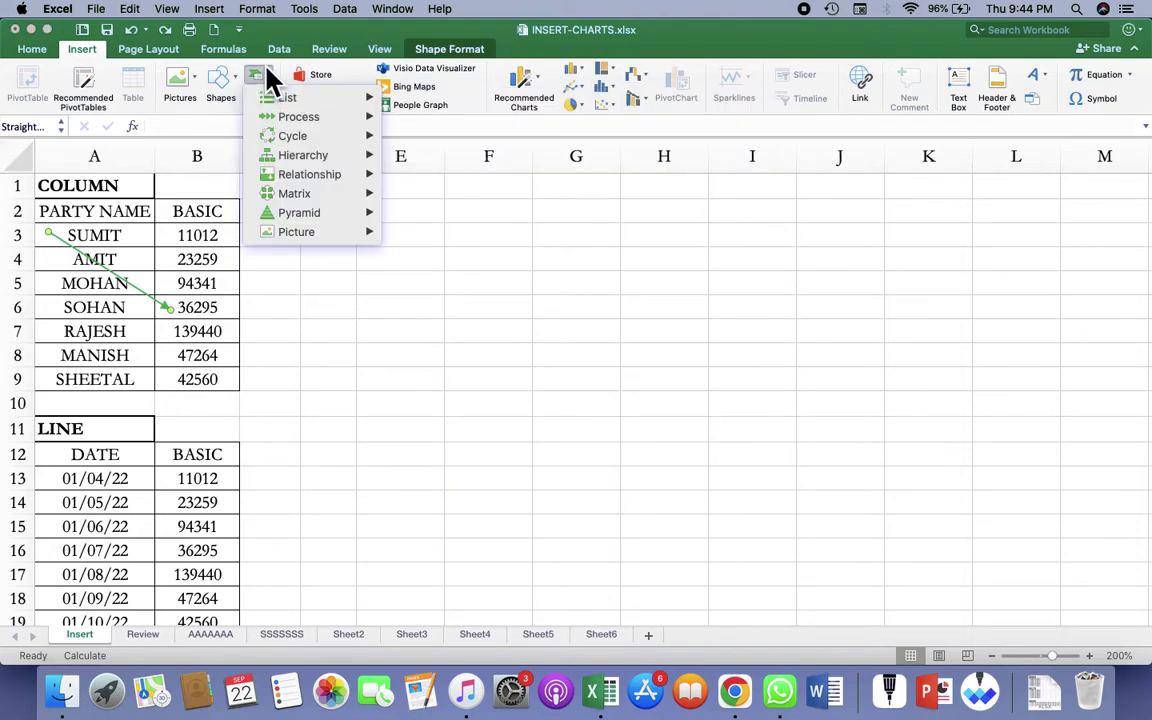
pyautogui.moveTo(336, 104)
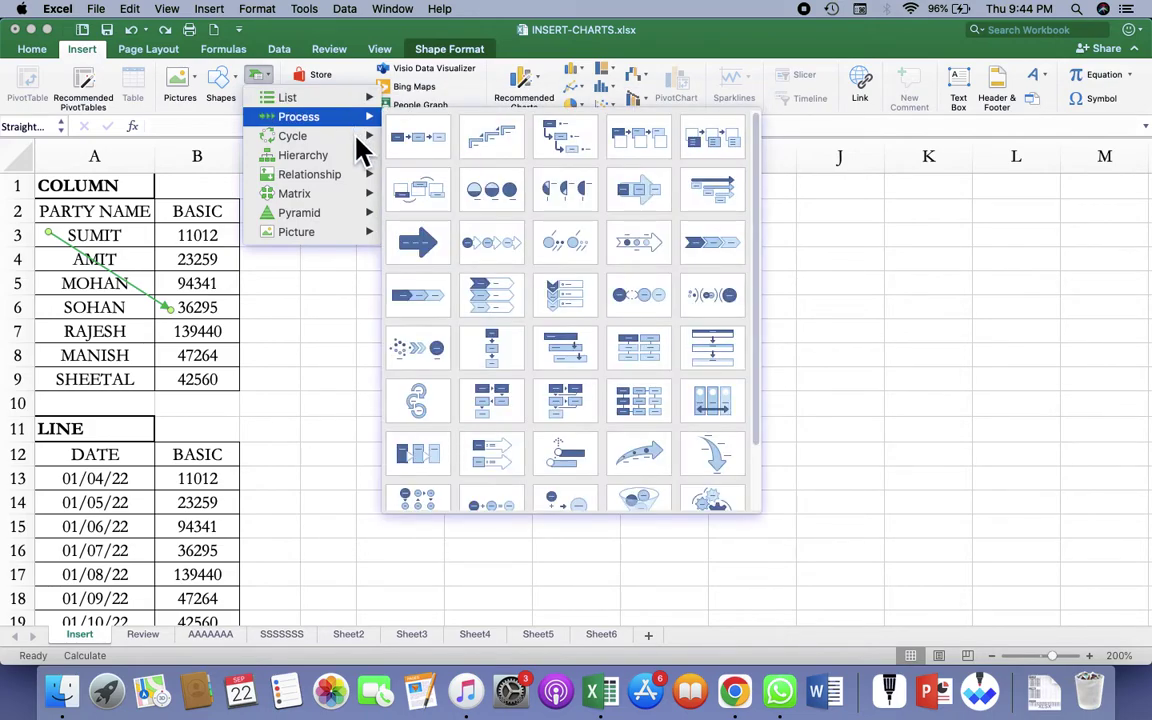
pyautogui.moveTo(358, 142)
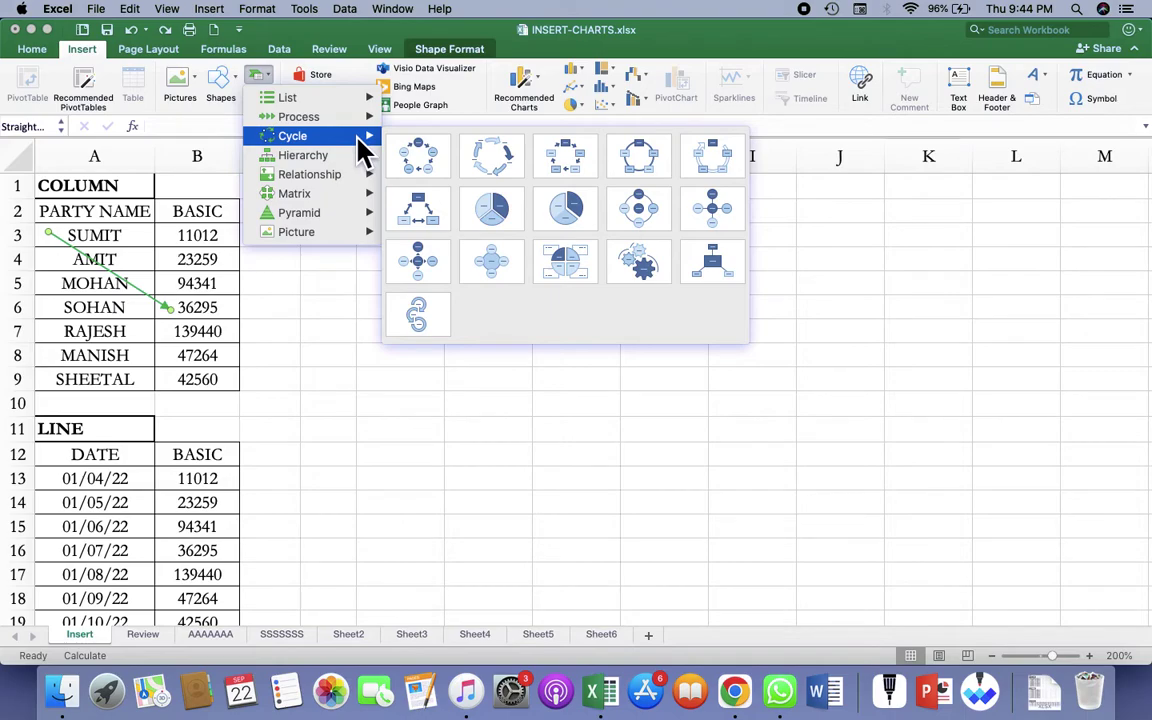
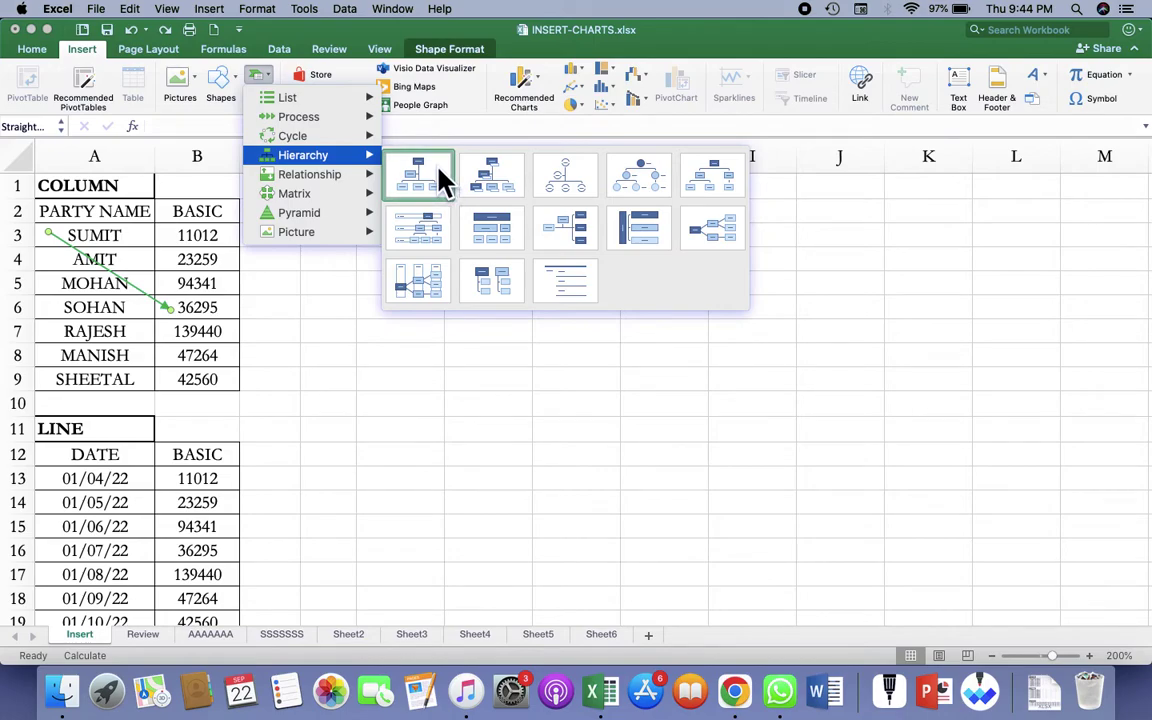
# Insert a basic Hierarchy SmartArt, type 'FINANCE DEPTT.' in the top box and widen it.
pyautogui.click(455, 310)
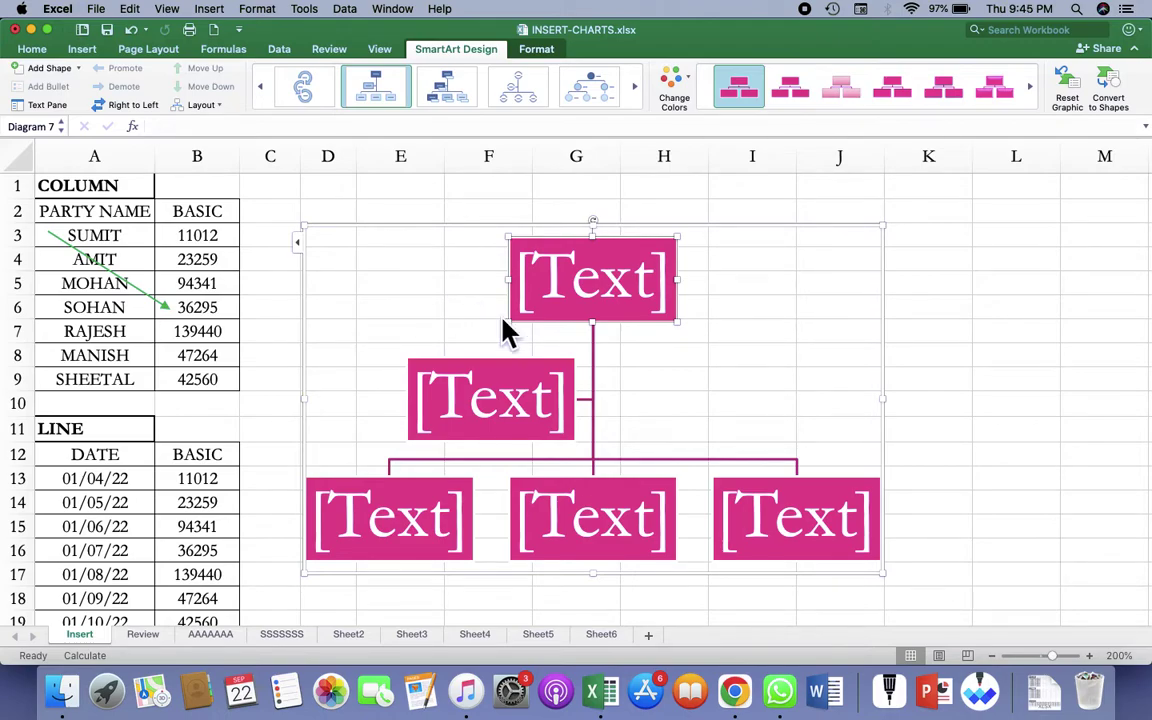
pyautogui.click(623, 278)
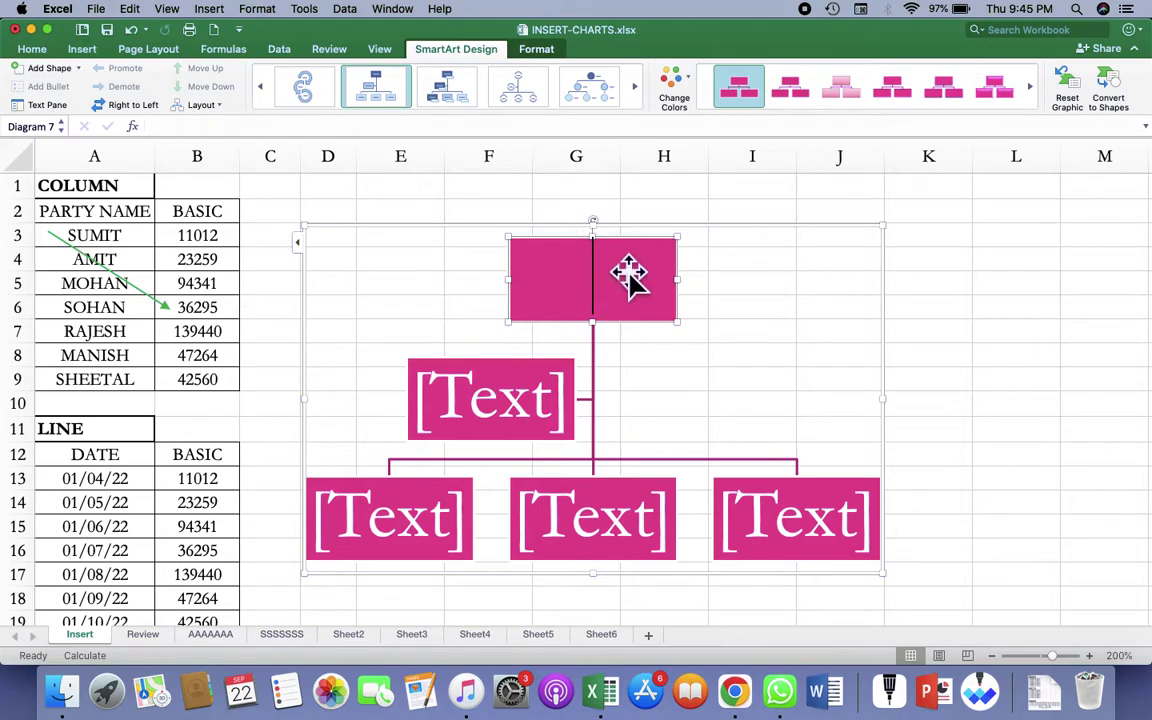
pyautogui.write('FINANC')
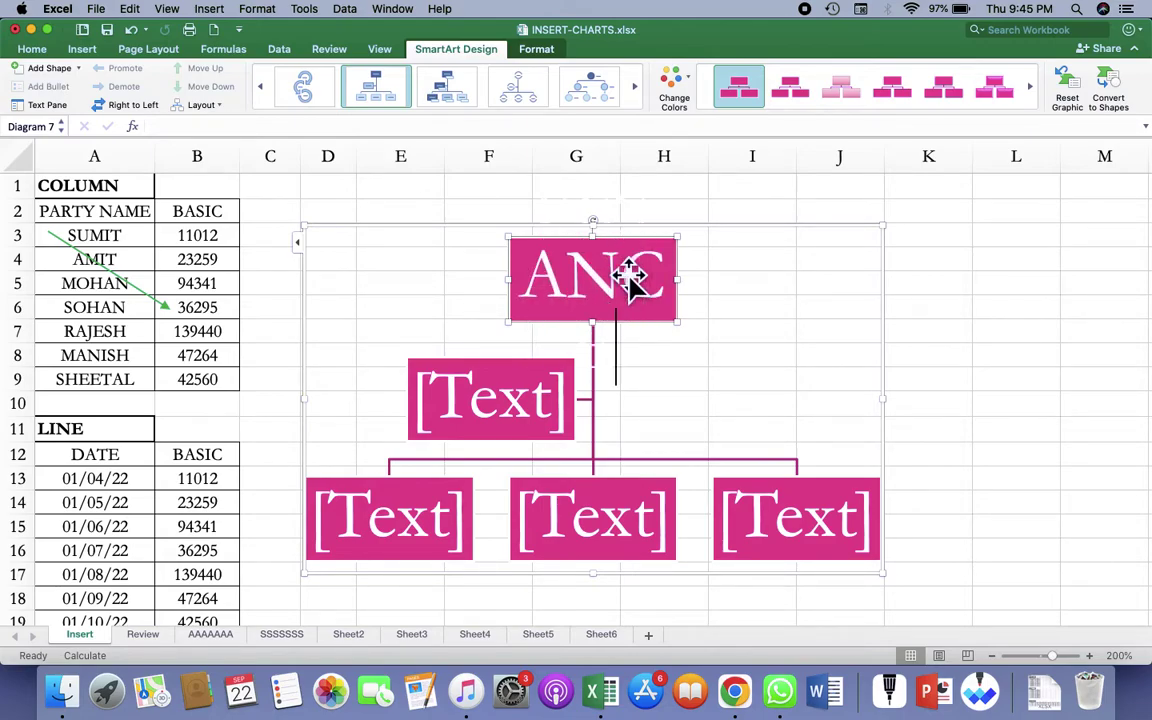
pyautogui.write('E')
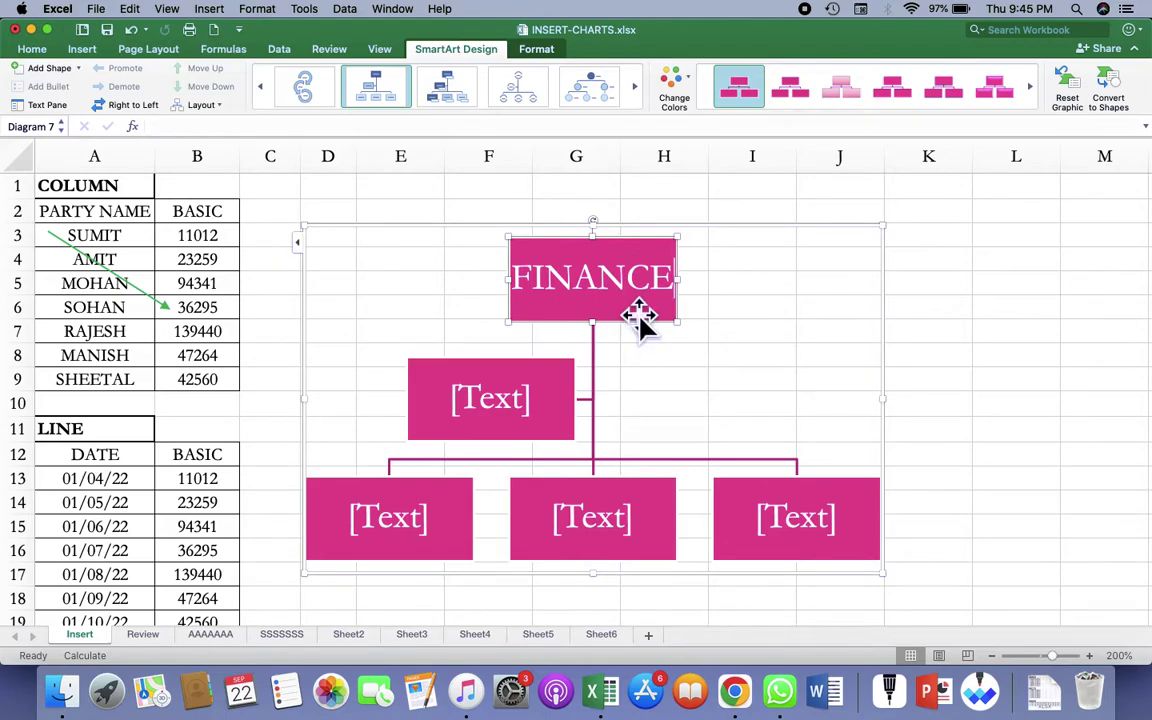
pyautogui.write(' DEPTT.')
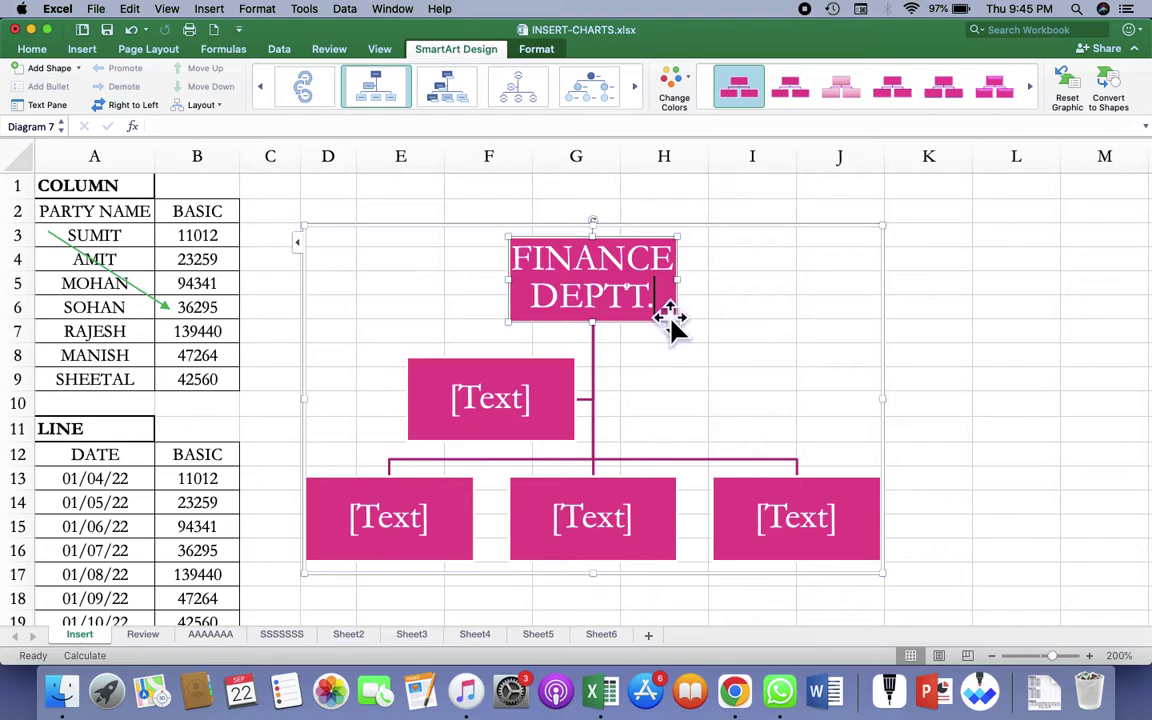
pyautogui.moveTo(677, 281); pyautogui.dragTo(722, 285)
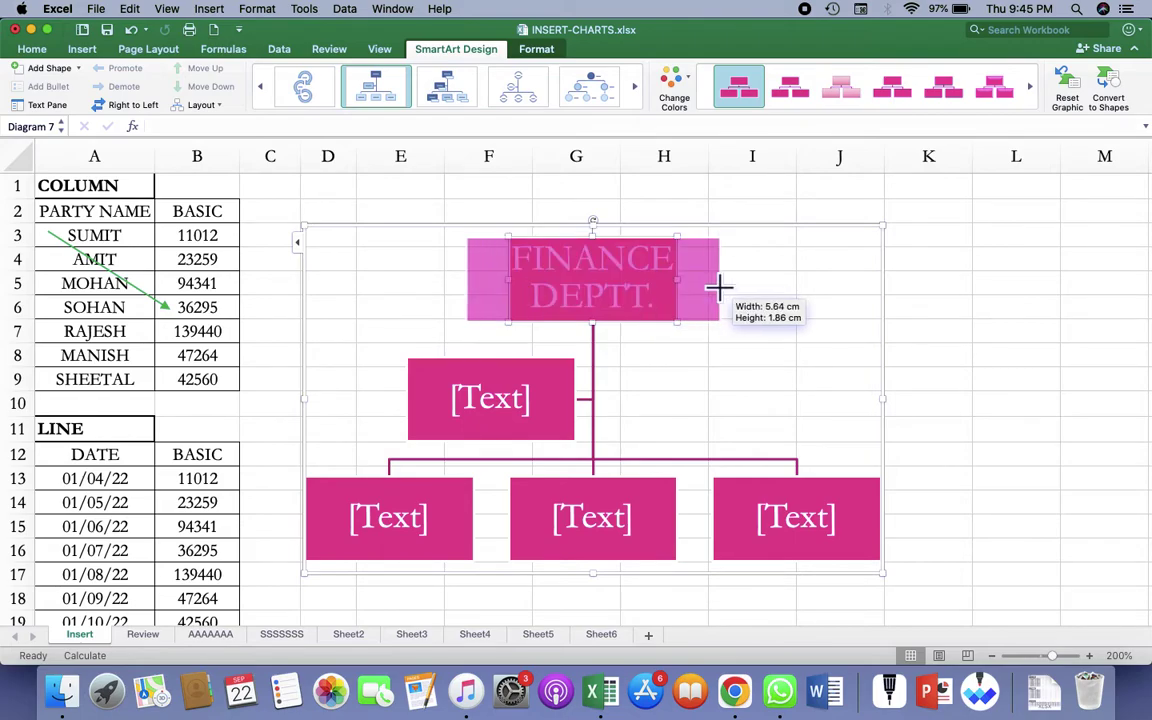
# Delete the empty assistant box from the hierarchy diagram.
pyautogui.click(517, 401)
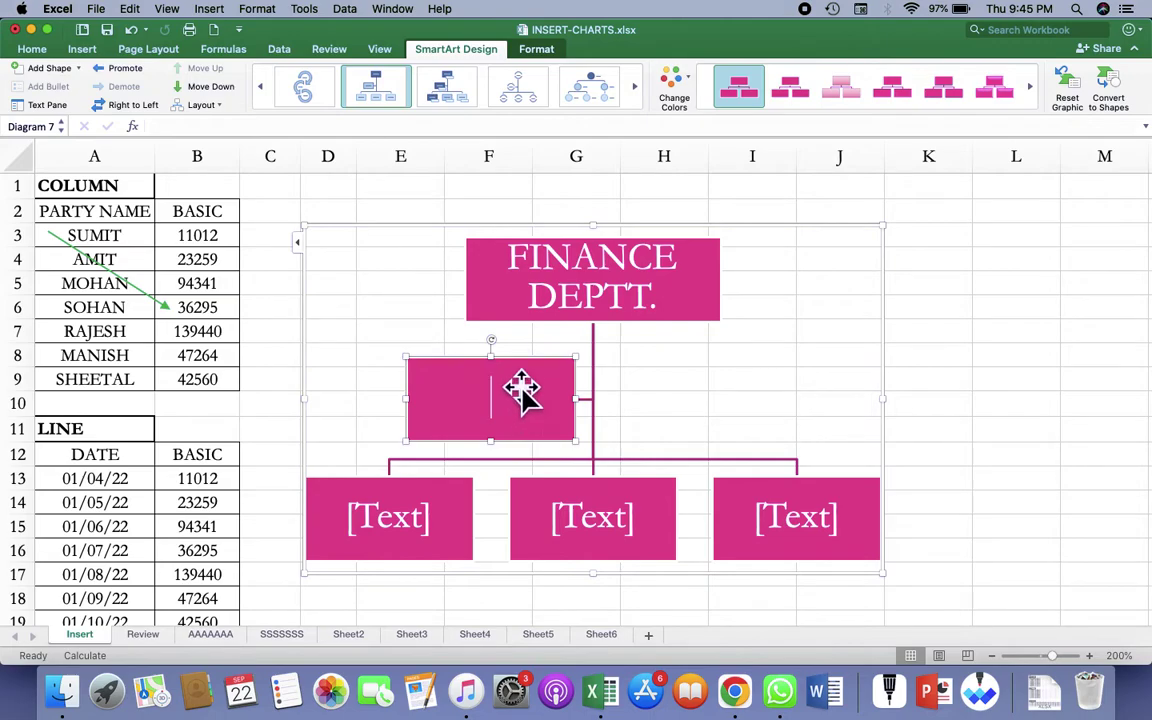
pyautogui.press('Escape')
pyautogui.press('Tab')
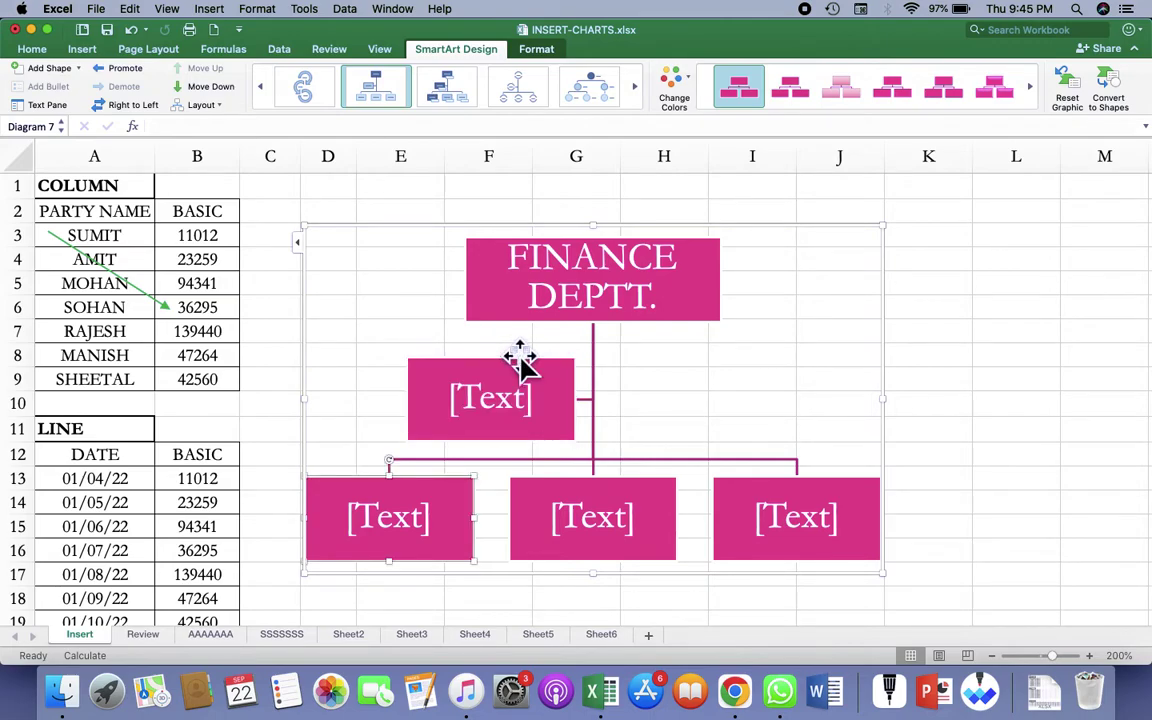
pyautogui.click(520, 365)
pyautogui.press('Delete')
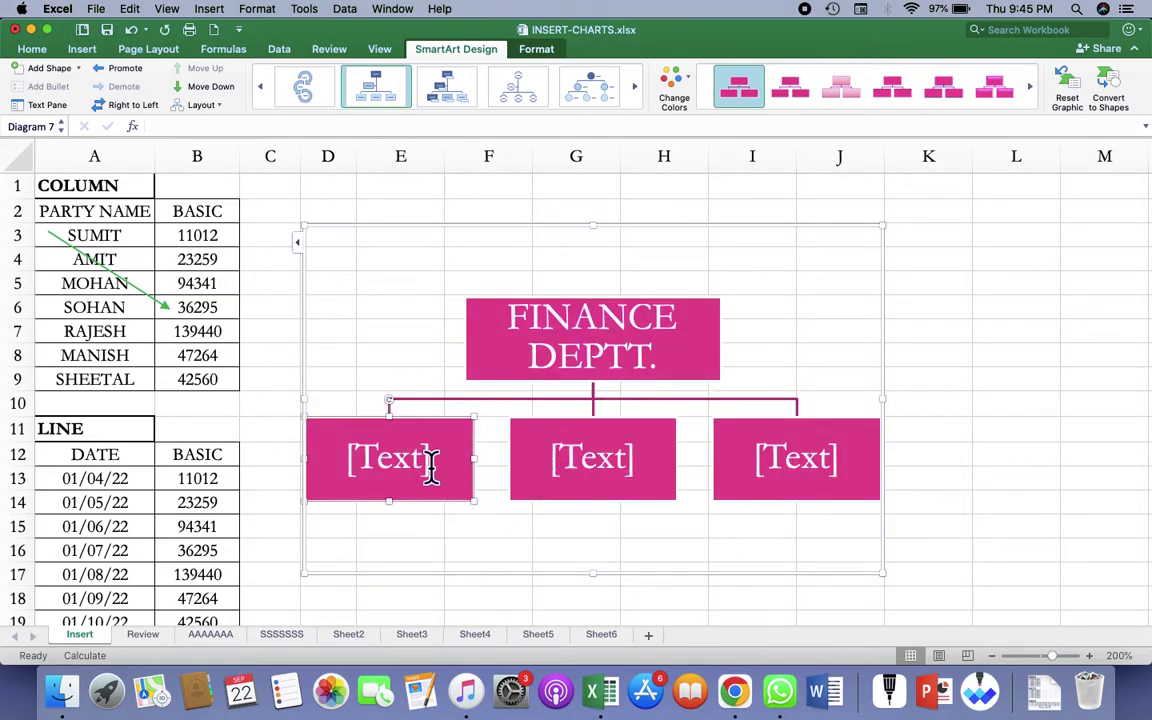
# Label the three lower boxes AMIT, SUMIT and MOHAN.
pyautogui.click(432, 465)
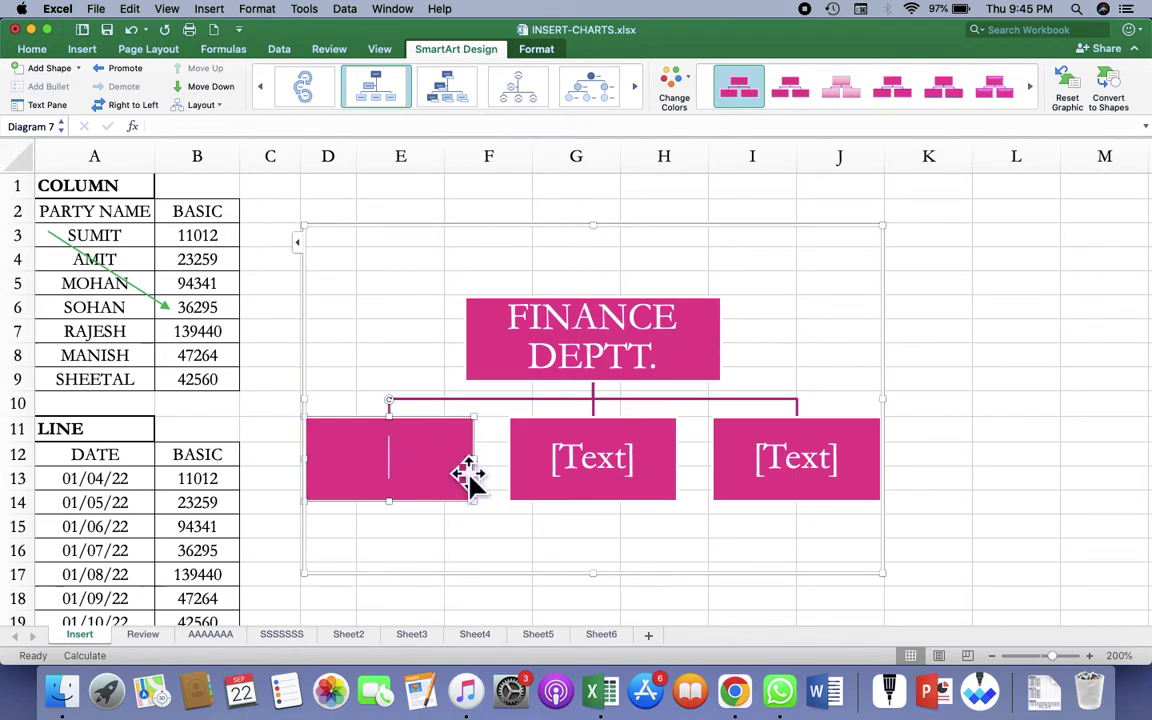
pyautogui.write('AMIT')
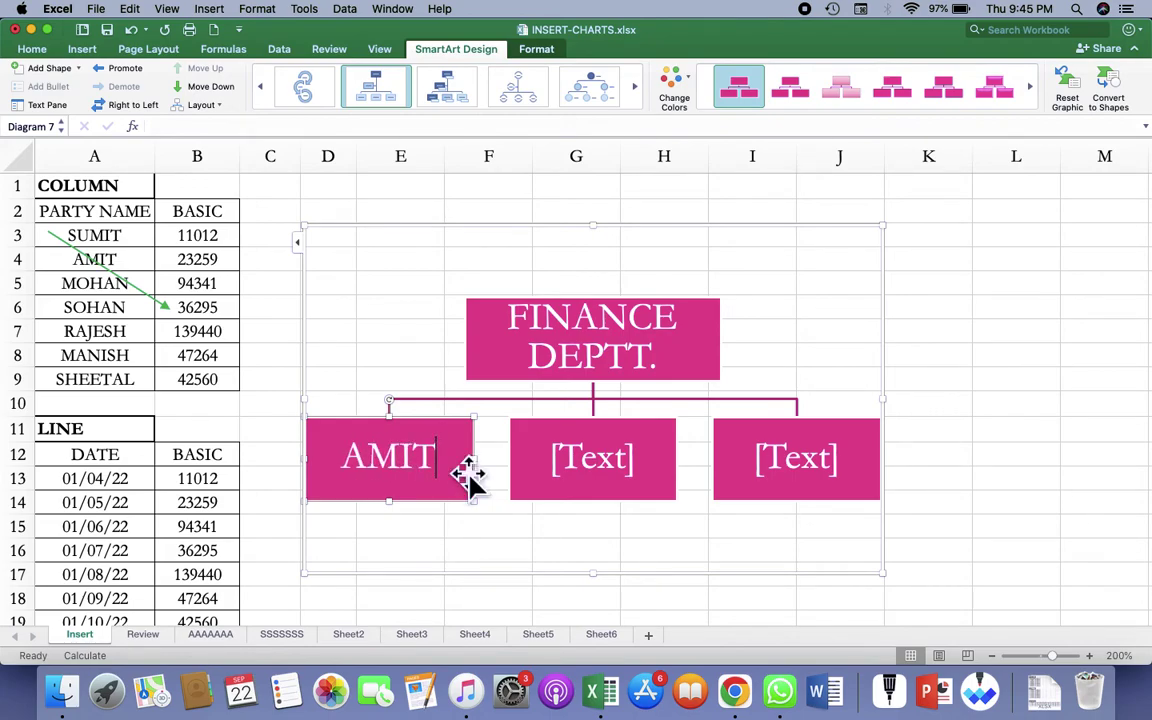
pyautogui.click(631, 460)
pyautogui.write('SUMIT')
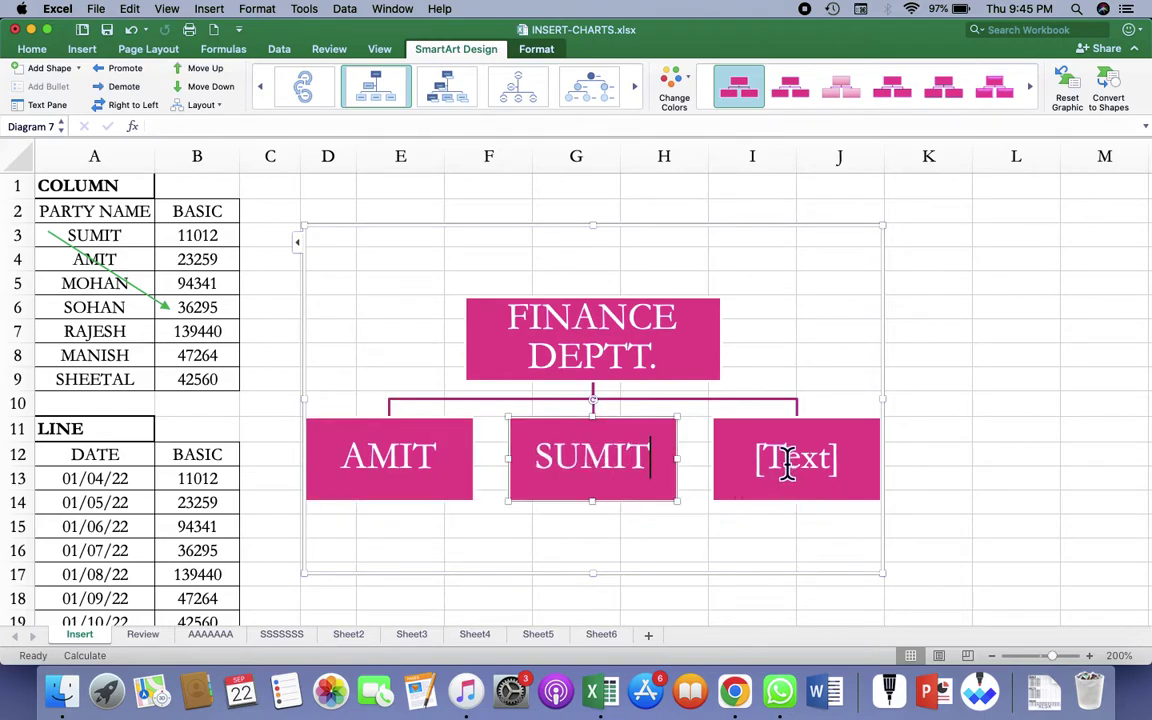
pyautogui.click(788, 464)
pyautogui.write('MO')
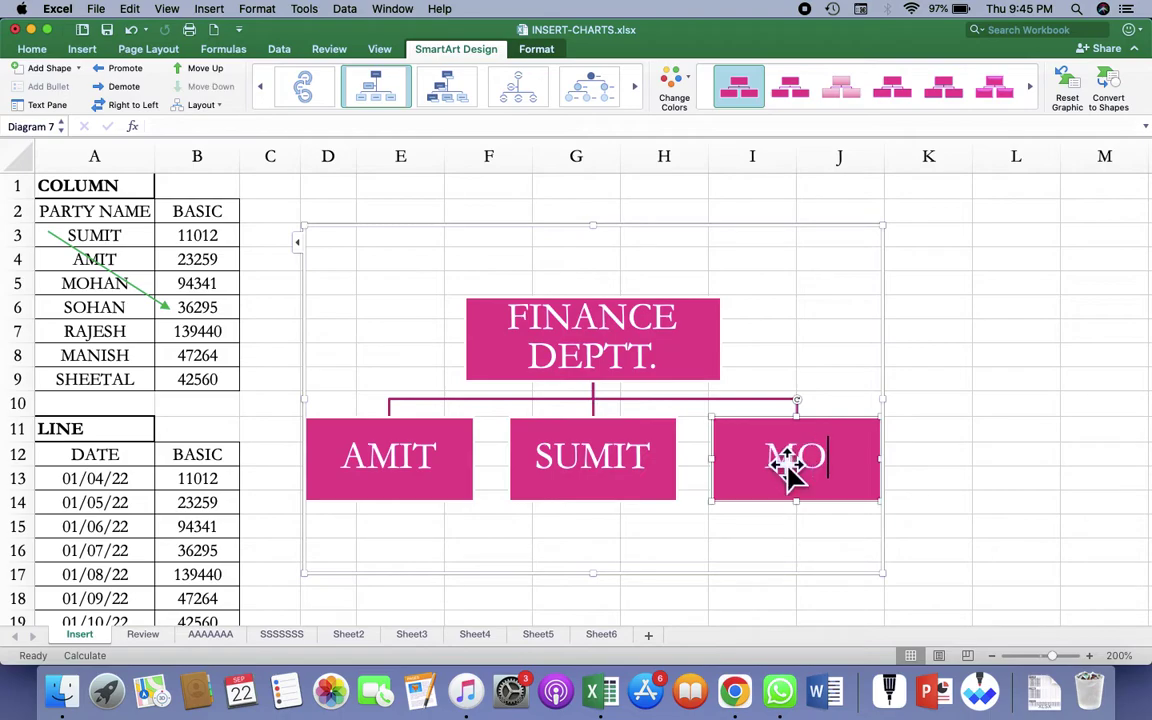
pyautogui.write('HAN')
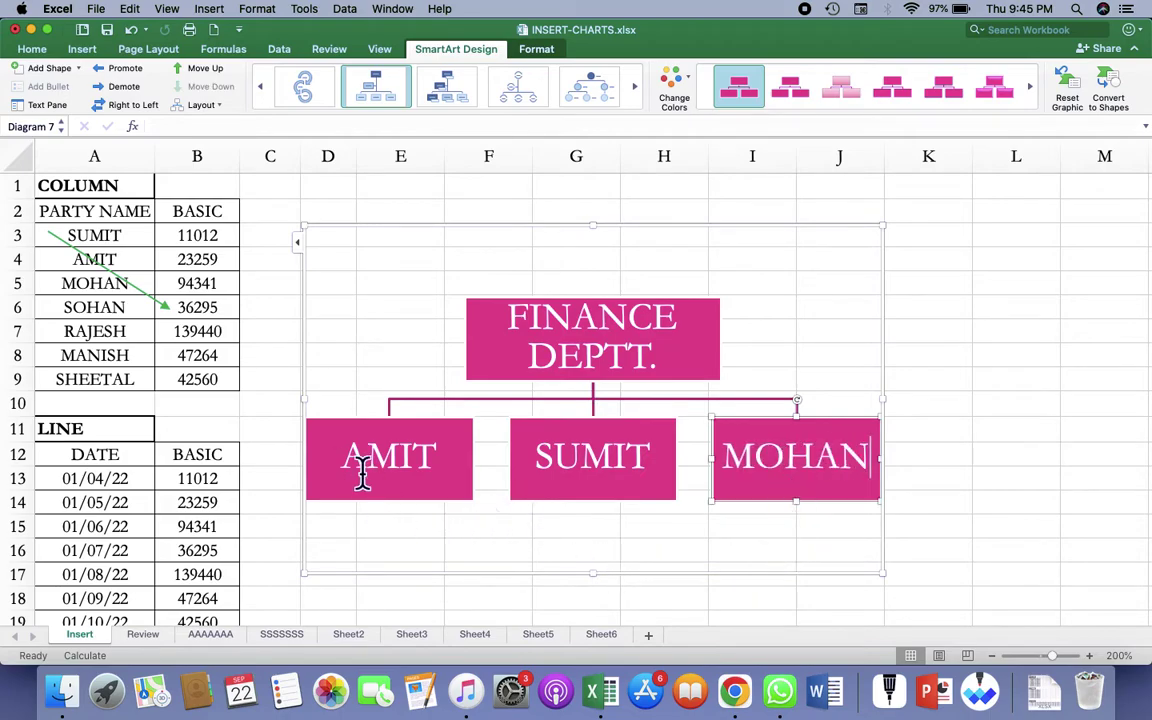
pyautogui.click(365, 468)
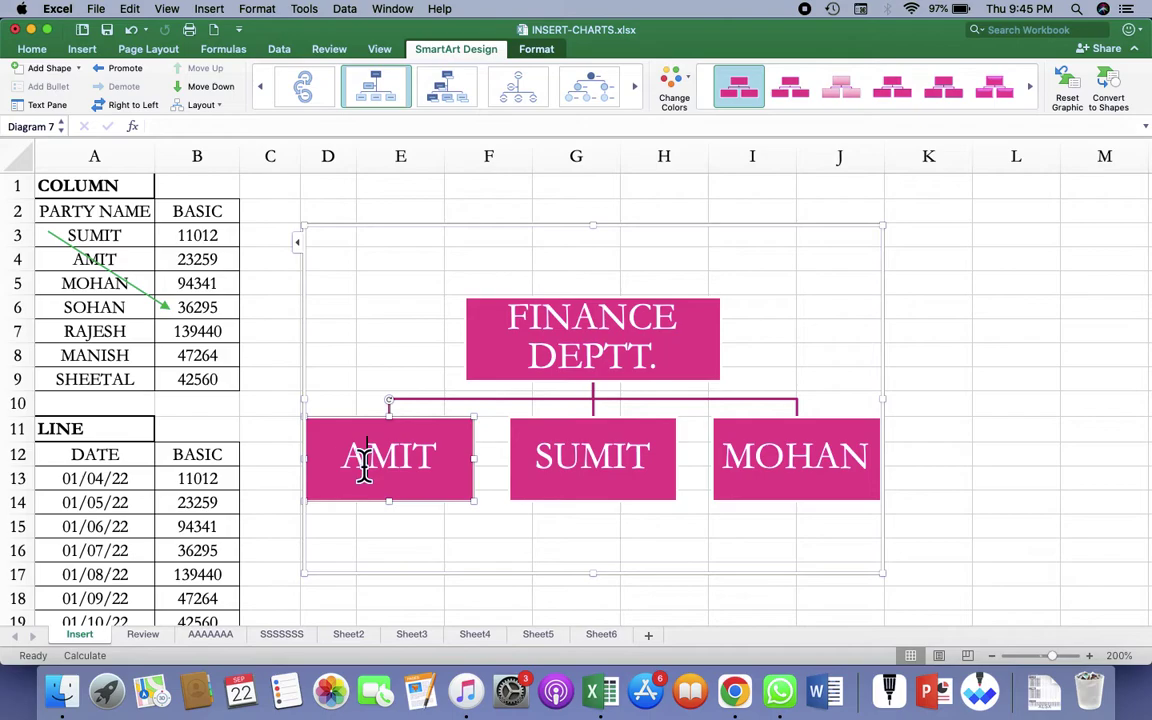
# Add a new shape after AMIT and label it SOHAN.
pyautogui.rightClick(365, 468)
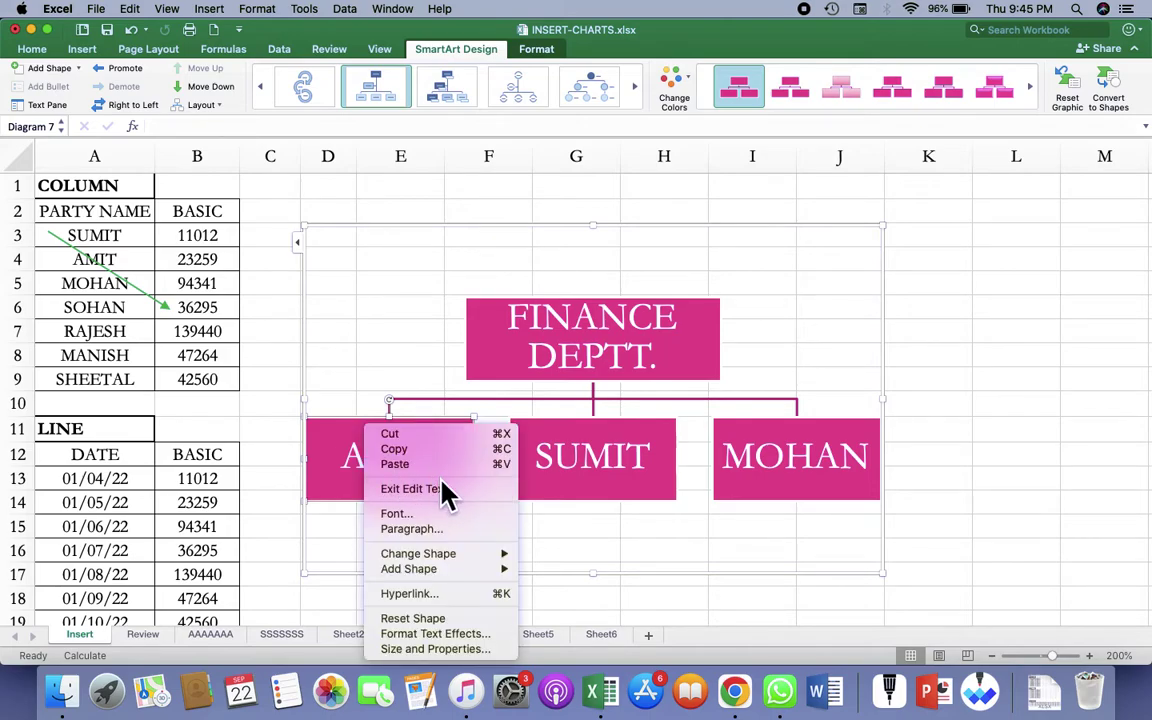
pyautogui.moveTo(476, 556)
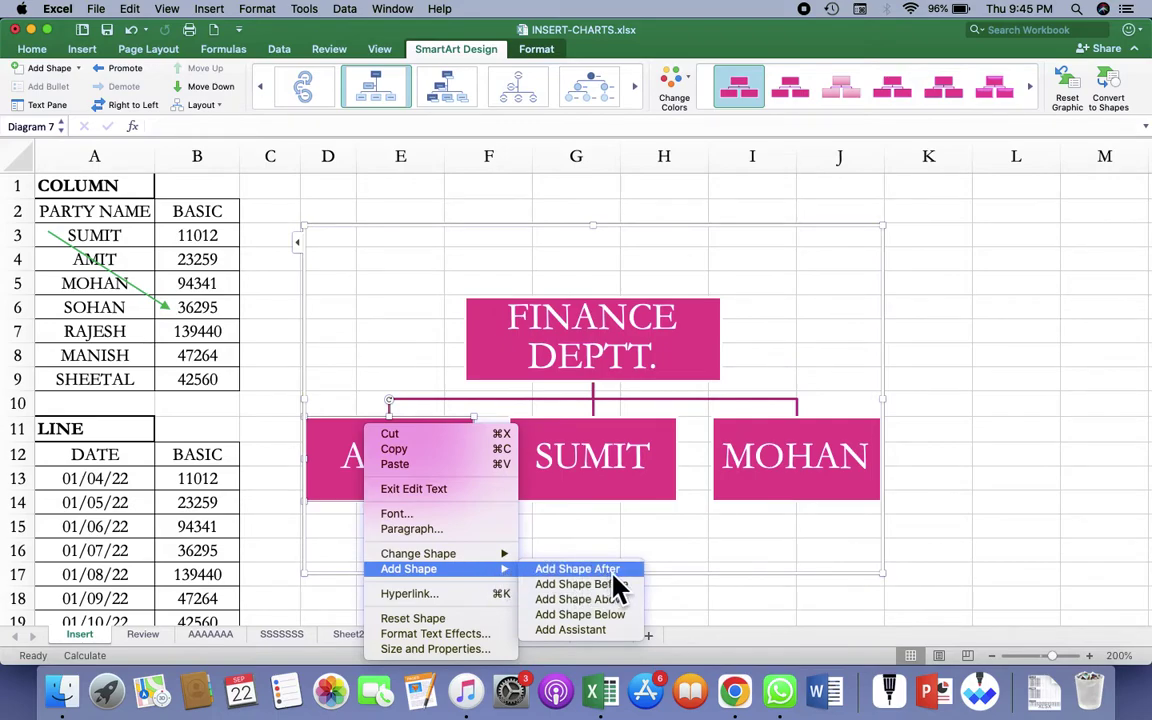
pyautogui.click(605, 570)
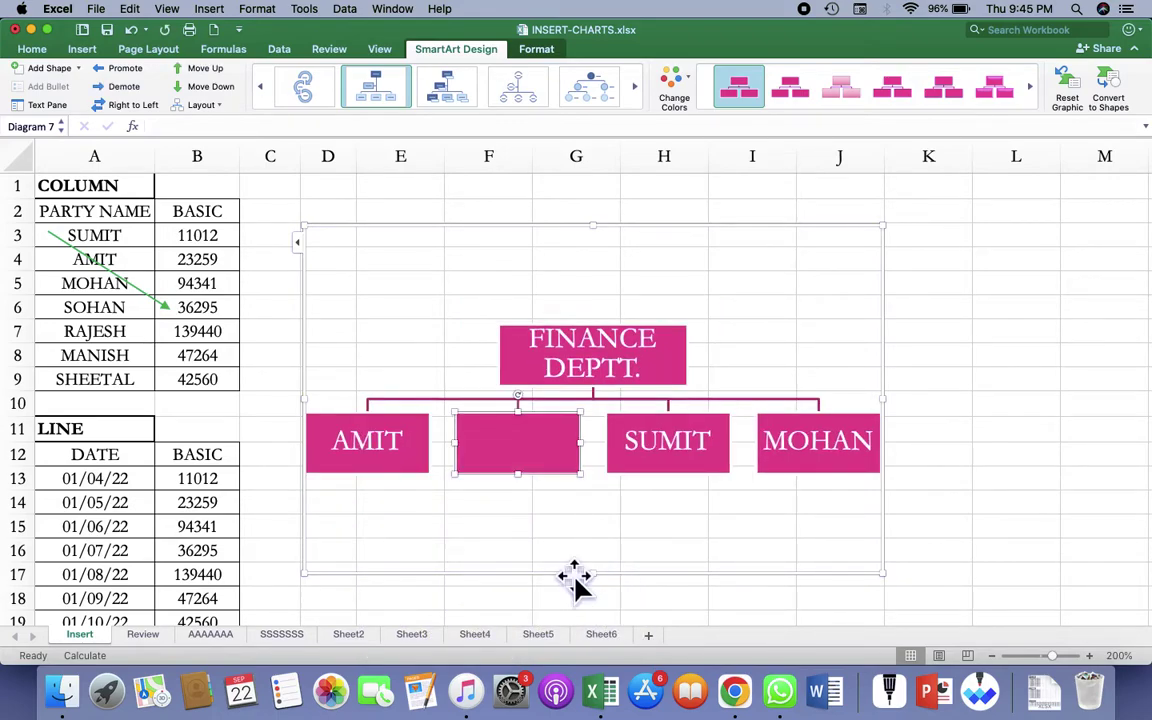
pyautogui.scroll(-2, 657, 537)
pyautogui.scroll(-5, 657, 537)
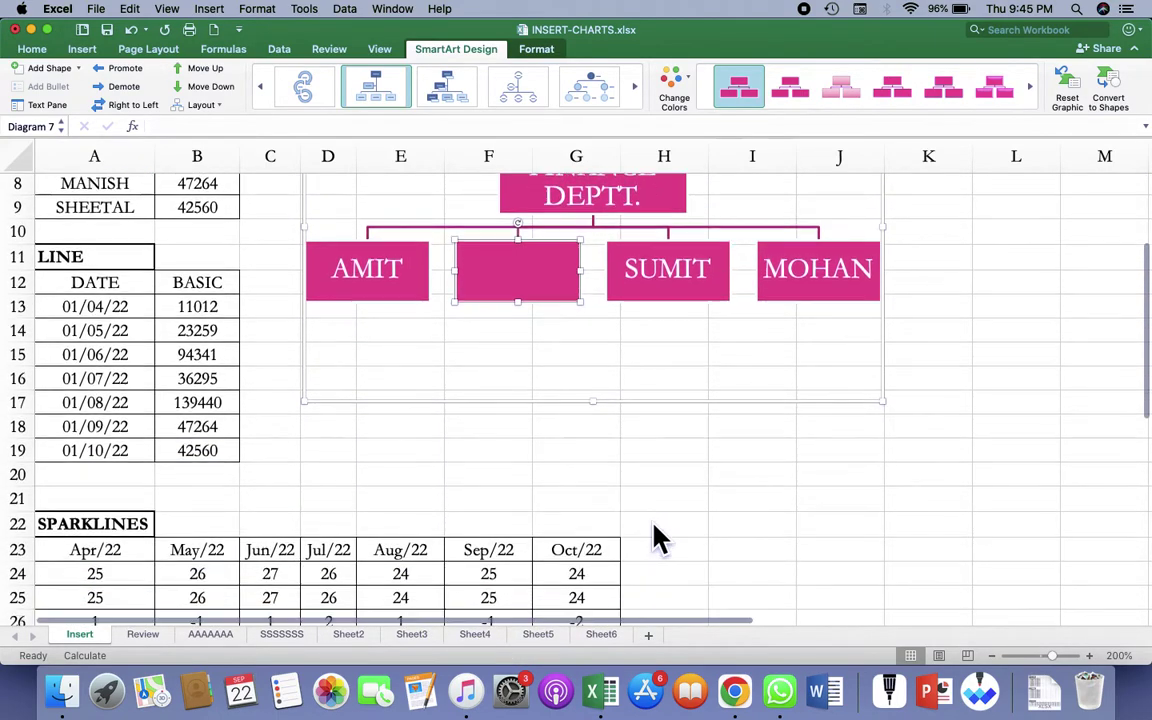
pyautogui.scroll(3, 656, 530)
pyautogui.scroll(4, 656, 530)
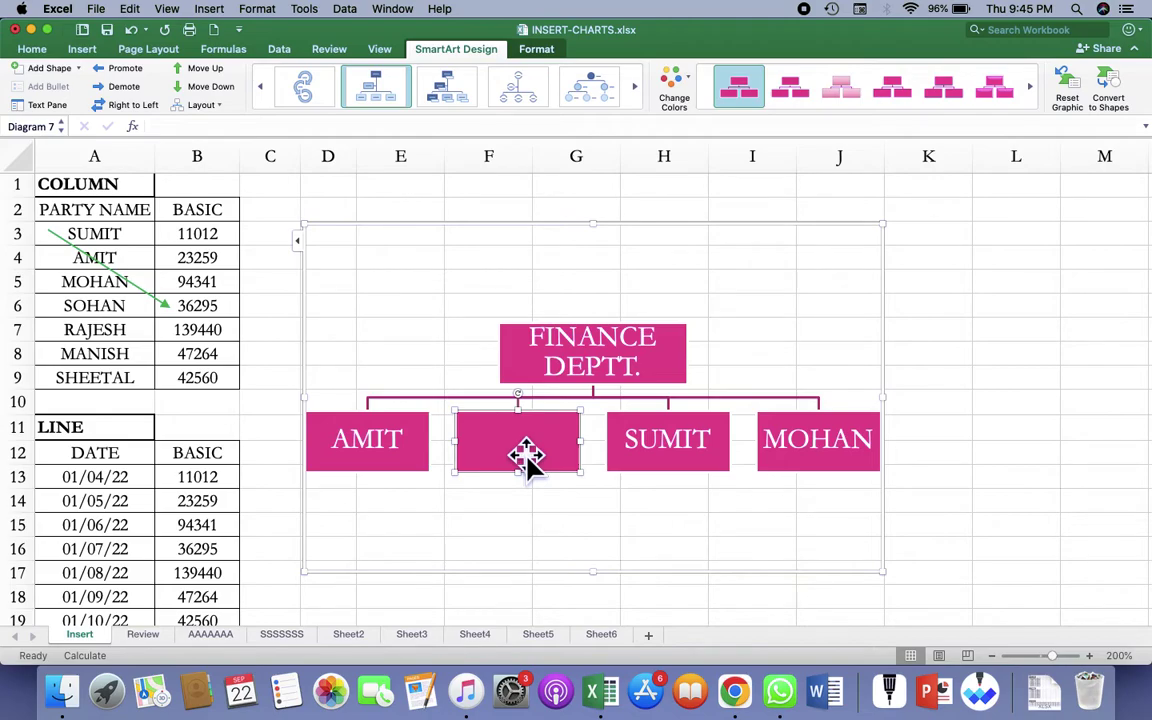
pyautogui.write('SOHAN')
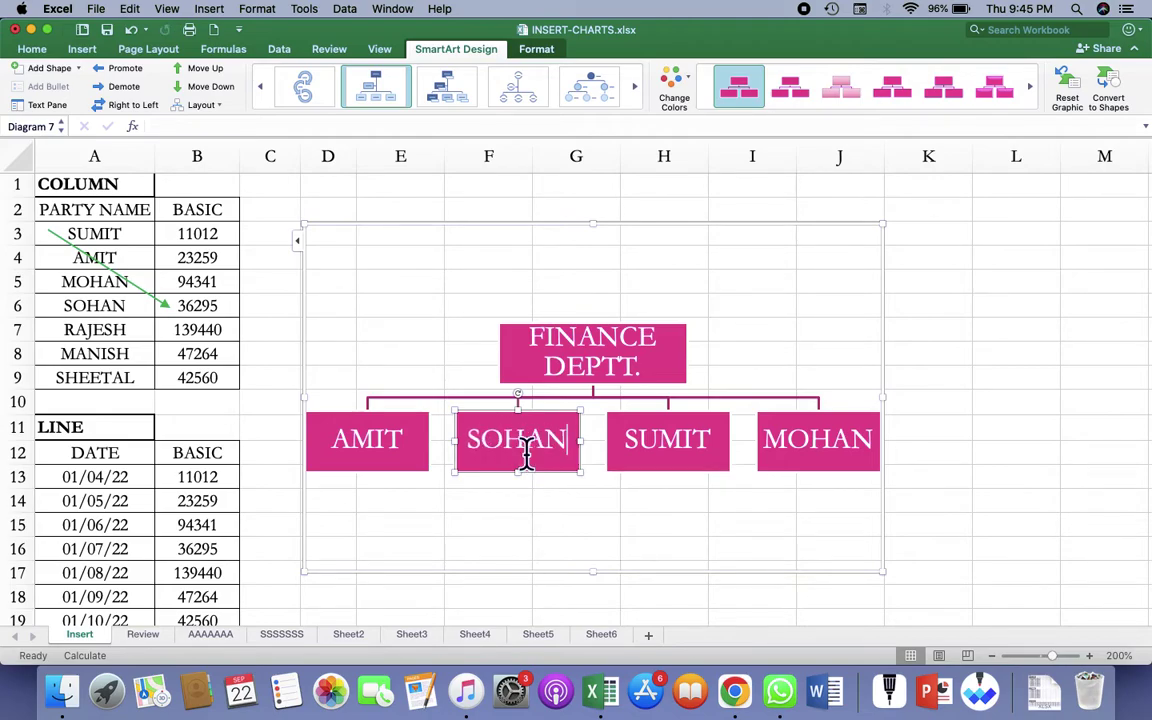
pyautogui.click(520, 513)
pyautogui.click(370, 428)
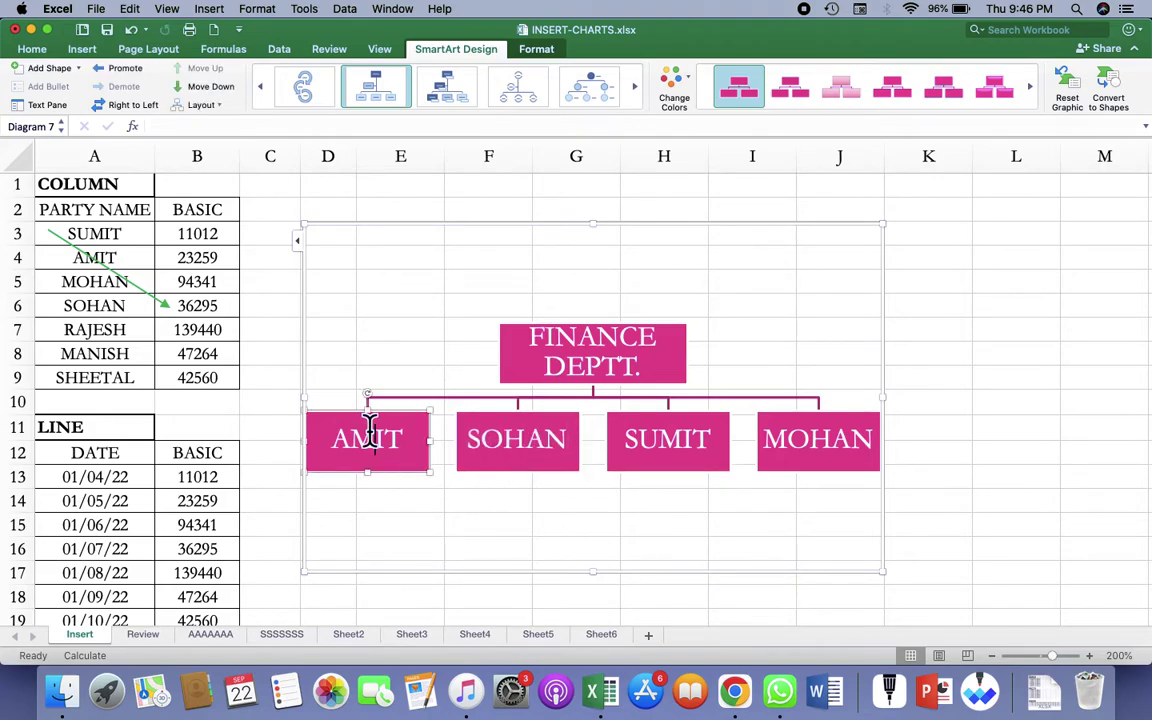
# Add a subordinate box below AMIT and type RAJE in it.
pyautogui.rightClick(370, 430)
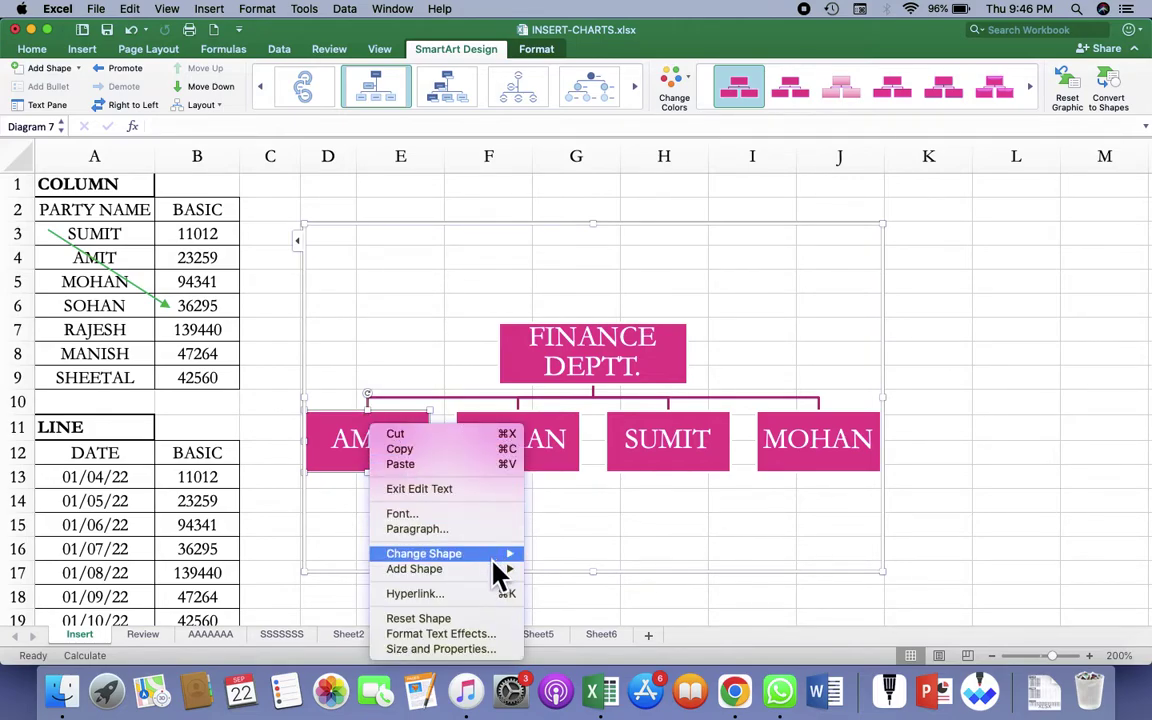
pyautogui.moveTo(493, 560)
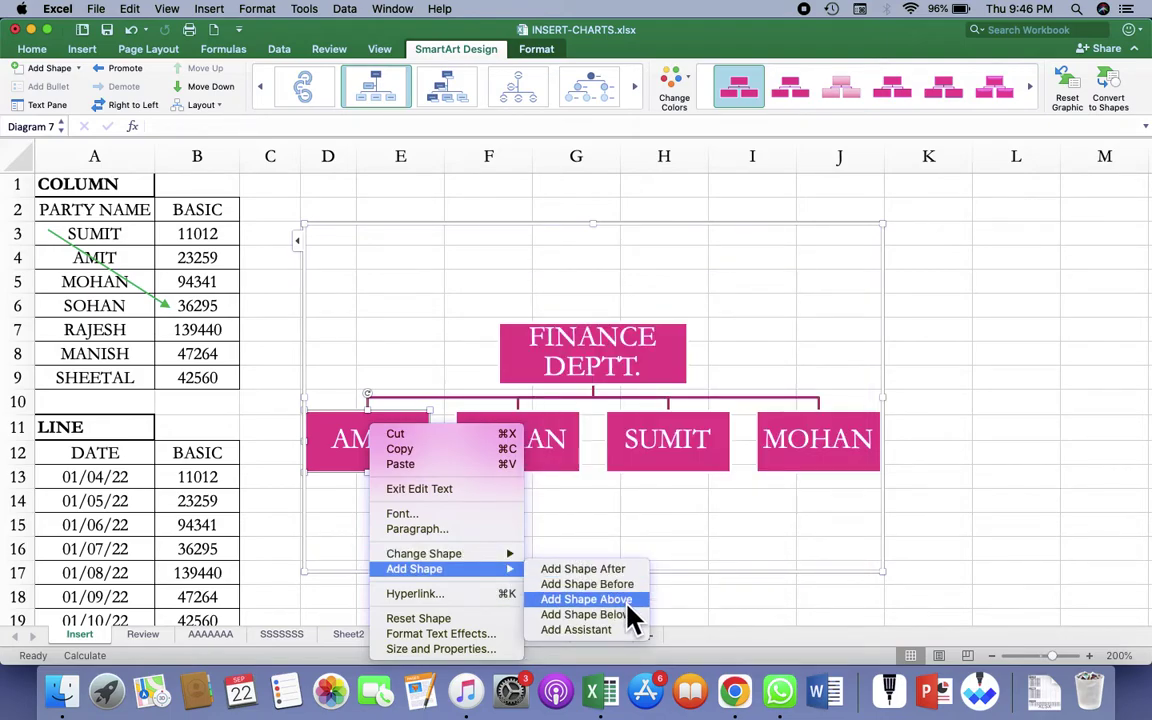
pyautogui.click(630, 625)
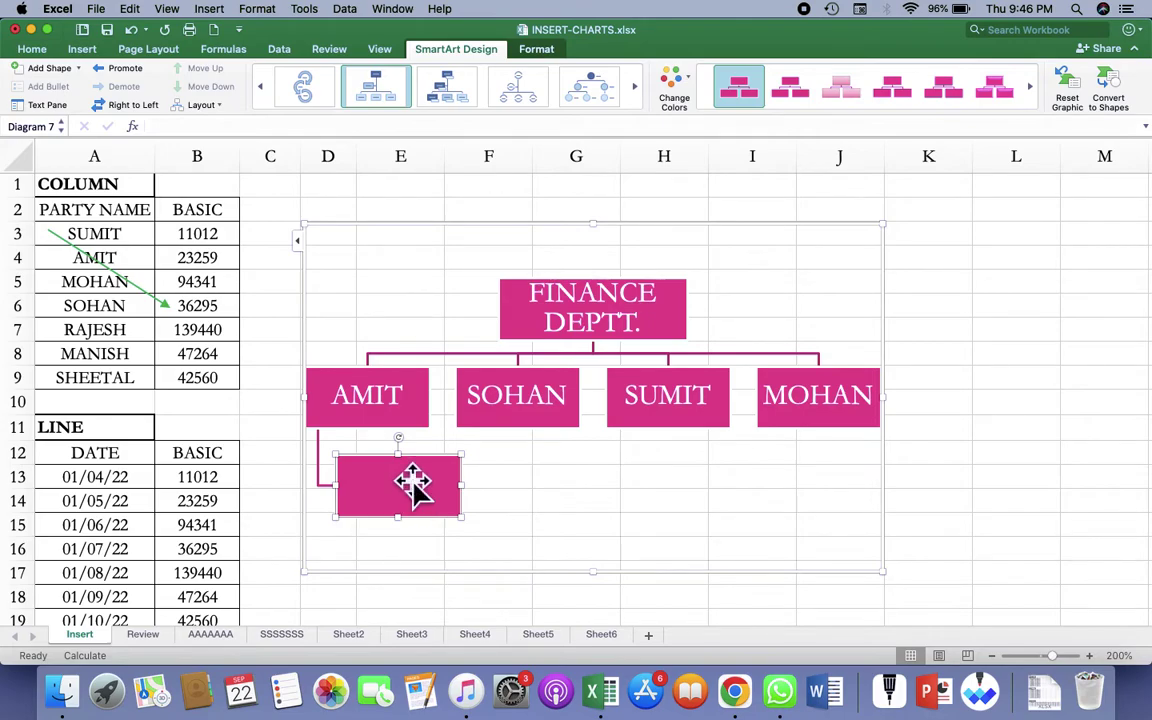
pyautogui.write('RAJE')
# Add a subordinate box below SOHAN labelled SHEETAL.
pyautogui.click(518, 410)
pyautogui.rightClick(525, 405)
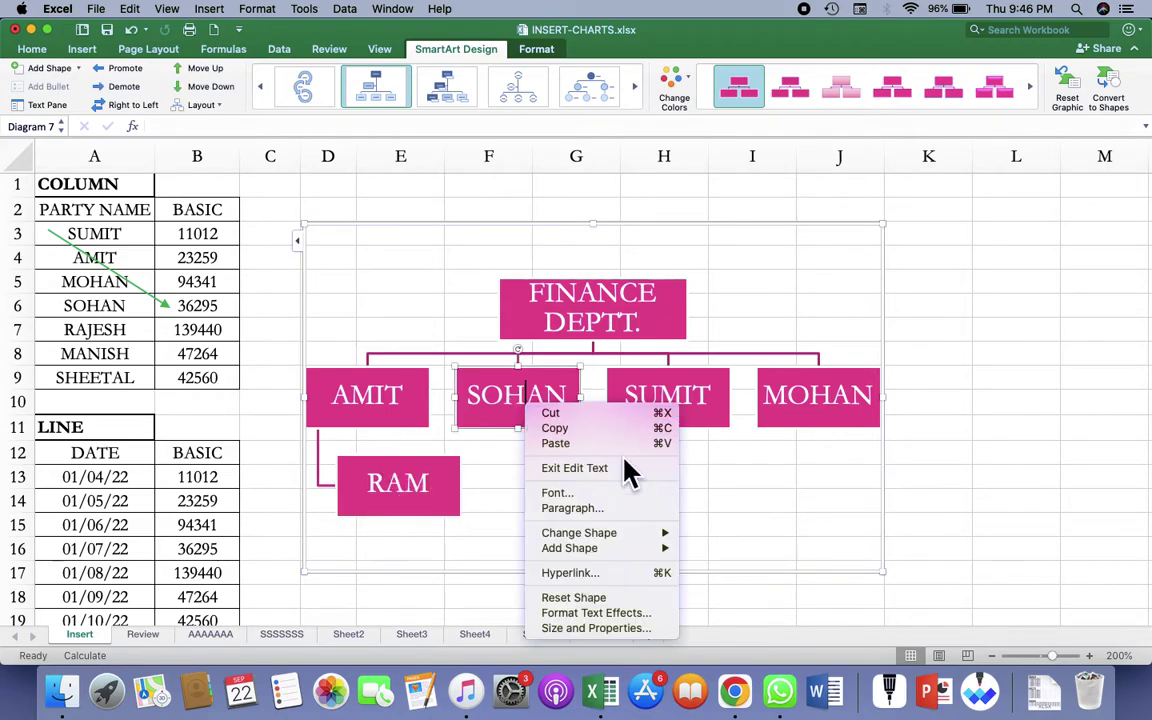
pyautogui.moveTo(670, 560)
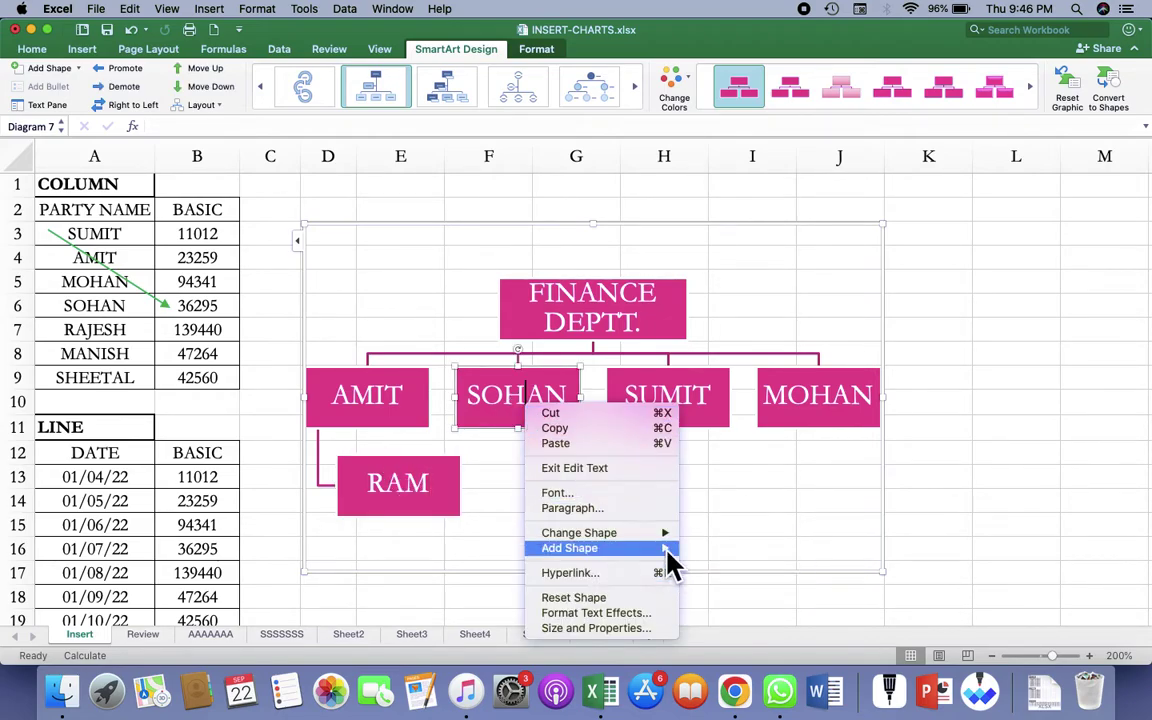
pyautogui.moveTo(665, 533)
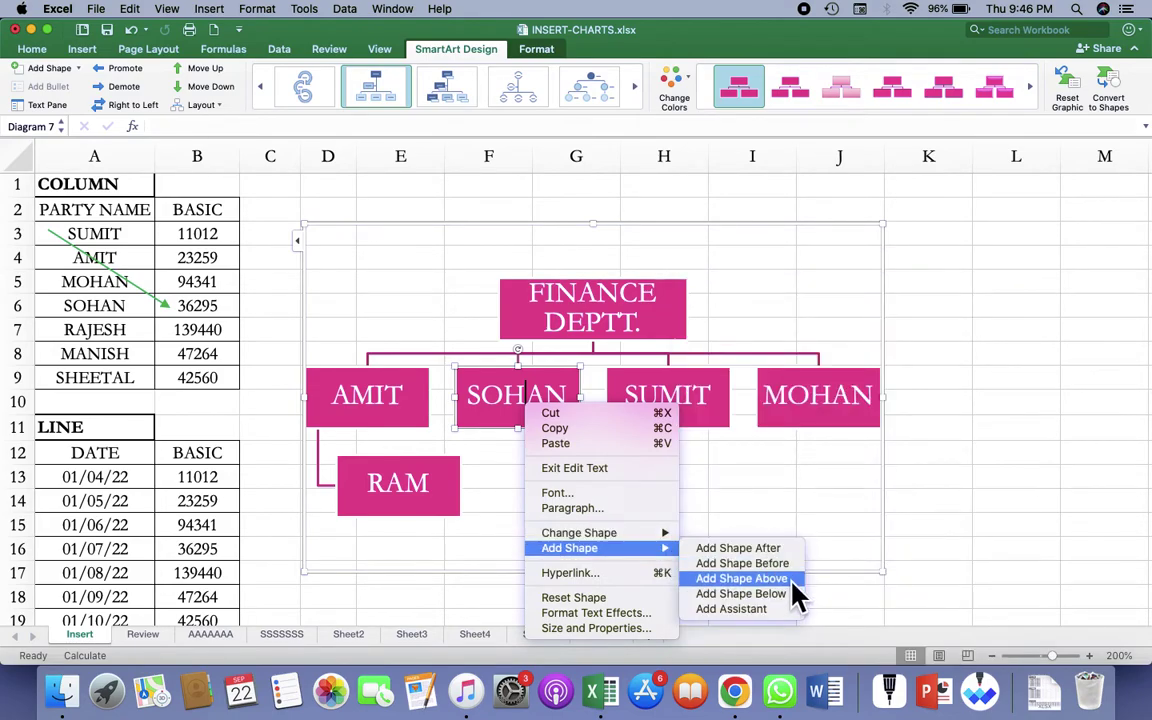
pyautogui.click(784, 595)
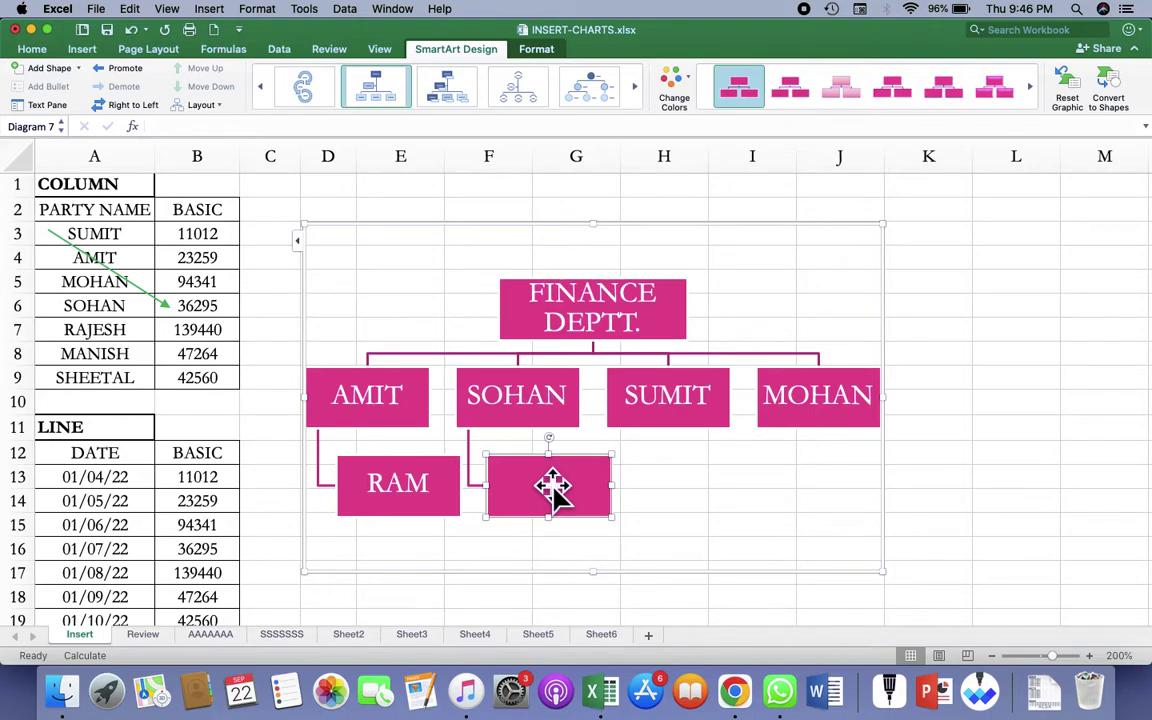
pyautogui.write('SHEETAL')
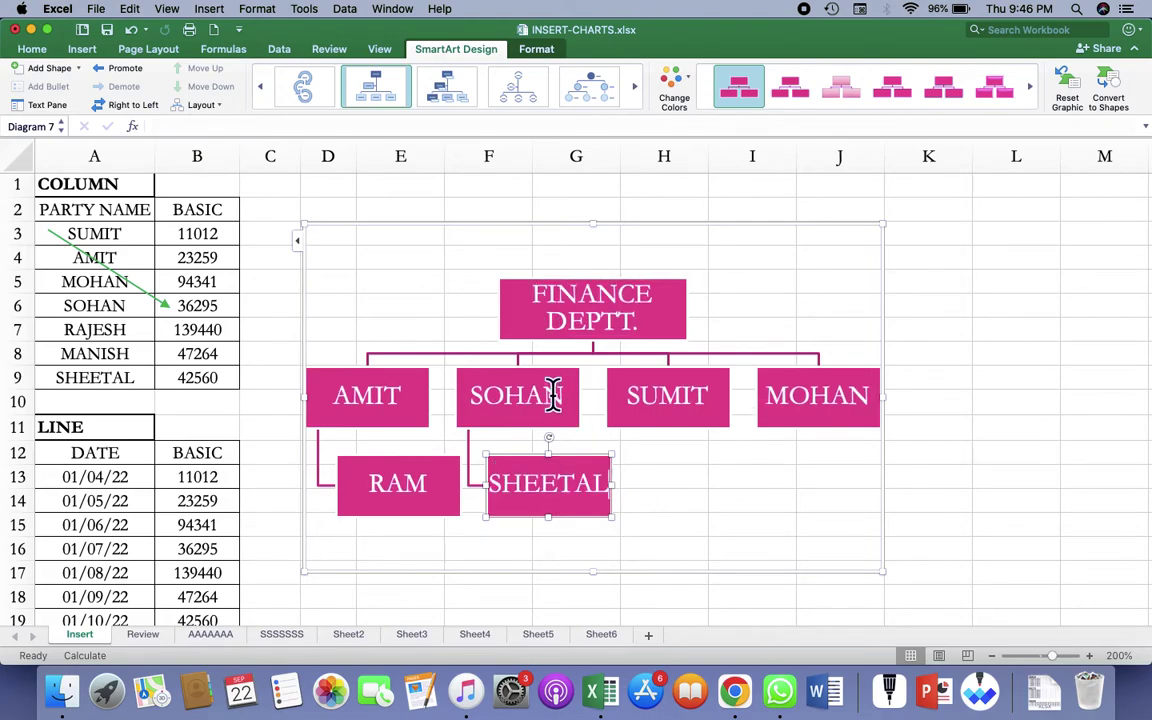
pyautogui.click(403, 484)
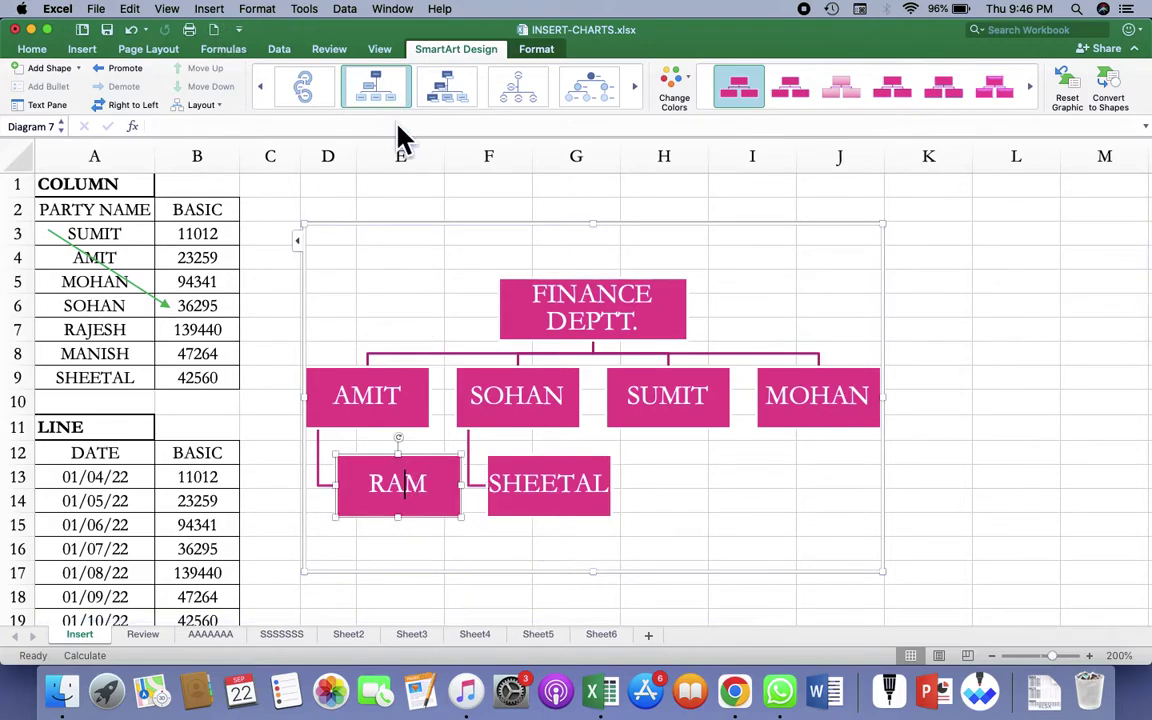
# Preview several pink and 3-D SmartArt styles, then apply the flat pink gradient style.
pyautogui.click(790, 88)
pyautogui.click(841, 92)
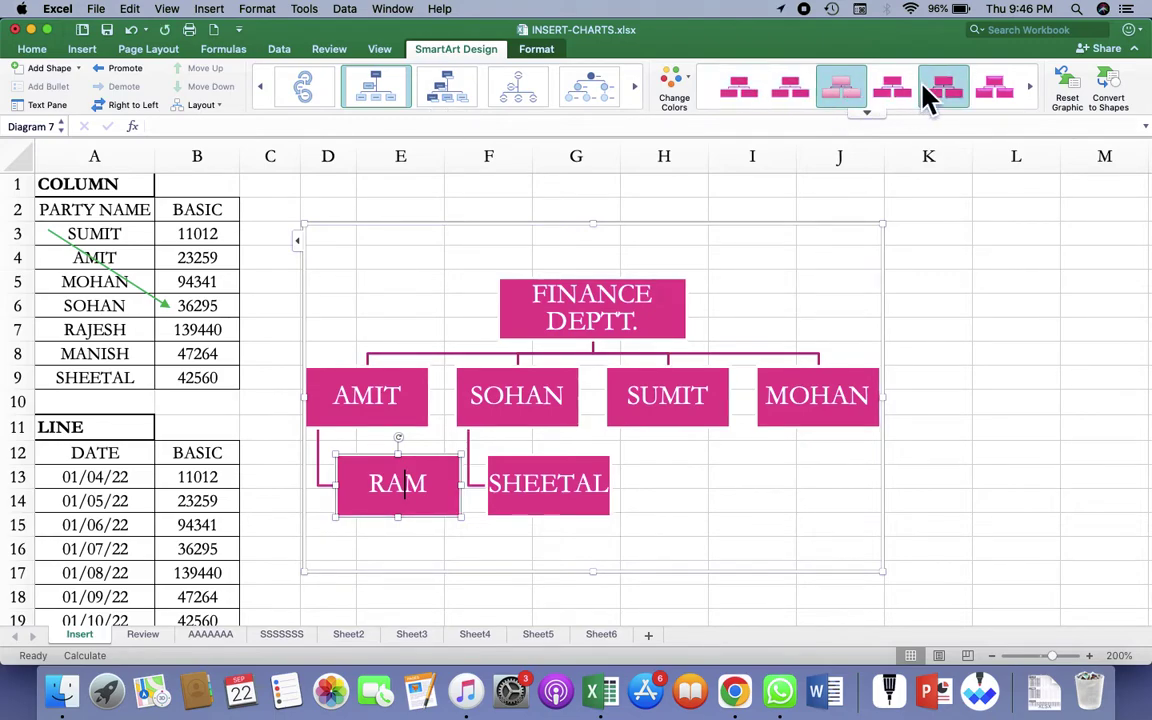
pyautogui.click(906, 88)
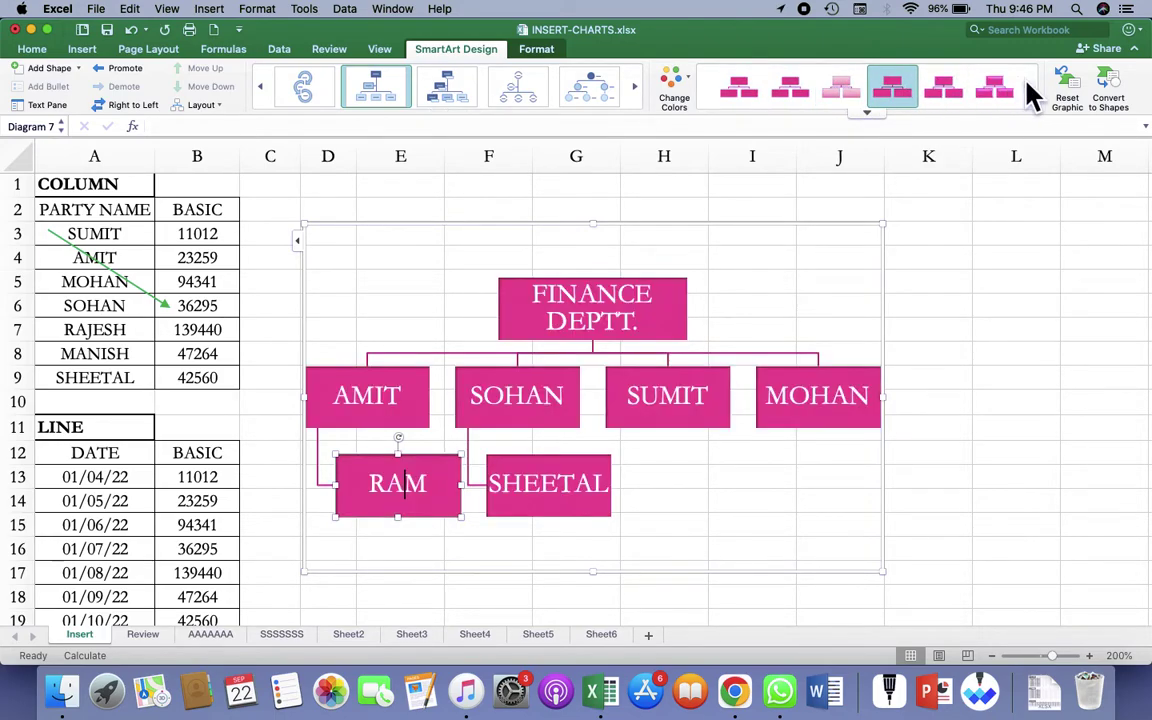
pyautogui.click(864, 114)
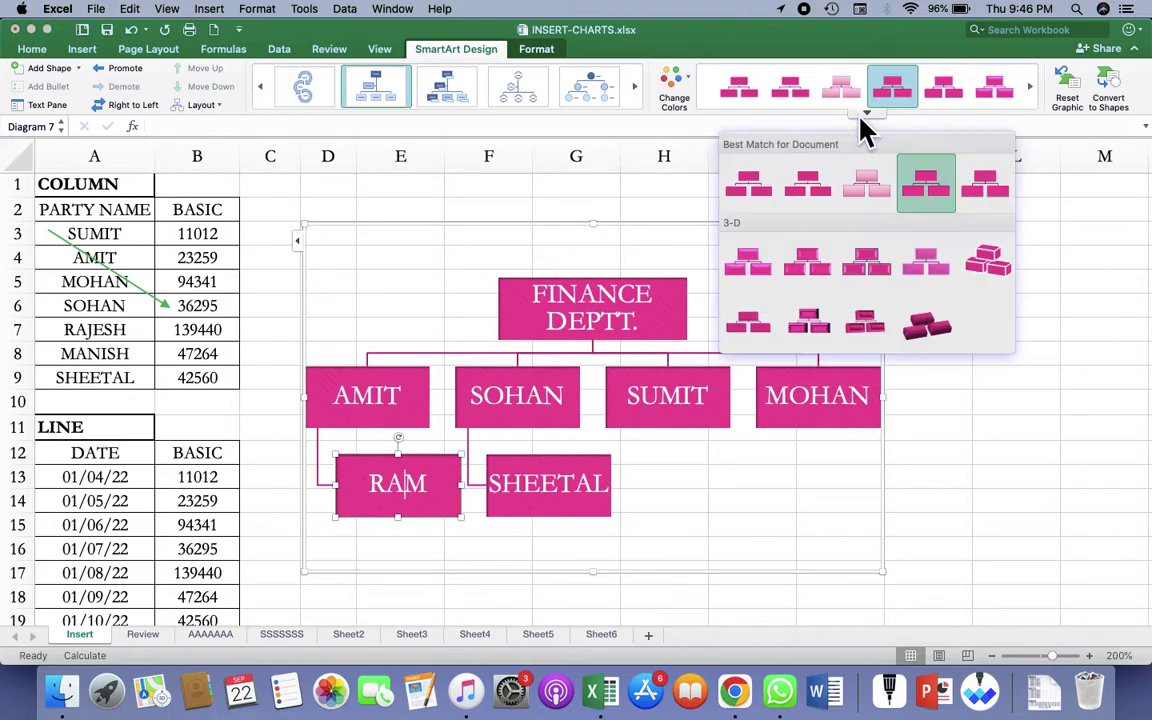
pyautogui.press('Escape')
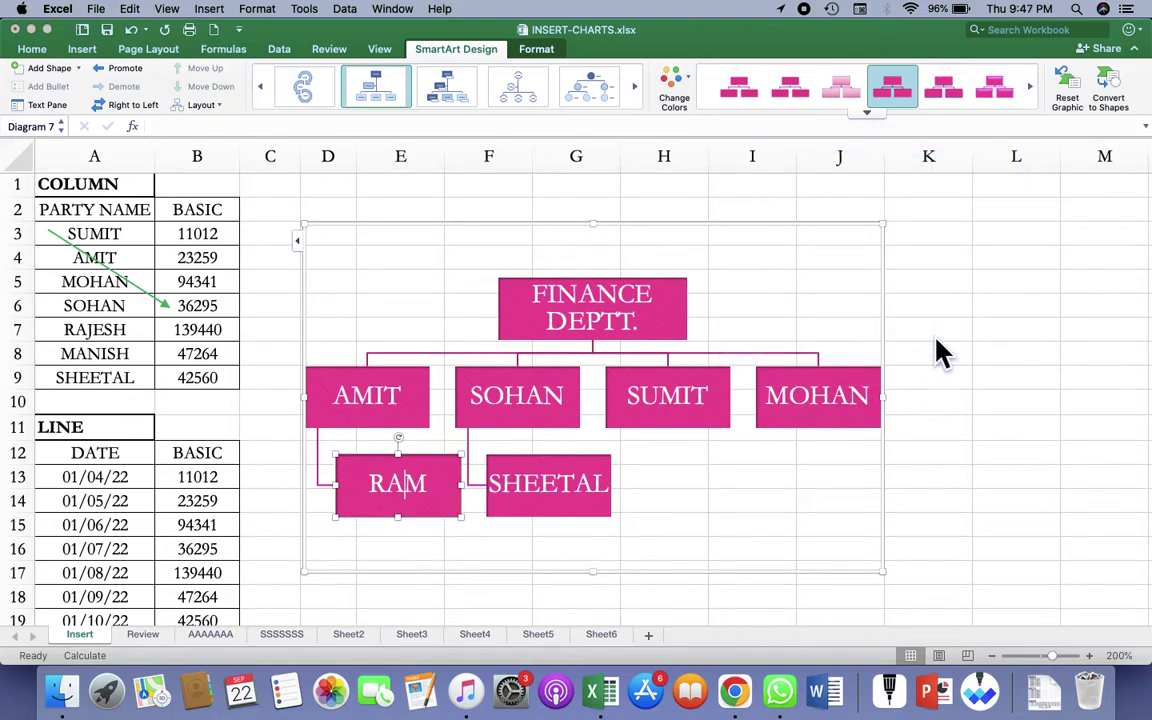
pyautogui.click(977, 104)
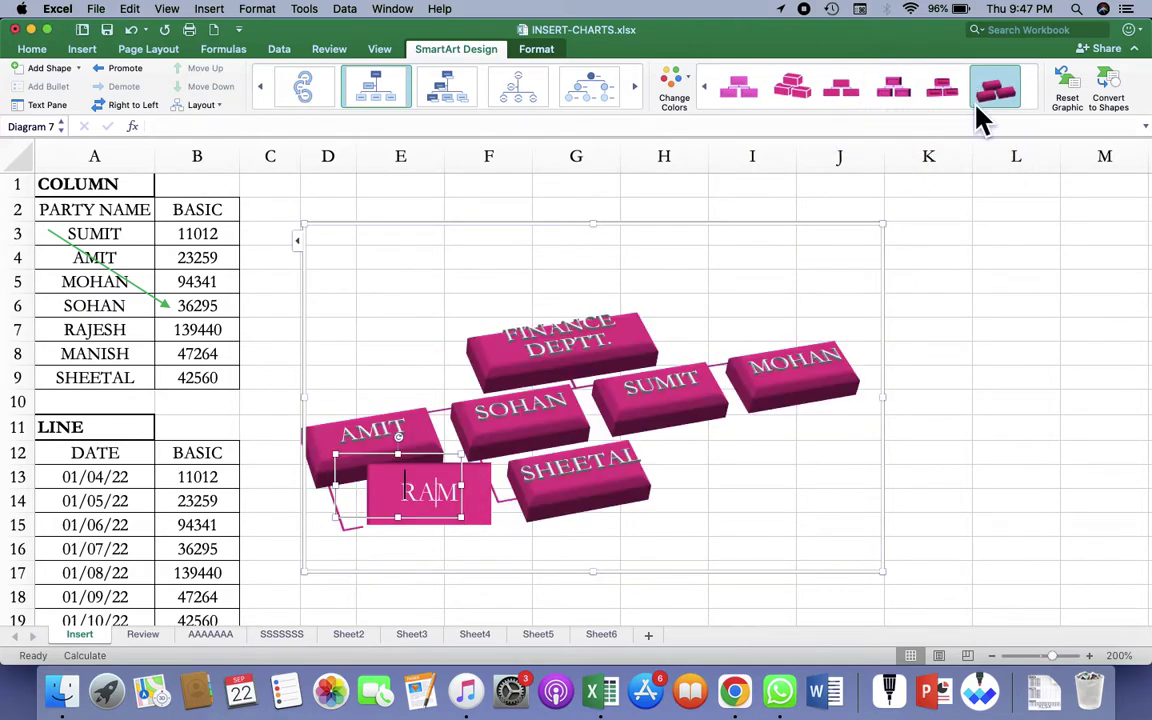
pyautogui.click(880, 105)
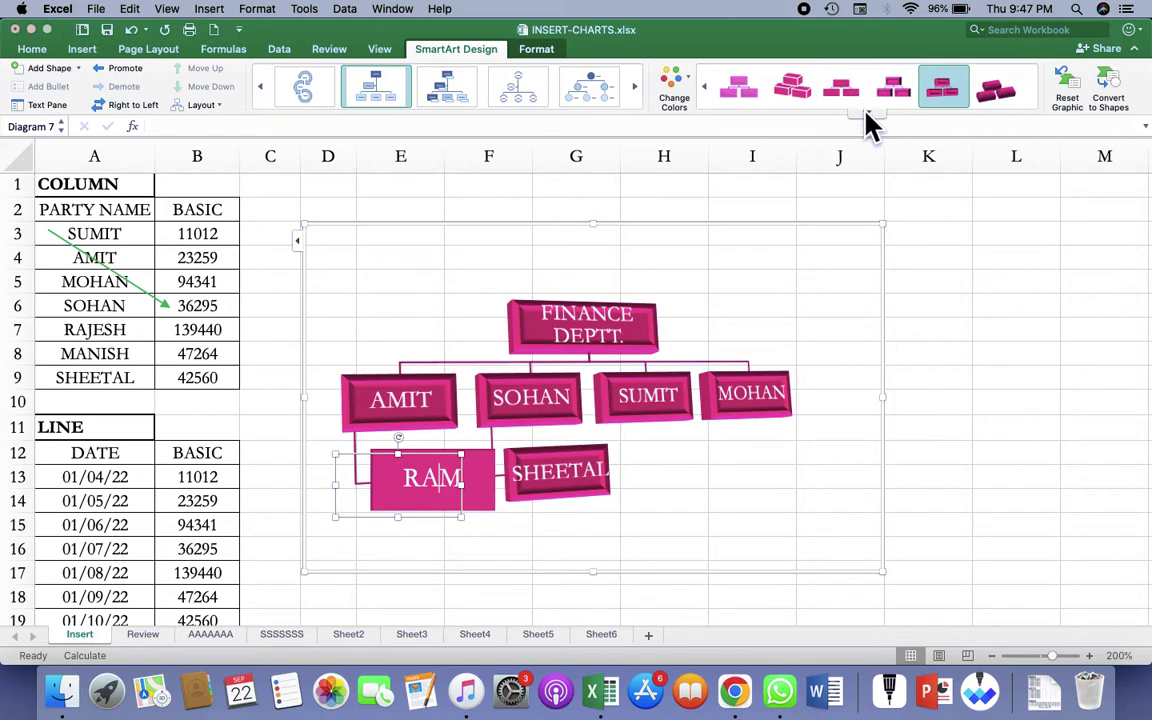
pyautogui.click(866, 114)
pyautogui.click(869, 206)
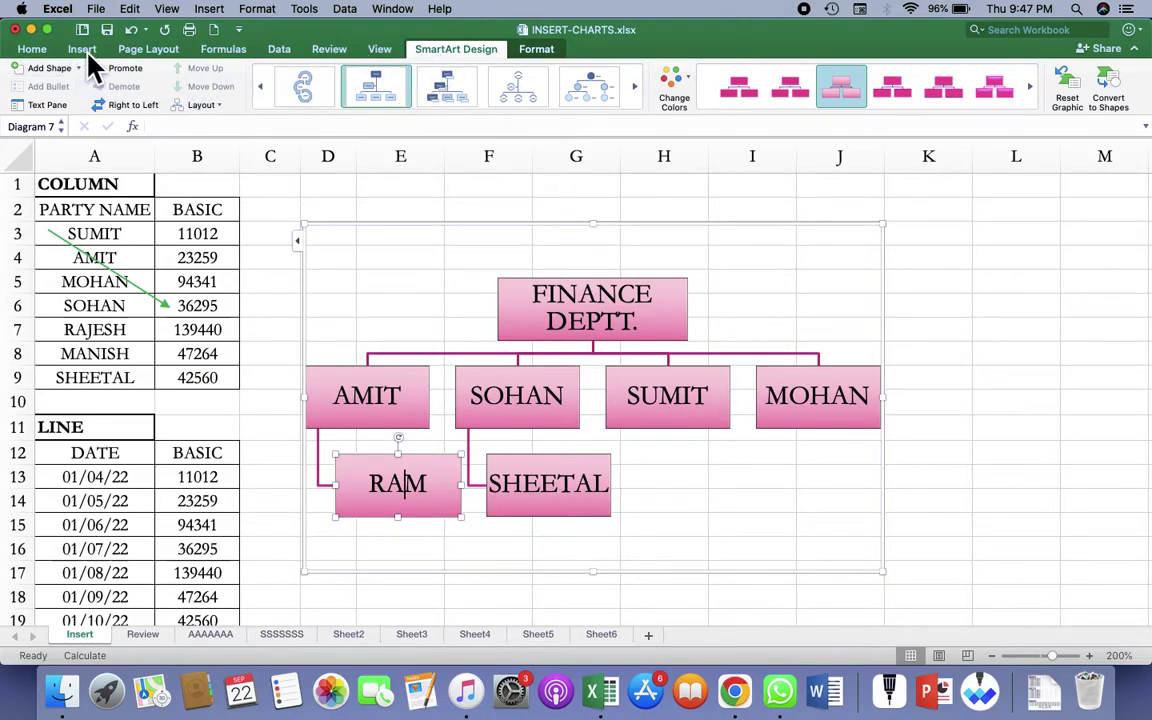
pyautogui.click(110, 104)
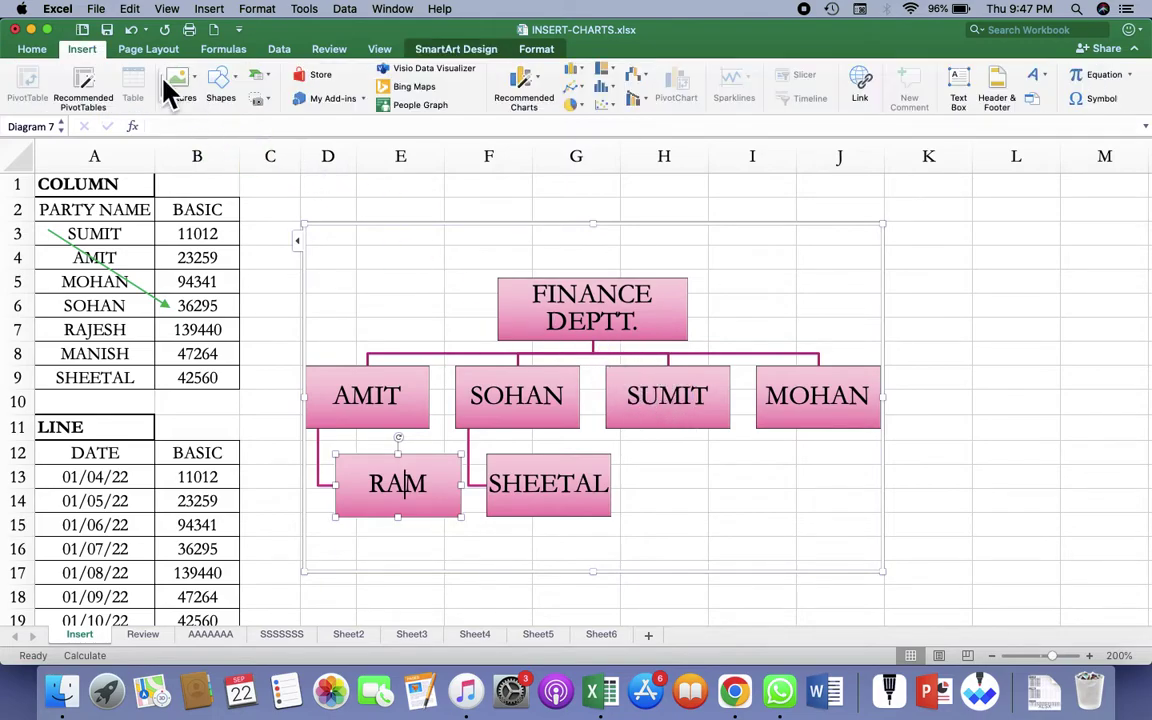
# Try converting the org chart to a Basic Pyramid layout, then undo it.
pyautogui.click(268, 87)
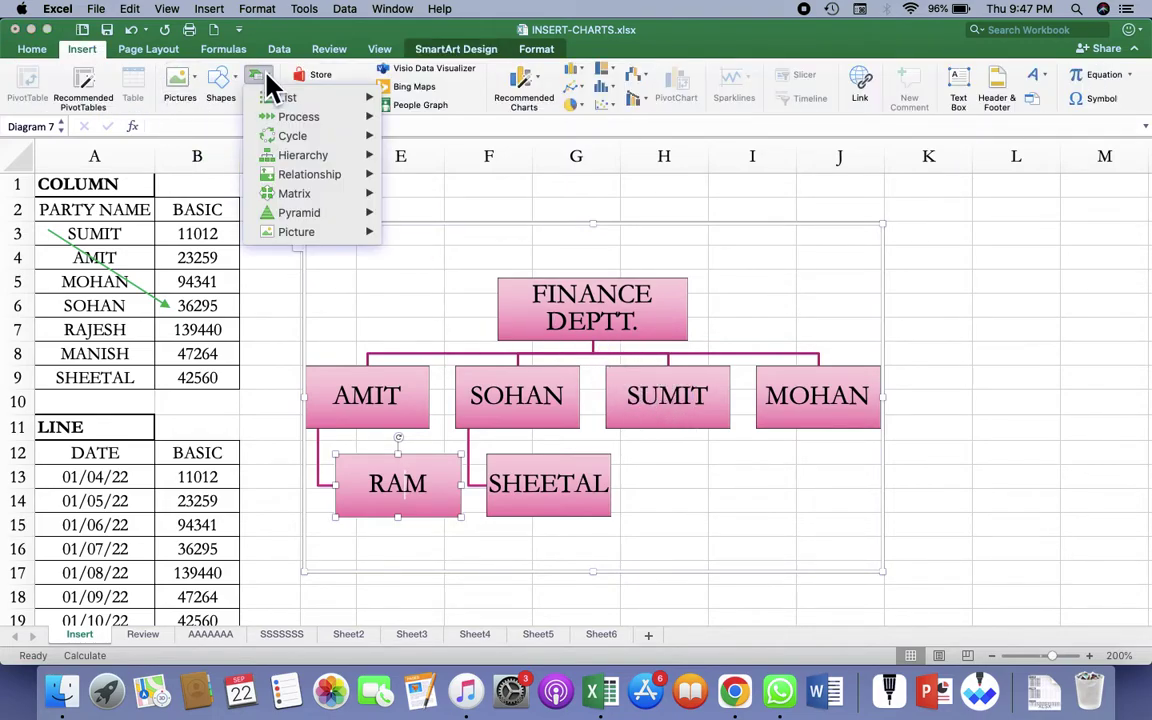
pyautogui.moveTo(352, 236)
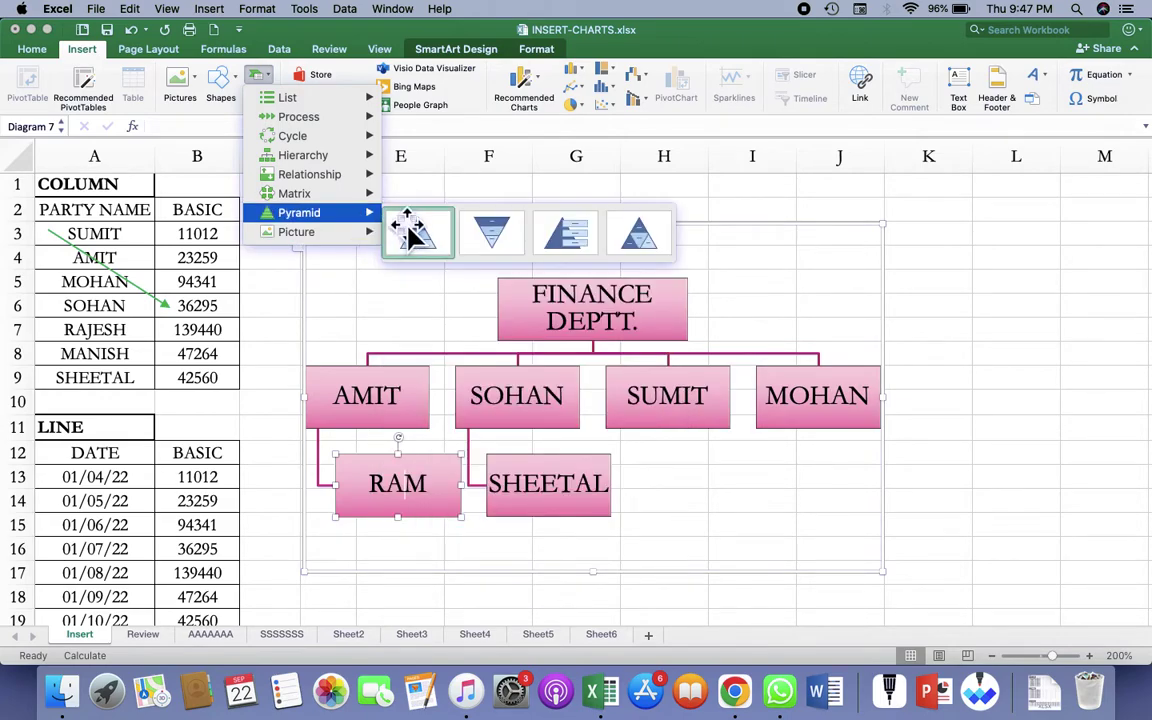
pyautogui.click(418, 242)
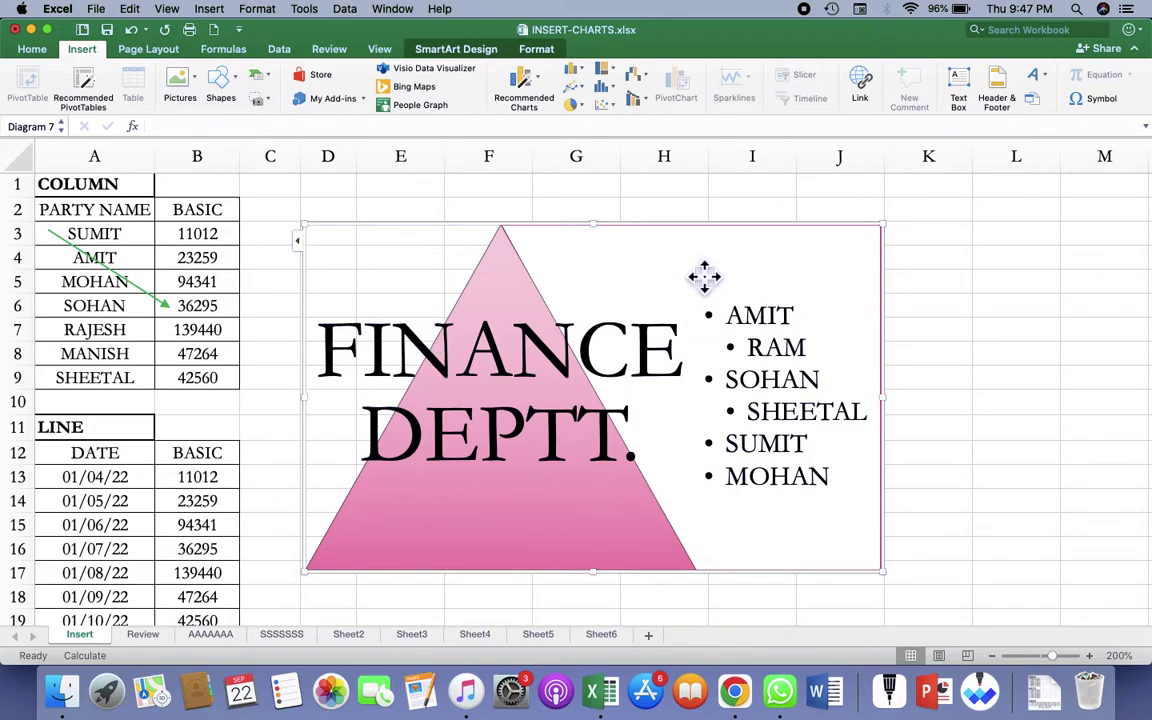
pyautogui.moveTo(700, 277); pyautogui.dragTo(1016, 311)
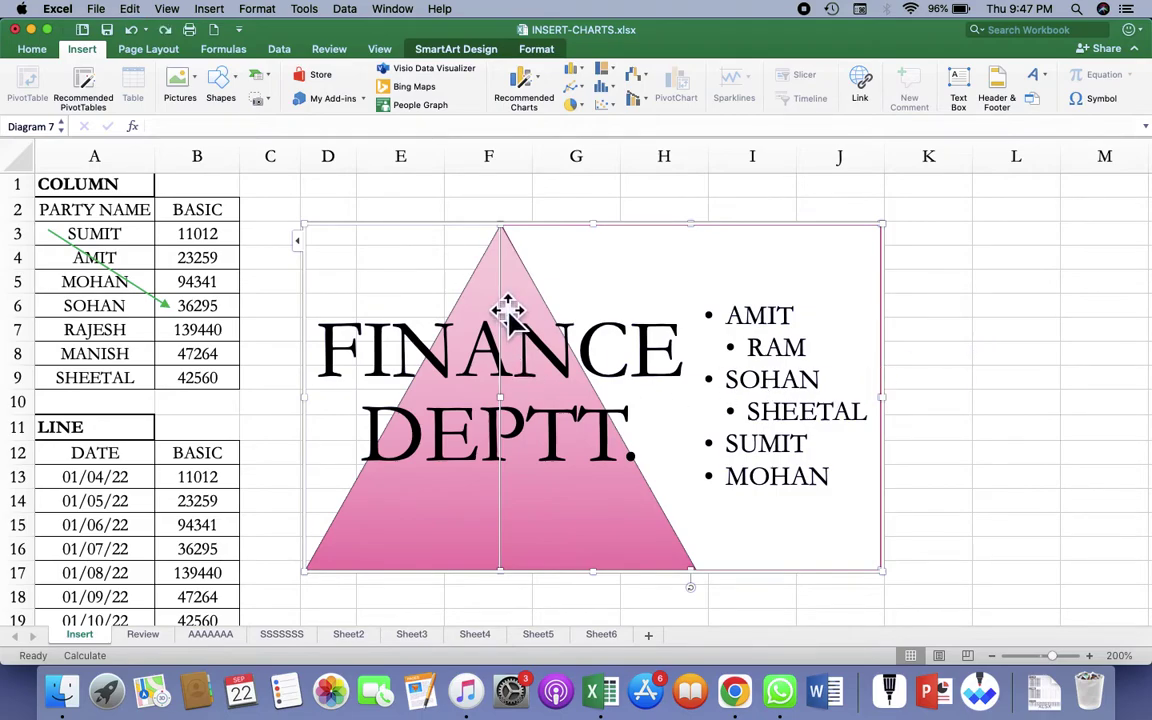
pyautogui.press('super+z')
pyautogui.press('super+z')
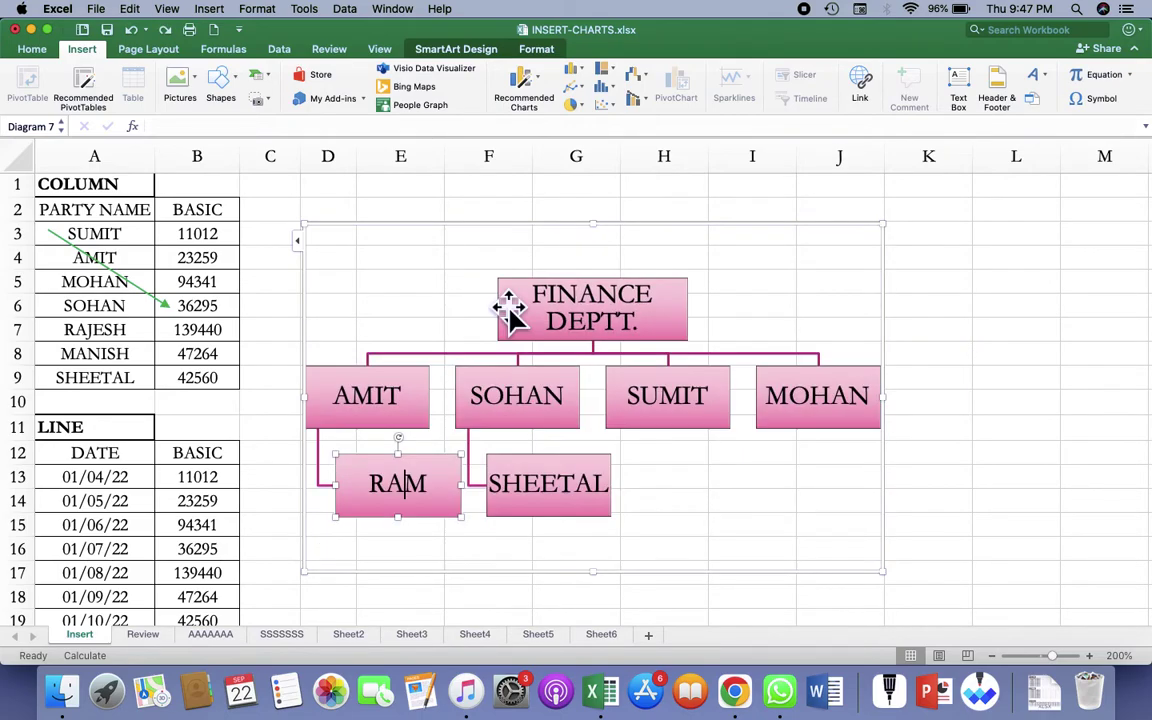
# Select the whole FINANCE DEPTT. org chart and delete it.
pyautogui.click(513, 312)
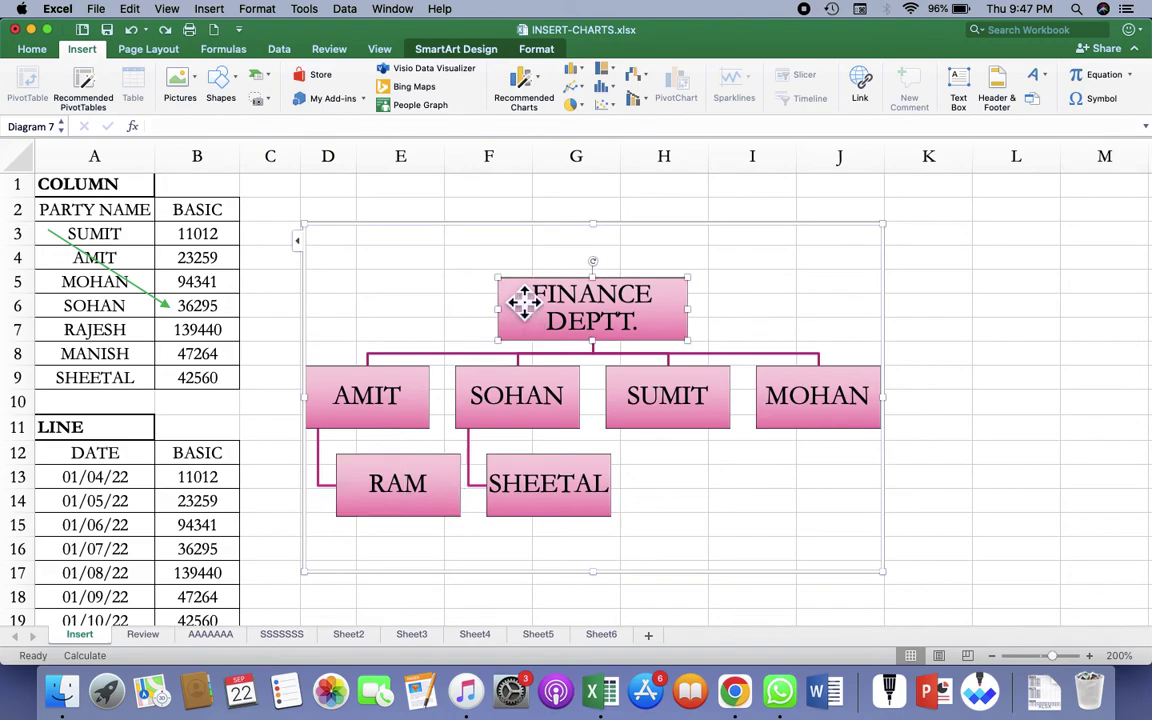
pyautogui.click(303, 226)
pyautogui.press('Delete')
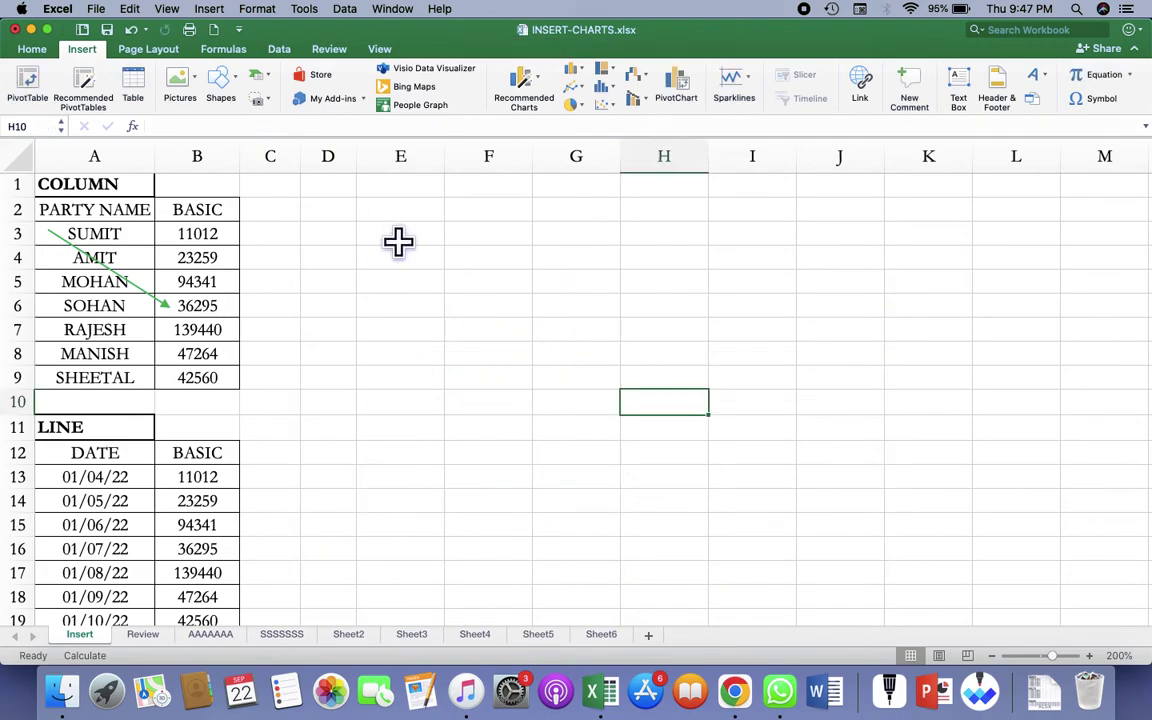
# Insert a Basic Pyramid SmartArt and type DIRECT TAX COLLECTION in its top tier.
pyautogui.click(265, 77)
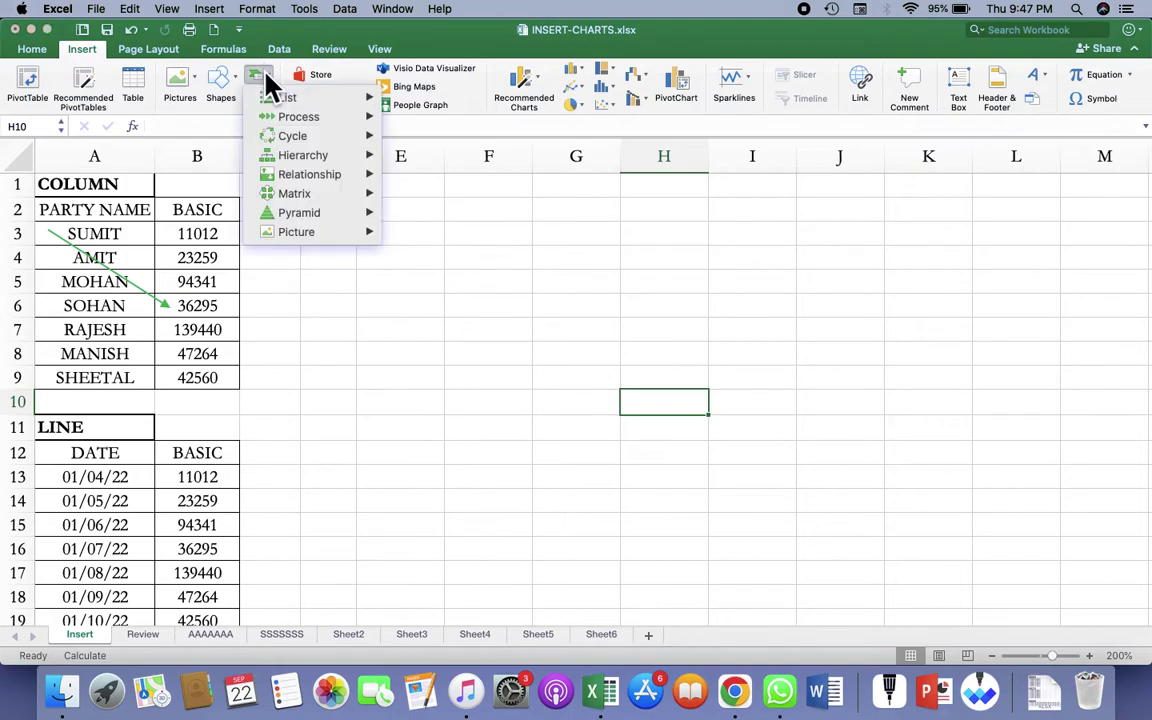
pyautogui.moveTo(348, 216)
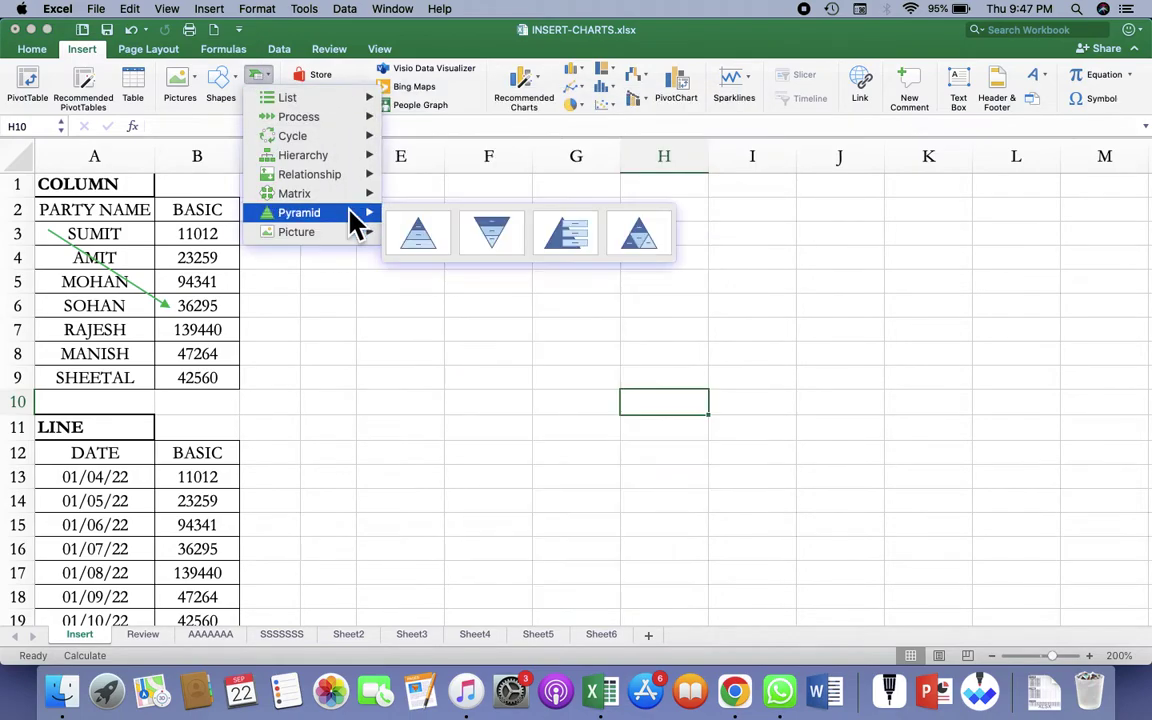
pyautogui.click(404, 240)
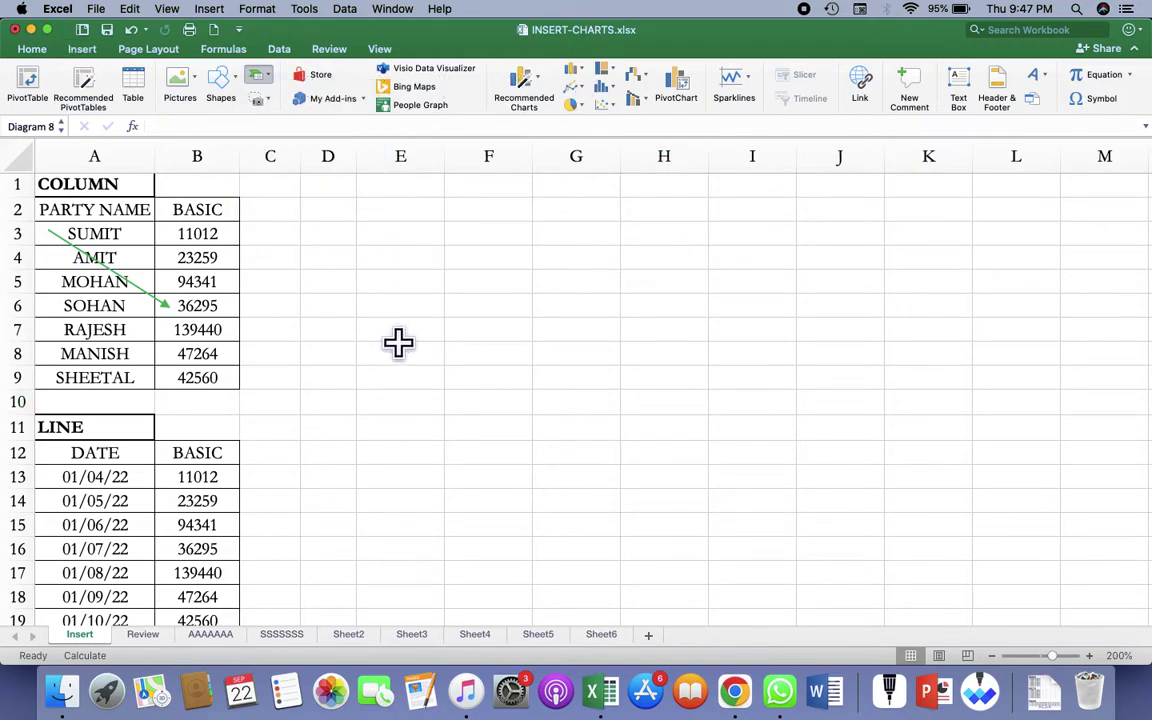
pyautogui.click(591, 305)
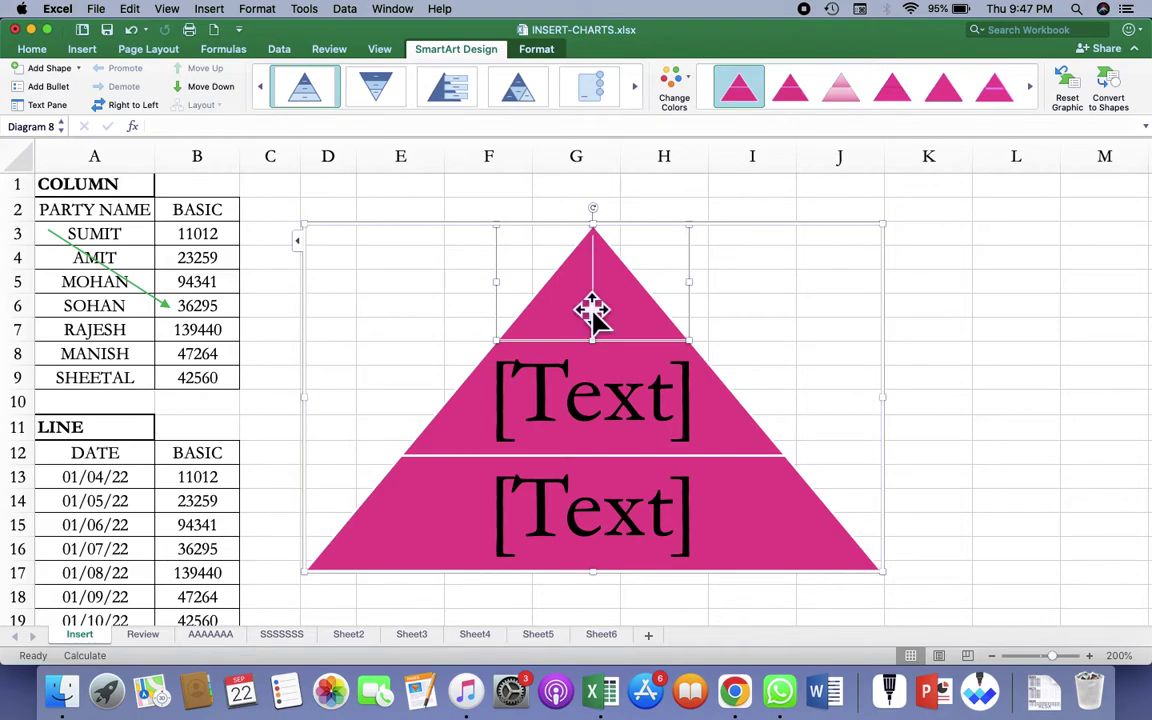
pyautogui.write('DIRECT')
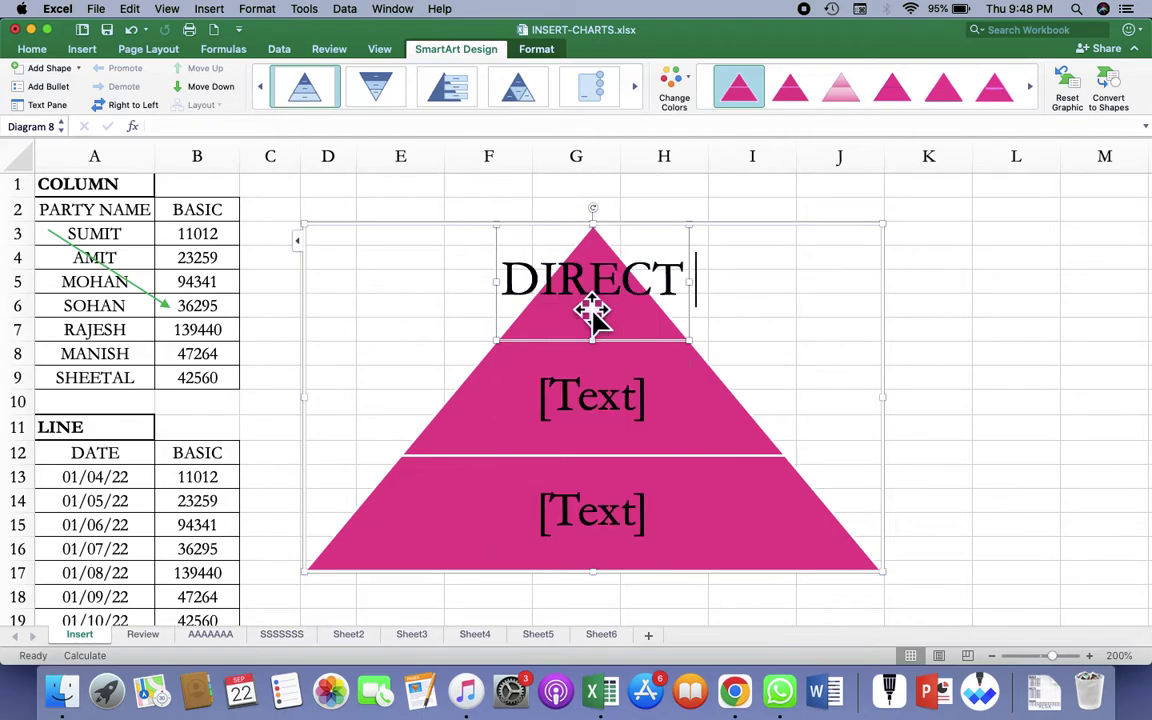
pyautogui.write(' TAX')
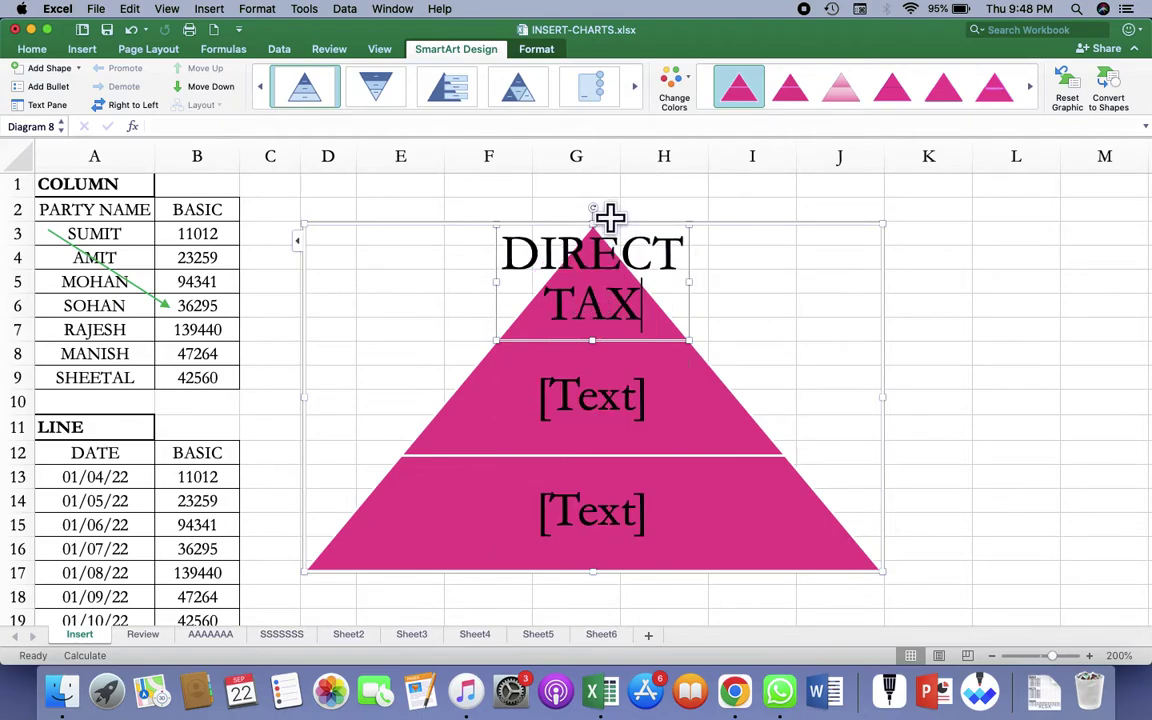
pyautogui.write(' COLLE')
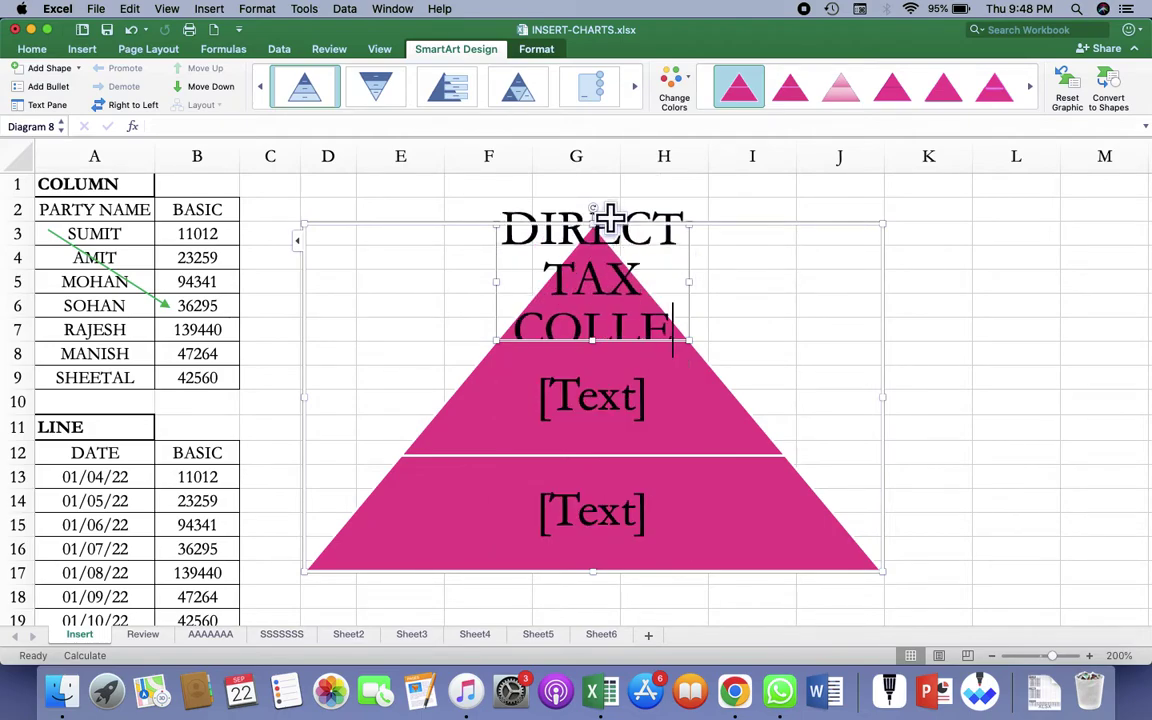
pyautogui.write('CTION')
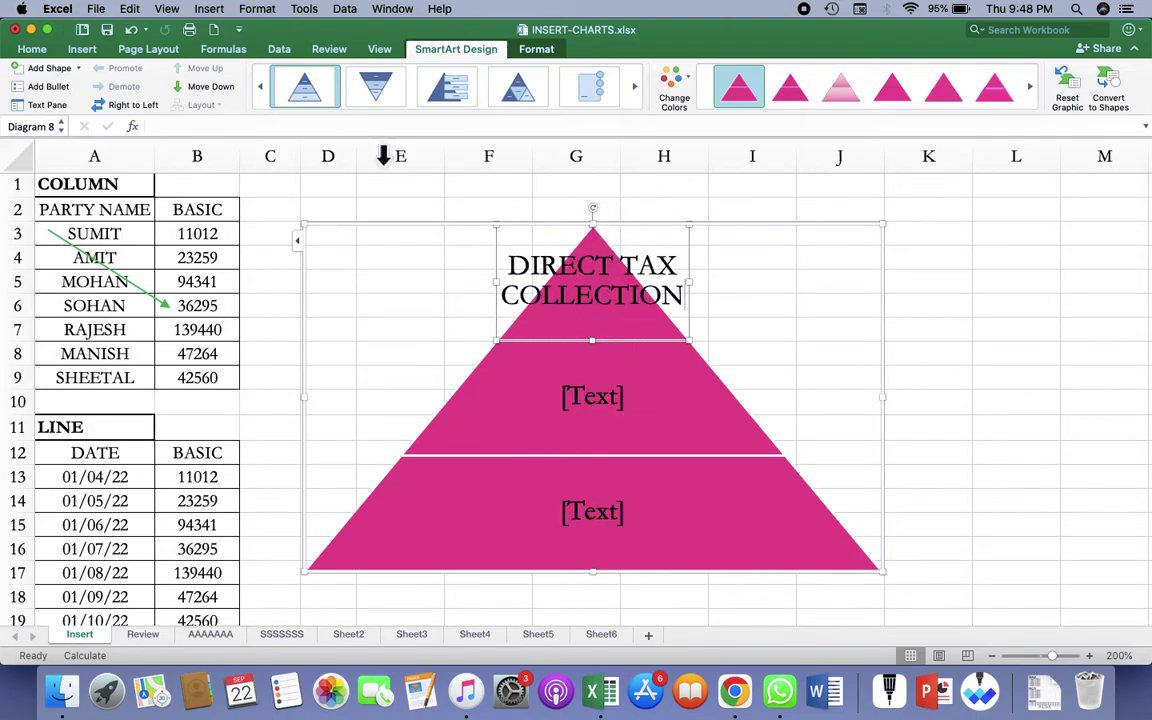
pyautogui.click(36, 50)
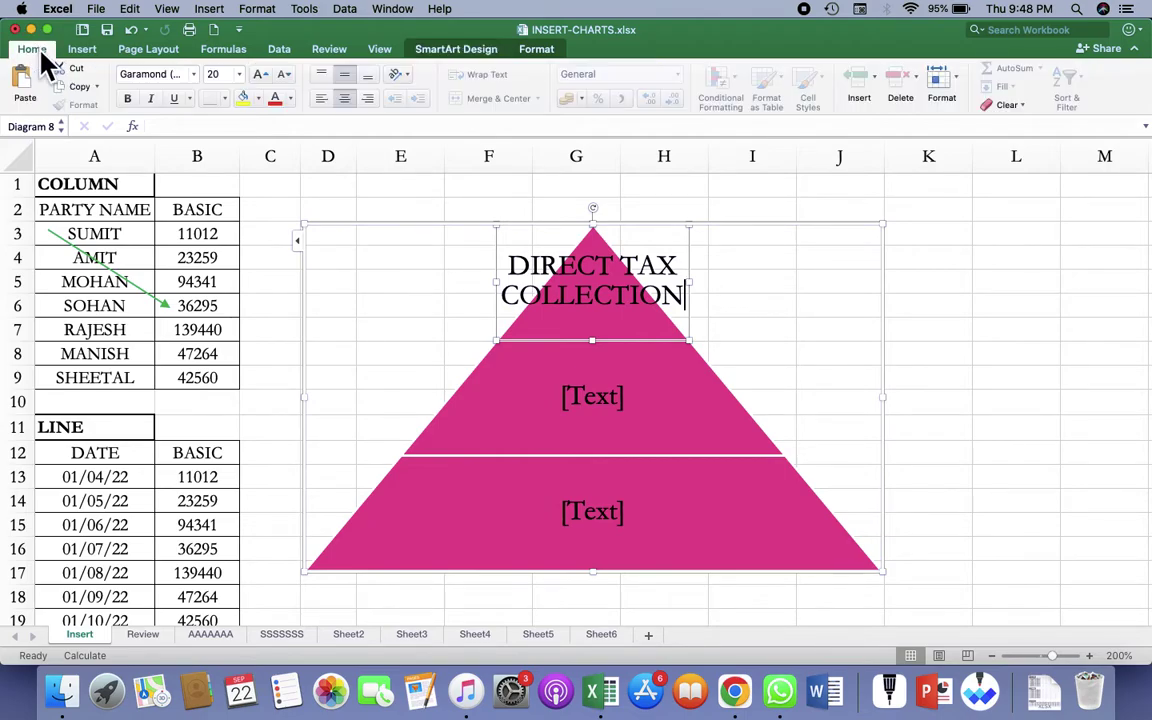
# Set the DIRECT TAX COLLECTION text to font size 9.
pyautogui.click(238, 74)
pyautogui.click(231, 124)
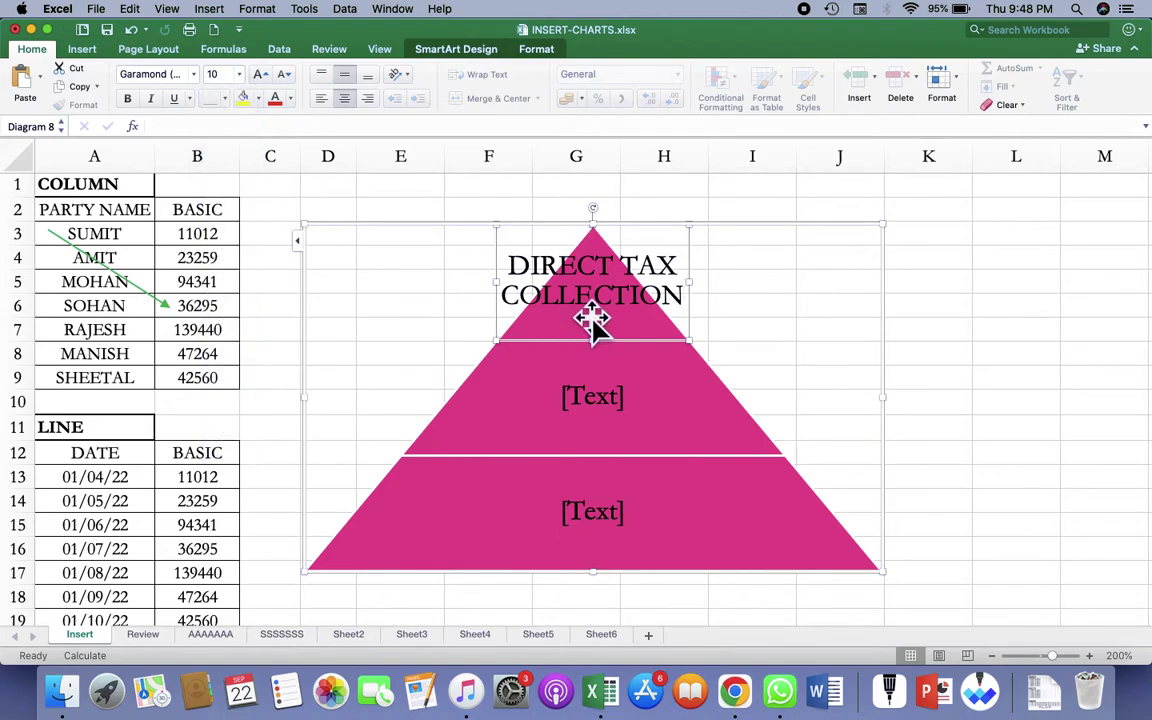
pyautogui.click(645, 292)
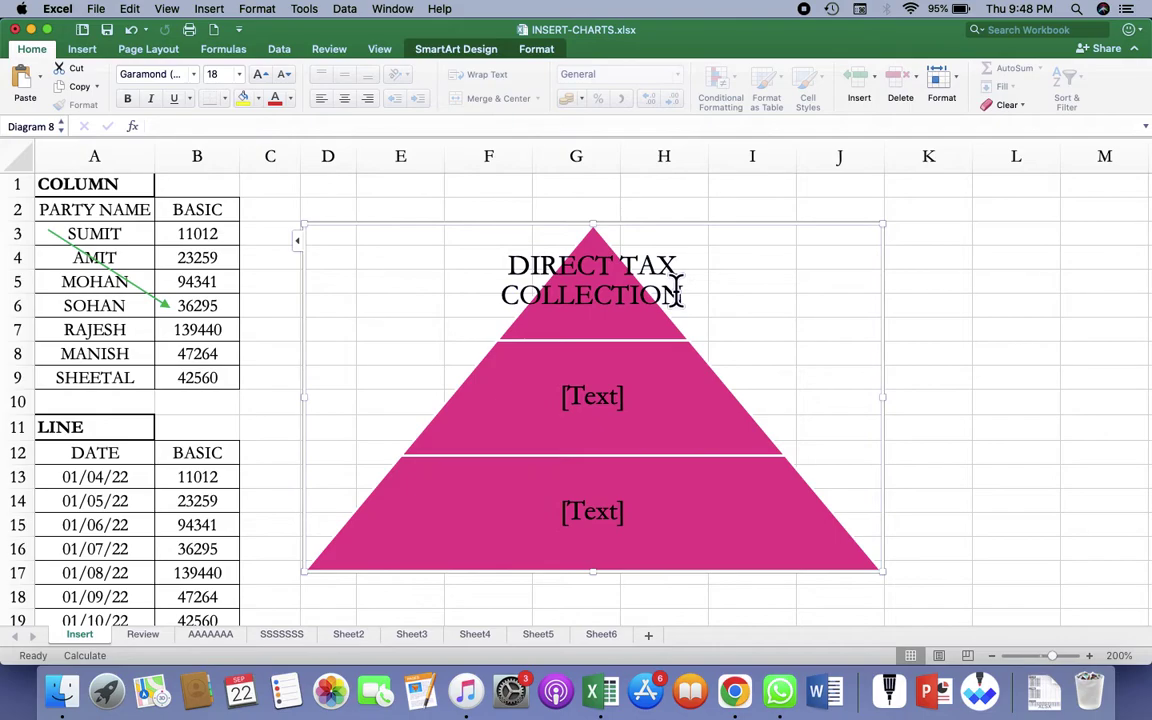
pyautogui.moveTo(681, 293); pyautogui.dragTo(491, 262)
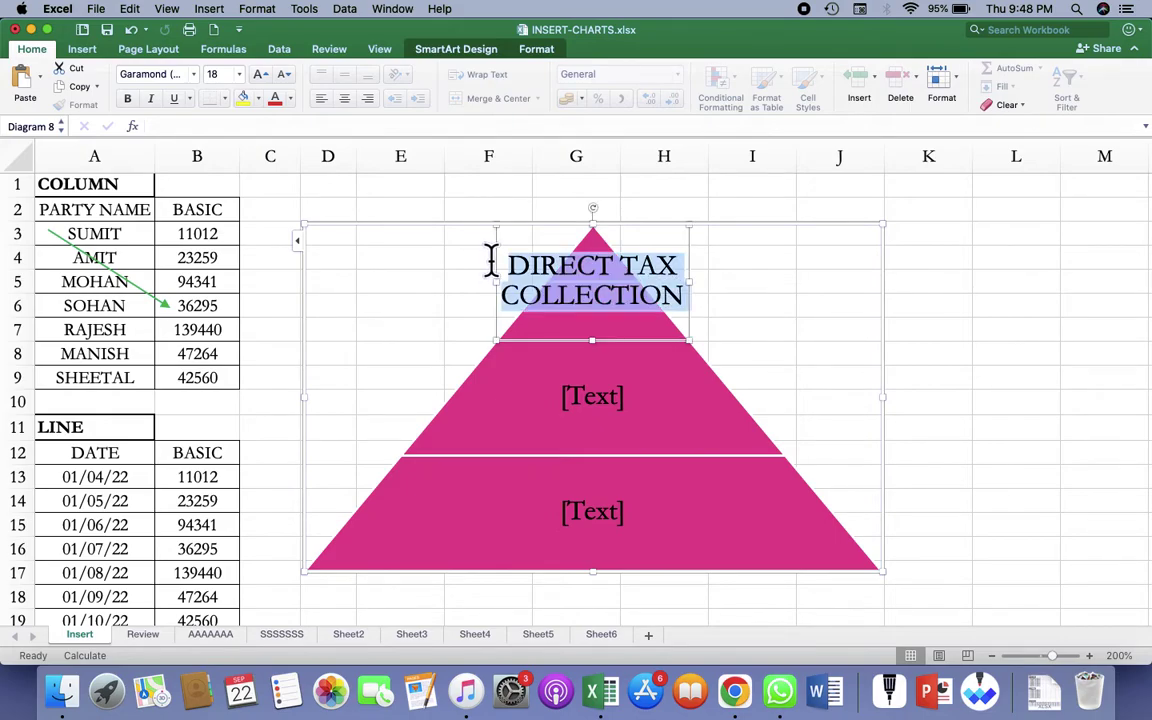
pyautogui.click(239, 76)
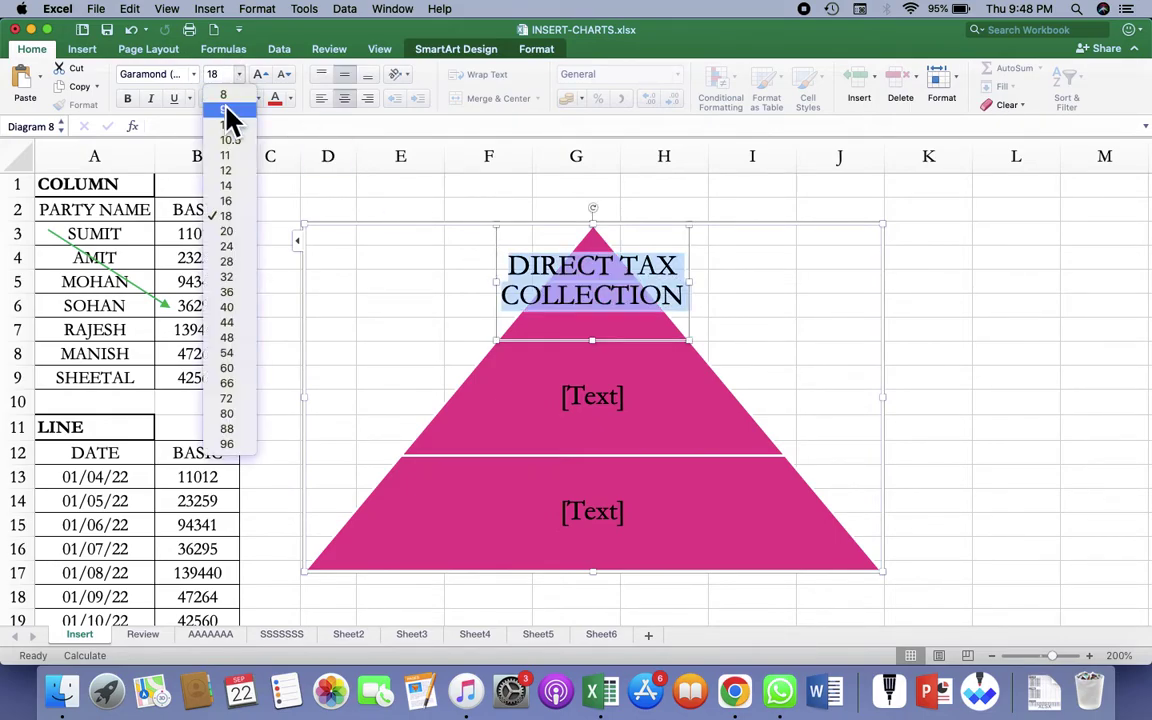
pyautogui.click(227, 112)
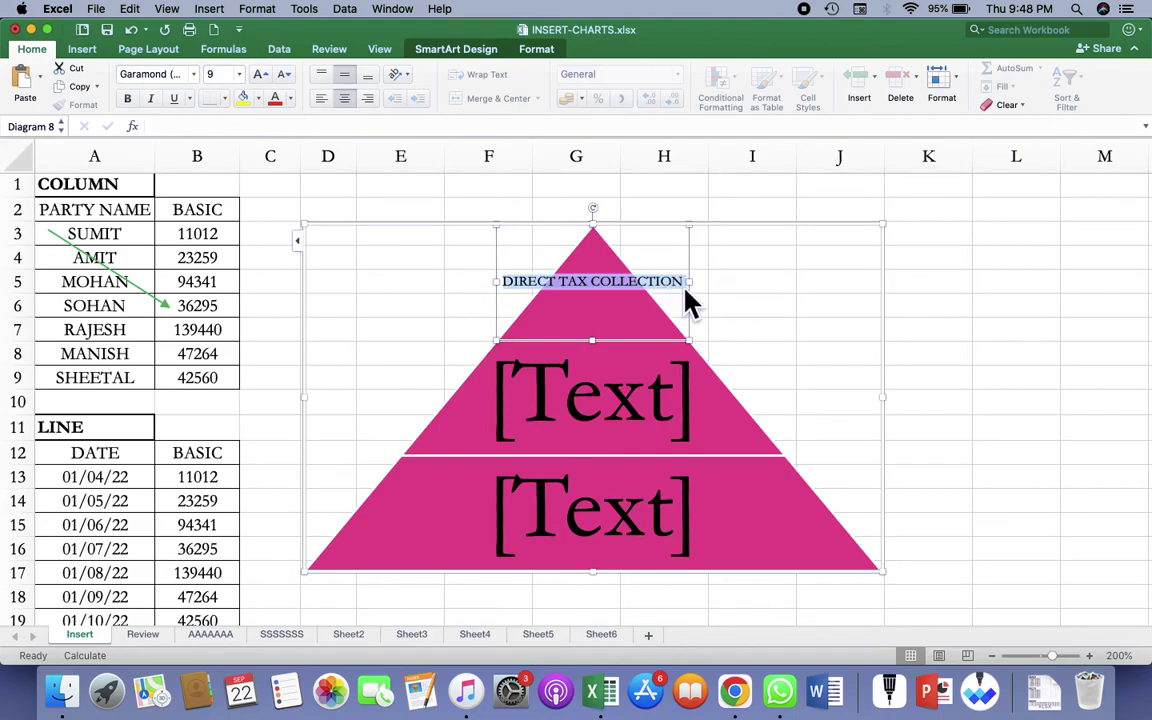
# Widen the pyramid's top tier so the title fits on one line.
pyautogui.moveTo(692, 282); pyautogui.dragTo(690, 283)
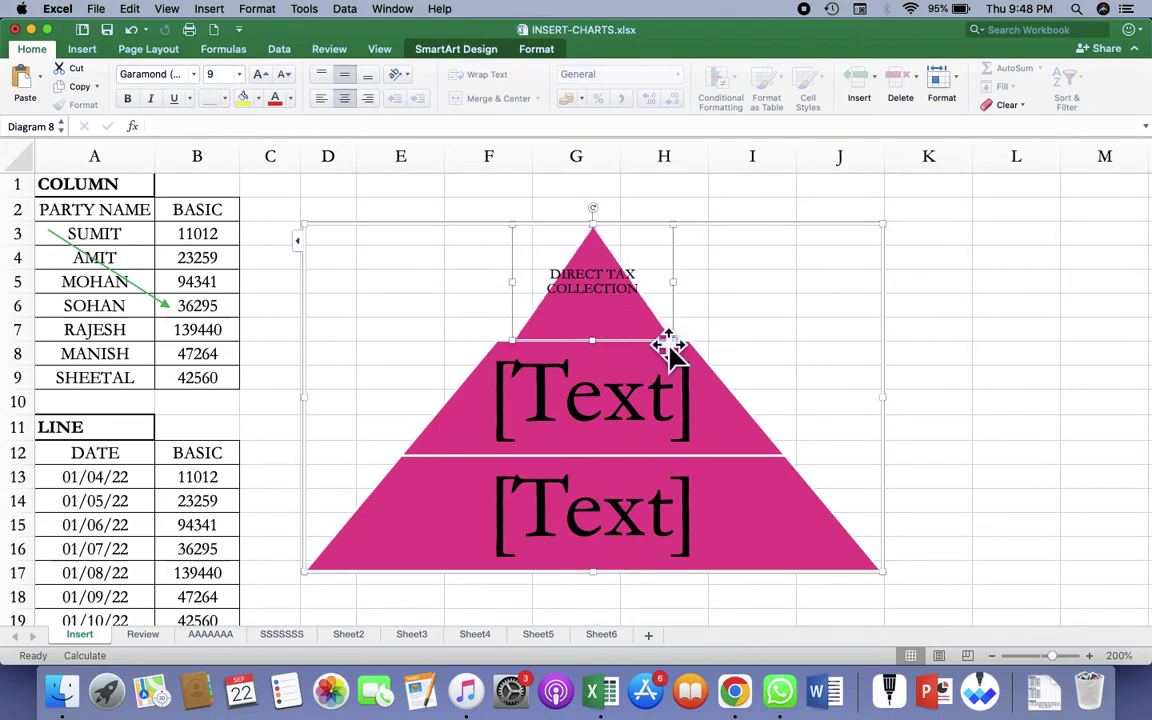
pyautogui.moveTo(676, 281); pyautogui.dragTo(749, 283)
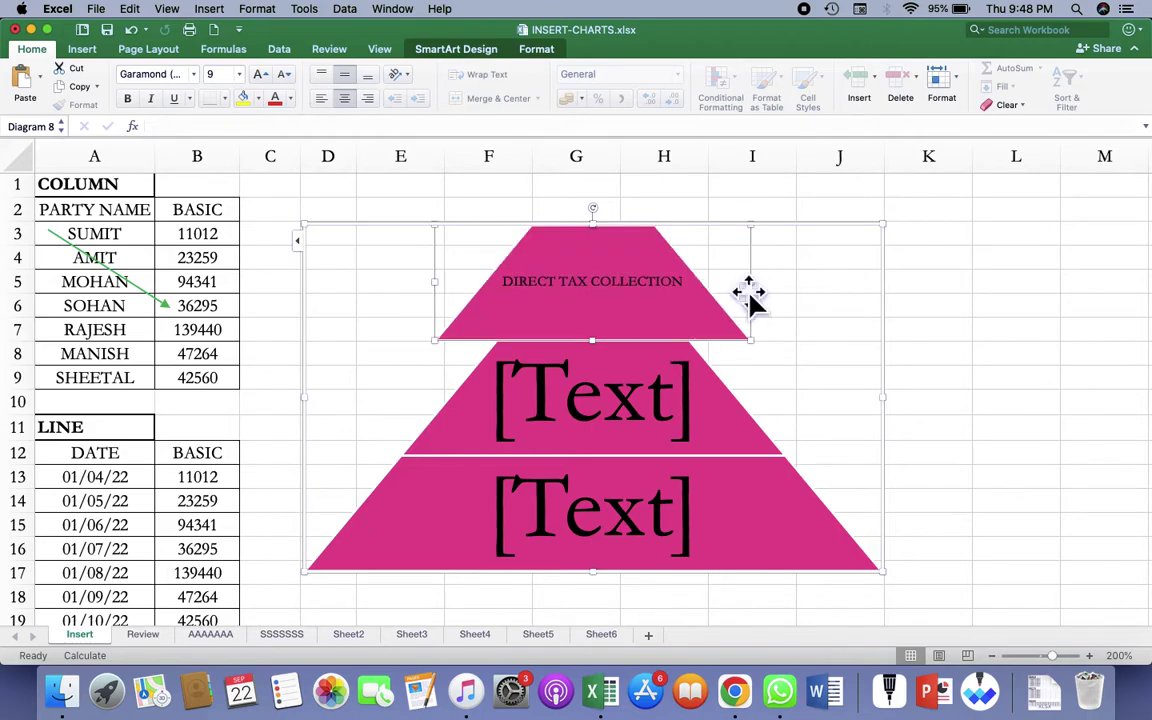
pyautogui.click(689, 414)
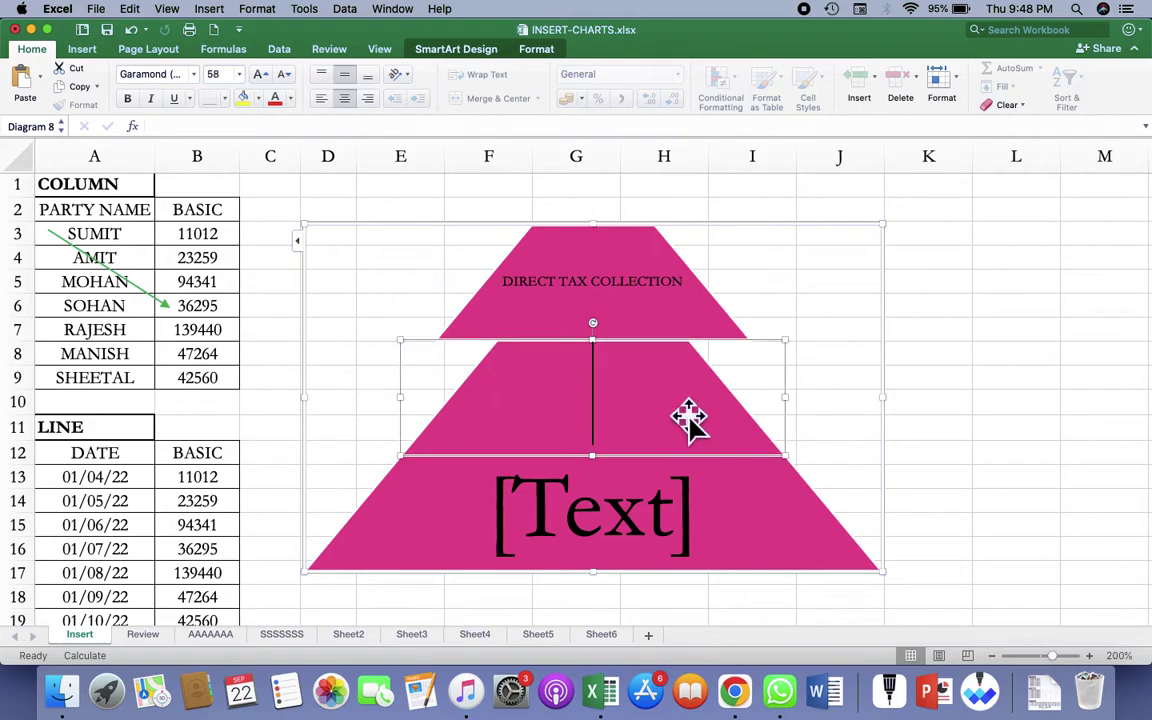
# Type INDIRECT TAX COLLECTION in the middle tier and set it to size 10.
pyautogui.write('INDIREC')
pyautogui.press('Return')
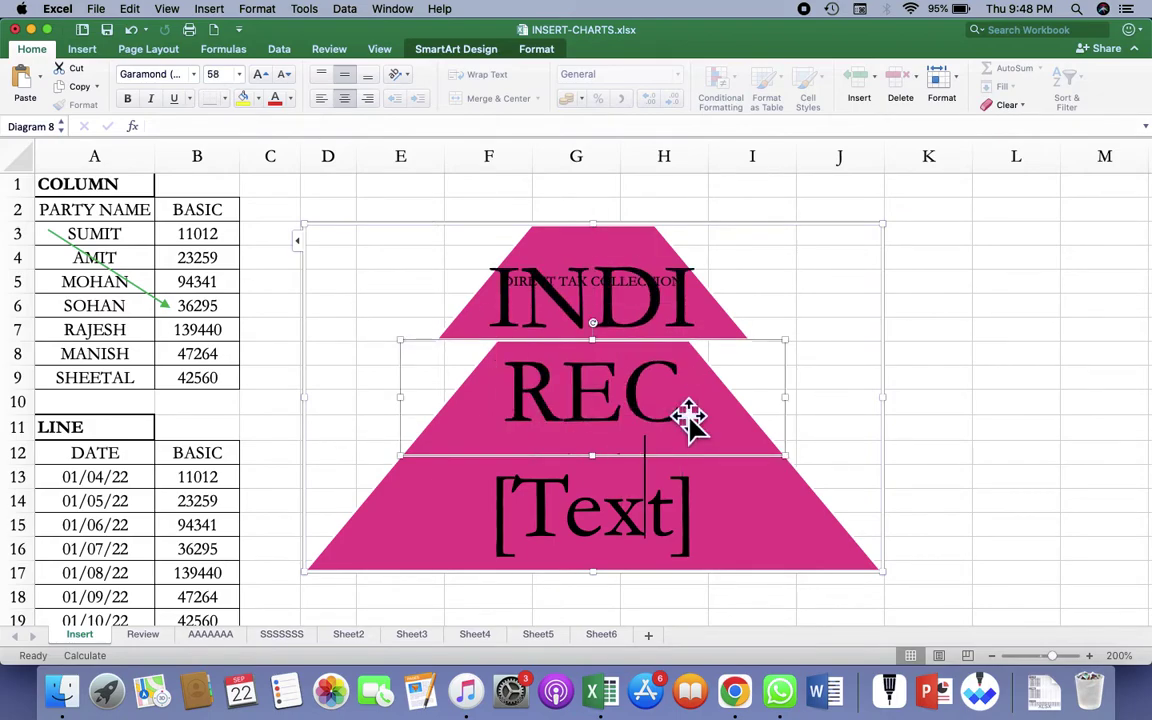
pyautogui.write('T TAX CO')
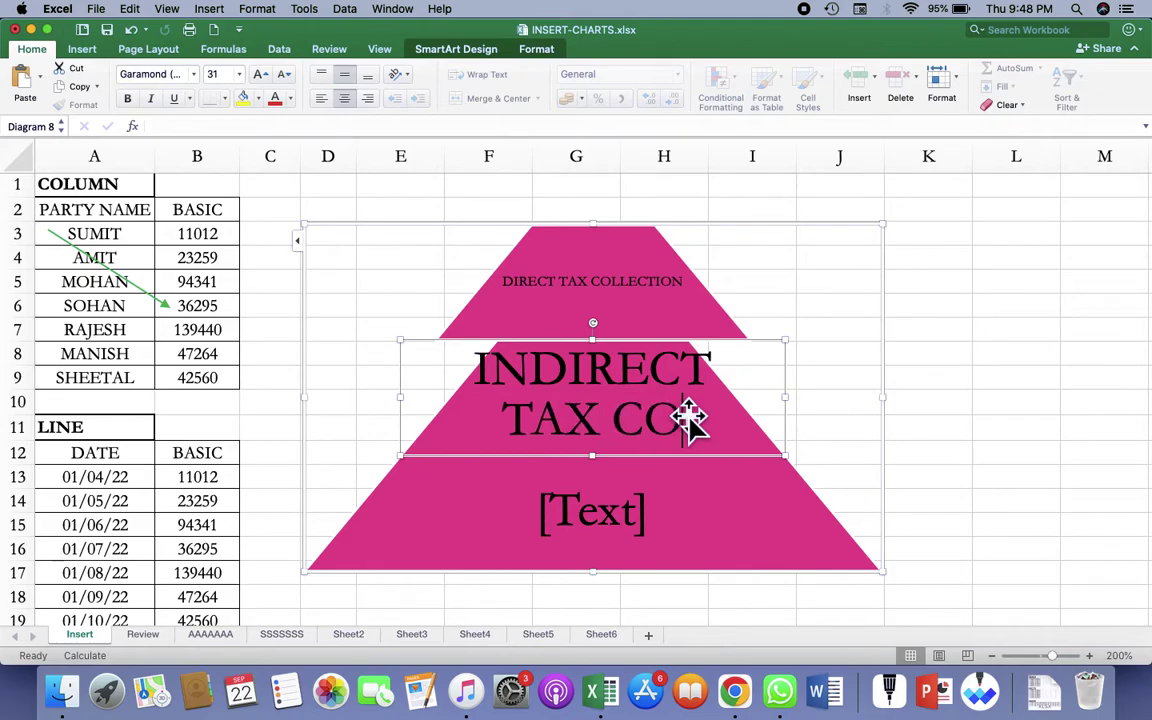
pyautogui.write('LLECTION')
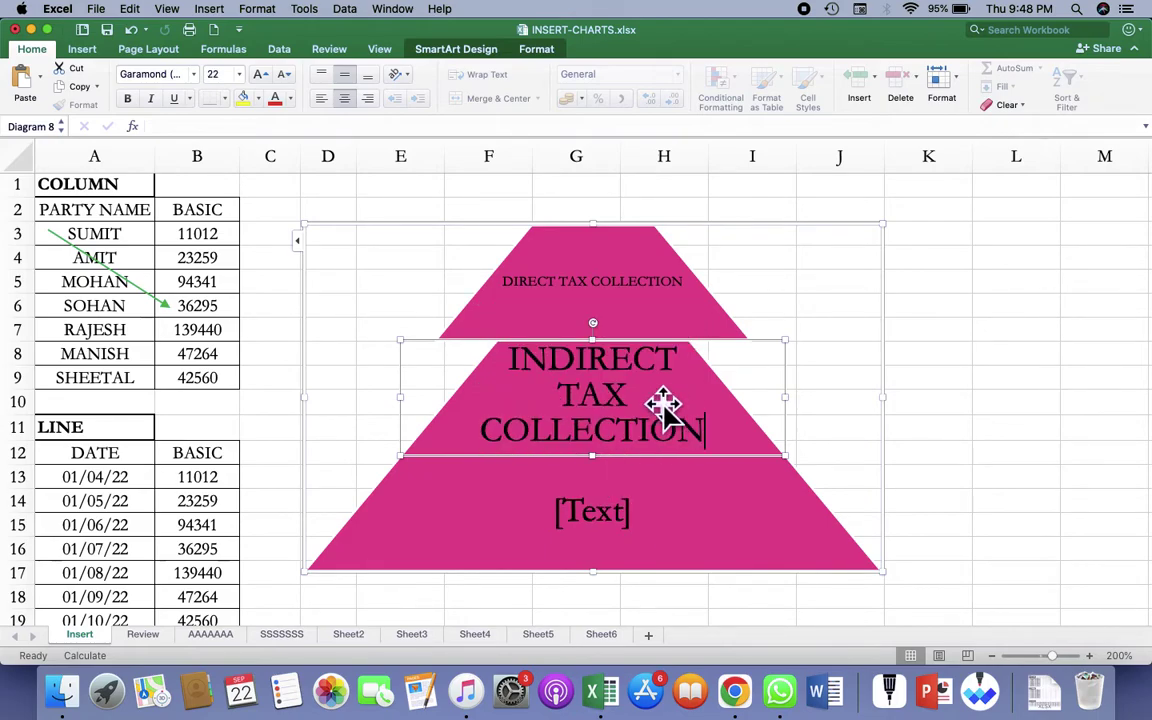
pyautogui.hotkey('shift', 'Left')
pyautogui.hotkey('alt', 'shift', 'Left')
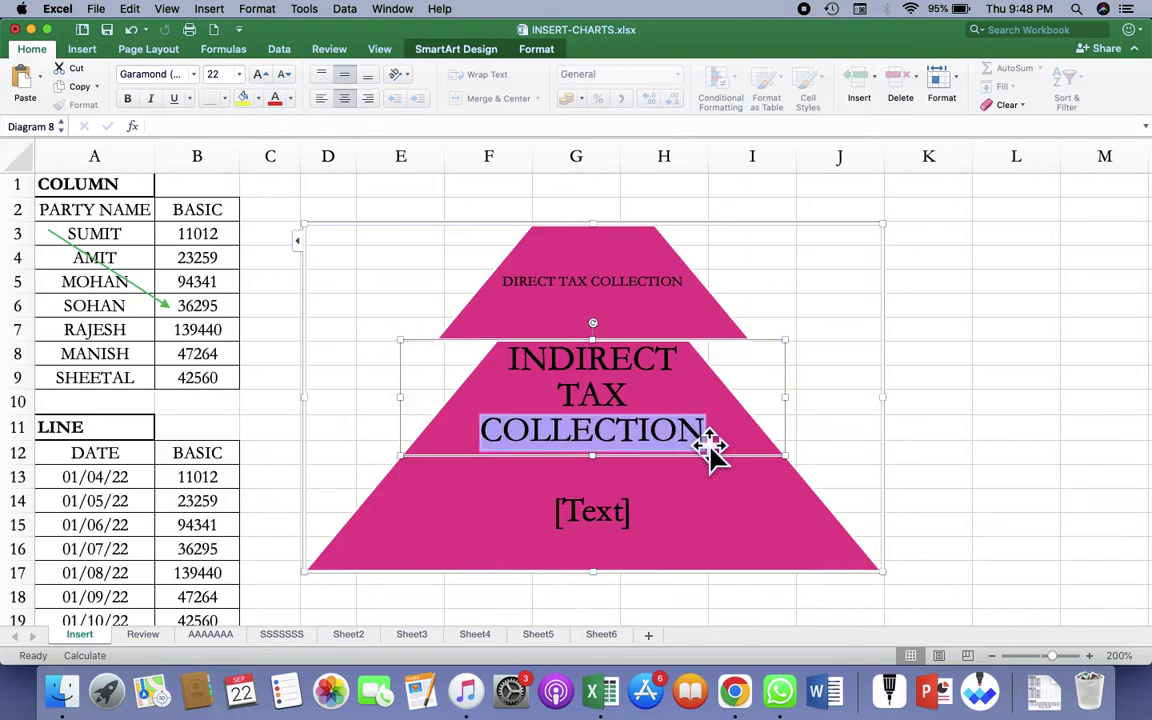
pyautogui.hotkey('shift', 'Left')
pyautogui.hotkey('shift', 'Left')
pyautogui.hotkey('shift', 'Left')
pyautogui.hotkey('shift', 'Left')
pyautogui.hotkey('shift', 'Left')
pyautogui.hotkey('shift', 'Left')
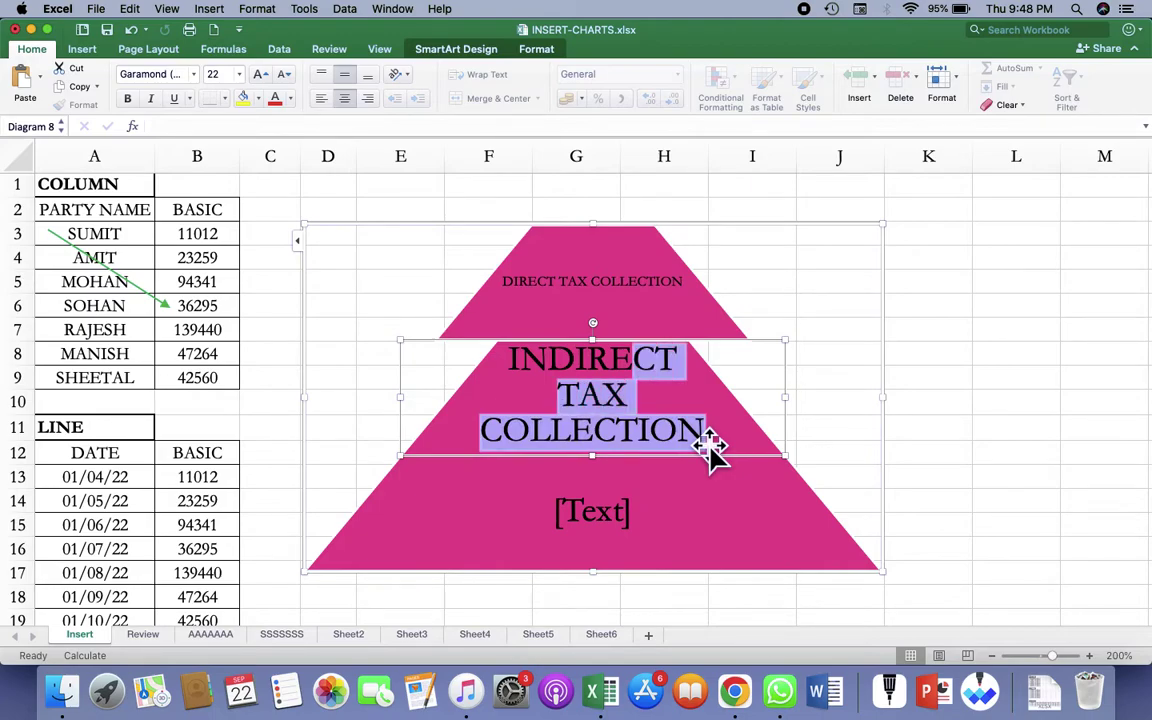
pyautogui.hotkey('shift', 'Left')
pyautogui.hotkey('shift', 'Left')
pyautogui.hotkey('shift', 'Left')
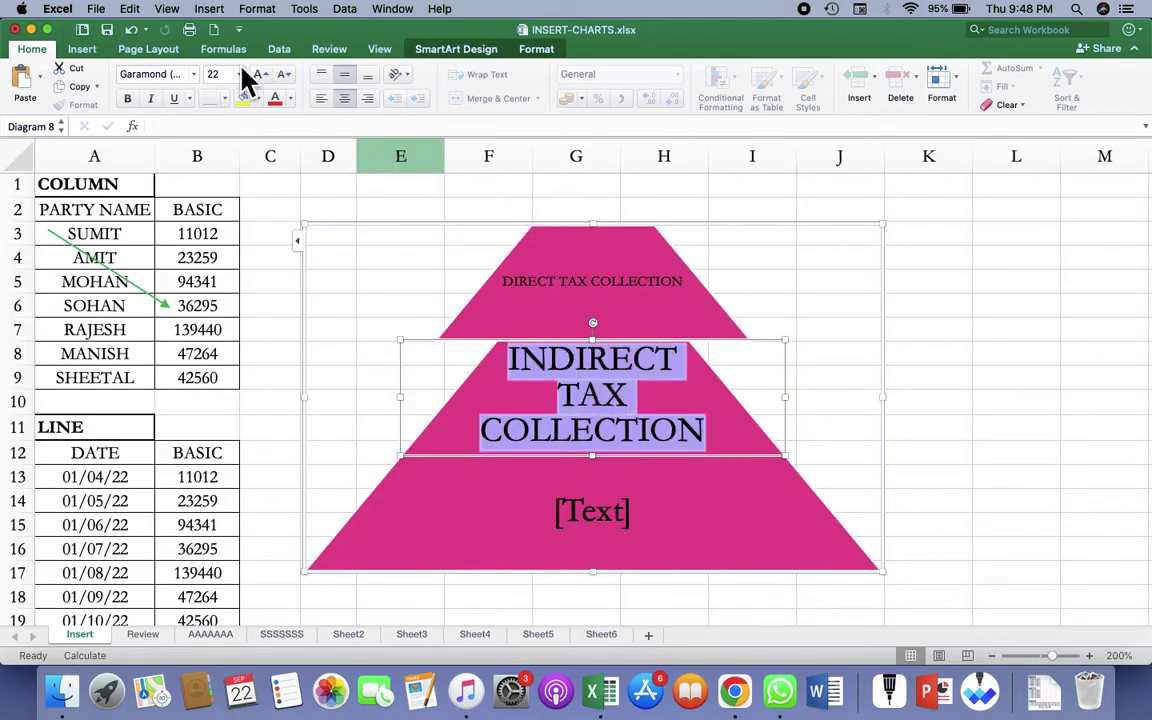
pyautogui.click(239, 74)
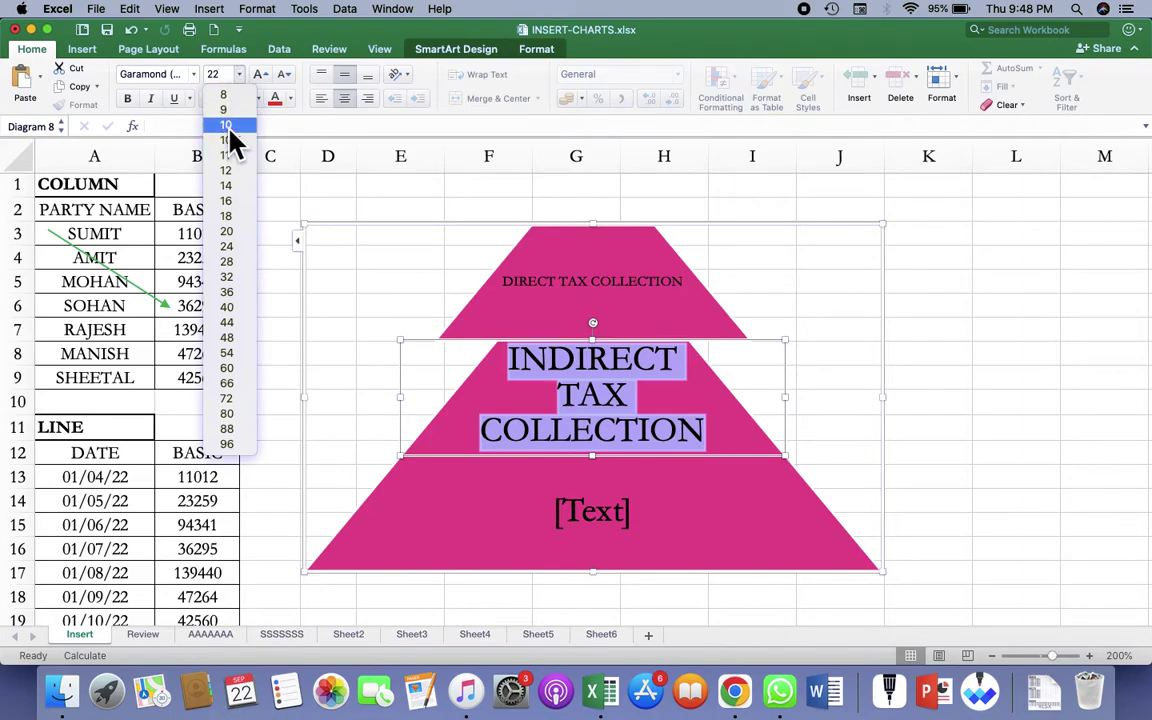
pyautogui.click(227, 125)
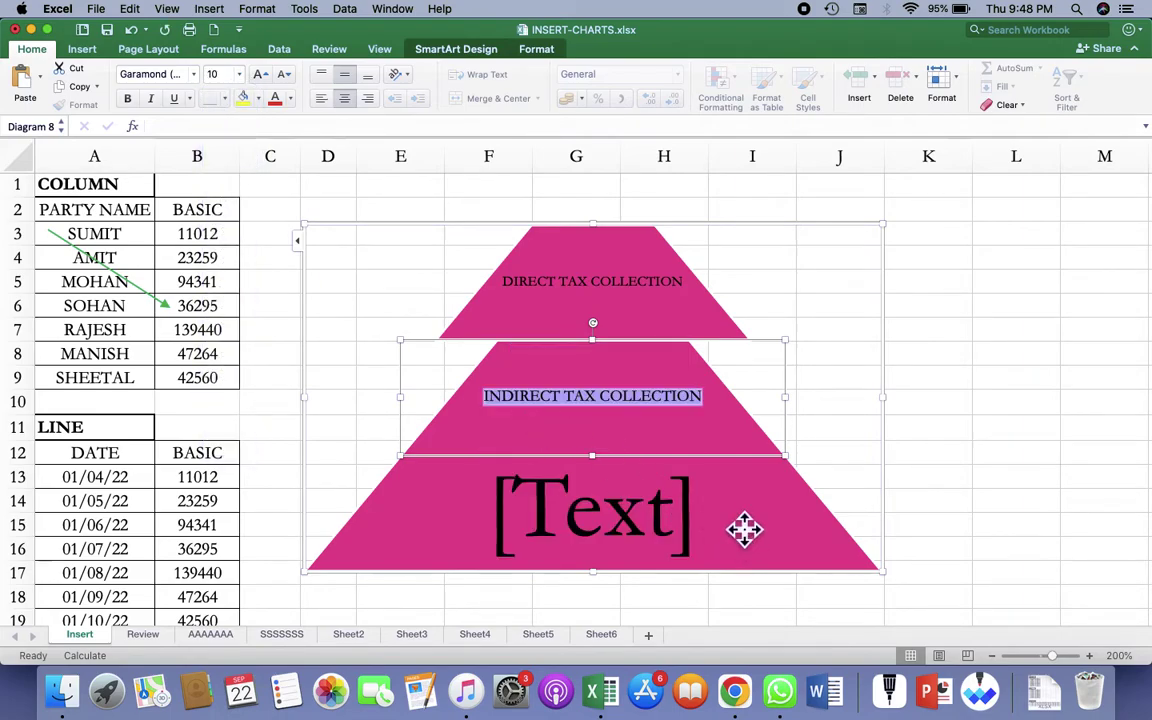
pyautogui.click(700, 522)
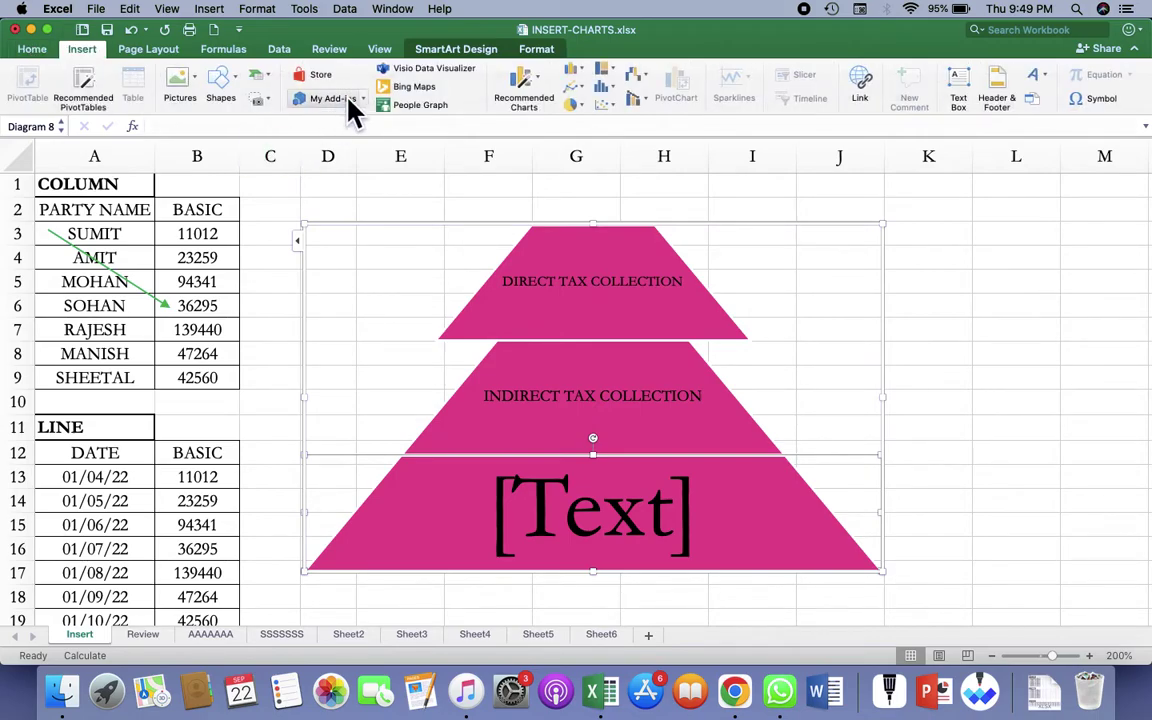
# Browse the SmartArt layout gallery without changes, then delete the DIRECT TAX COLLECTION pyramid.
pyautogui.click(266, 76)
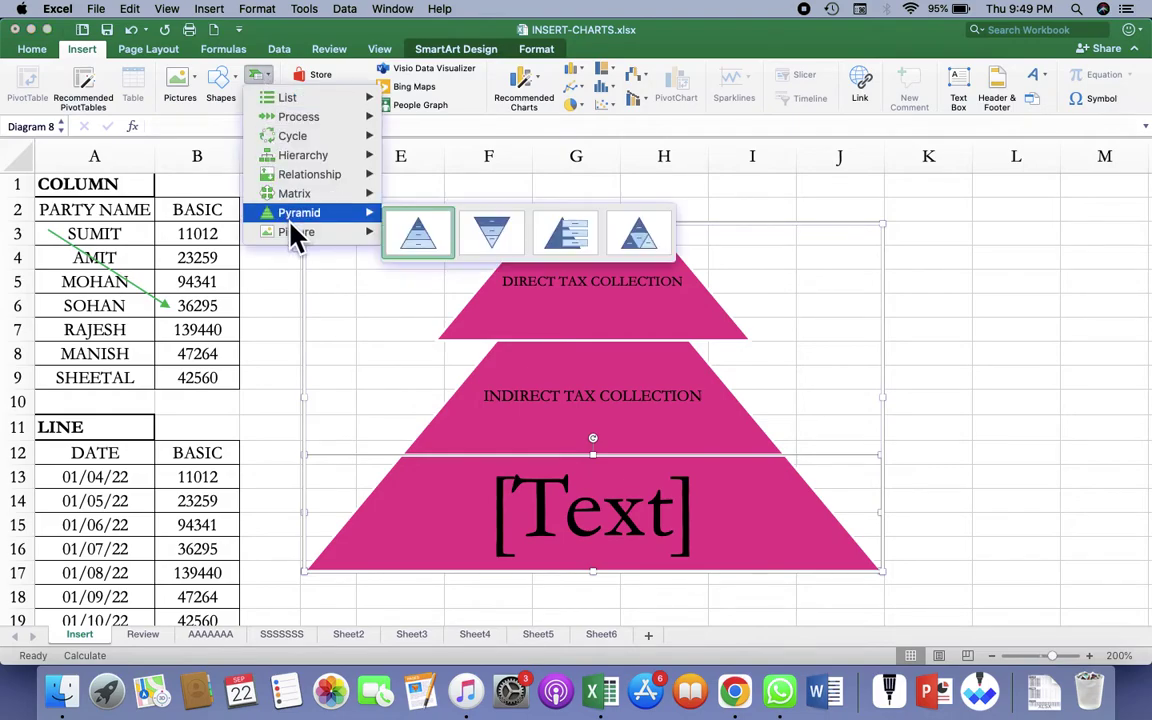
pyautogui.moveTo(296, 231)
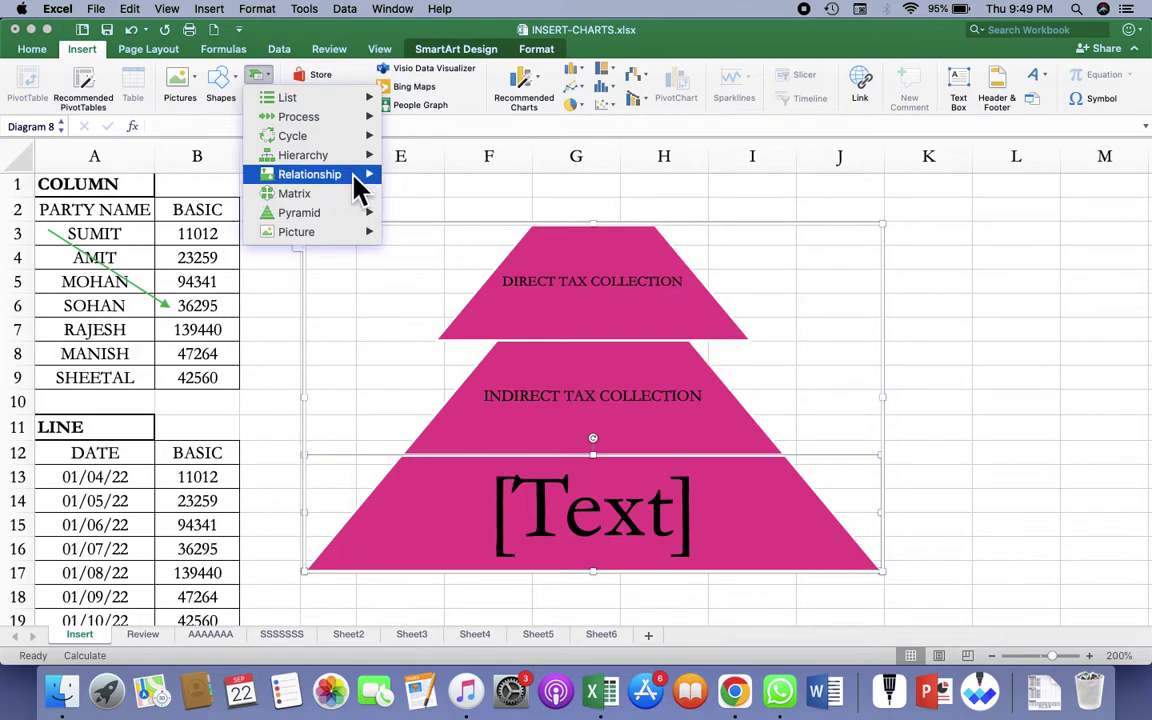
pyautogui.moveTo(353, 180)
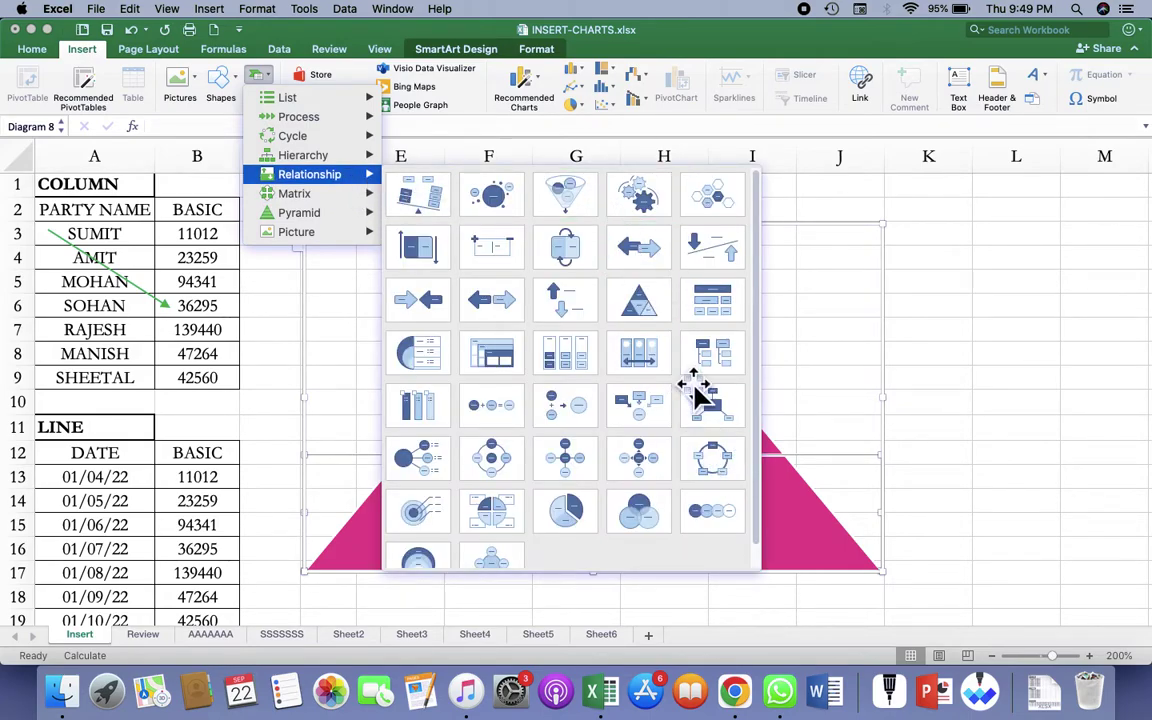
pyautogui.press('Escape')
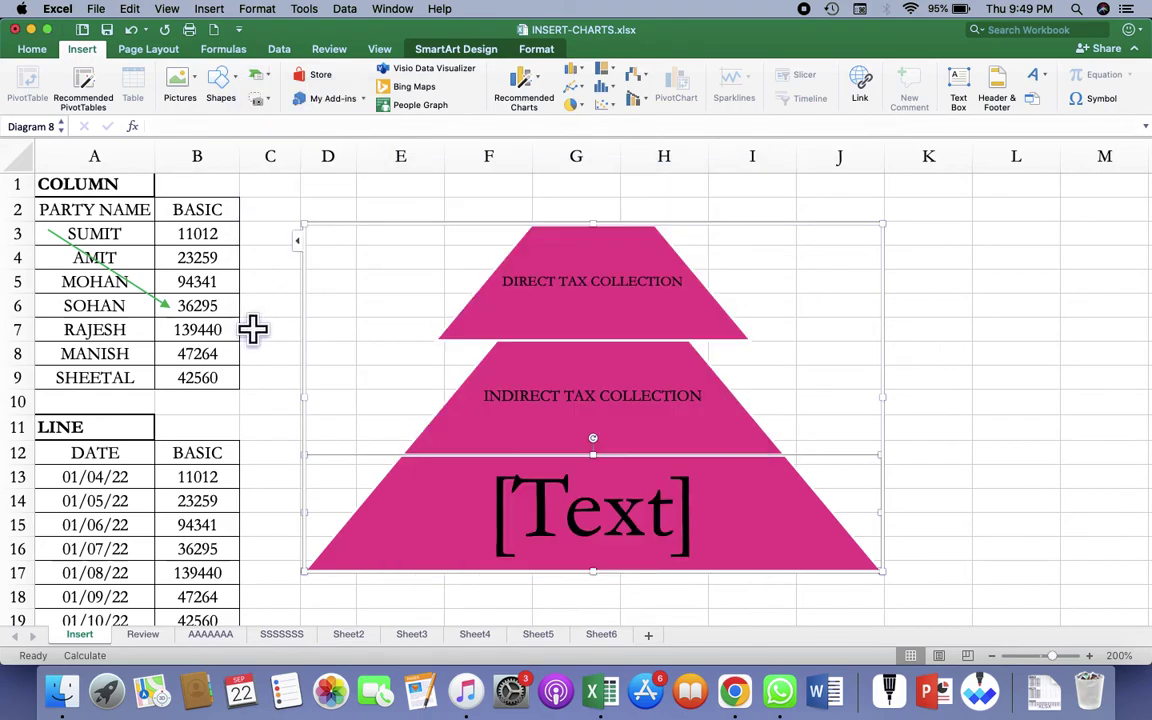
pyautogui.click(302, 226)
pyautogui.press('BackSpace')
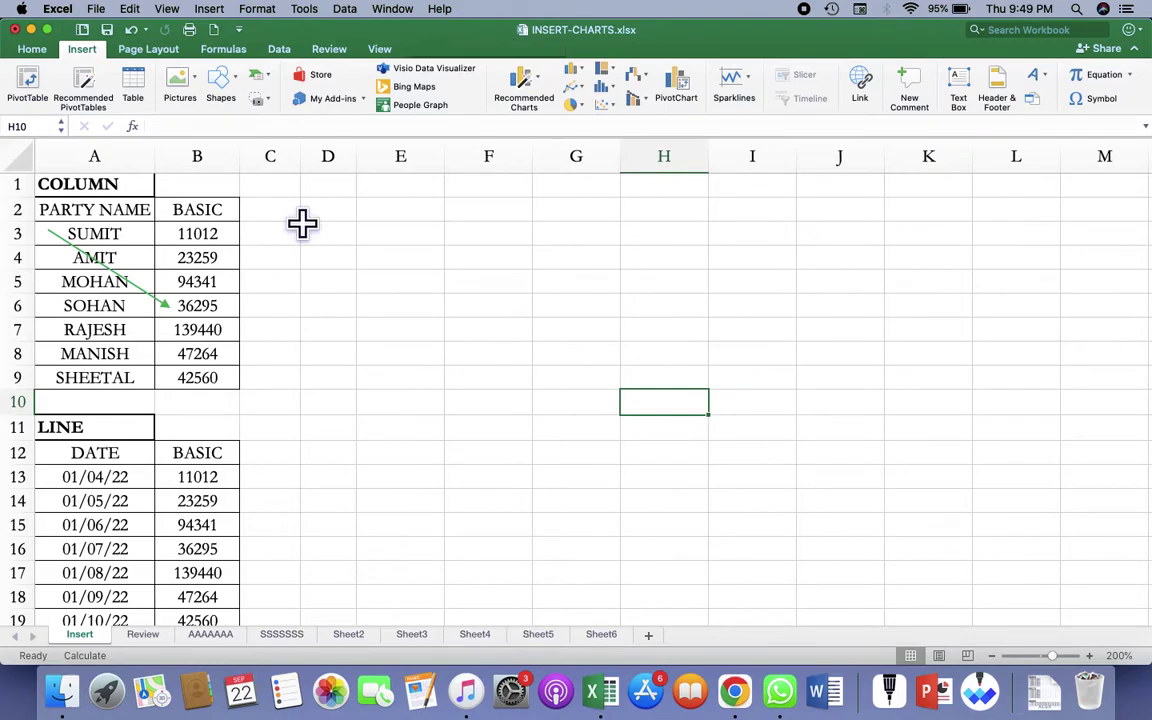
# Delete the green arrow line lying over the COLUMN table.
pyautogui.moveTo(145, 303); pyautogui.dragTo(145, 303)
pyautogui.press('BackSpace')
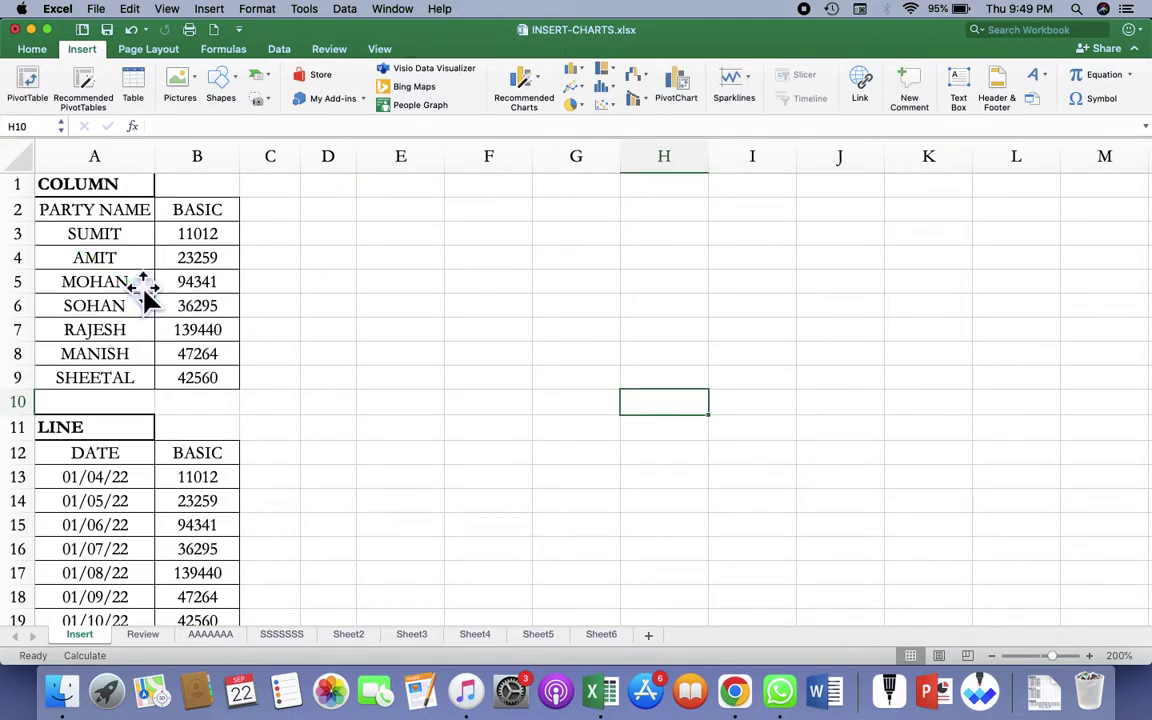
pyautogui.click(336, 233)
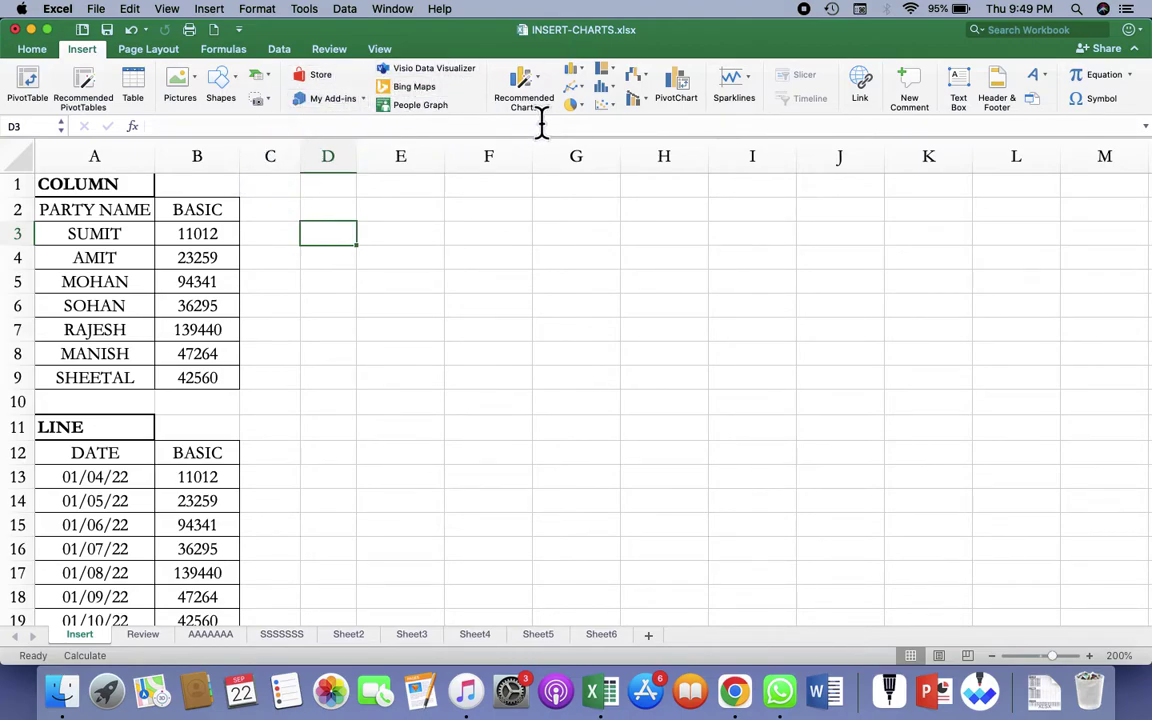
pyautogui.click(370, 283)
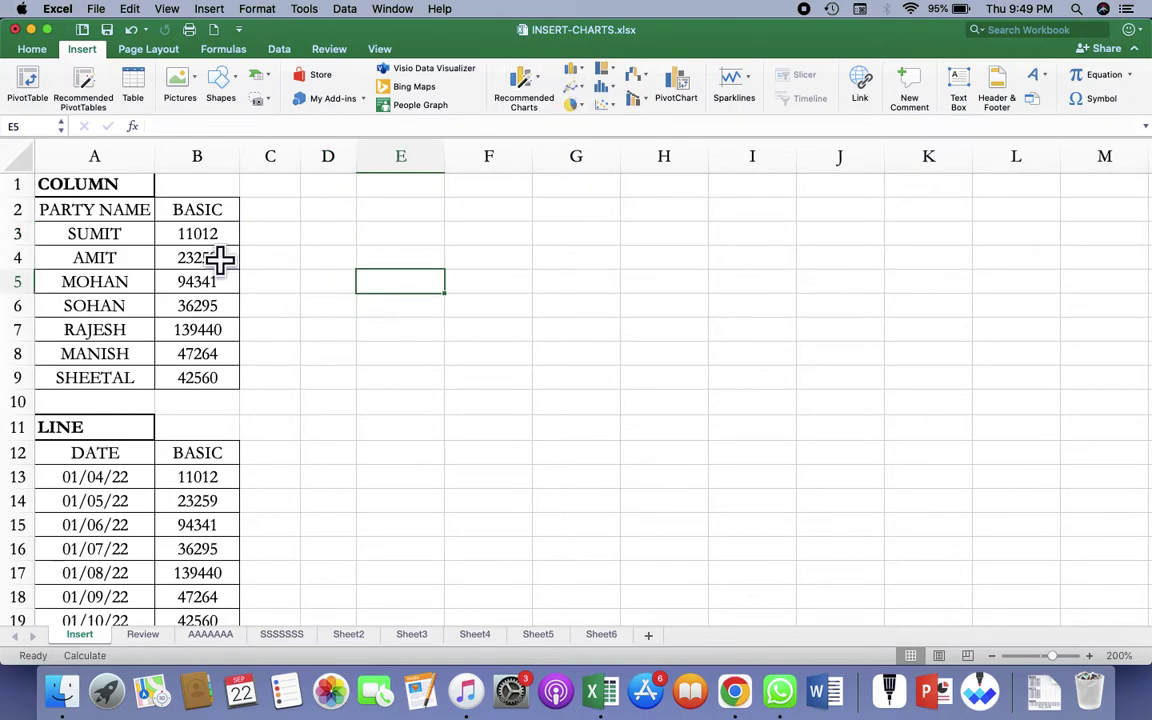
# Select the PARTY NAME and BASIC data in A2:B9 and bring up the column chart choices.
pyautogui.moveTo(112, 209); pyautogui.dragTo(196, 376)
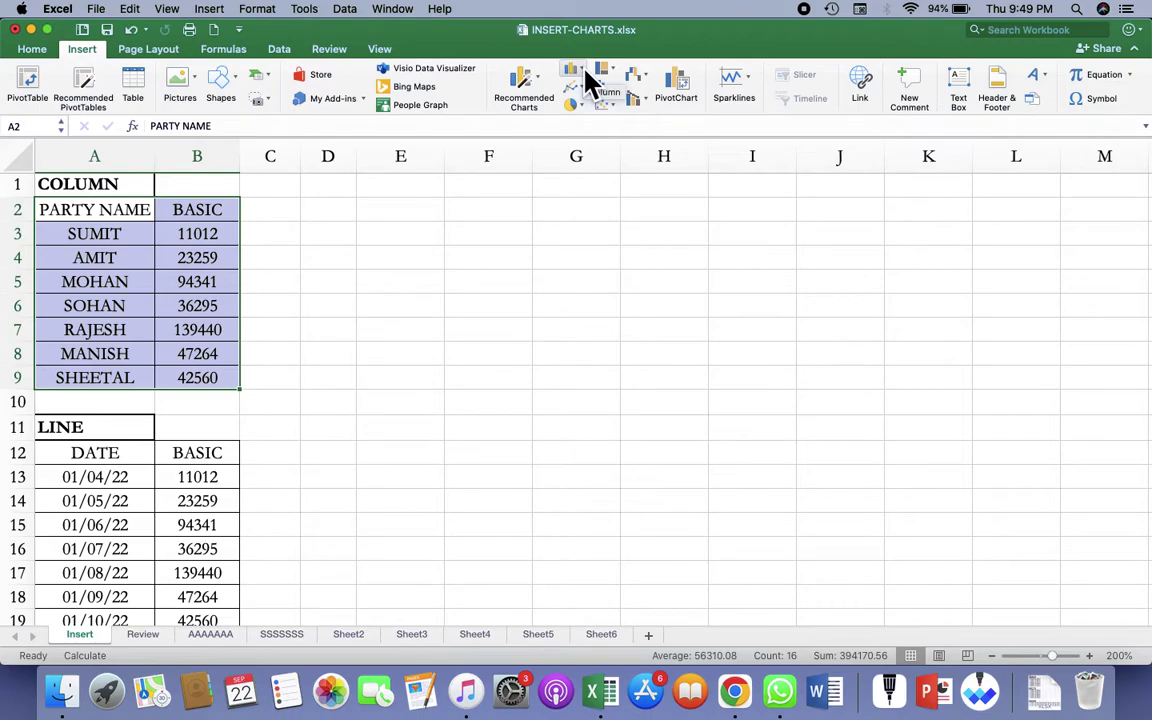
pyautogui.click(122, 188)
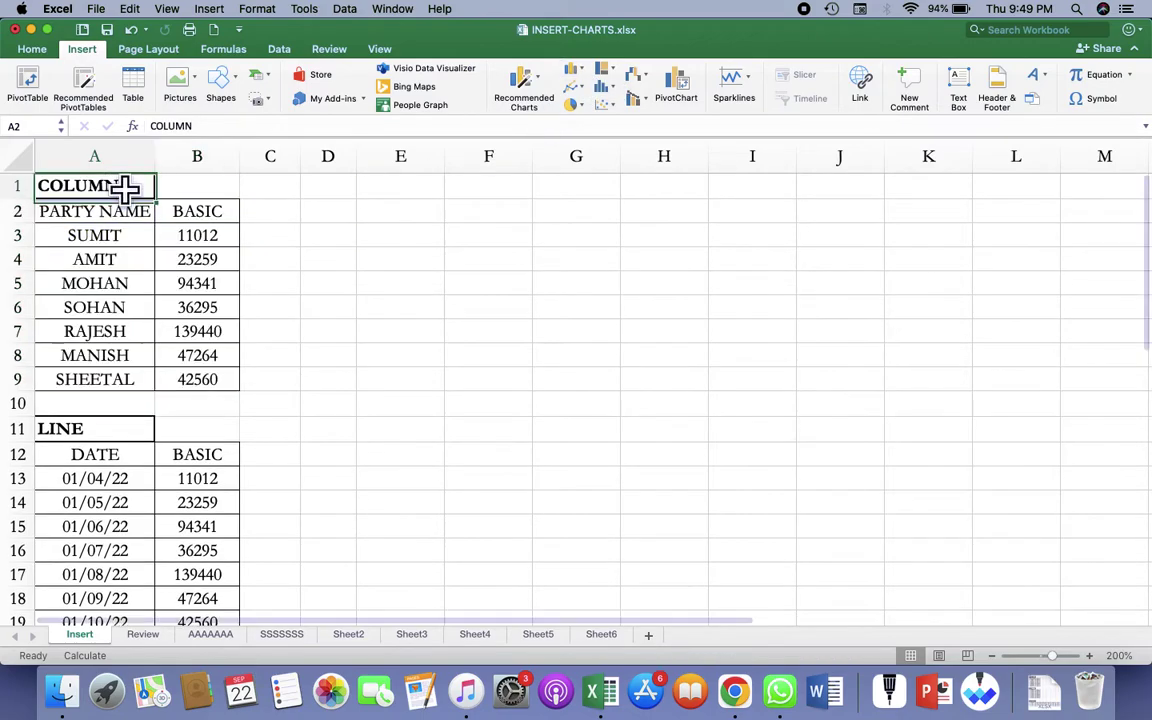
pyautogui.click(114, 429)
pyautogui.click(122, 186)
pyautogui.moveTo(112, 214); pyautogui.dragTo(200, 382)
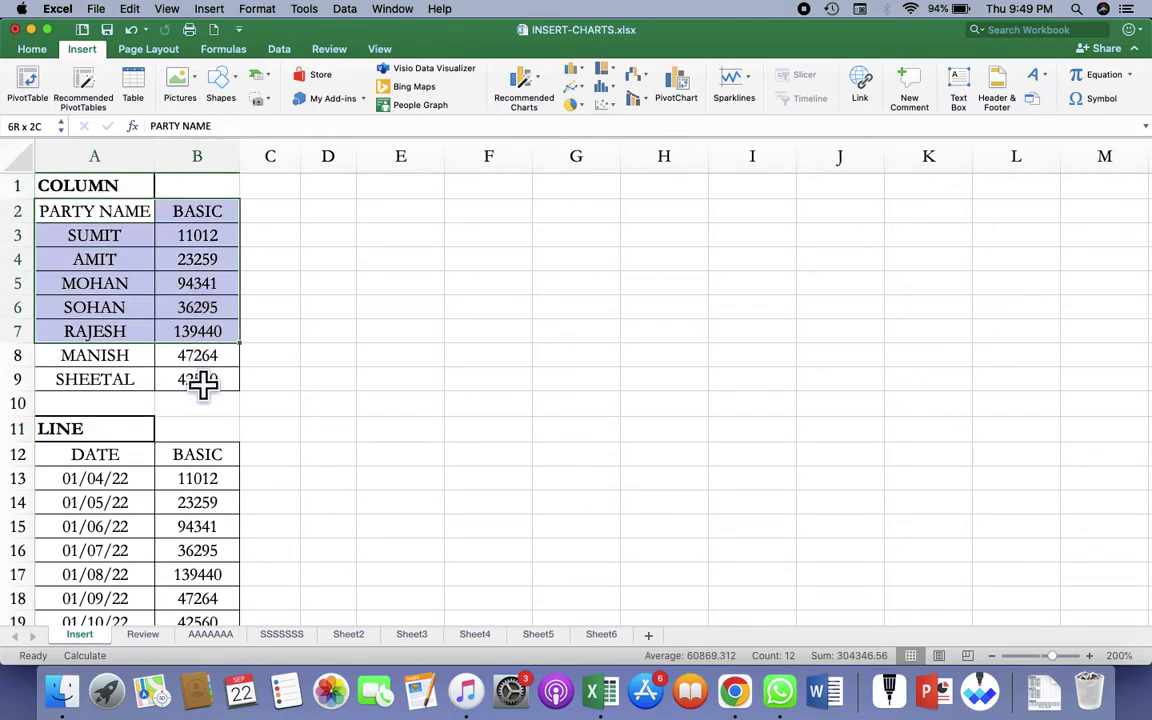
pyautogui.click(582, 72)
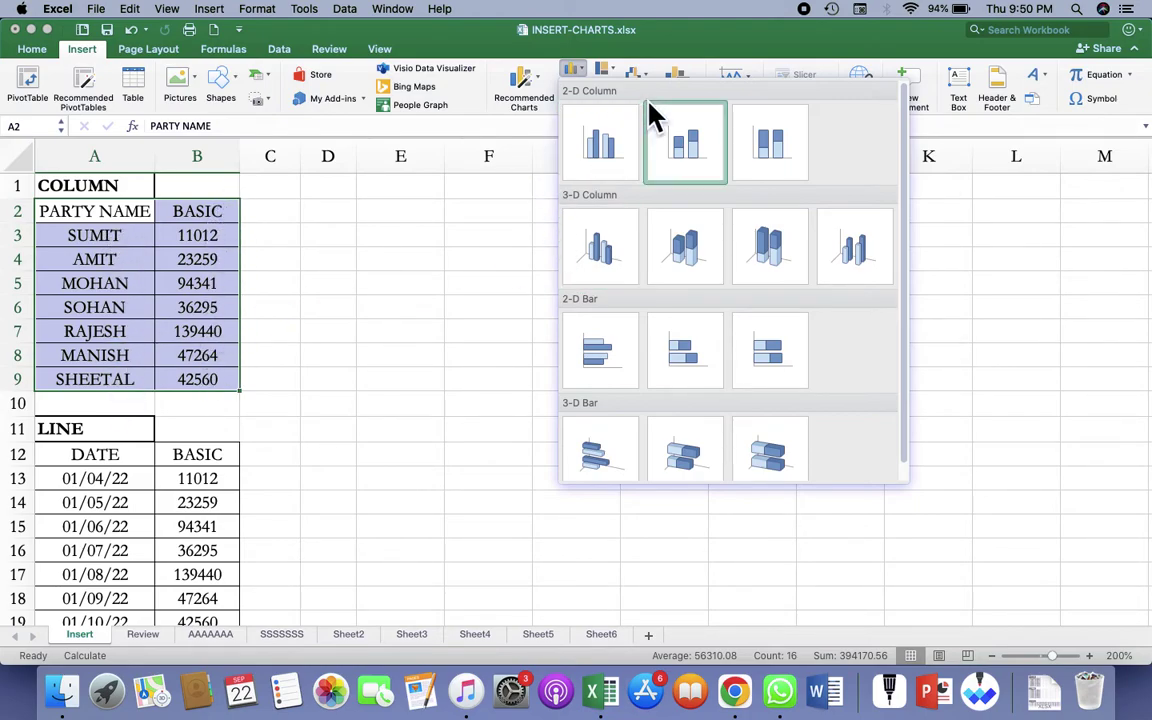
# Insert a 2-D clustered column chart of BASIC per party and nudge it up beside the table.
pyautogui.click(600, 143)
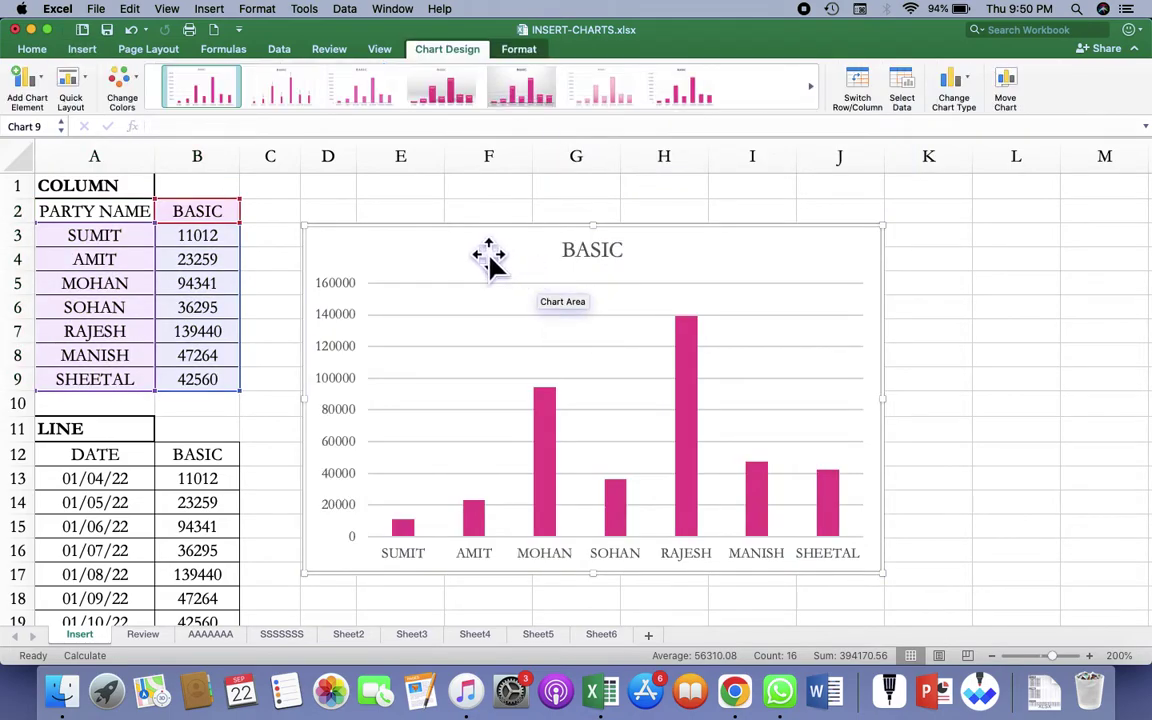
pyautogui.moveTo(489, 258); pyautogui.dragTo(492, 240)
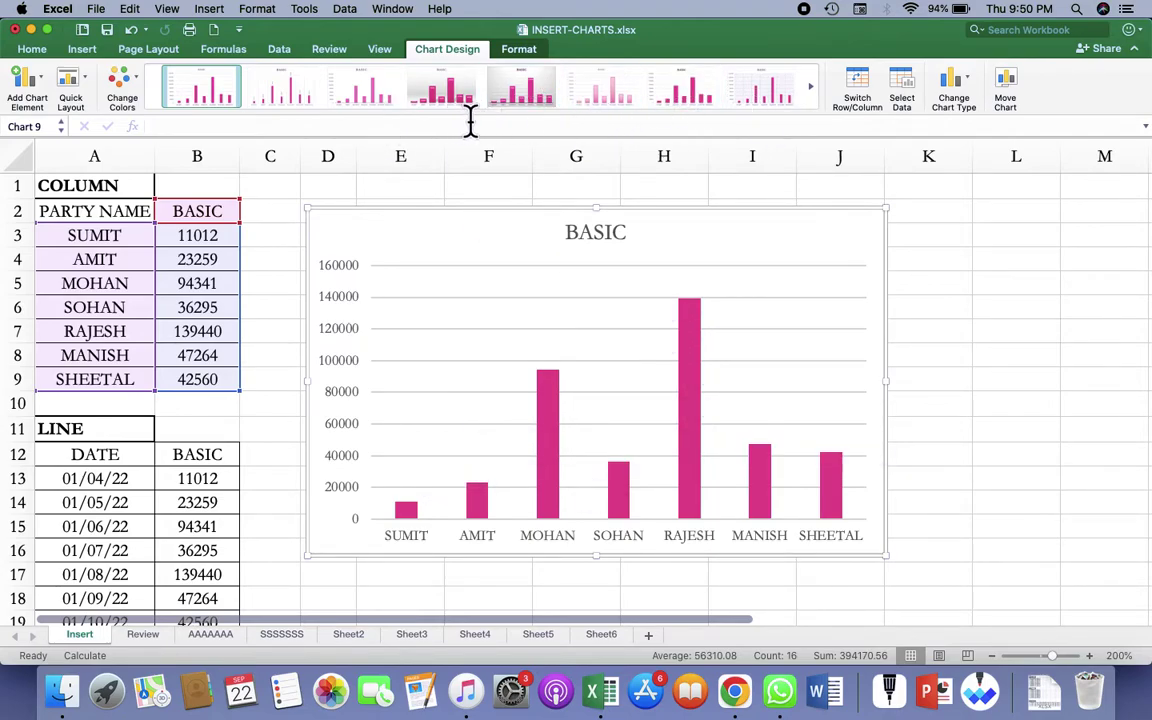
# Apply the gradient-background chart style with value labels and make the SUMIT label box taller.
pyautogui.click(482, 116)
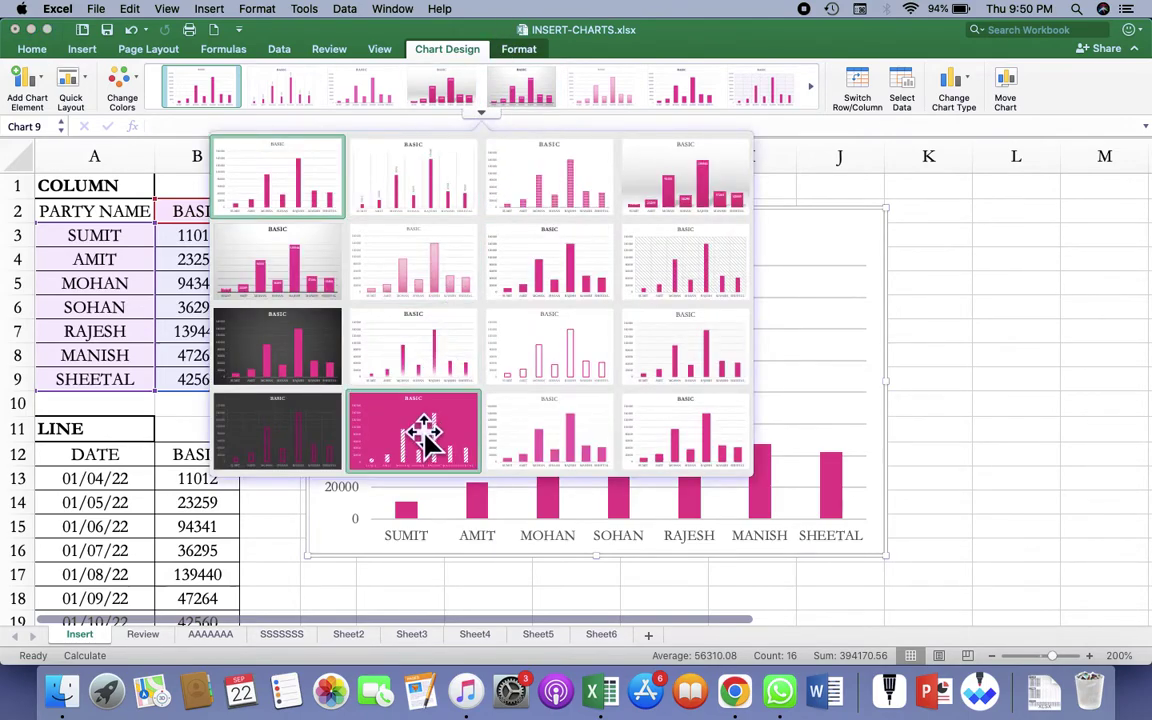
pyautogui.click(674, 196)
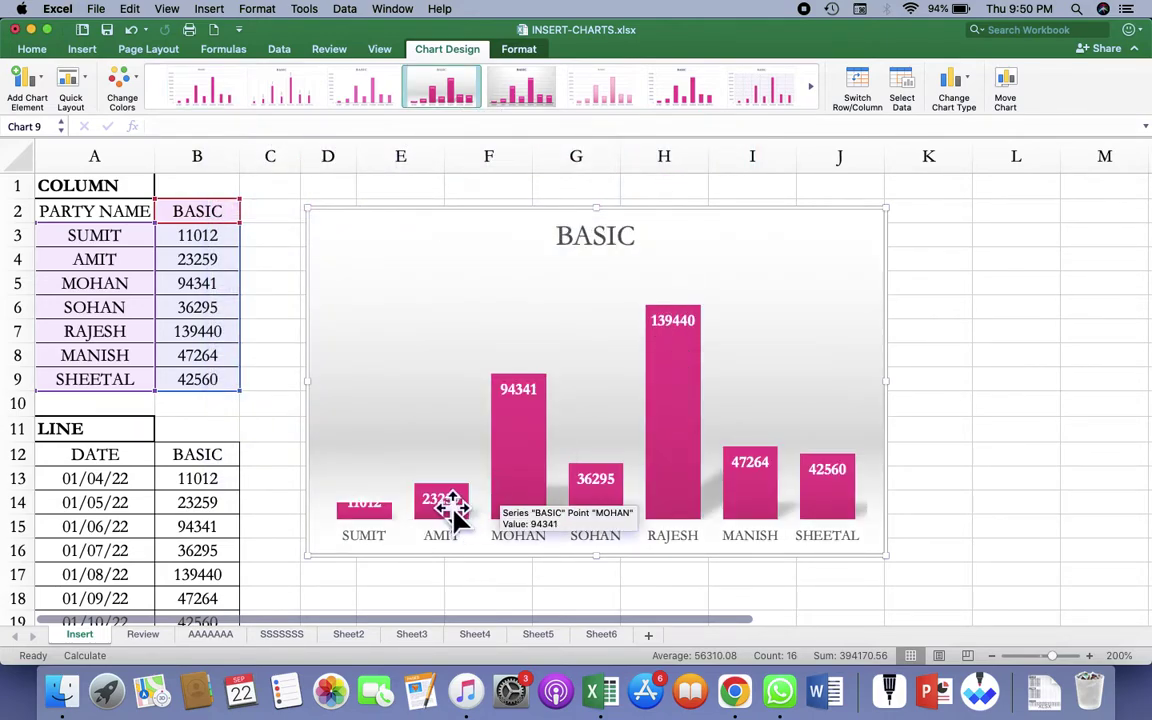
pyautogui.click(379, 509)
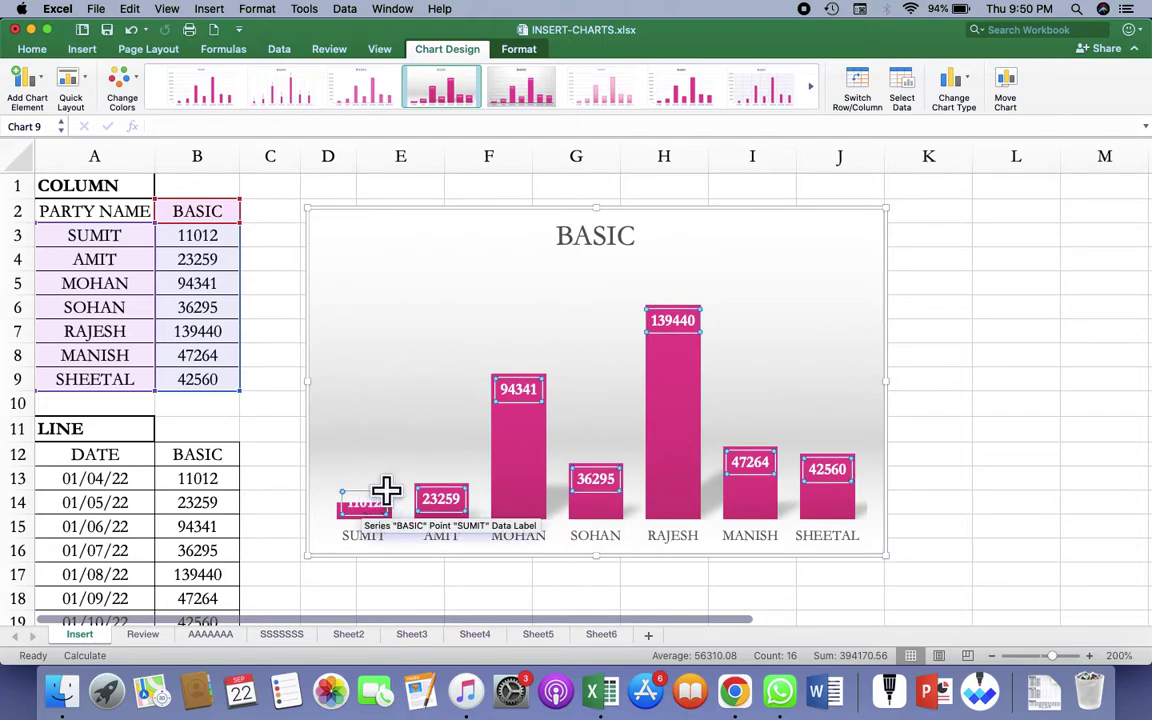
pyautogui.click(382, 500)
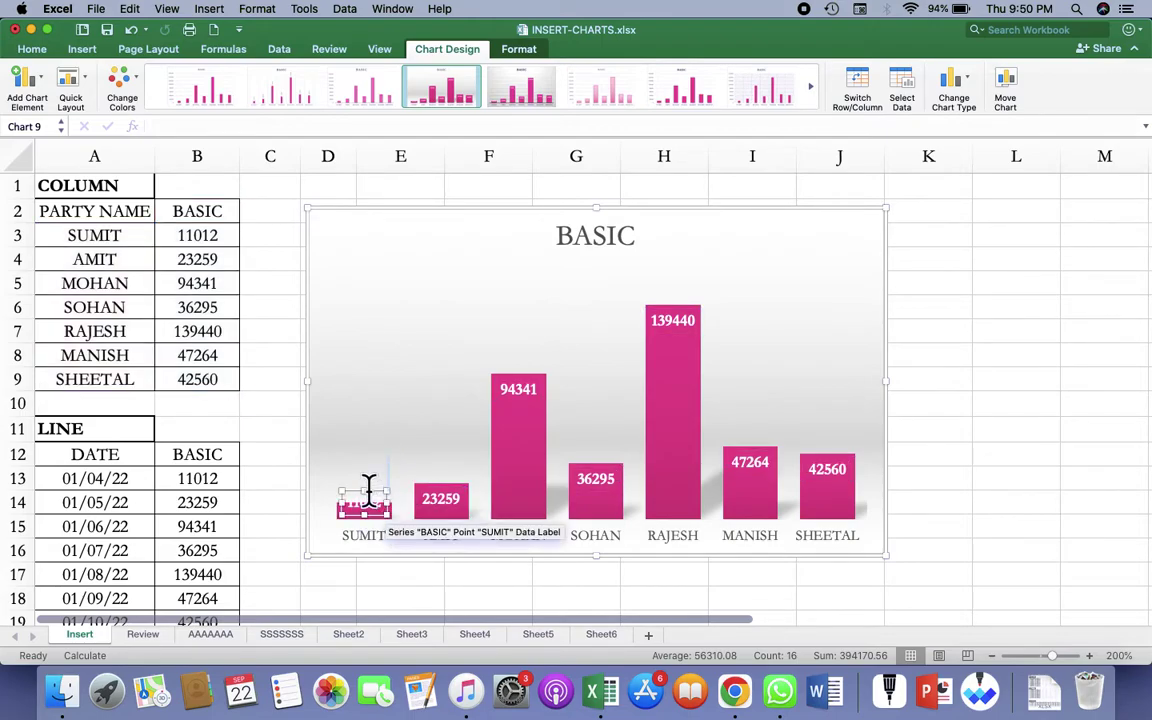
pyautogui.moveTo(366, 495); pyautogui.dragTo(366, 455)
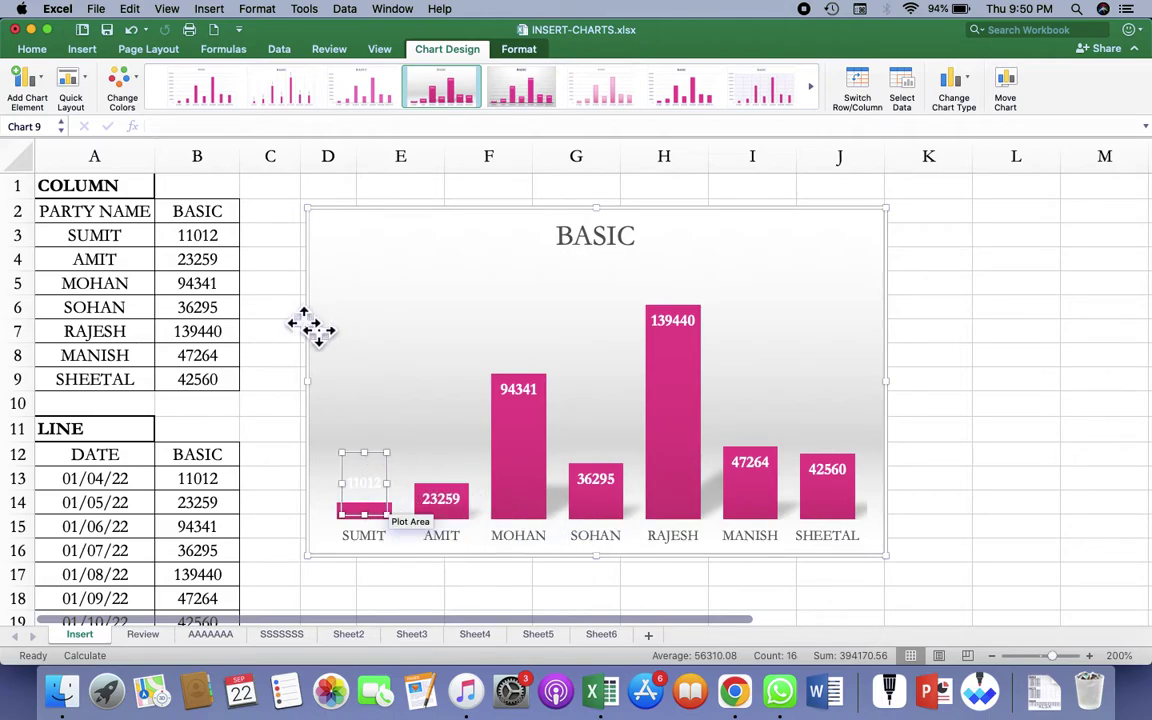
pyautogui.click(483, 280)
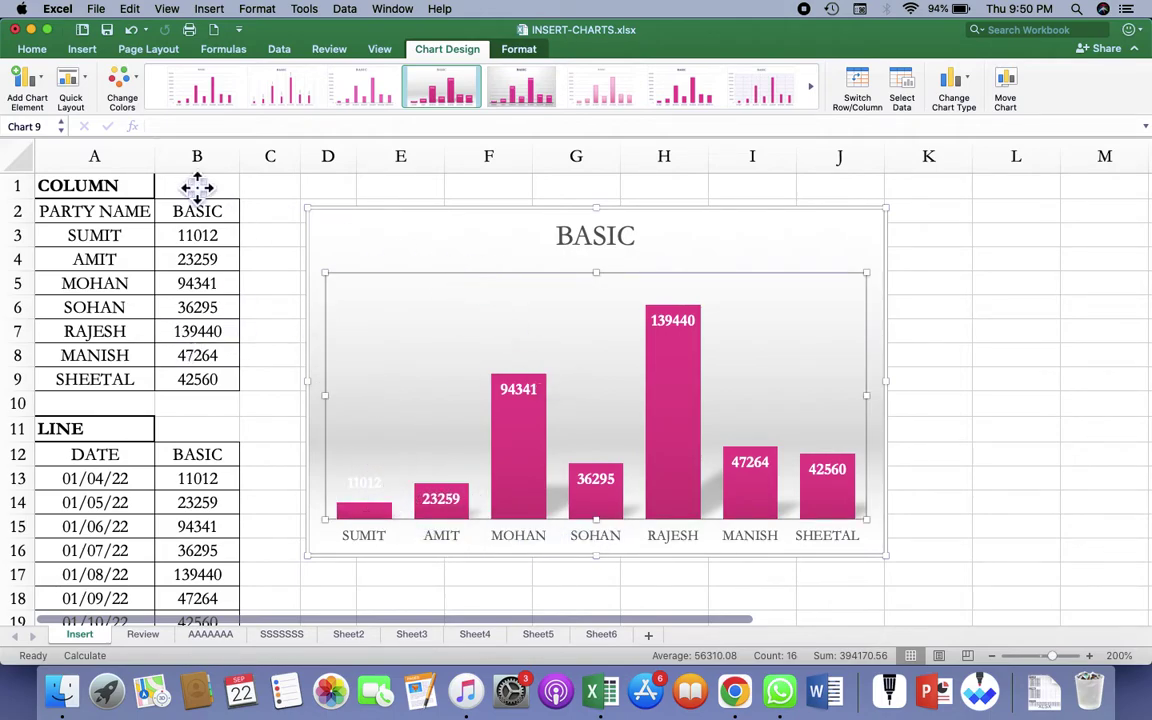
# Add a primary vertical value axis (0–160000) to the BASIC chart.
pyautogui.click(40, 83)
pyautogui.moveTo(88, 110)
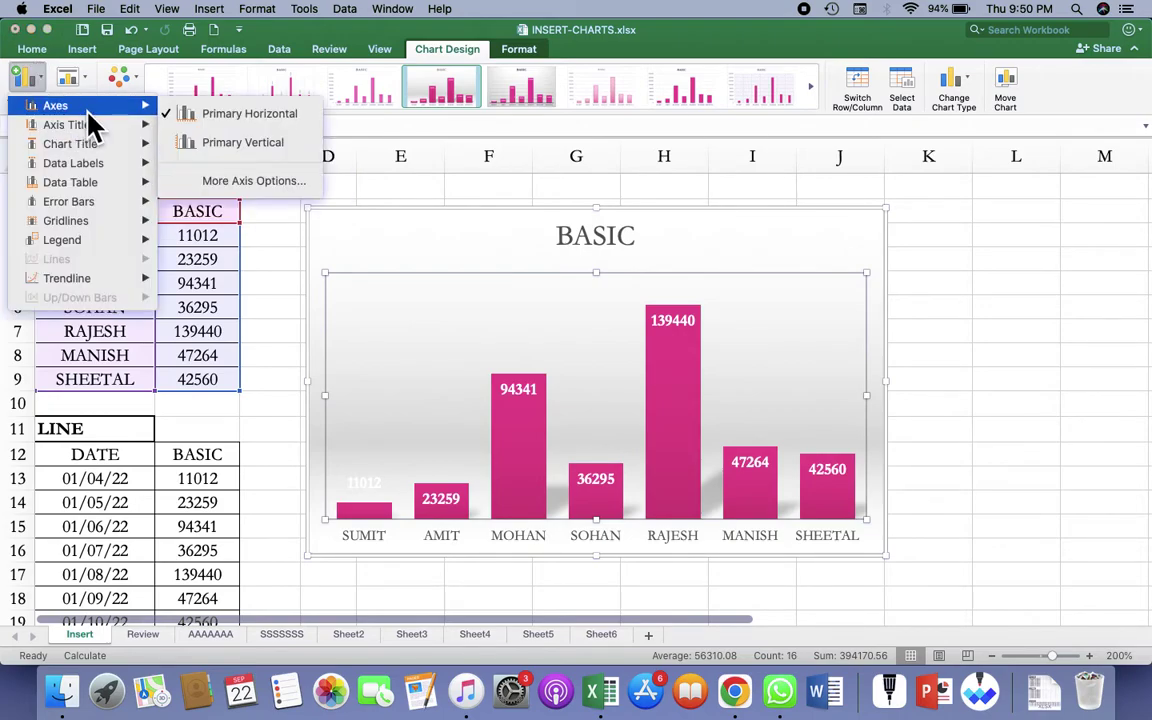
pyautogui.click(236, 160)
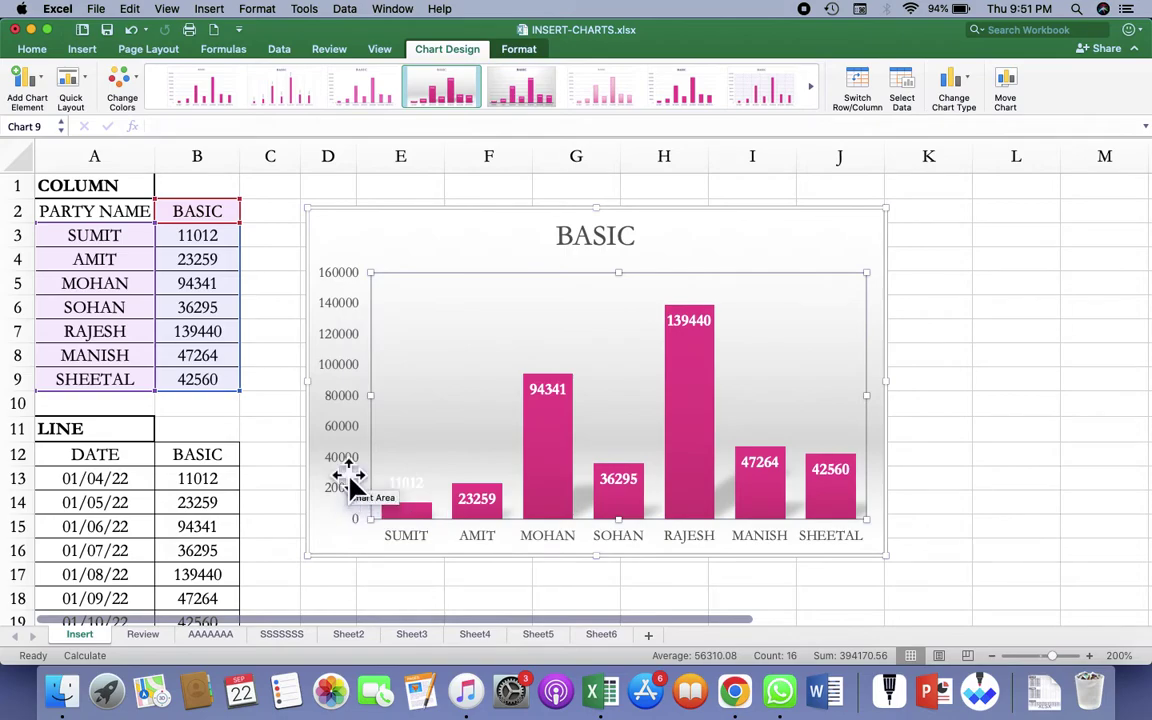
pyautogui.press('super+z')
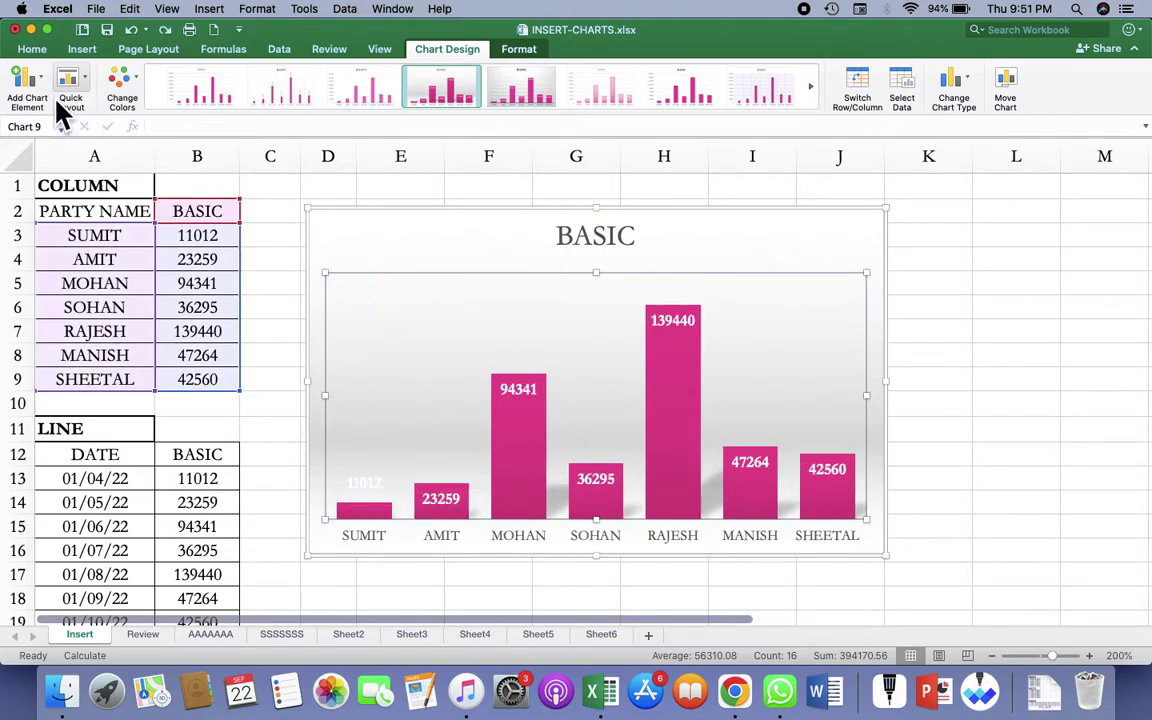
pyautogui.click(33, 72)
pyautogui.moveTo(128, 108)
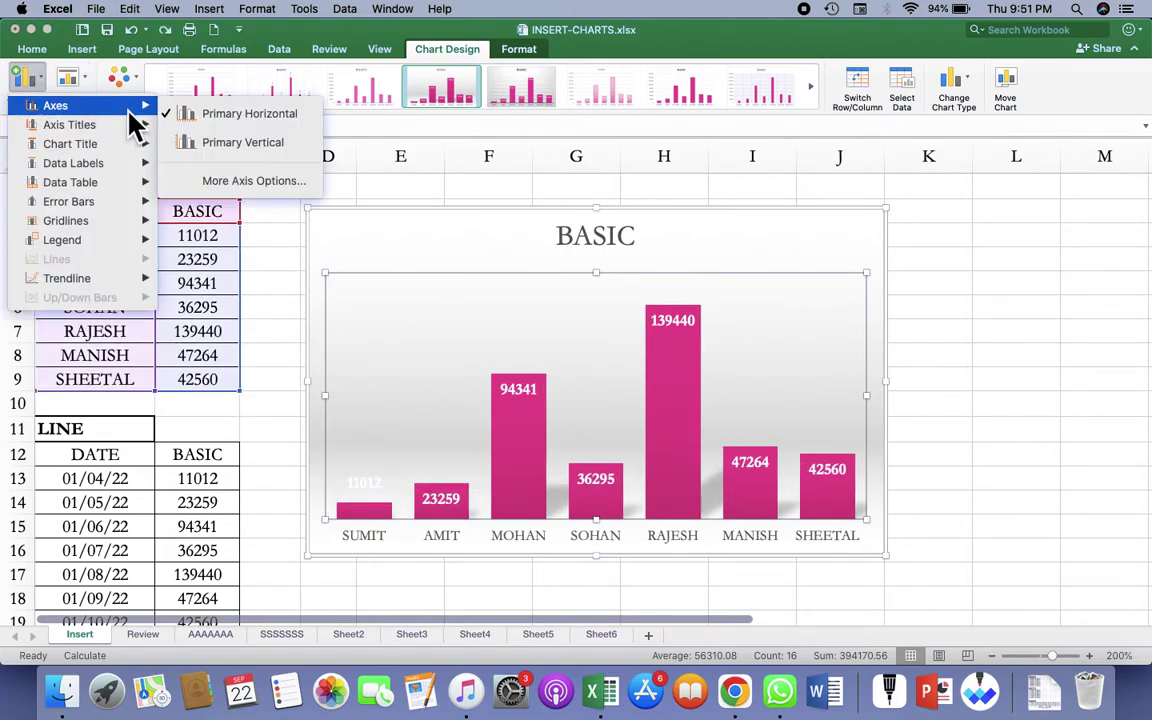
pyautogui.click(266, 150)
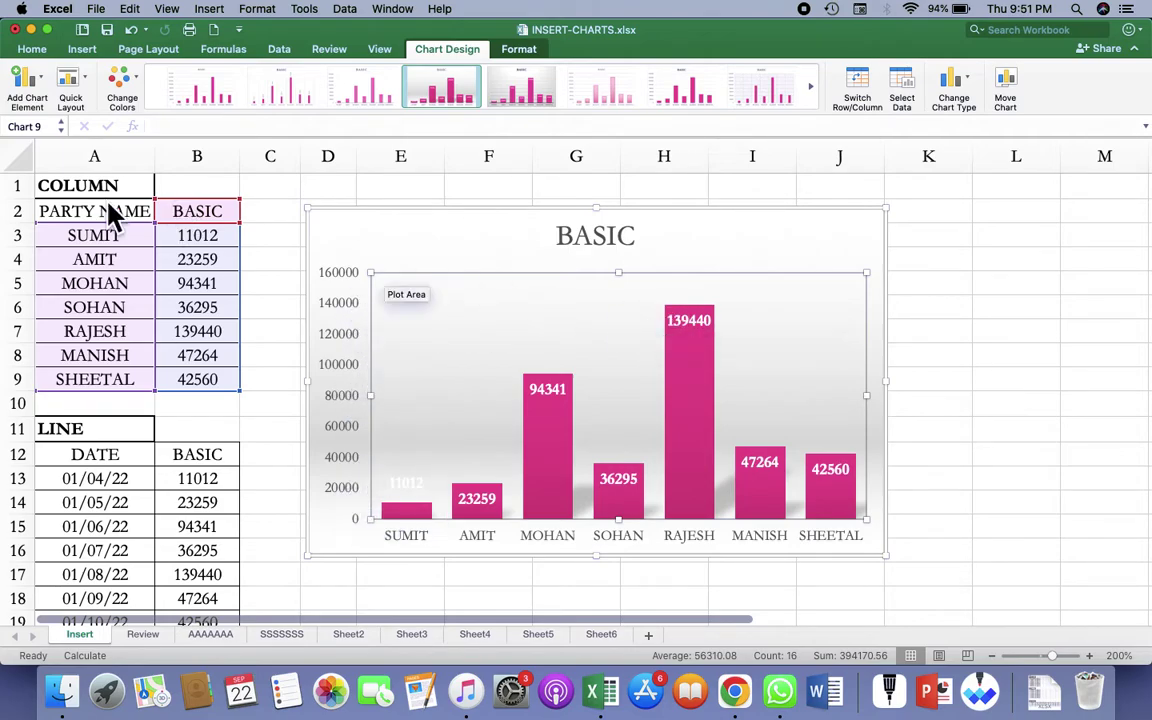
# Set the BASIC chart title to Centered Overlay over the plot area.
pyautogui.click(30, 77)
pyautogui.moveTo(120, 126)
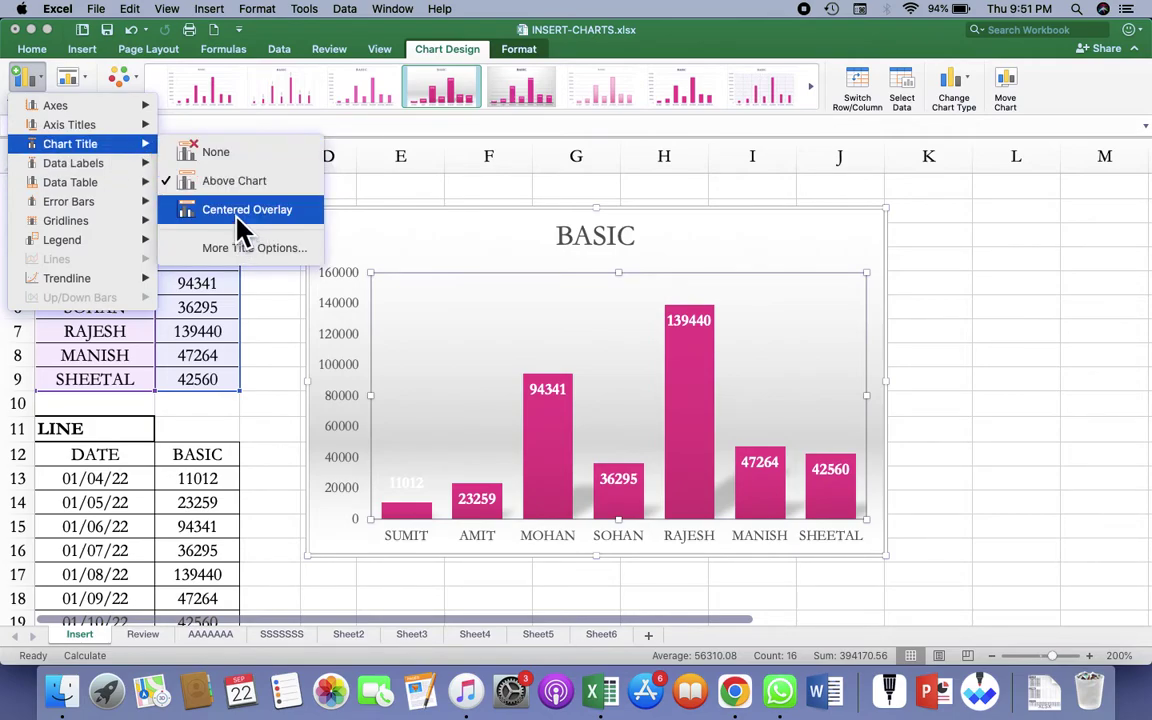
pyautogui.click(240, 212)
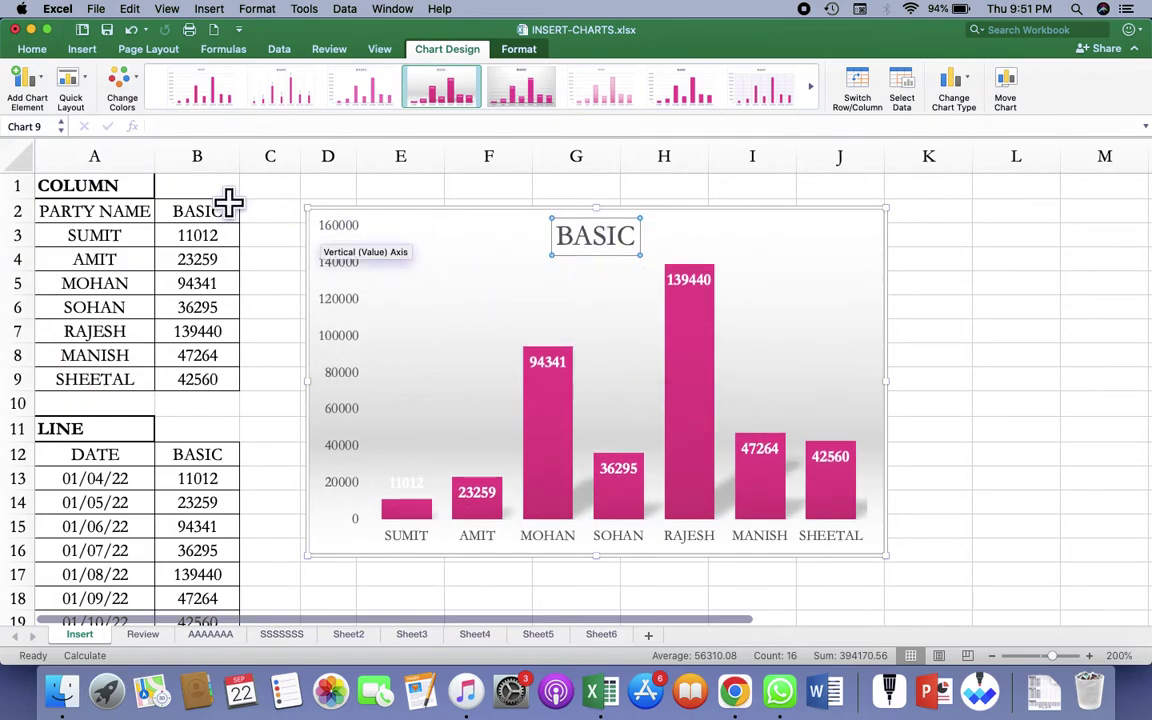
pyautogui.click(33, 82)
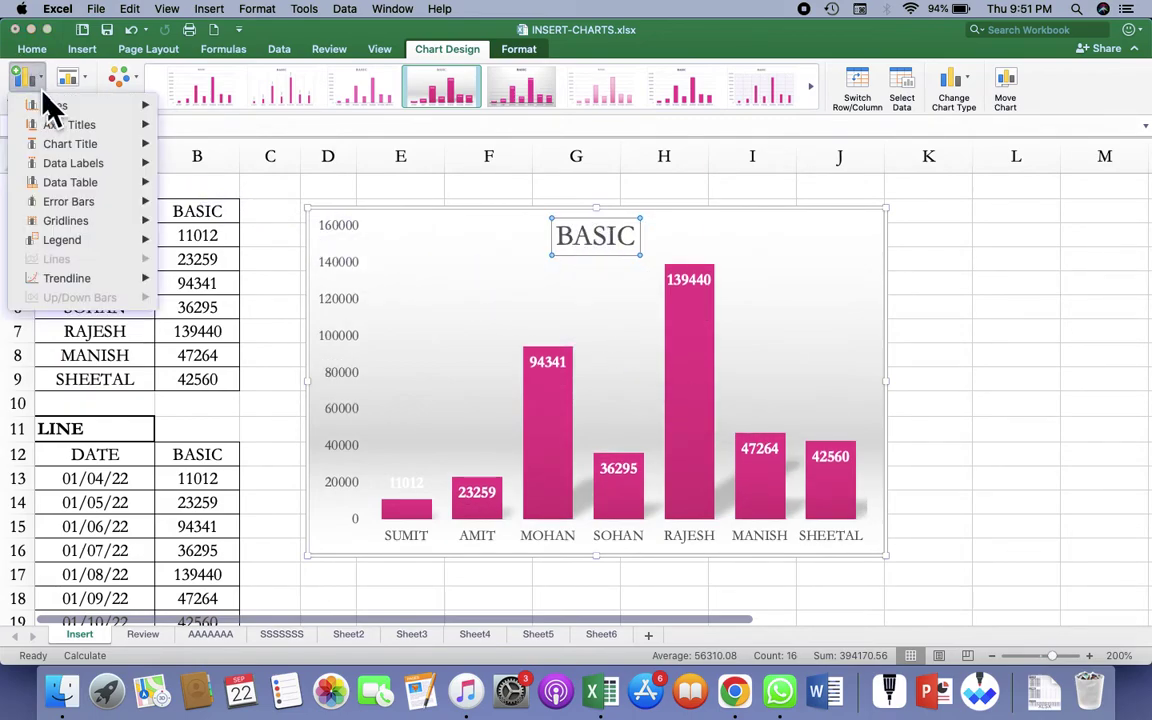
pyautogui.click(251, 151)
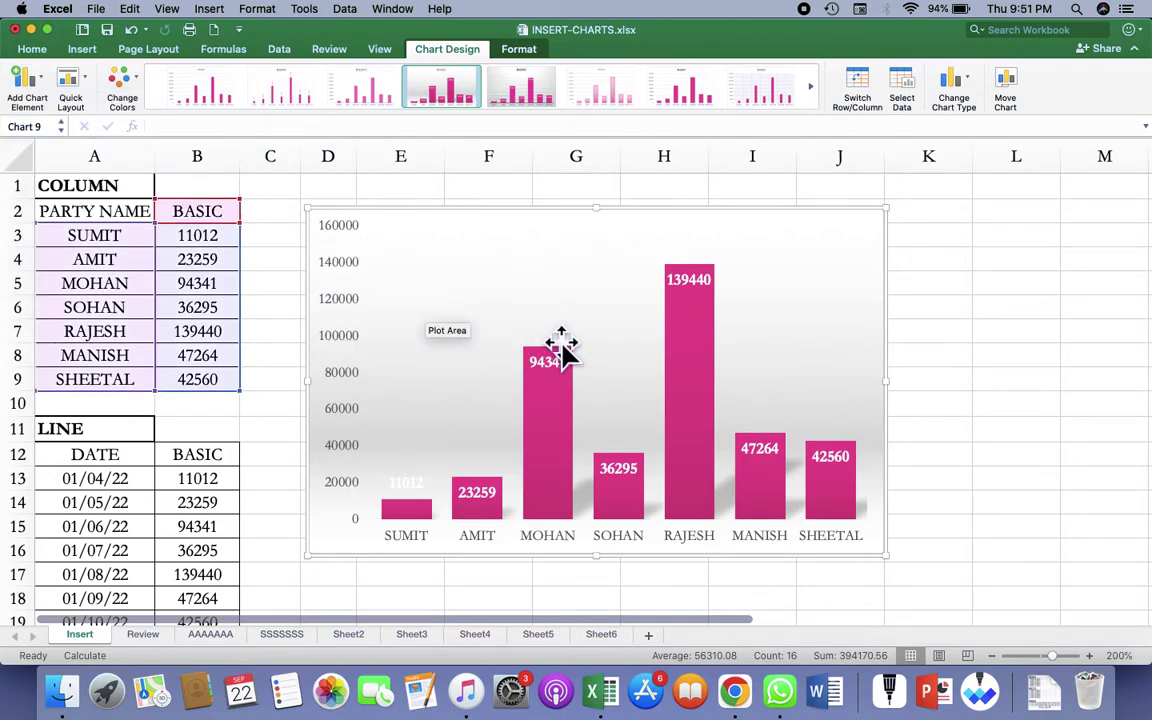
pyautogui.click(35, 78)
pyautogui.moveTo(118, 131)
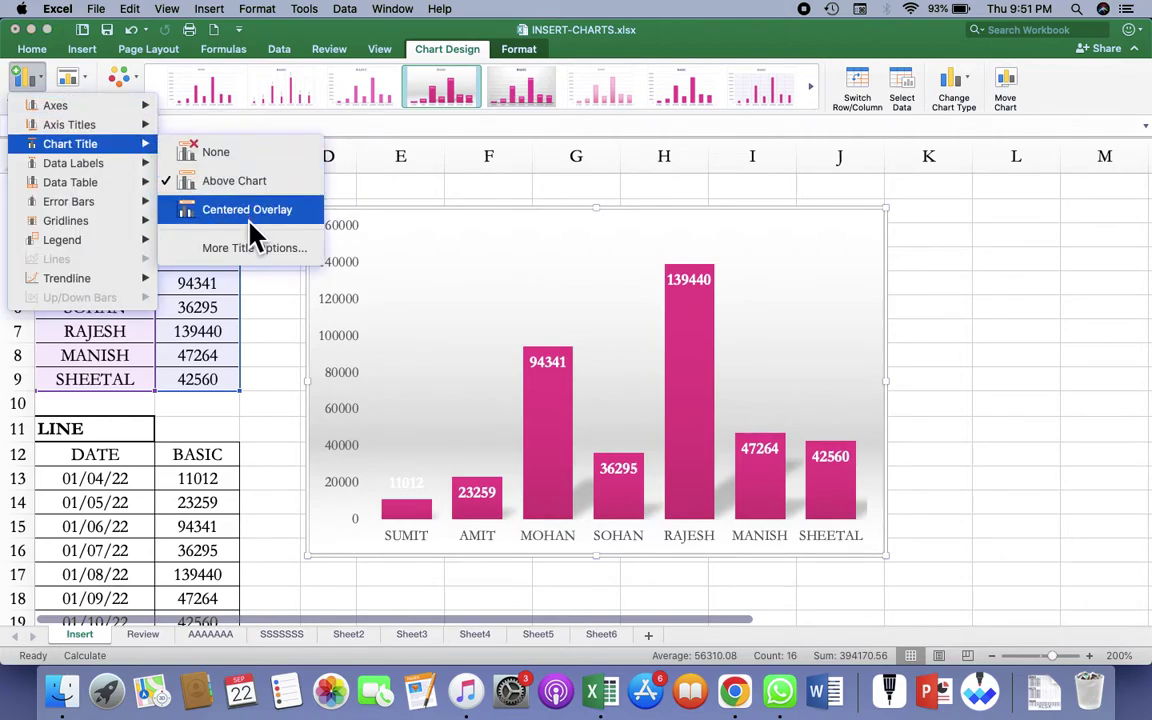
pyautogui.click(255, 230)
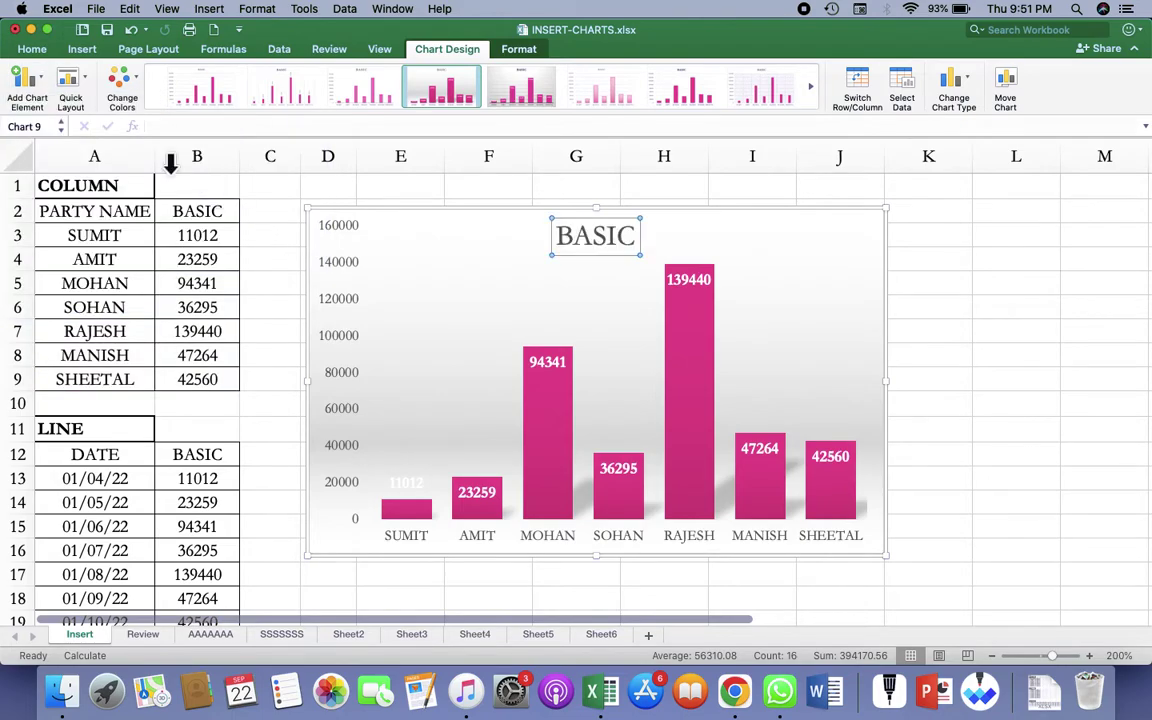
# Move the value labels from Inside Base to Outside End, just above each pink bar.
pyautogui.click(41, 82)
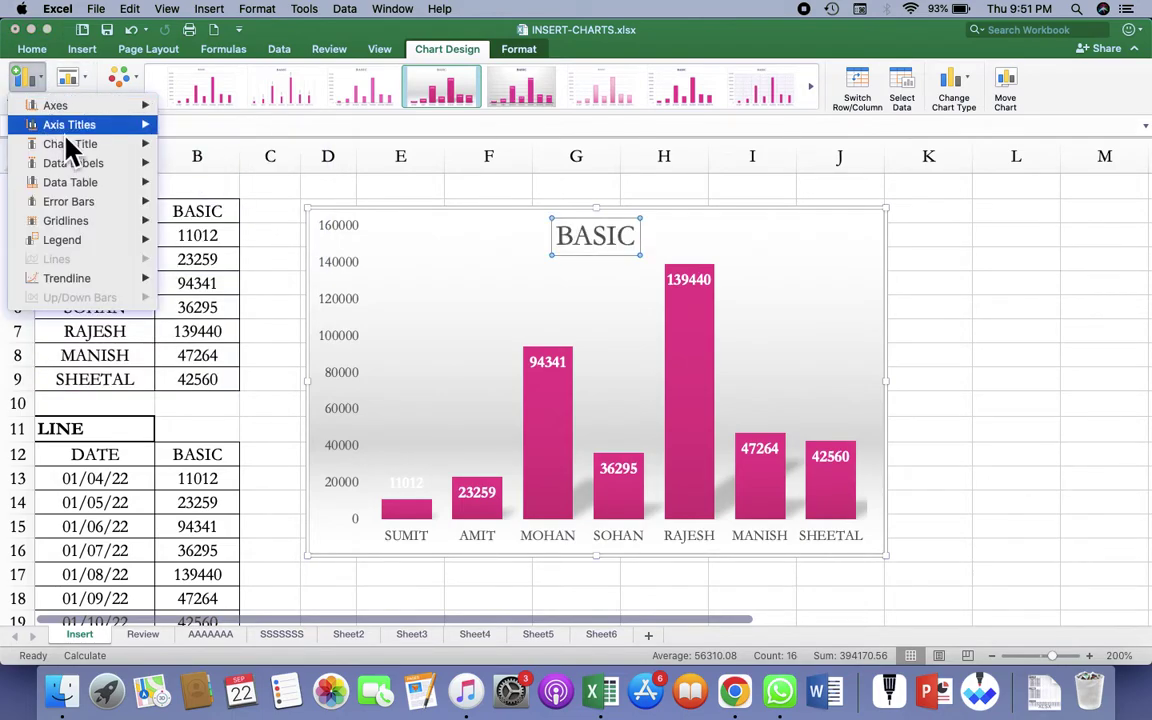
pyautogui.moveTo(98, 168)
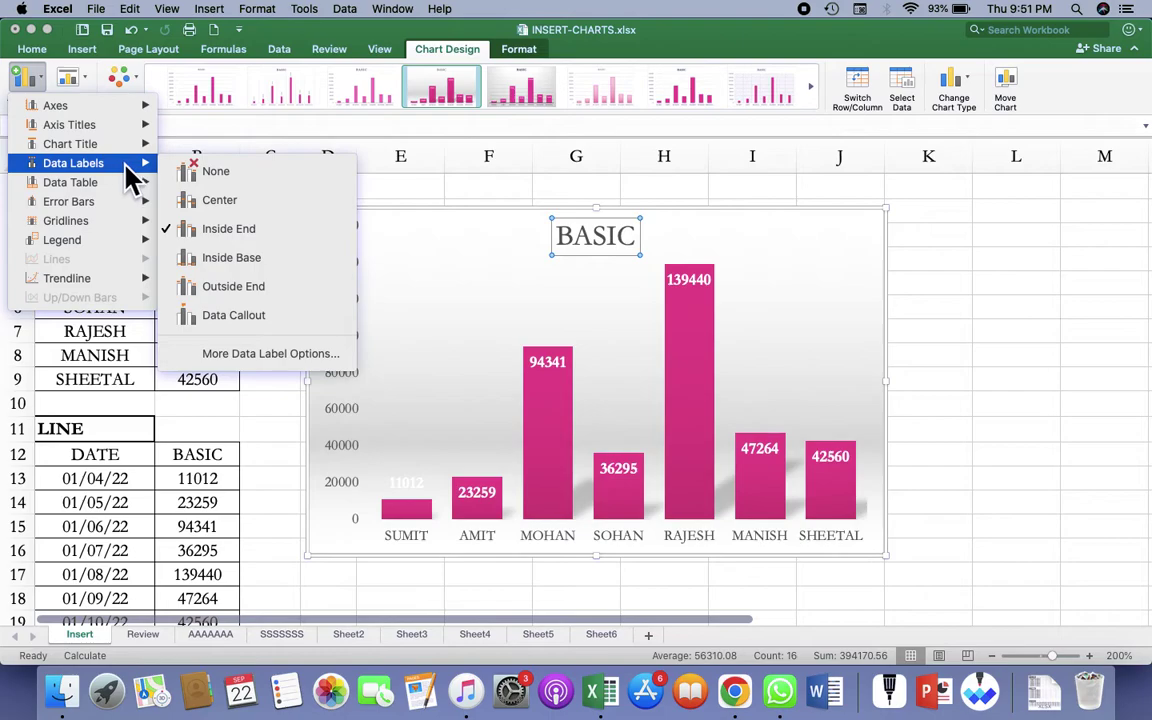
pyautogui.click(243, 272)
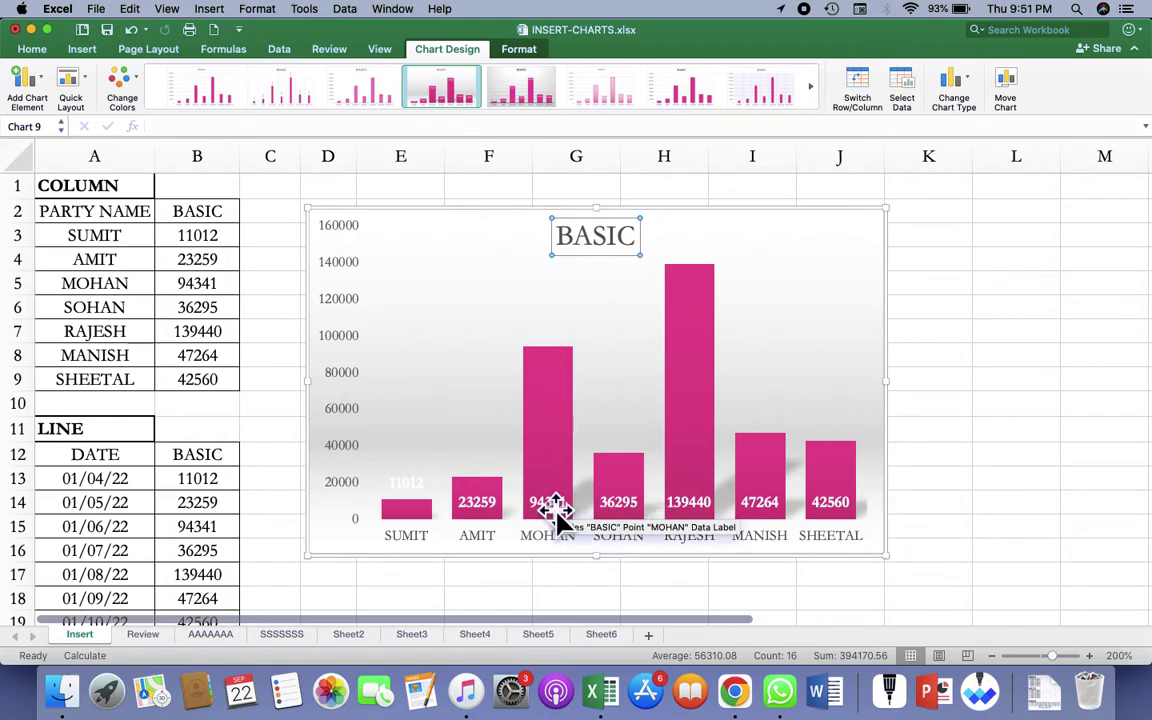
pyautogui.click(36, 86)
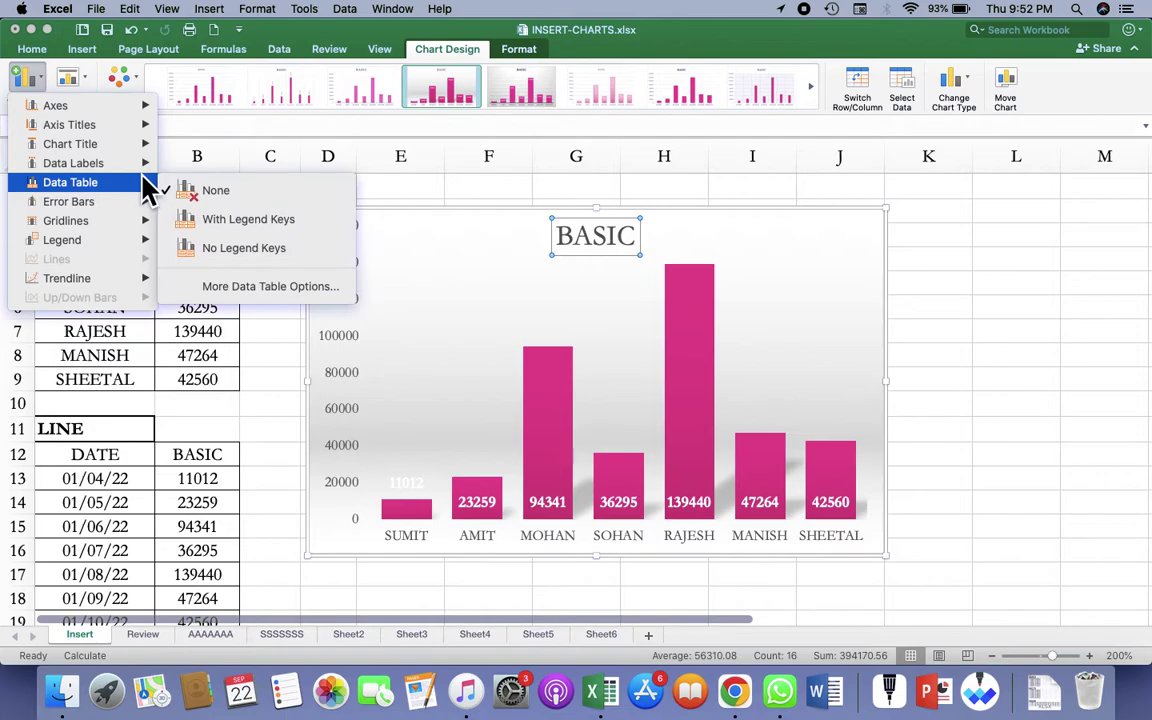
pyautogui.moveTo(144, 166)
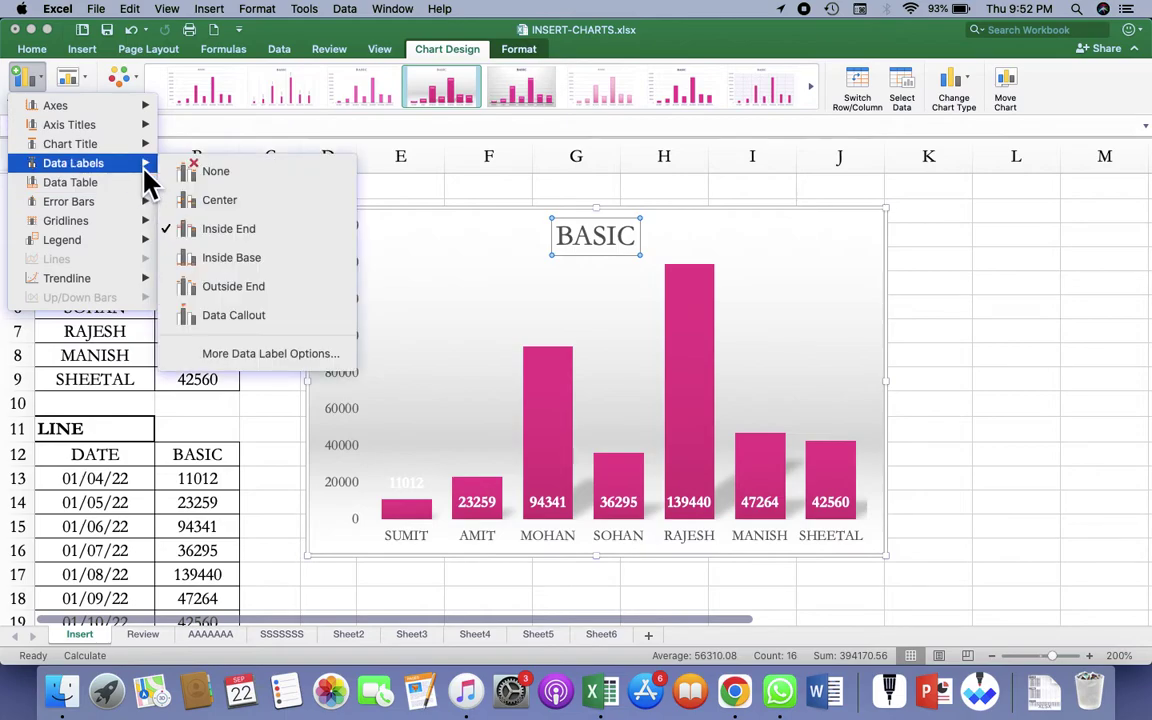
pyautogui.click(251, 290)
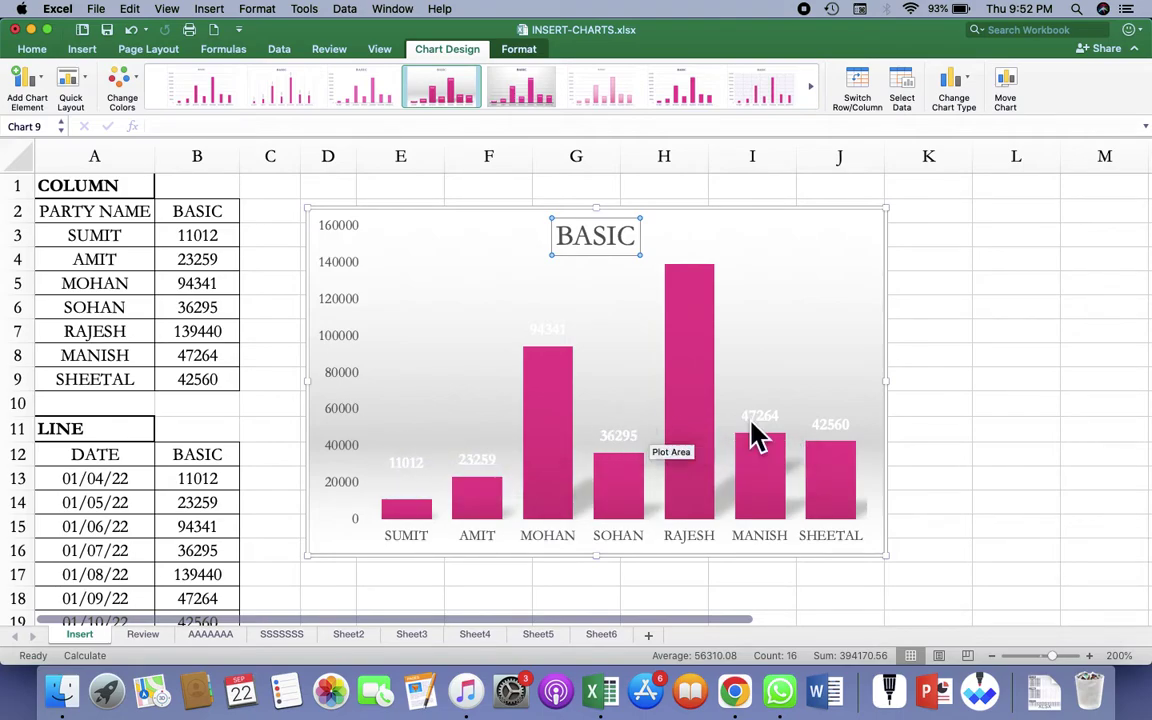
pyautogui.click(420, 465)
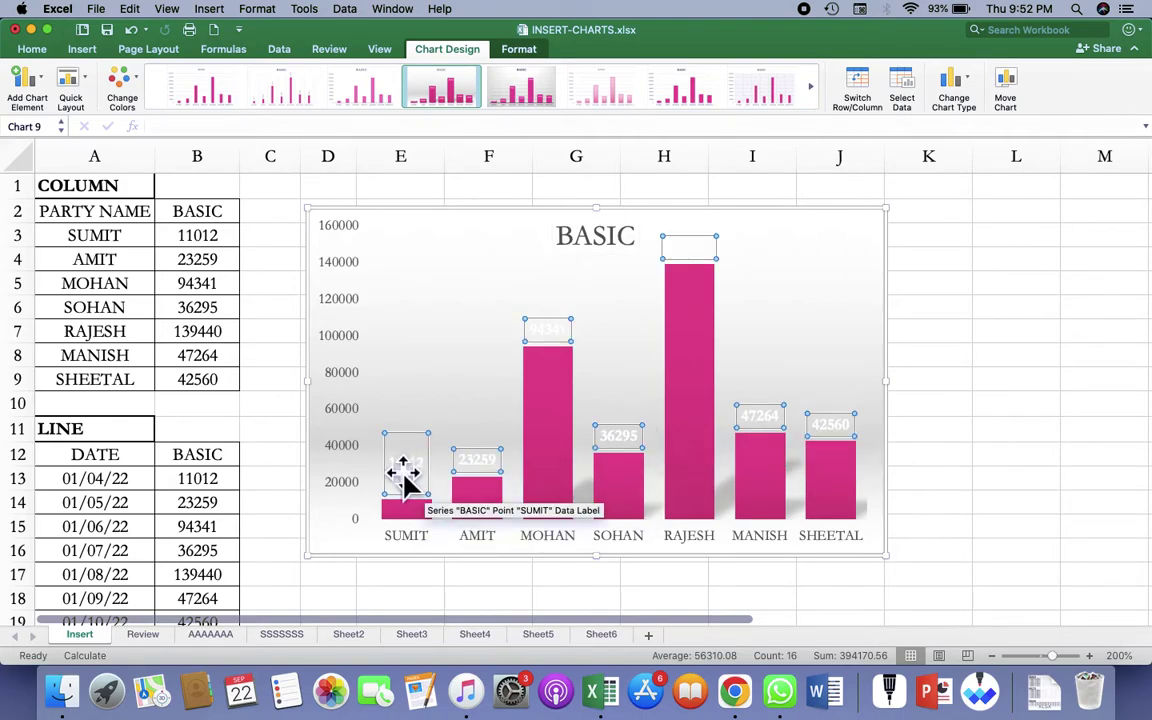
pyautogui.doubleClick(410, 463)
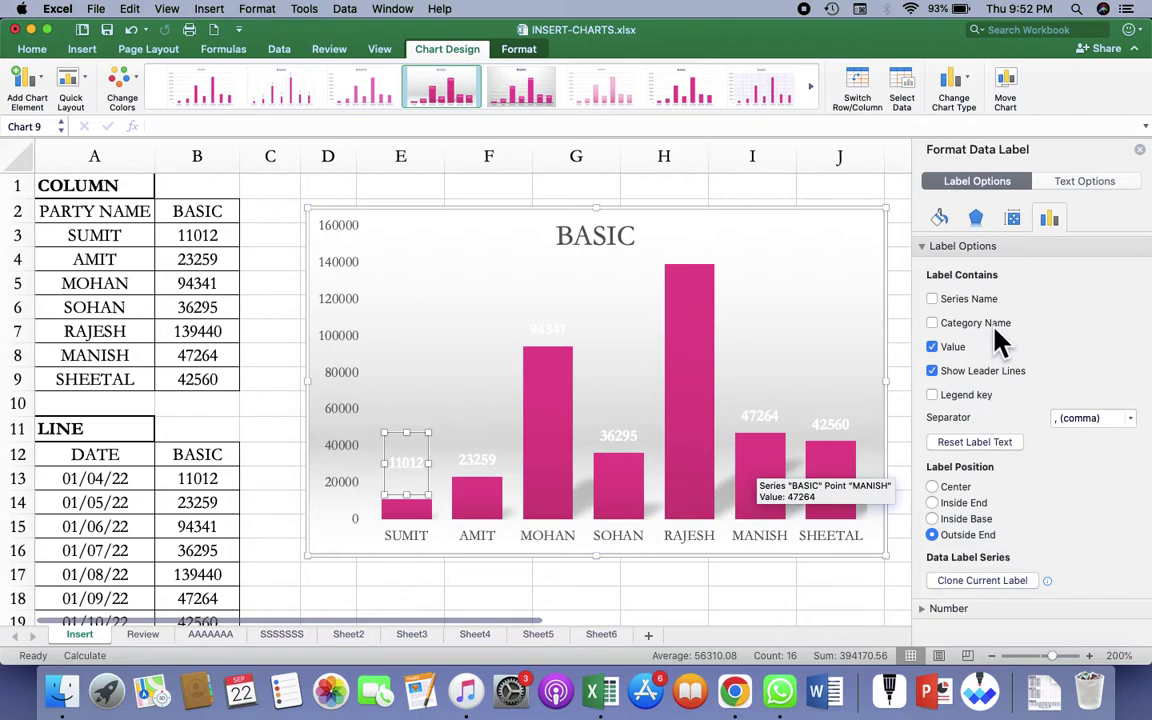
# Browse the SUMIT label's Text Options tabs: fill and outline, effects, and text box.
pyautogui.click(1078, 183)
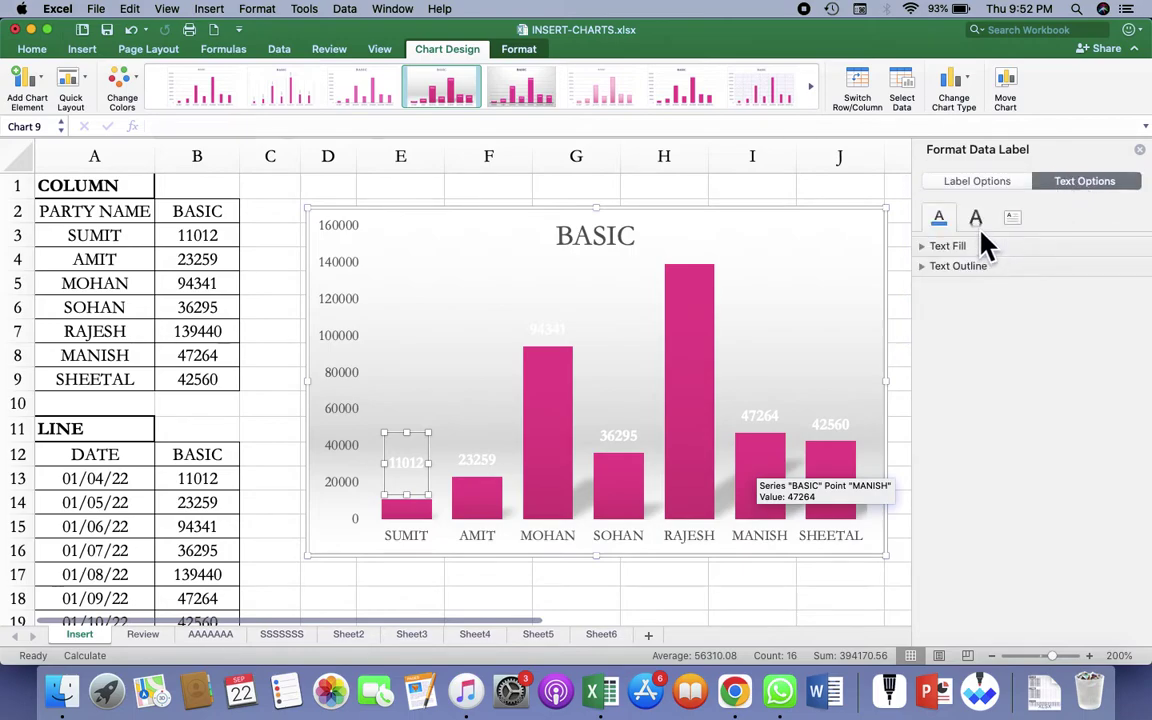
pyautogui.click(1012, 220)
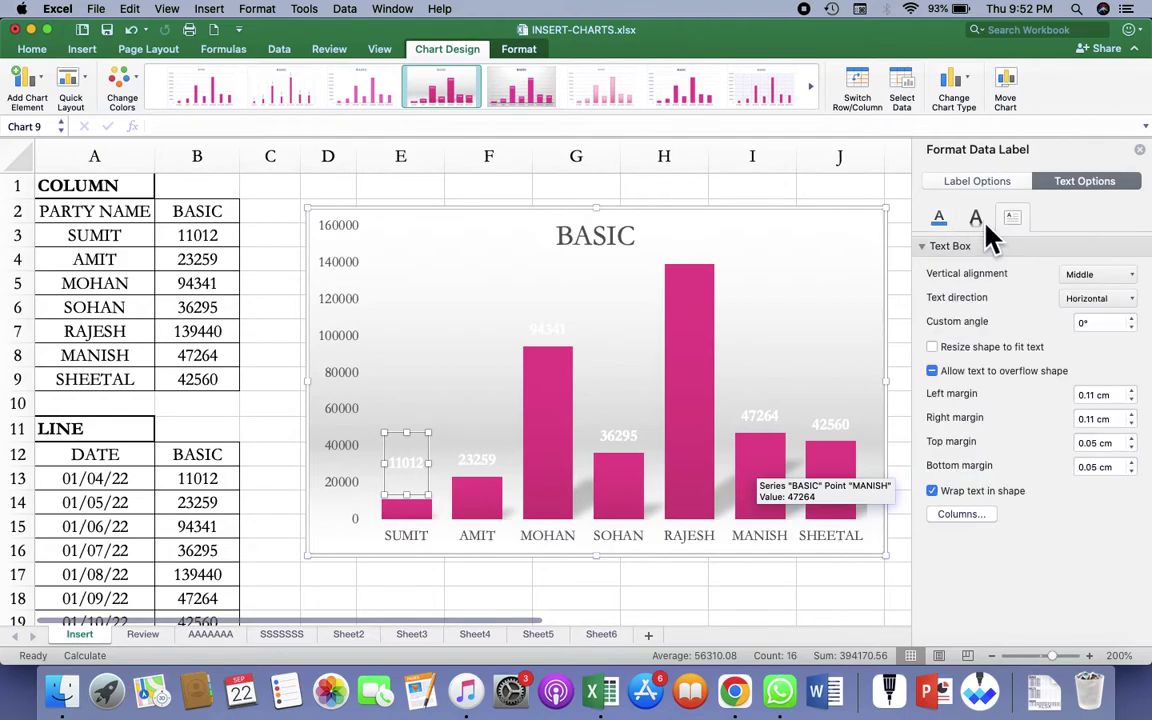
pyautogui.click(975, 220)
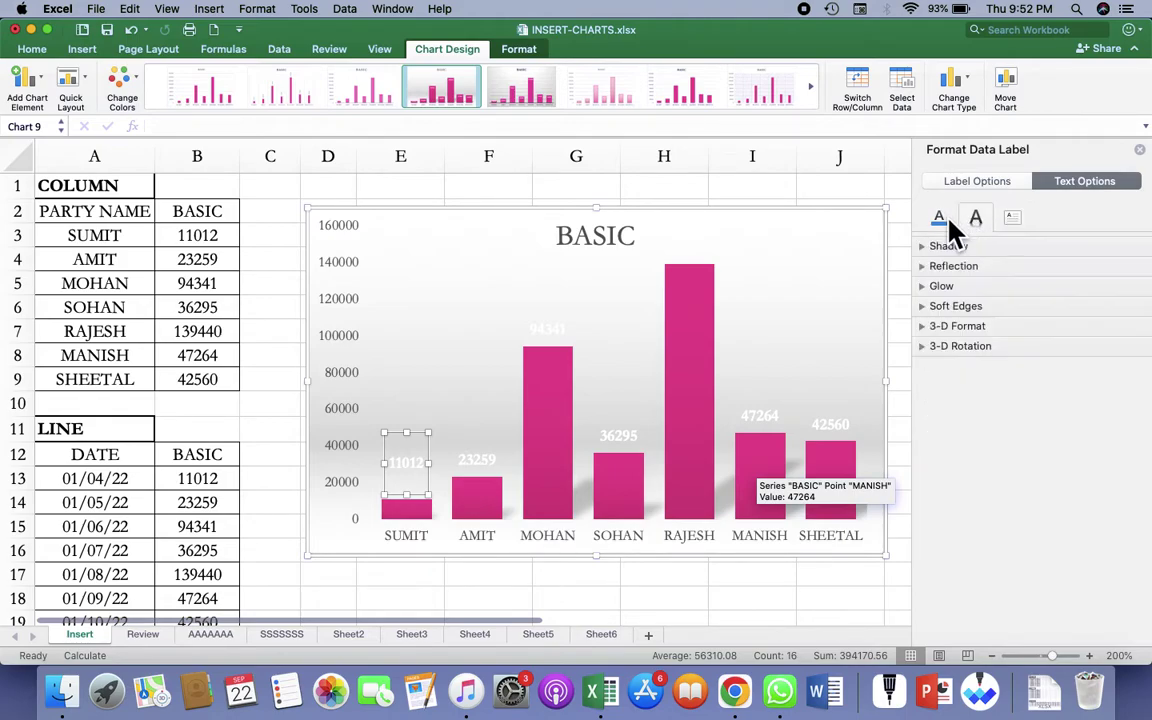
pyautogui.click(940, 218)
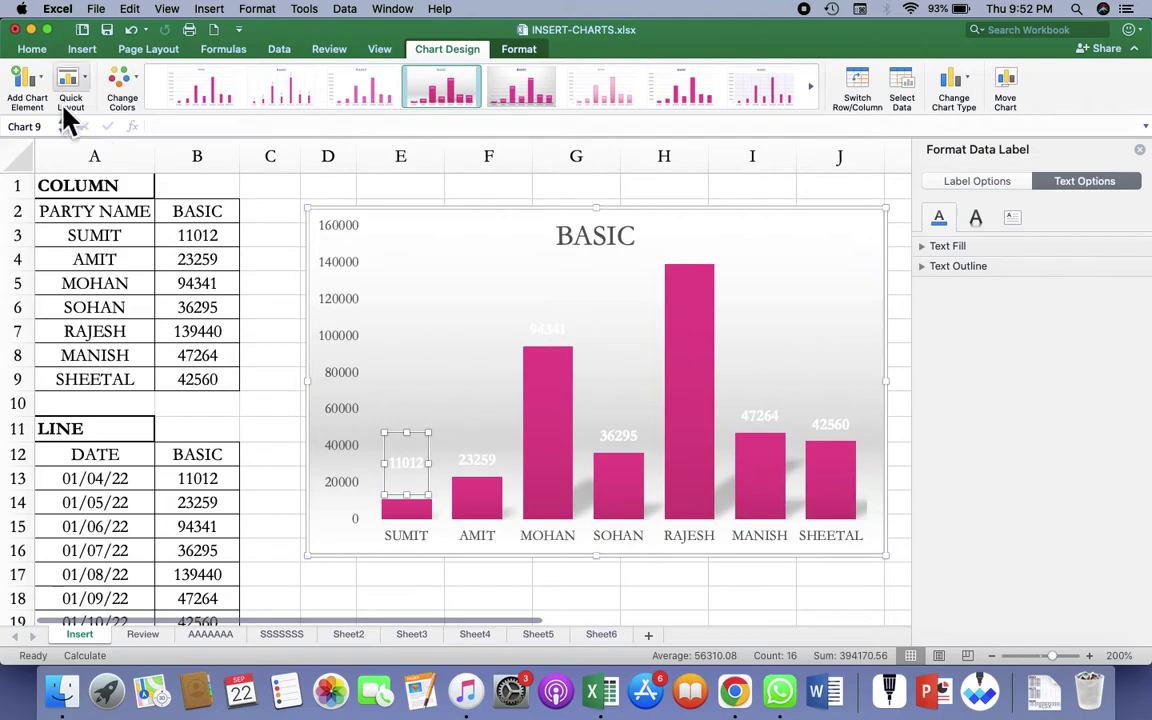
pyautogui.click(28, 78)
pyautogui.moveTo(112, 192)
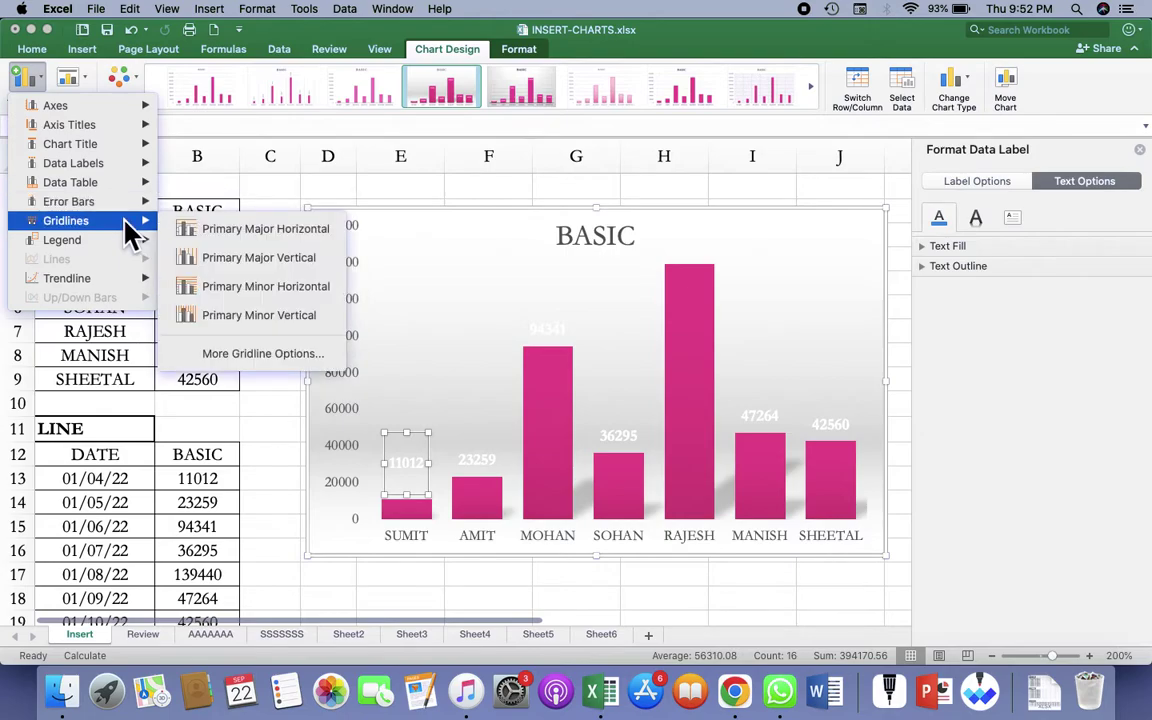
# Add primary major horizontal gridlines to the BASIC chart and move its legend to the top.
pyautogui.click(296, 240)
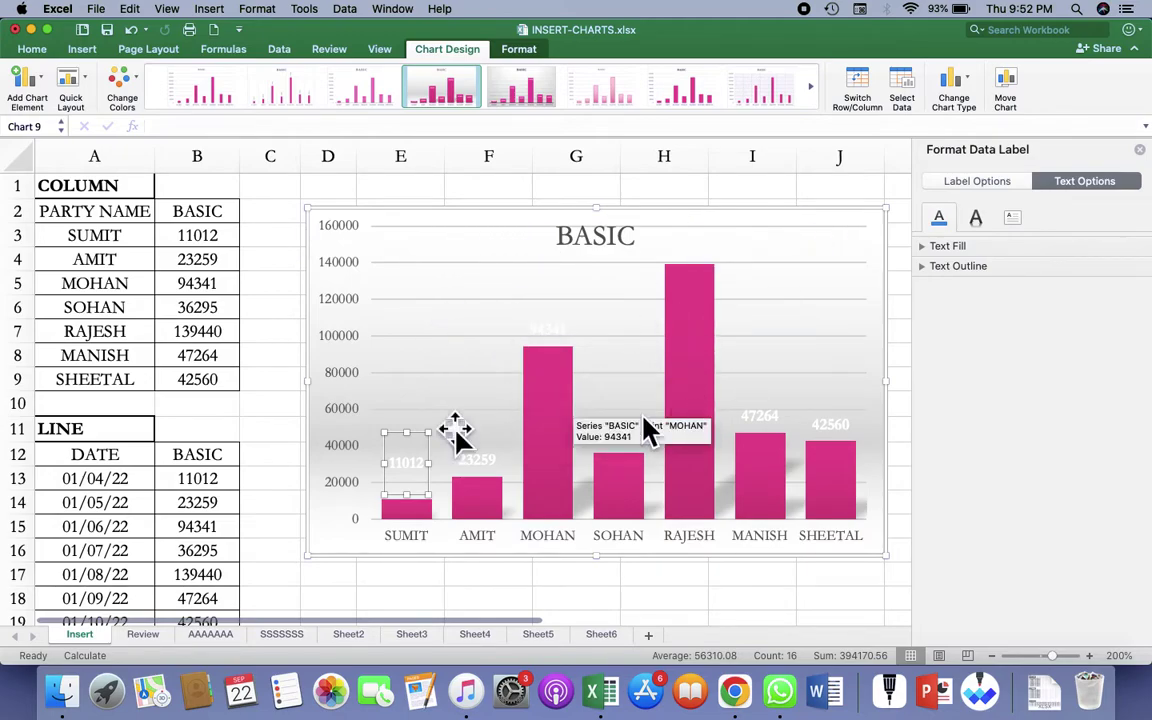
pyautogui.click(30, 80)
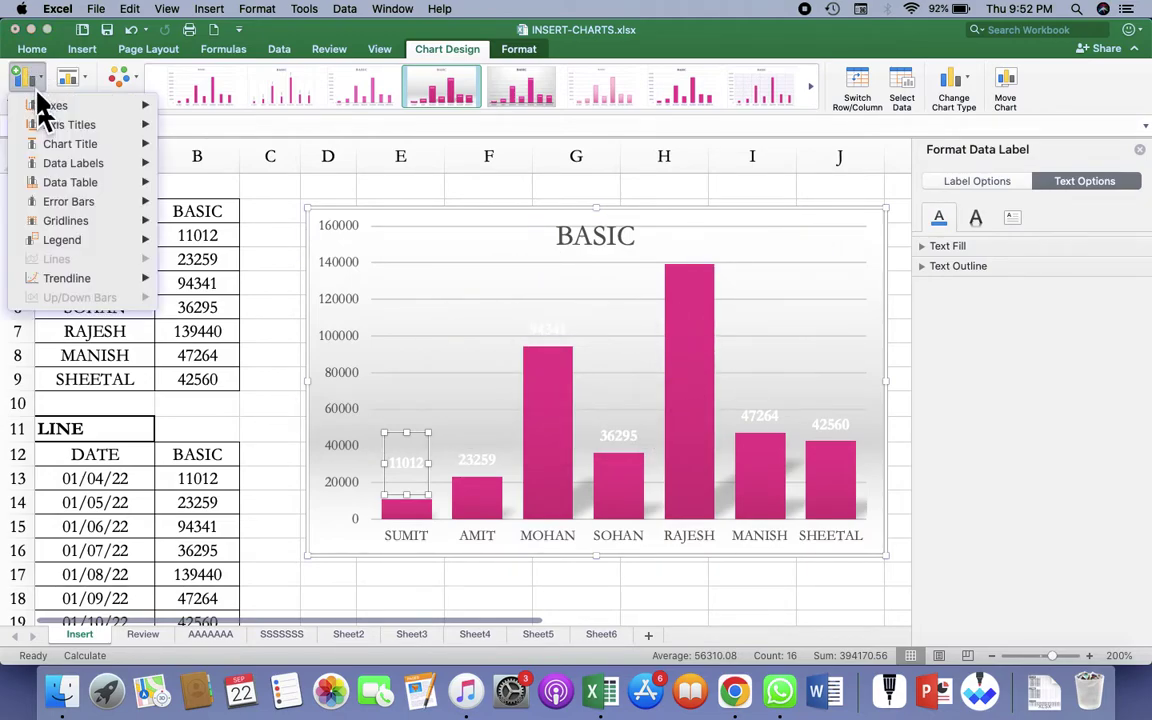
pyautogui.moveTo(137, 243)
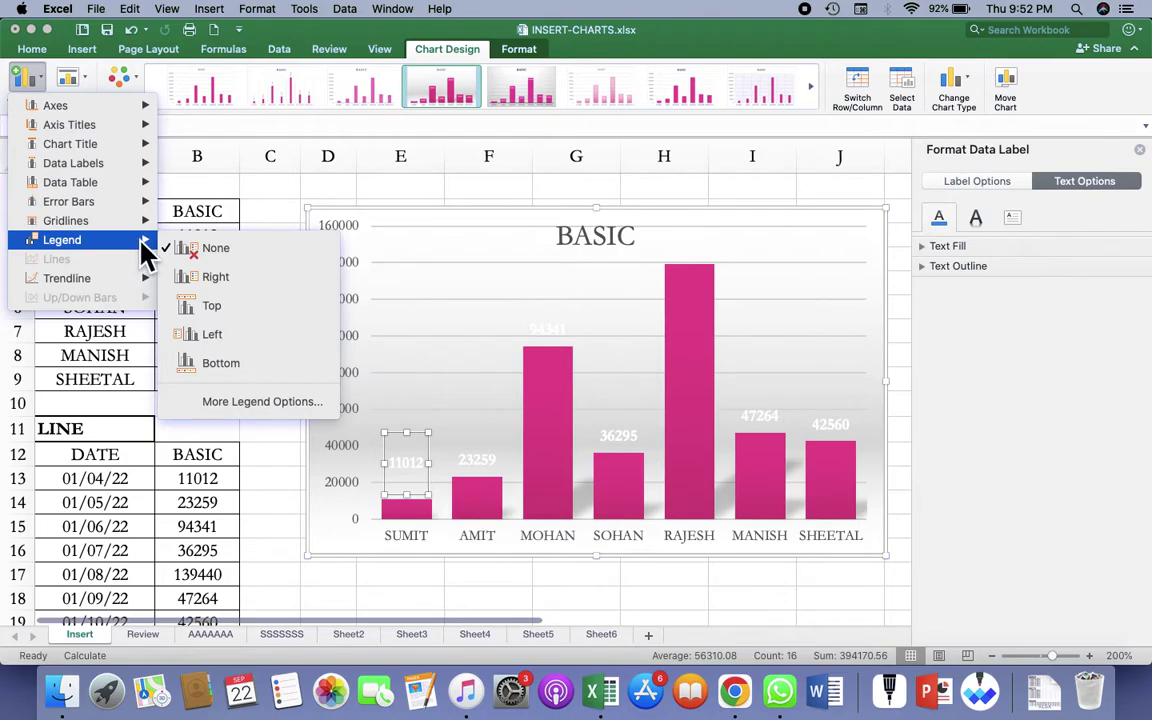
pyautogui.click(220, 313)
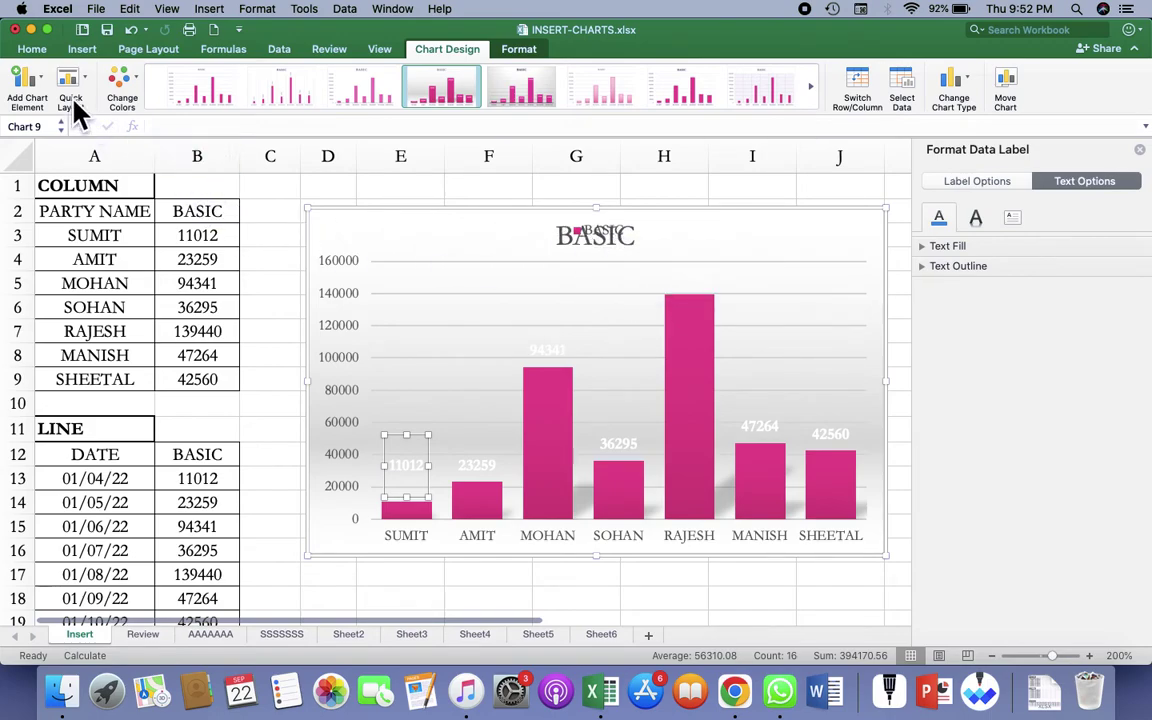
# Apply Quick Layout 1 to the BASIC chart.
pyautogui.click(30, 78)
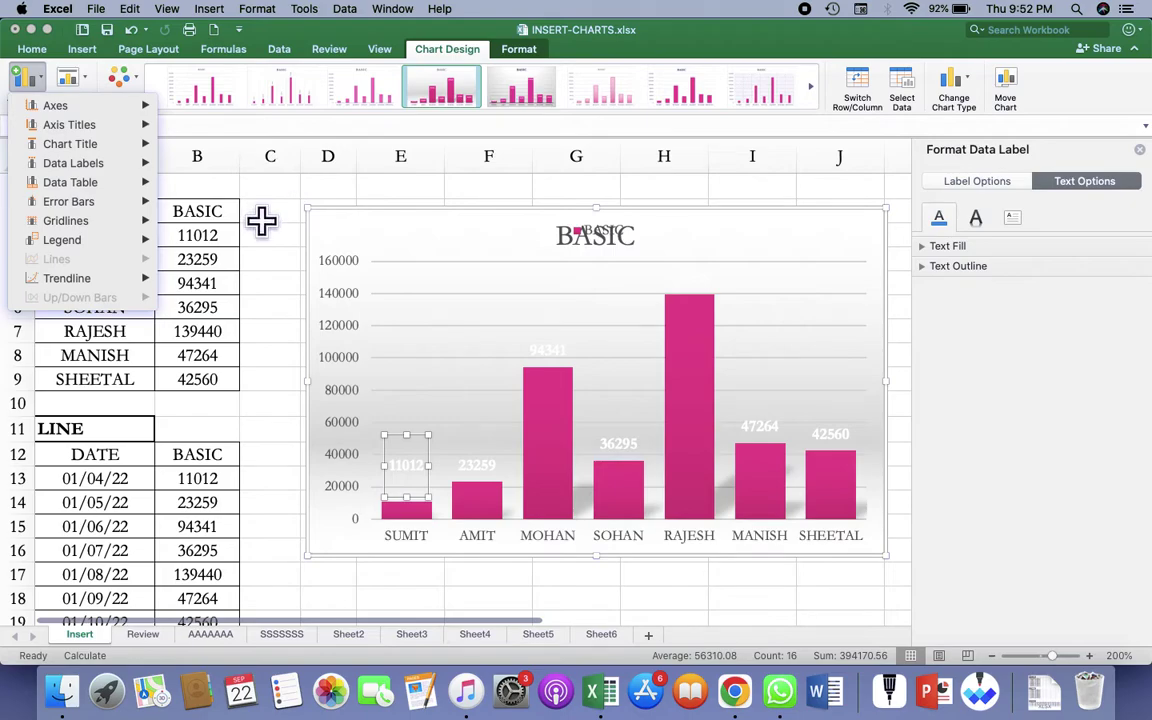
pyautogui.press('Escape')
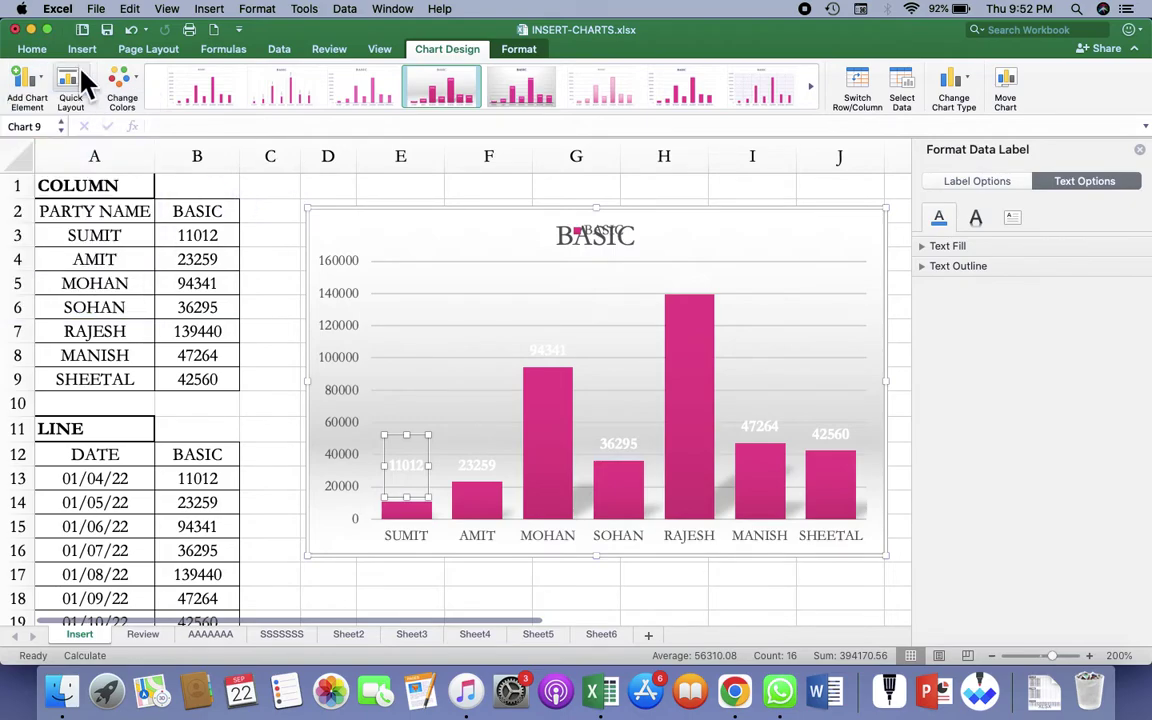
pyautogui.click(72, 80)
pyautogui.click(95, 127)
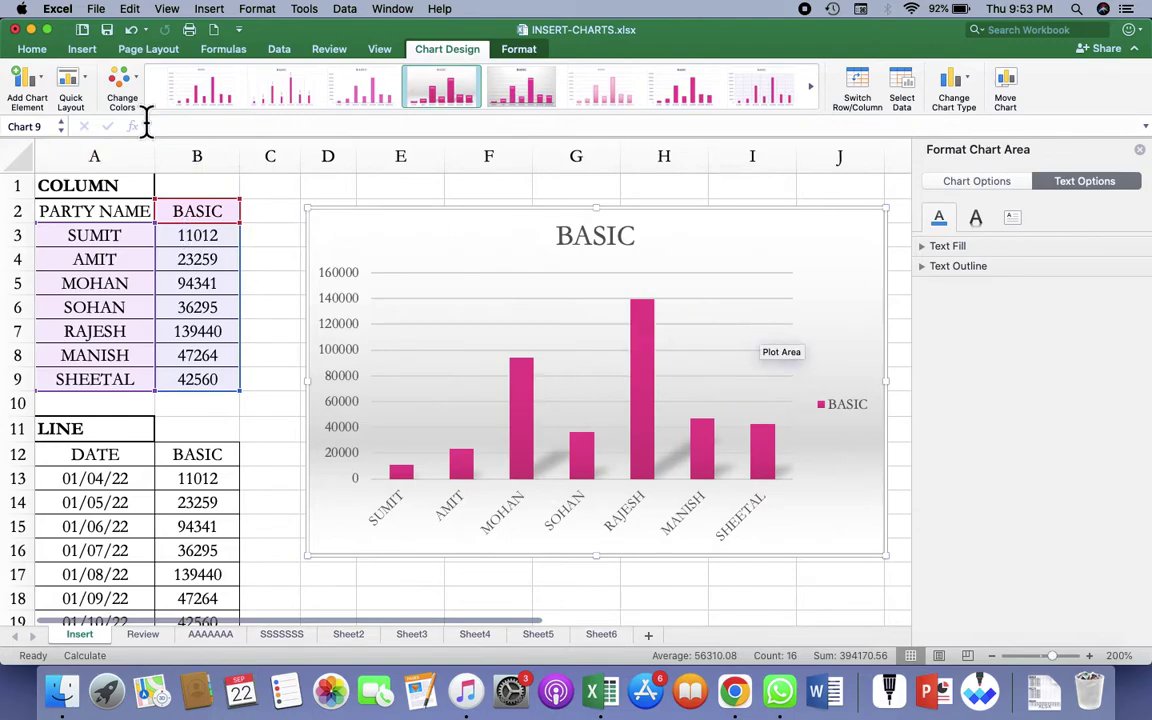
# Recolour the BASIC chart's columns with a blue monochromatic palette, keeping the gradient style.
pyautogui.click(132, 84)
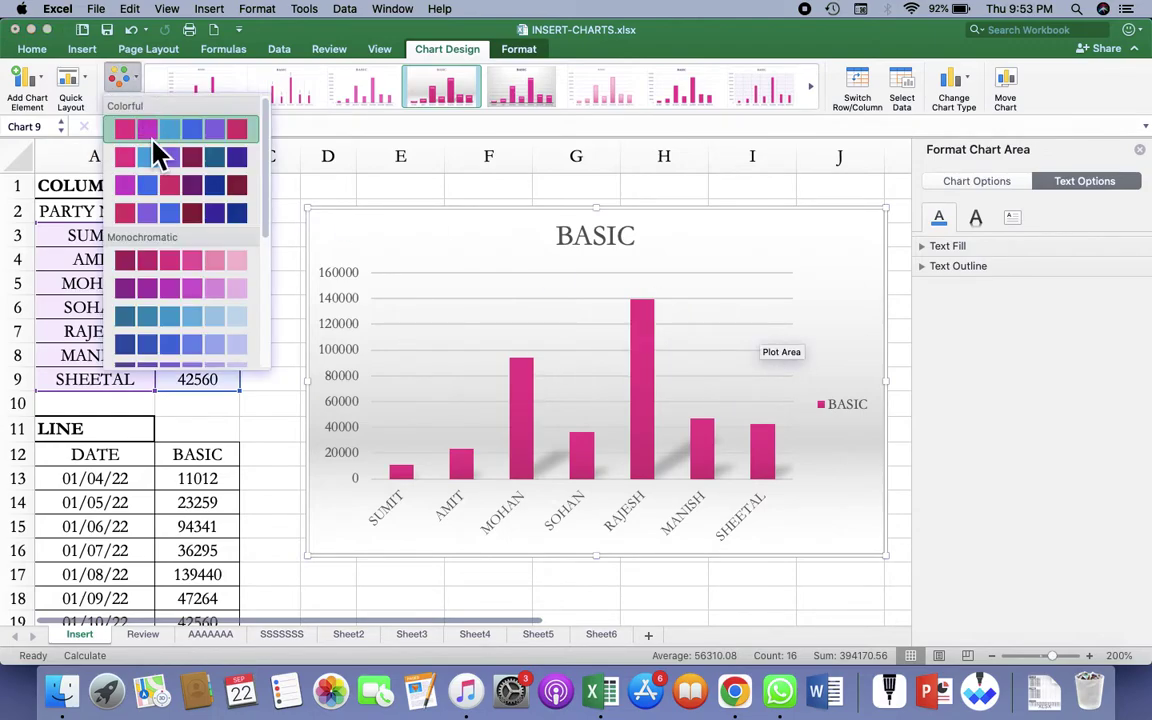
pyautogui.click(205, 318)
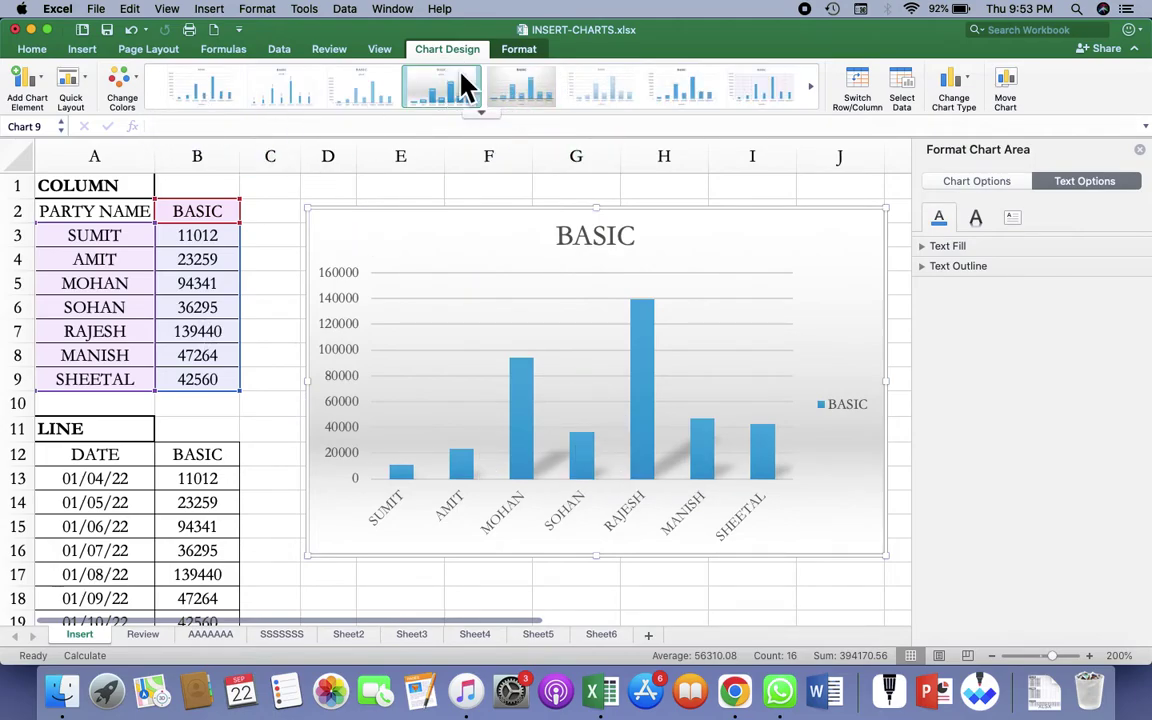
pyautogui.click(481, 112)
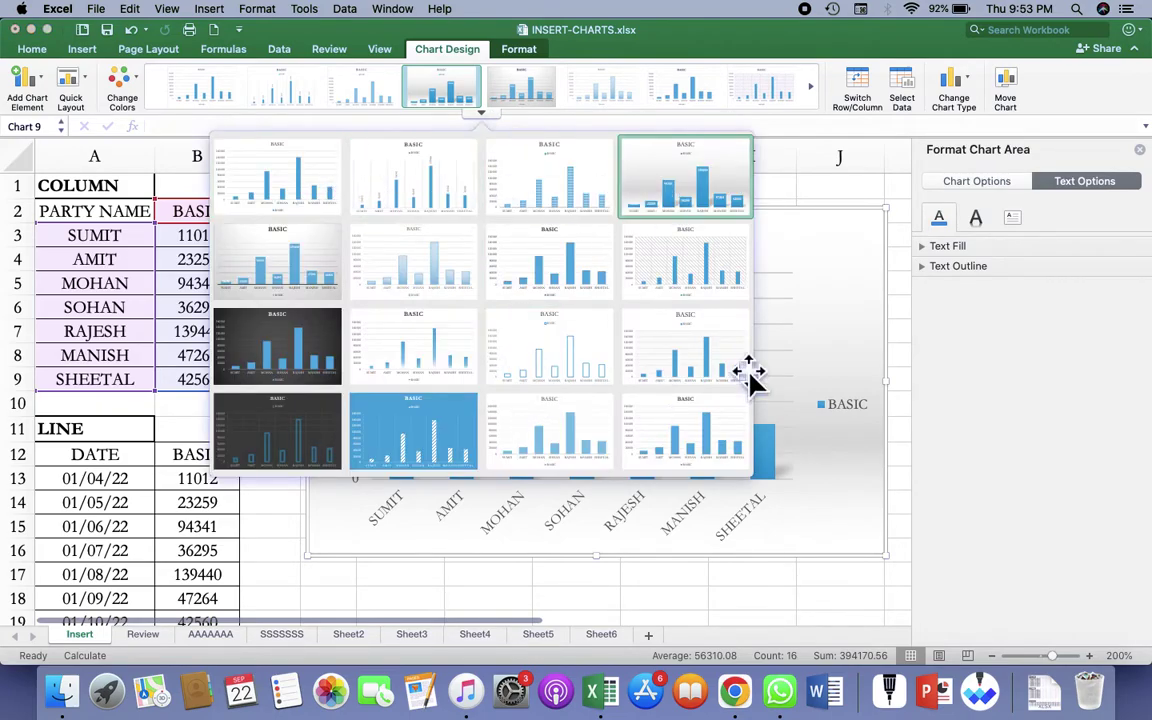
pyautogui.click(685, 177)
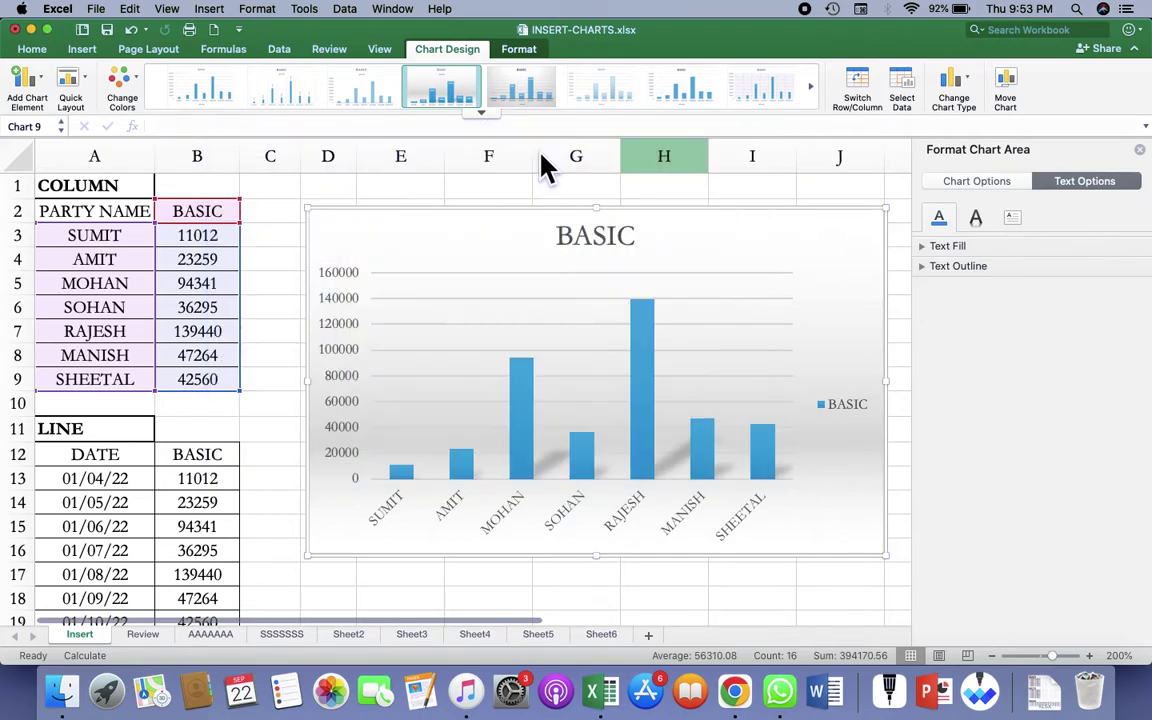
pyautogui.click(524, 55)
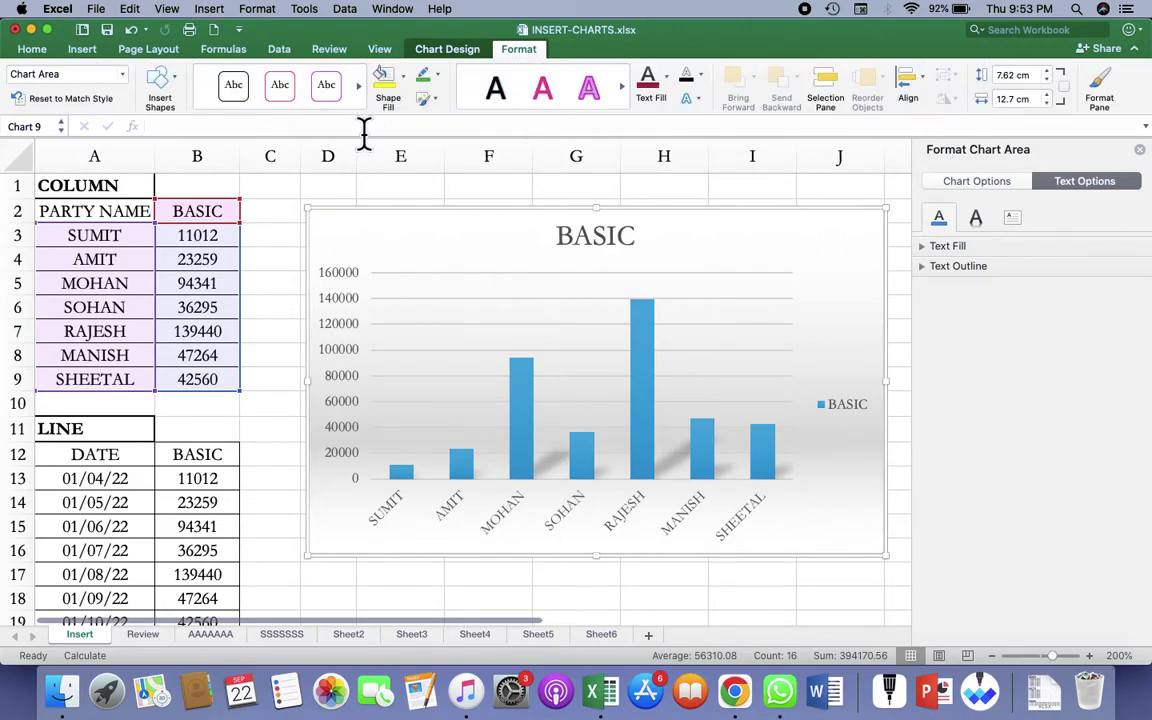
# Fill the BASIC chart area with light pink and set an outline colour.
pyautogui.click(405, 80)
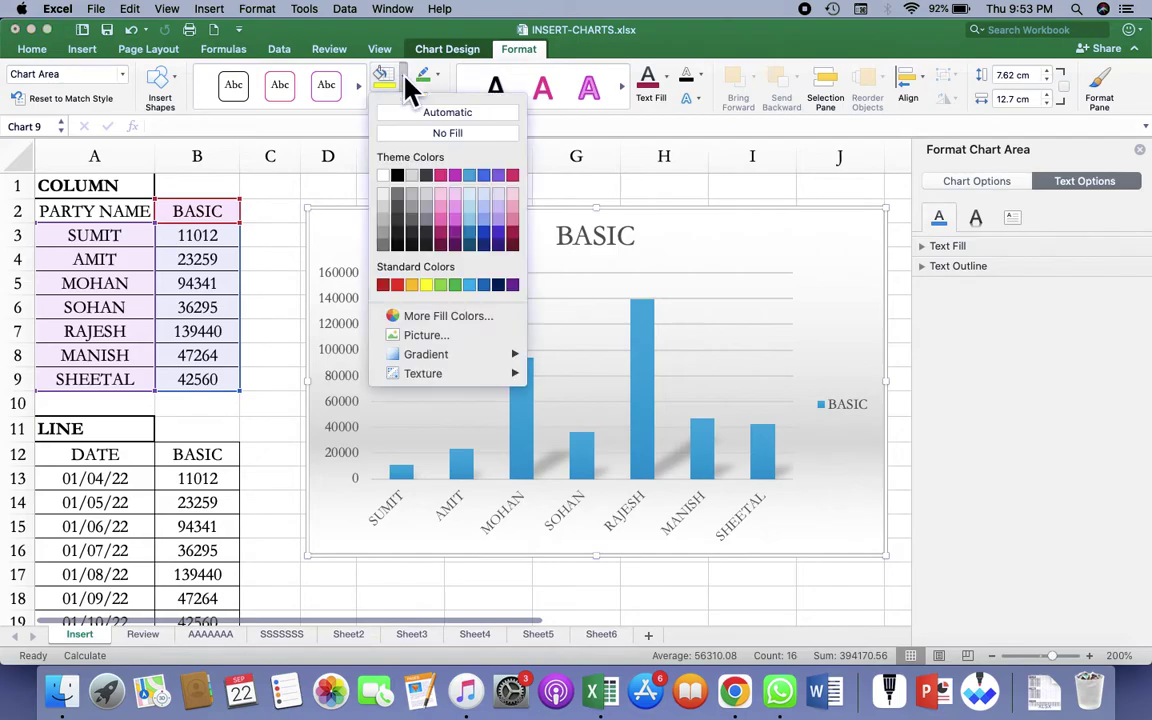
pyautogui.click(441, 205)
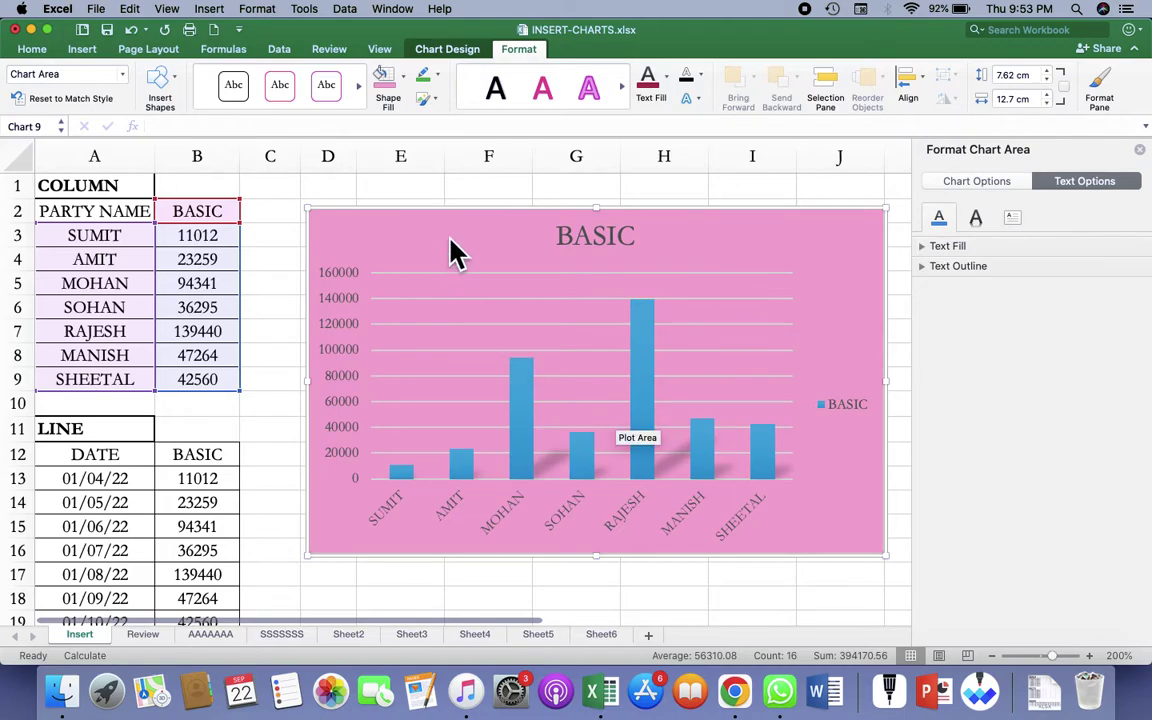
pyautogui.click(438, 80)
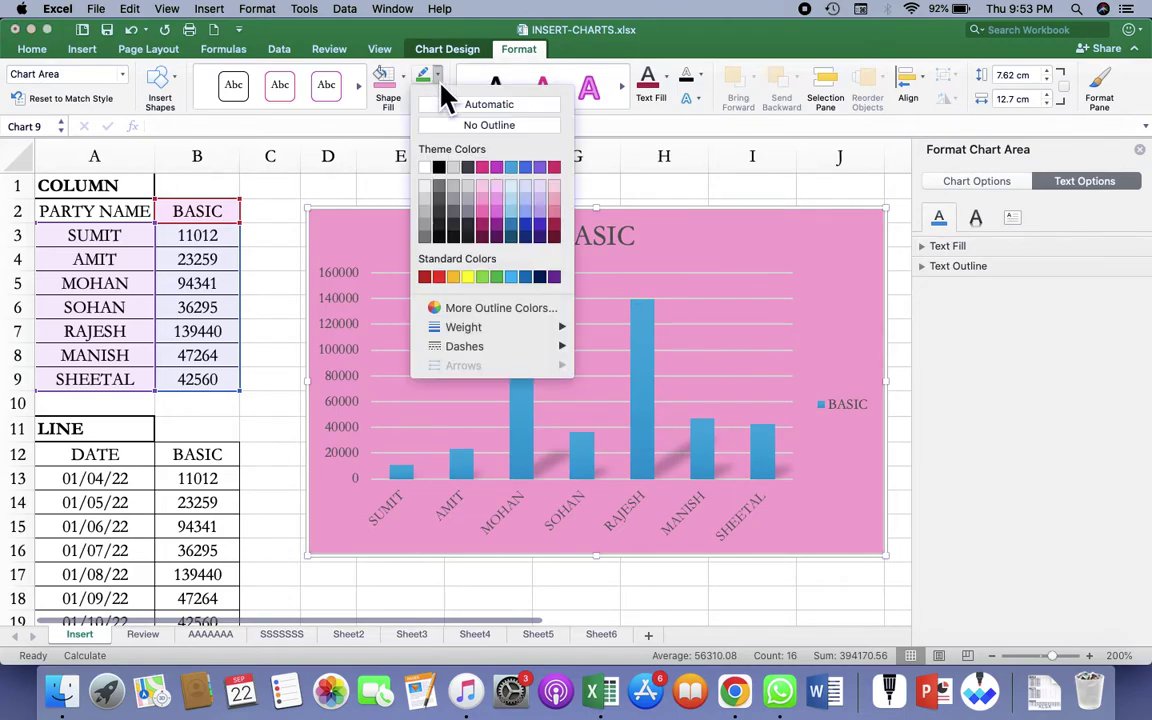
pyautogui.click(543, 213)
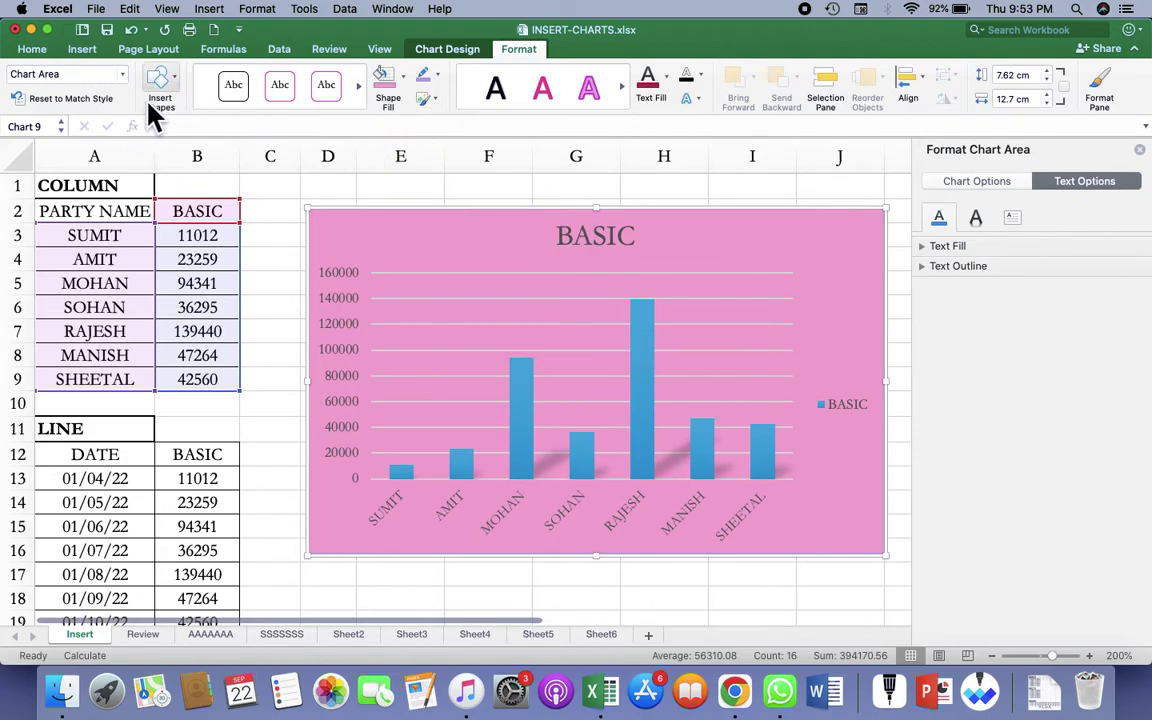
# Leave the chart at cell H1, bring up the Insert commands and select cell B8.
pyautogui.click(176, 88)
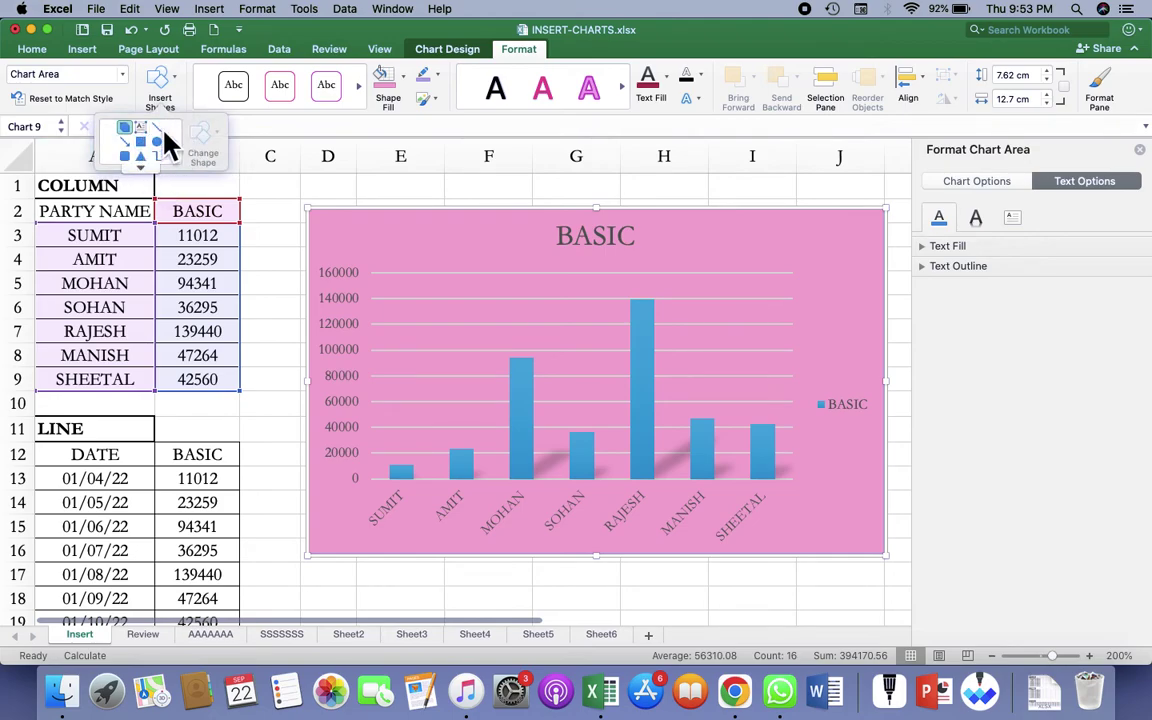
pyautogui.click(672, 190)
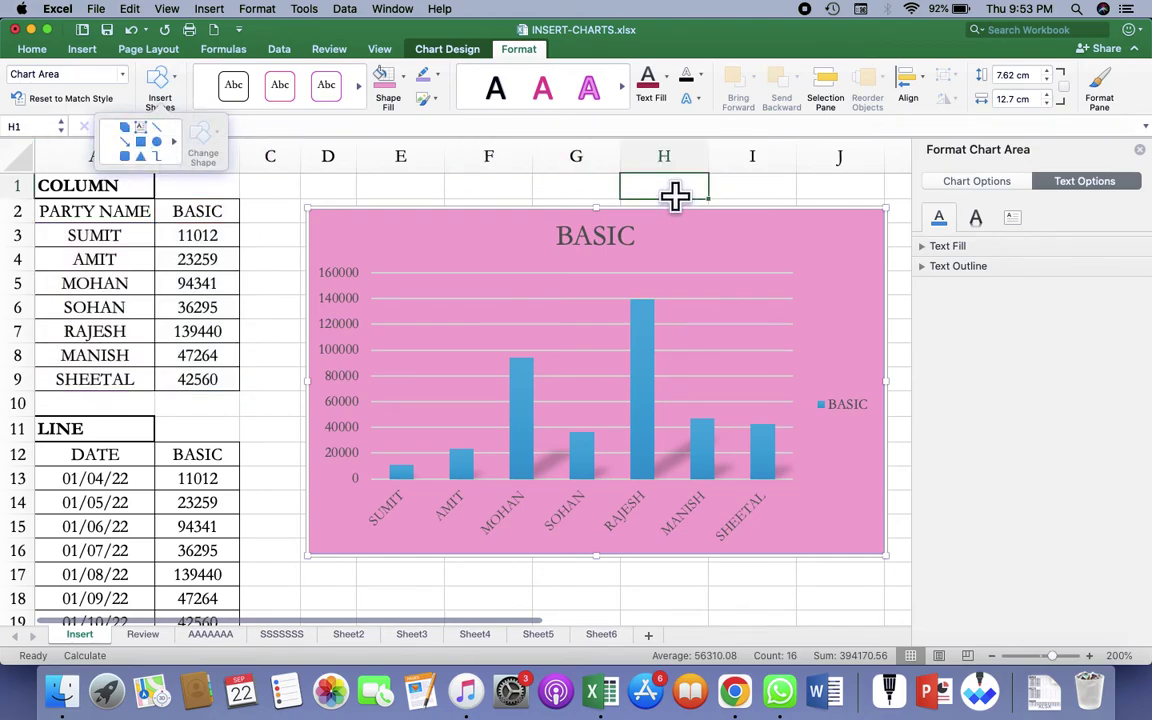
pyautogui.click(660, 80)
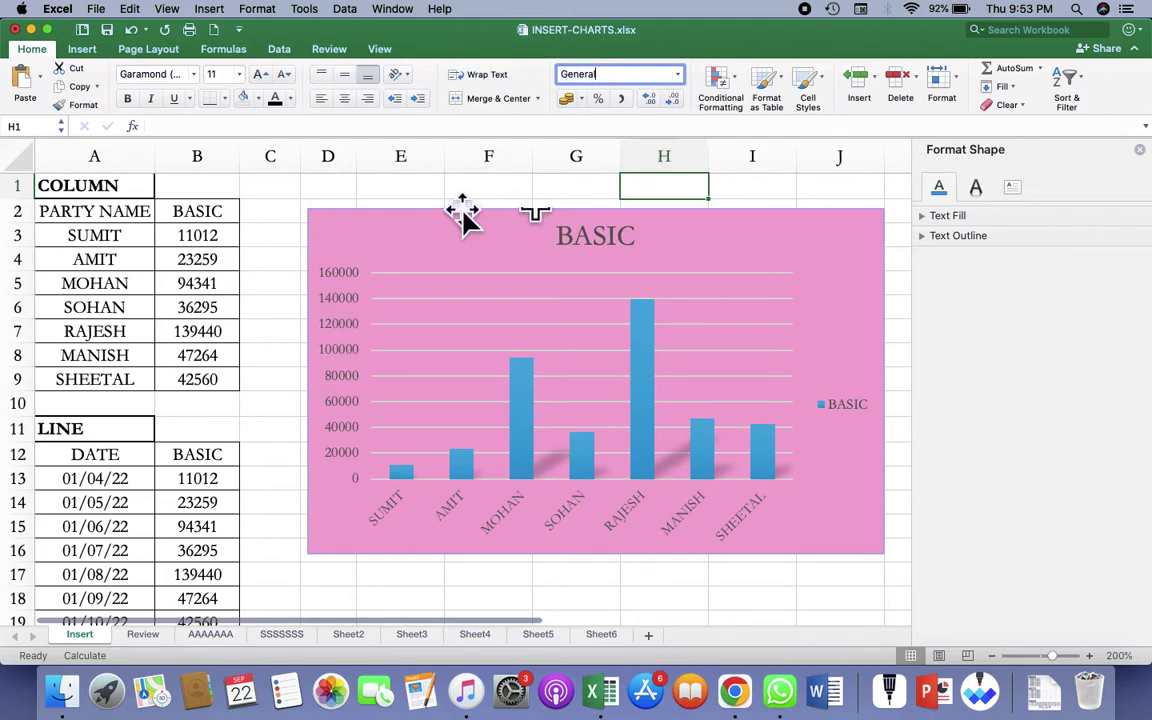
pyautogui.click(85, 50)
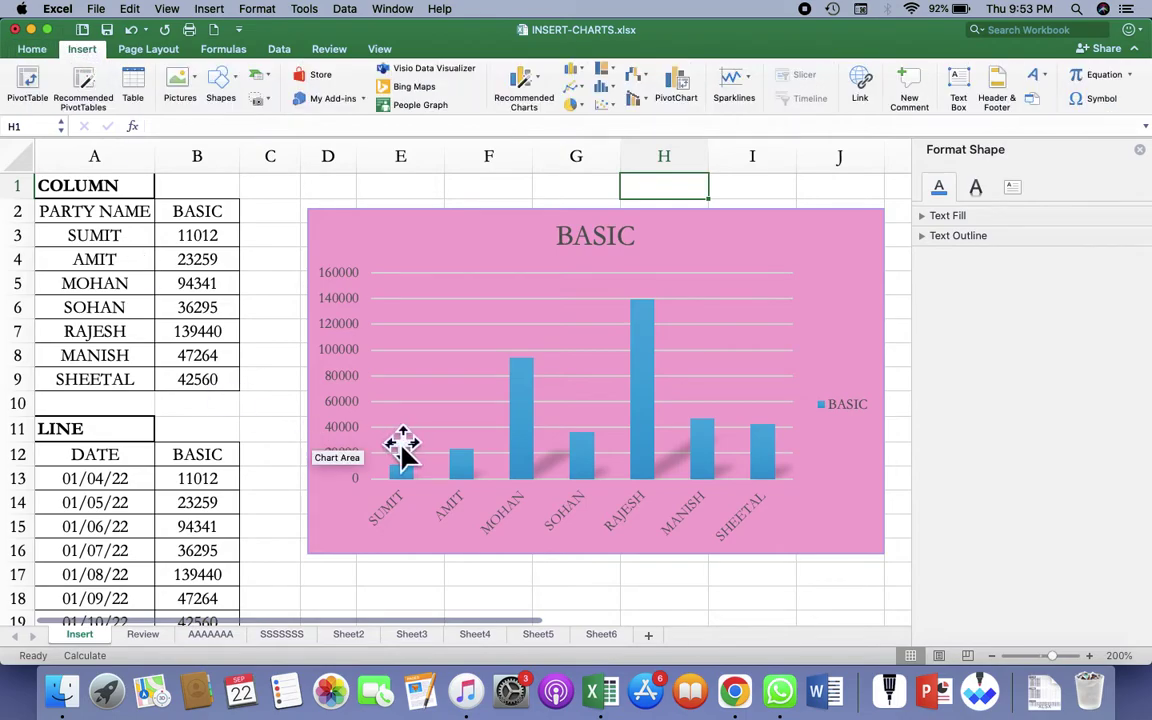
pyautogui.click(168, 355)
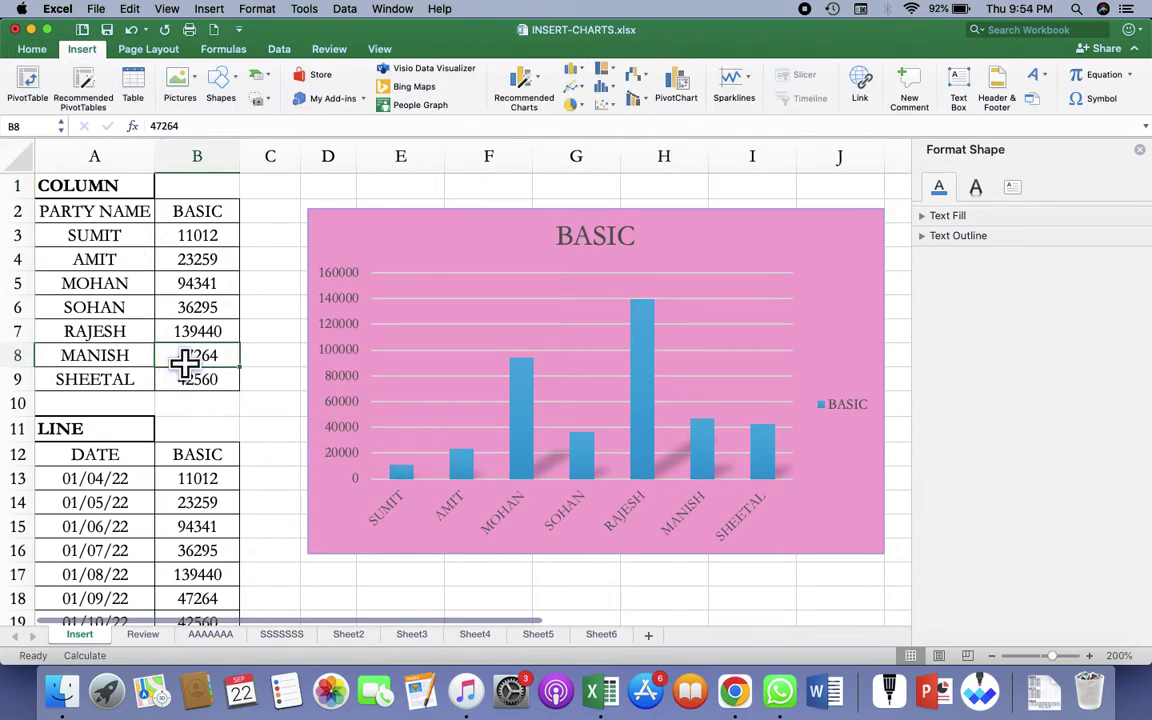
pyautogui.click(196, 235)
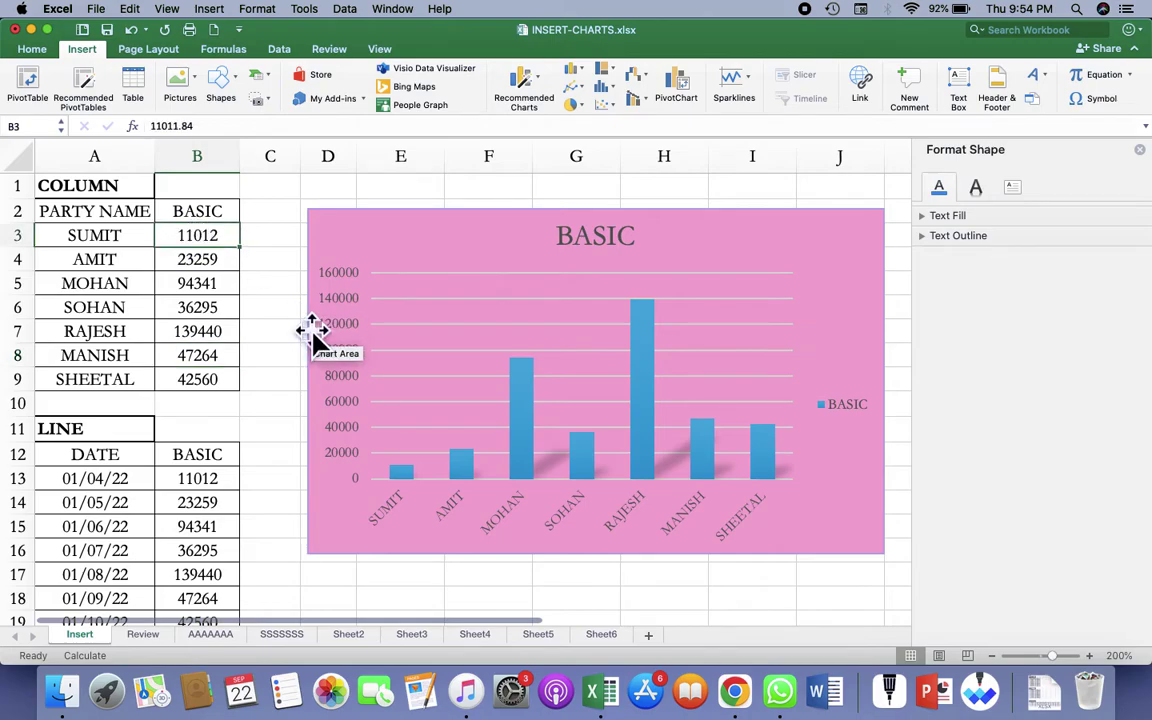
pyautogui.write('500')
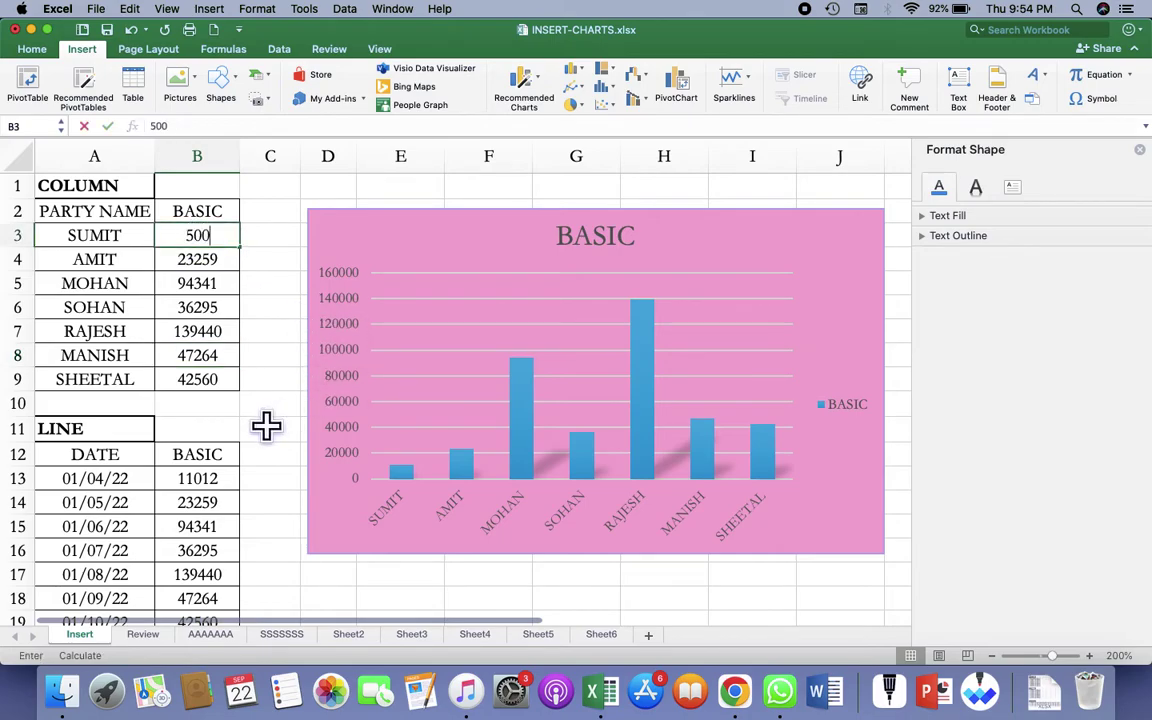
pyautogui.write('0')
pyautogui.press('Return')
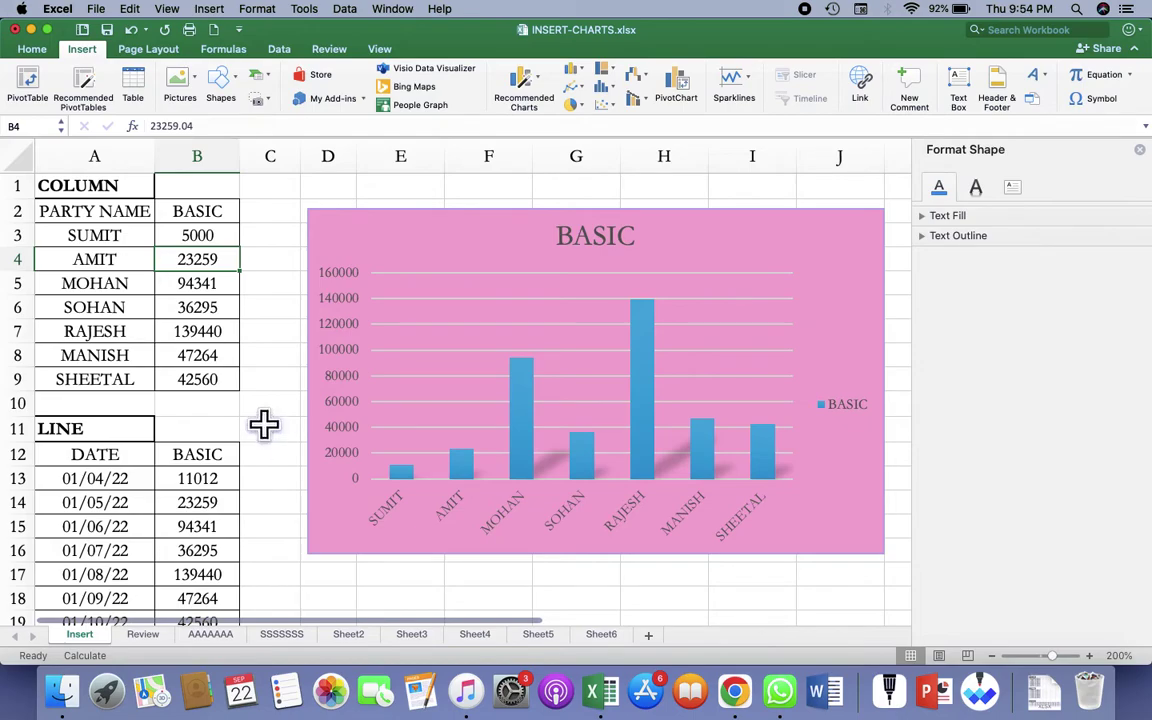
pyautogui.click(201, 234)
pyautogui.write('10')
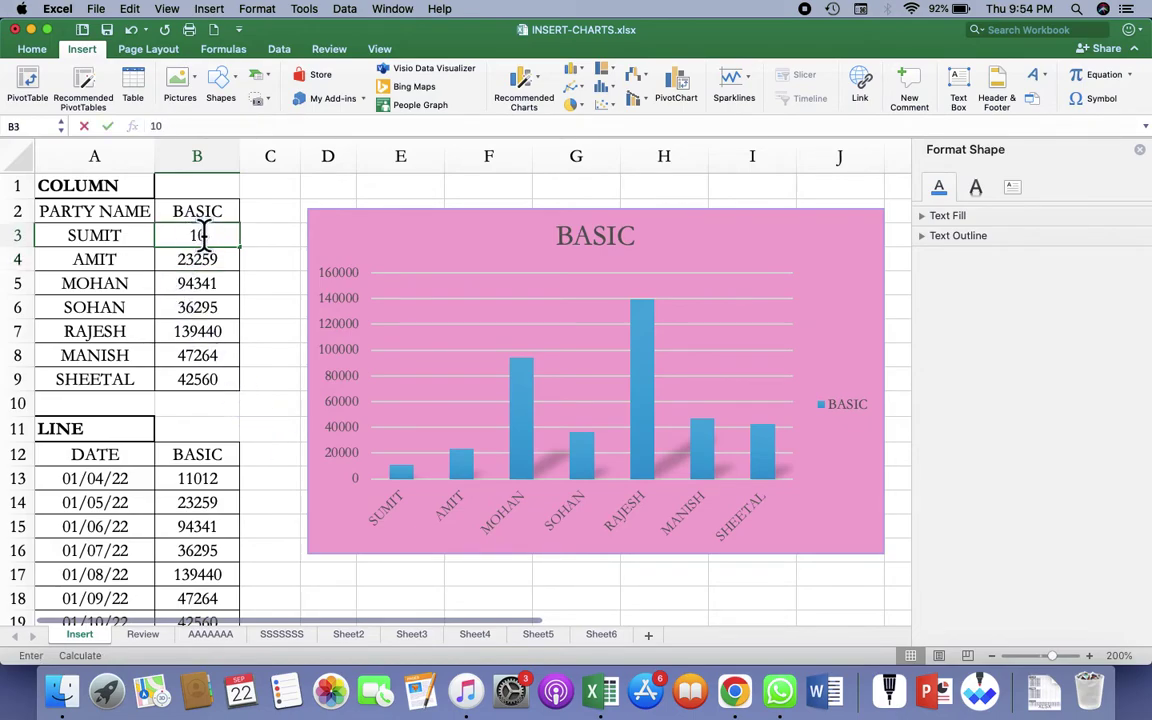
pyautogui.press('Return')
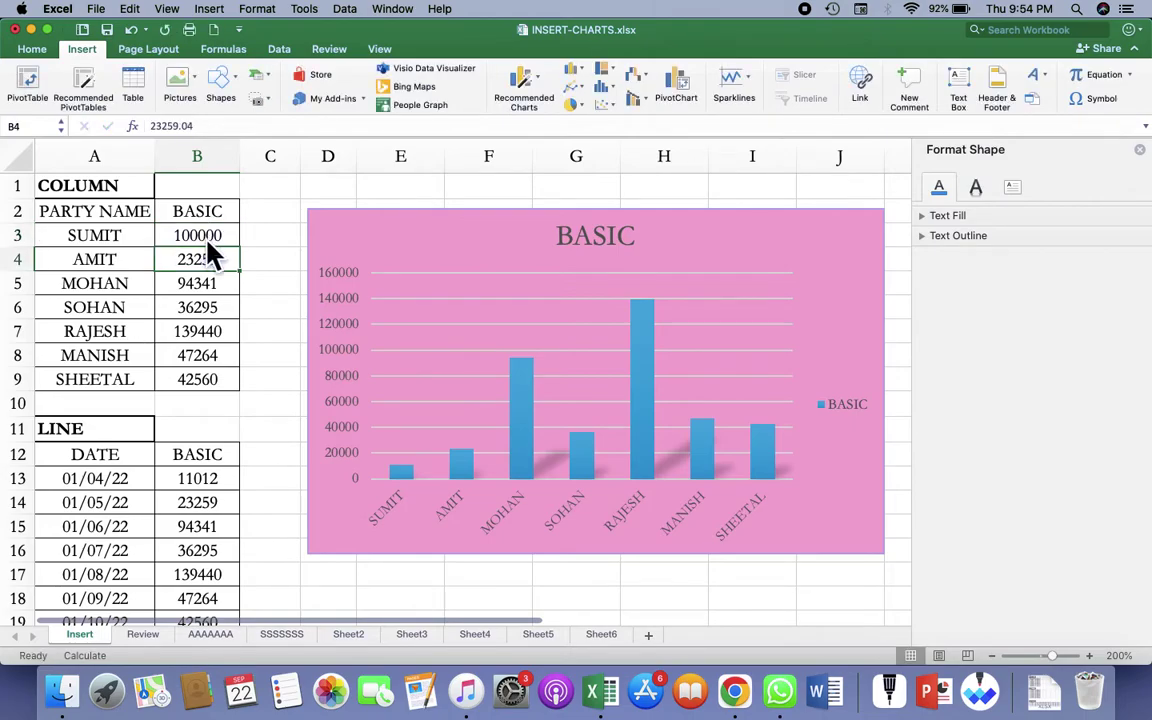
pyautogui.rightClick(204, 238)
pyautogui.click(452, 258)
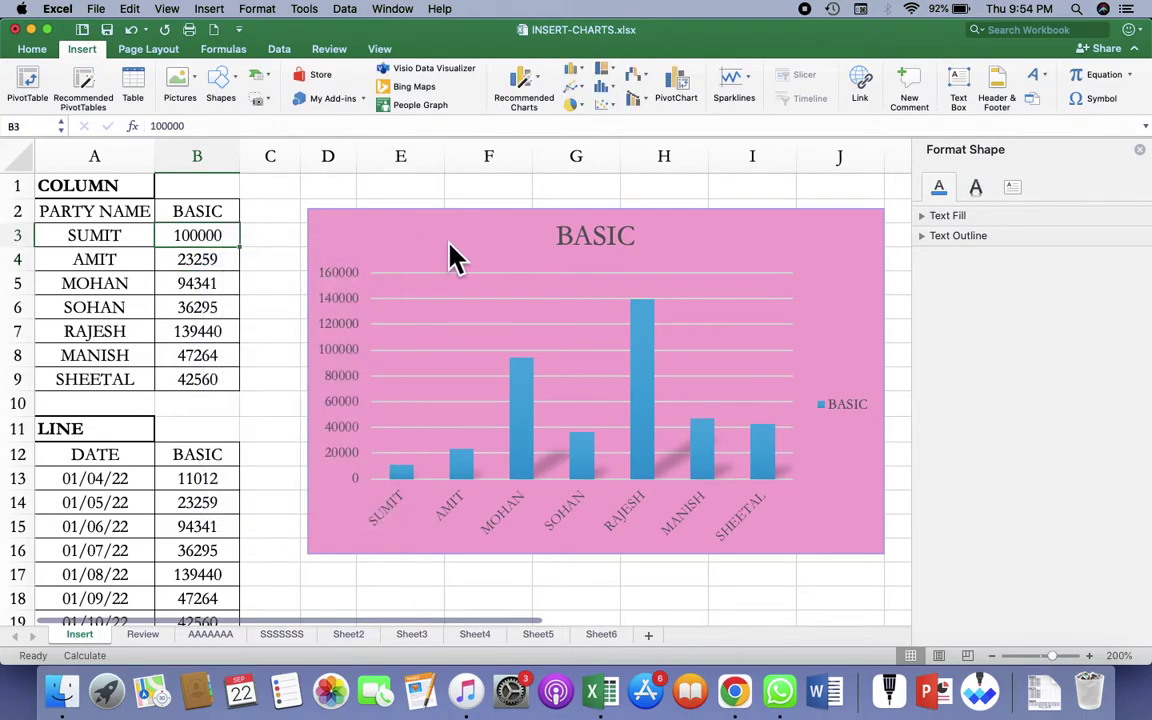
pyautogui.click(447, 242)
pyautogui.rightClick(452, 245)
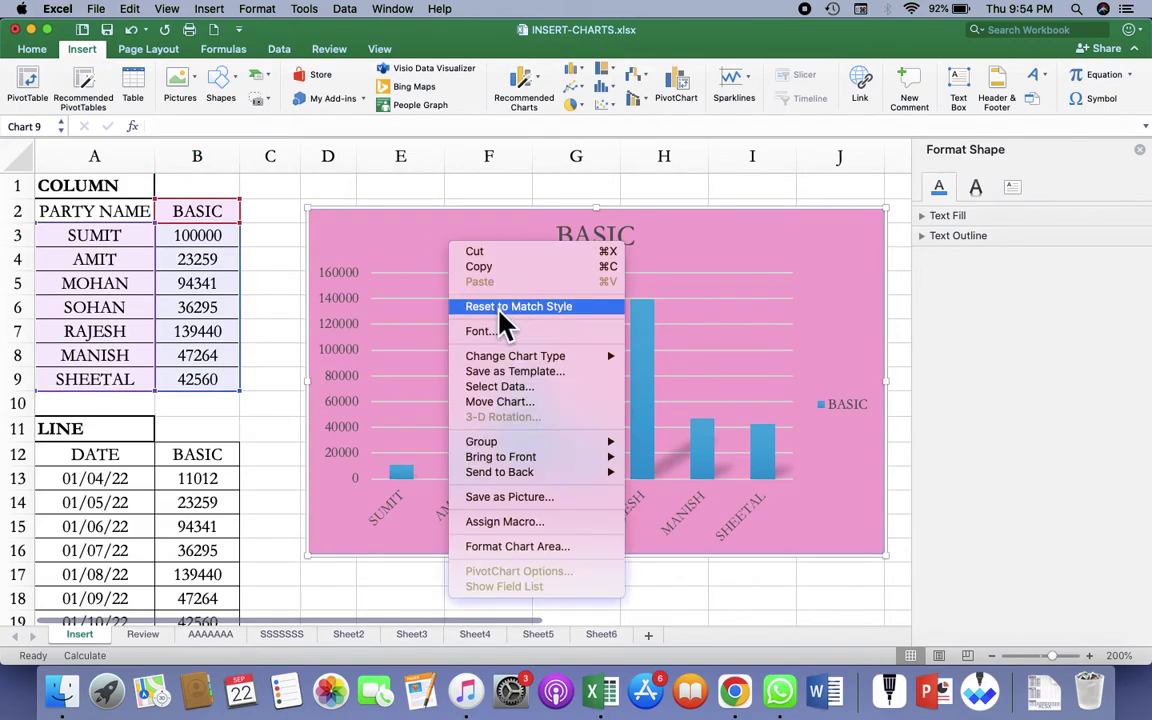
pyautogui.moveTo(545, 358)
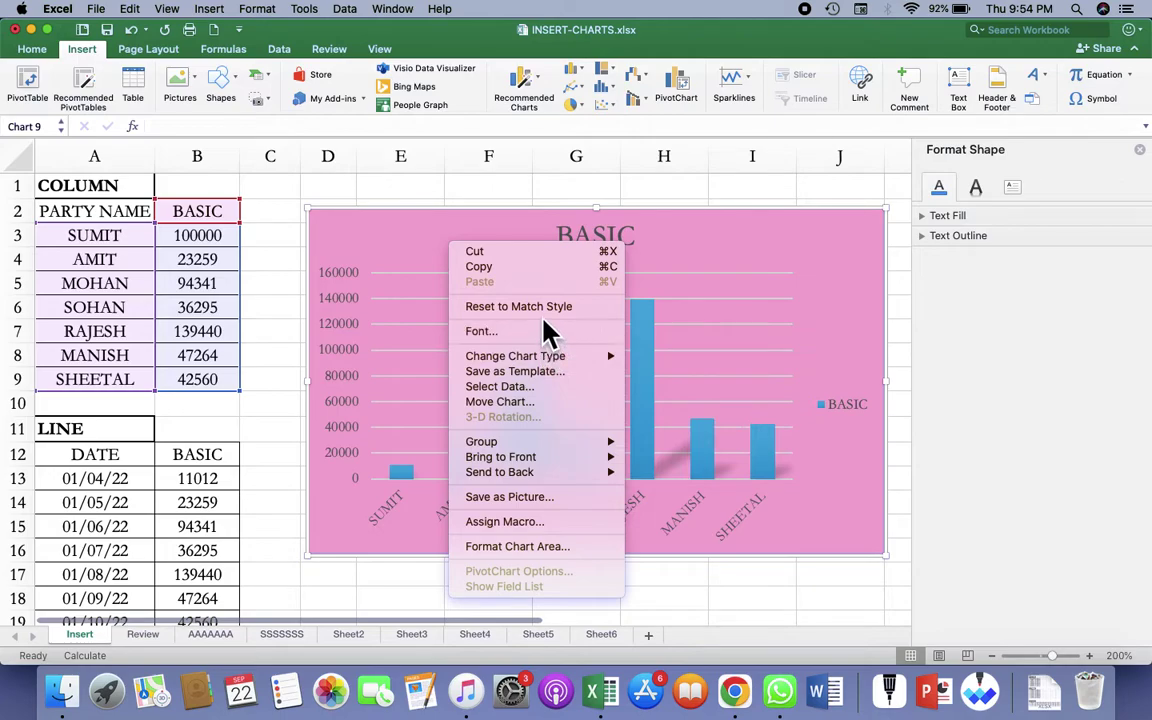
pyautogui.click(172, 283)
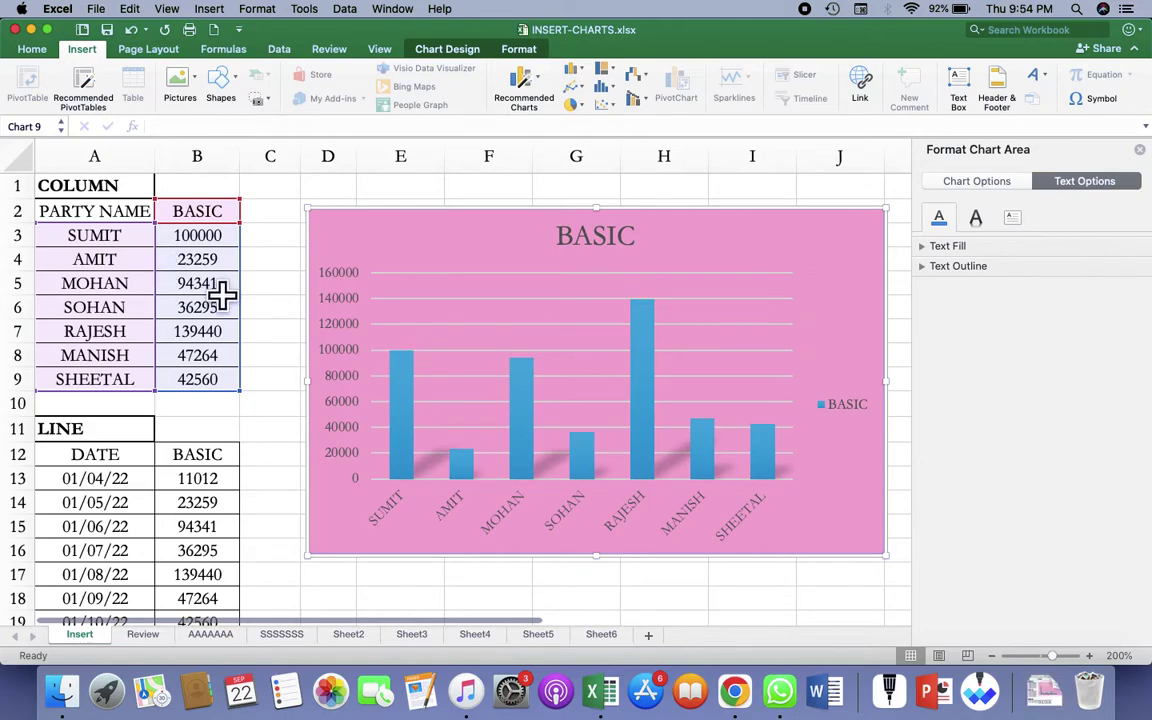
# Change SHEETAL's BASIC value in B9 to 1000000 and save the workbook.
pyautogui.click(217, 232)
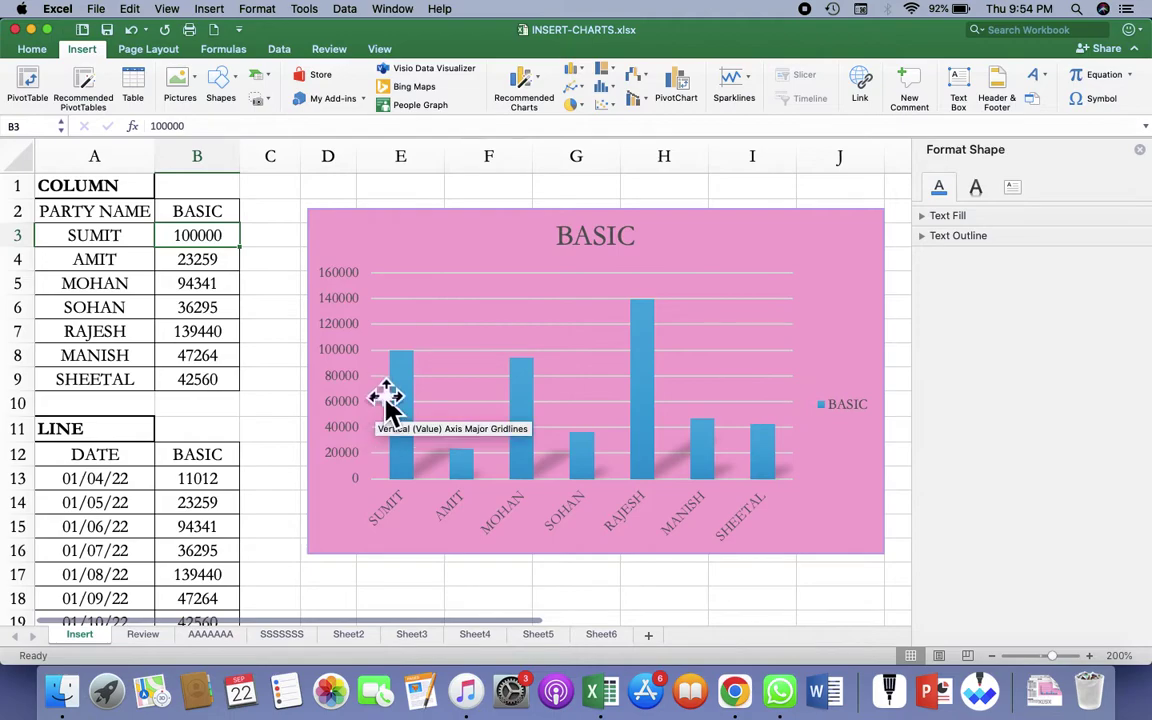
pyautogui.moveTo(395, 405)
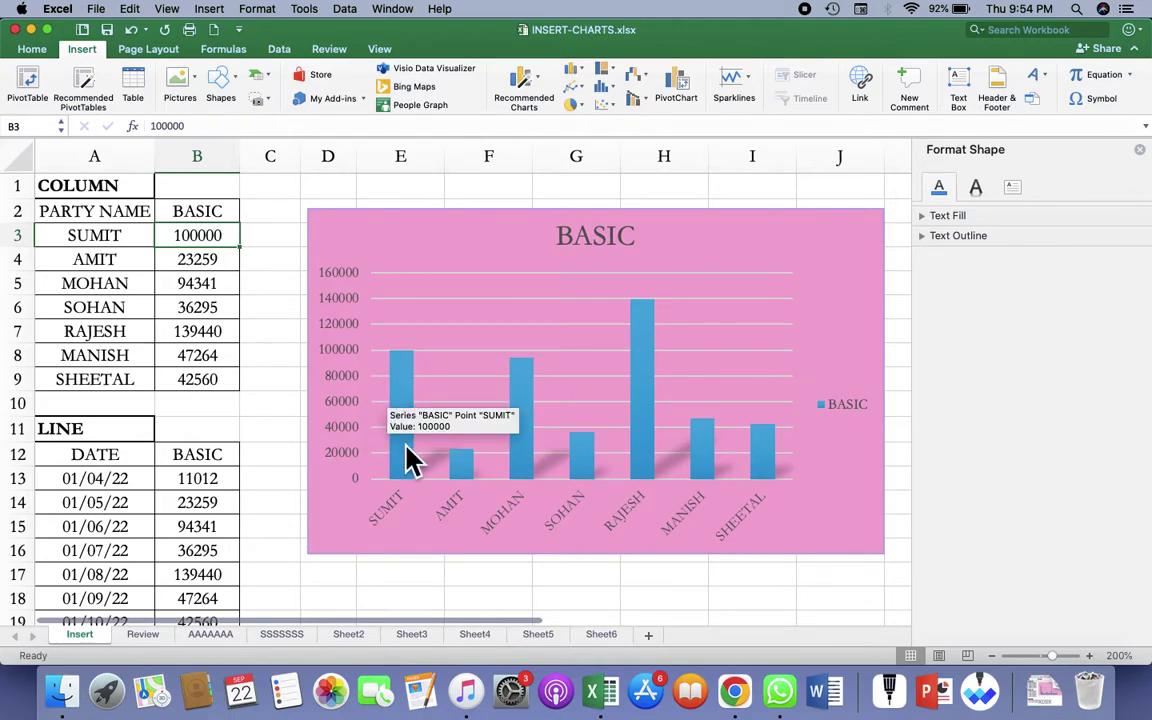
pyautogui.click(213, 380)
pyautogui.moveTo(458, 458)
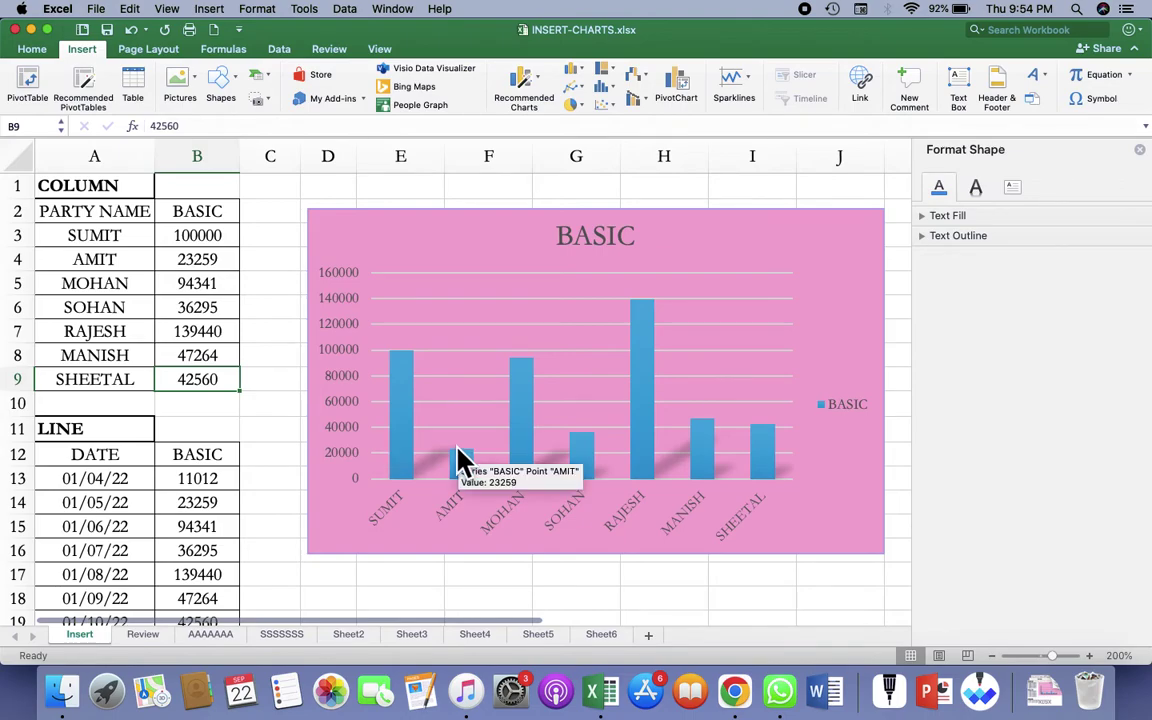
pyautogui.write('100000')
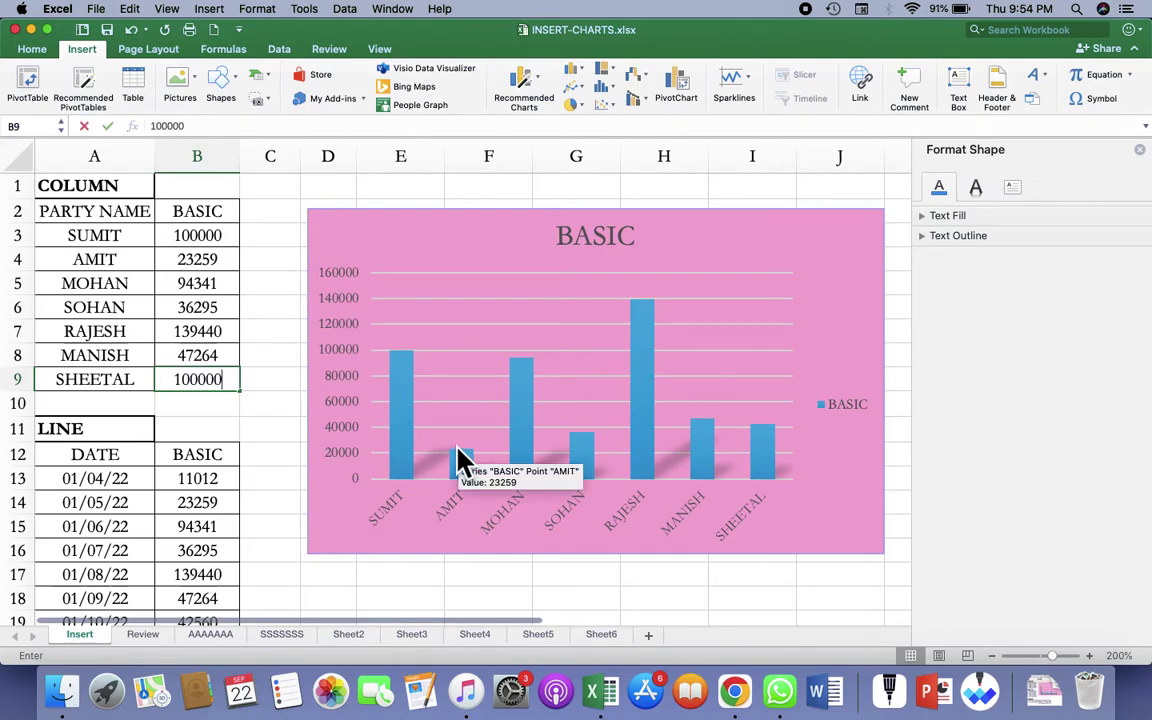
pyautogui.click(449, 397)
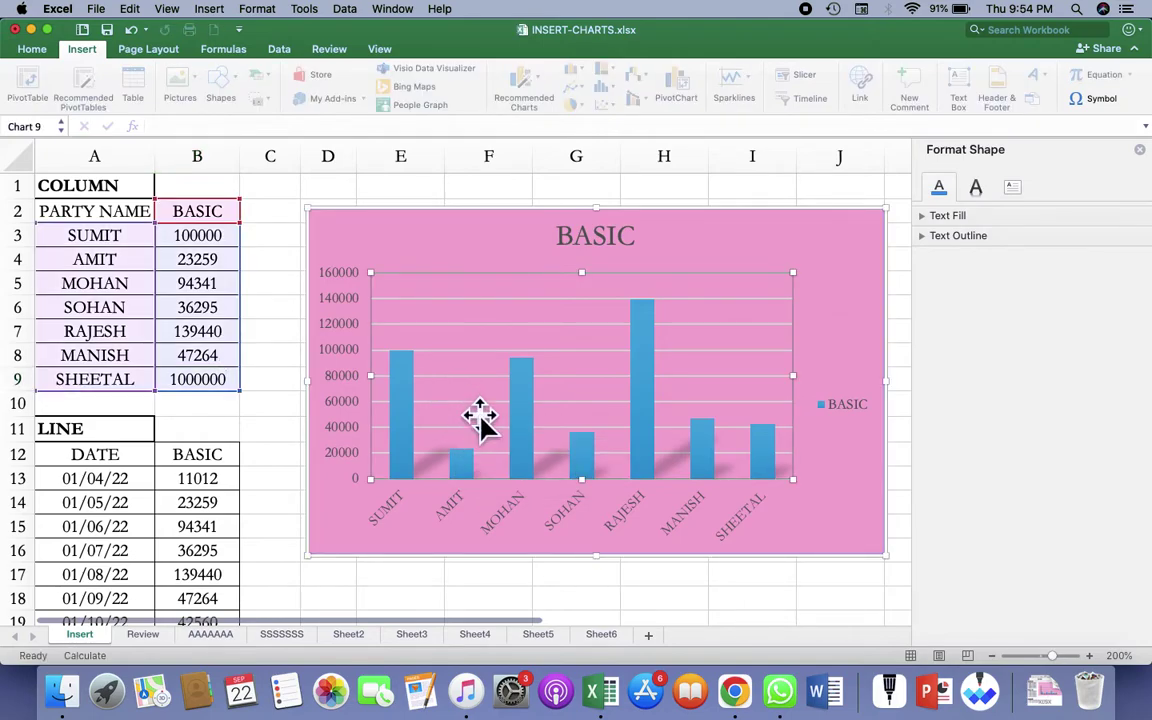
pyautogui.click(490, 430)
pyautogui.press('super+s')
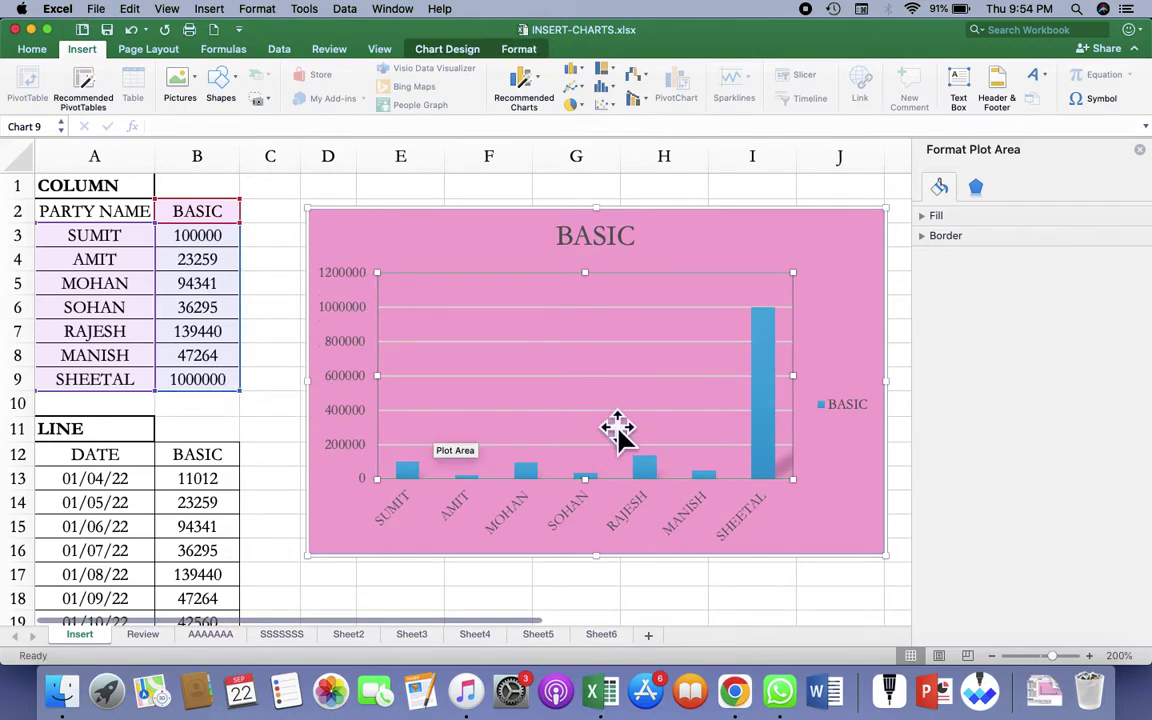
# Select the BASIC column chart's chart area and delete the chart.
pyautogui.moveTo(770, 410)
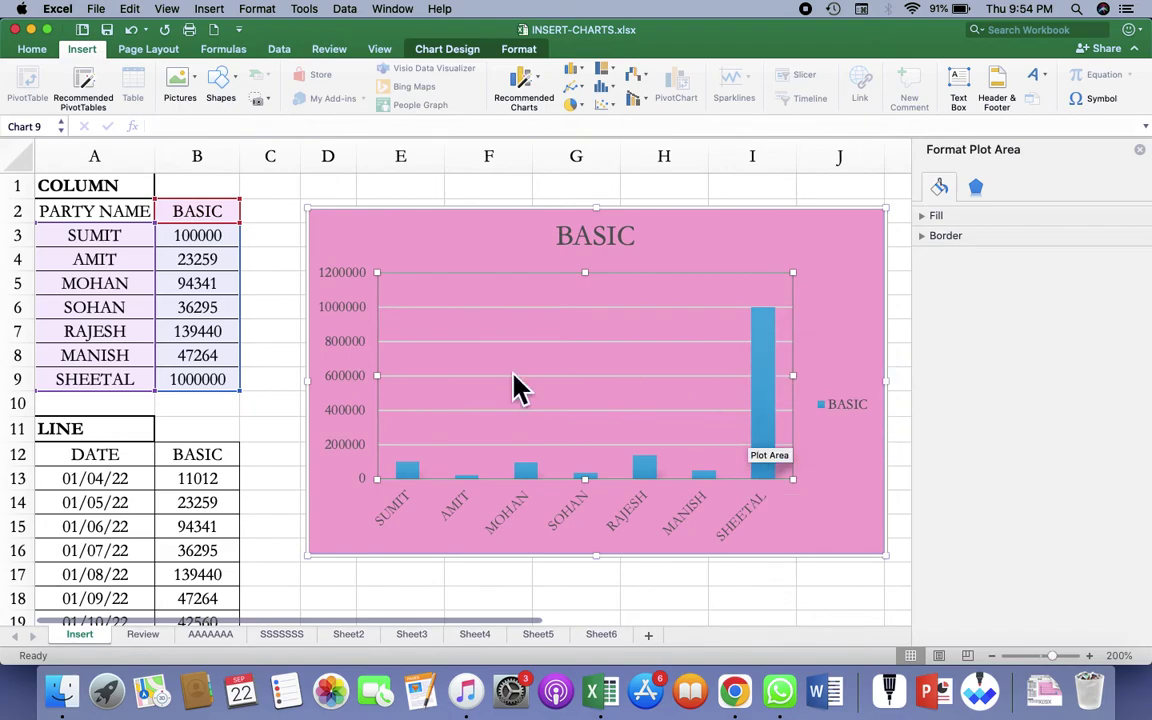
pyautogui.click(269, 292)
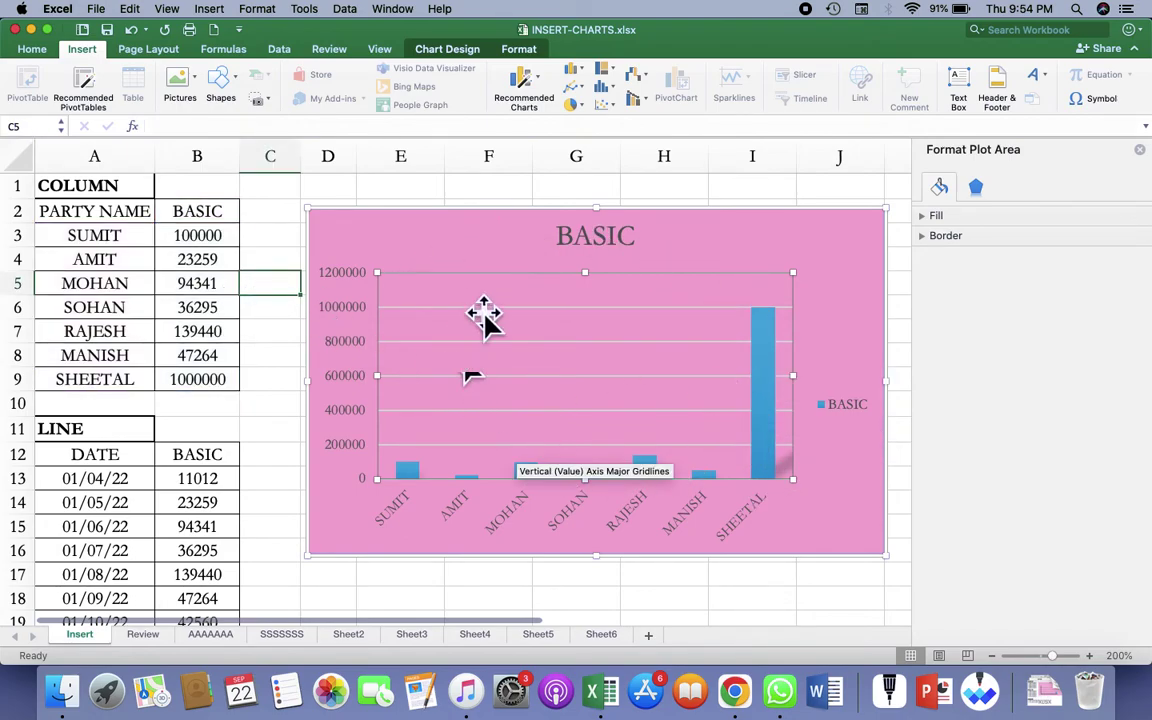
pyautogui.click(557, 452)
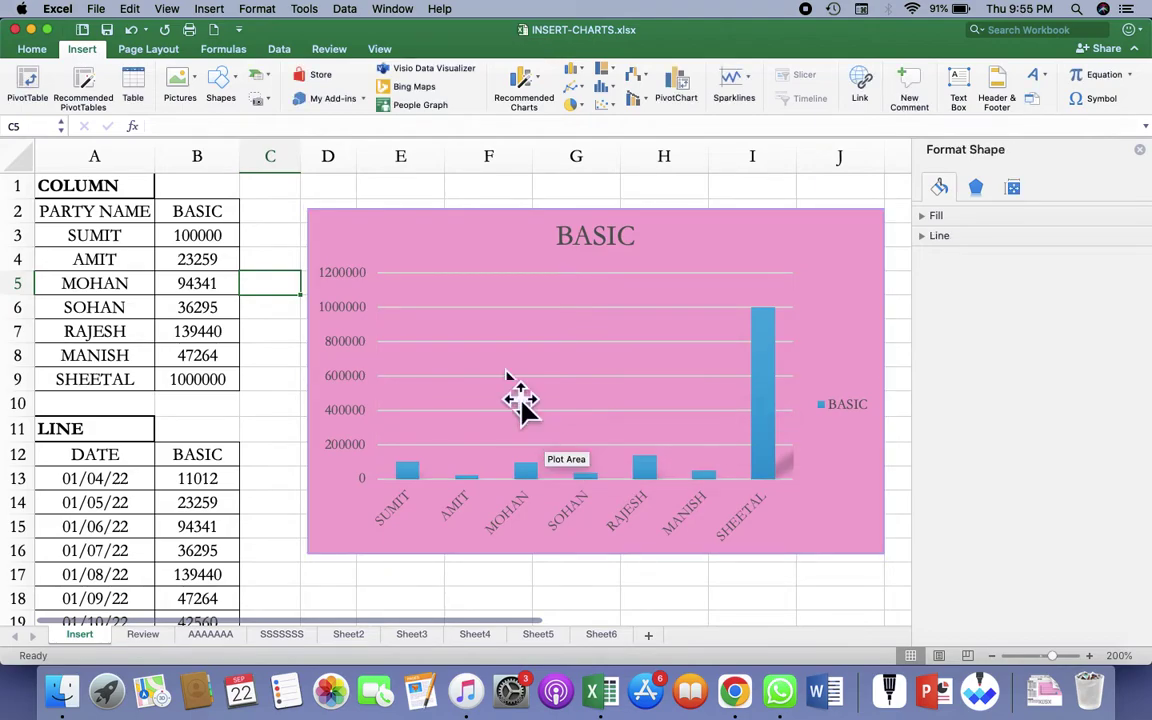
pyautogui.click(272, 452)
pyautogui.click(369, 224)
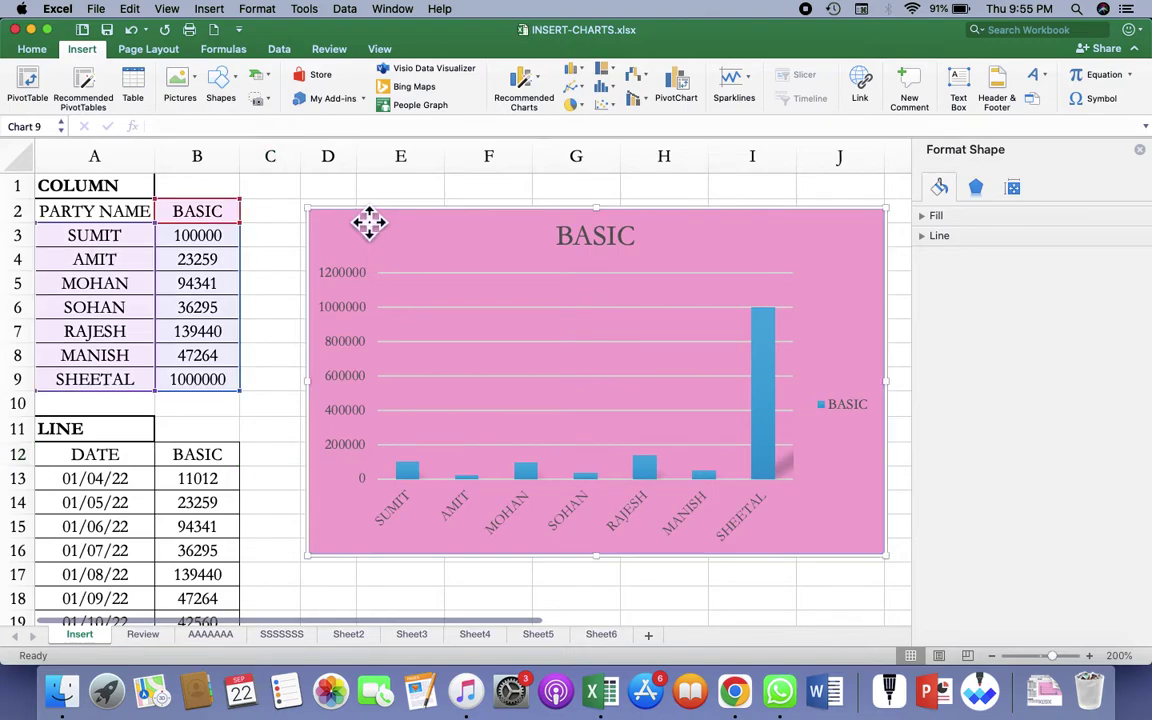
pyautogui.click(373, 437)
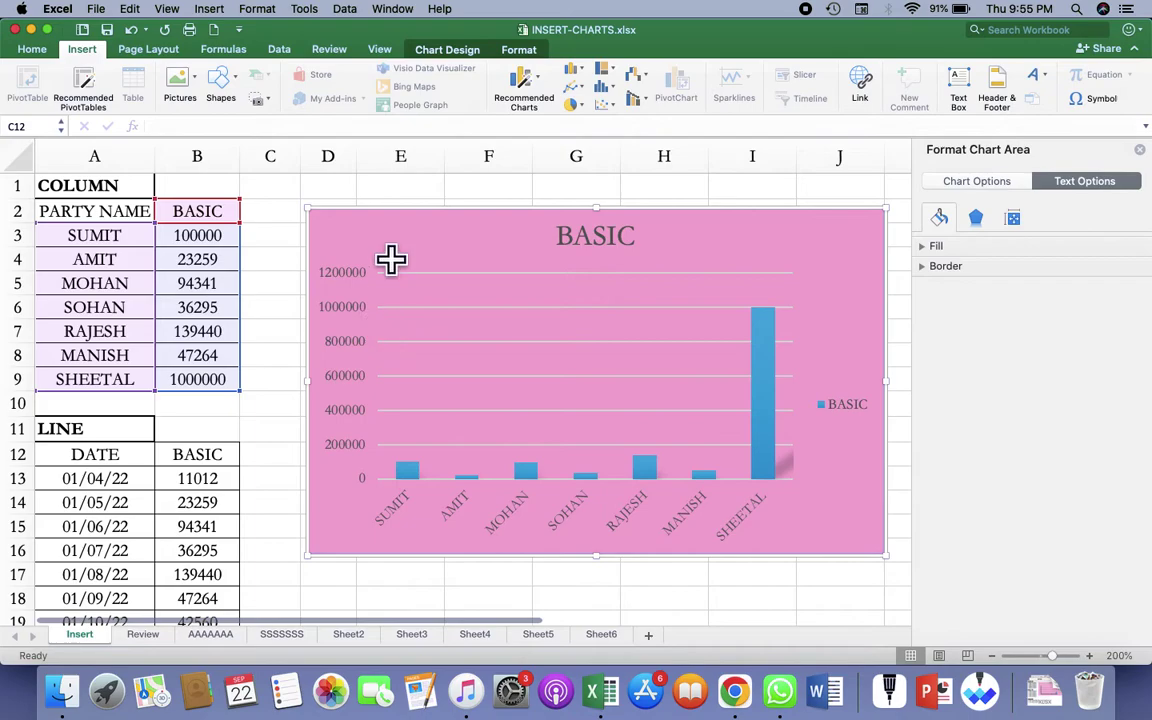
pyautogui.press('Delete')
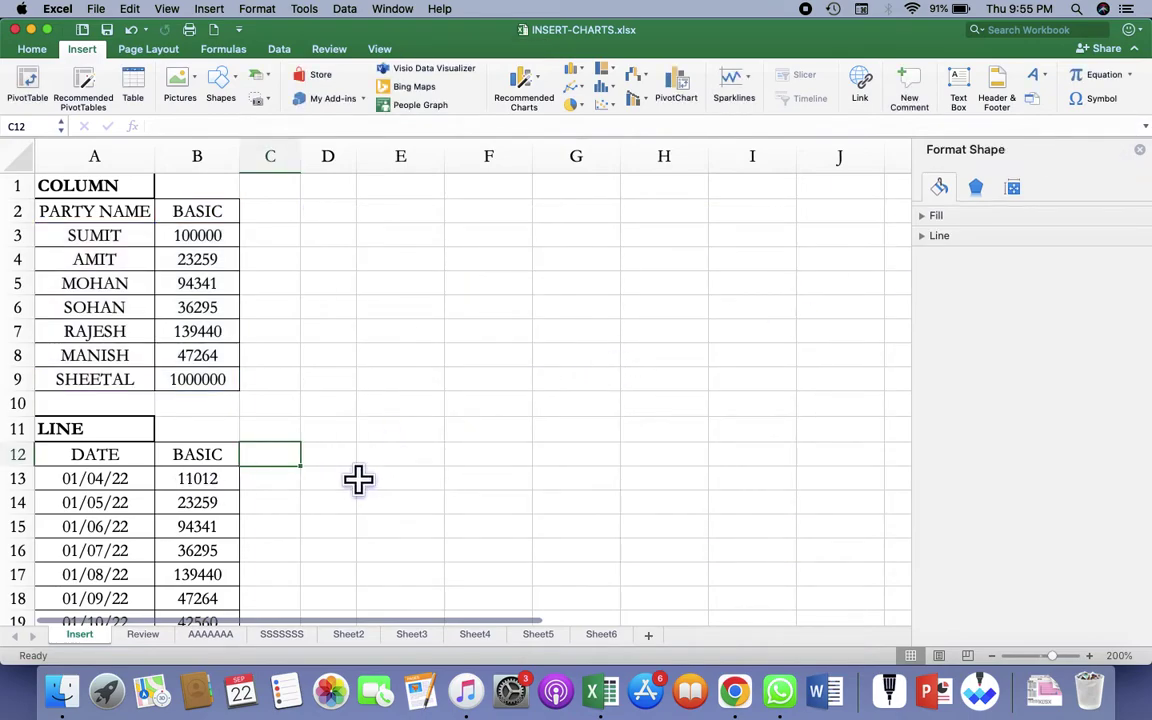
# From the LINE heading in A11, browse the pie, column and line chart galleries.
pyautogui.scroll(-3, 358, 480)
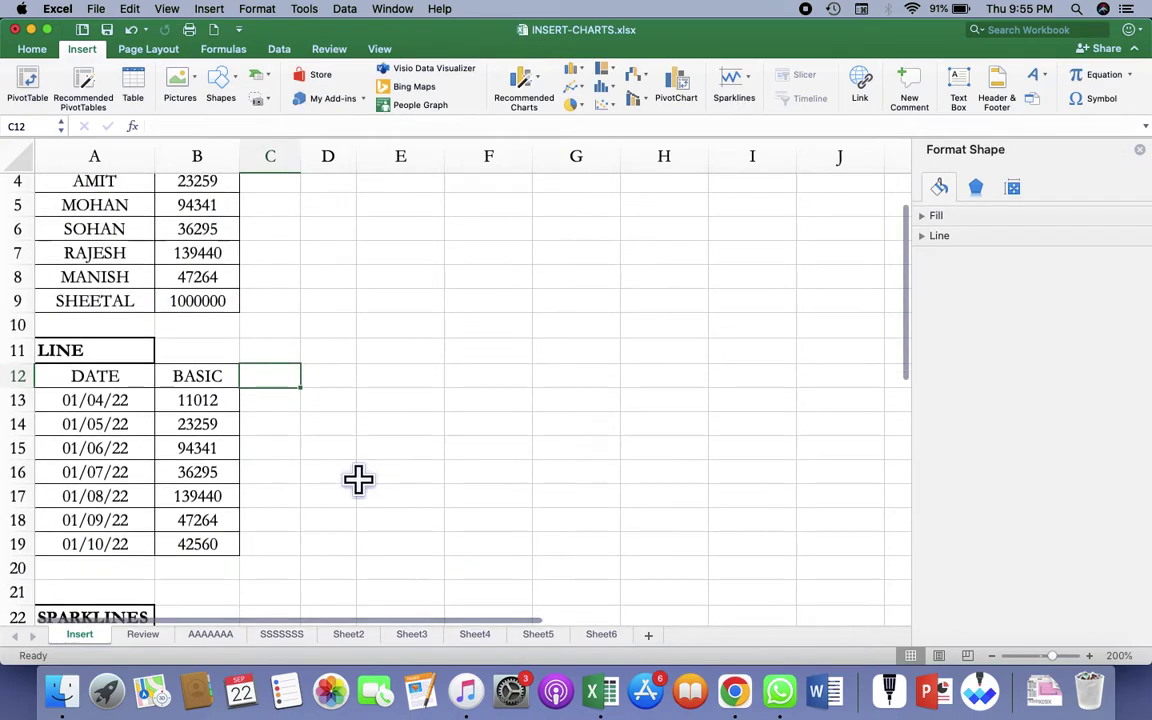
pyautogui.click(100, 350)
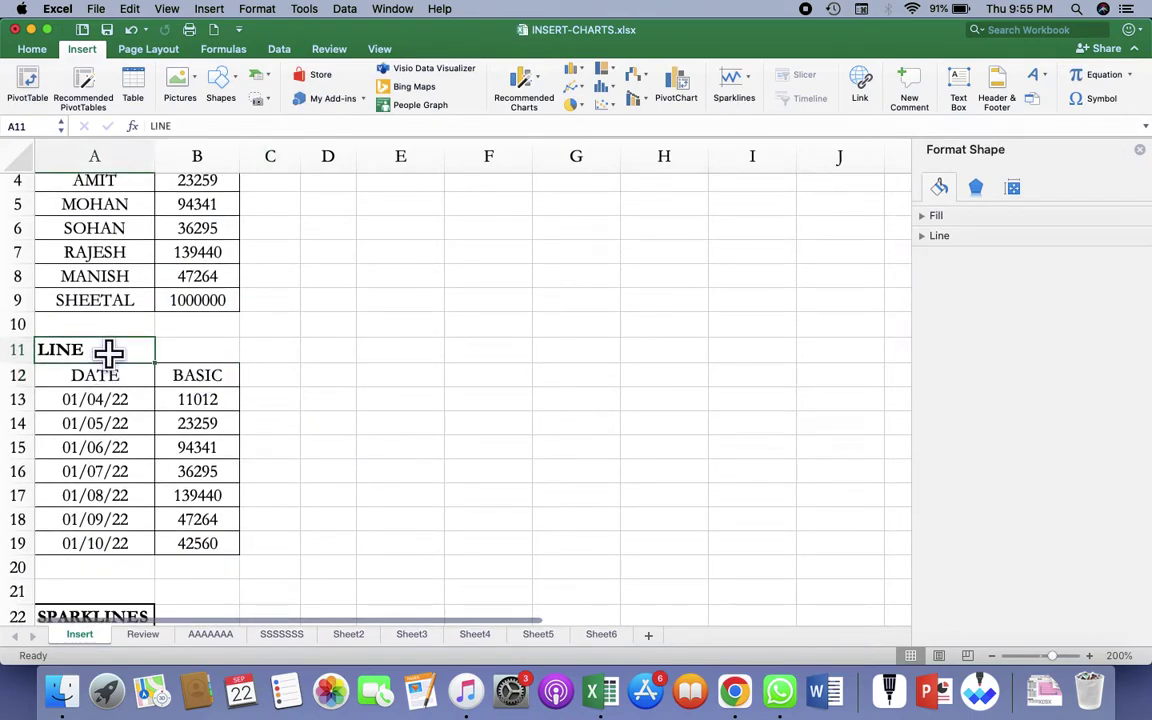
pyautogui.click(582, 103)
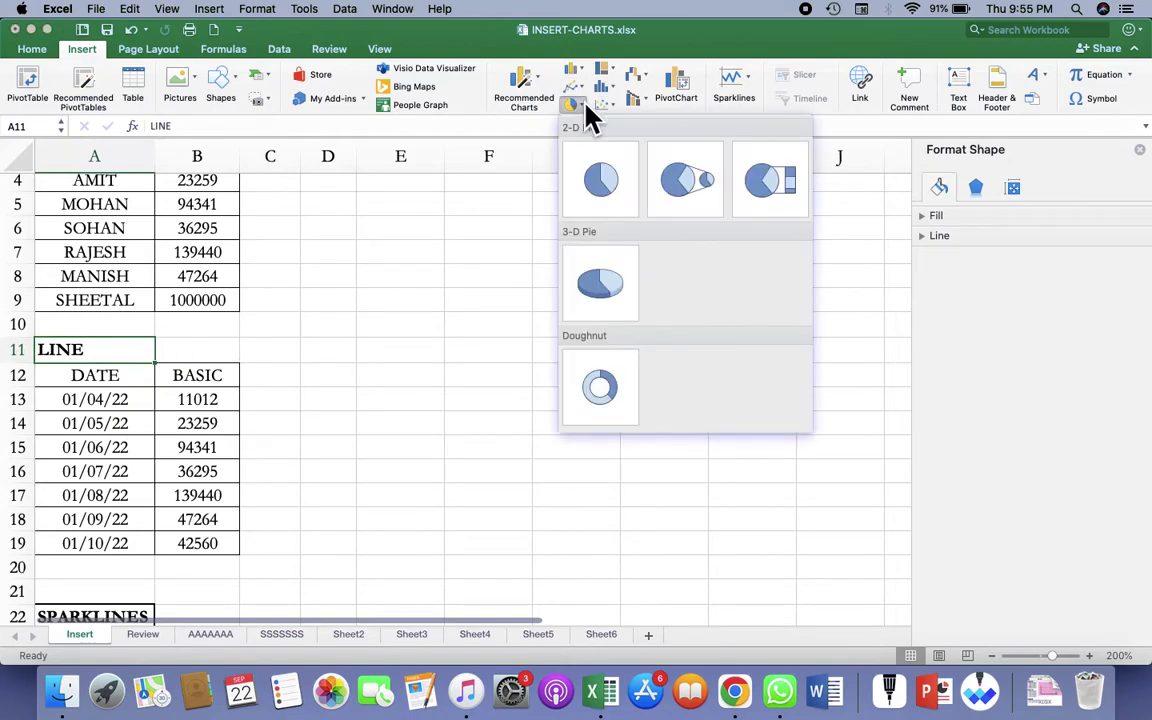
pyautogui.click(584, 68)
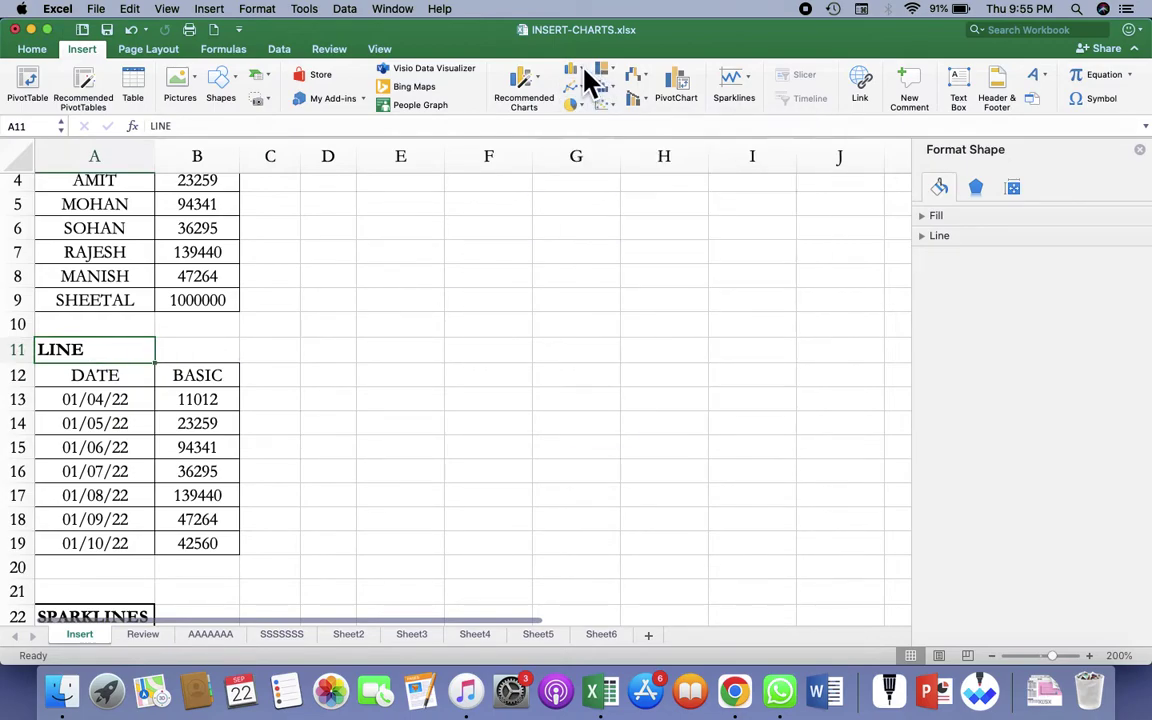
pyautogui.click(590, 80)
pyautogui.press('Escape')
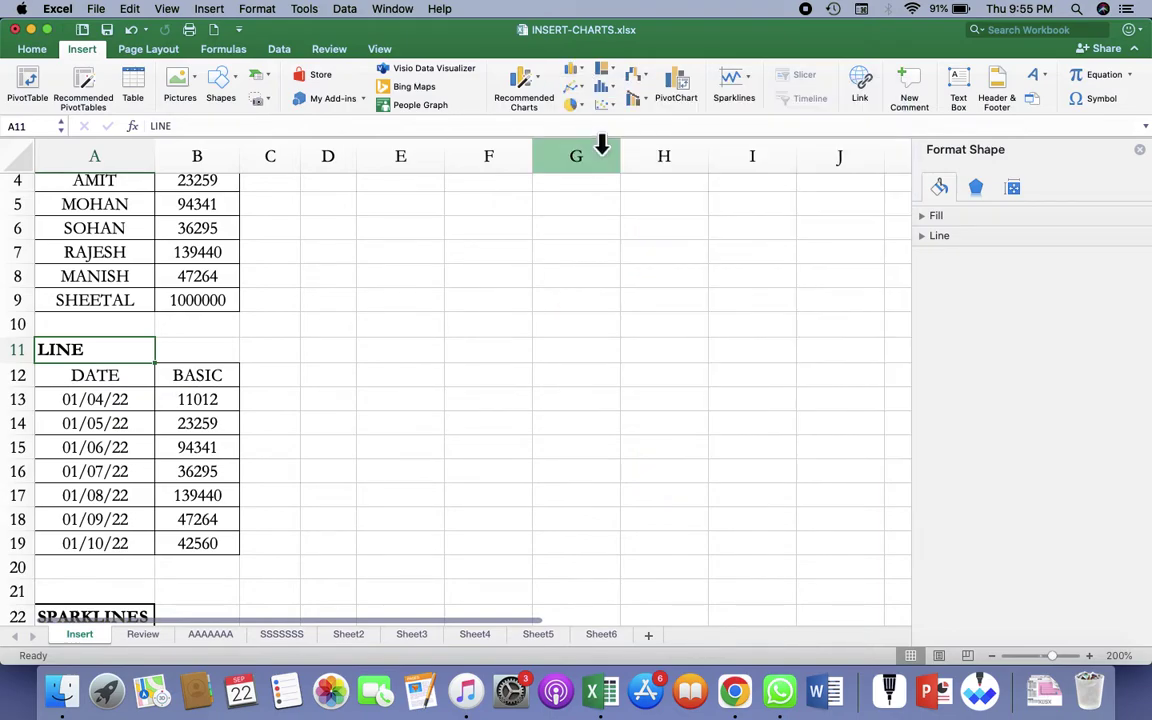
pyautogui.click(582, 91)
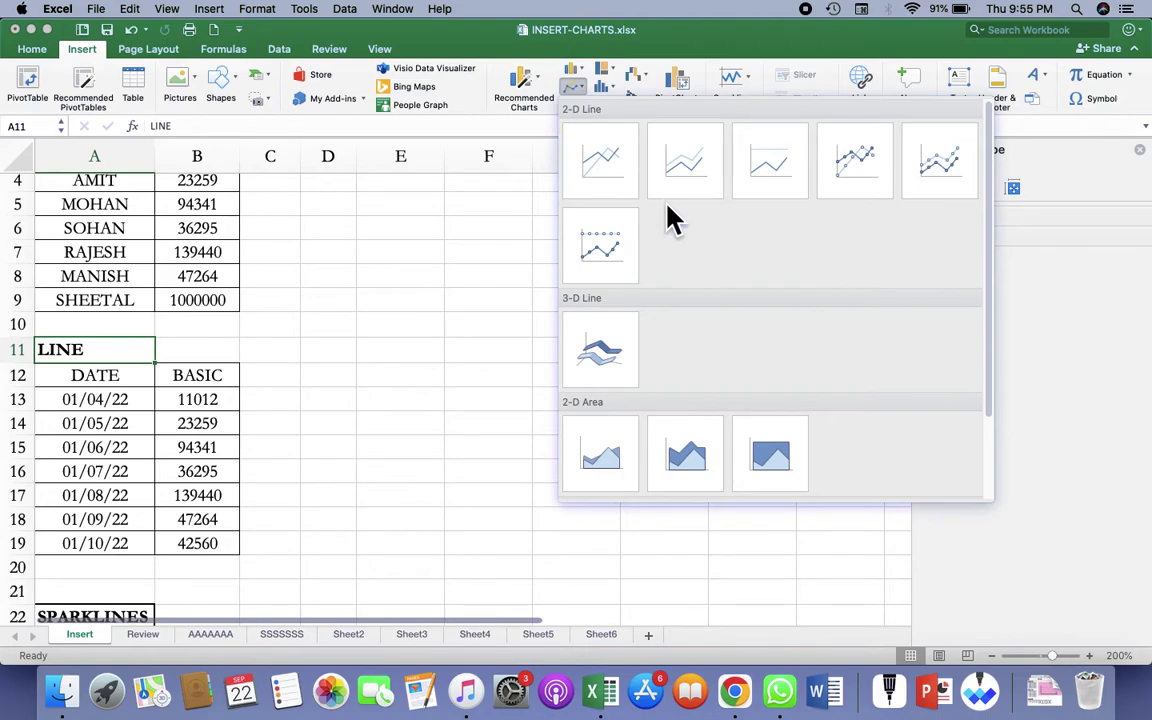
pyautogui.press('Escape')
# Insert a plain 2-D line chart of A12:B19 and move it right of the table.
pyautogui.moveTo(116, 375); pyautogui.dragTo(205, 540)
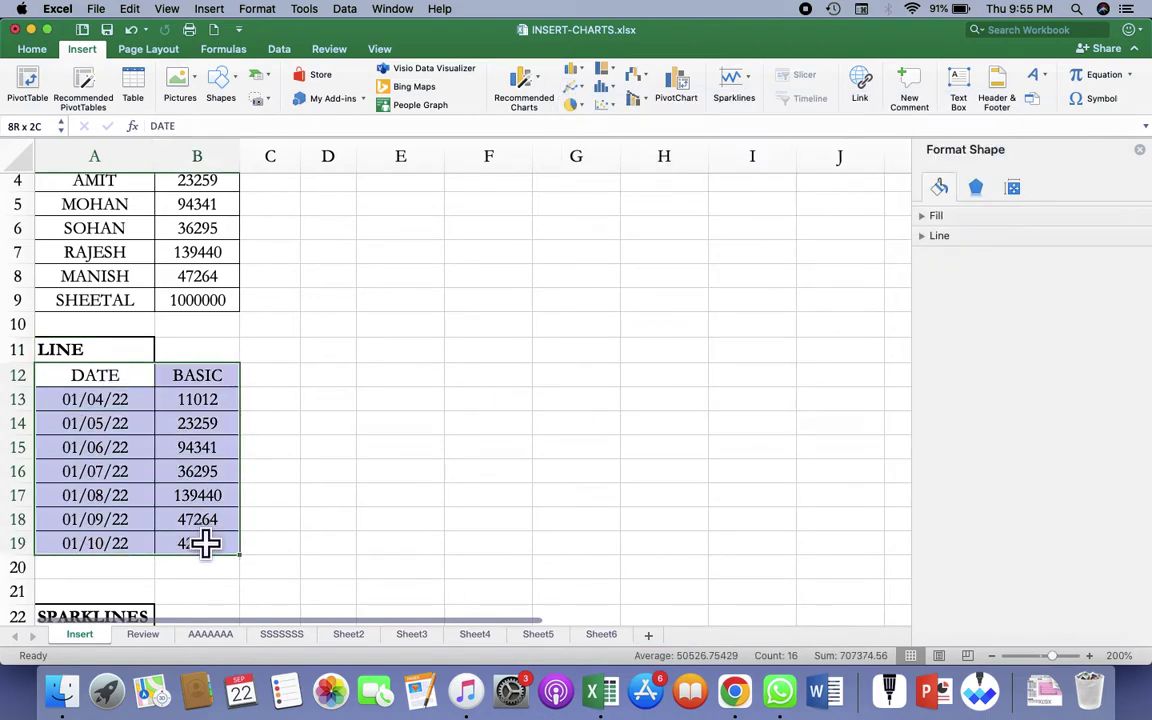
pyautogui.click(587, 87)
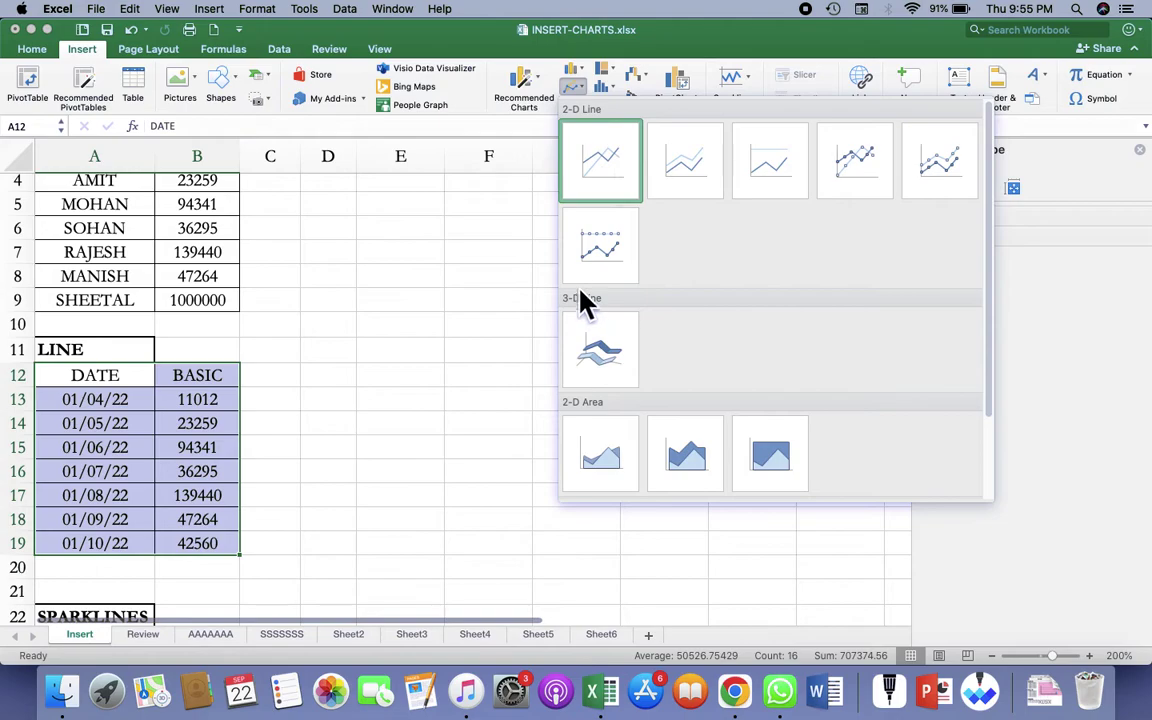
pyautogui.click(600, 163)
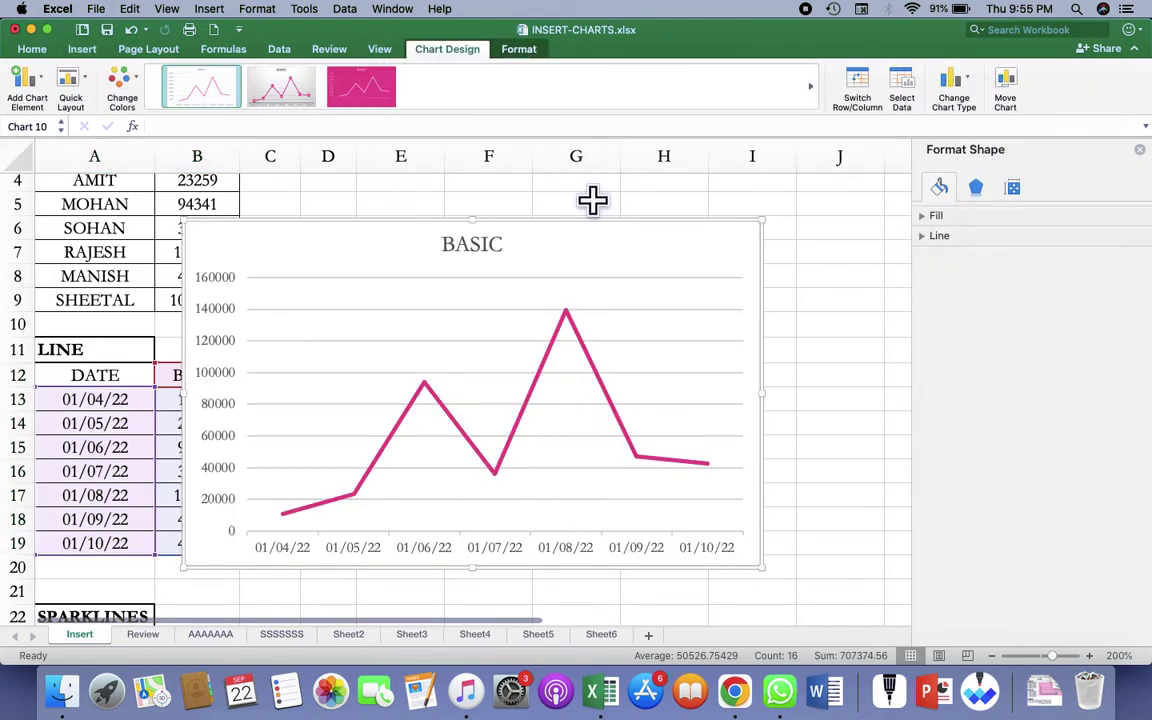
pyautogui.moveTo(660, 241)
pyautogui.mouseDown()
pyautogui.moveTo(729, 251)
pyautogui.moveTo(683, 240)
pyautogui.mouseUp()
# Apply the chart style with a gradient background, bold title and labelled circular markers.
pyautogui.click(482, 113)
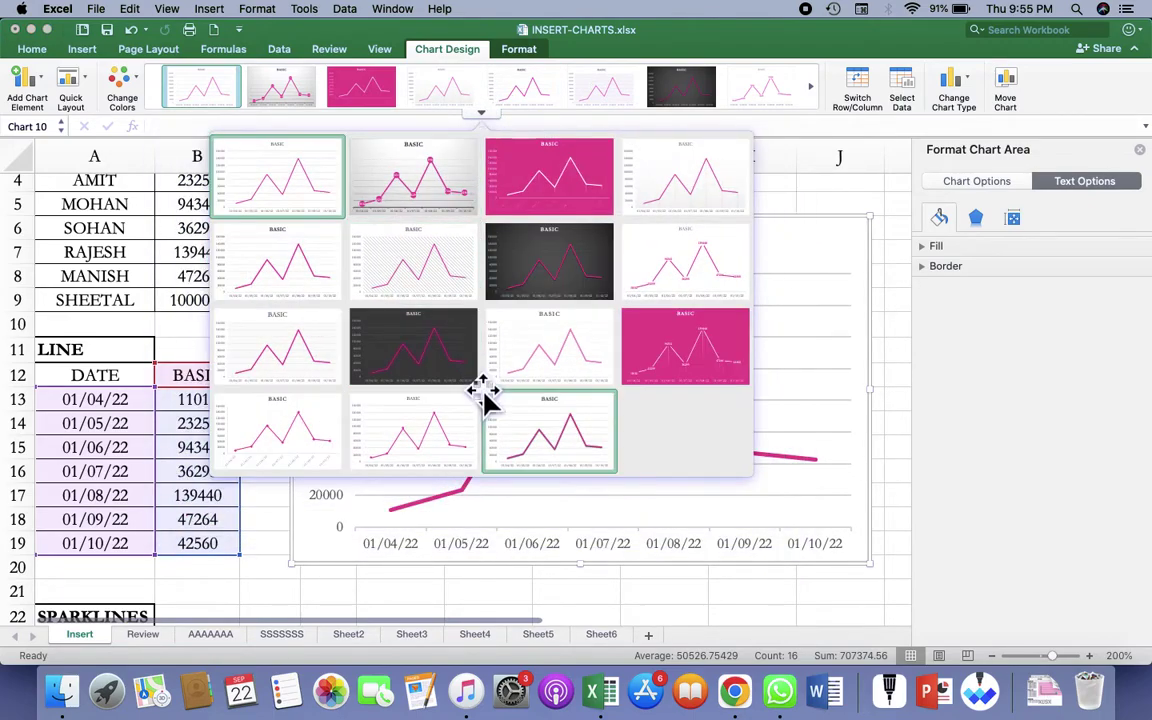
pyautogui.click(450, 180)
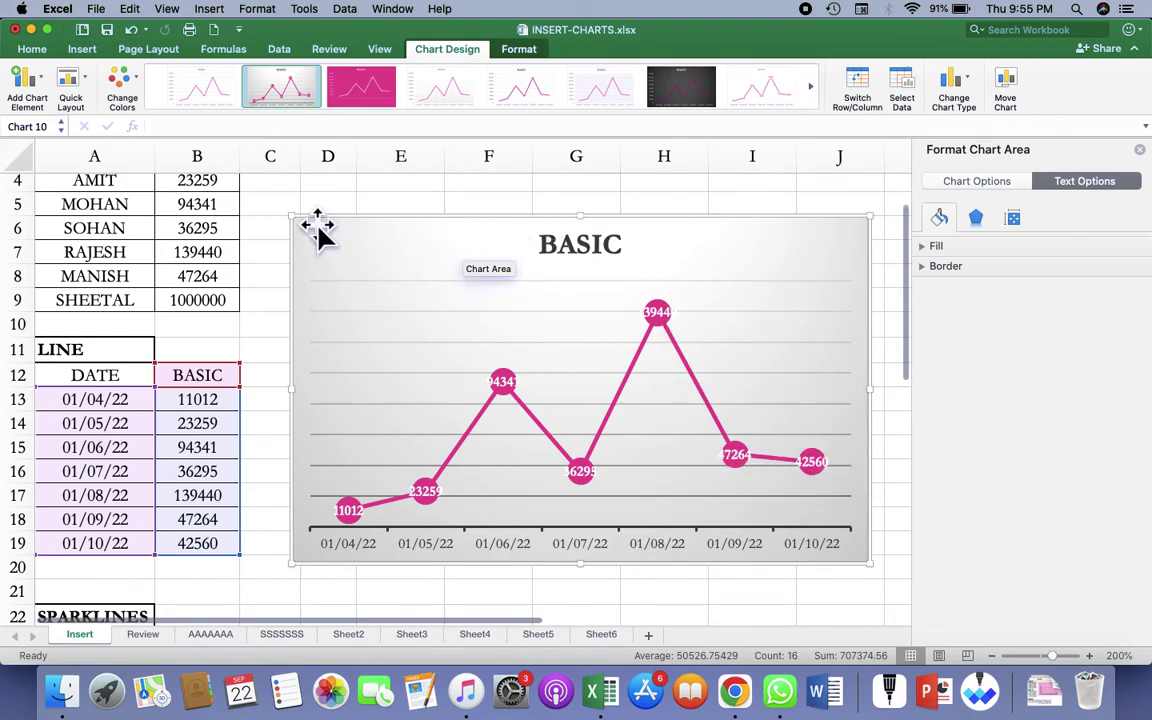
pyautogui.click(31, 78)
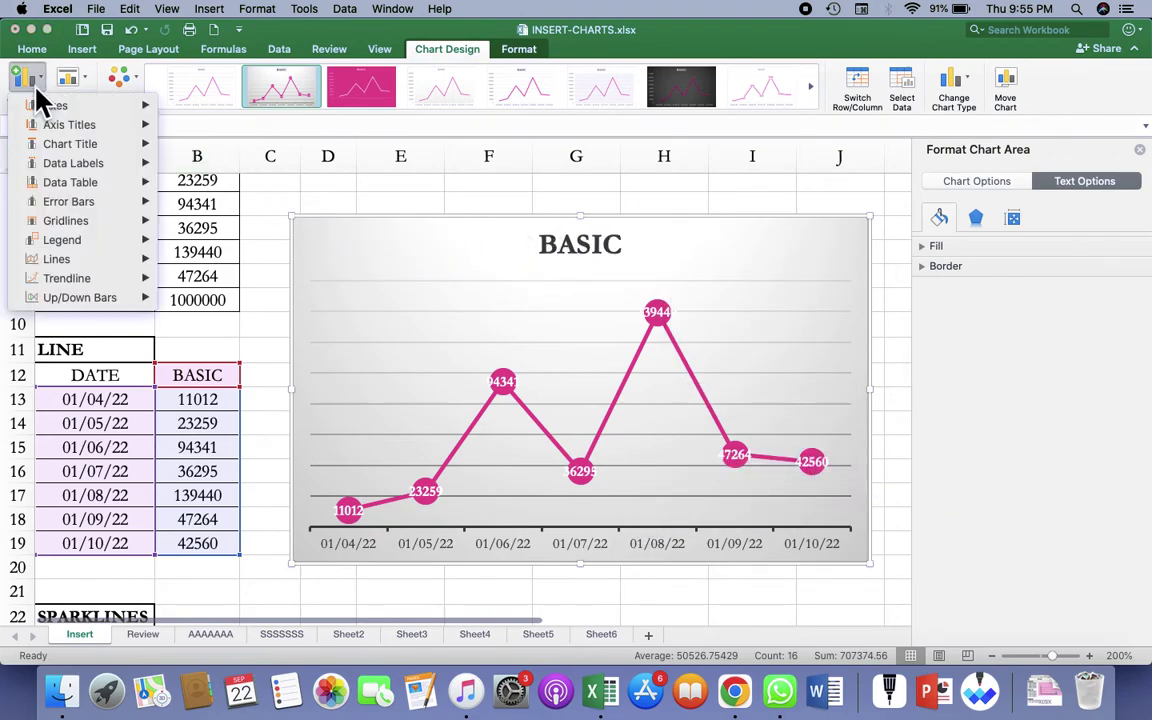
# Add an 'Axis Title' placeholder and a 0–160000 primary vertical axis to the BASIC chart.
pyautogui.moveTo(105, 143)
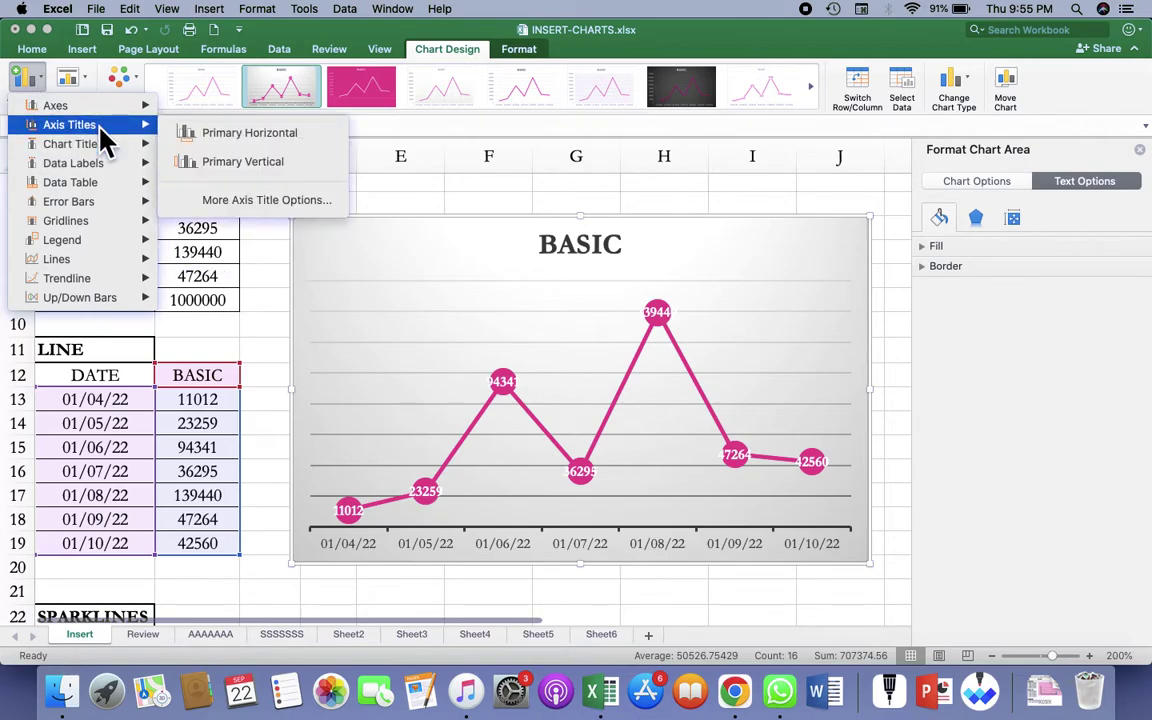
pyautogui.click(386, 404)
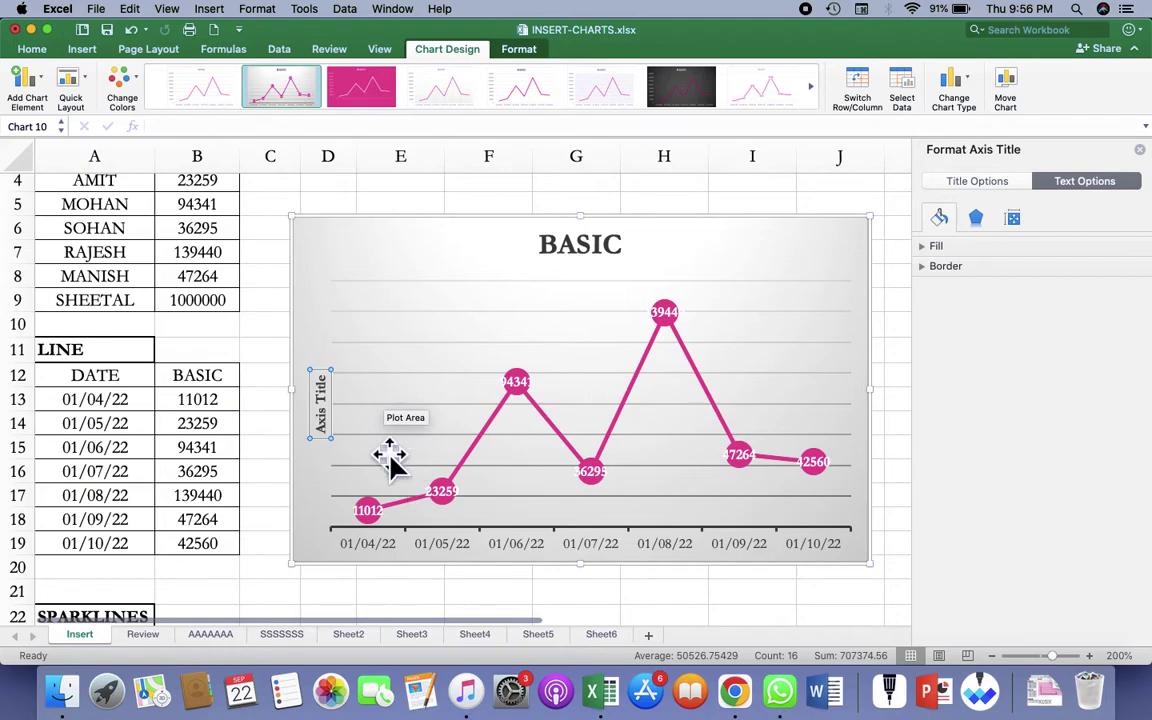
pyautogui.click(28, 88)
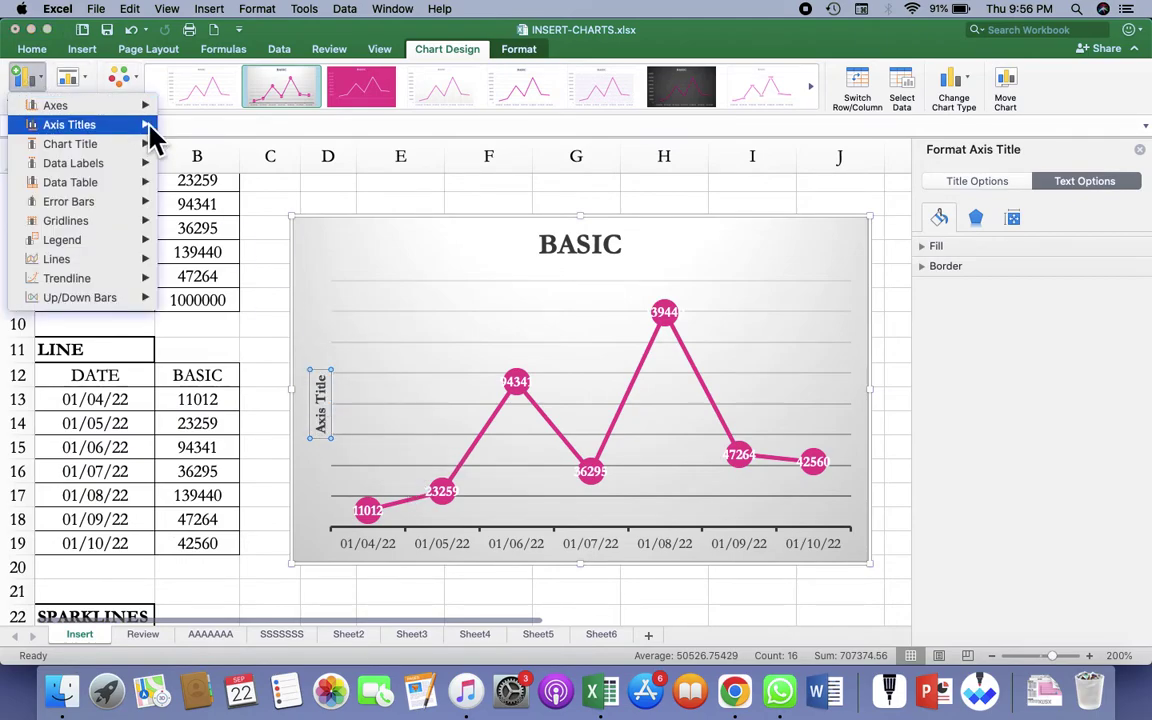
pyautogui.moveTo(150, 133)
pyautogui.moveTo(145, 108)
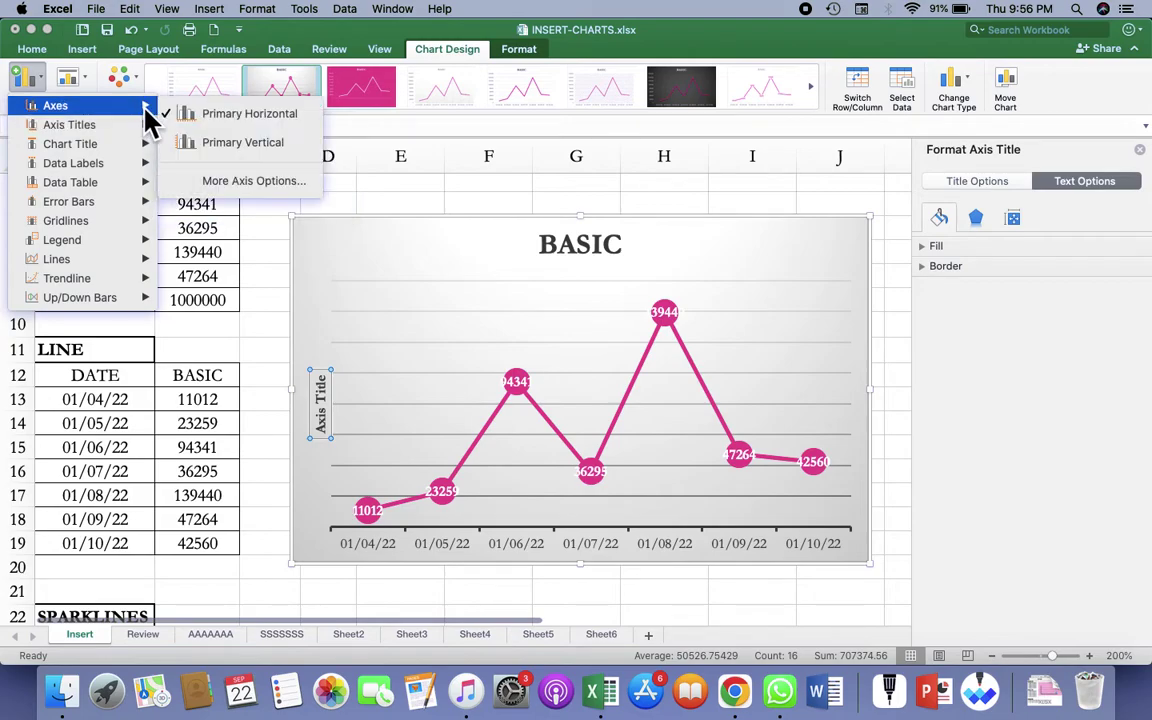
pyautogui.click(240, 150)
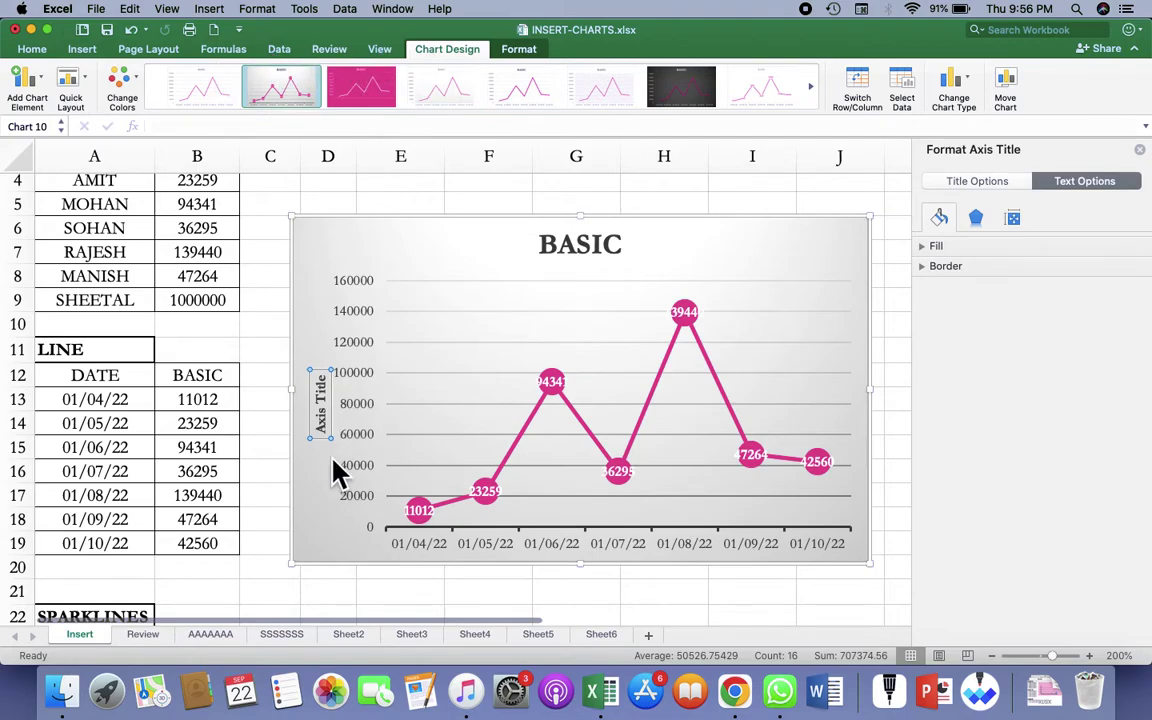
pyautogui.scroll(1, 273, 543)
pyautogui.click(392, 368)
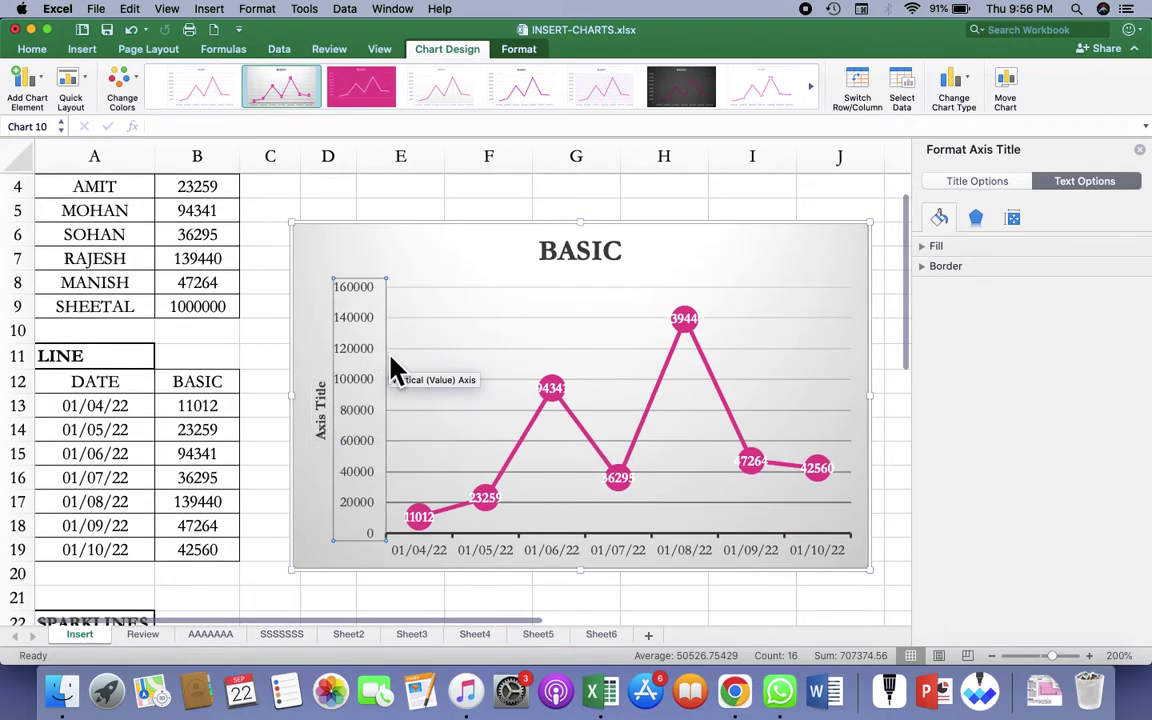
pyautogui.click(314, 228)
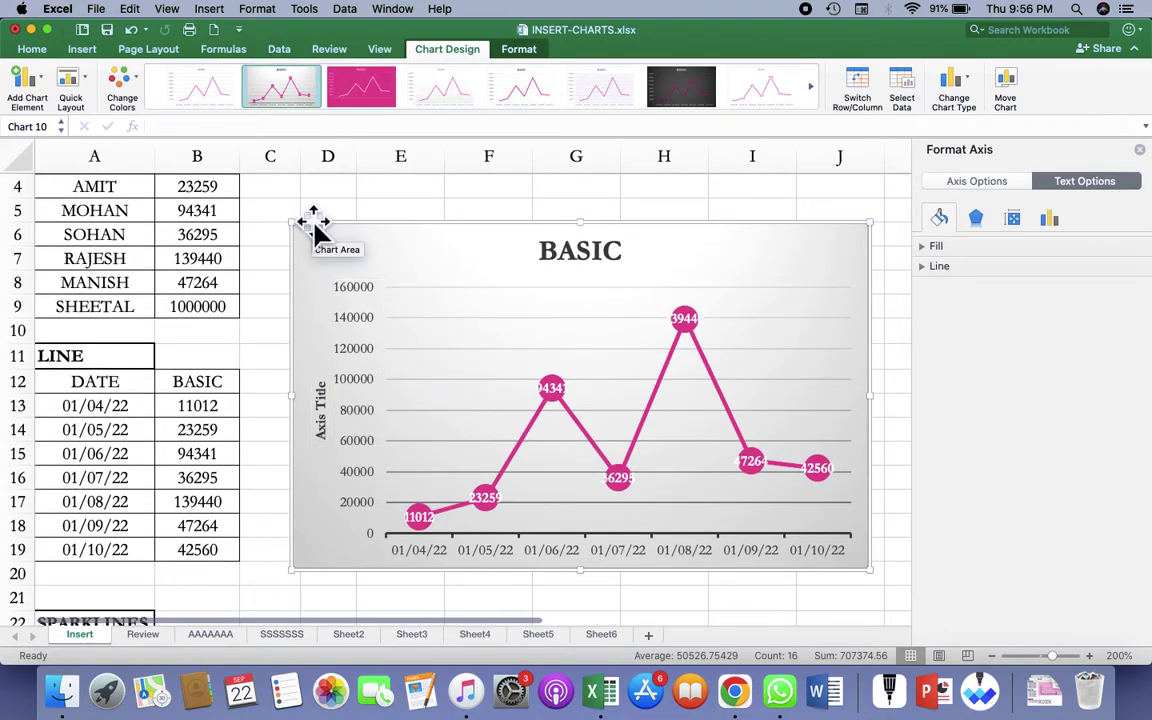
# Delete the vertical value axis, then the BASIC chart, and return to the worksheet.
pyautogui.press('Delete')
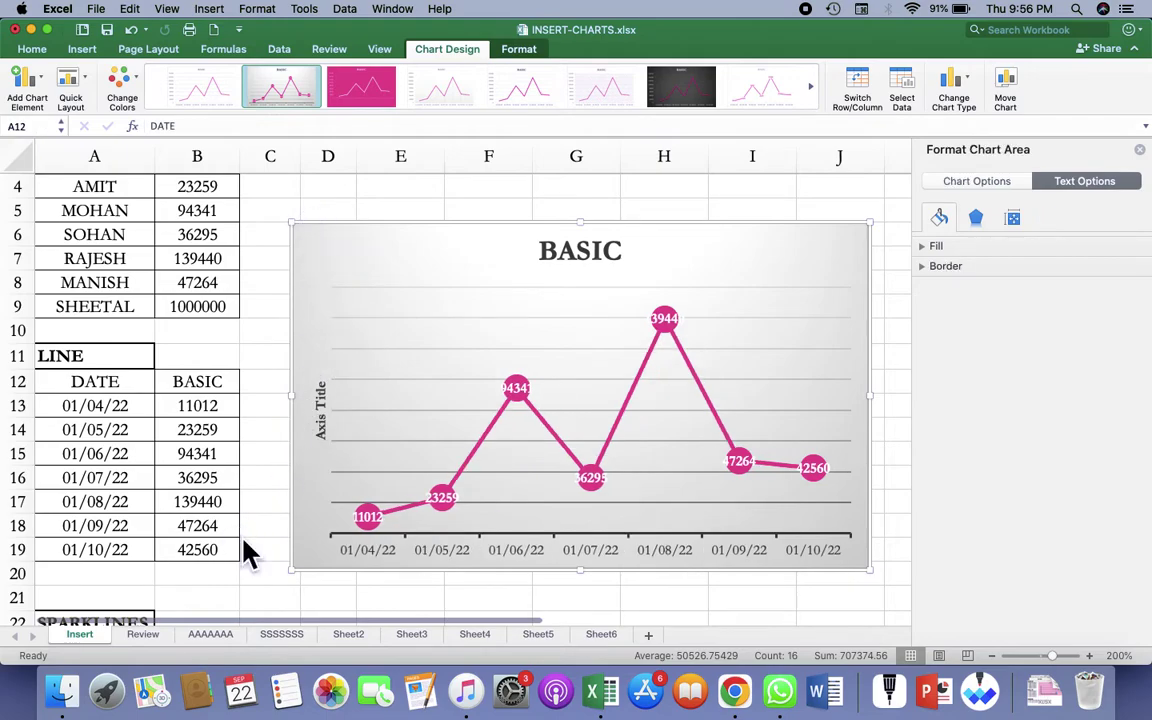
pyautogui.click(324, 212)
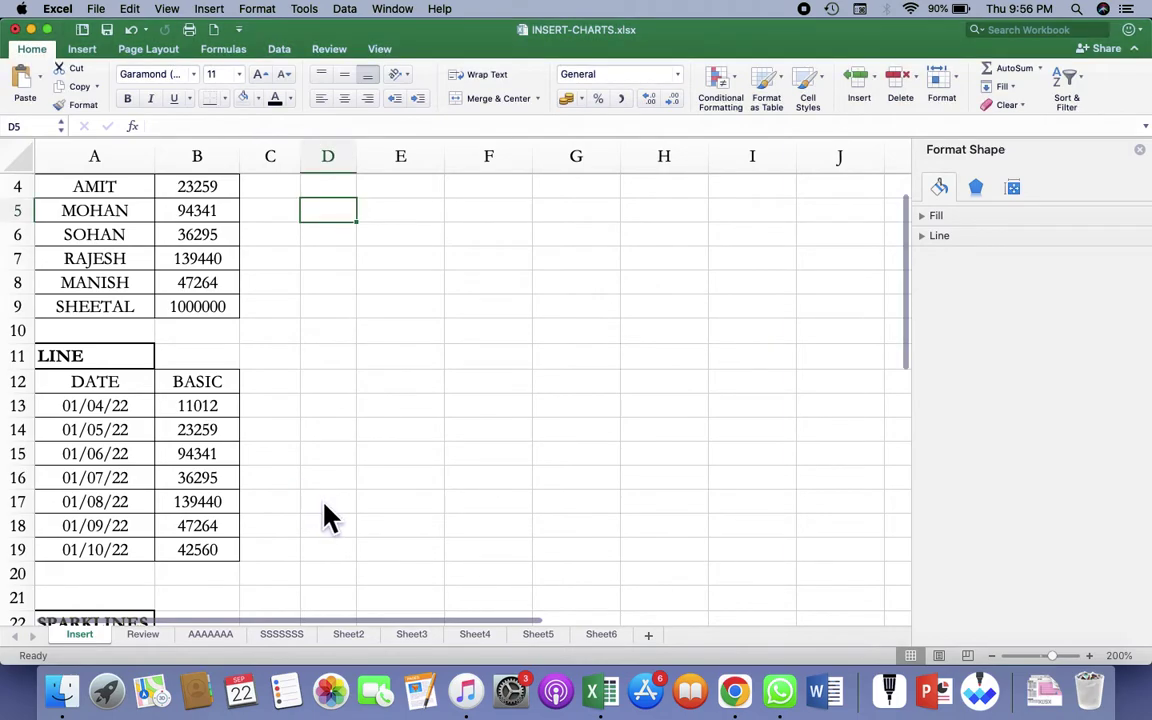
# Scroll to the SPARKLINES table, select its heading in A22, and show the Insert tools.
pyautogui.click(334, 458)
pyautogui.scroll(-5, 332, 477)
pyautogui.scroll(-3, 331, 477)
pyautogui.scroll(5, 304, 470)
pyautogui.scroll(1, 304, 470)
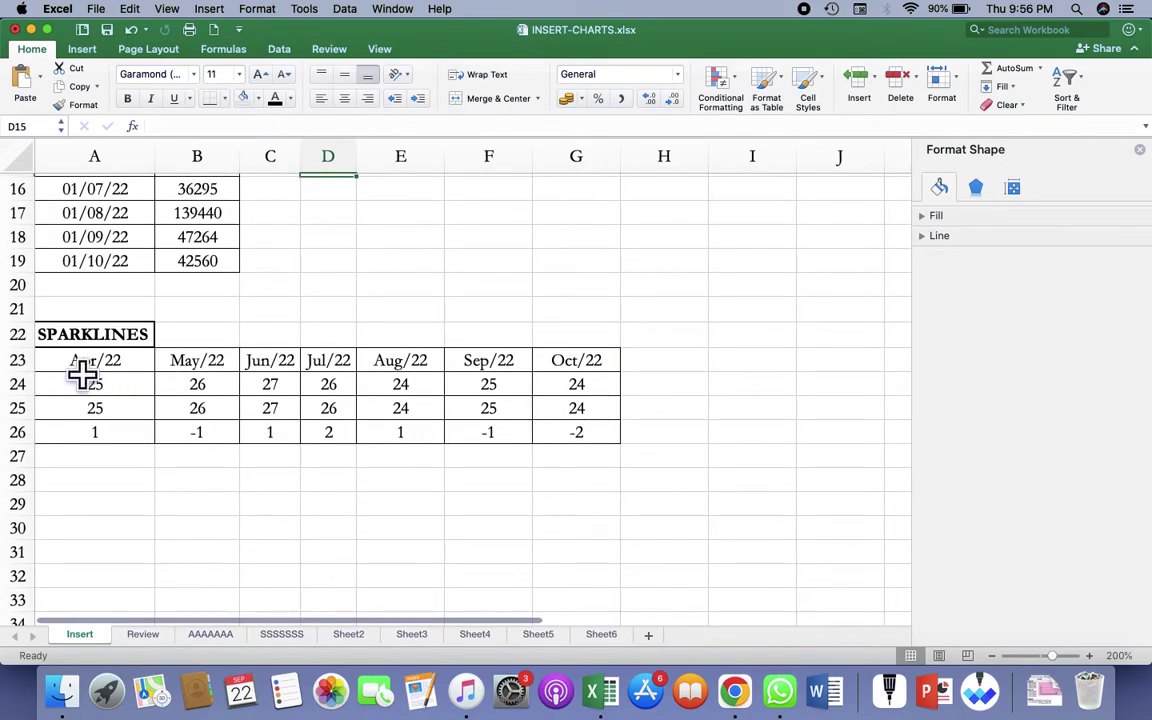
pyautogui.click(118, 333)
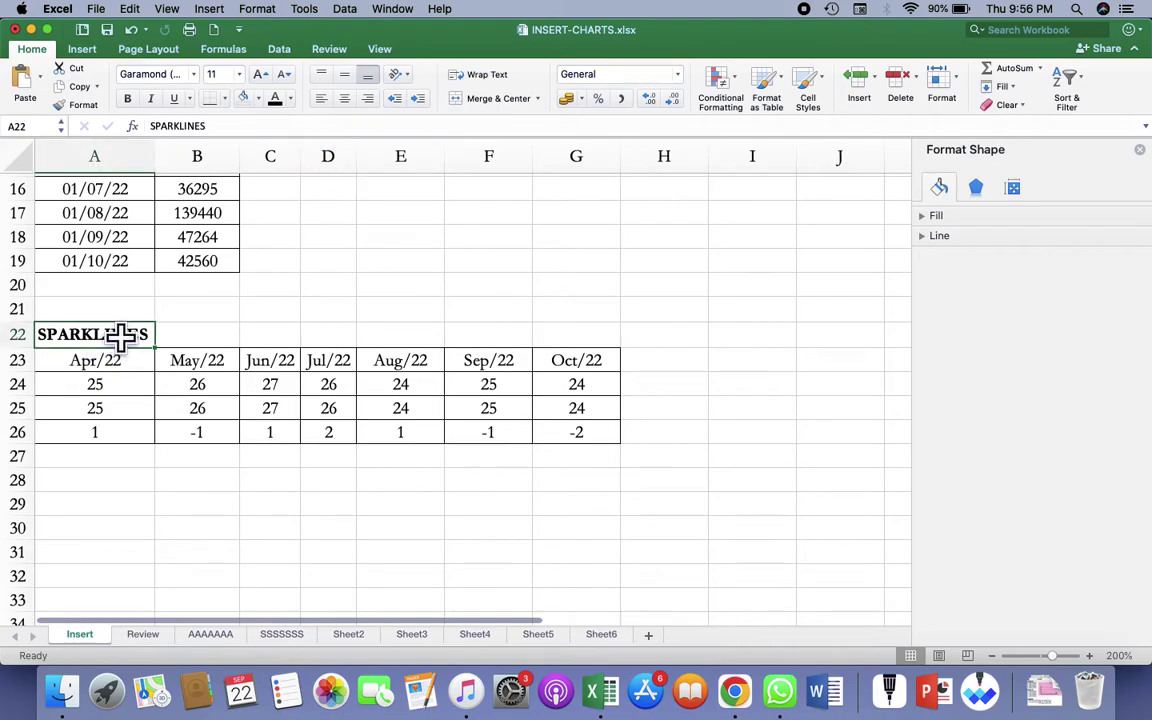
pyautogui.click(89, 52)
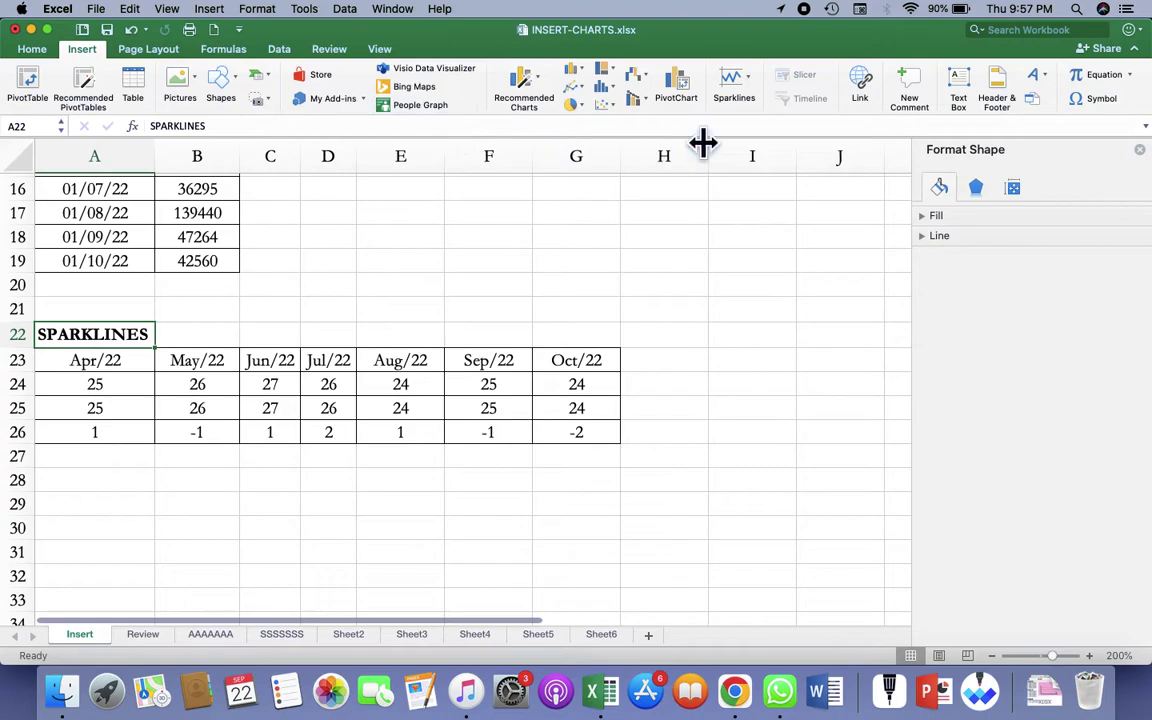
# Try a sparkline type, then move the active cell to H24.
pyautogui.click(747, 87)
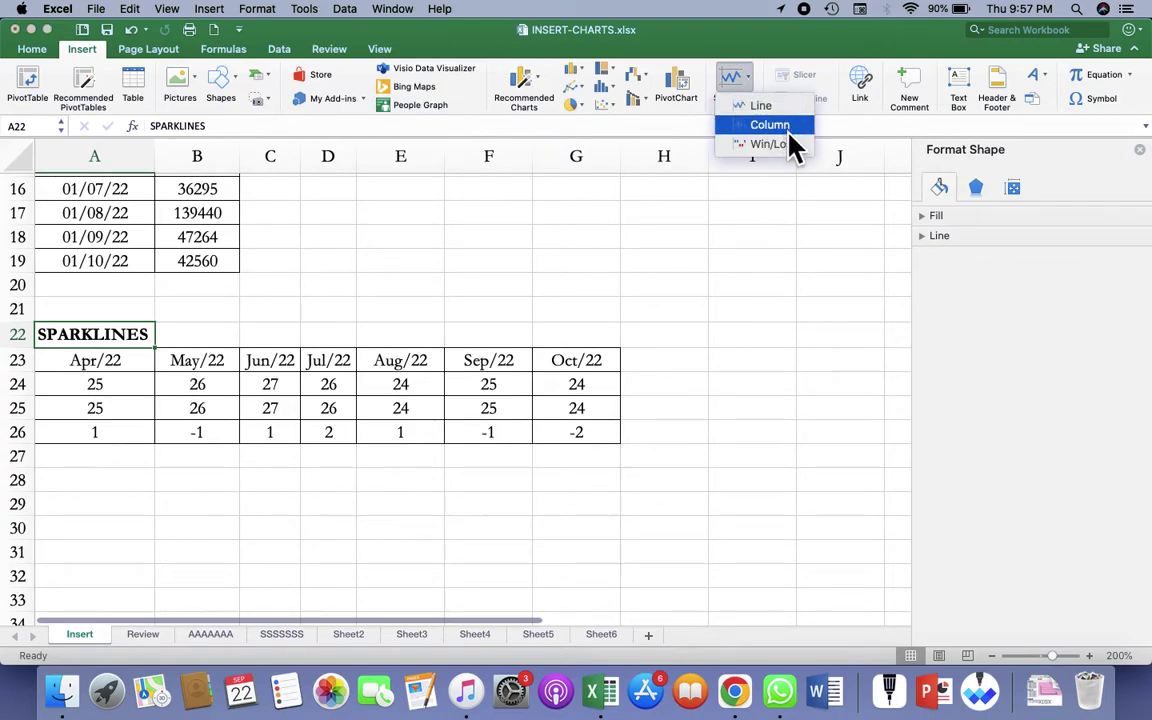
pyautogui.click(697, 444)
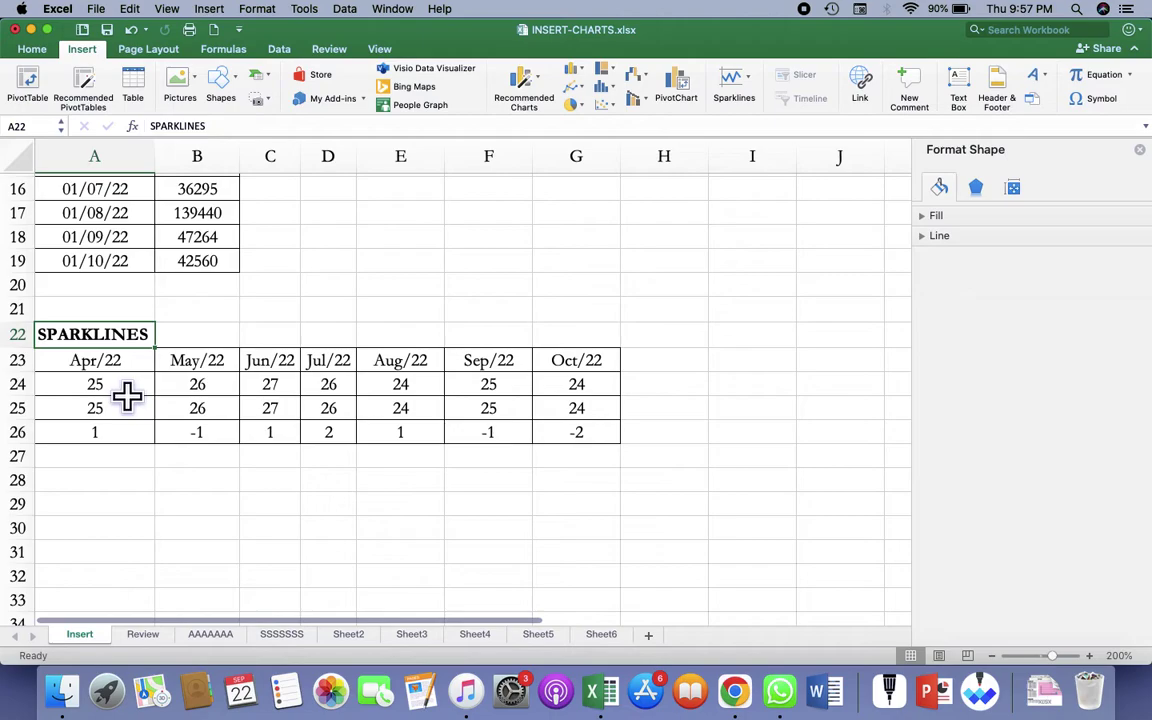
pyautogui.press('Down')
pyautogui.press('Down')
pyautogui.press('Right')
pyautogui.press('Right')
pyautogui.press('Right')
pyautogui.press('Right')
pyautogui.press('Right')
pyautogui.press('Right')
pyautogui.press('Right')
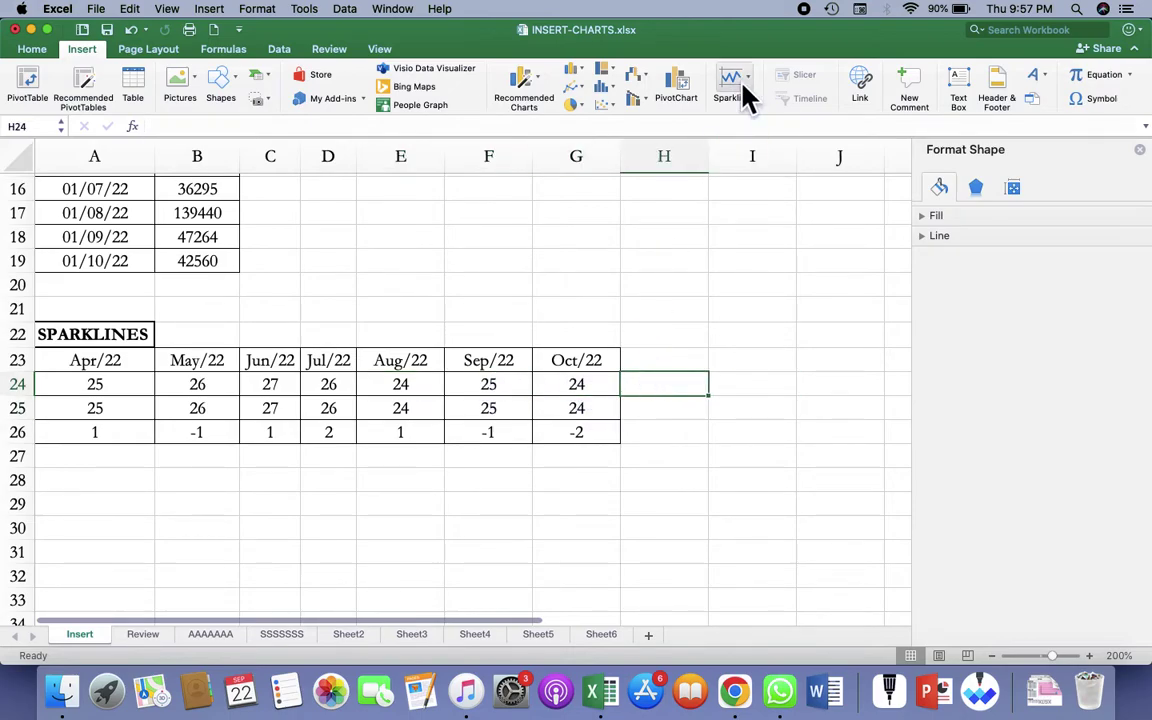
# Add a line sparkline in H24 from A24:G24, widening column H and heightening row 24.
pyautogui.click(738, 88)
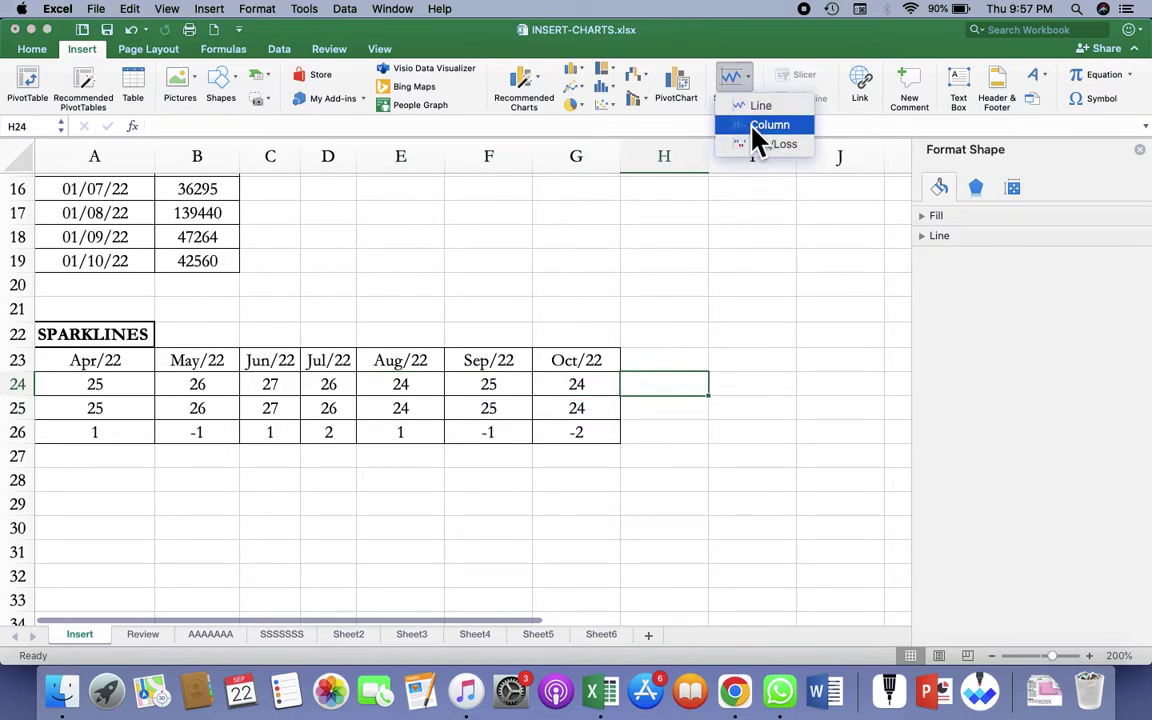
pyautogui.click(760, 108)
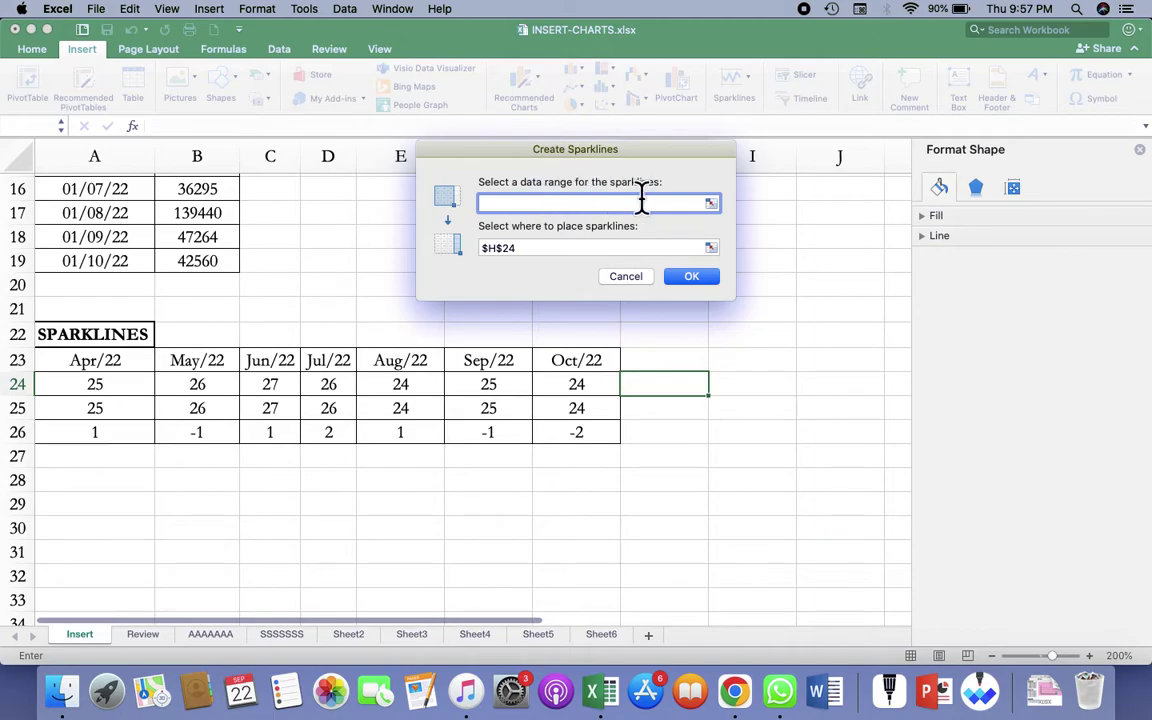
pyautogui.moveTo(570, 382); pyautogui.dragTo(238, 380)
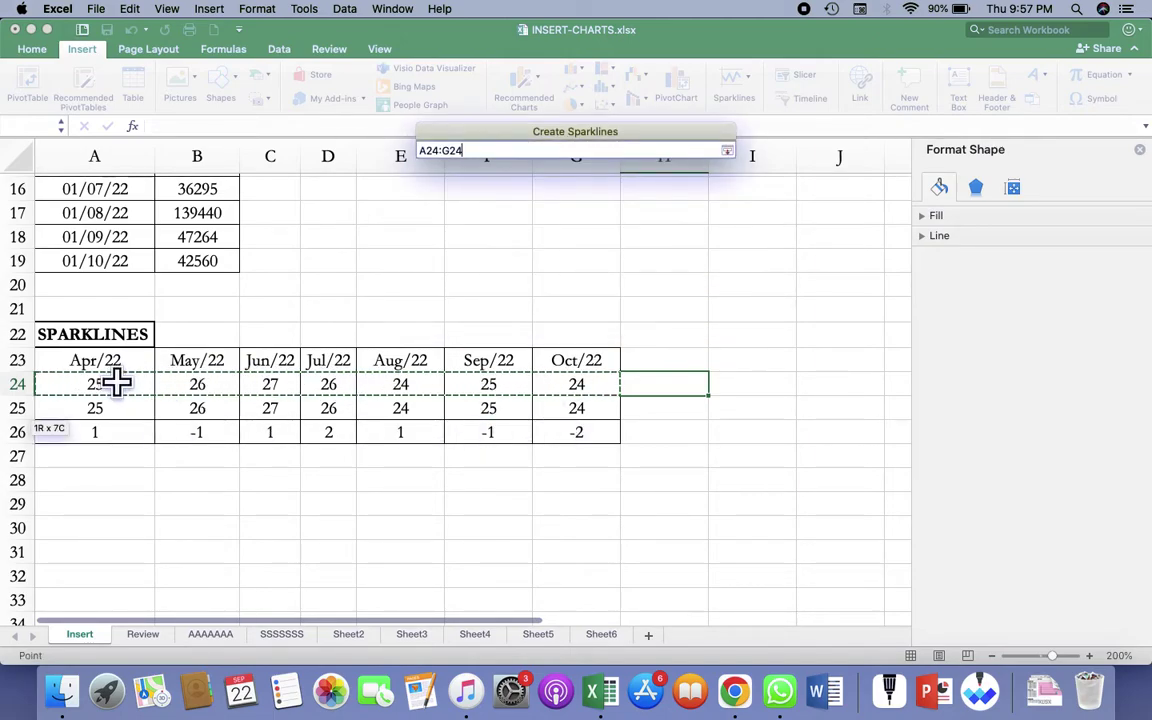
pyautogui.moveTo(238, 380); pyautogui.dragTo(116, 378)
pyautogui.press('Return')
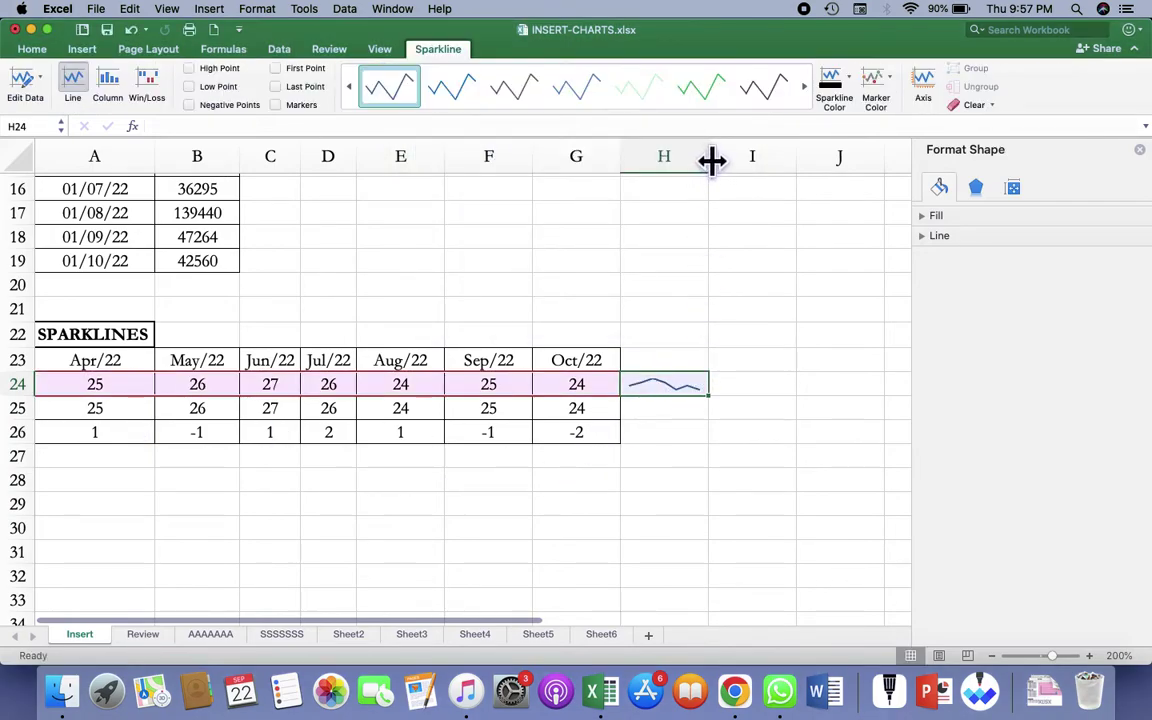
pyautogui.moveTo(709, 160); pyautogui.dragTo(842, 162)
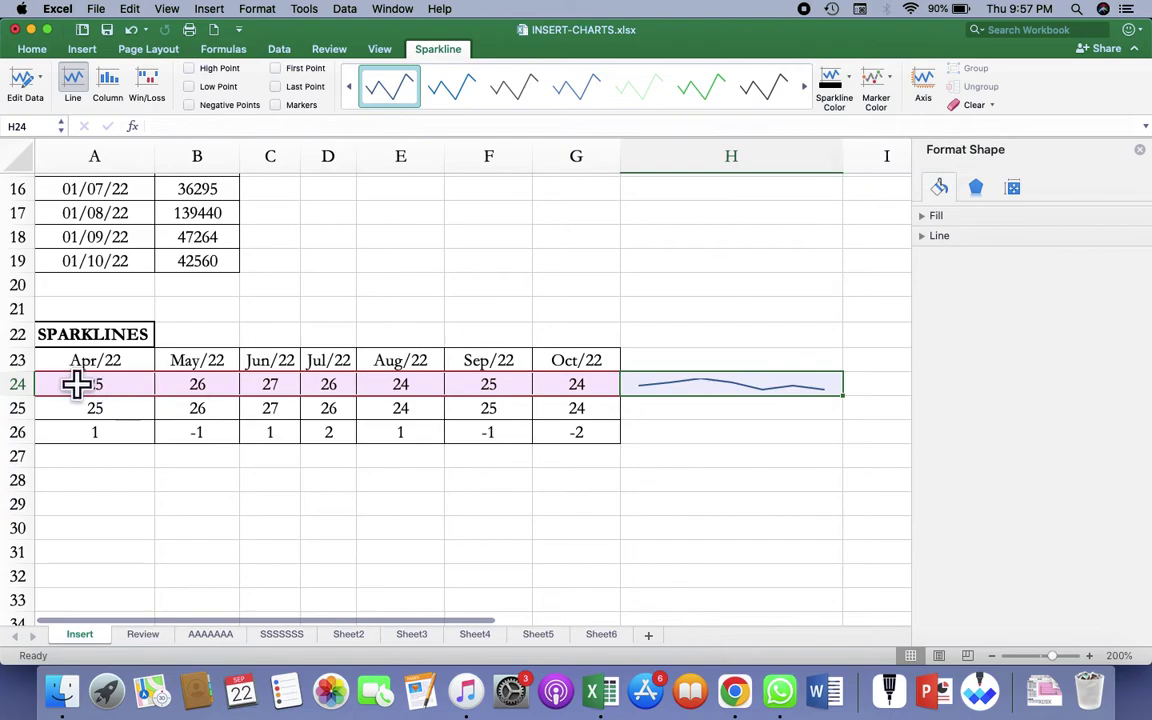
pyautogui.moveTo(12, 396); pyautogui.dragTo(12, 422)
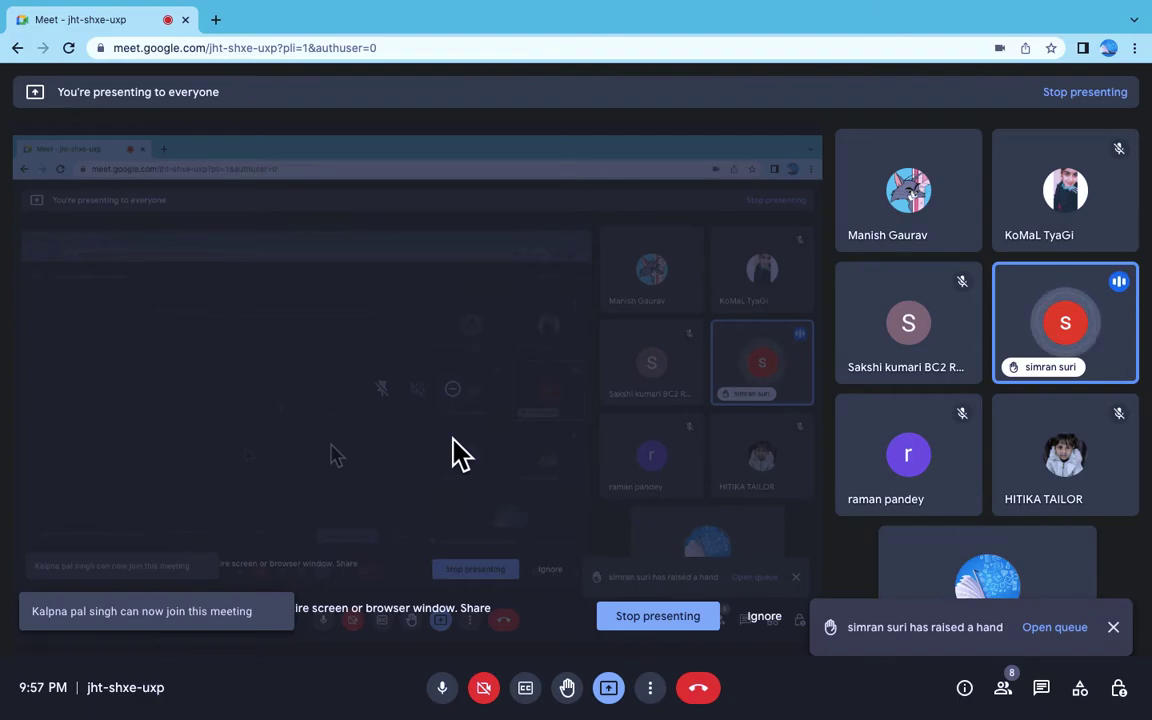
# Switch desktop spaces from Google Meet back to the INSERT-CHARTS.xlsx workbook.
pyautogui.hotkey('ctrl', 'Left')
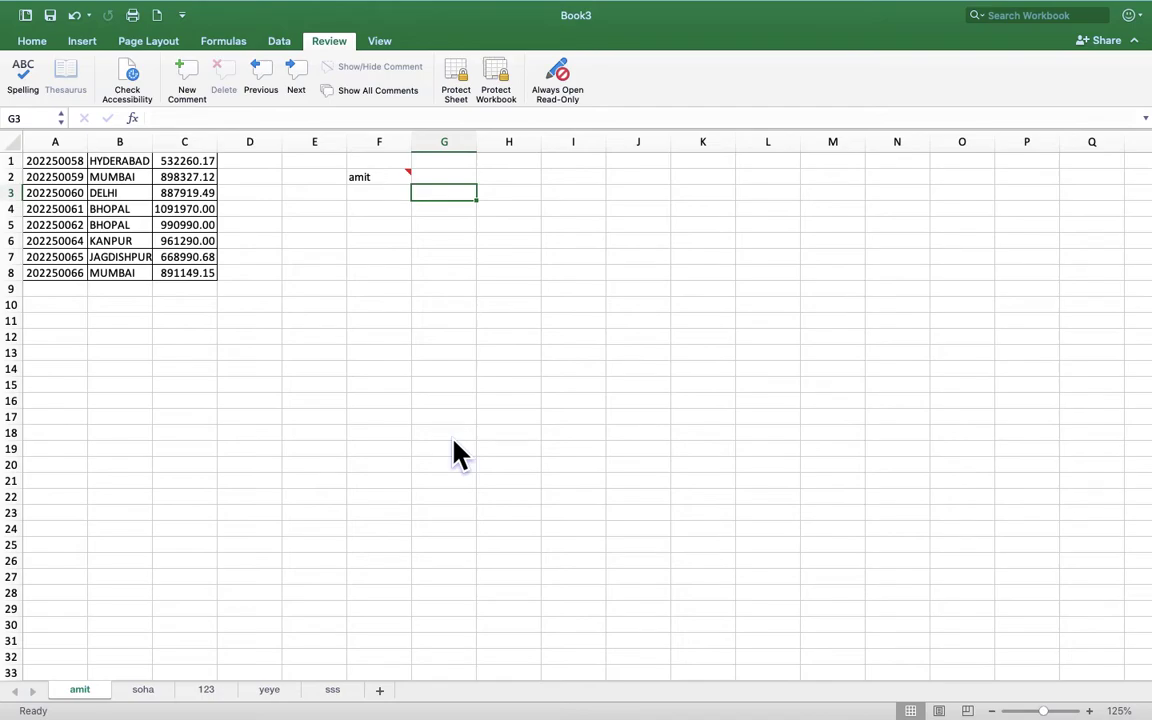
pyautogui.hotkey('ctrl', 'Left')
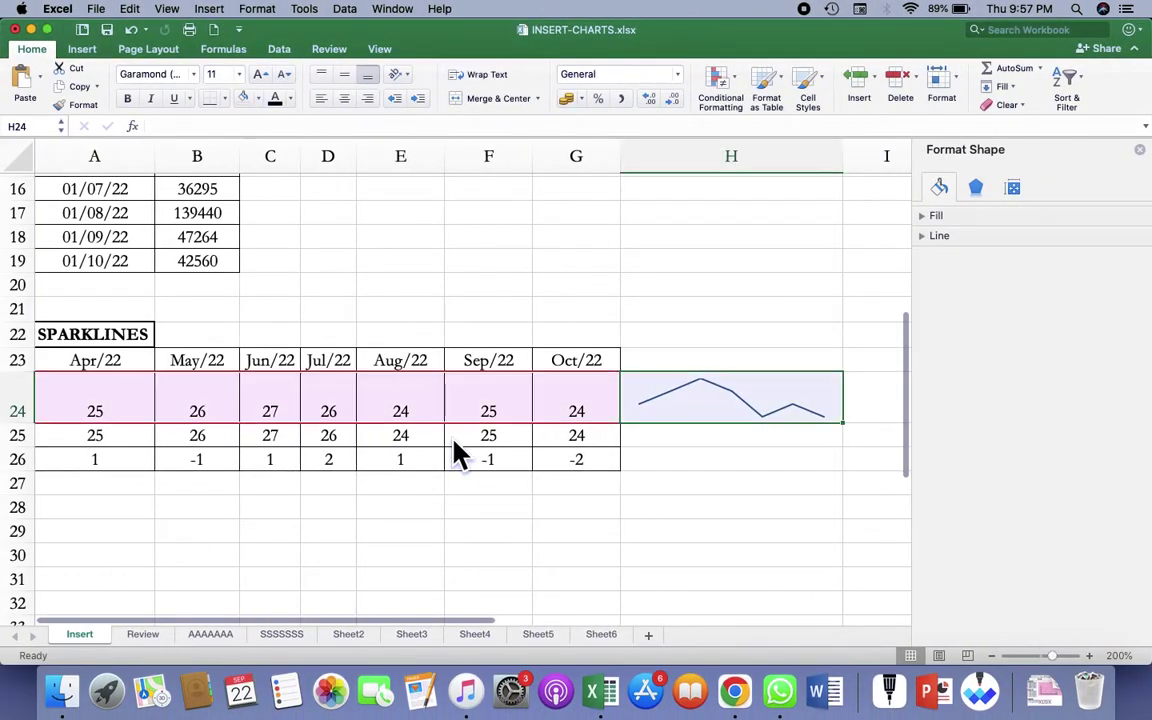
# Deselect the sparkline by selecting H26 and show the Page Layout settings.
pyautogui.click(749, 461)
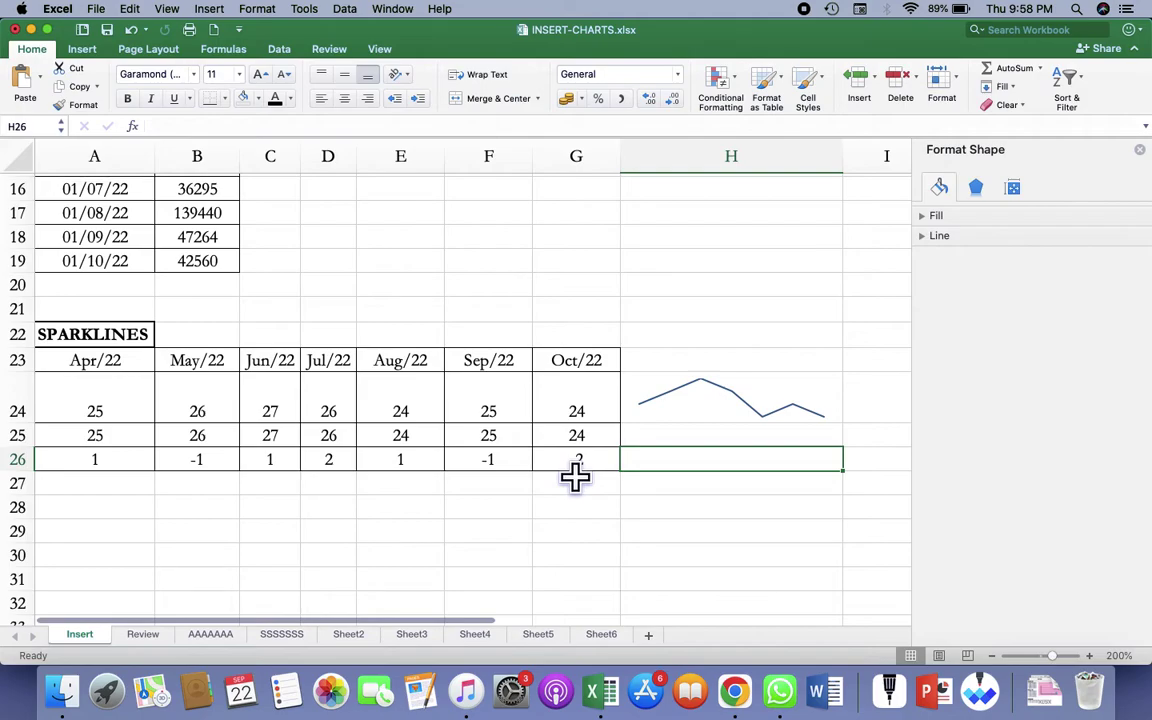
pyautogui.click(150, 50)
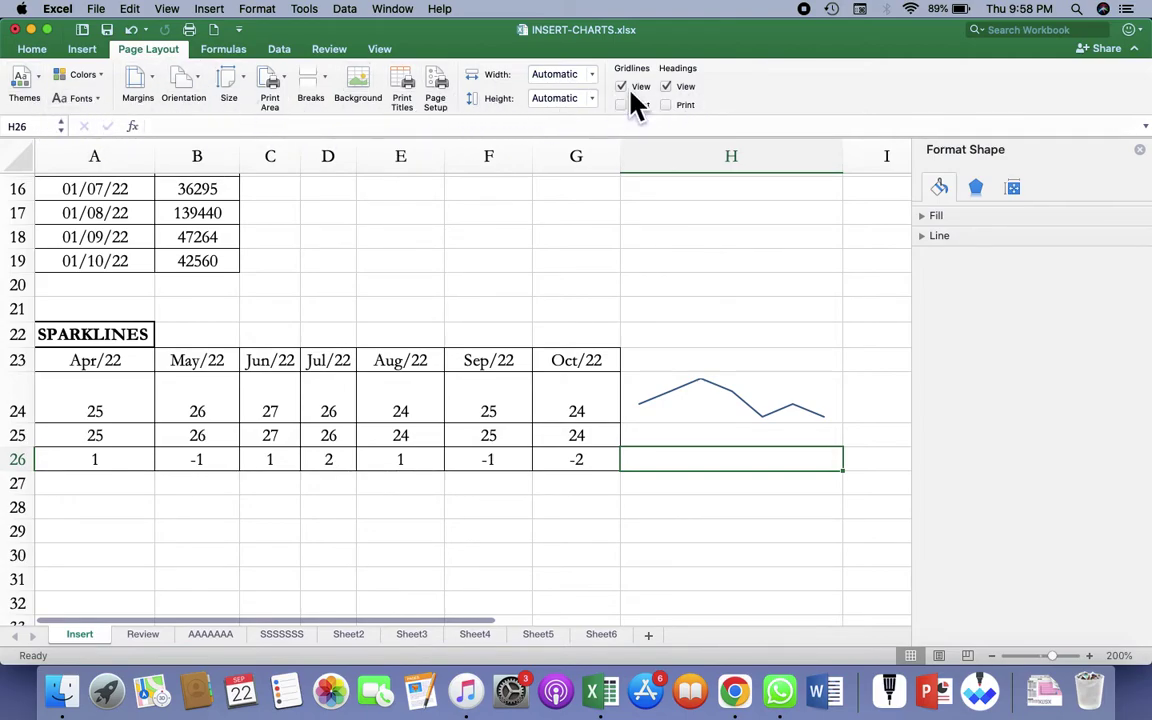
pyautogui.click(388, 261)
pyautogui.scroll(-1, 314, 327)
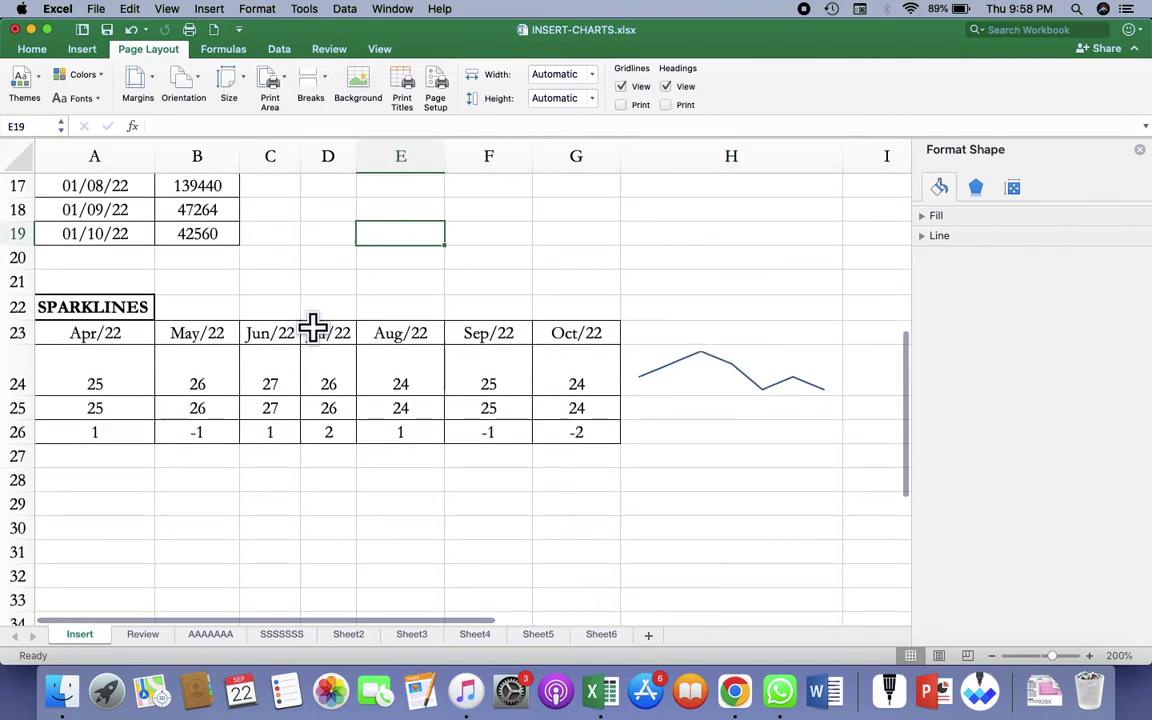
pyautogui.scroll(10, 314, 327)
pyautogui.scroll(5, 168, 270)
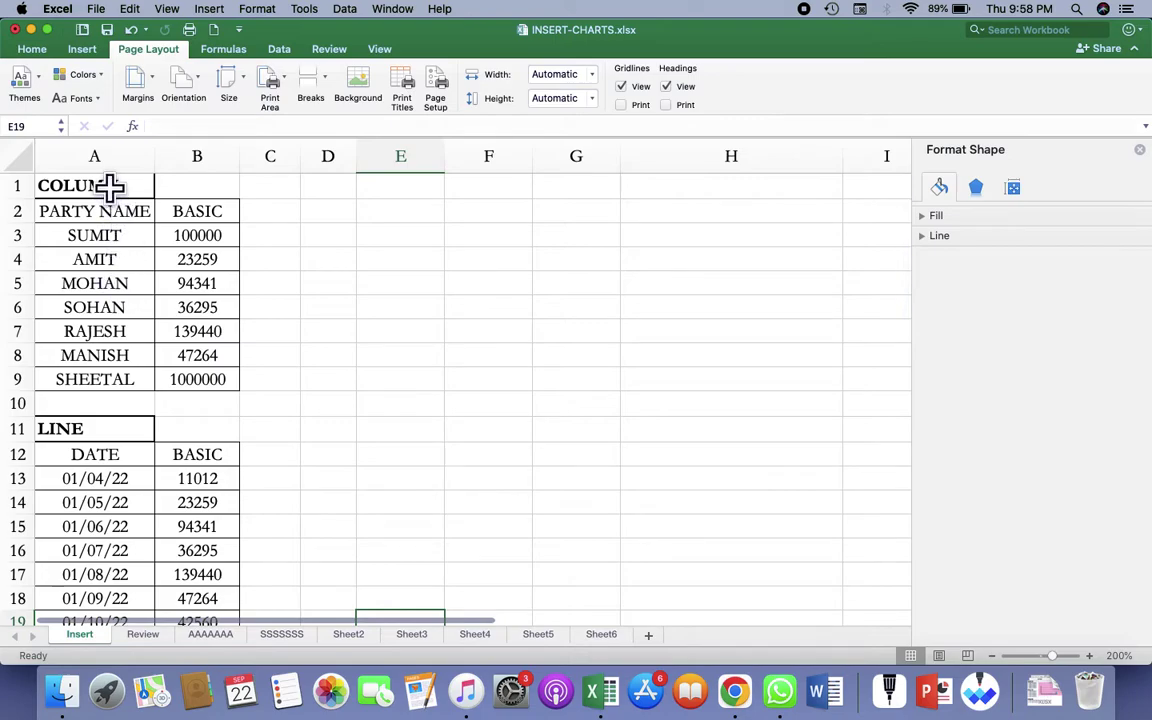
pyautogui.moveTo(100, 182); pyautogui.dragTo(185, 372)
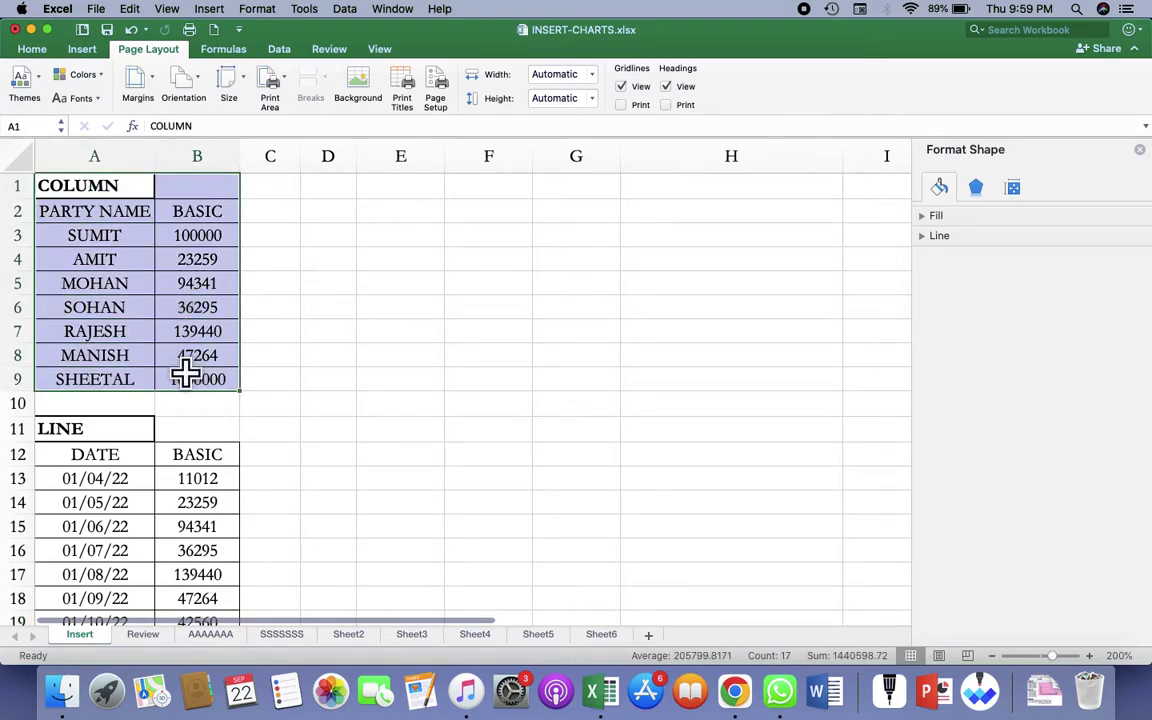
pyautogui.press('super+s')
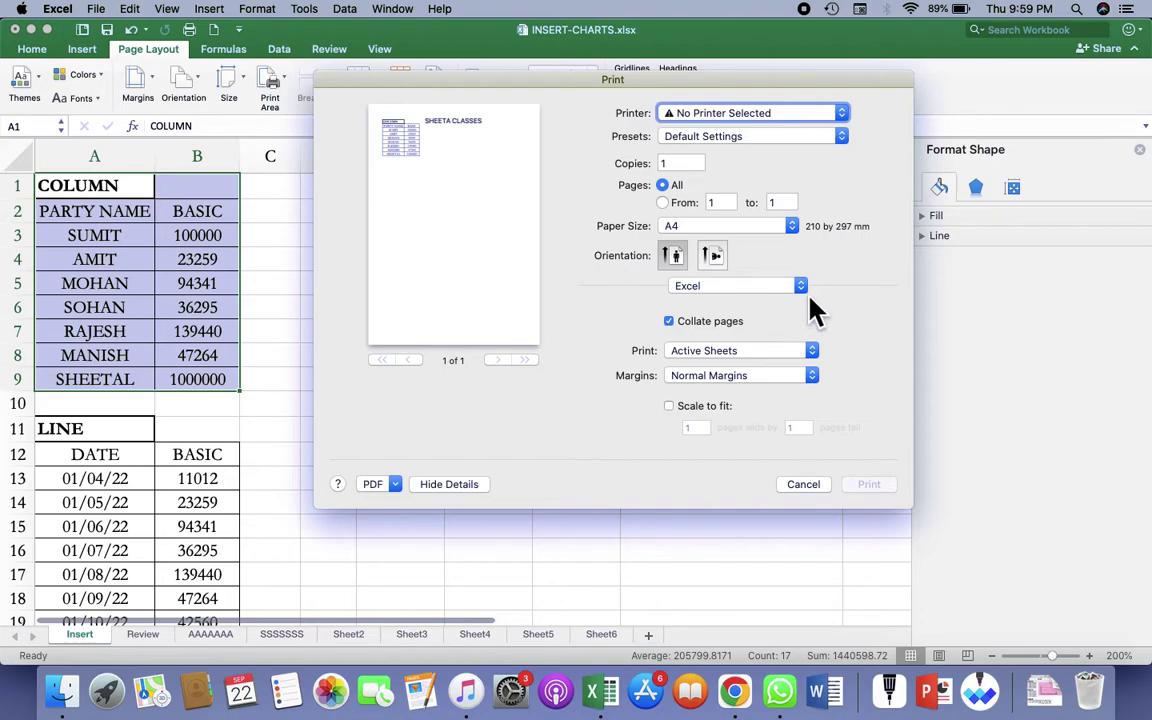
pyautogui.click(814, 354)
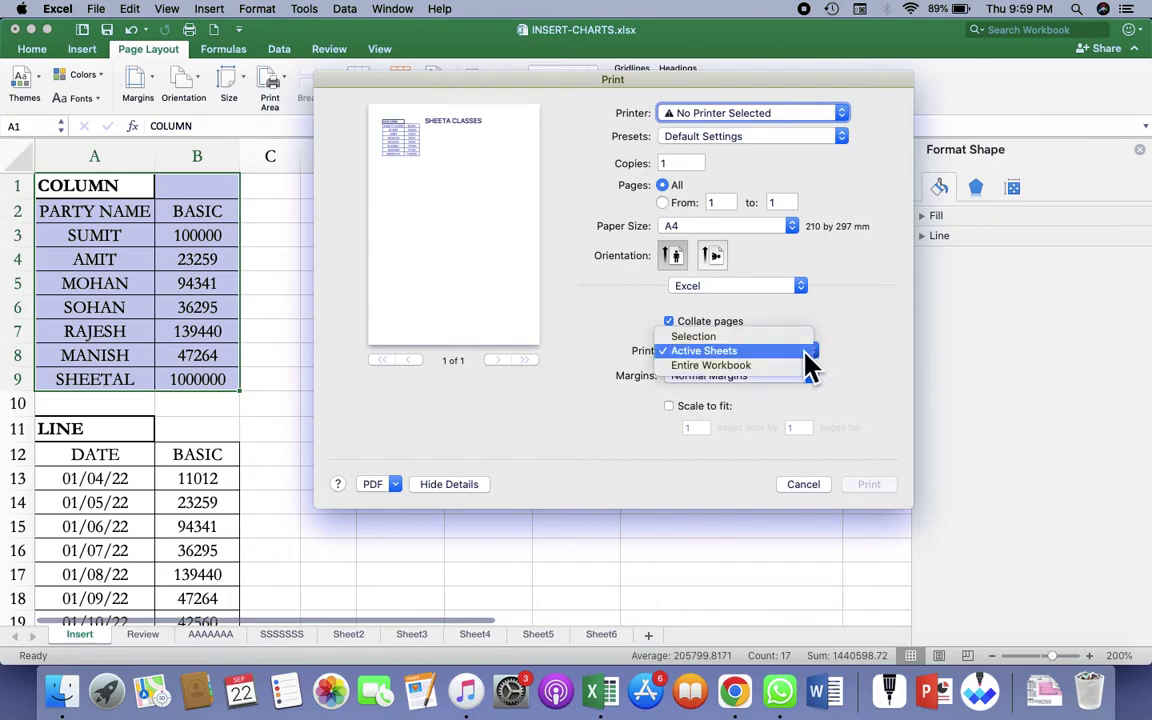
pyautogui.click(803, 341)
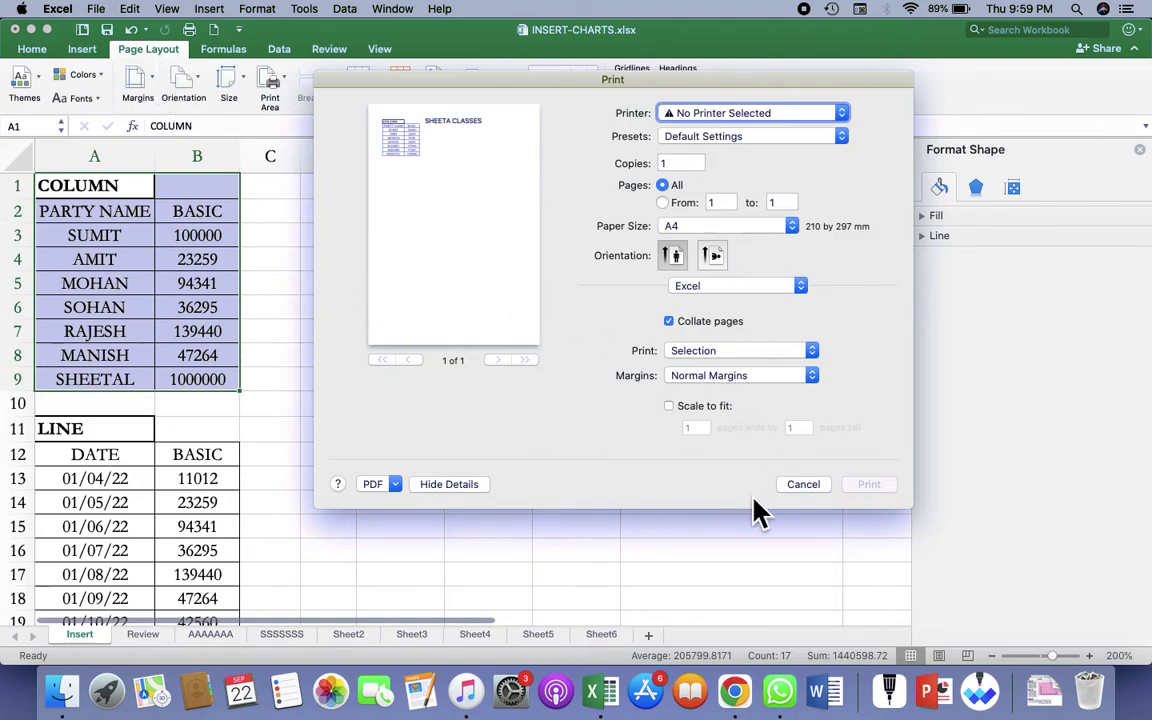
pyautogui.press('Escape')
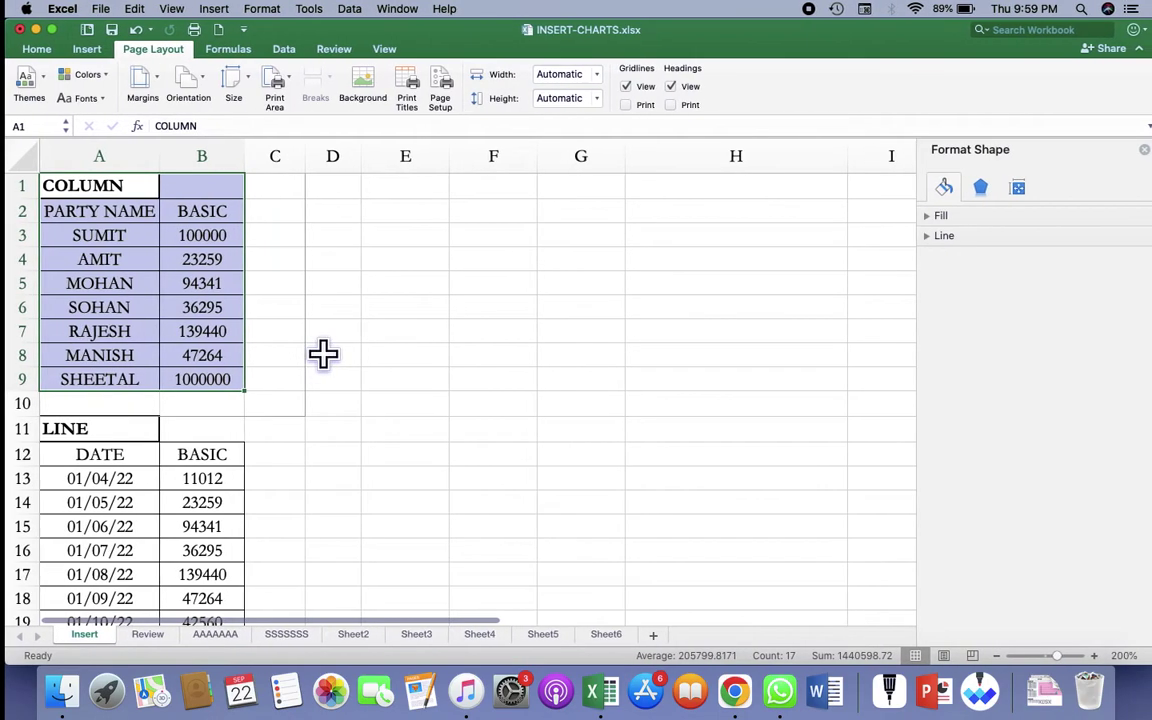
pyautogui.scroll(-2, 362, 421)
pyautogui.scroll(-5, 391, 455)
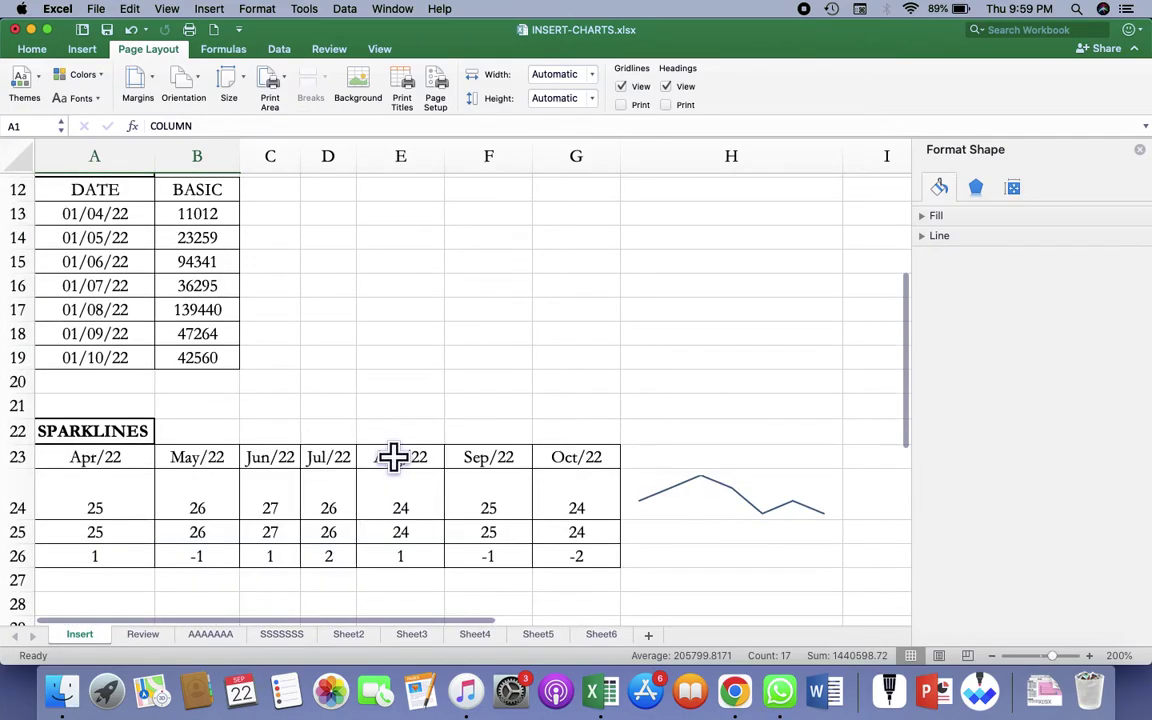
pyautogui.scroll(-1, 398, 459)
pyautogui.click(672, 448)
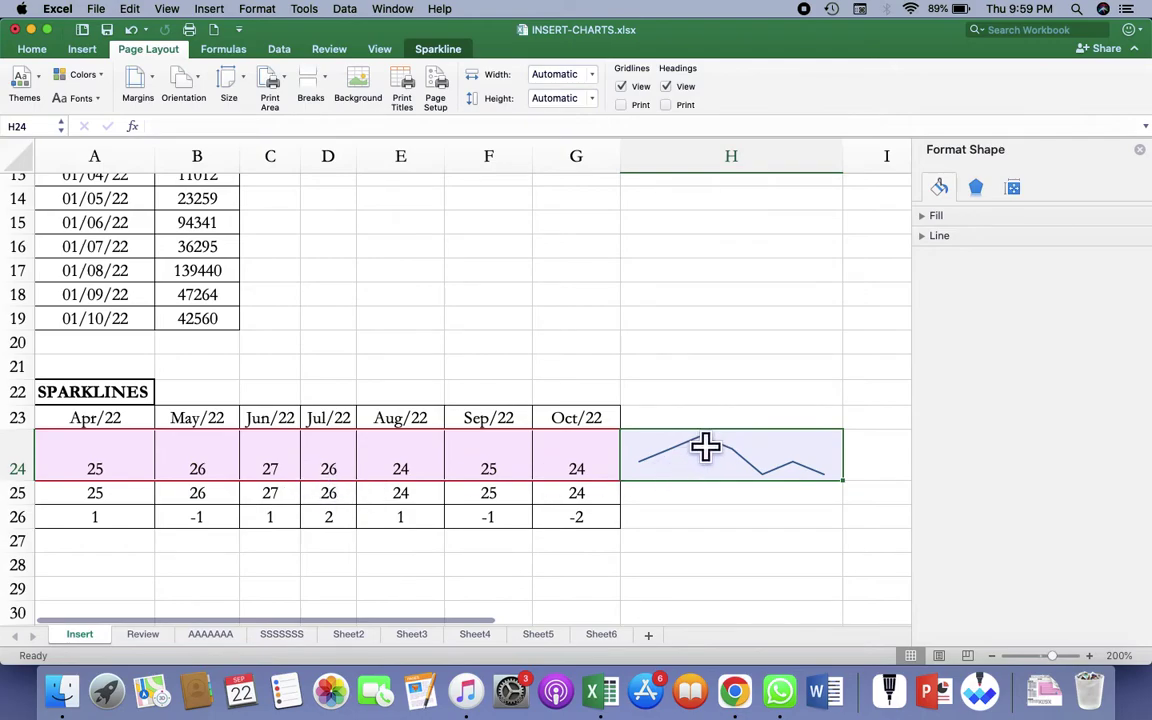
pyautogui.click(340, 462)
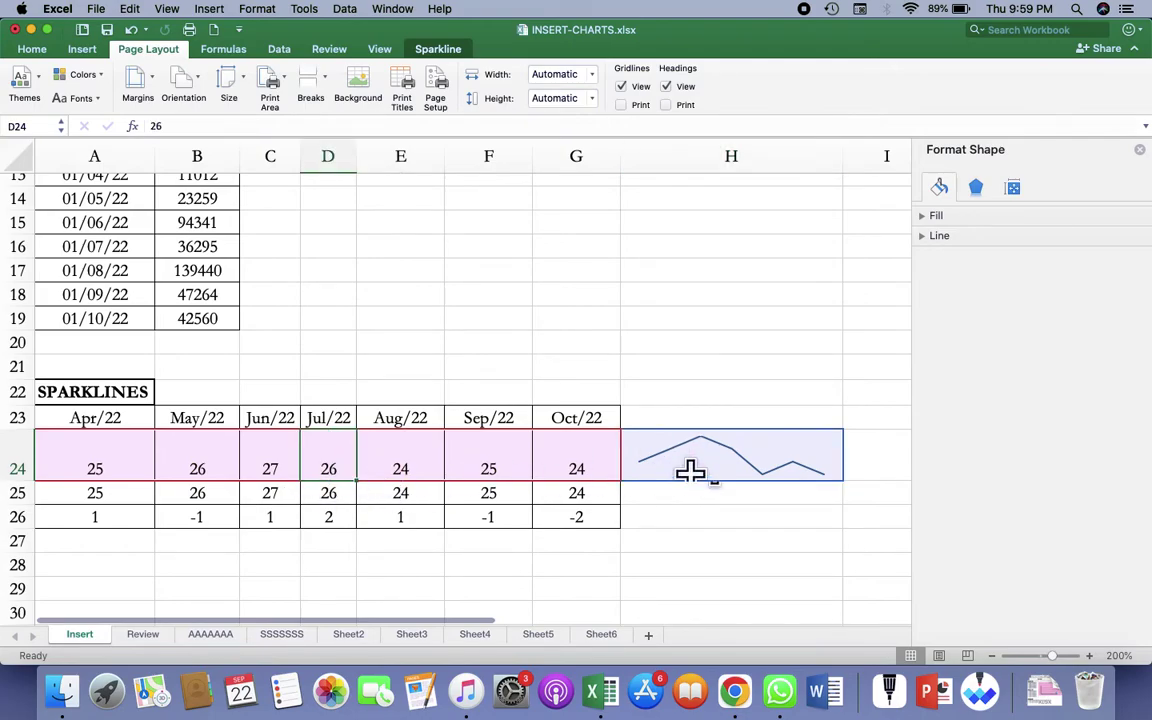
pyautogui.click(555, 466)
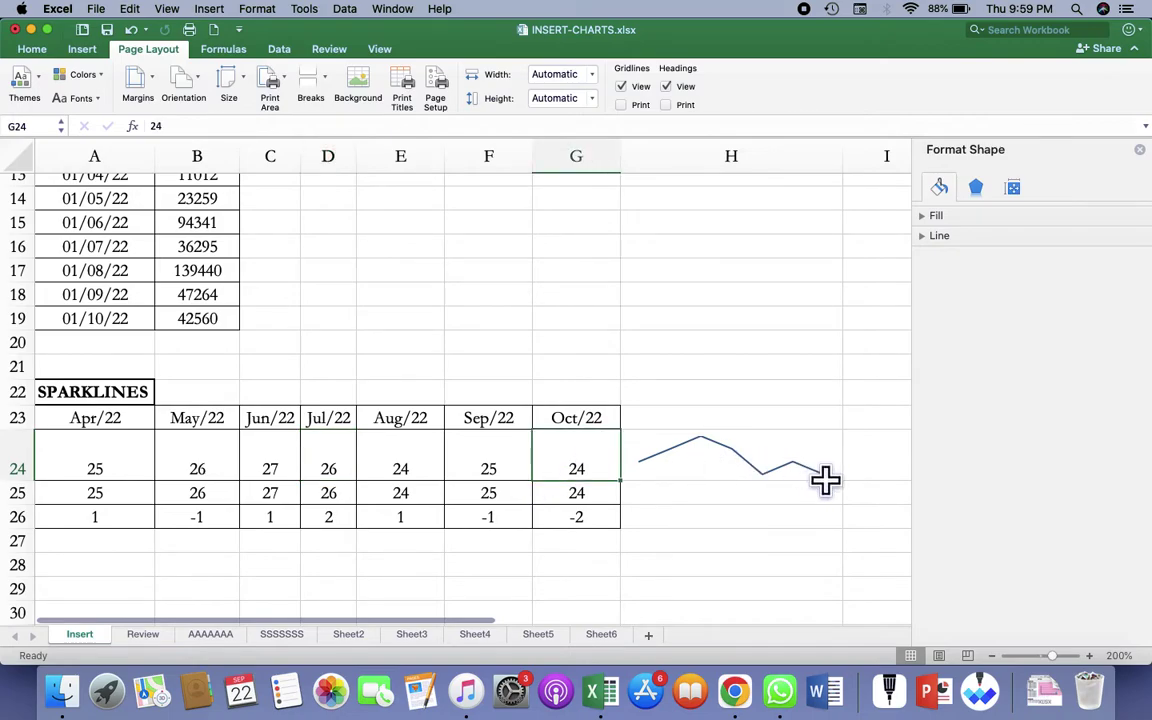
pyautogui.click(760, 455)
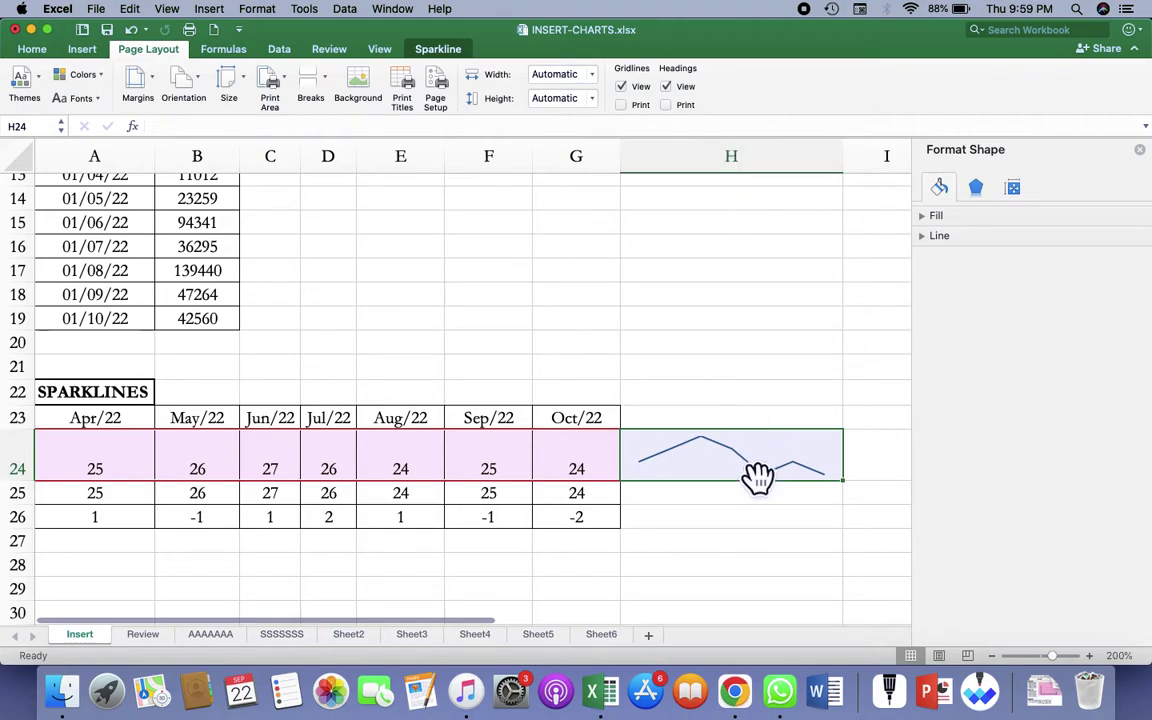
pyautogui.click(748, 461)
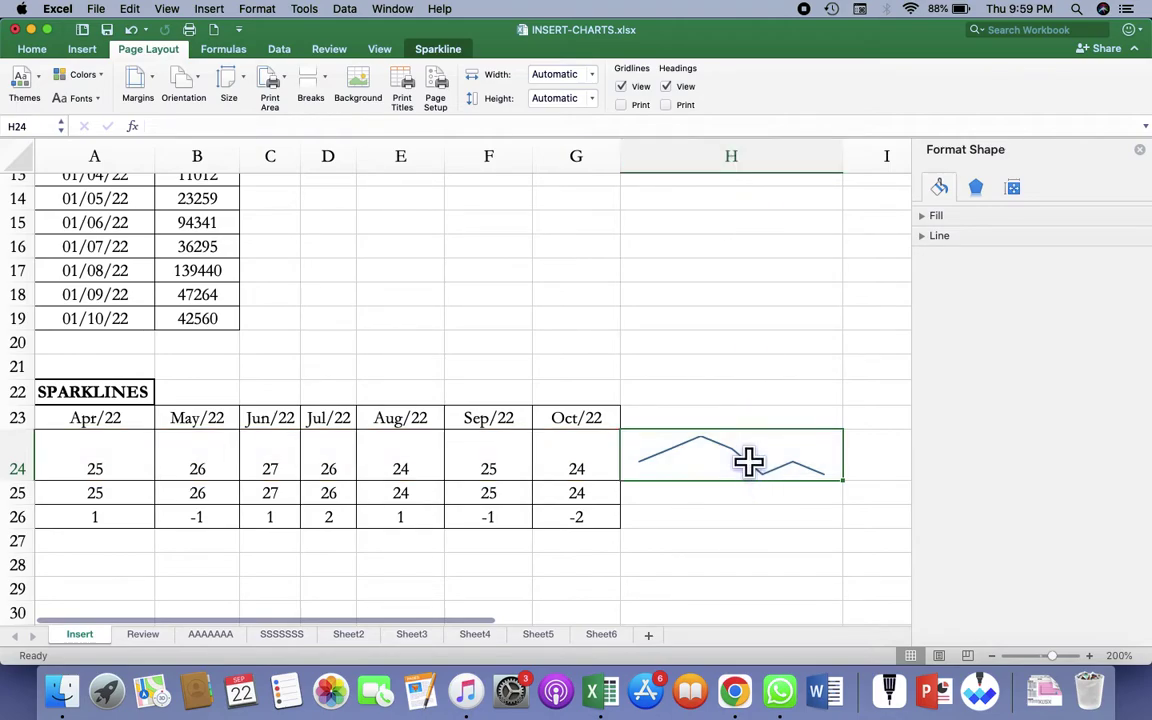
pyautogui.click(746, 545)
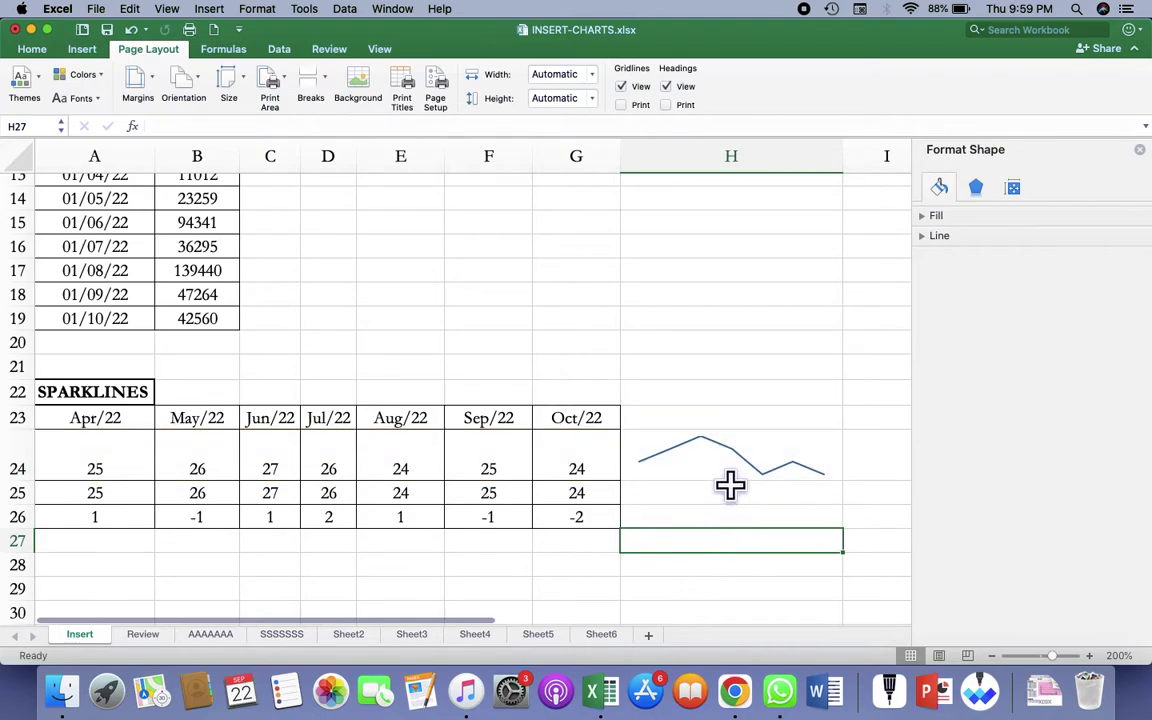
pyautogui.click(732, 494)
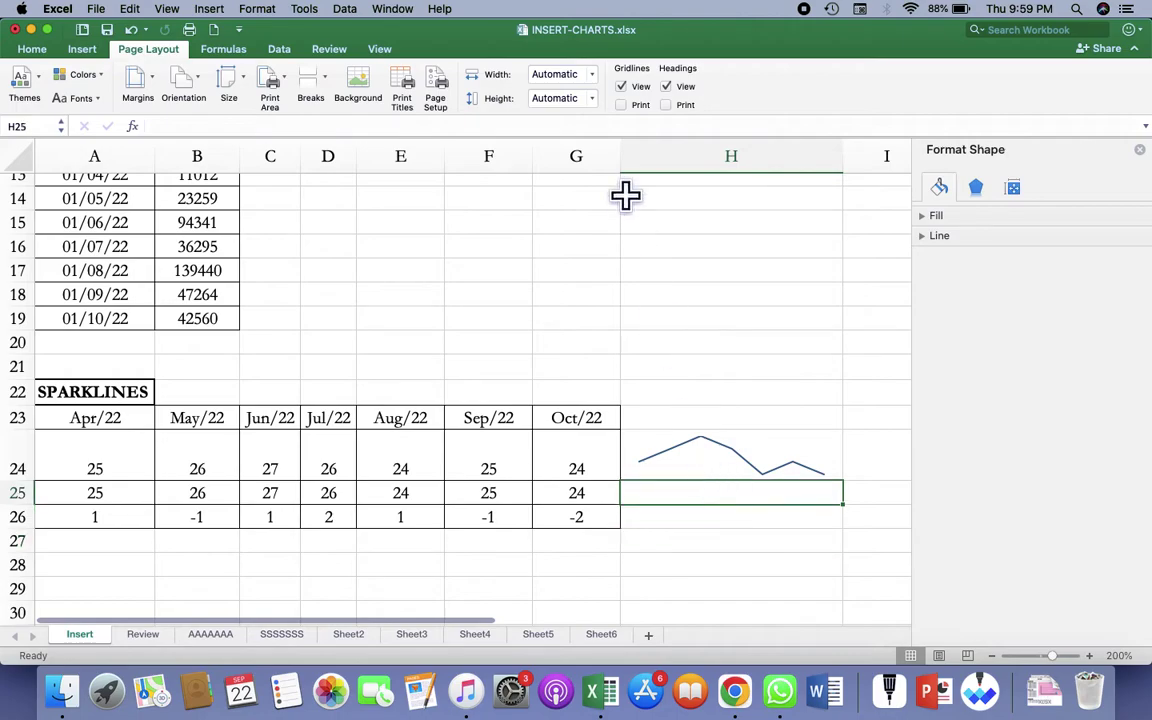
# Create a column sparkline in H25 using data range A25:G25.
pyautogui.click(92, 50)
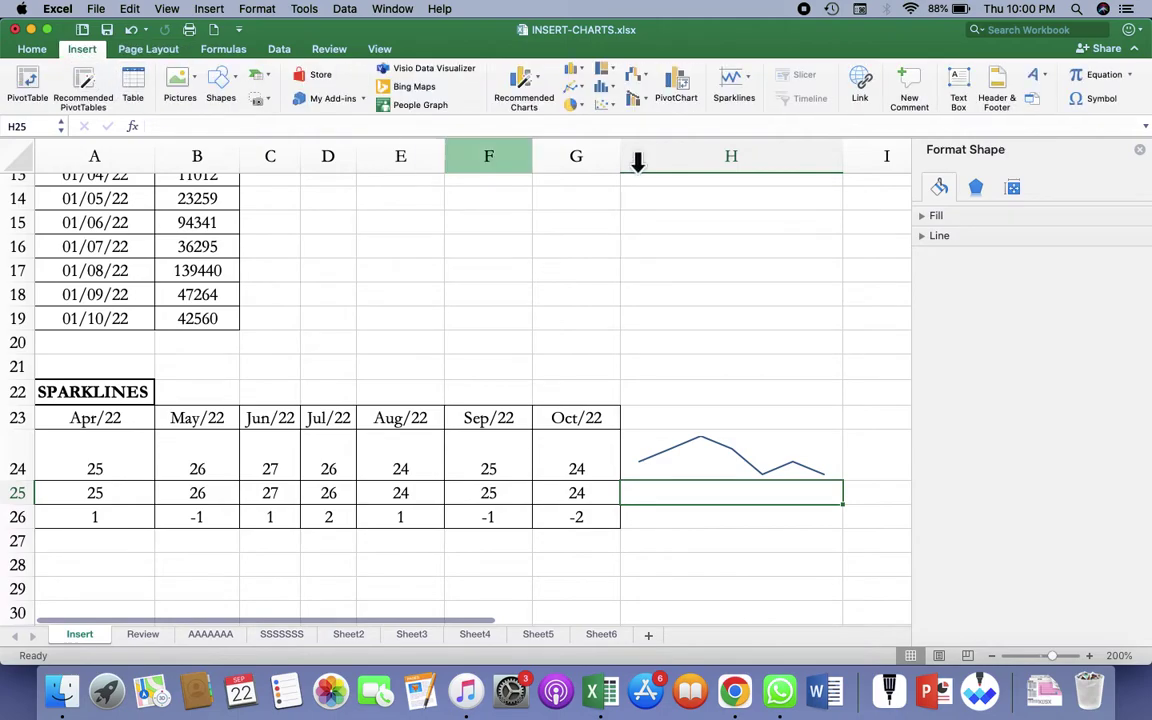
pyautogui.click(740, 82)
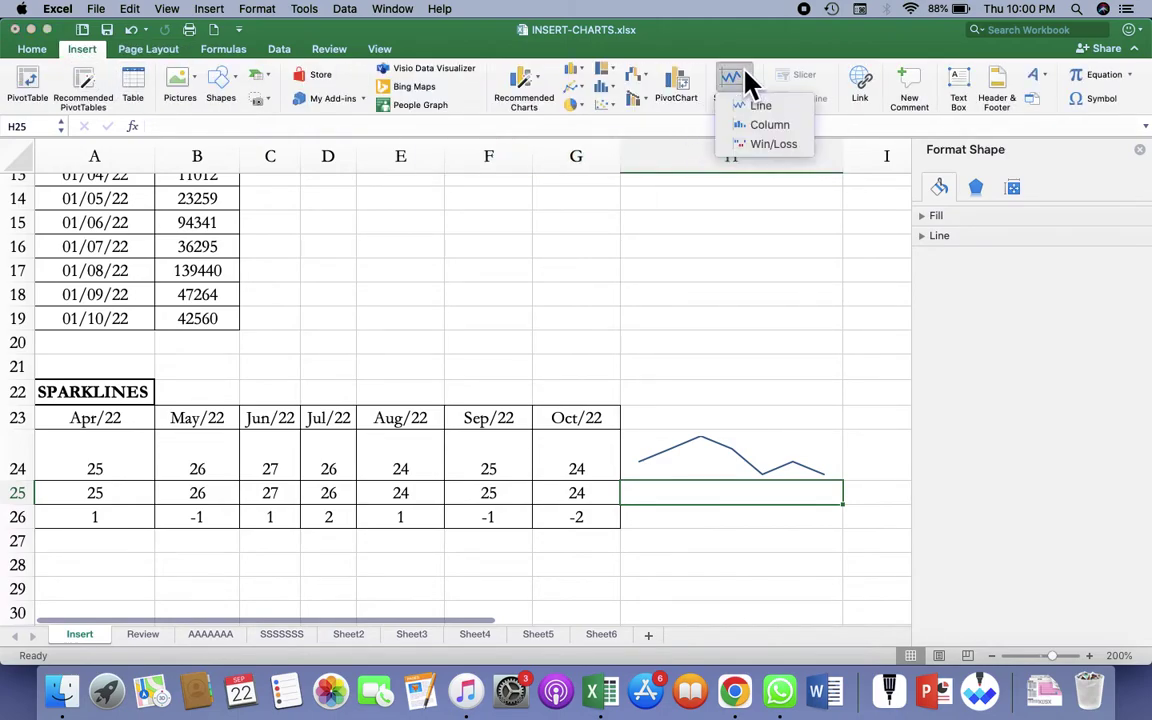
pyautogui.click(783, 135)
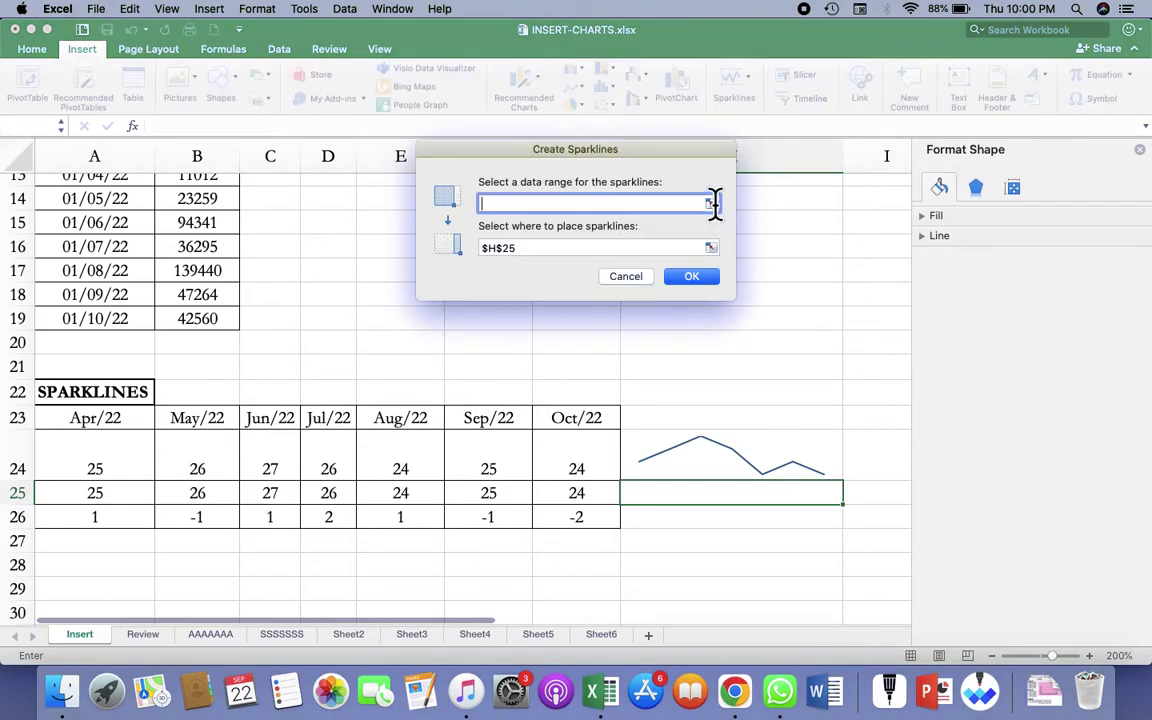
pyautogui.click(714, 203)
pyautogui.moveTo(578, 490)
pyautogui.mouseDown()
pyautogui.moveTo(163, 505)
pyautogui.moveTo(113, 490)
pyautogui.mouseUp()
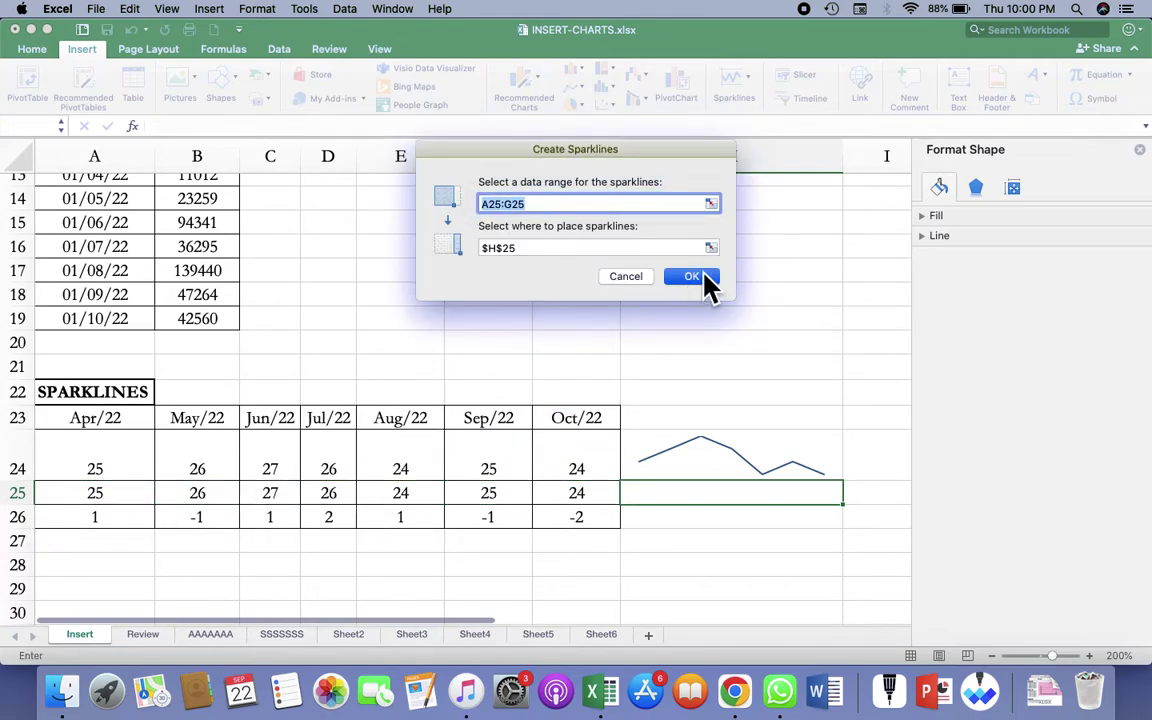
pyautogui.click(695, 277)
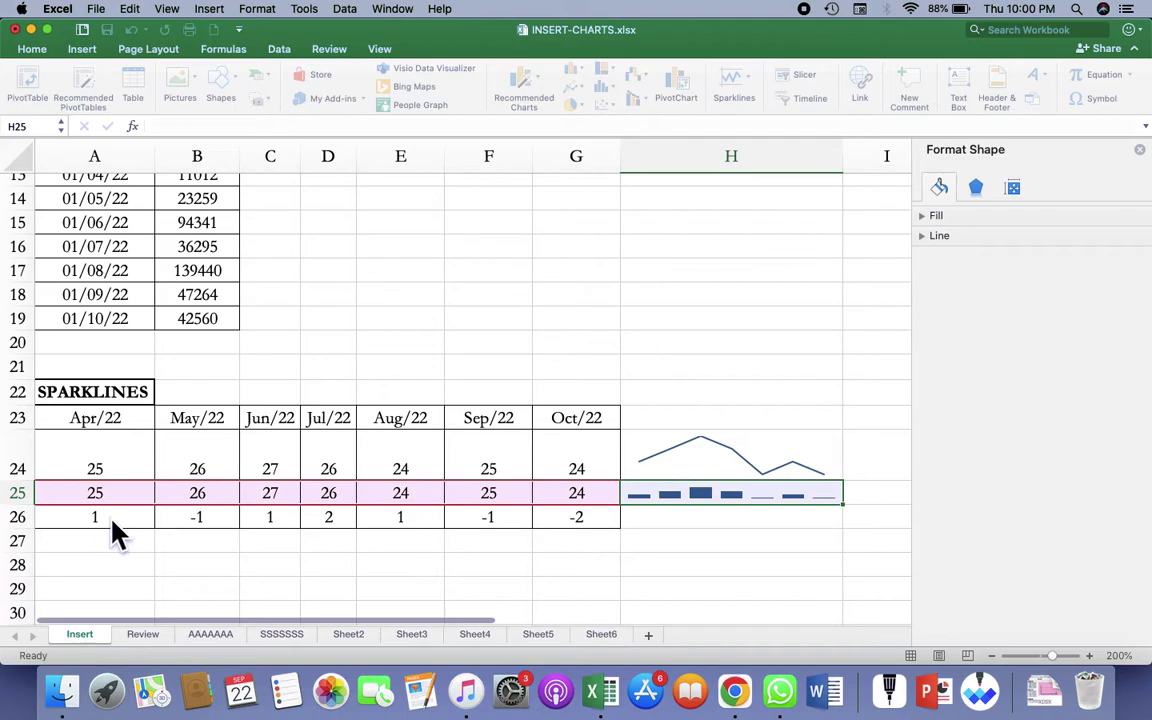
# Make row 25 much taller and inspect the H25 column sparkline and row 25 values.
pyautogui.moveTo(20, 504)
pyautogui.mouseDown()
pyautogui.moveTo(22, 585)
pyautogui.moveTo(26, 568)
pyautogui.mouseUp()
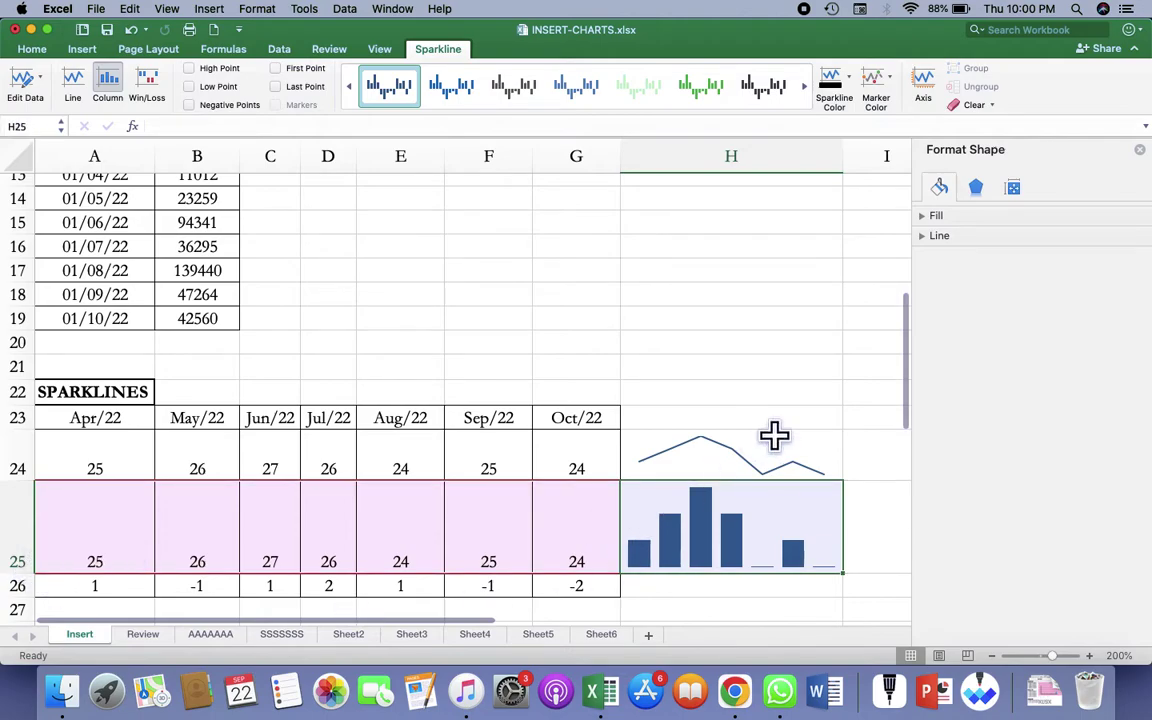
pyautogui.click(745, 455)
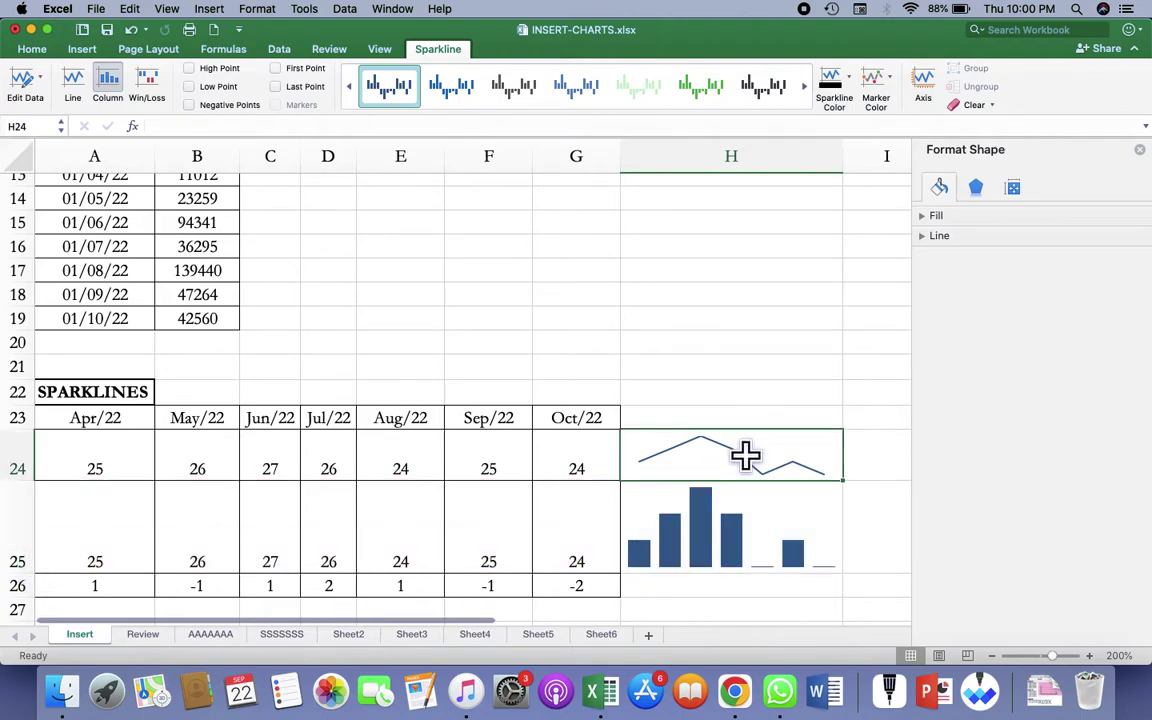
pyautogui.click(773, 528)
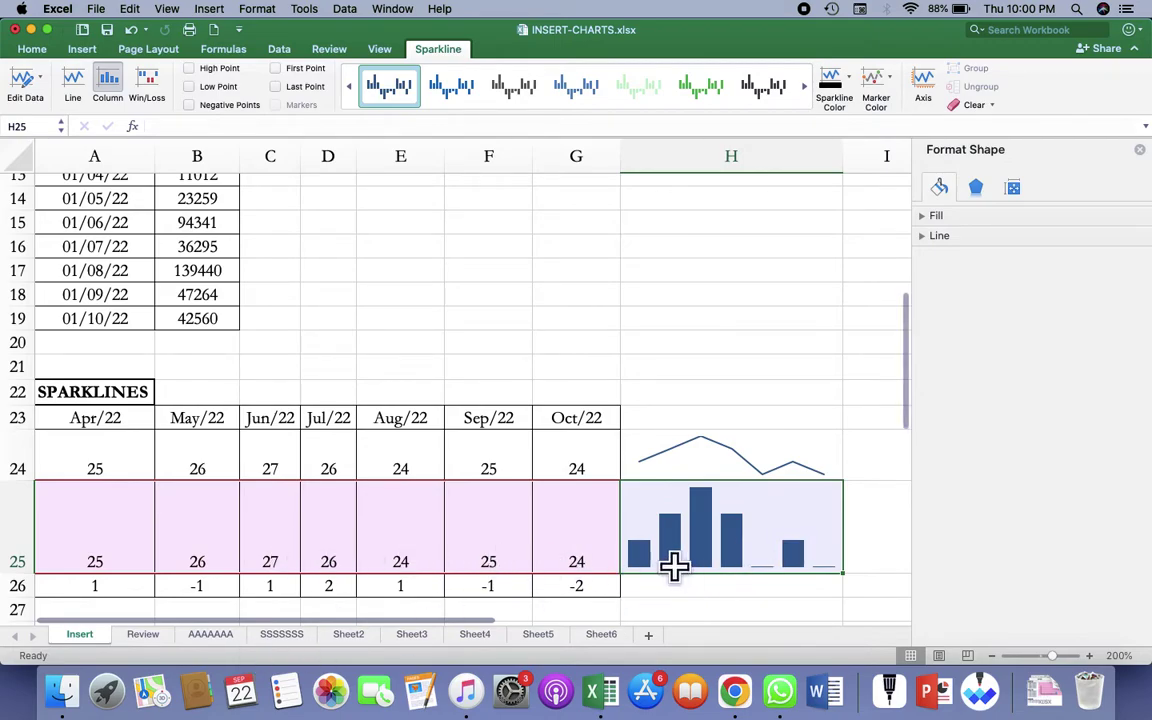
pyautogui.click(95, 515)
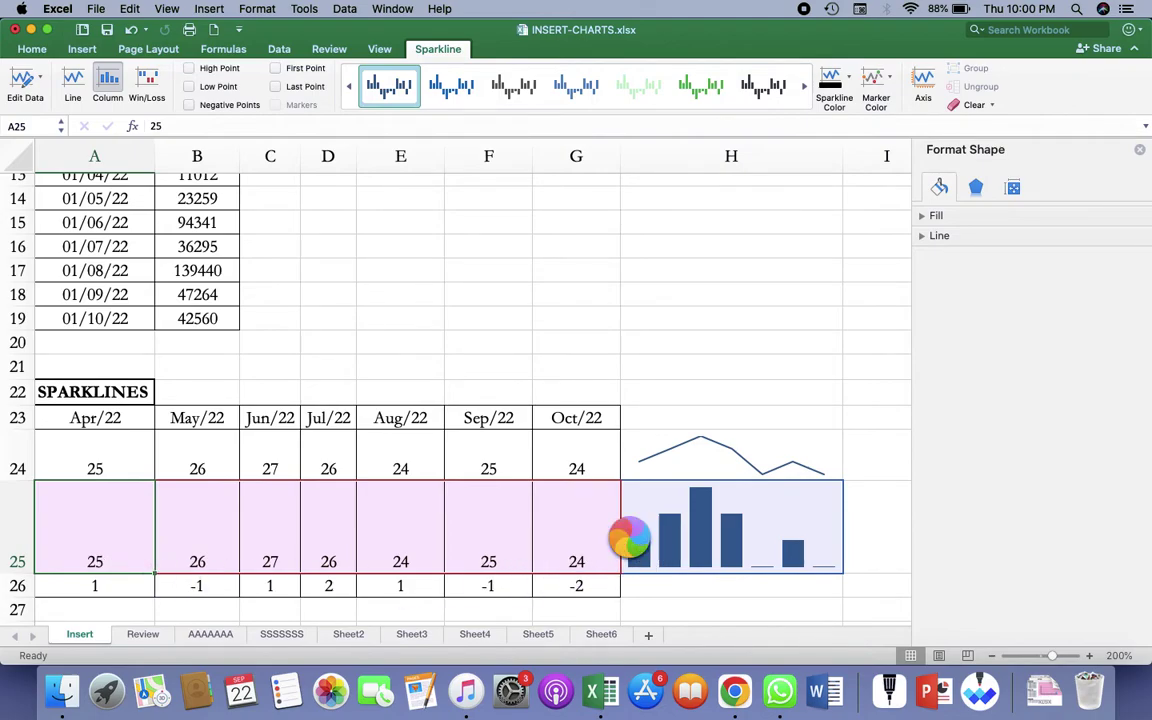
pyautogui.click(581, 560)
pyautogui.click(818, 548)
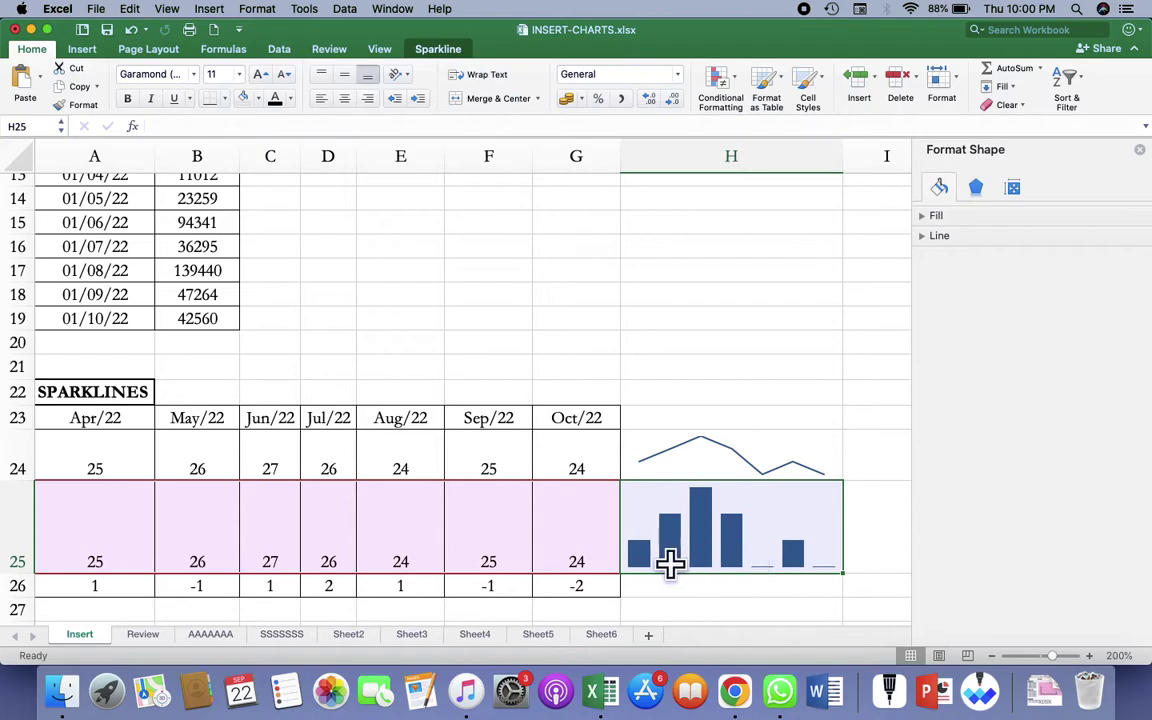
pyautogui.click(159, 545)
pyautogui.click(571, 545)
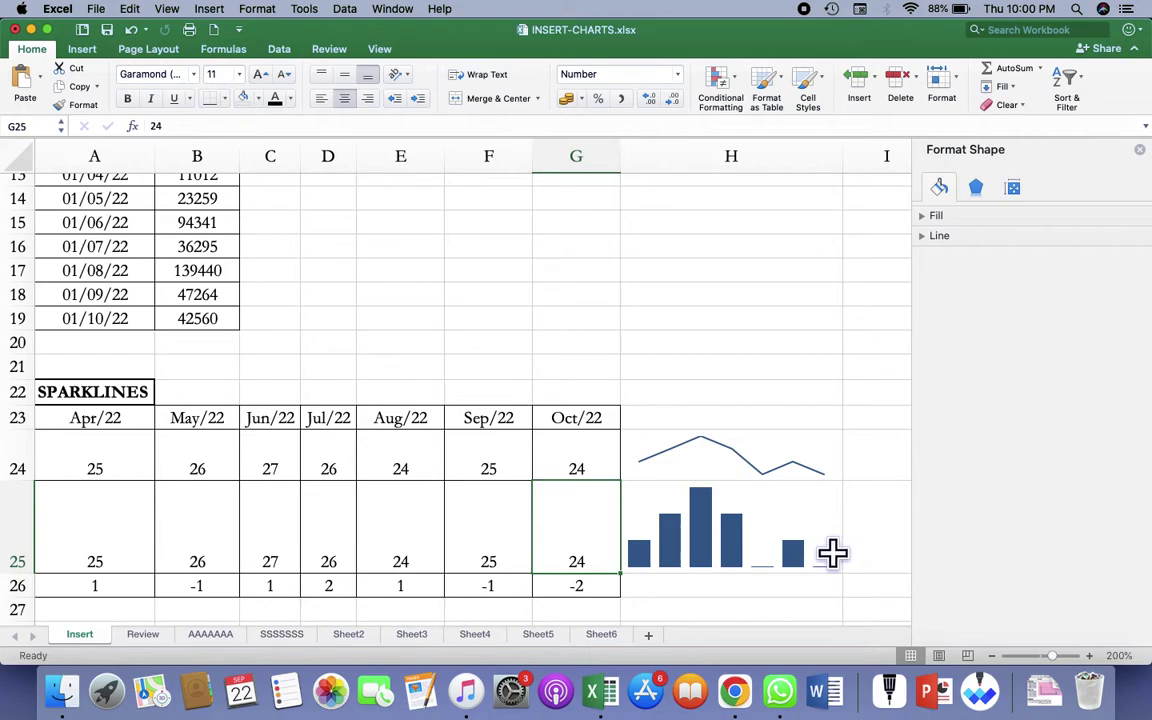
pyautogui.click(745, 532)
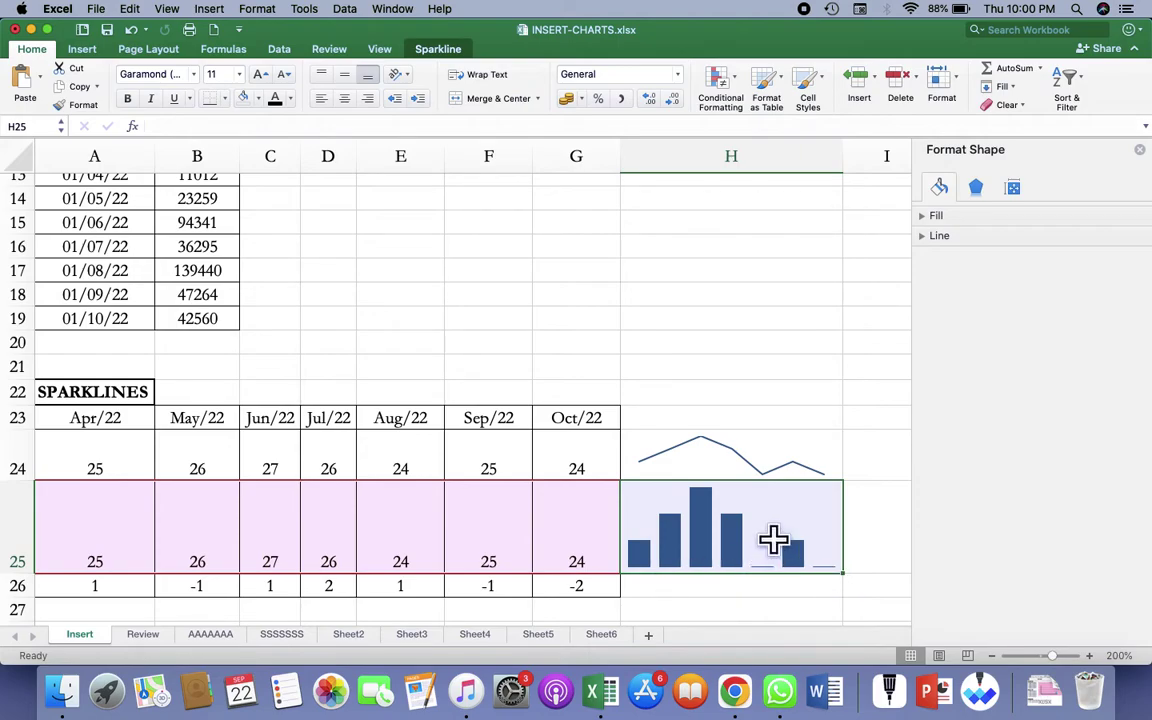
# Copy the H24 line sparkline into H25, then select A26:G26.
pyautogui.click(757, 442)
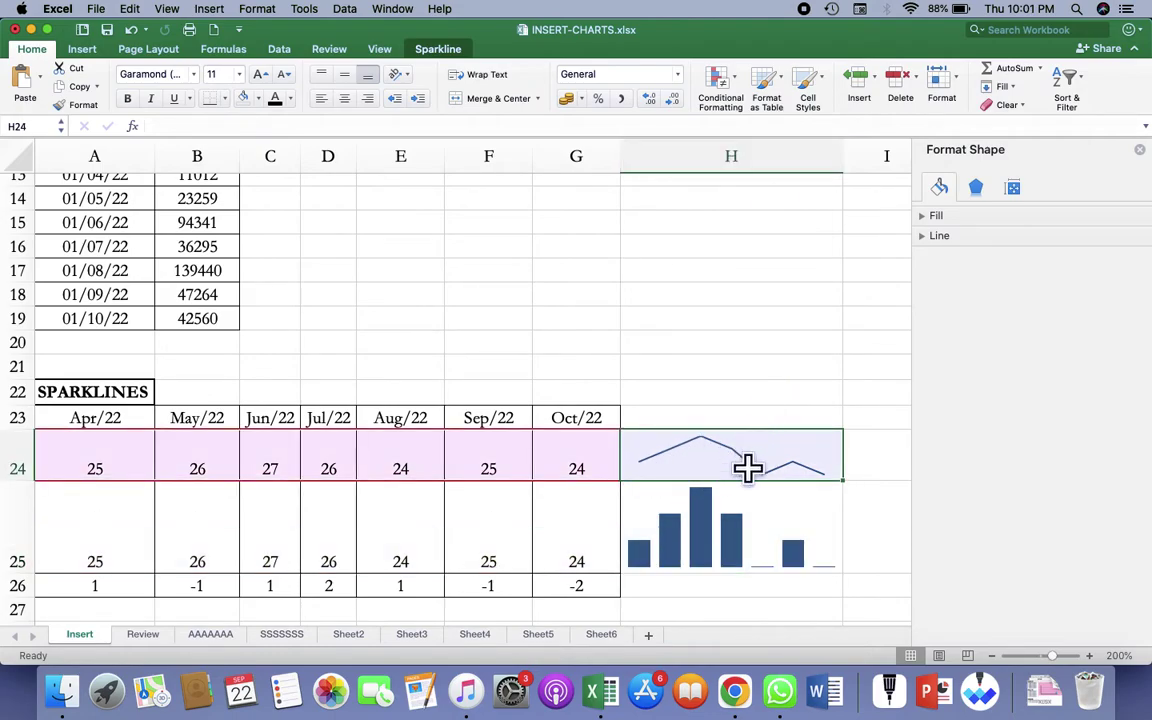
pyautogui.press('super+c')
pyautogui.click(766, 532)
pyautogui.press('Return')
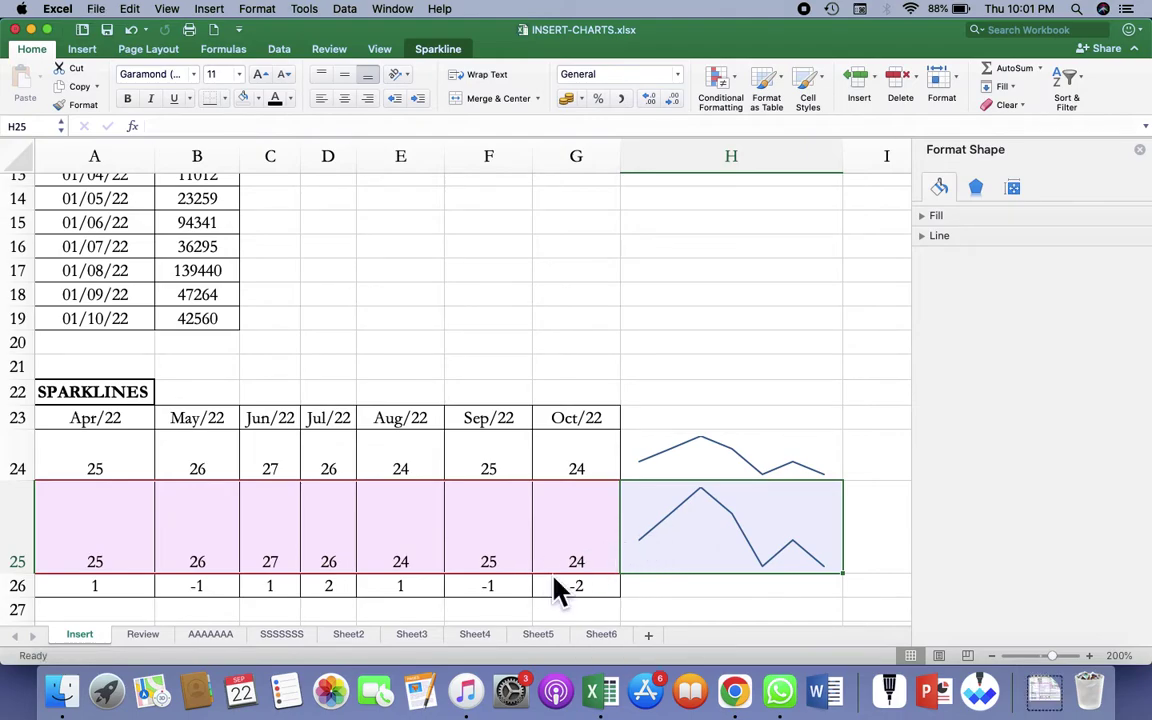
pyautogui.moveTo(407, 592); pyautogui.dragTo(558, 594)
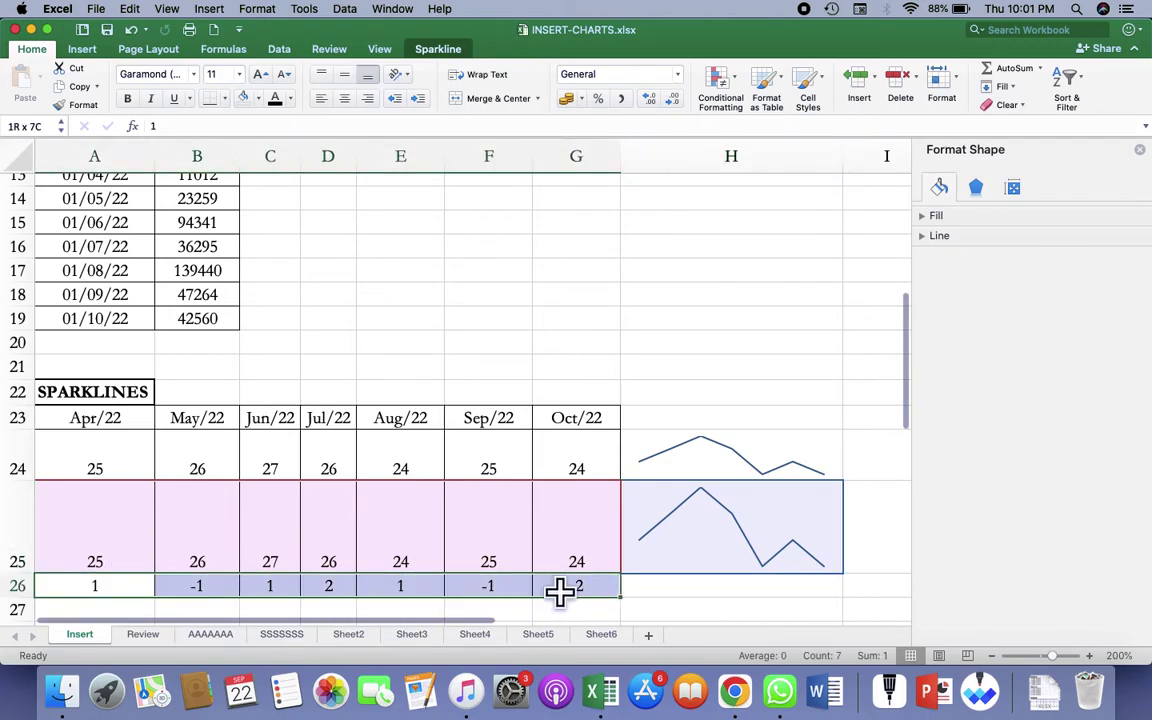
# Insert a Win/Loss sparkline for row 26's values into cell H26.
pyautogui.click(82, 50)
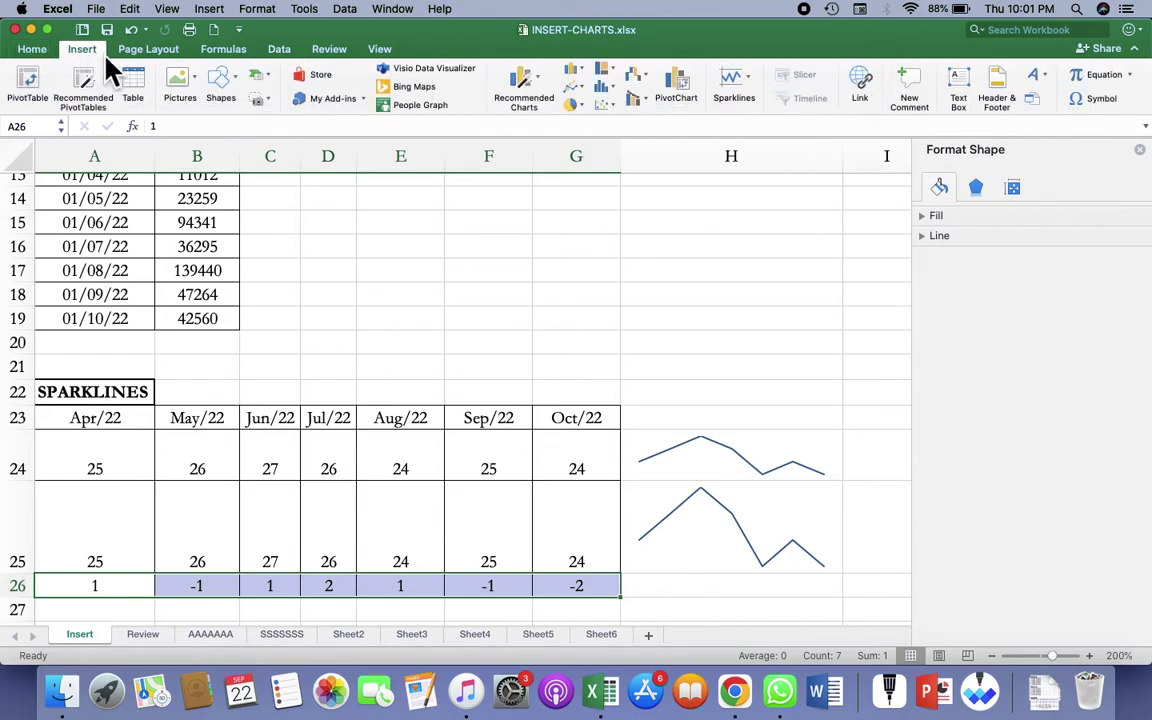
pyautogui.click(748, 82)
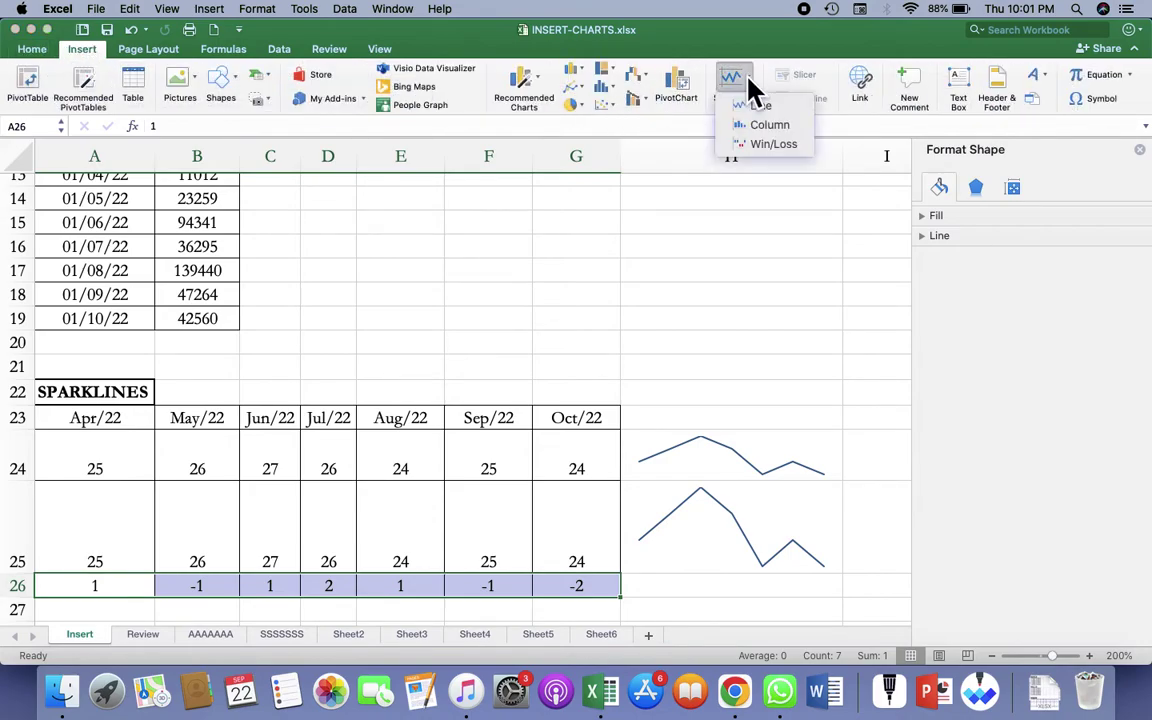
pyautogui.click(776, 148)
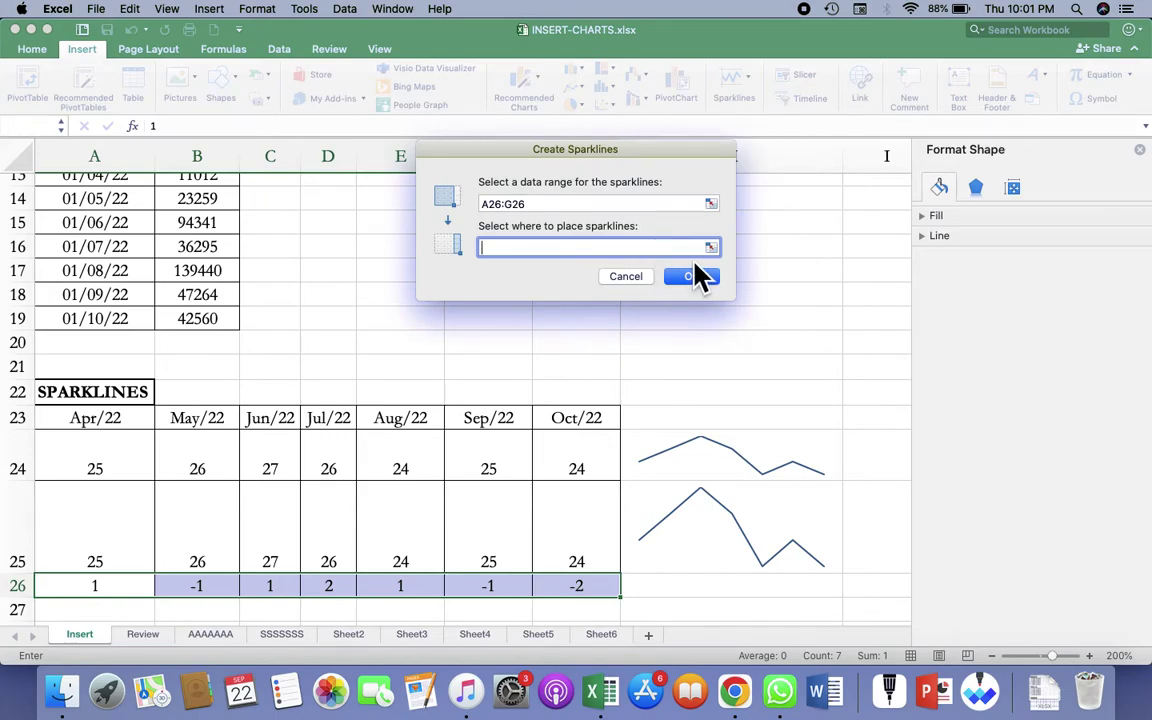
pyautogui.click(711, 246)
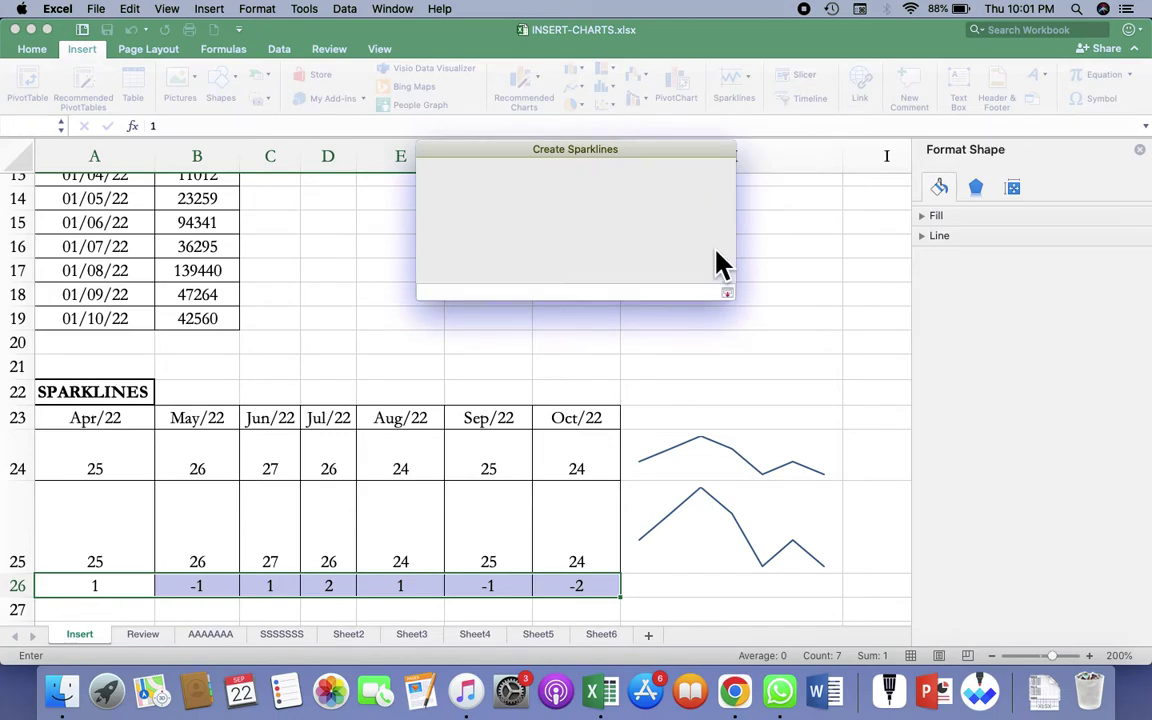
pyautogui.click(674, 579)
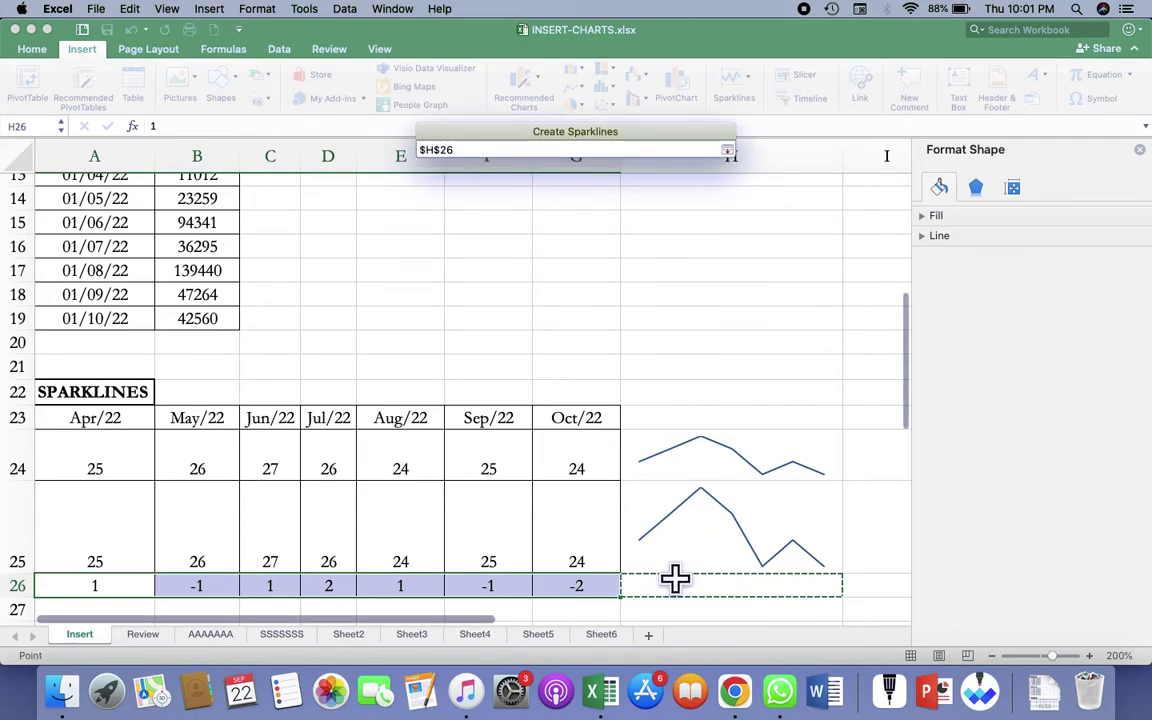
pyautogui.press('Return')
pyautogui.press('Return')
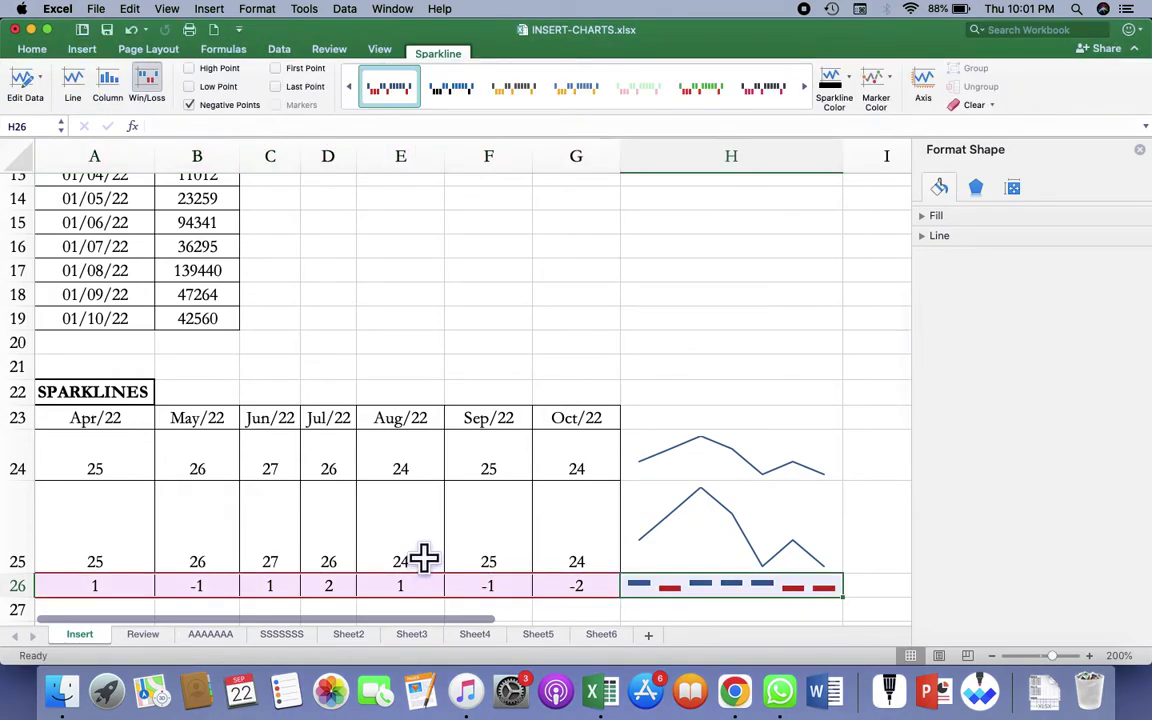
# Make row 26 taller, then review cells A26 (1), B26 (-1) and the H24 line sparkline.
pyautogui.moveTo(21, 597)
pyautogui.mouseDown()
pyautogui.moveTo(21, 619)
pyautogui.moveTo(21, 596)
pyautogui.mouseUp()
pyautogui.scroll(-5, 455, 516)
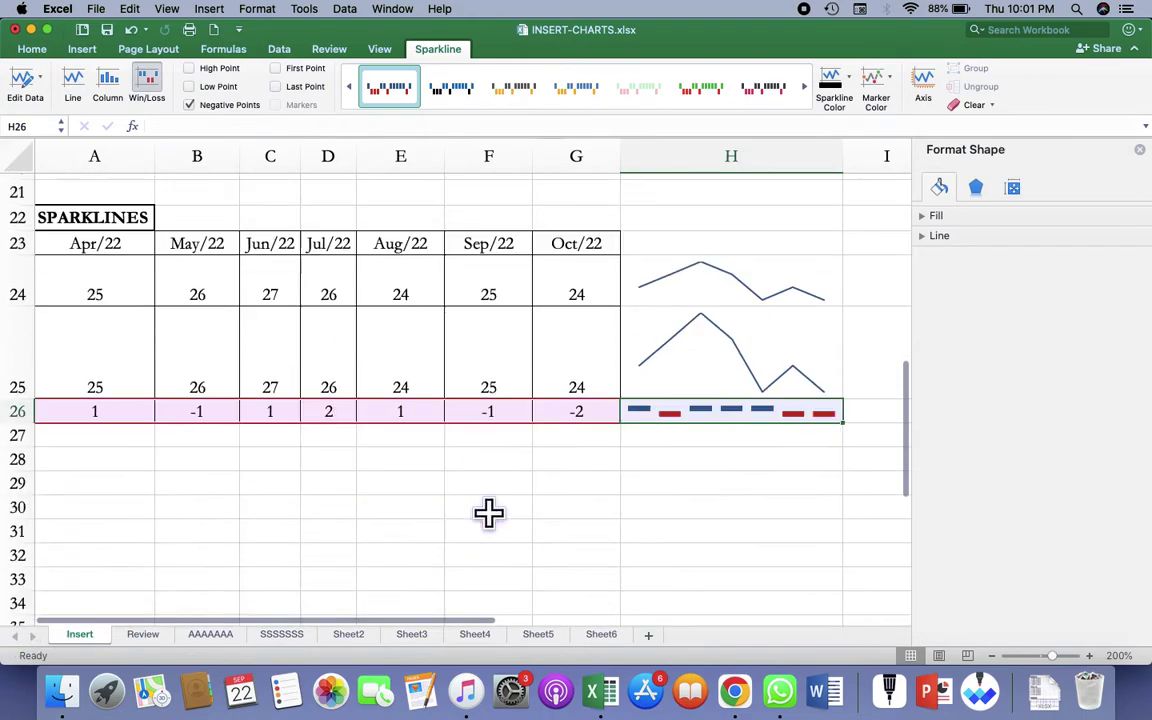
pyautogui.scroll(3, 488, 514)
pyautogui.moveTo(27, 523); pyautogui.dragTo(25, 584)
pyautogui.click(136, 547)
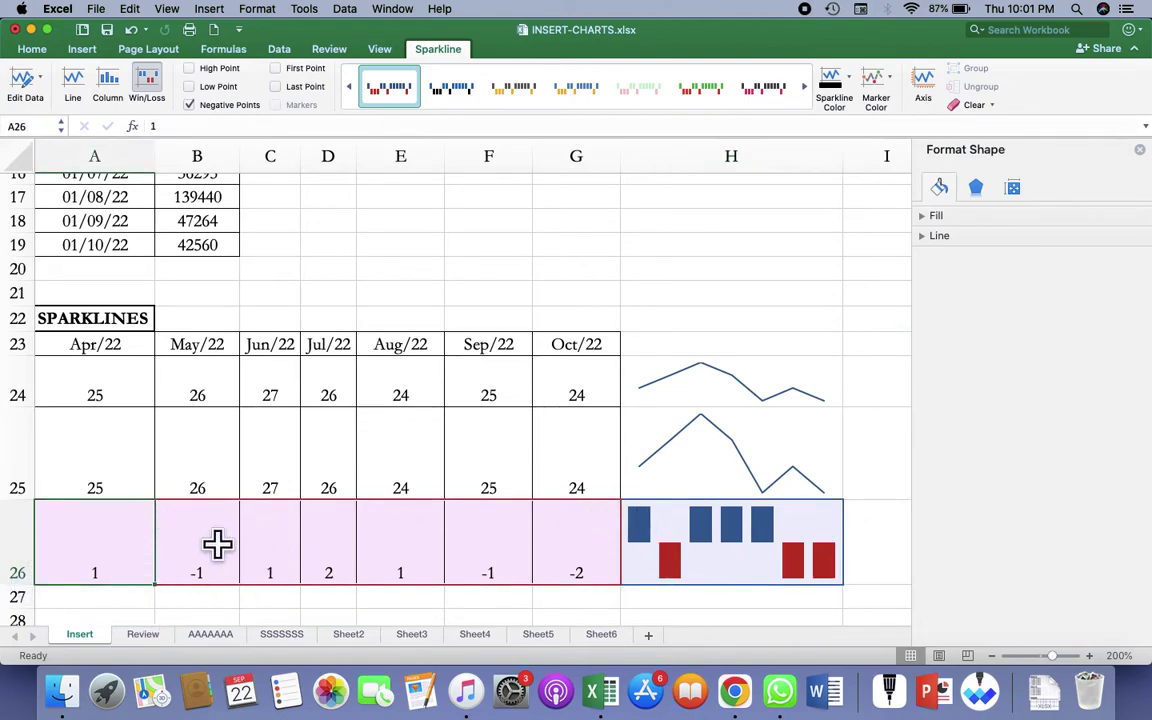
pyautogui.press('Right')
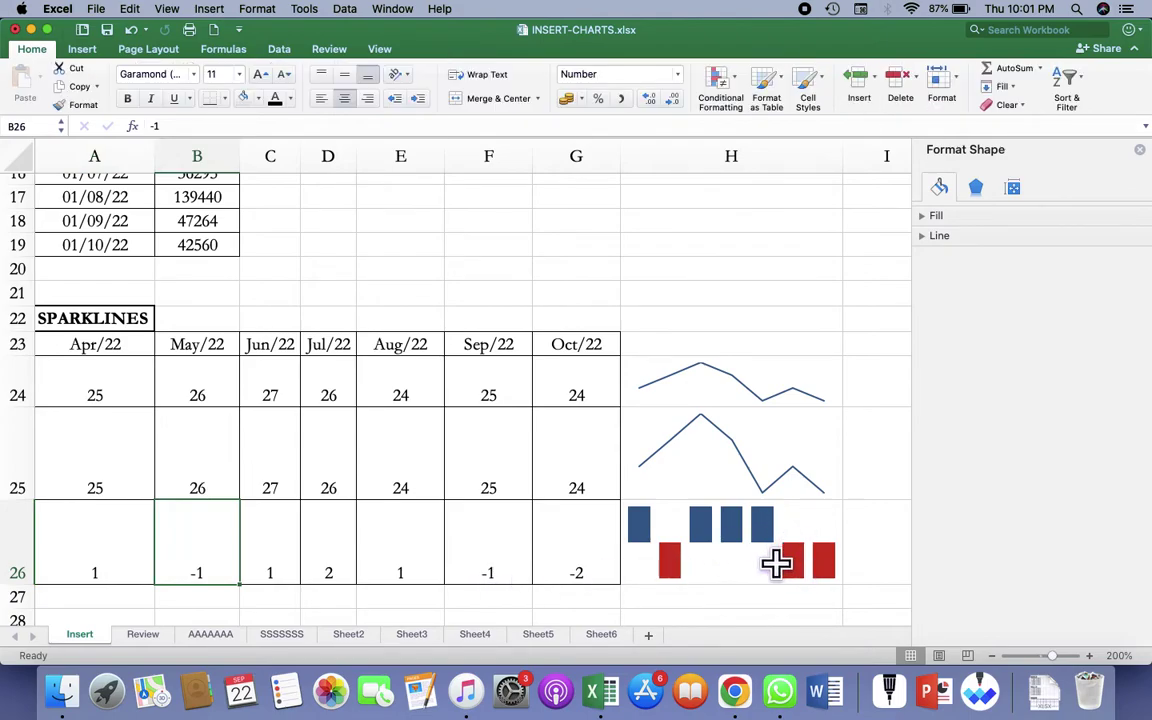
pyautogui.click(735, 375)
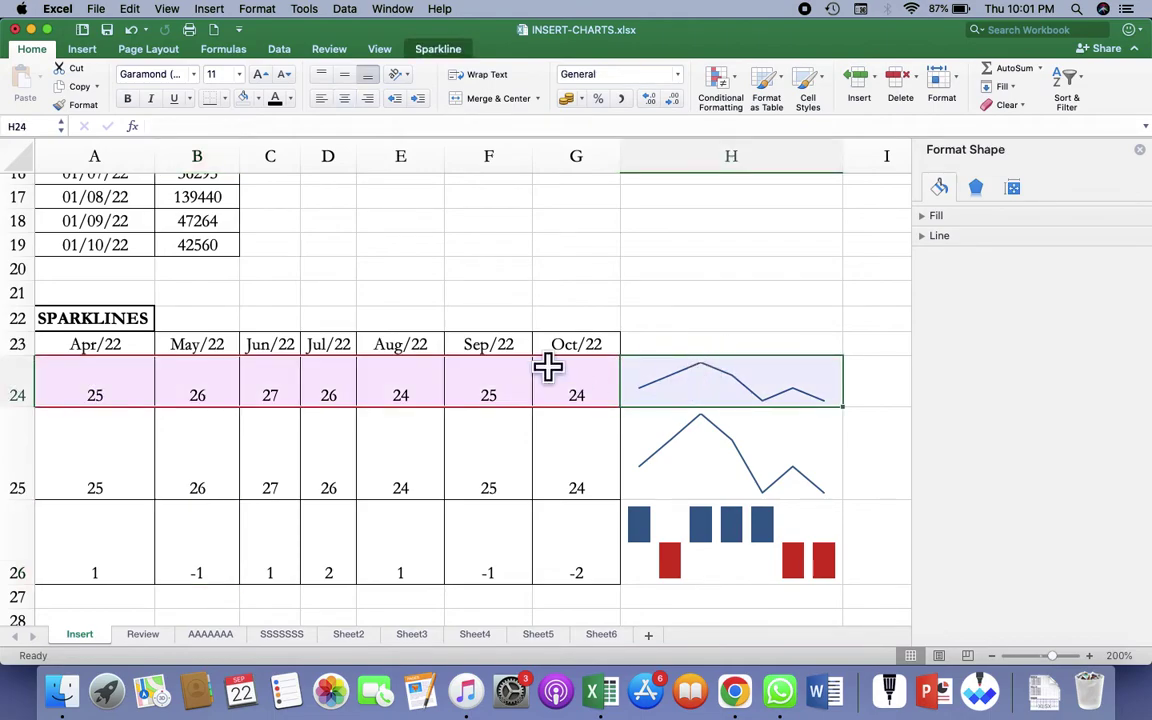
pyautogui.click(96, 50)
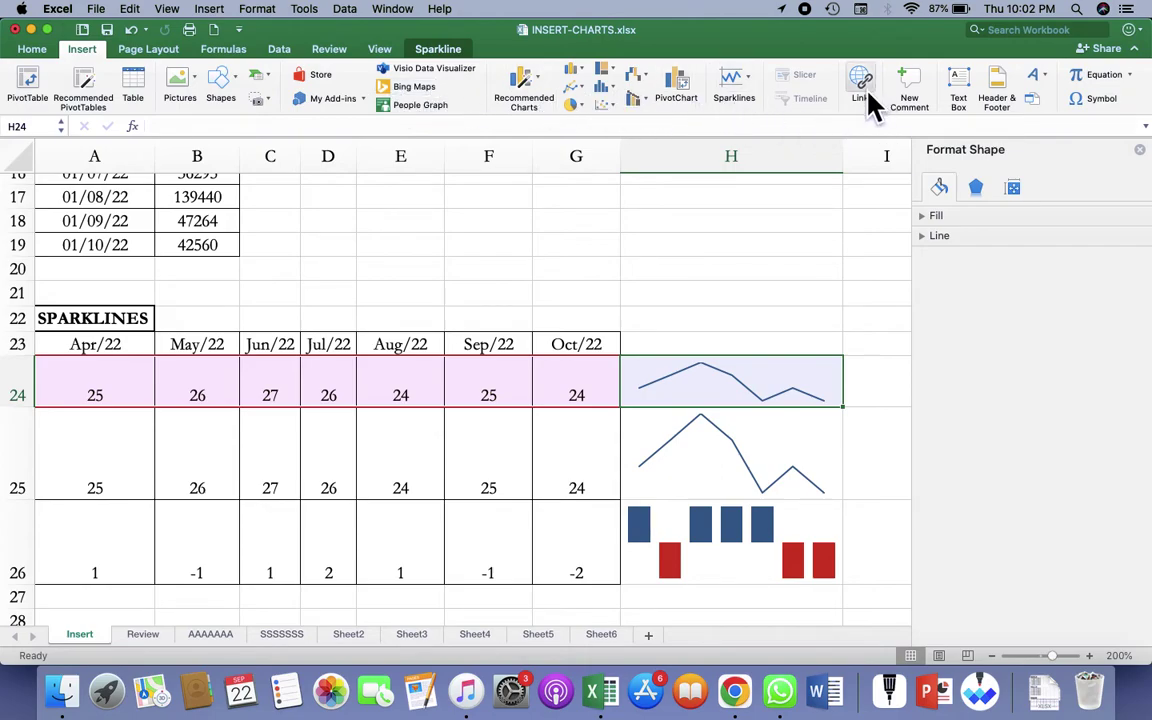
pyautogui.click(725, 267)
pyautogui.scroll(-1, 260, 336)
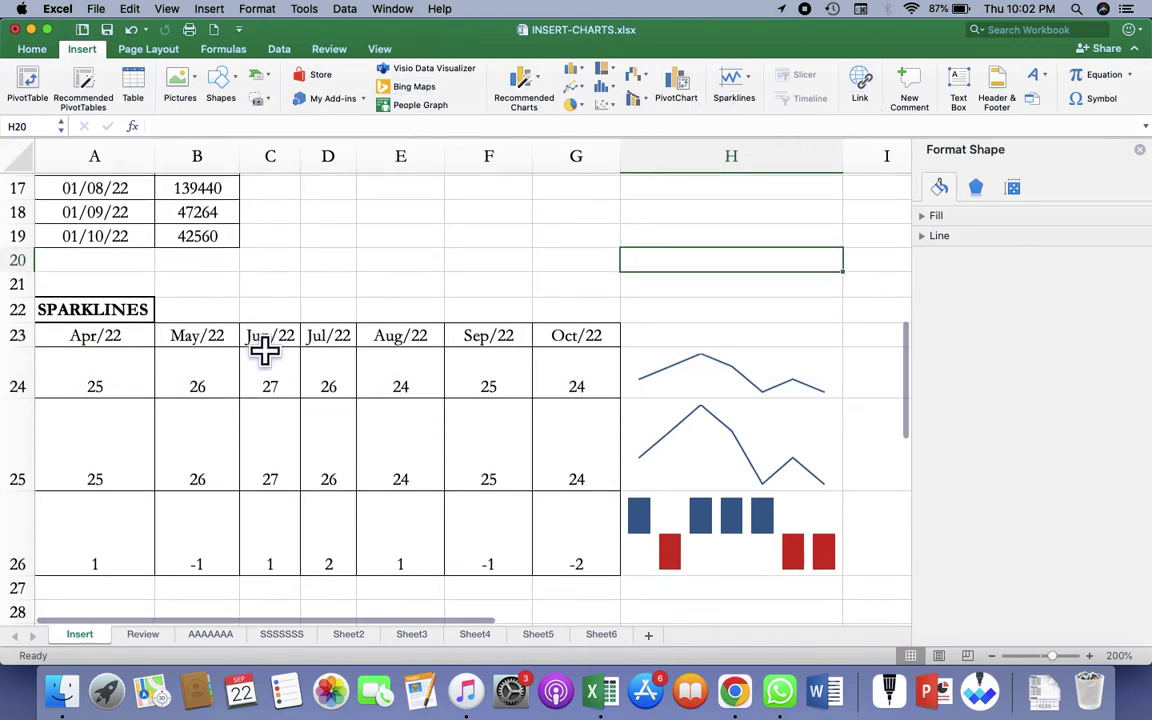
pyautogui.scroll(5, 257, 345)
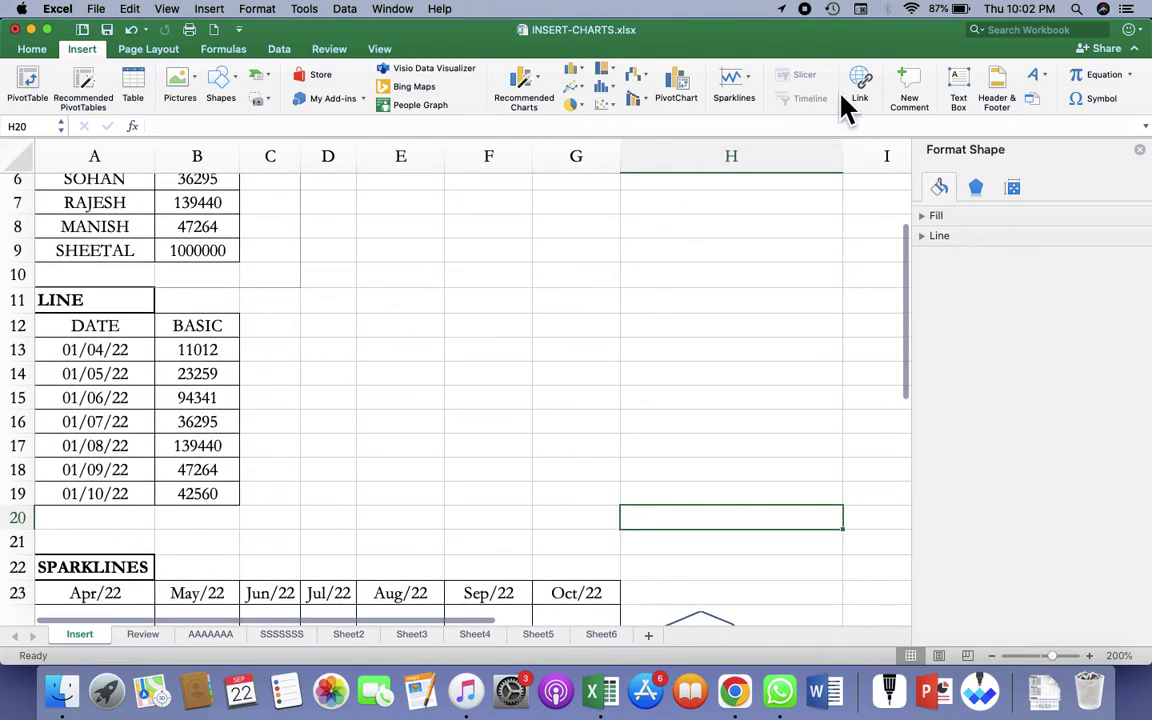
pyautogui.click(215, 327)
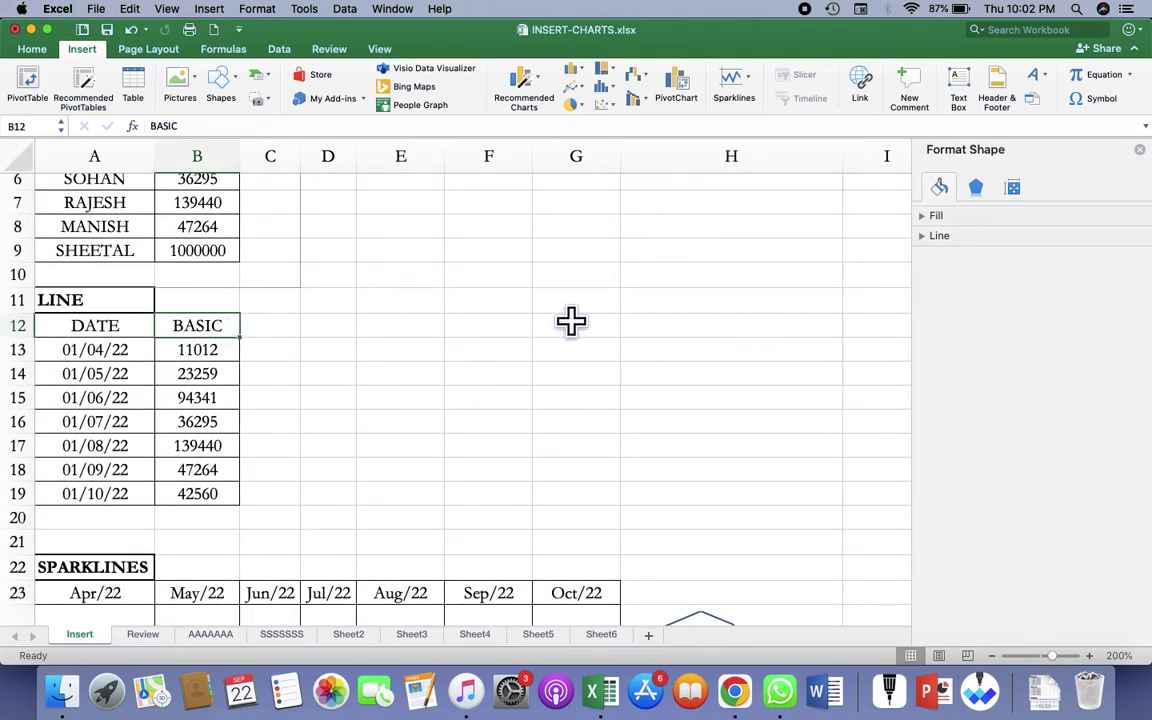
pyautogui.click(862, 85)
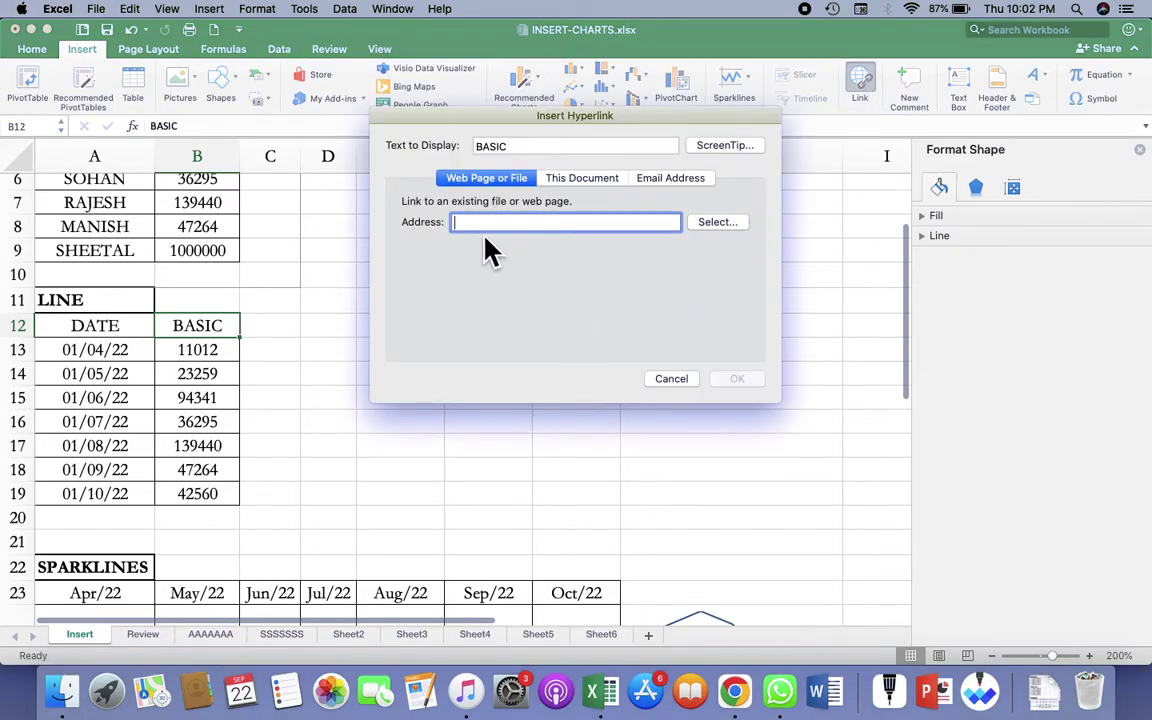
pyautogui.click(595, 180)
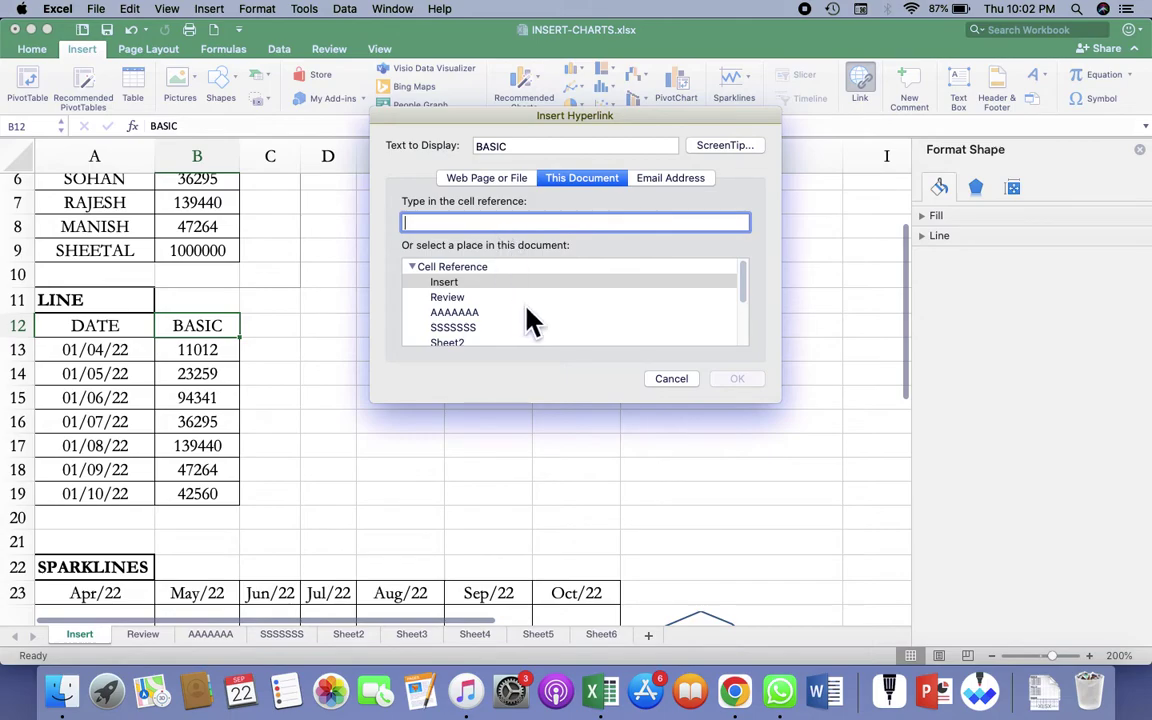
pyautogui.moveTo(742, 294); pyautogui.dragTo(741, 321)
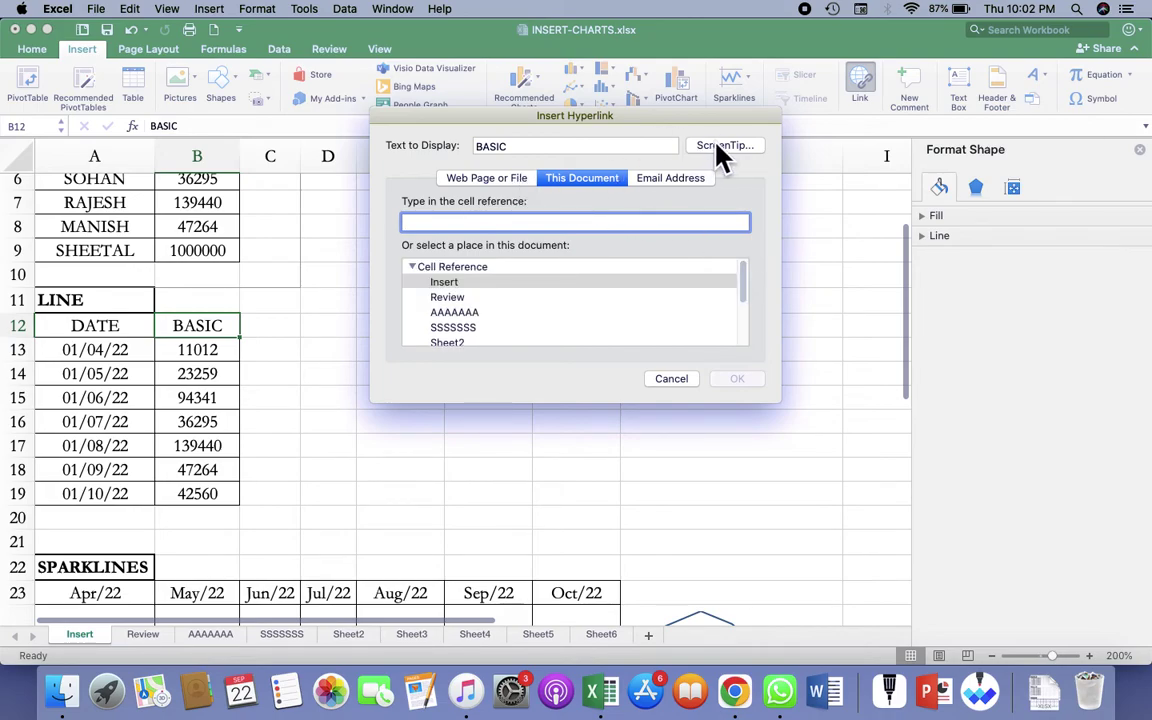
pyautogui.scroll(-3, 568, 303)
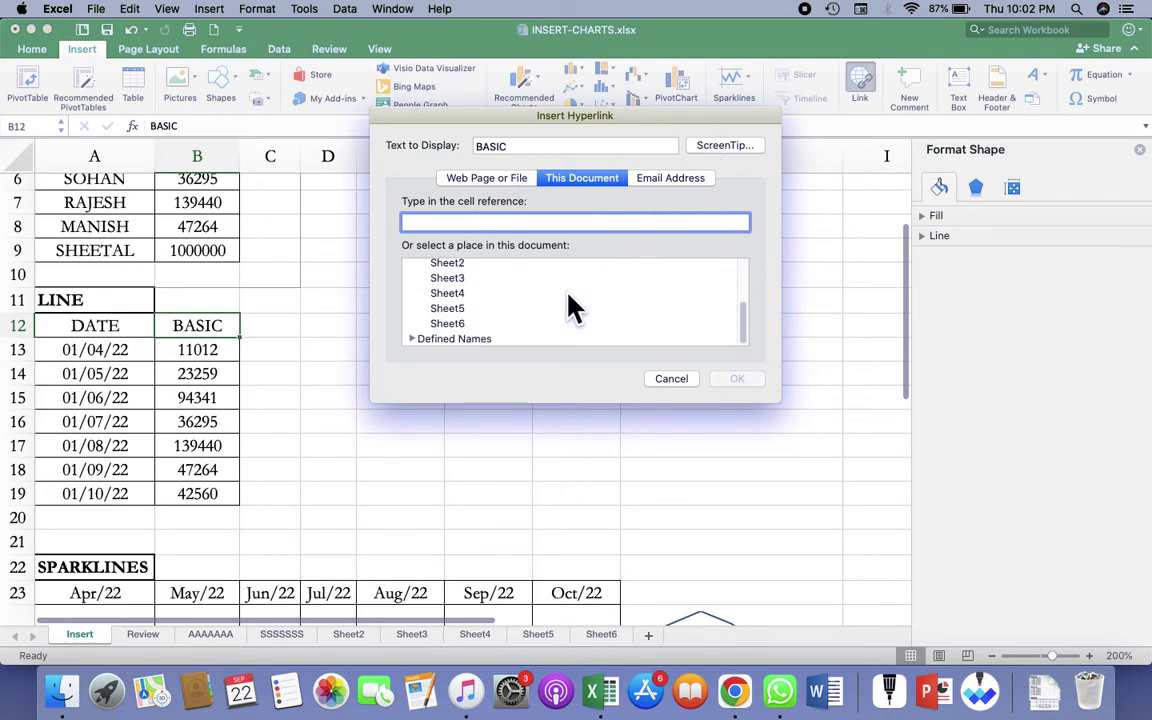
pyautogui.click(510, 185)
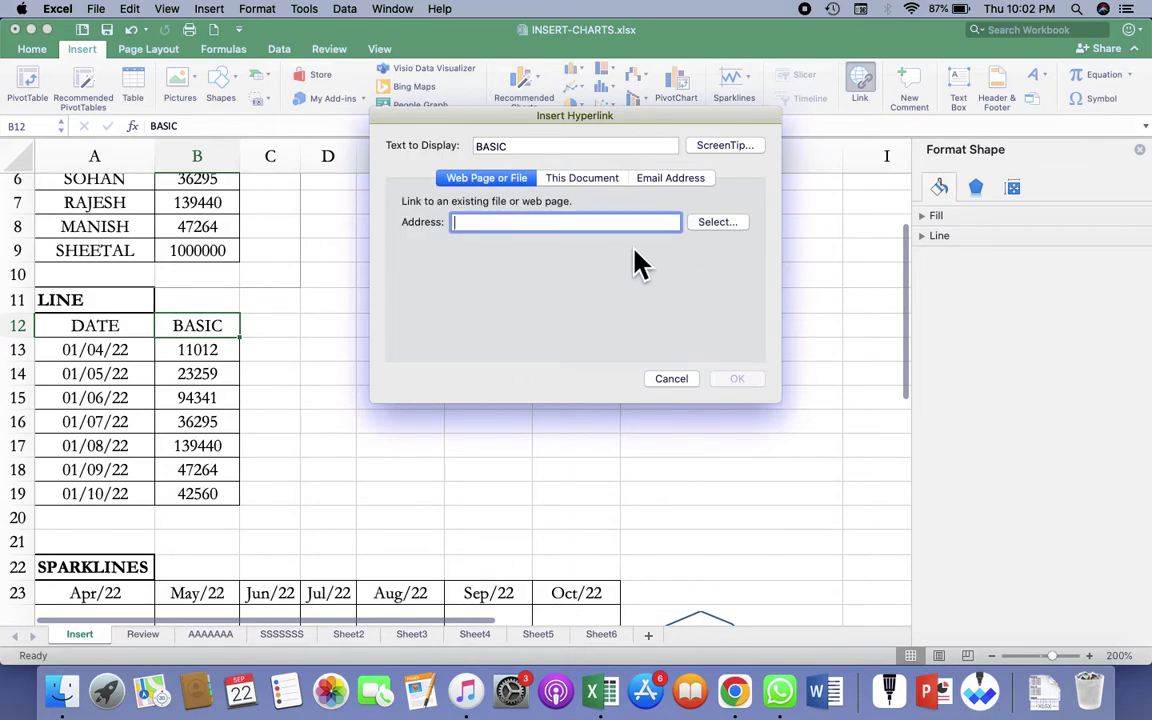
pyautogui.click(690, 186)
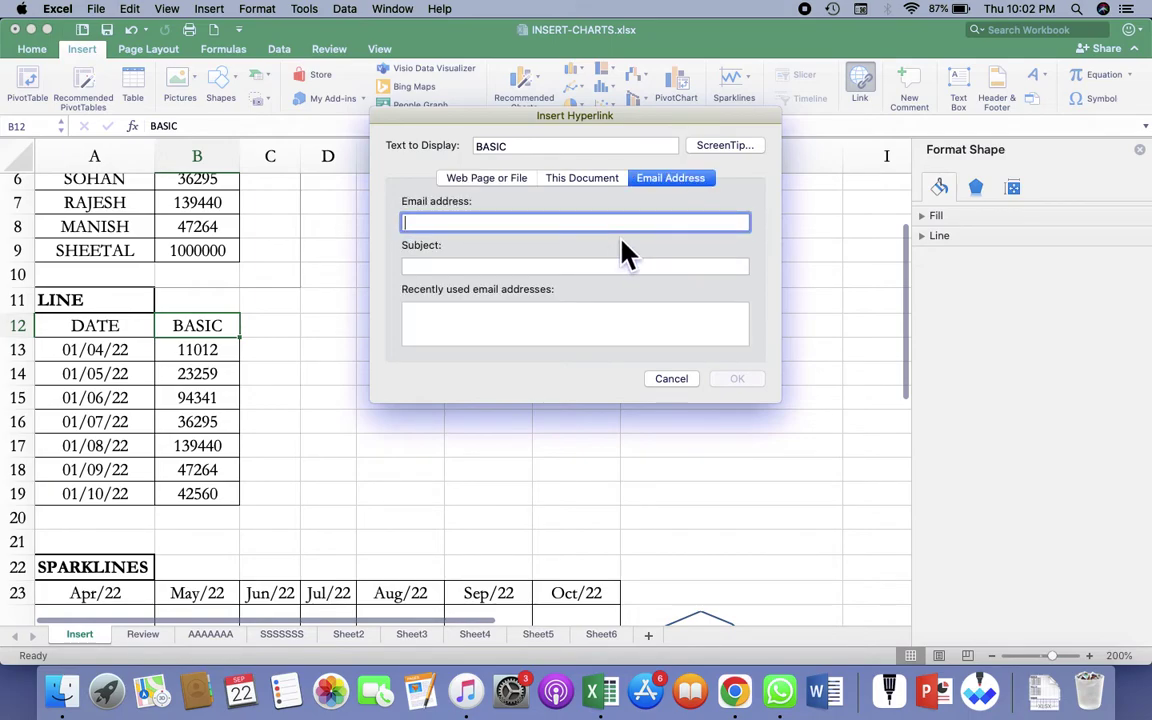
pyautogui.click(676, 381)
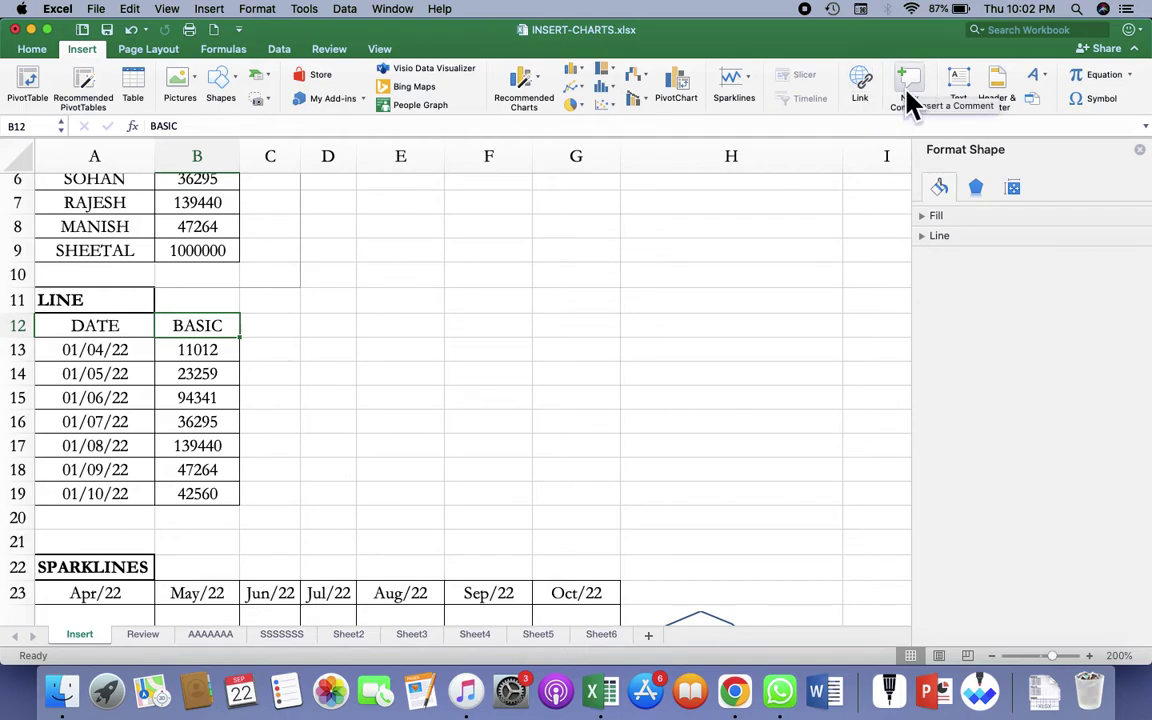
pyautogui.click(486, 302)
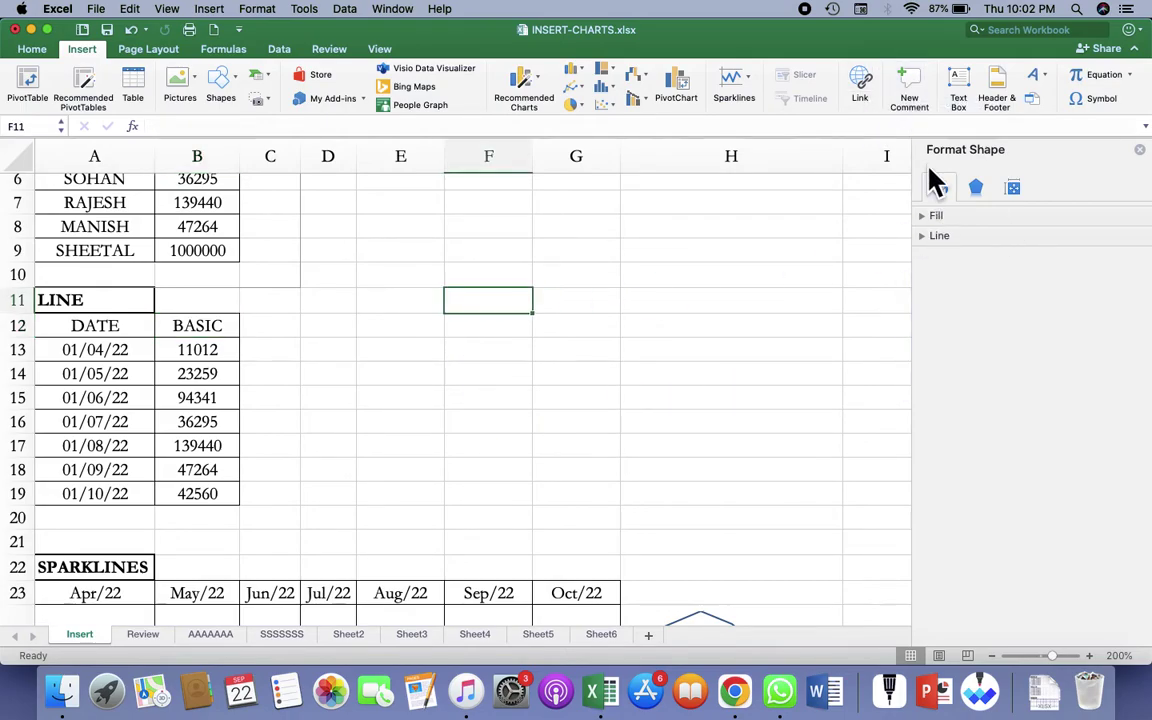
# Choose the Text Box tool from the Insert ribbon.
pyautogui.click(962, 88)
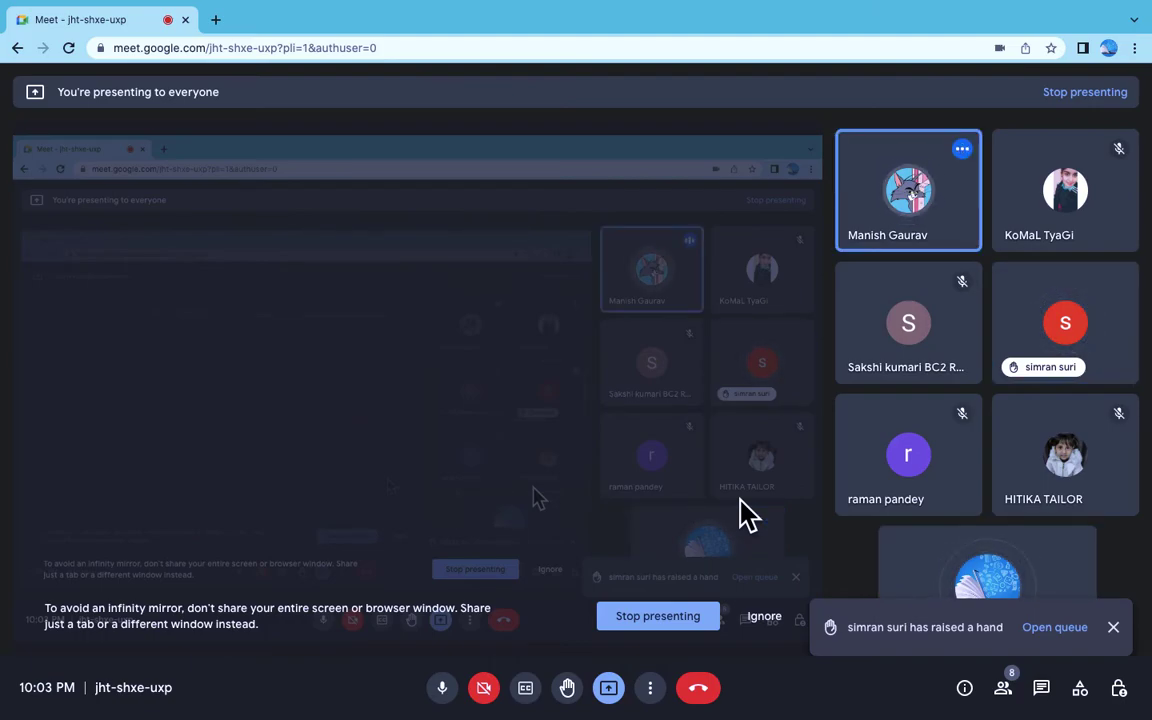
# Move from Google Meet back through Book3 to the INSERT-CHARTS workbook.
pyautogui.hotkey('ctrl', 'Left')
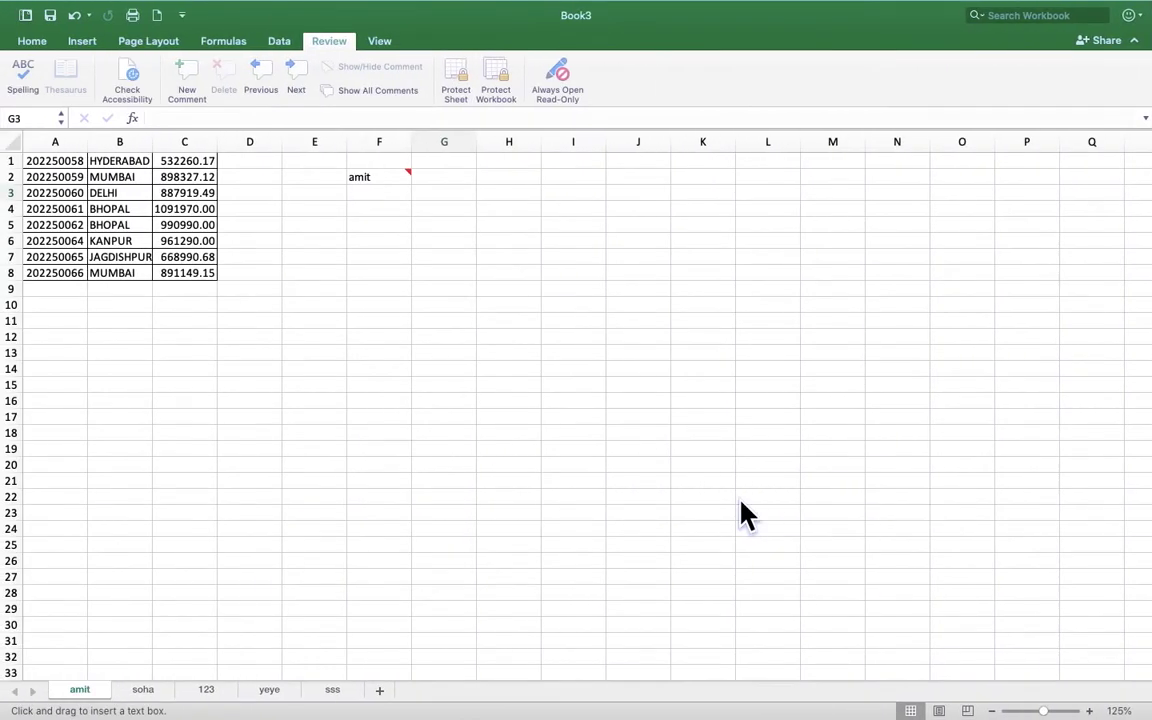
pyautogui.hotkey('ctrl', 'Left')
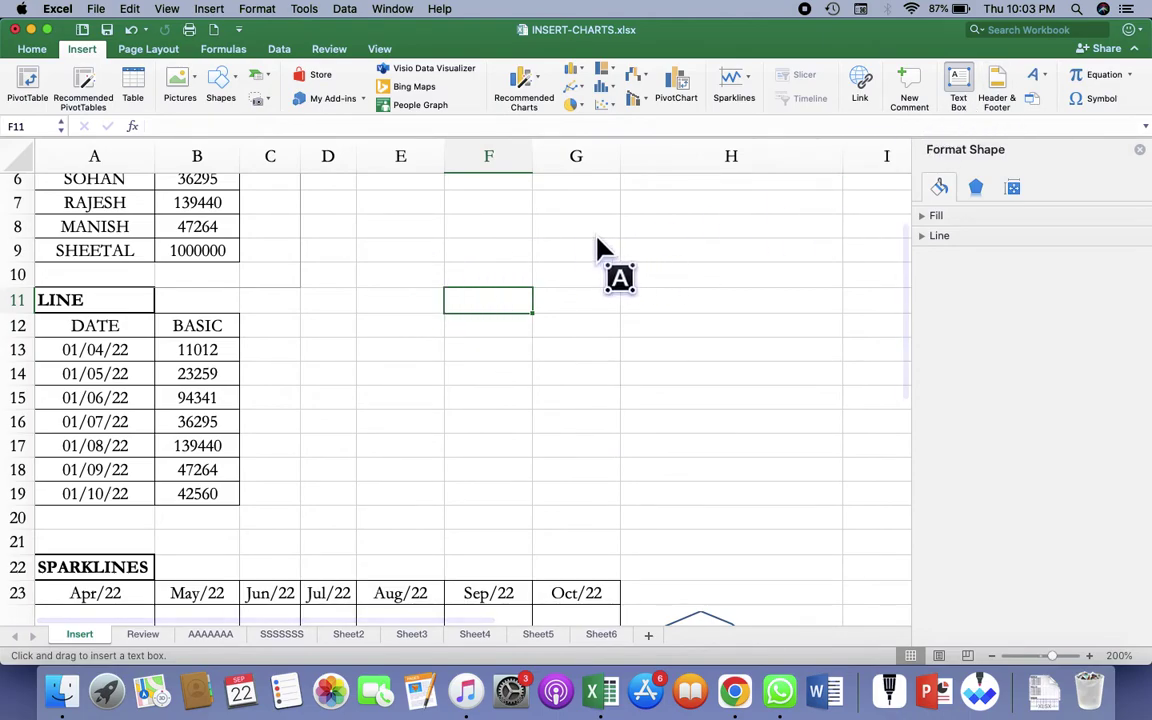
# Draw a text box right of the LINE table containing 'AMIT', then deselect it.
pyautogui.moveTo(546, 227); pyautogui.dragTo(746, 426)
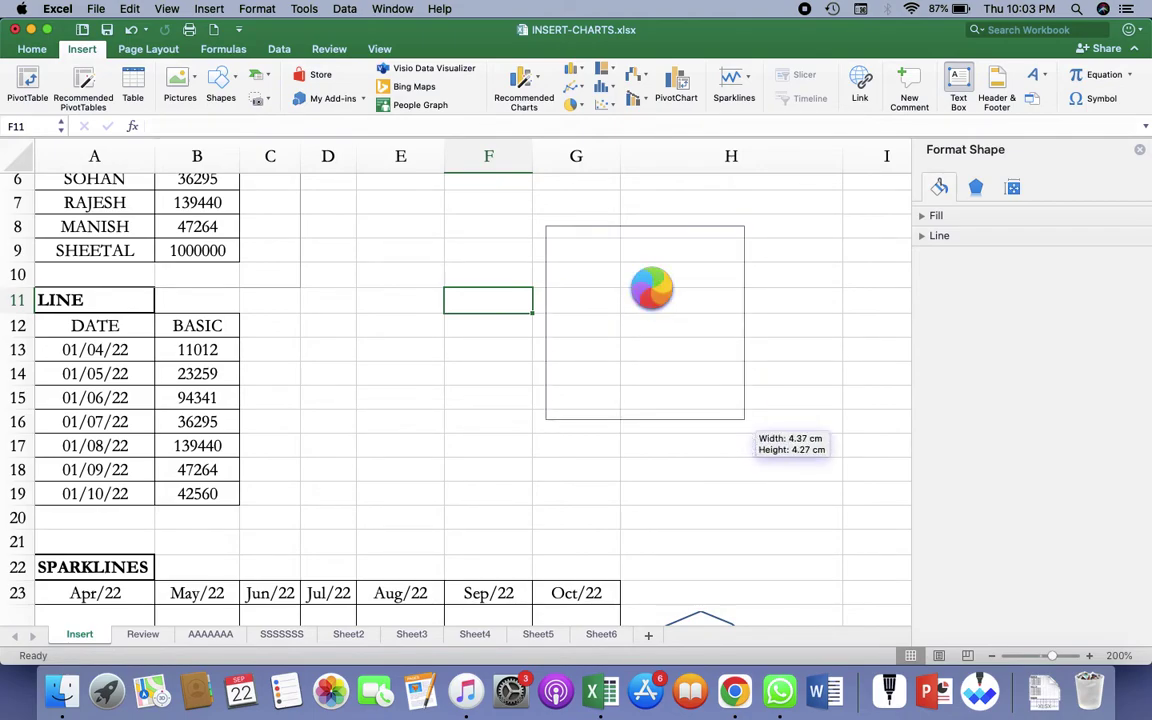
pyautogui.write('AMIT')
pyautogui.click(847, 301)
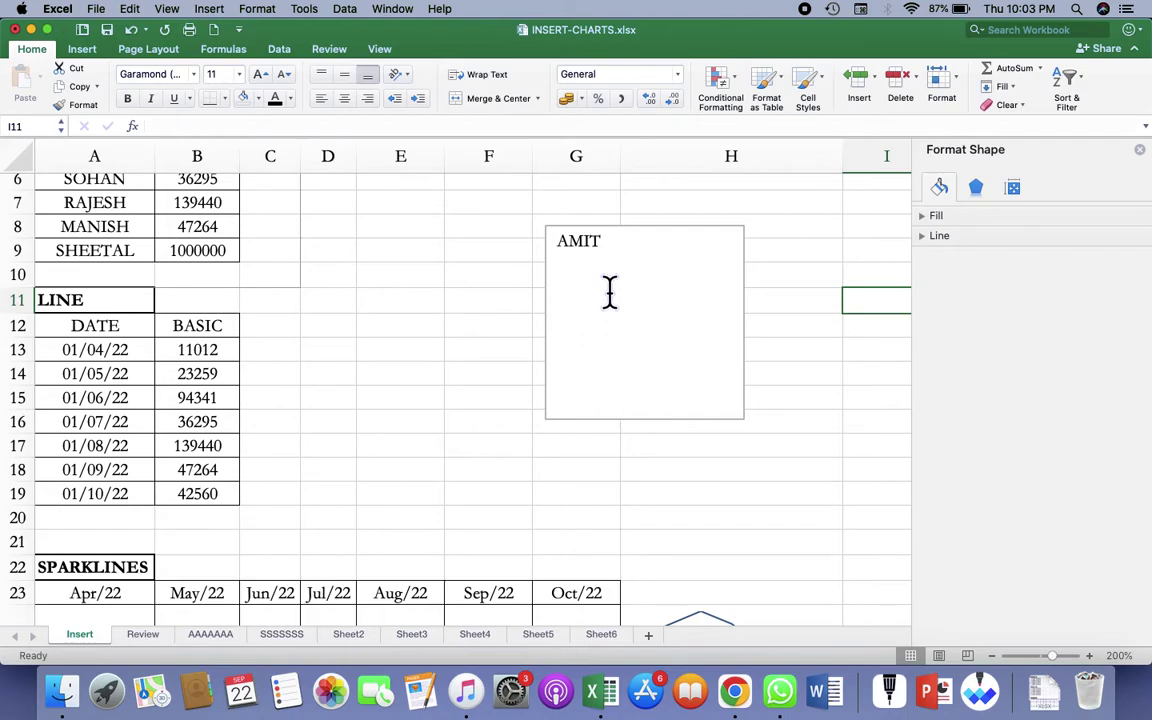
pyautogui.click(285, 349)
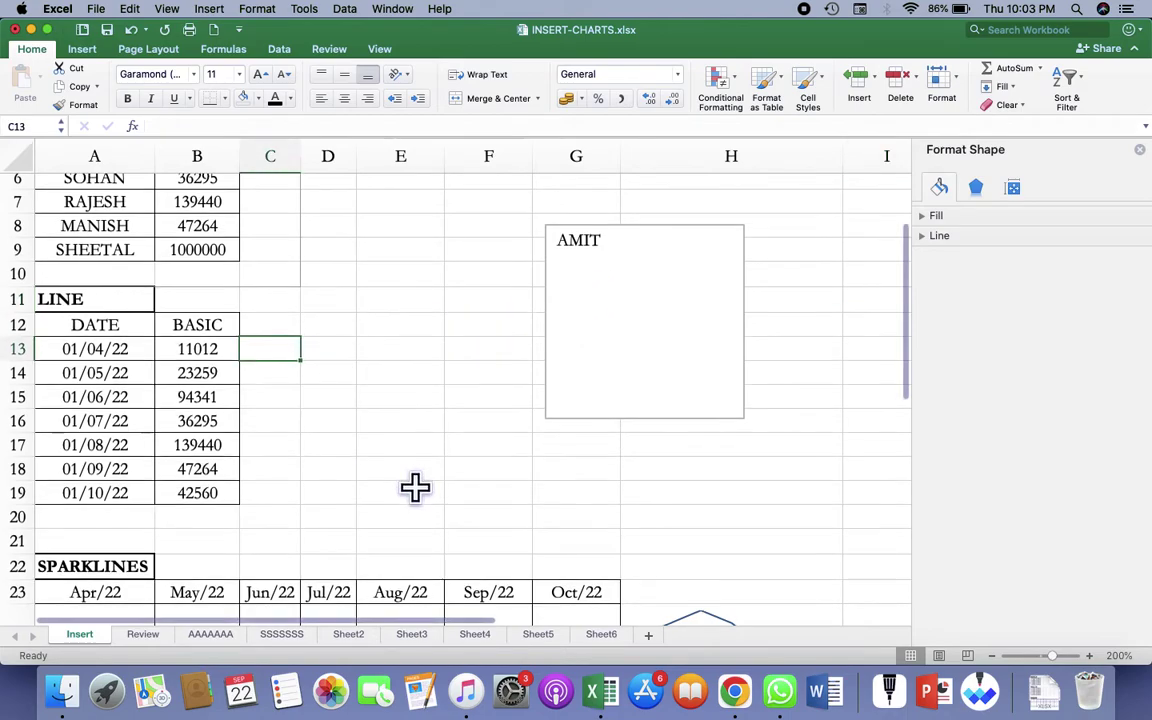
# Look at the Sparklines type choices, dismiss them, and return to the AMIT text box.
pyautogui.scroll(-1, 415, 487)
pyautogui.scroll(-3, 415, 487)
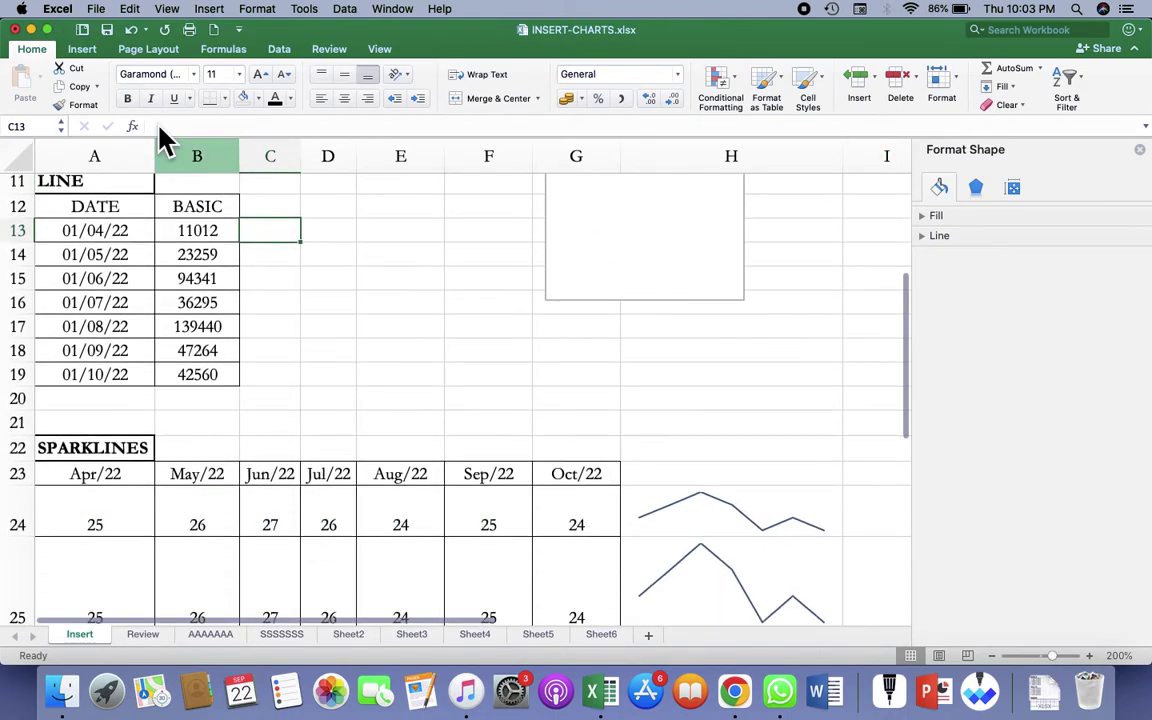
pyautogui.click(81, 53)
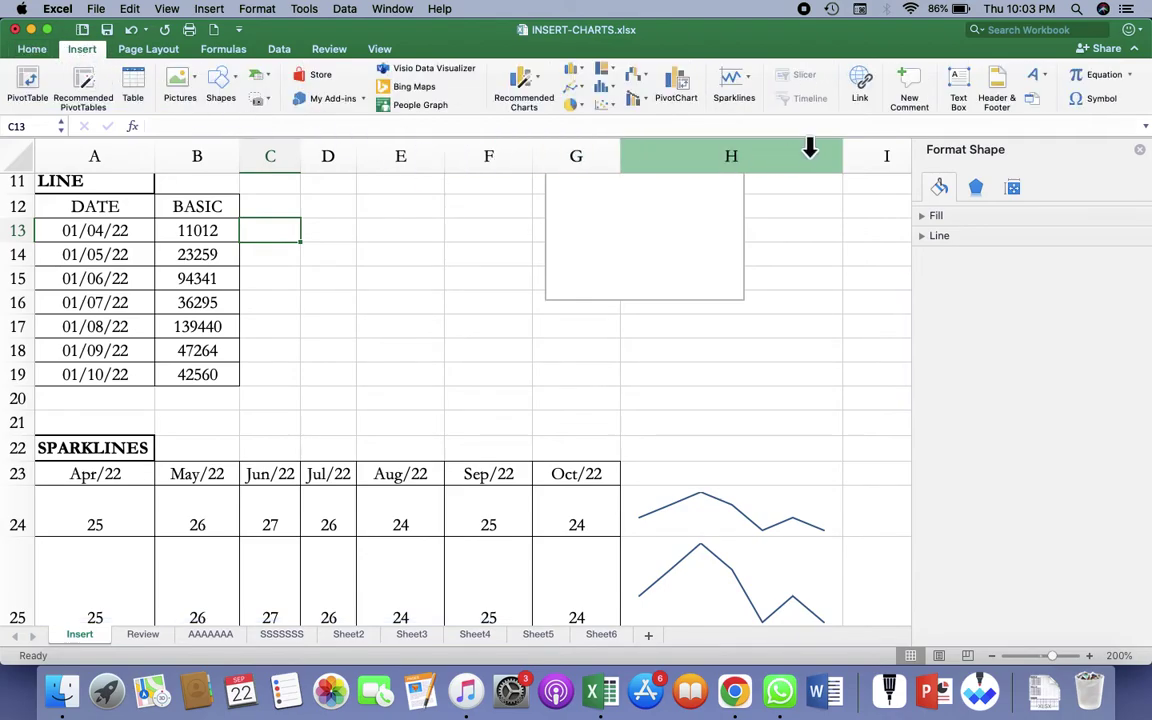
pyautogui.click(744, 92)
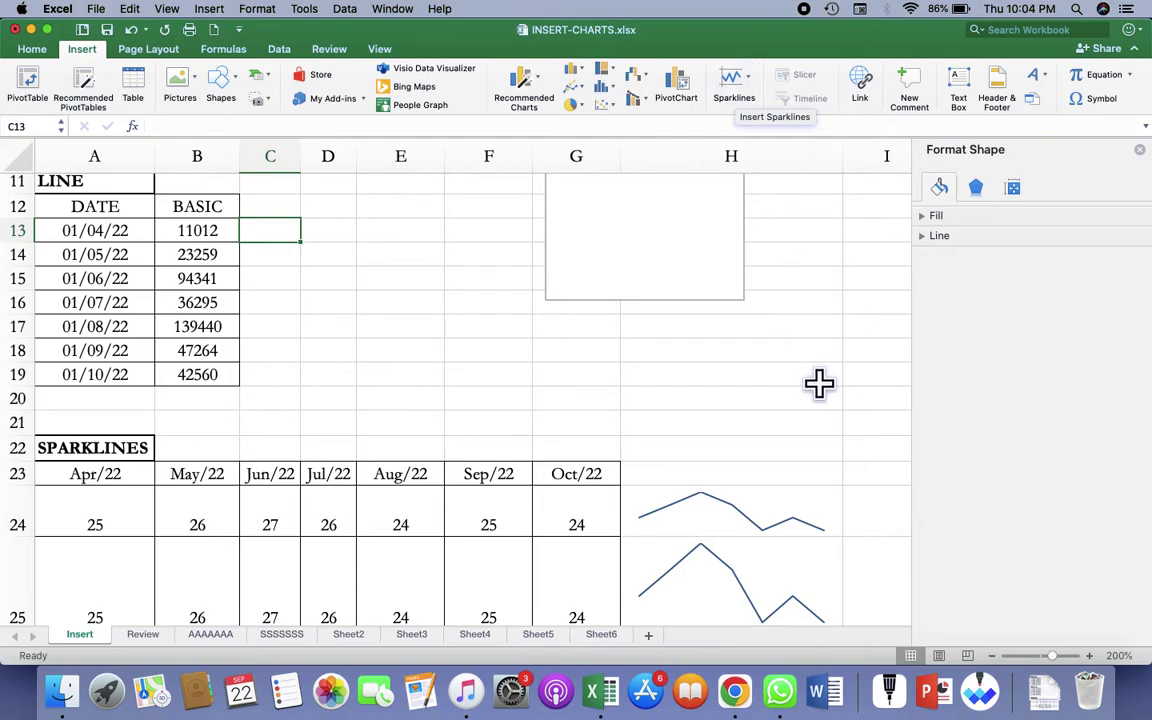
pyautogui.click(786, 346)
pyautogui.hotkey('ctrl', 'Right')
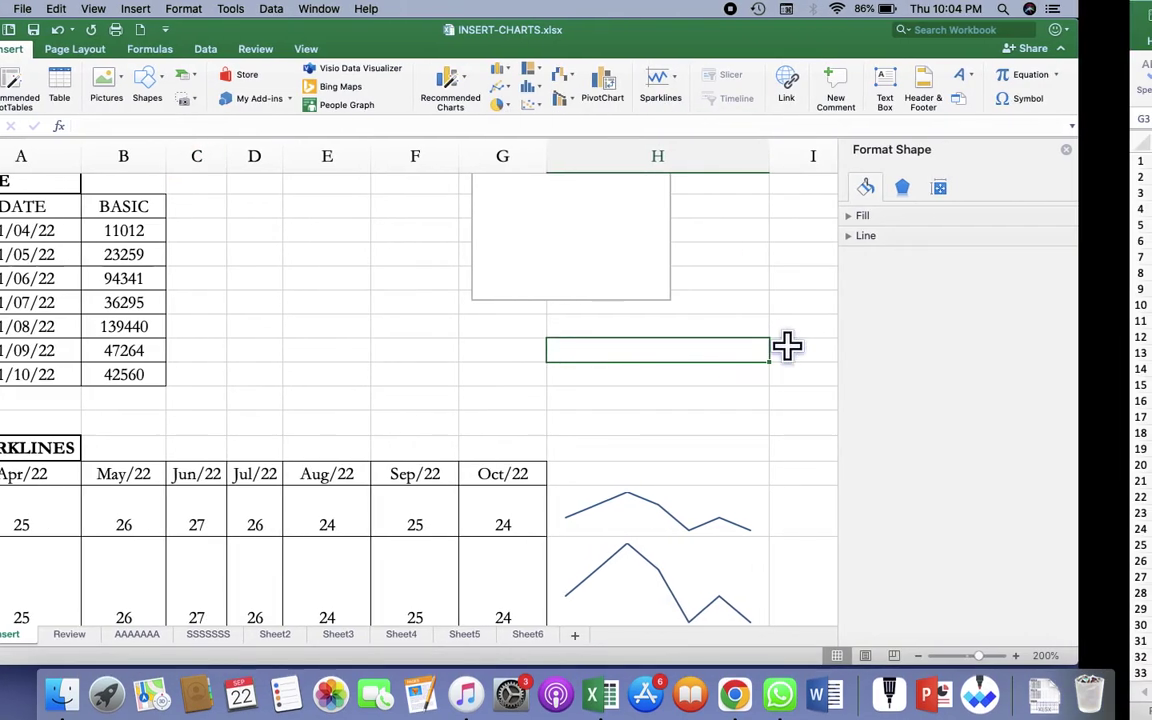
pyautogui.scroll(-2, 789, 358)
pyautogui.scroll(2, 789, 358)
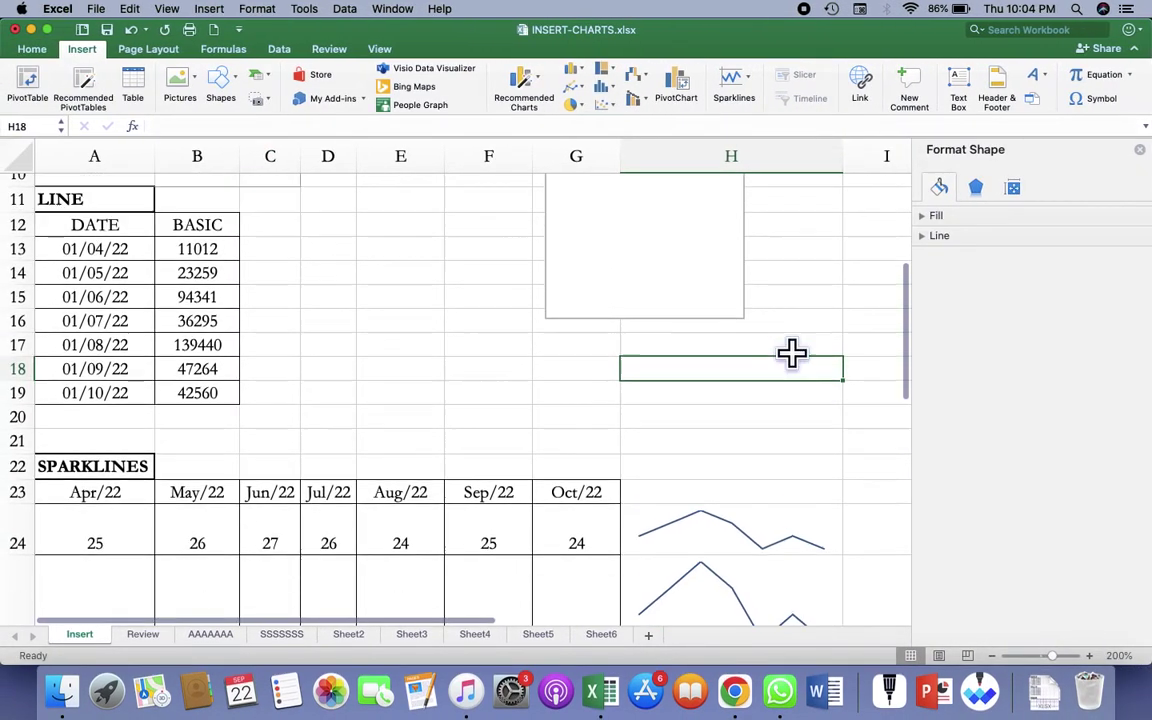
pyautogui.scroll(5, 791, 359)
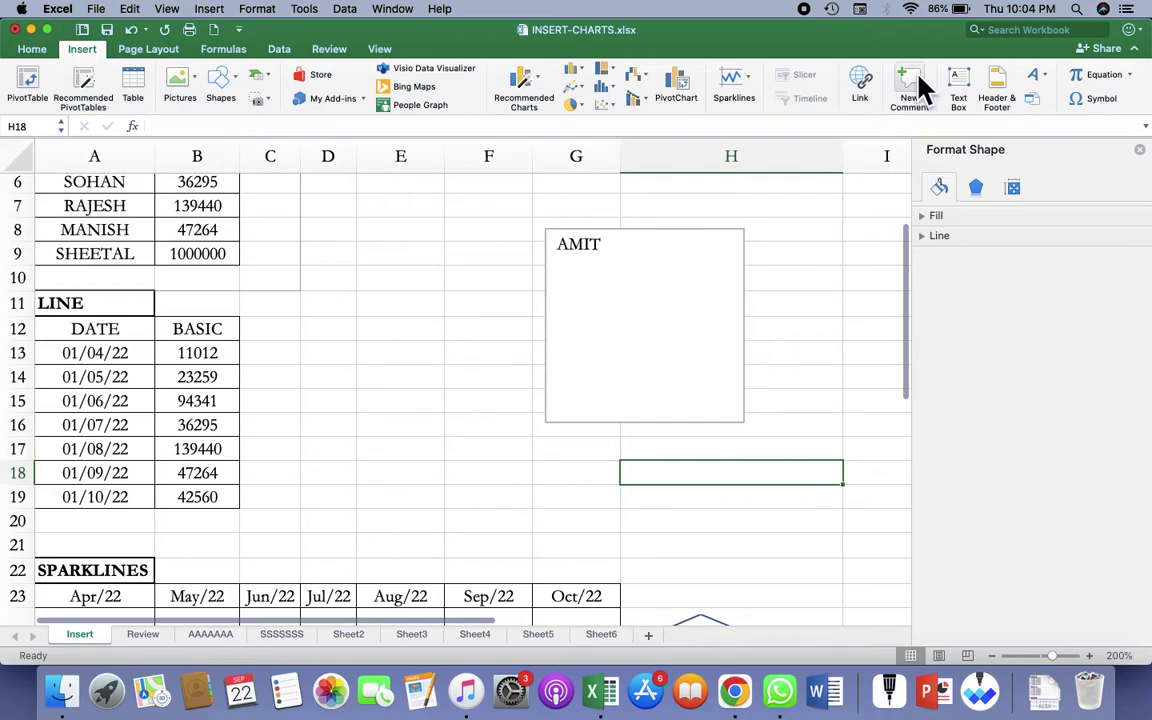
pyautogui.click(651, 260)
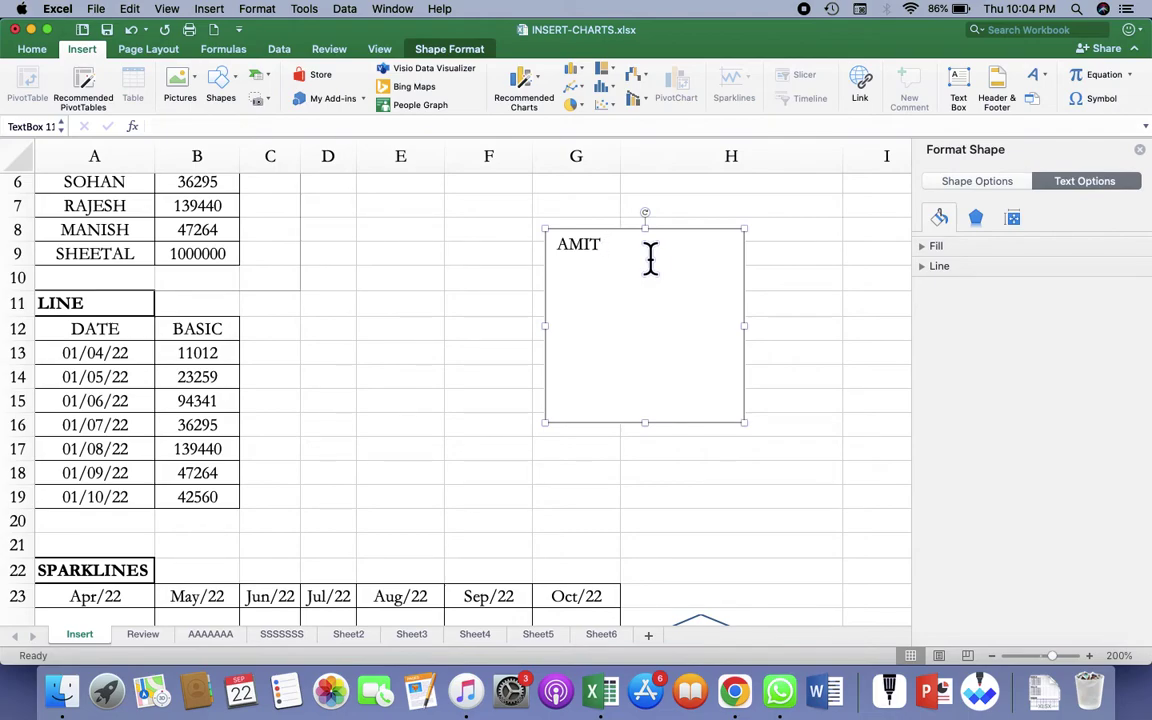
# Add 'ASDHGASFGHASFDGHAFGH' to the text box and shrink the box so the text rewraps.
pyautogui.write('ASDHGASFGHASFDGHAFGH')
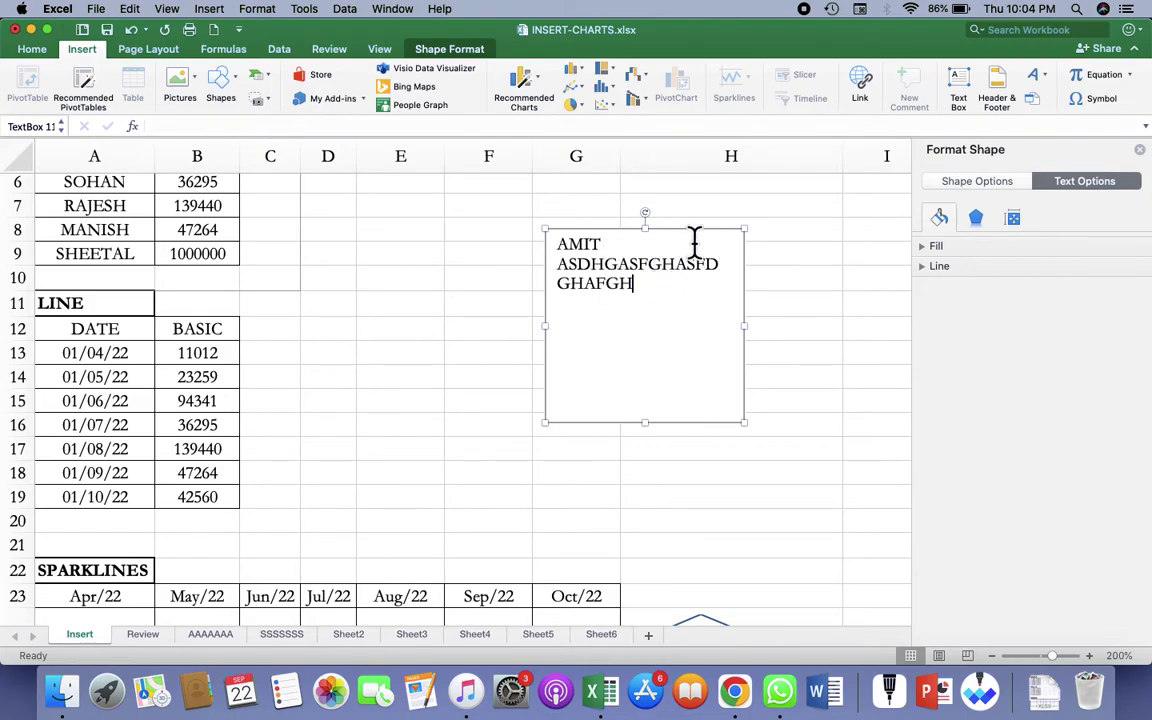
pyautogui.moveTo(744, 228); pyautogui.dragTo(656, 330)
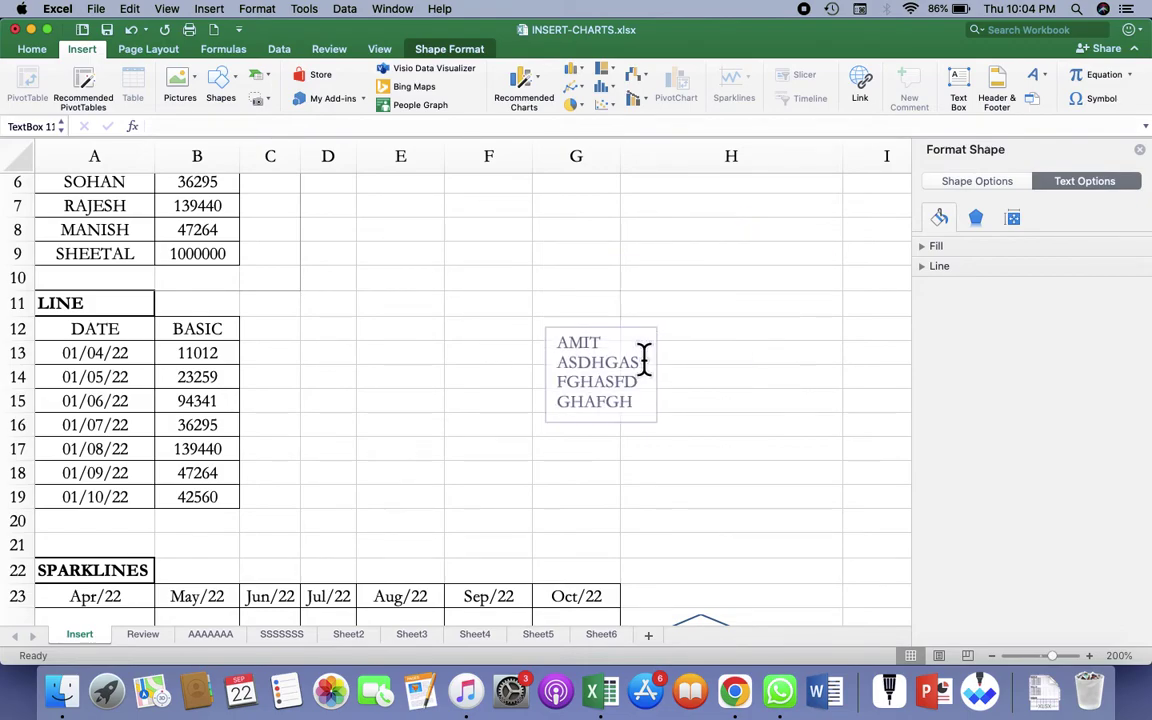
pyautogui.click(712, 342)
pyautogui.click(656, 336)
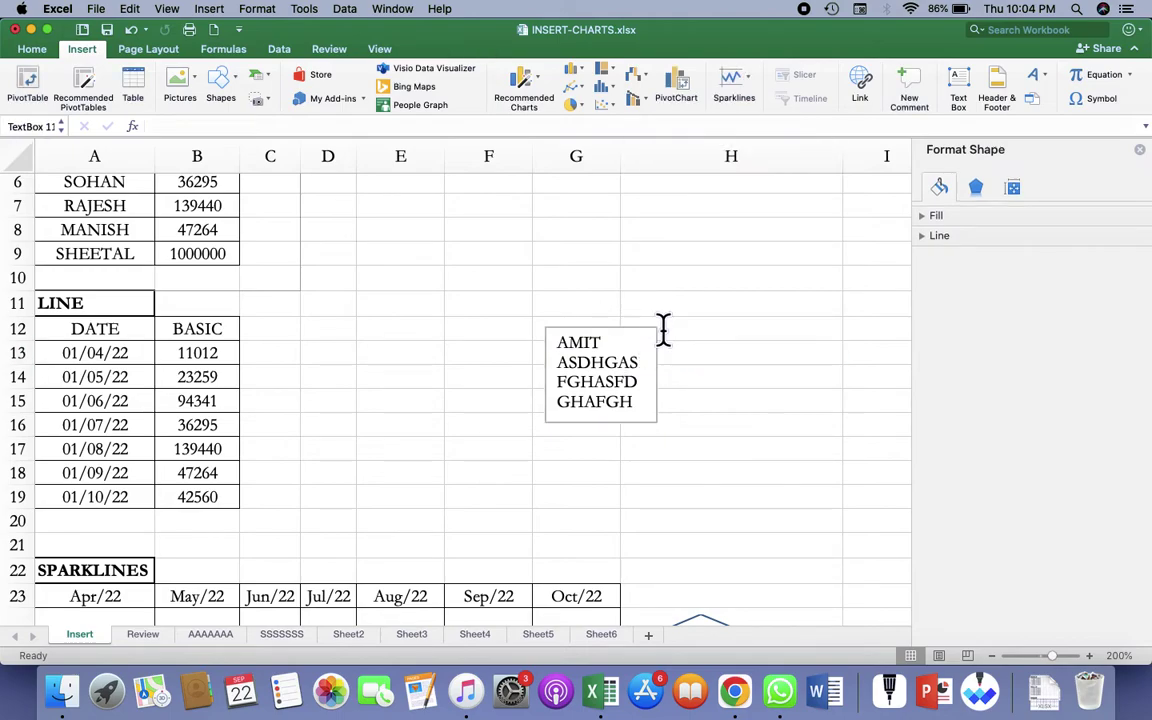
pyautogui.click(625, 334)
# Remove one letter from the text, then delete the entire text box from the sheet.
pyautogui.click(728, 375)
pyautogui.click(637, 366)
pyautogui.click(637, 366)
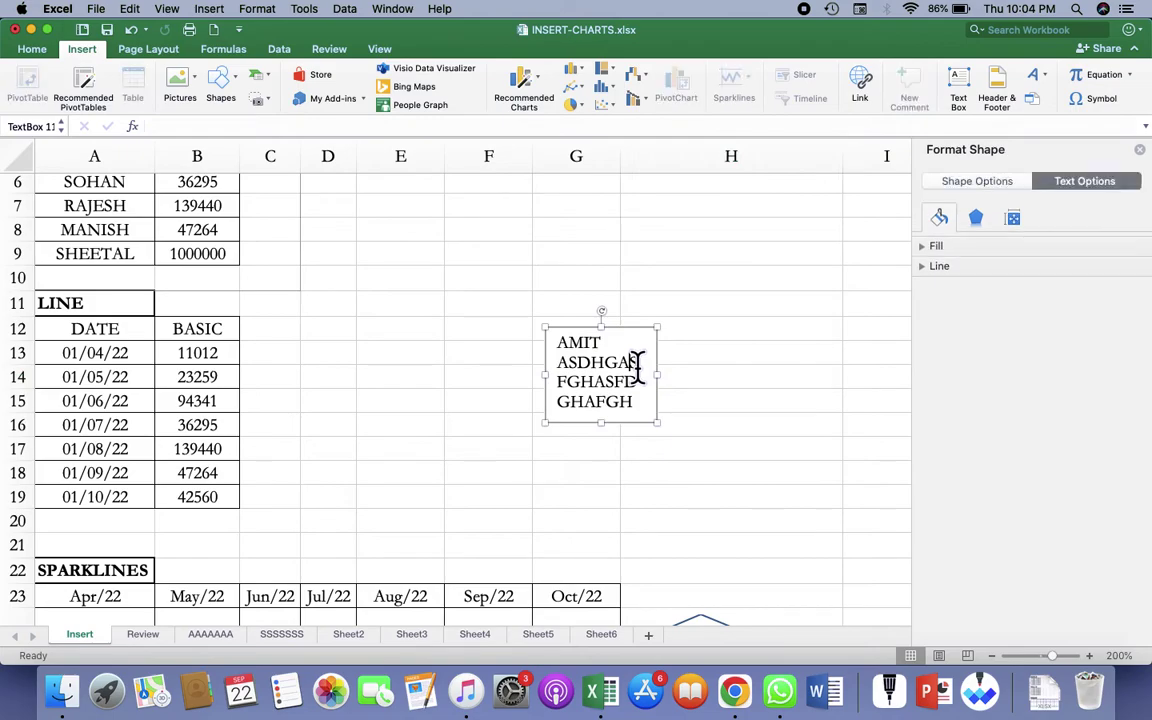
pyautogui.press('BackSpace')
pyautogui.press('Escape')
pyautogui.press('Delete')
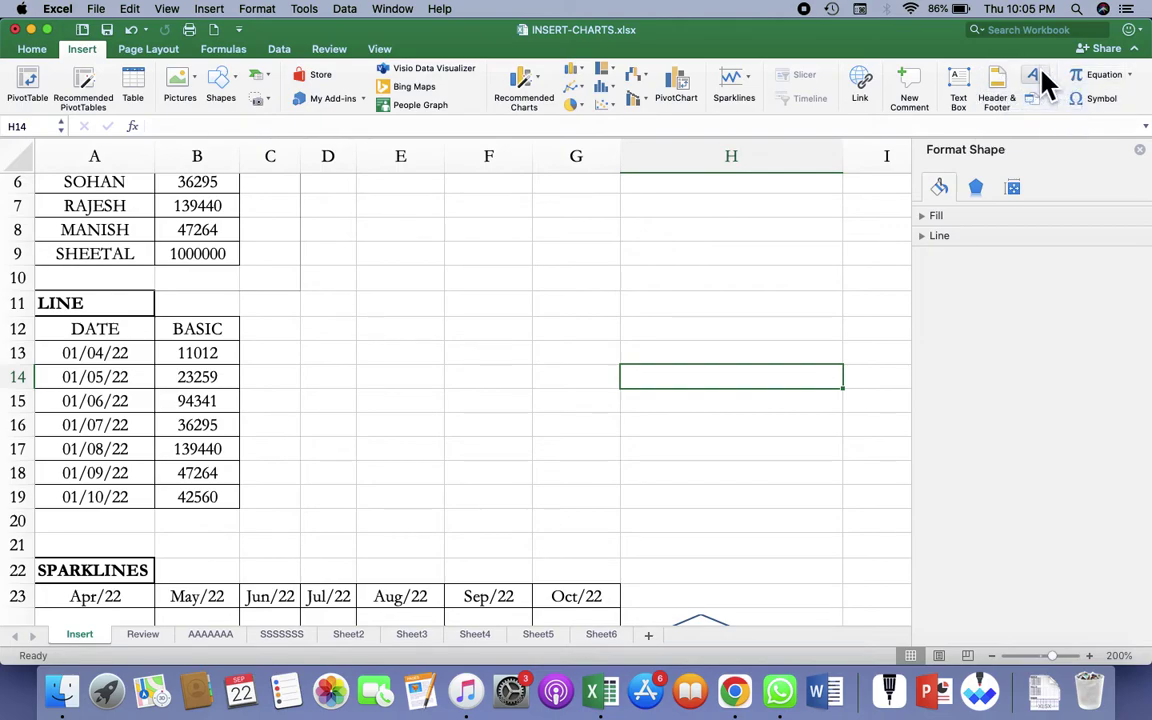
pyautogui.click(1040, 76)
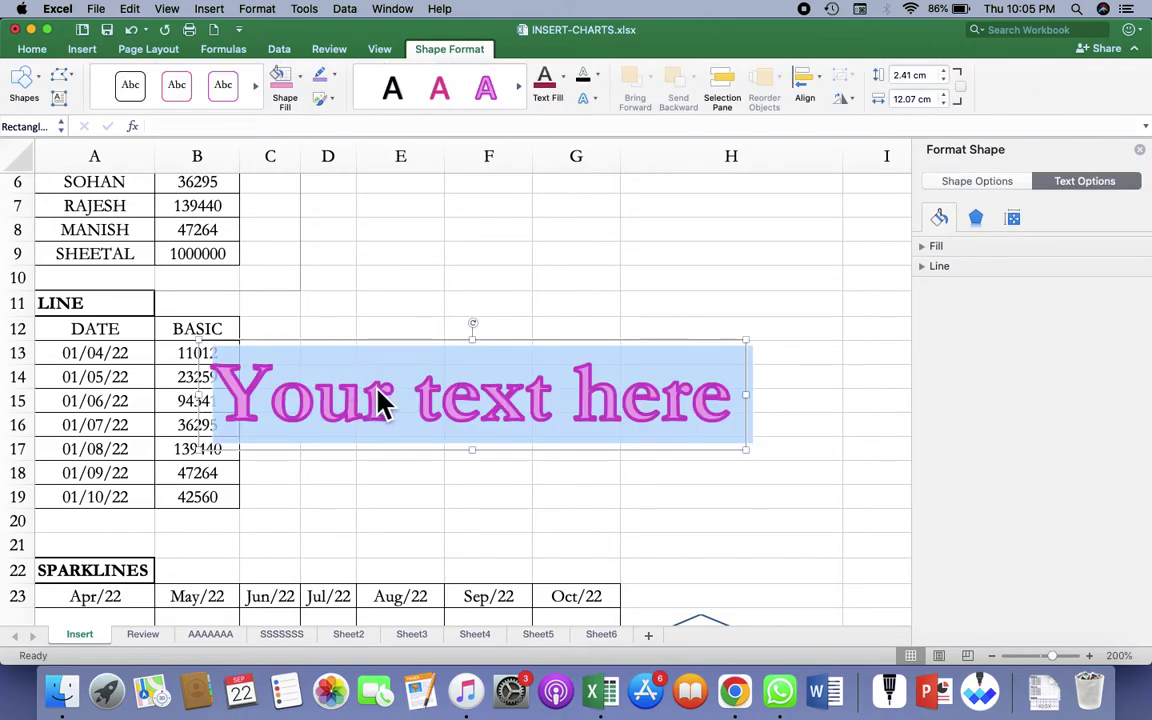
pyautogui.click(378, 398)
pyautogui.write('AM')
pyautogui.press('BackSpace')
pyautogui.press('BackSpace')
pyautogui.press('BackSpace')
pyautogui.press('BackSpace')
pyautogui.press('BackSpace')
pyautogui.hotkey('alt', 'Right')
pyautogui.hotkey('alt', 'Right')
pyautogui.hotkey('alt', 'Right')
pyautogui.press('BackSpace')
pyautogui.press('BackSpace')
pyautogui.press('BackSpace')
pyautogui.press('BackSpace')
pyautogui.press('BackSpace')
pyautogui.press('BackSpace')
pyautogui.press('BackSpace')
pyautogui.press('BackSpace')
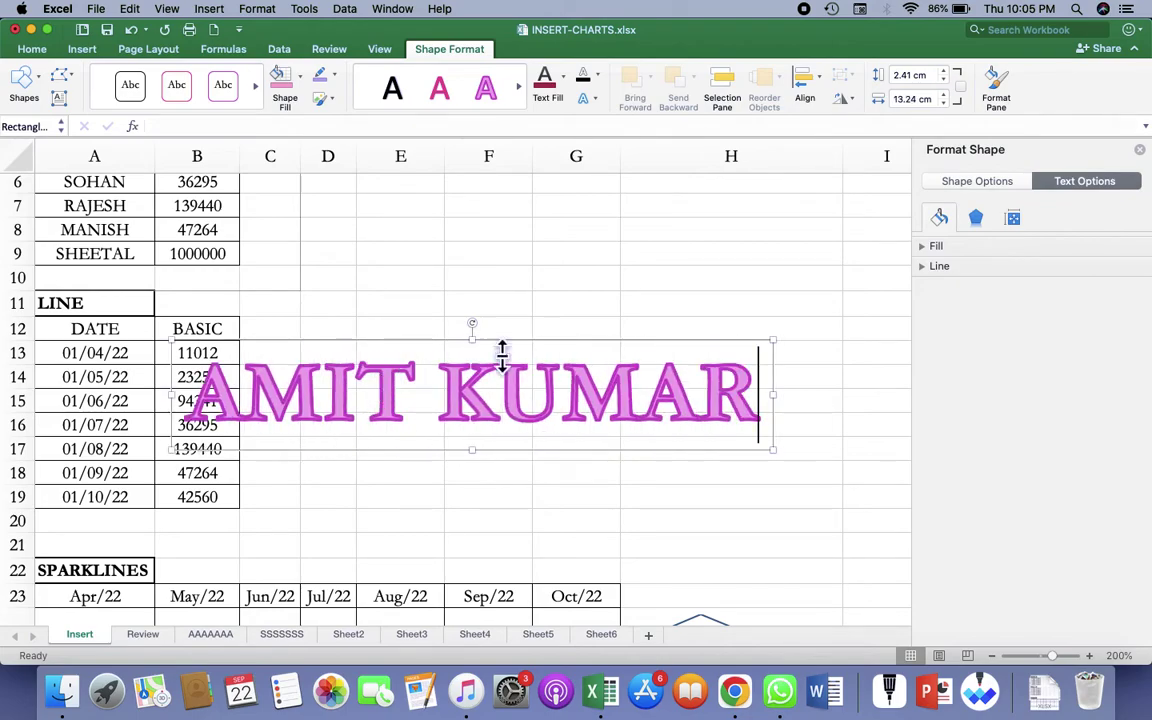
pyautogui.moveTo(486, 334); pyautogui.dragTo(489, 290)
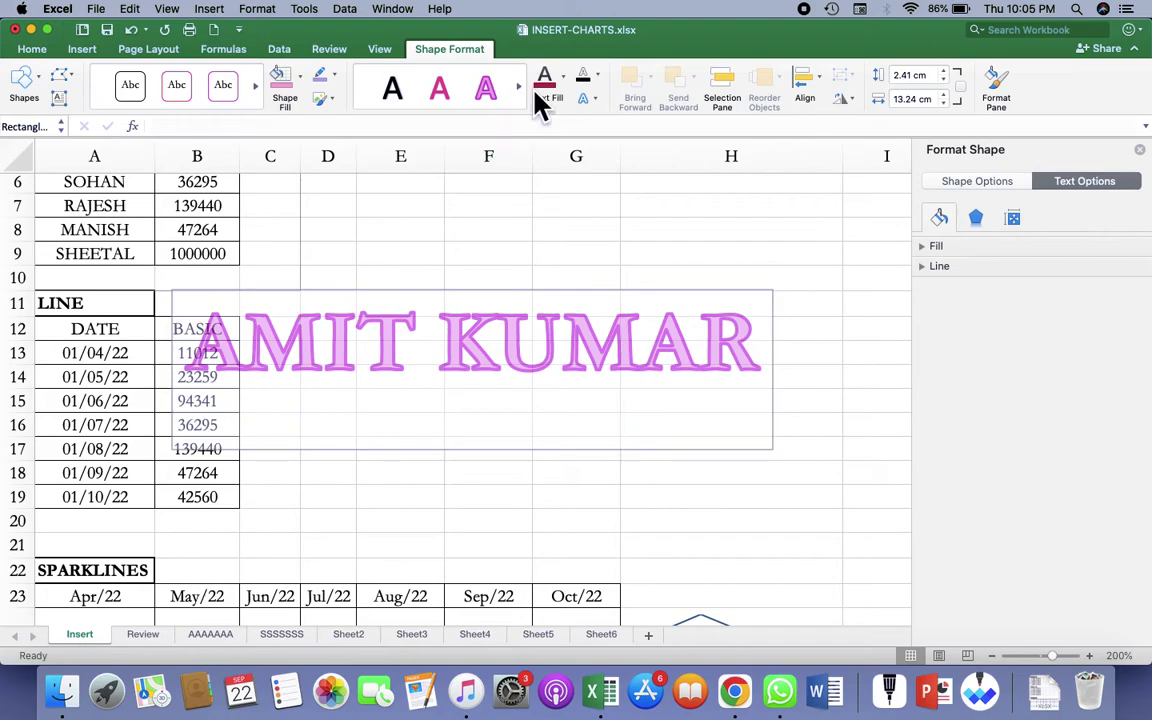
pyautogui.click(562, 78)
pyautogui.click(562, 78)
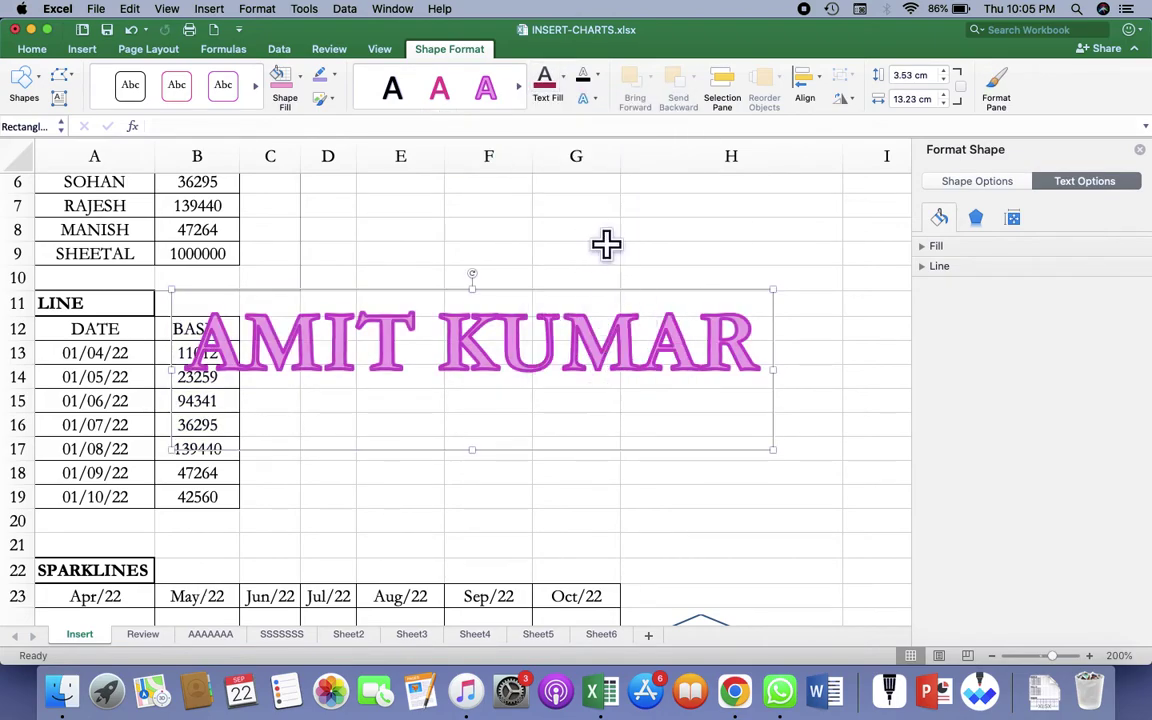
pyautogui.click(563, 78)
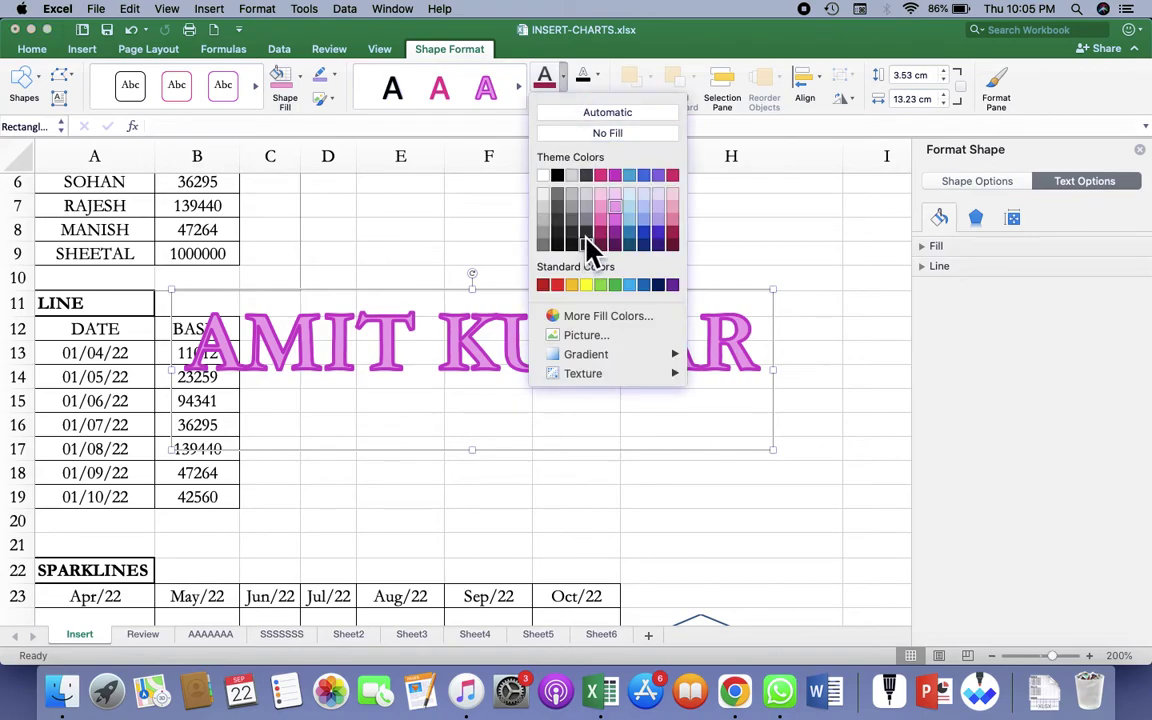
pyautogui.click(600, 242)
pyautogui.click(565, 496)
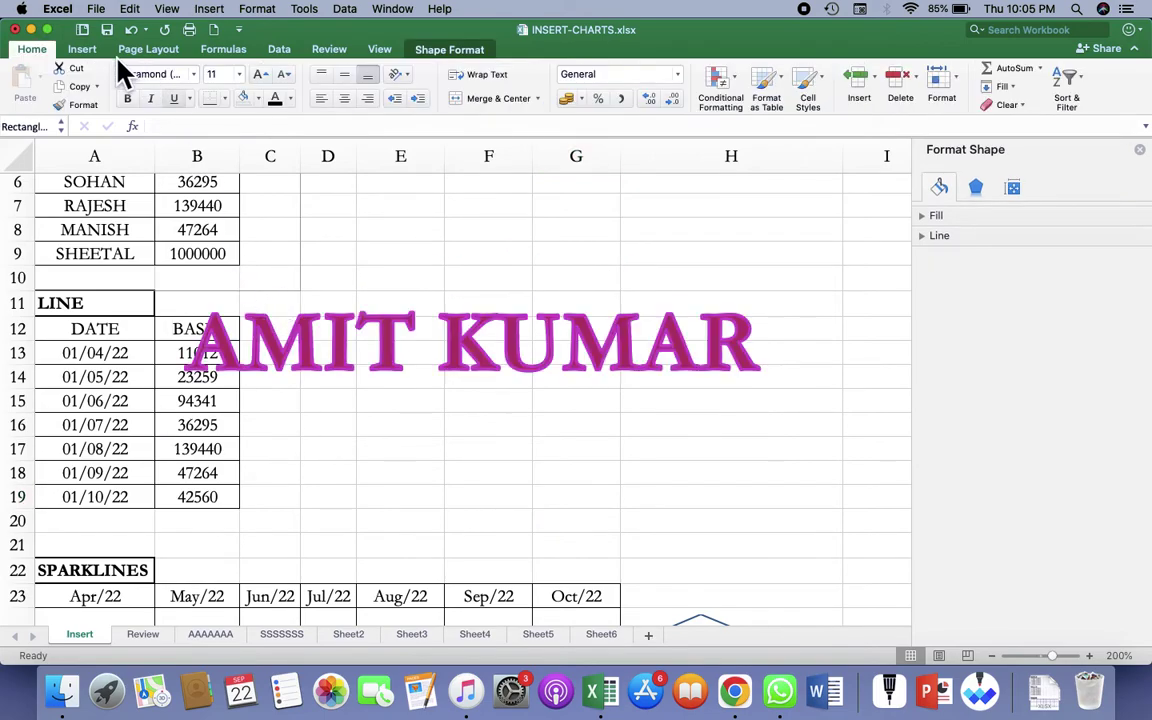
pyautogui.press('BackSpace')
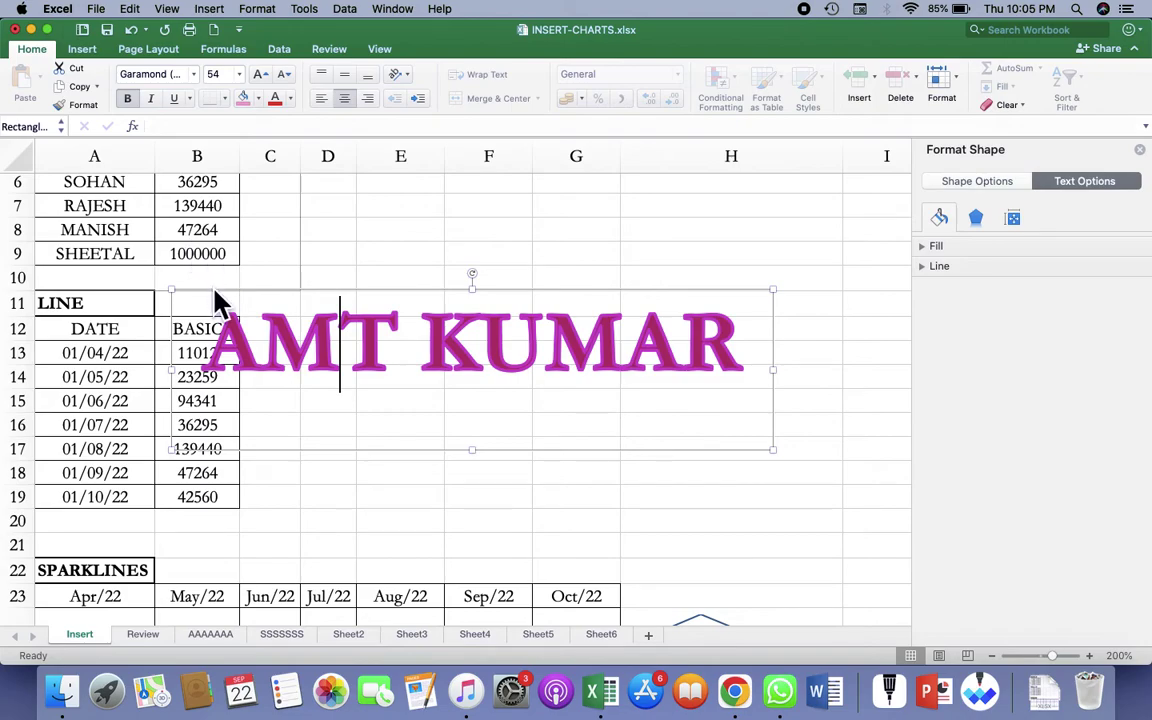
pyautogui.click(84, 56)
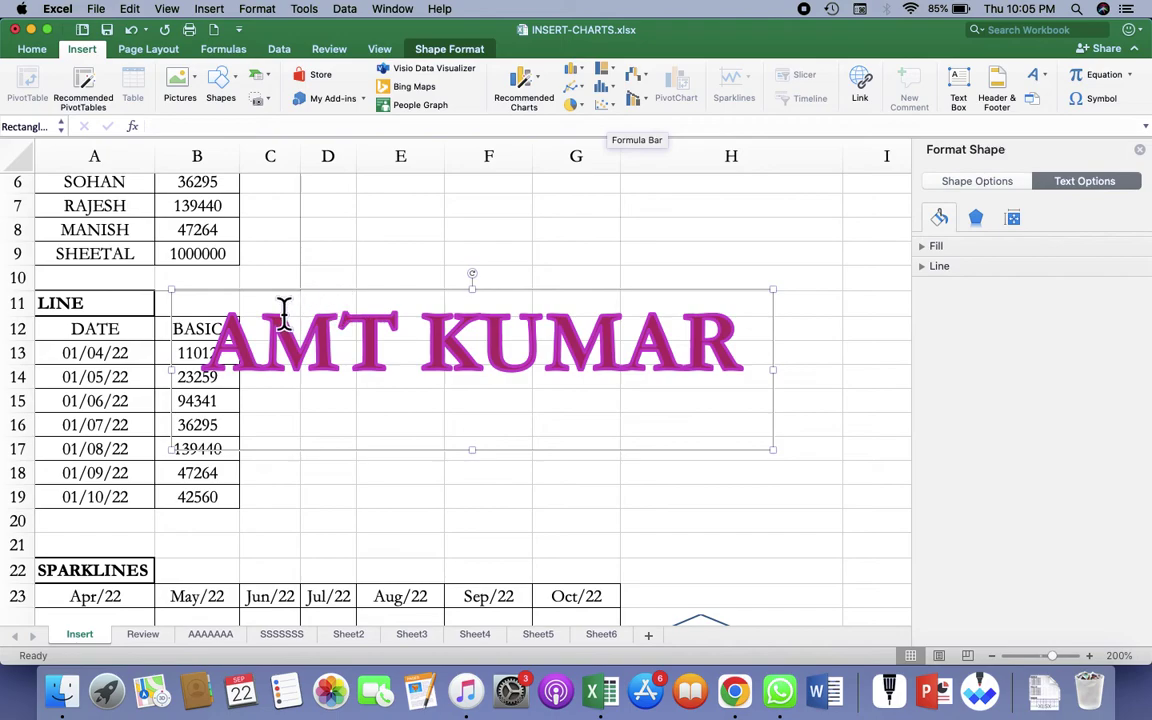
pyautogui.press('Delete')
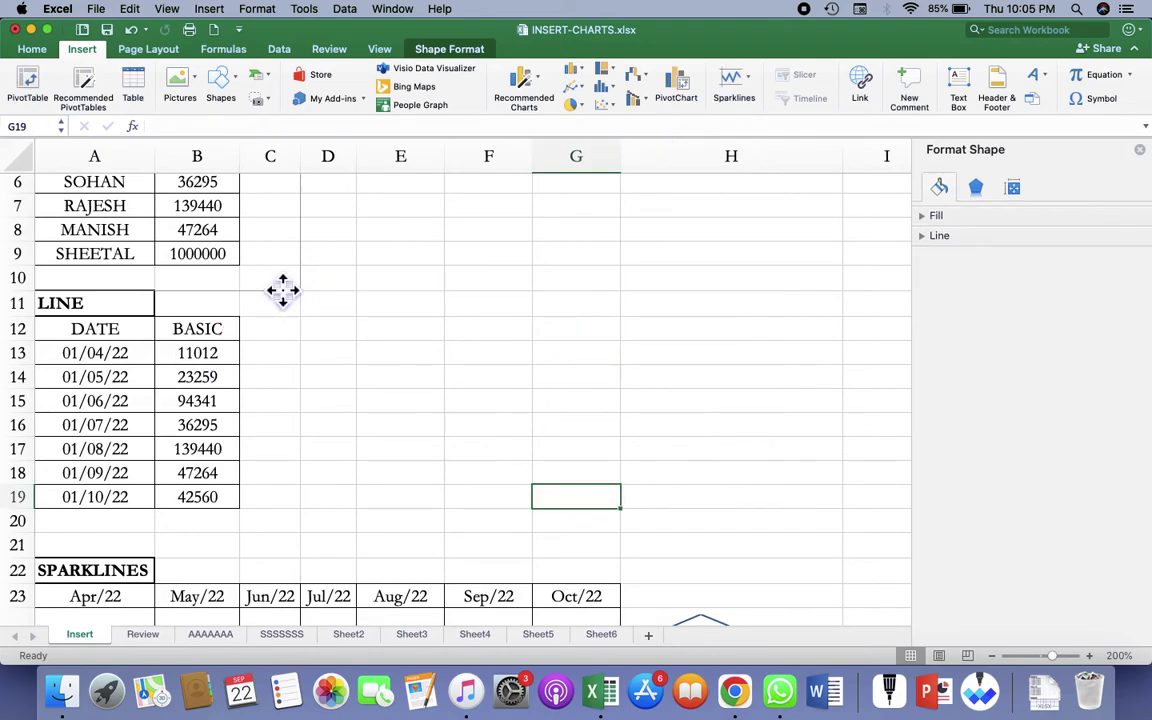
# Insert a Microsoft Word Document object displayed as an icon.
pyautogui.click(1033, 100)
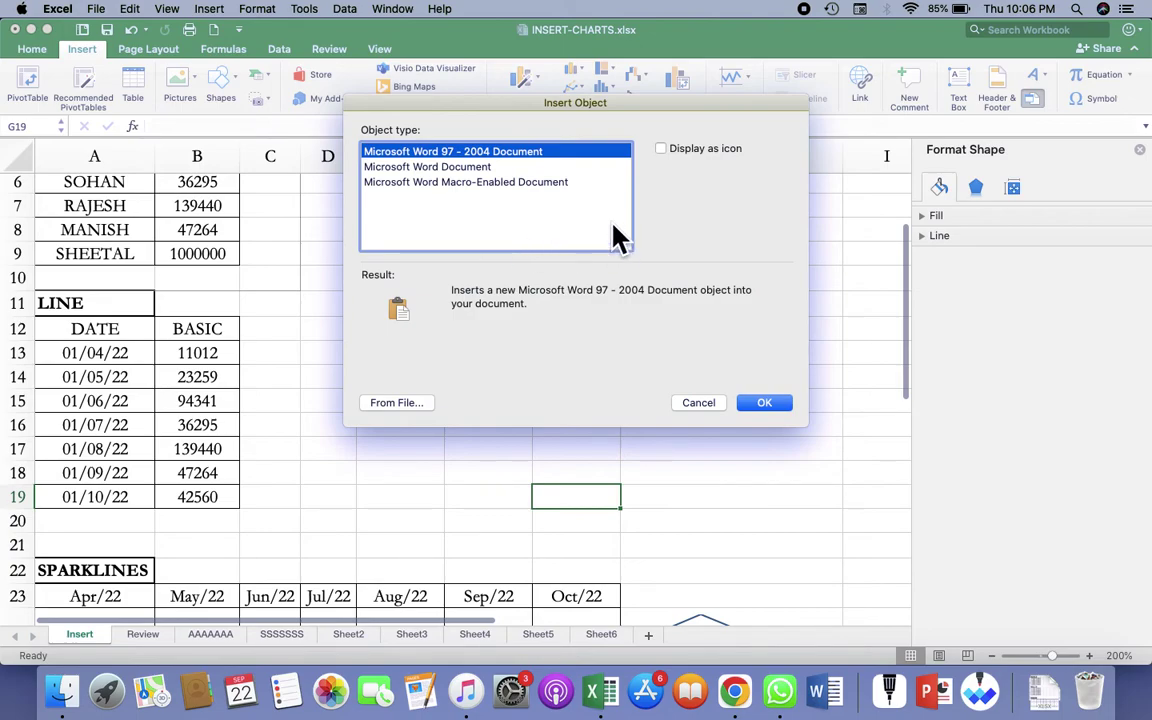
pyautogui.click(672, 152)
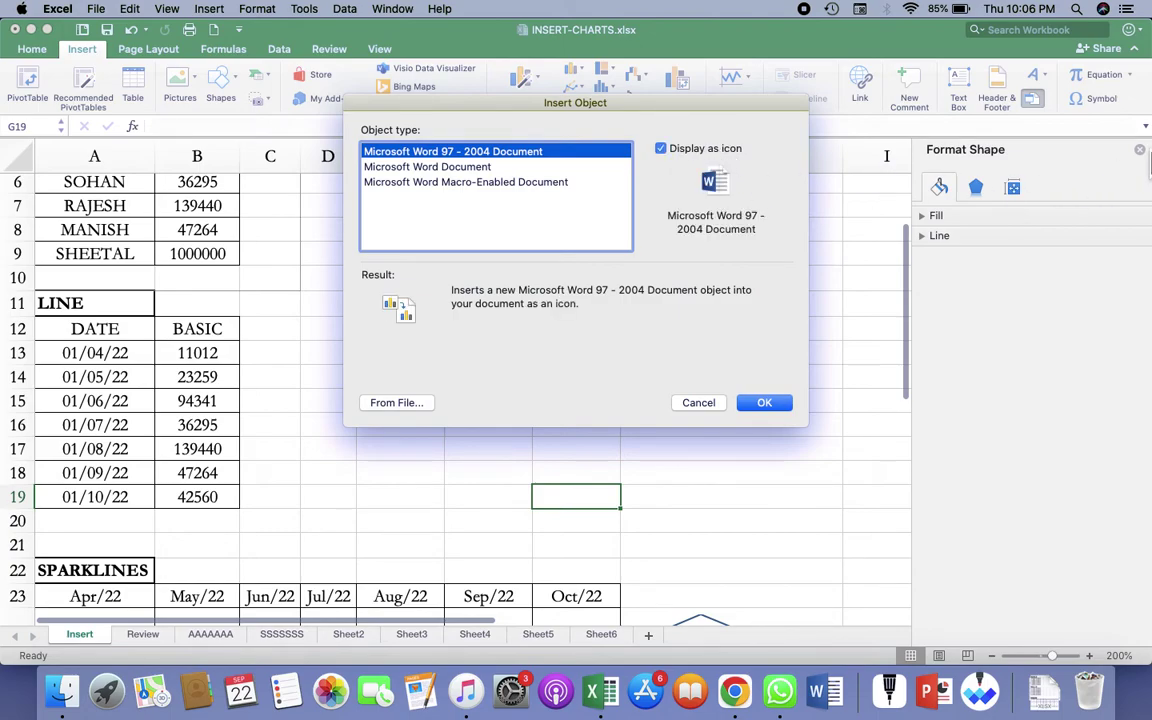
pyautogui.click(436, 168)
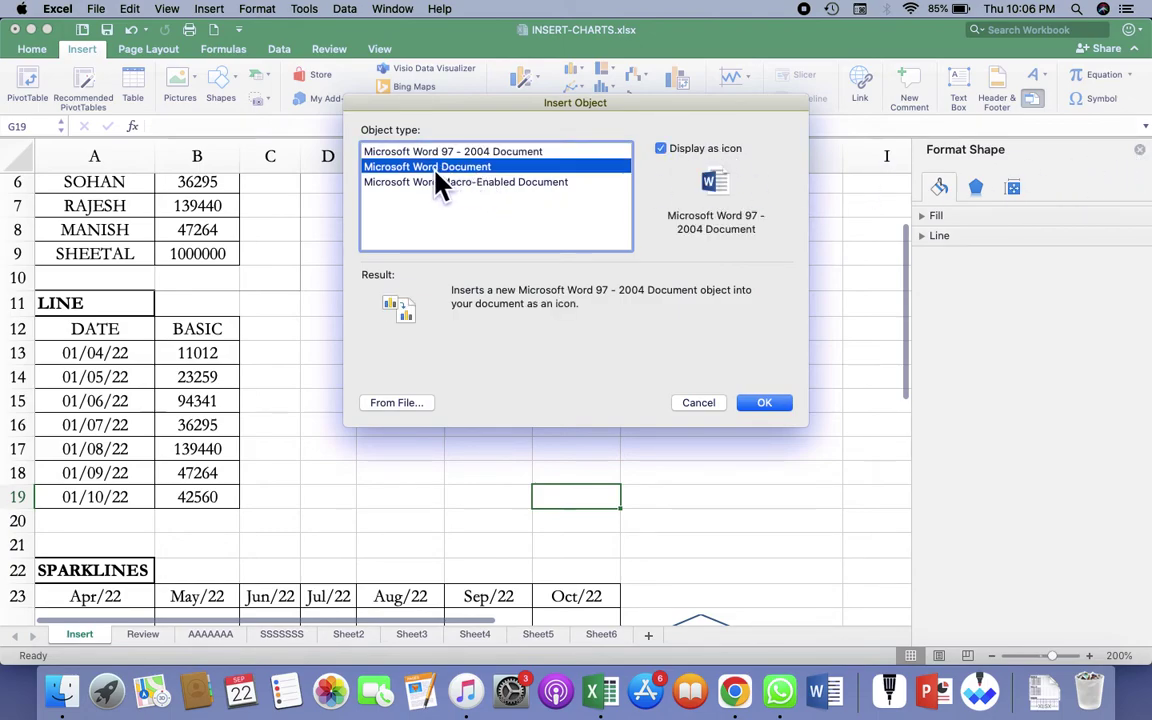
pyautogui.click(763, 405)
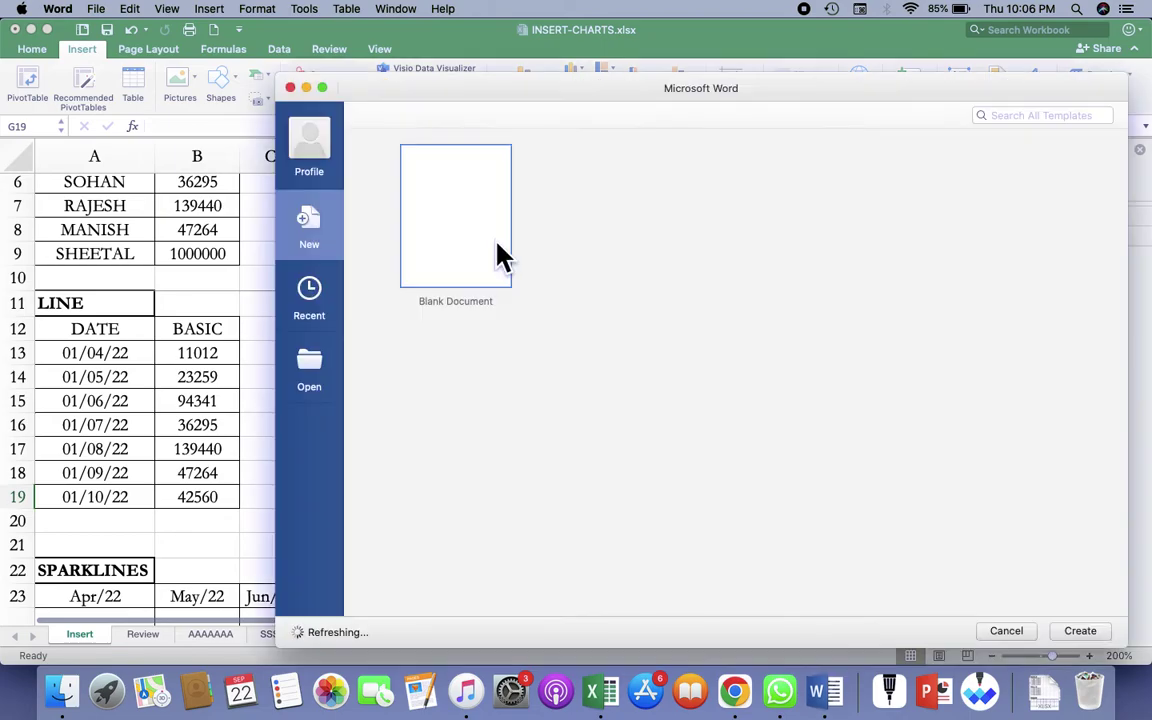
# Create a blank Word document (Document1), then return to the Excel sheet.
pyautogui.doubleClick(420, 245)
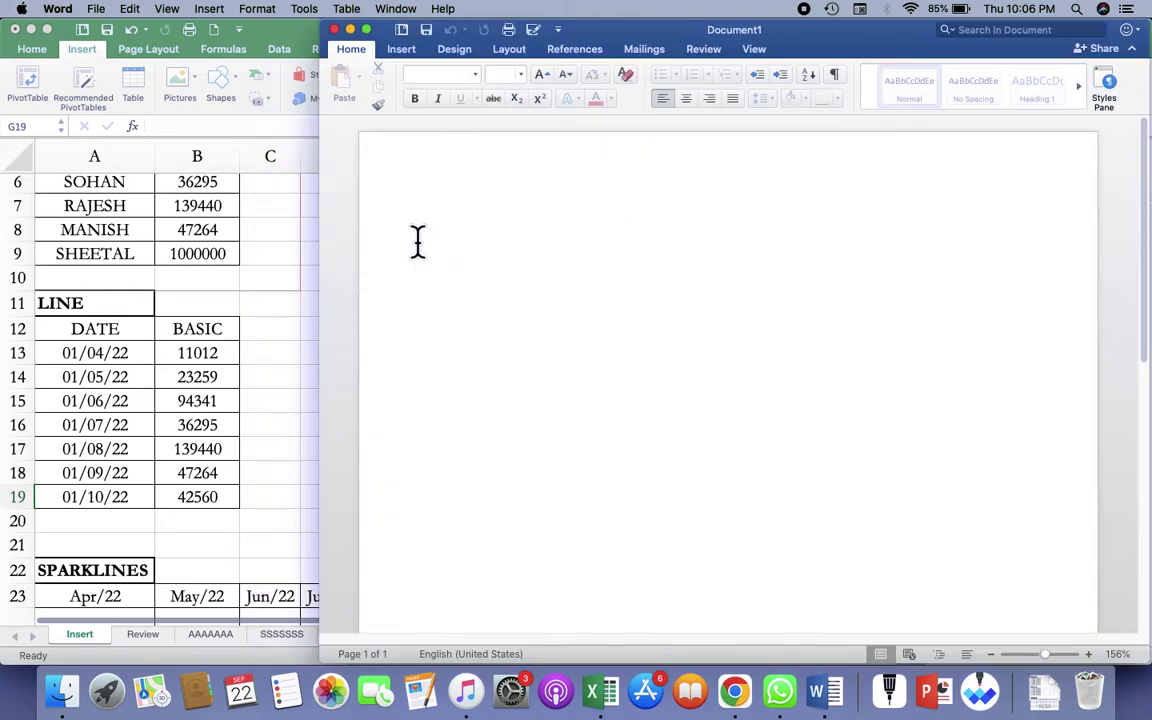
pyautogui.click(263, 289)
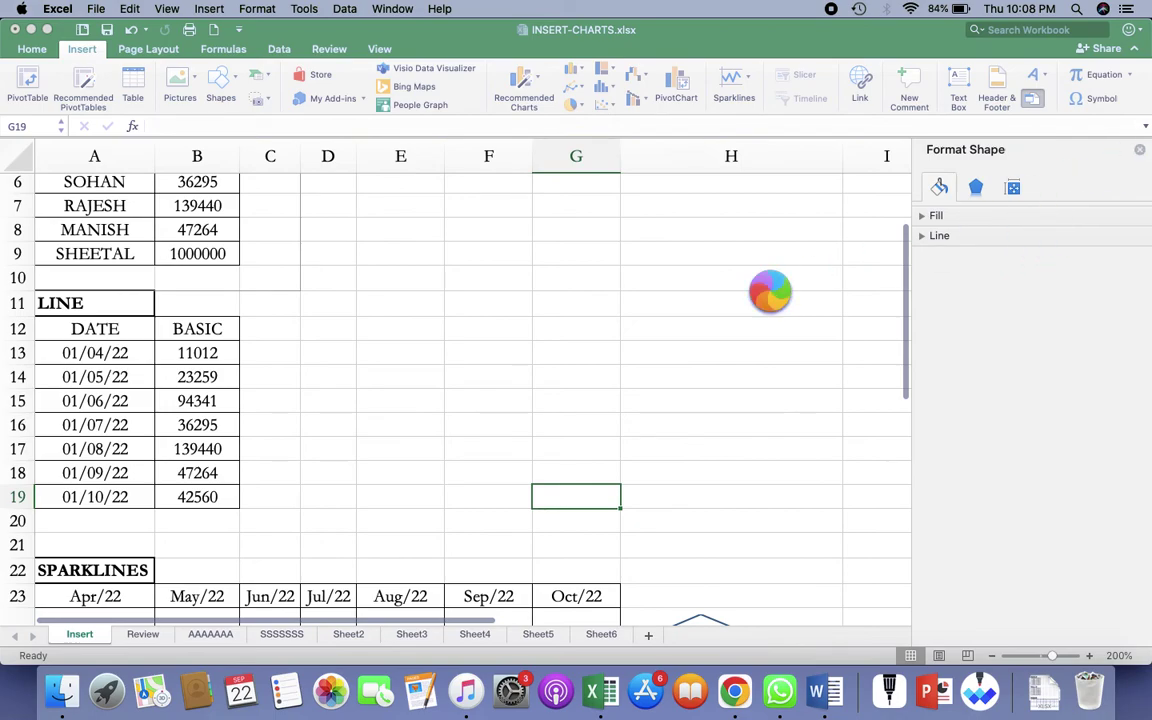
# Switch between full-screen spaces to Book3 and Google Meet, then back to INSERT-CHARTS.
pyautogui.hotkey('ctrl', 'Right')
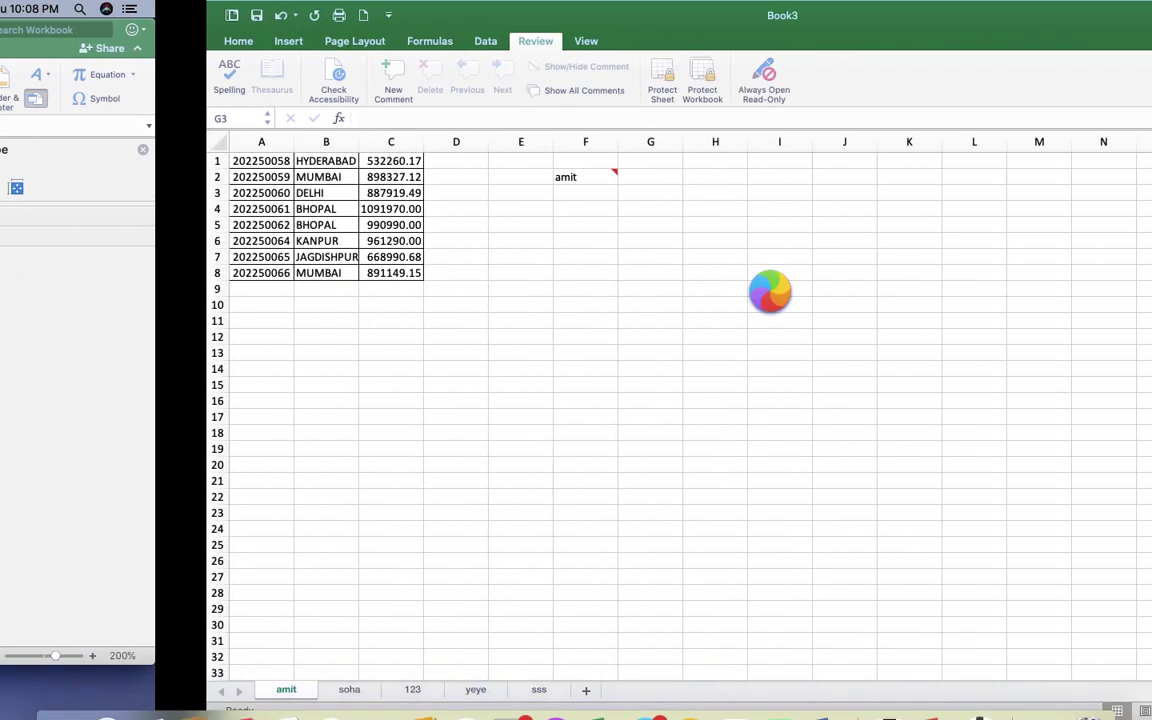
pyautogui.hotkey('ctrl', 'Right')
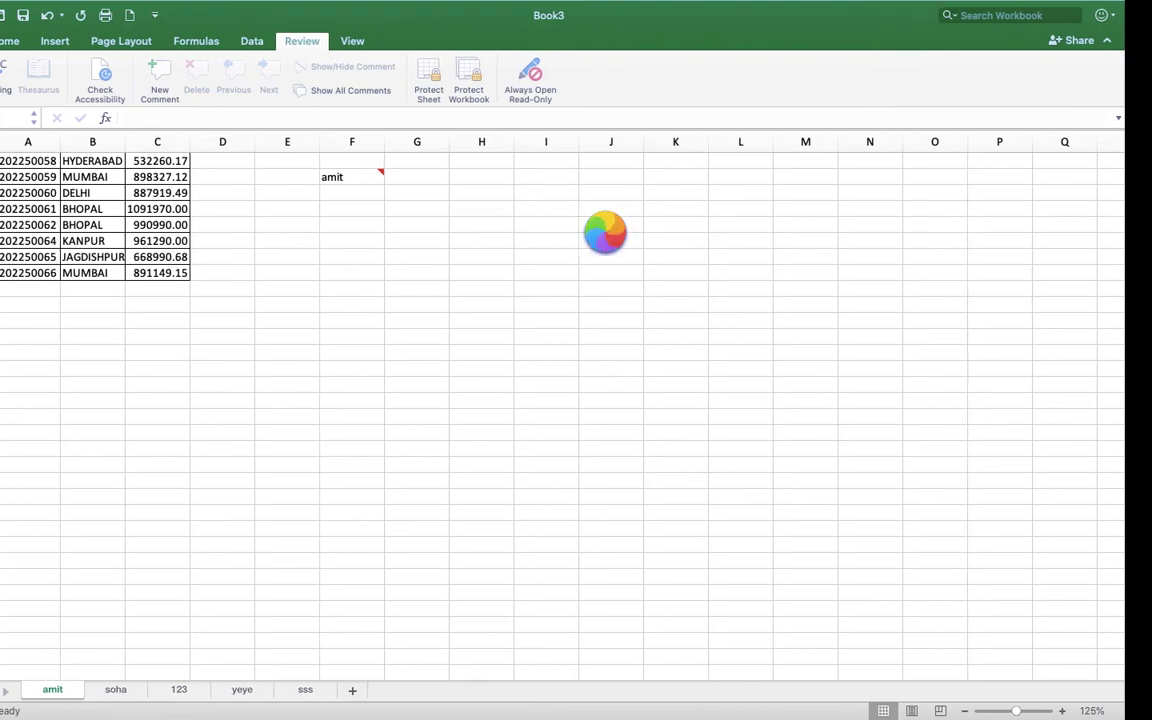
pyautogui.hotkey('ctrl', 'Left')
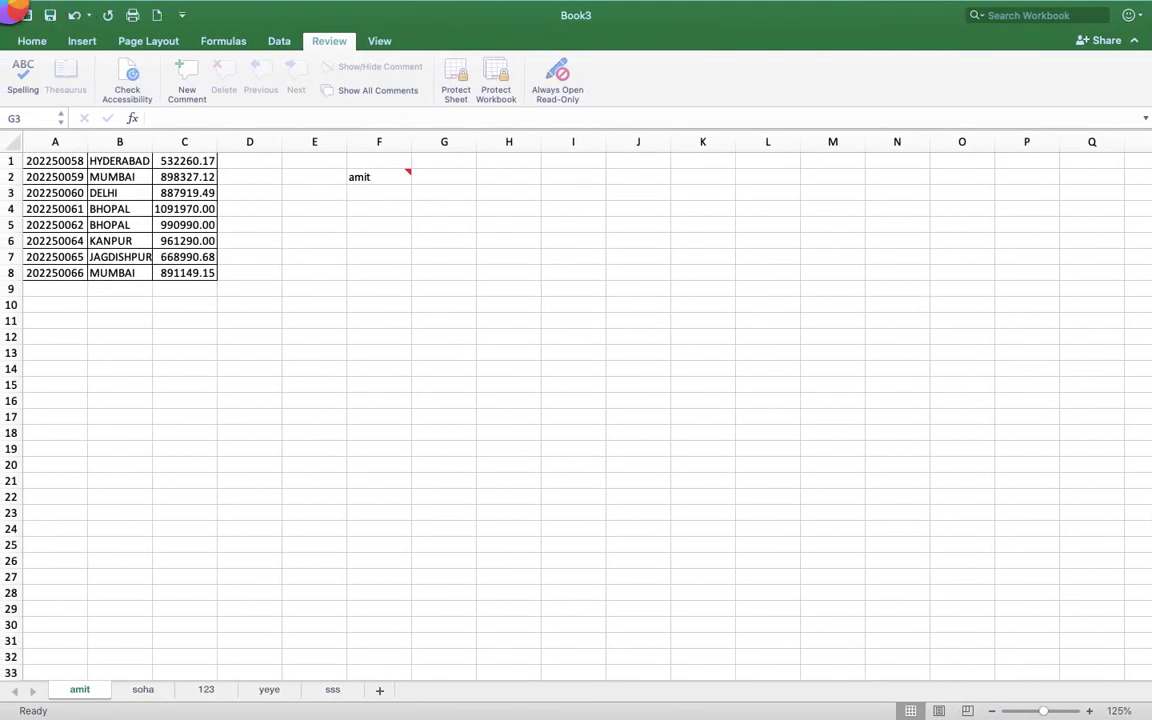
pyautogui.hotkey('ctrl', 'Left')
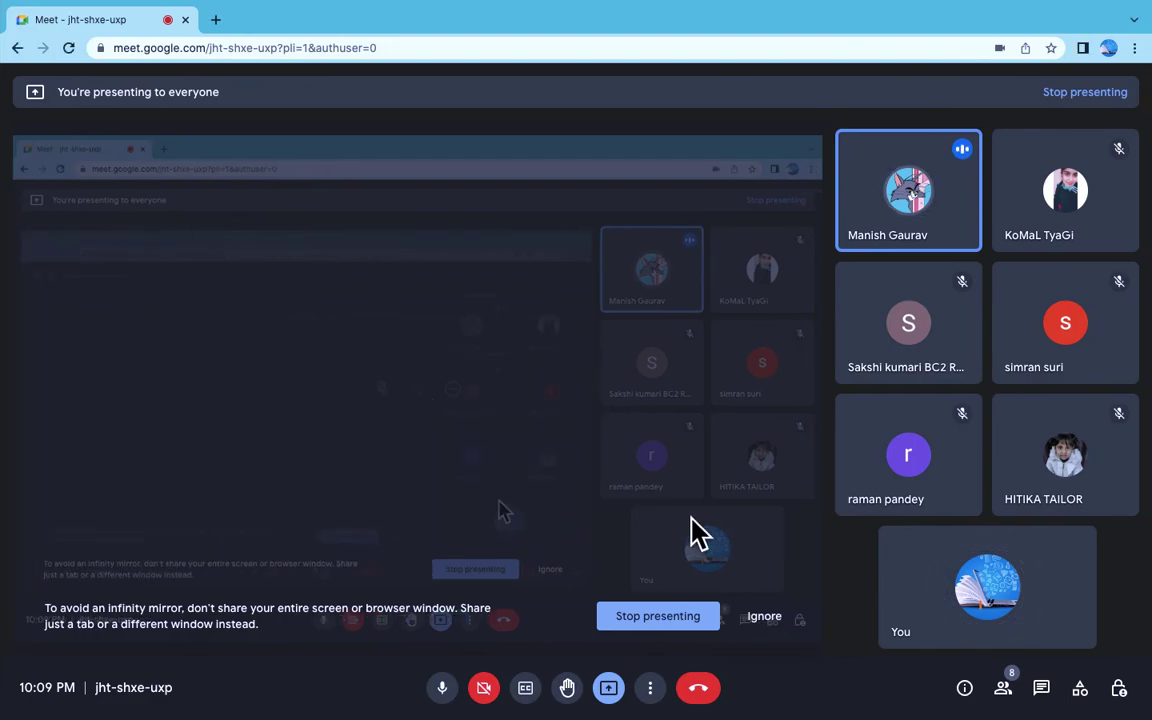
# Stop presenting the screen in Google Meet and toggle the camera.
pyautogui.click(690, 620)
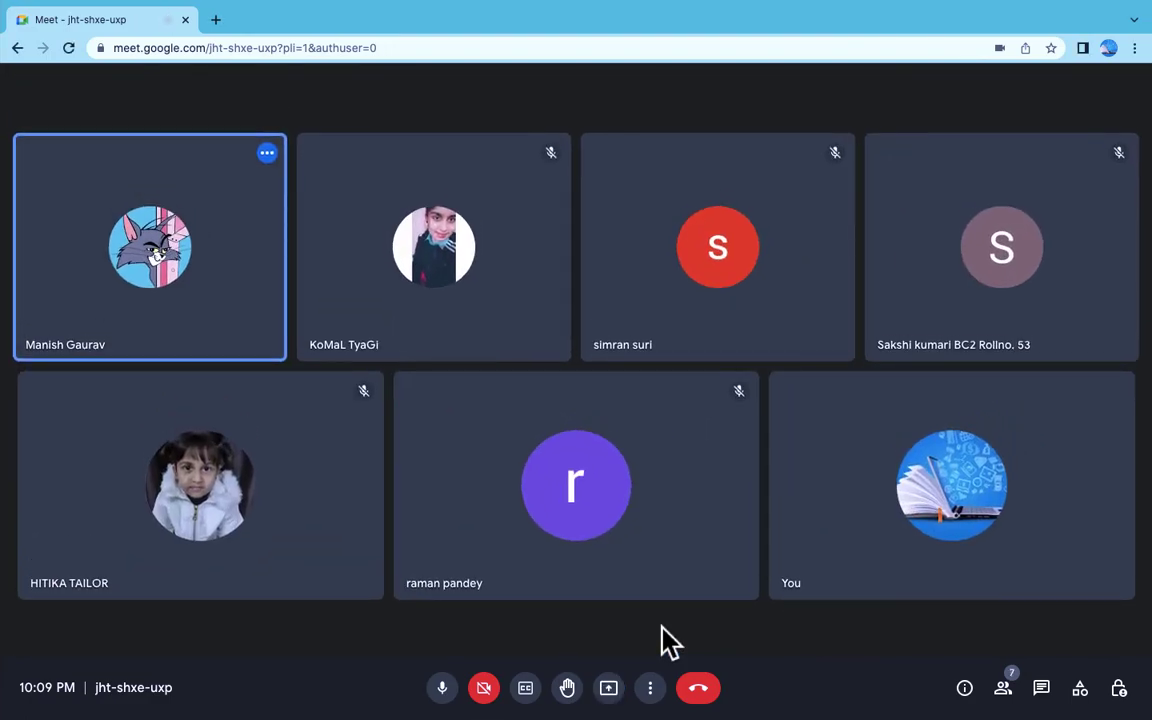
pyautogui.click(486, 688)
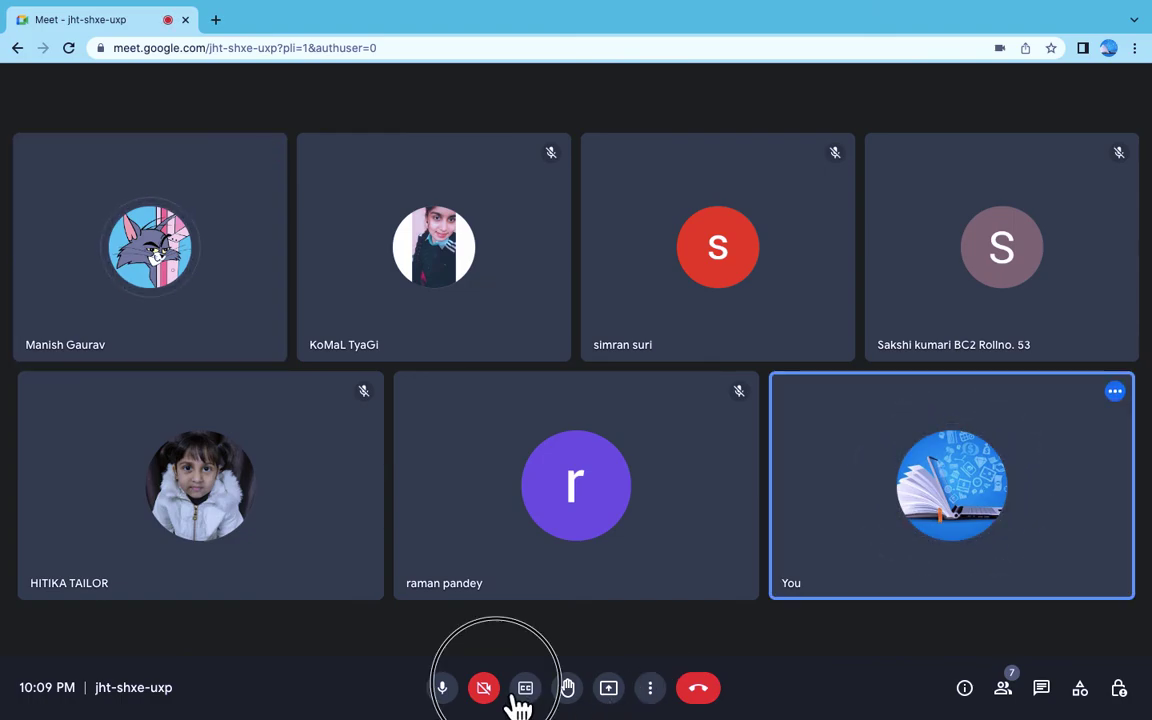
pyautogui.moveTo(571, 558)
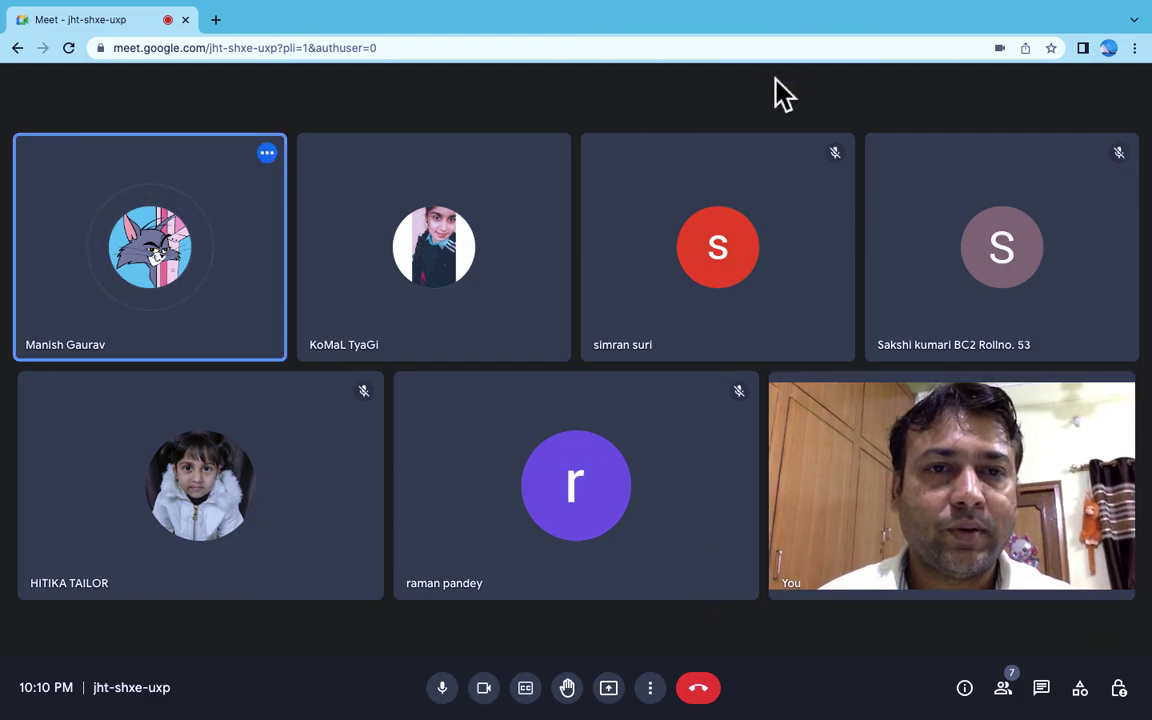
pyautogui.moveTo(782, 3)
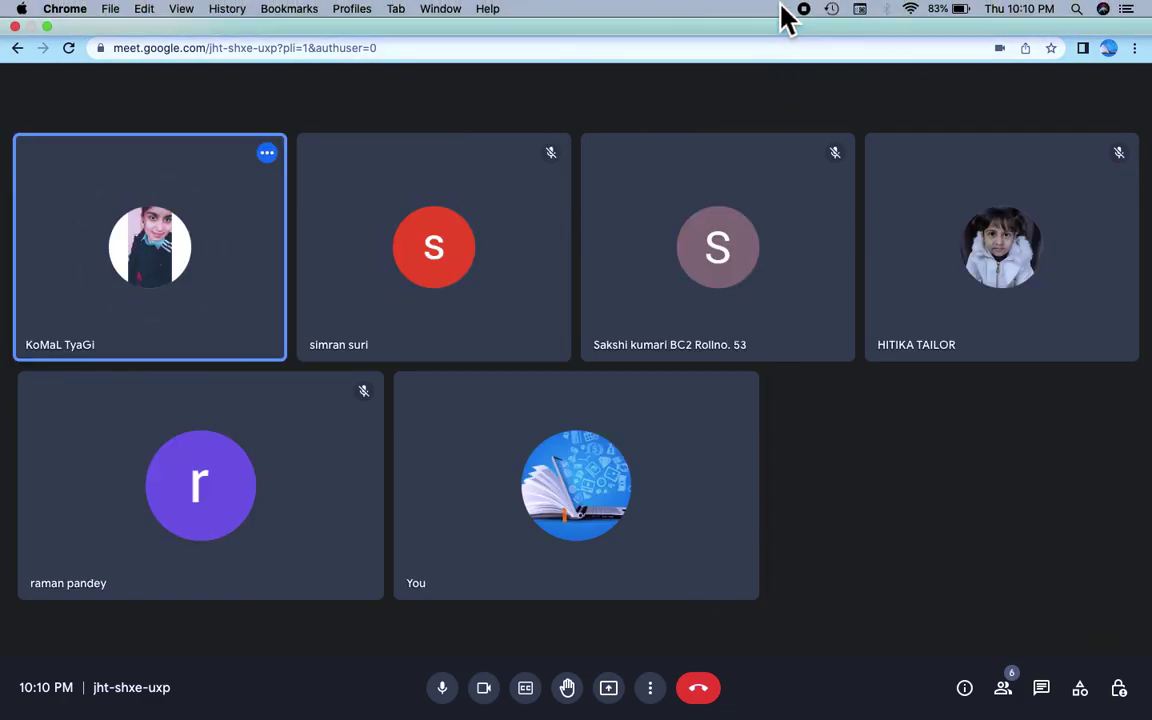